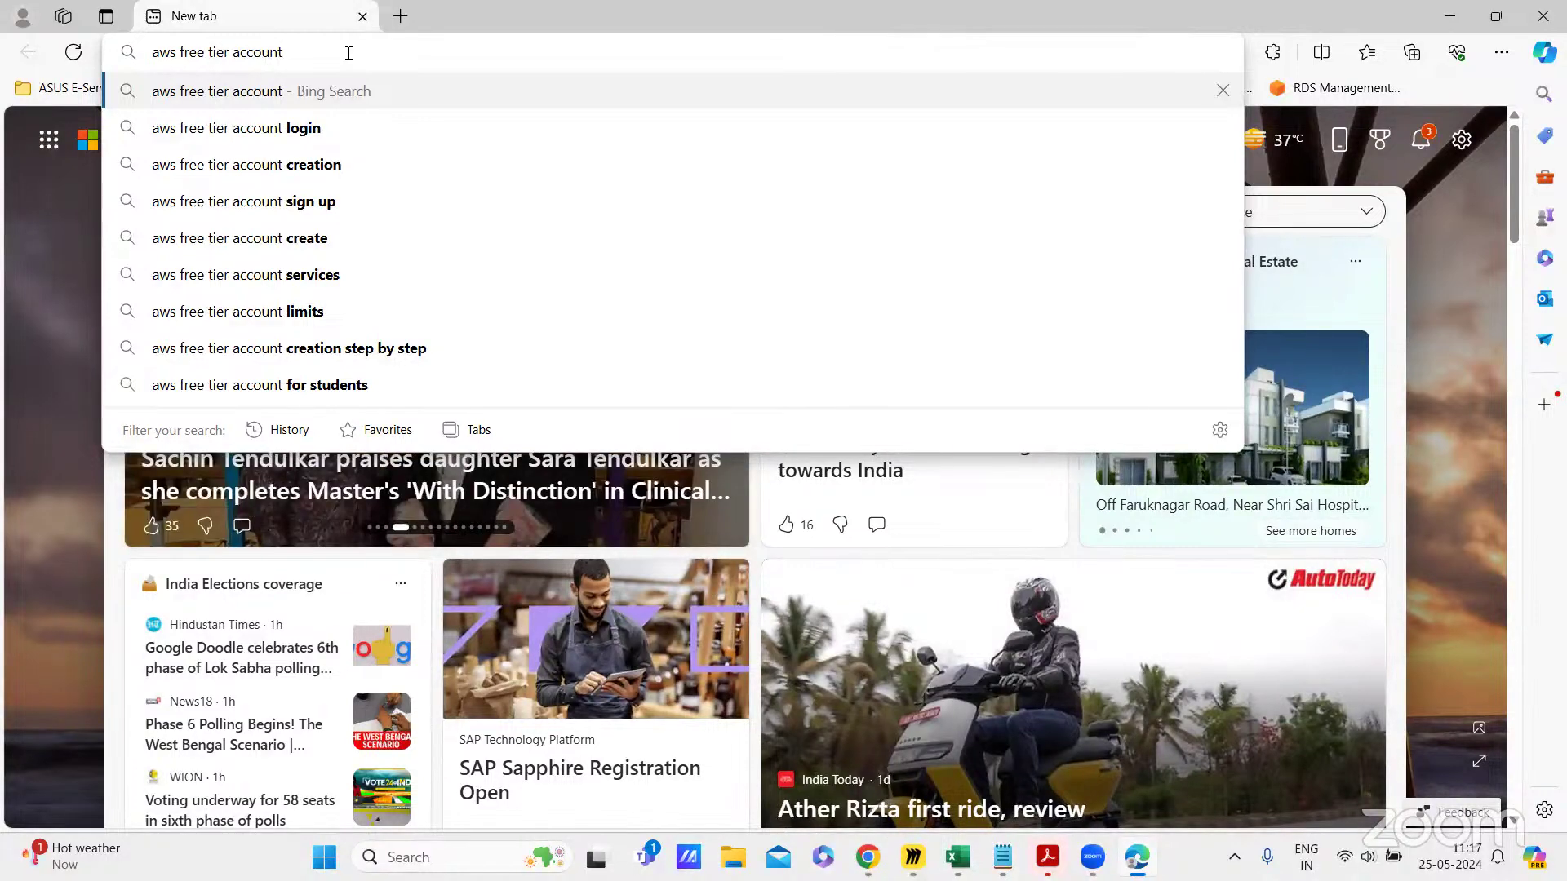
# Step: Search the web for "aws free tier account" and open the AWS Free Tier page from the results
pyautogui.press('Return')
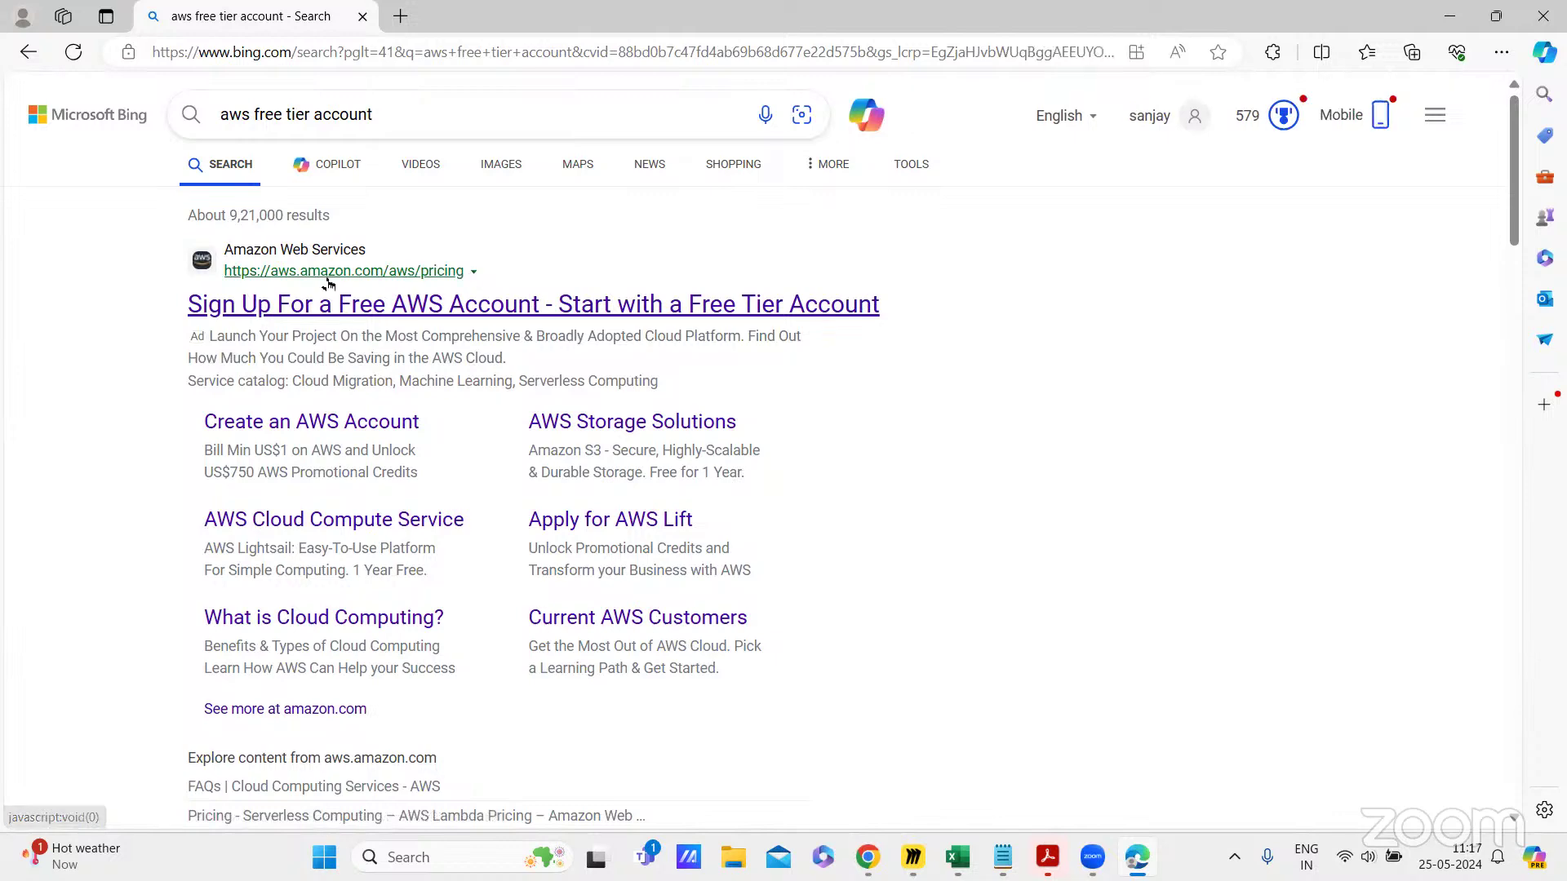
pyautogui.scroll(-5, 517, 392)
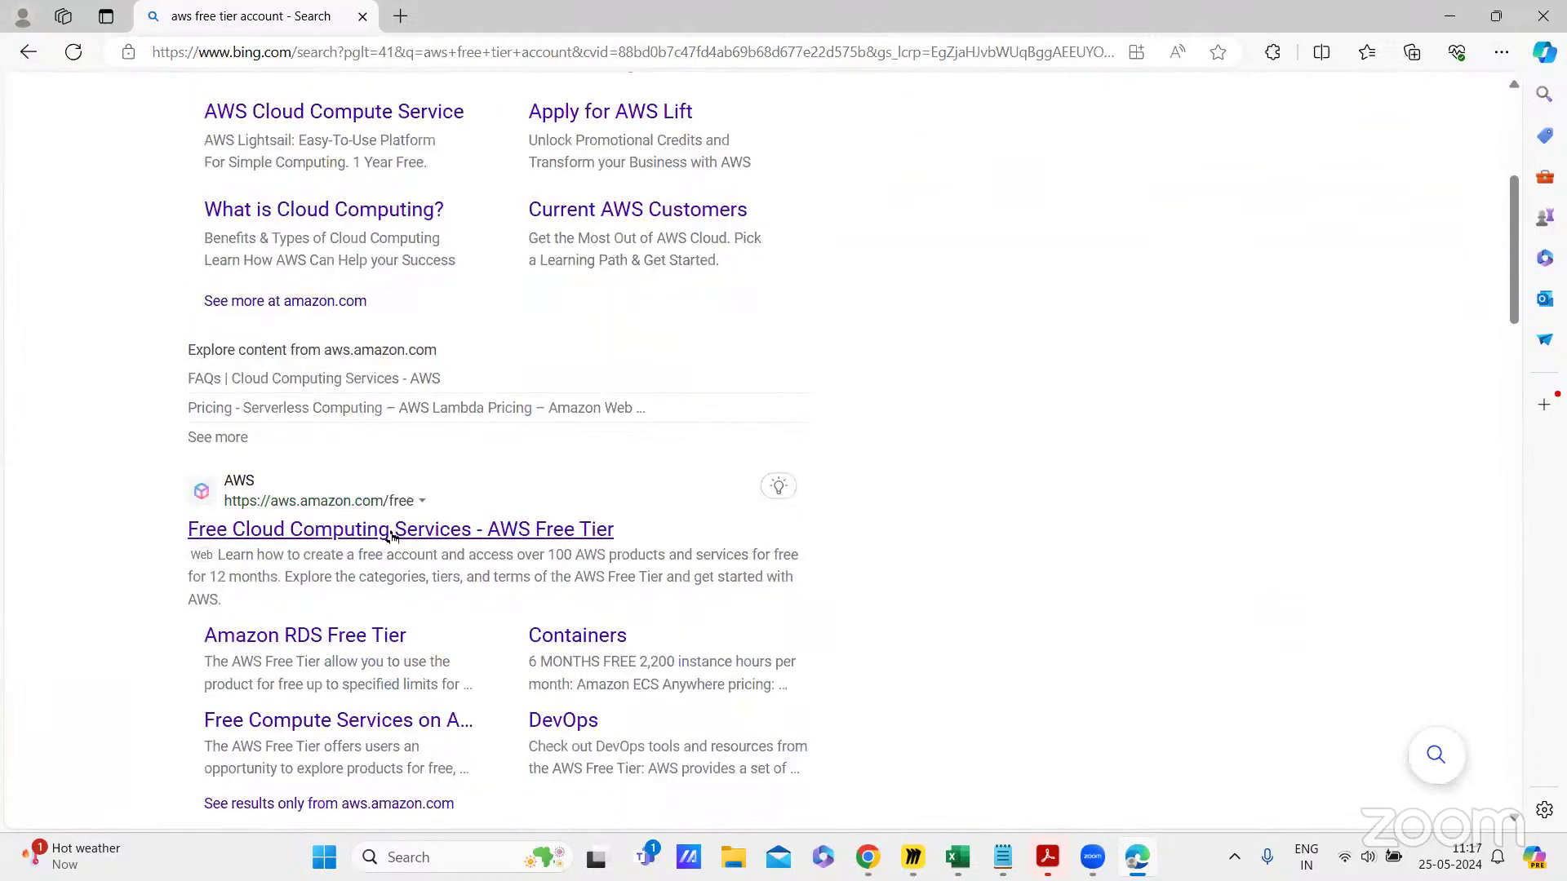
pyautogui.scroll(5, 428, 534)
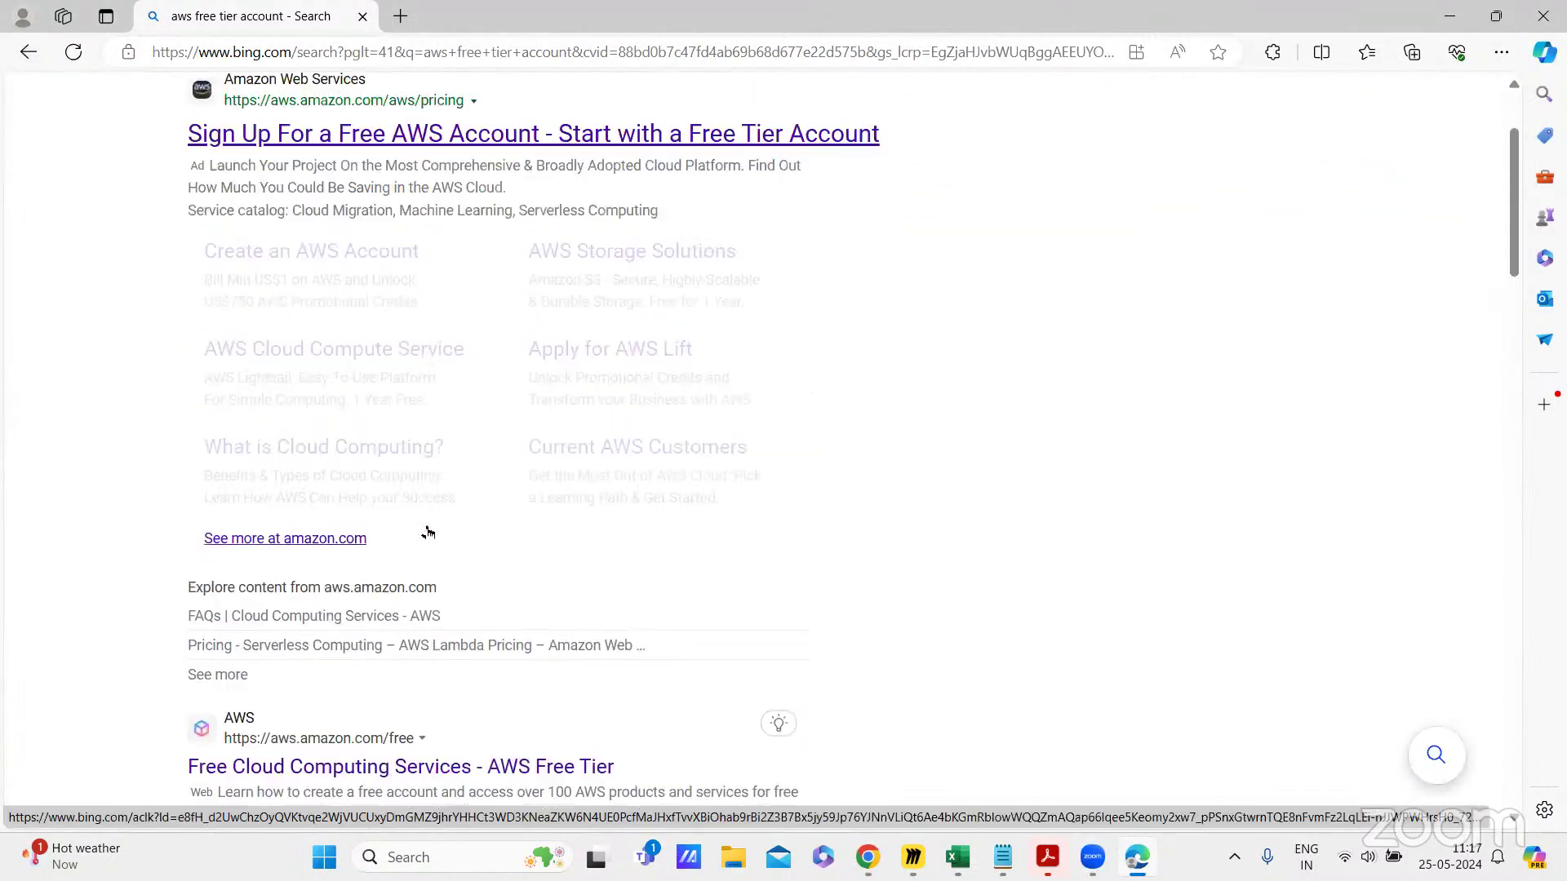
pyautogui.scroll(-4, 427, 533)
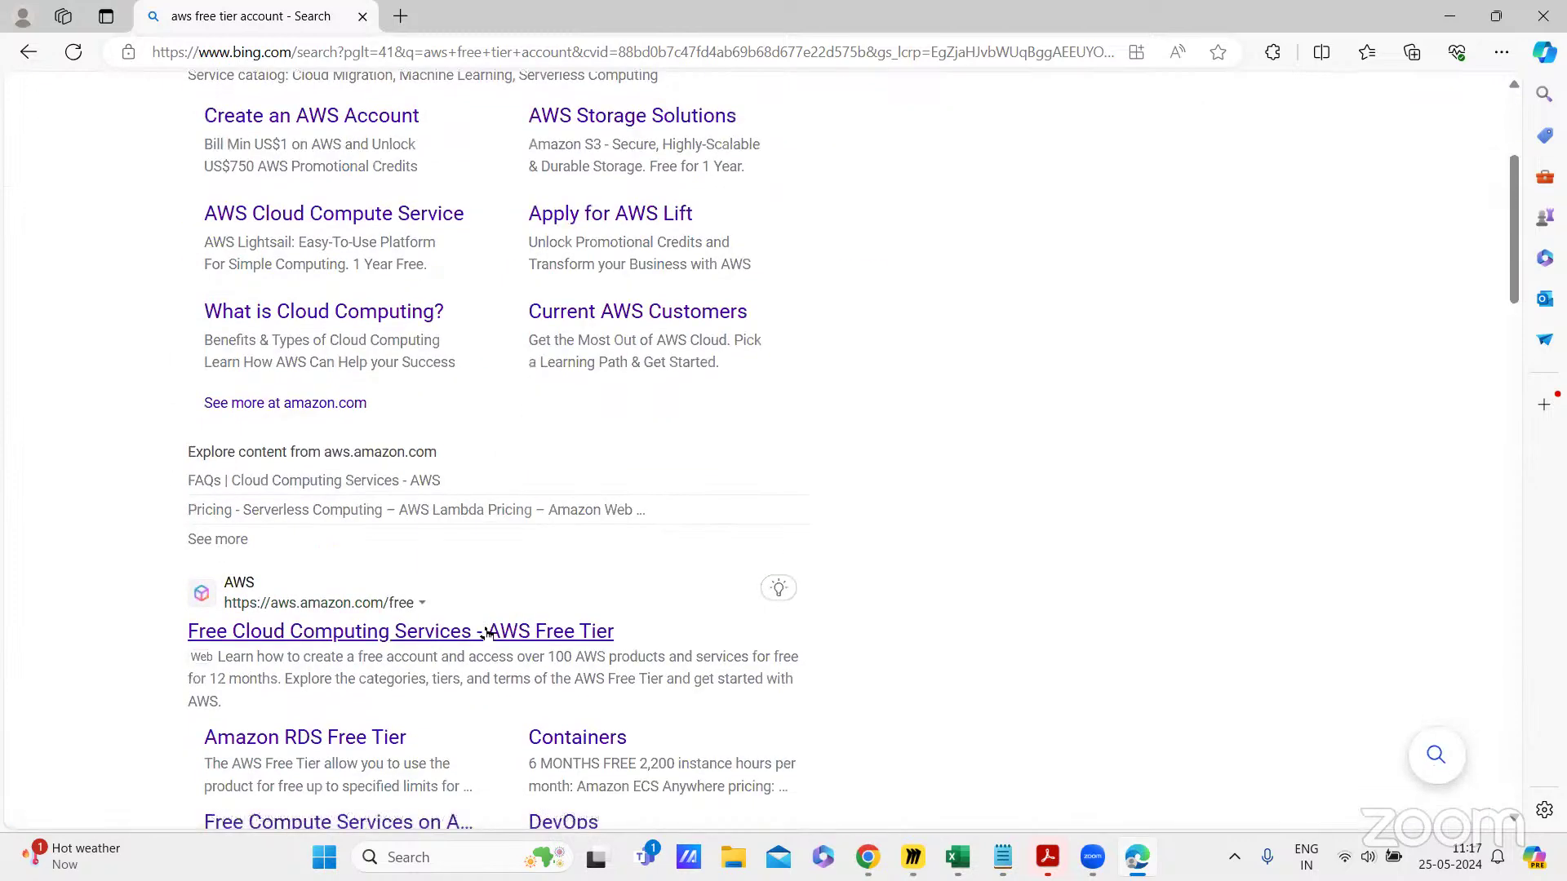
pyautogui.click(491, 645)
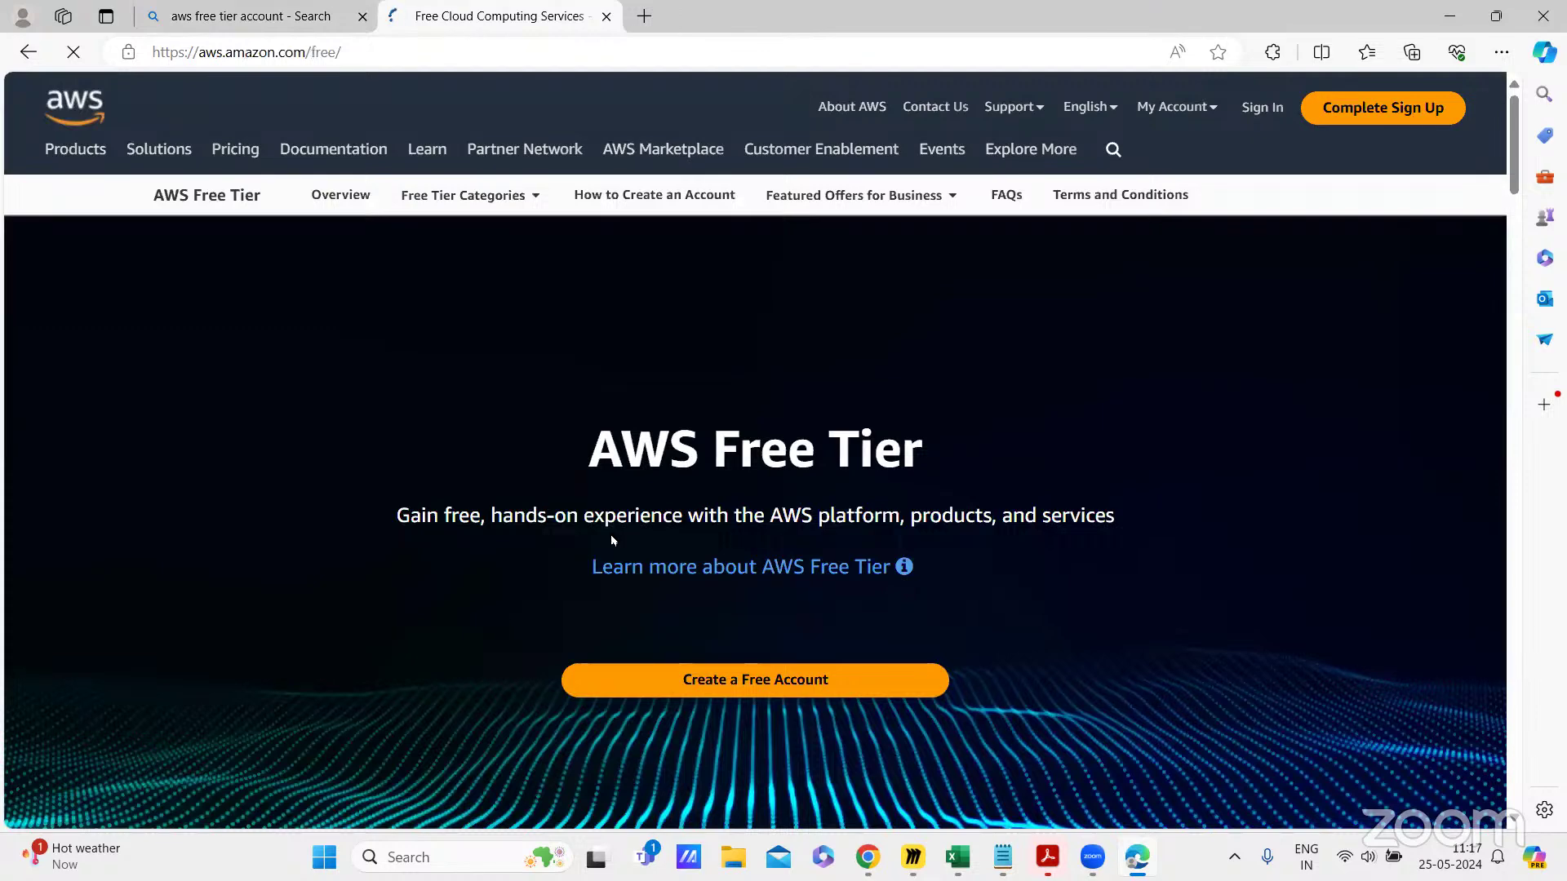
# Step: Start creating a free account from the AWS Free Tier page
pyautogui.click(283, 56)
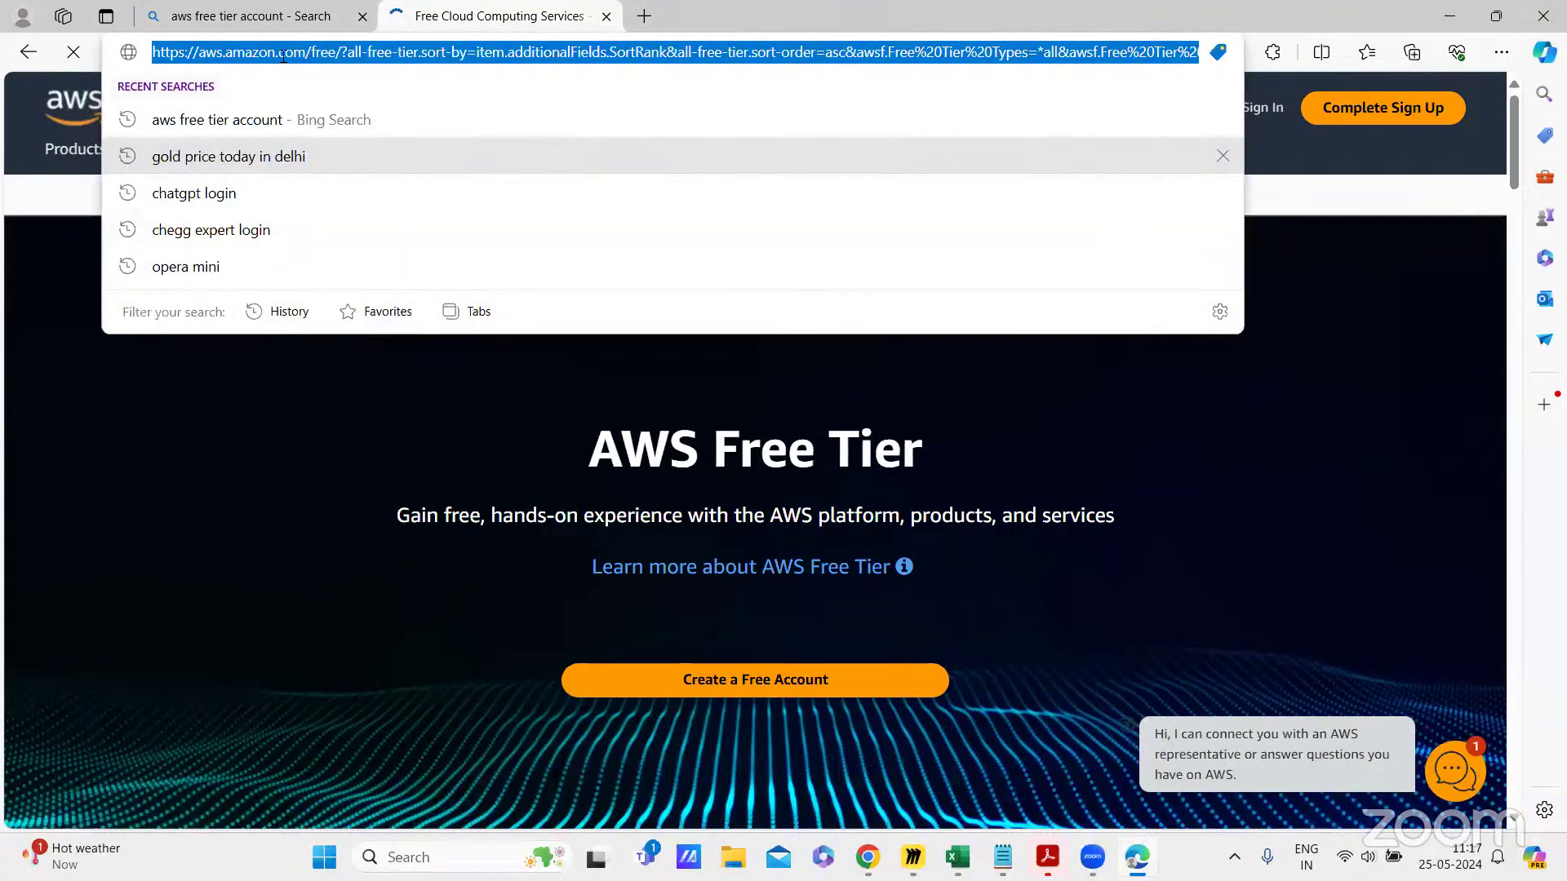
pyautogui.click(642, 98)
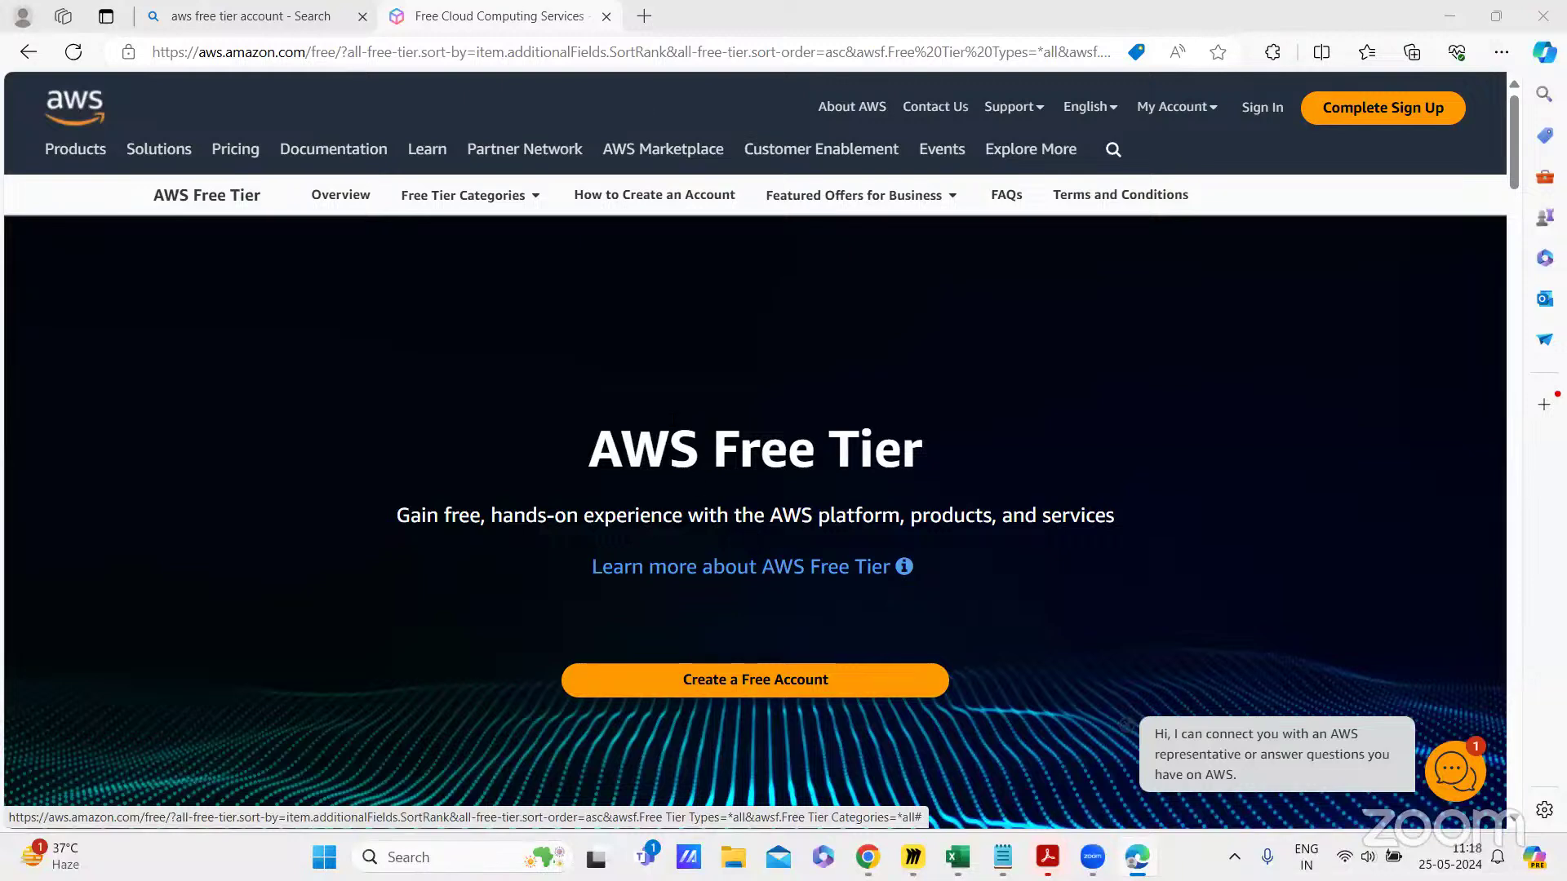
pyautogui.click(647, 366)
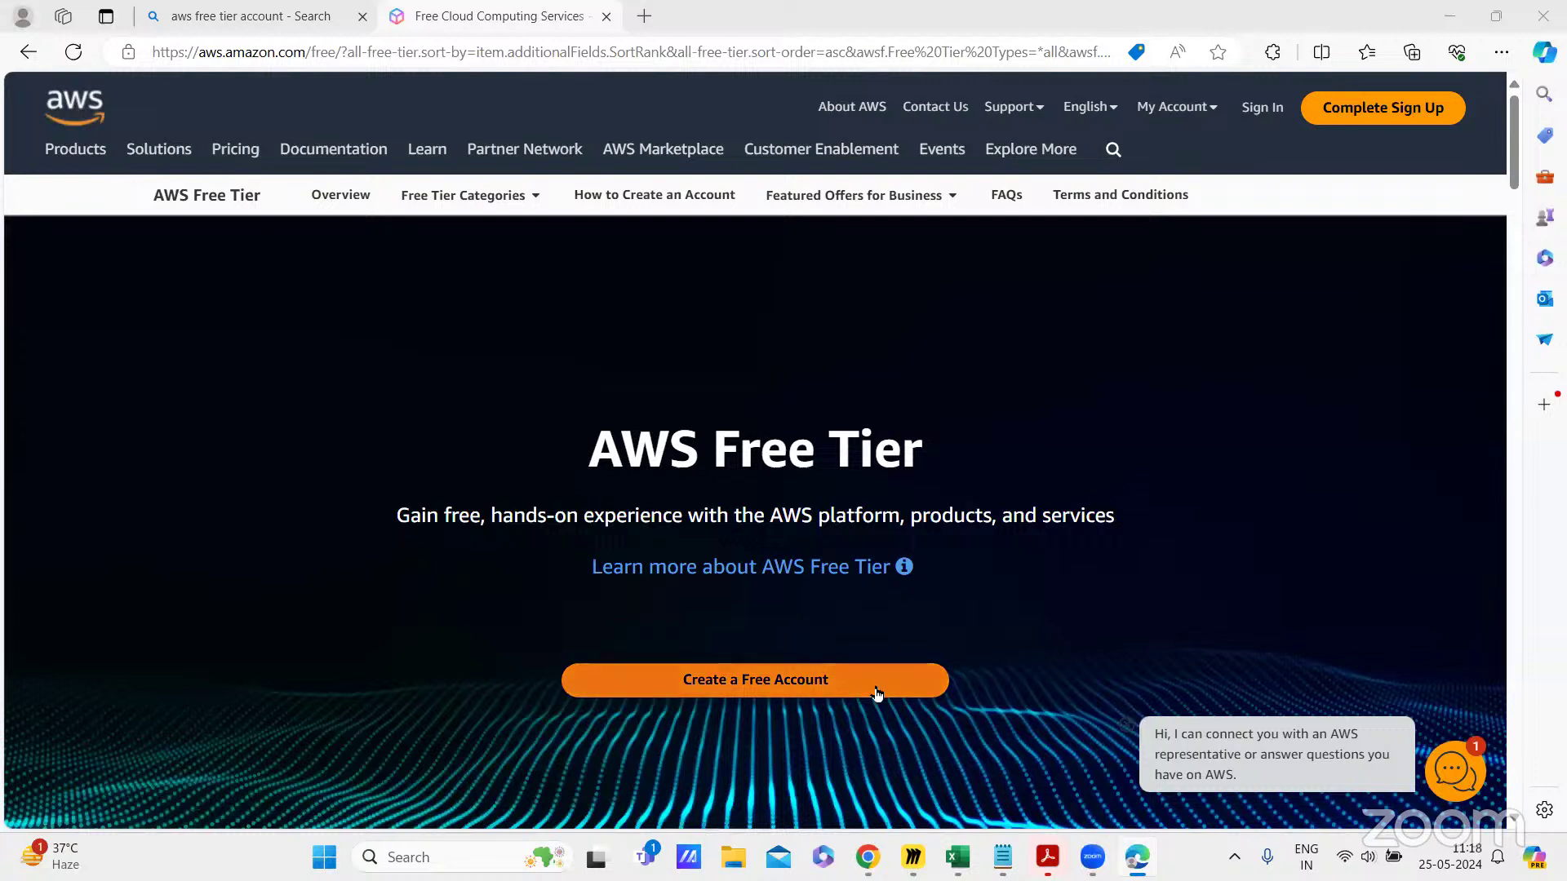
pyautogui.click(759, 692)
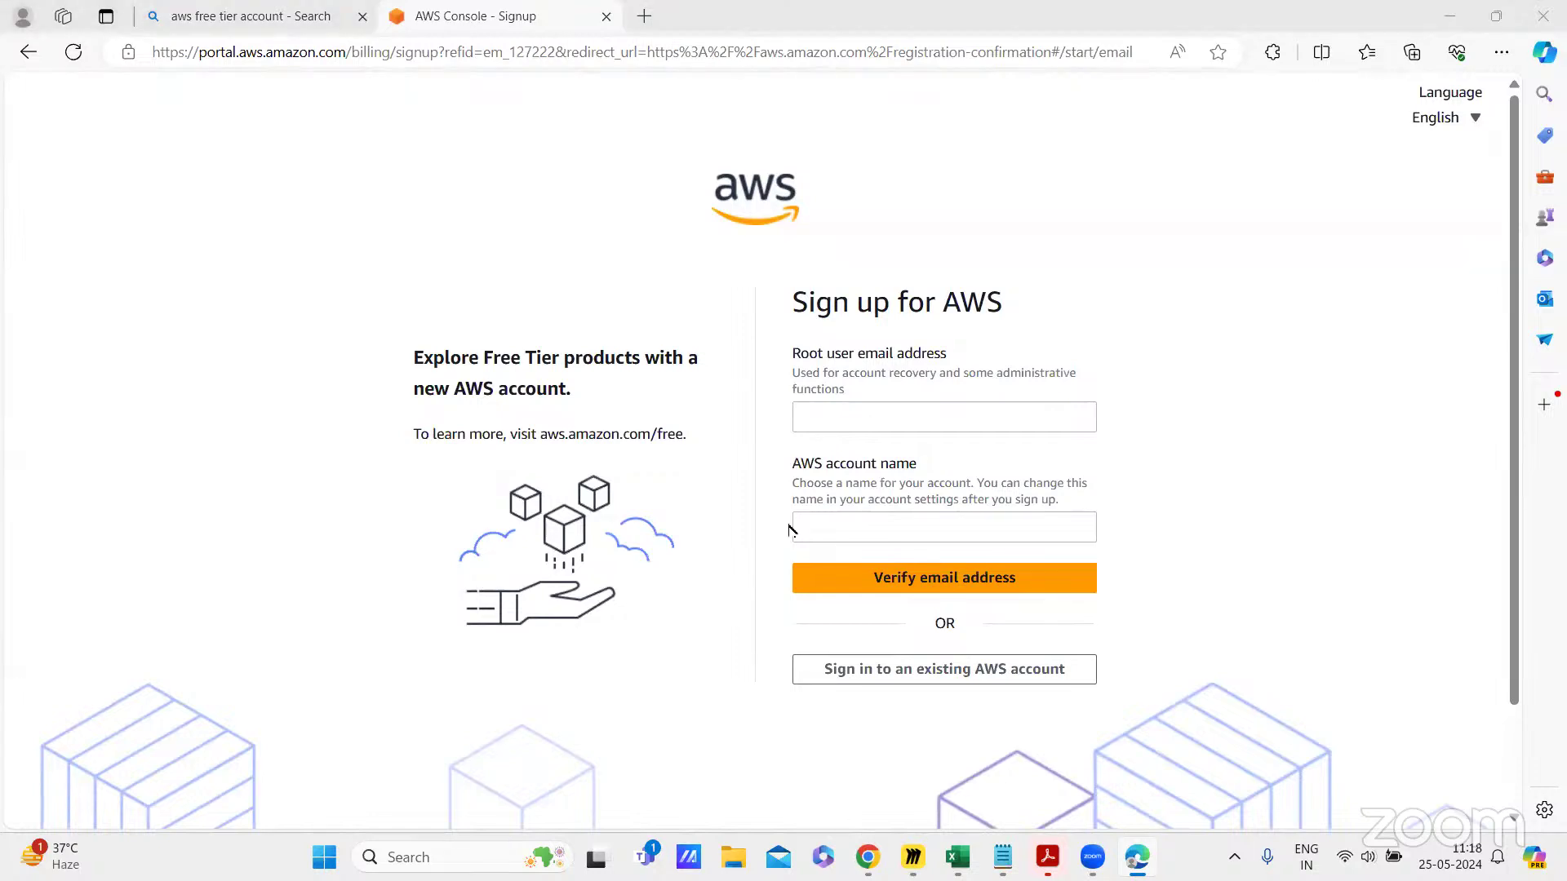
# Step: Fill in the root user email address and AWS account name using the last used saved personal info entry
pyautogui.click(864, 420)
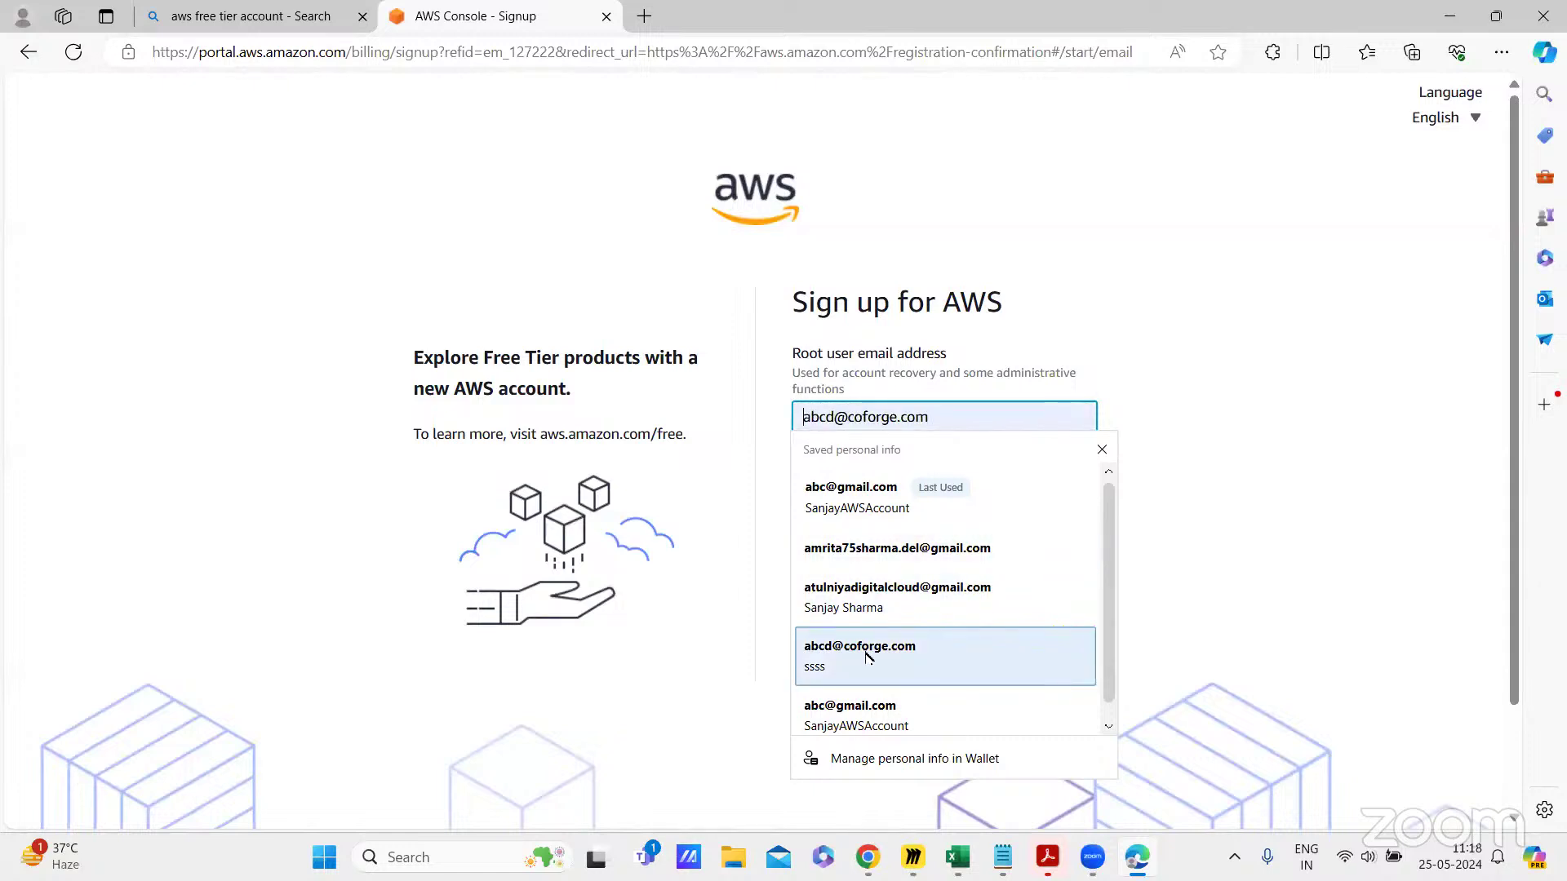
pyautogui.click(869, 508)
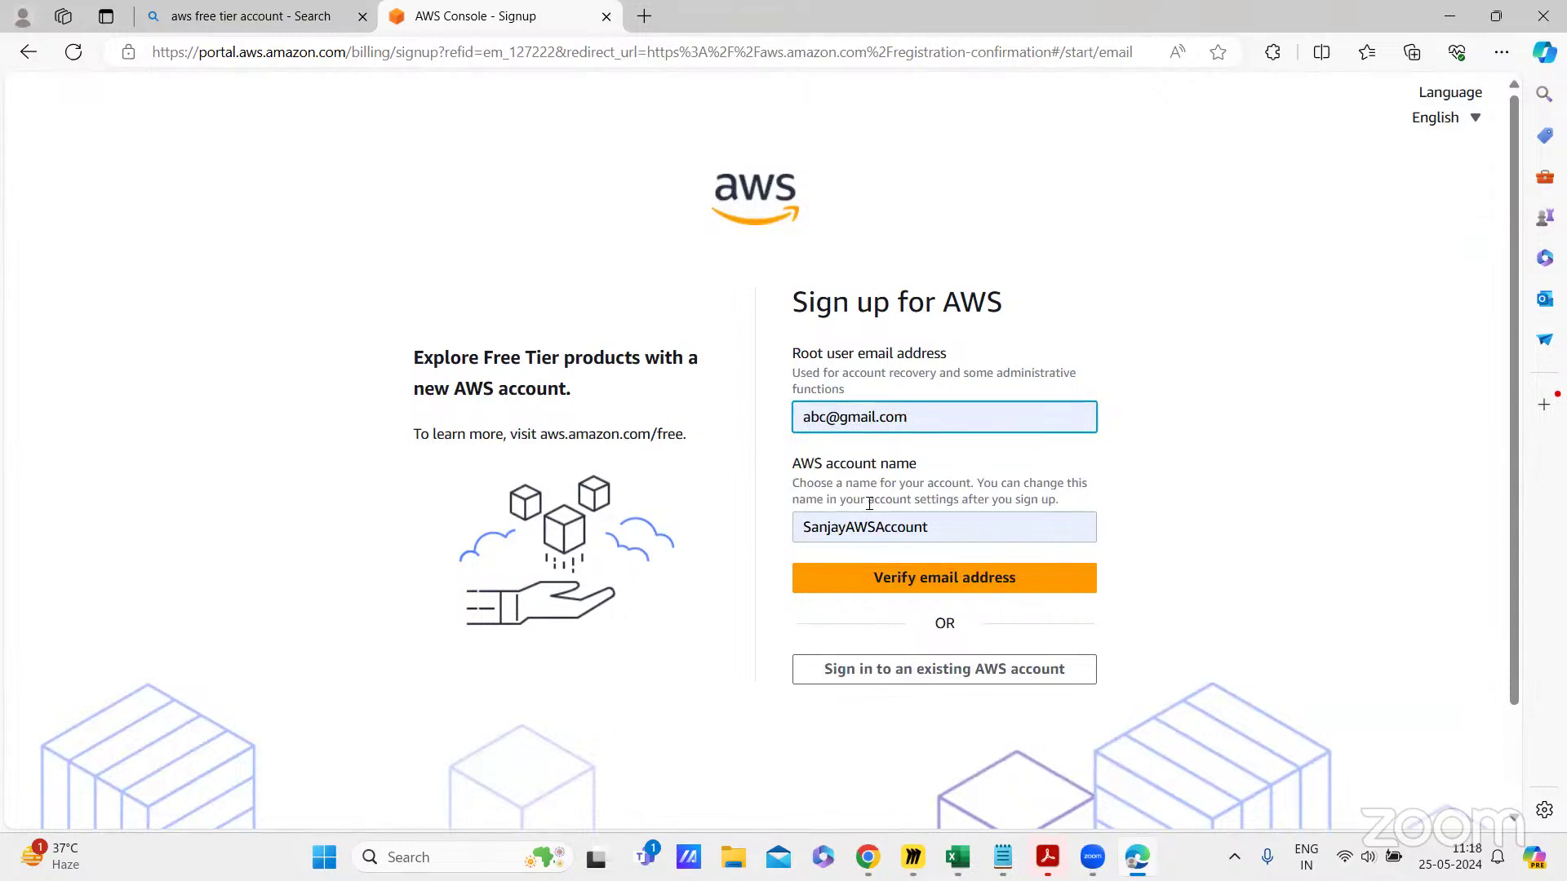
# Step: Examine the root user email address and AWS account name entries in the sign-up form
pyautogui.moveTo(916, 413); pyautogui.dragTo(761, 408)
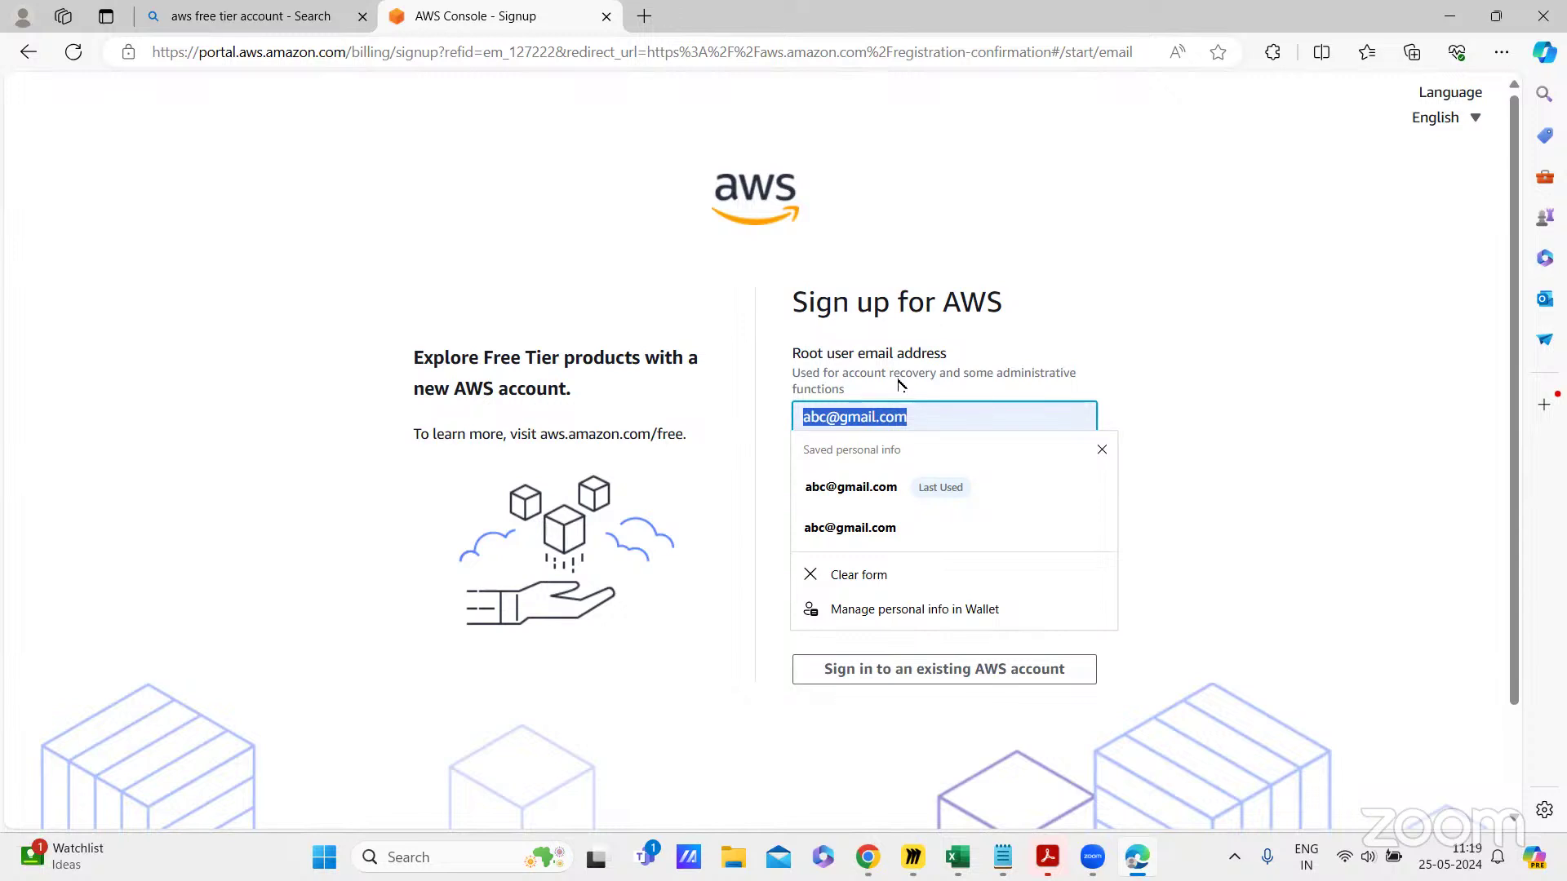
pyautogui.click(1141, 318)
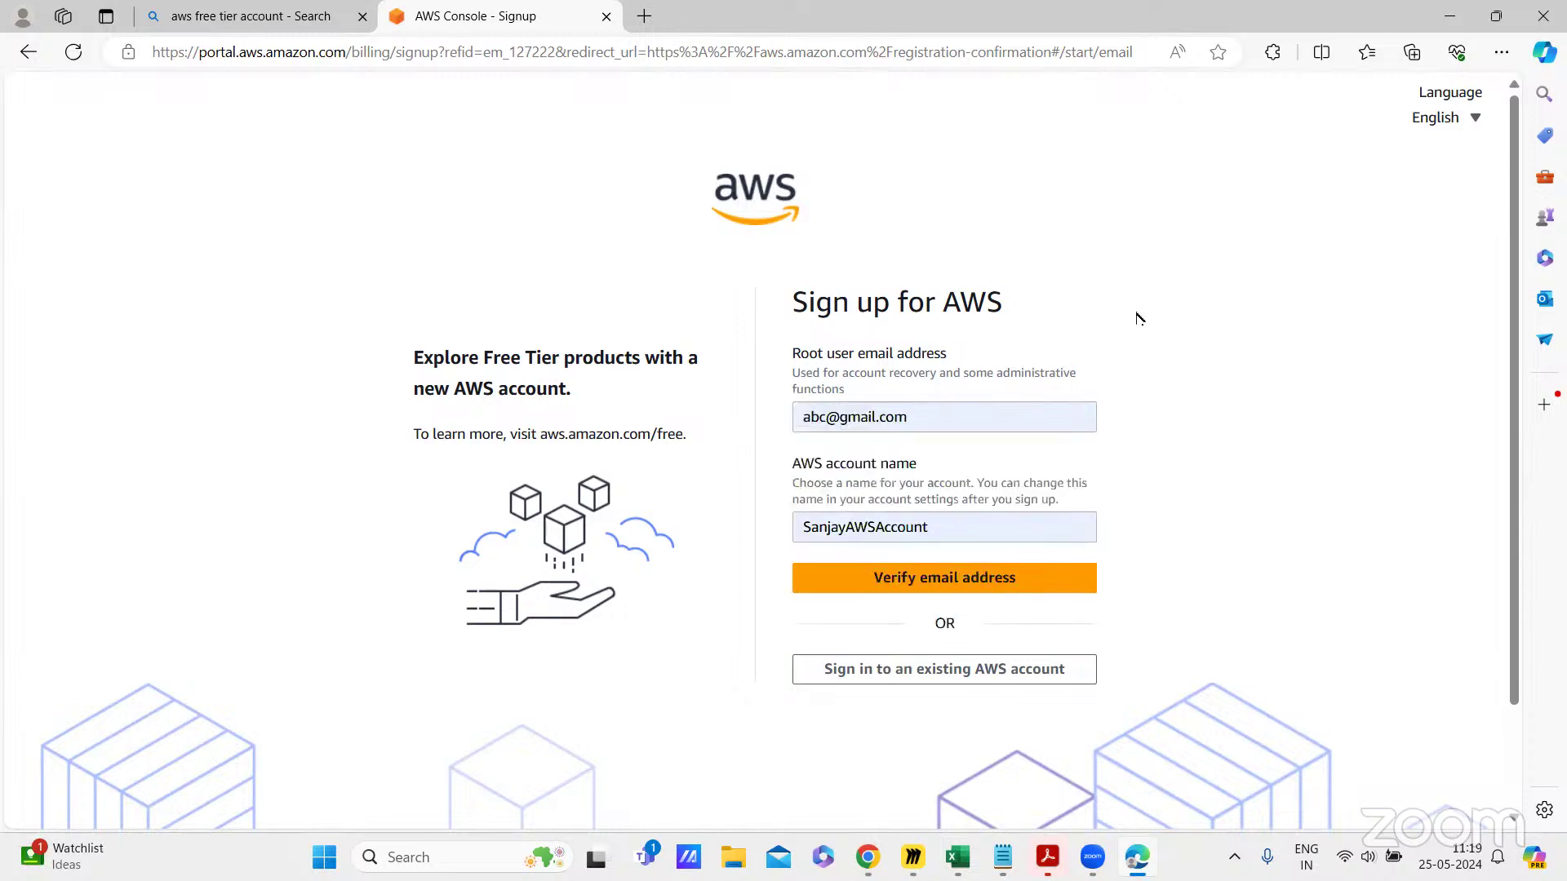
pyautogui.click(930, 415)
pyautogui.moveTo(930, 415); pyautogui.dragTo(779, 417)
pyautogui.click(1111, 380)
pyautogui.click(954, 535)
pyautogui.moveTo(954, 534); pyautogui.dragTo(794, 529)
pyautogui.click(1178, 505)
pyautogui.click(958, 519)
pyautogui.moveTo(959, 519); pyautogui.dragTo(759, 523)
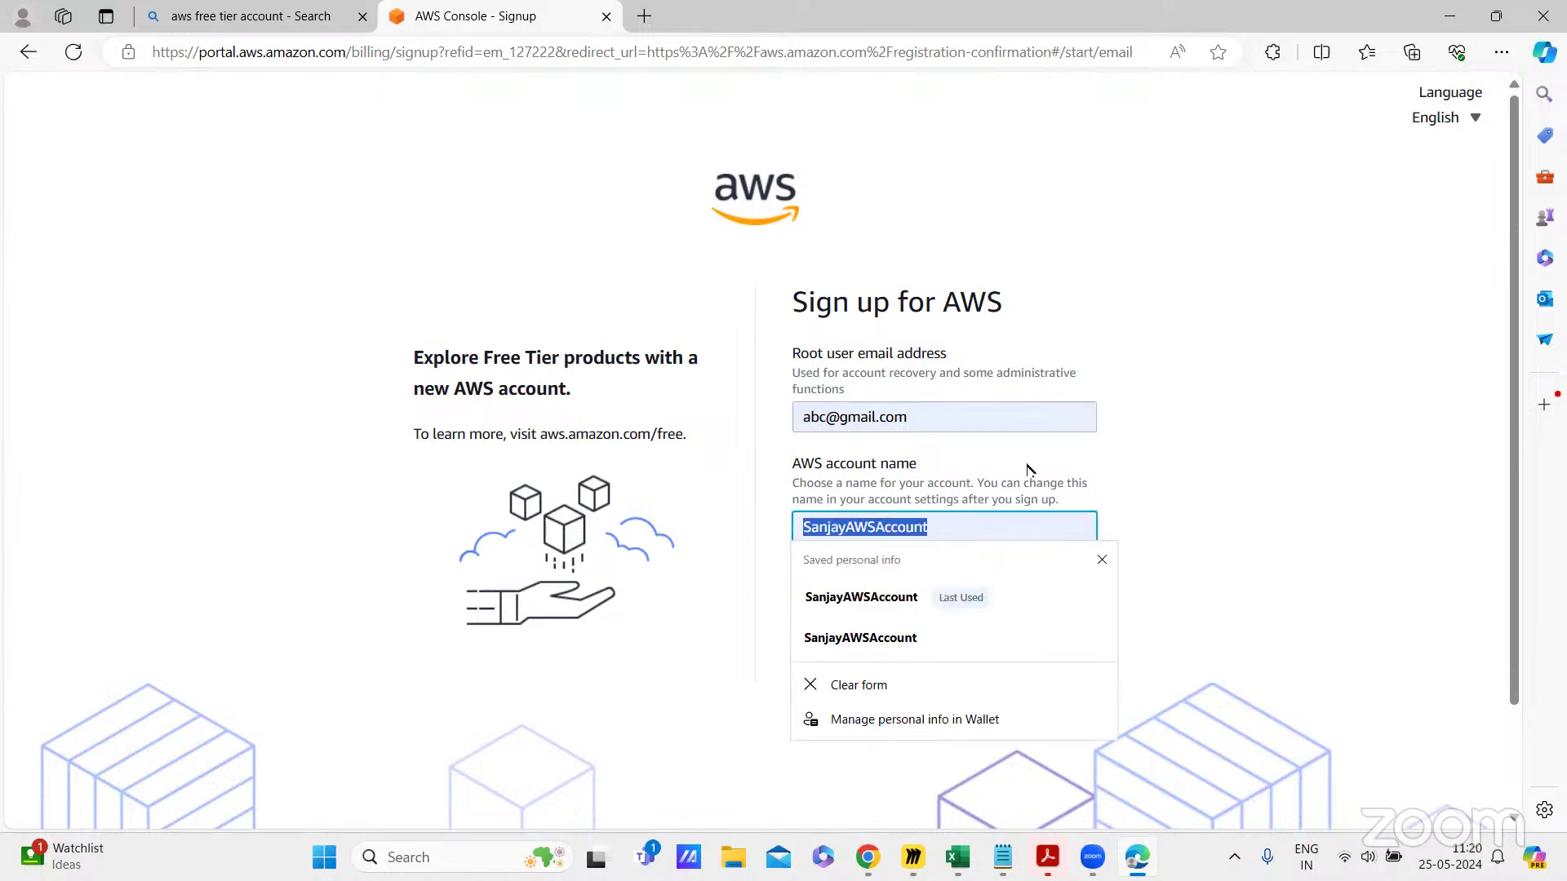
pyautogui.click(1178, 450)
pyautogui.tripleClick(1178, 451)
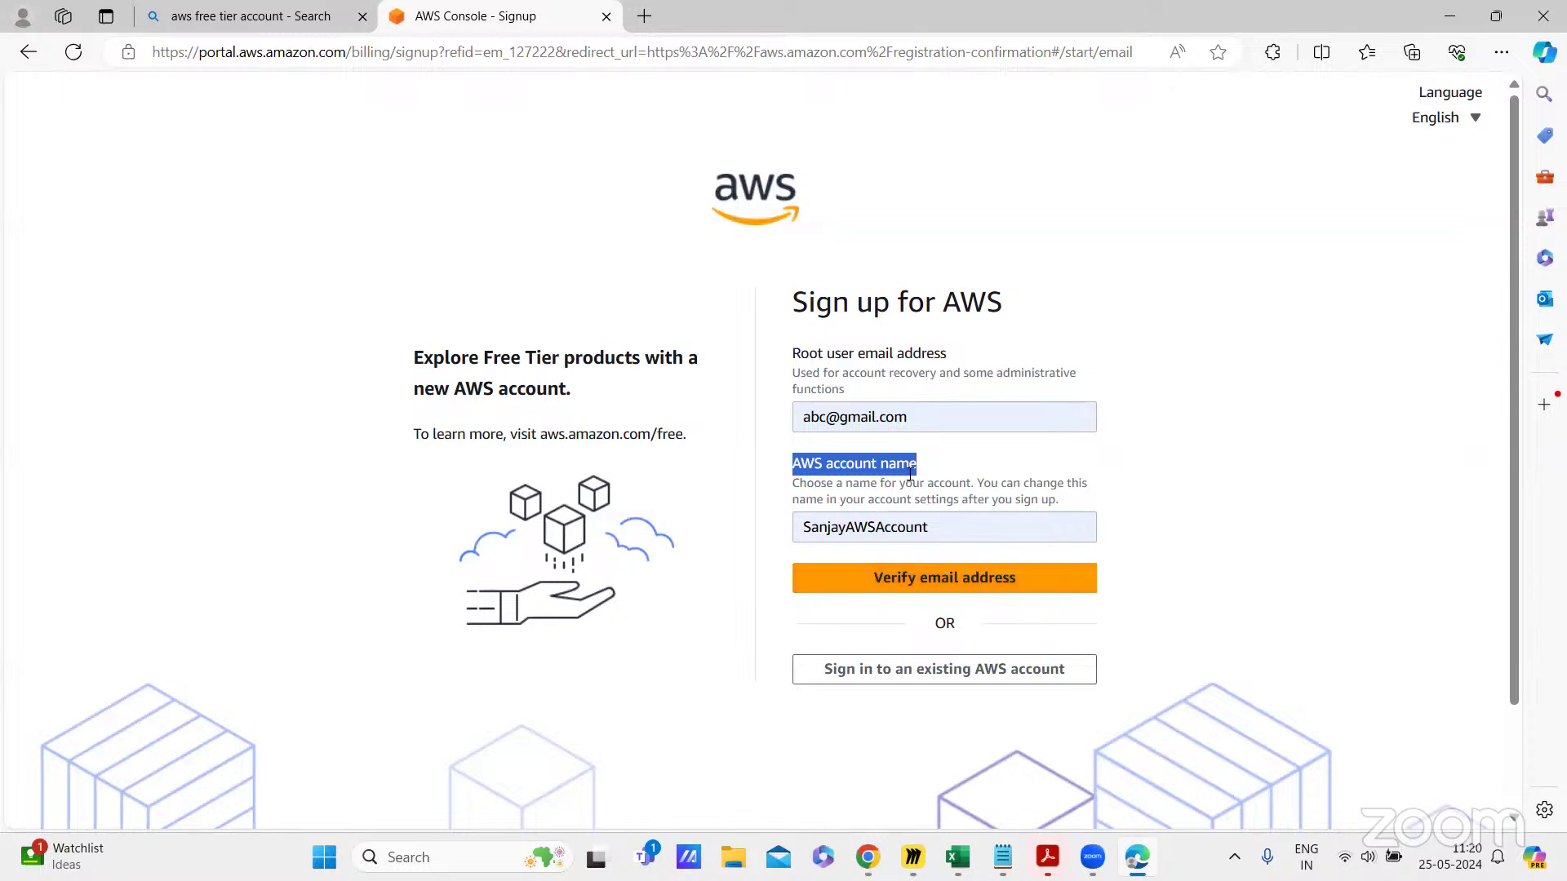
pyautogui.moveTo(918, 416); pyautogui.dragTo(794, 403)
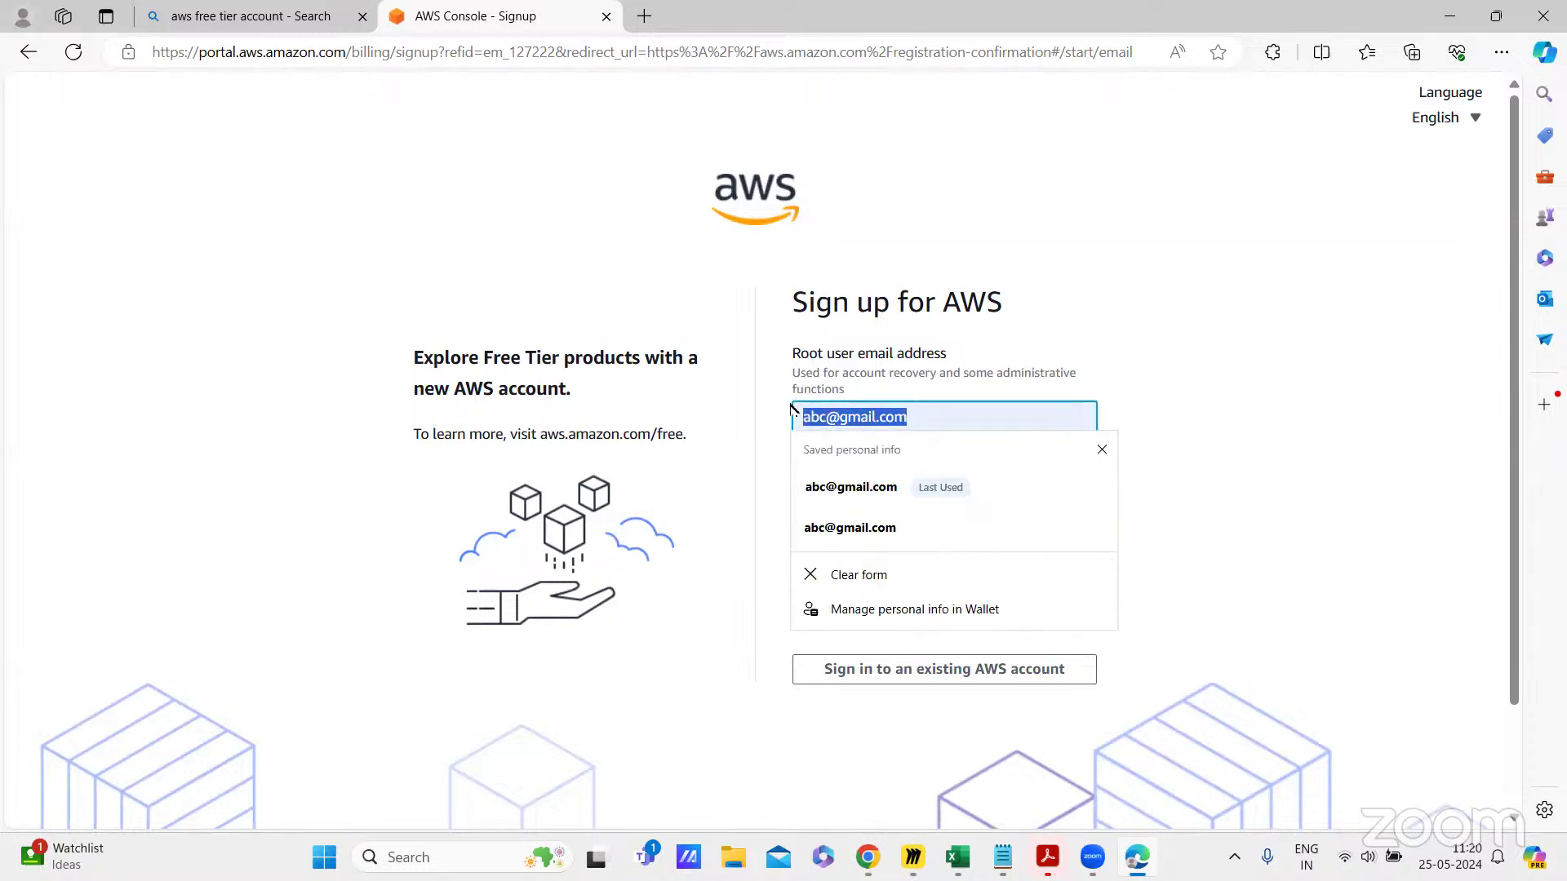
pyautogui.click(1126, 387)
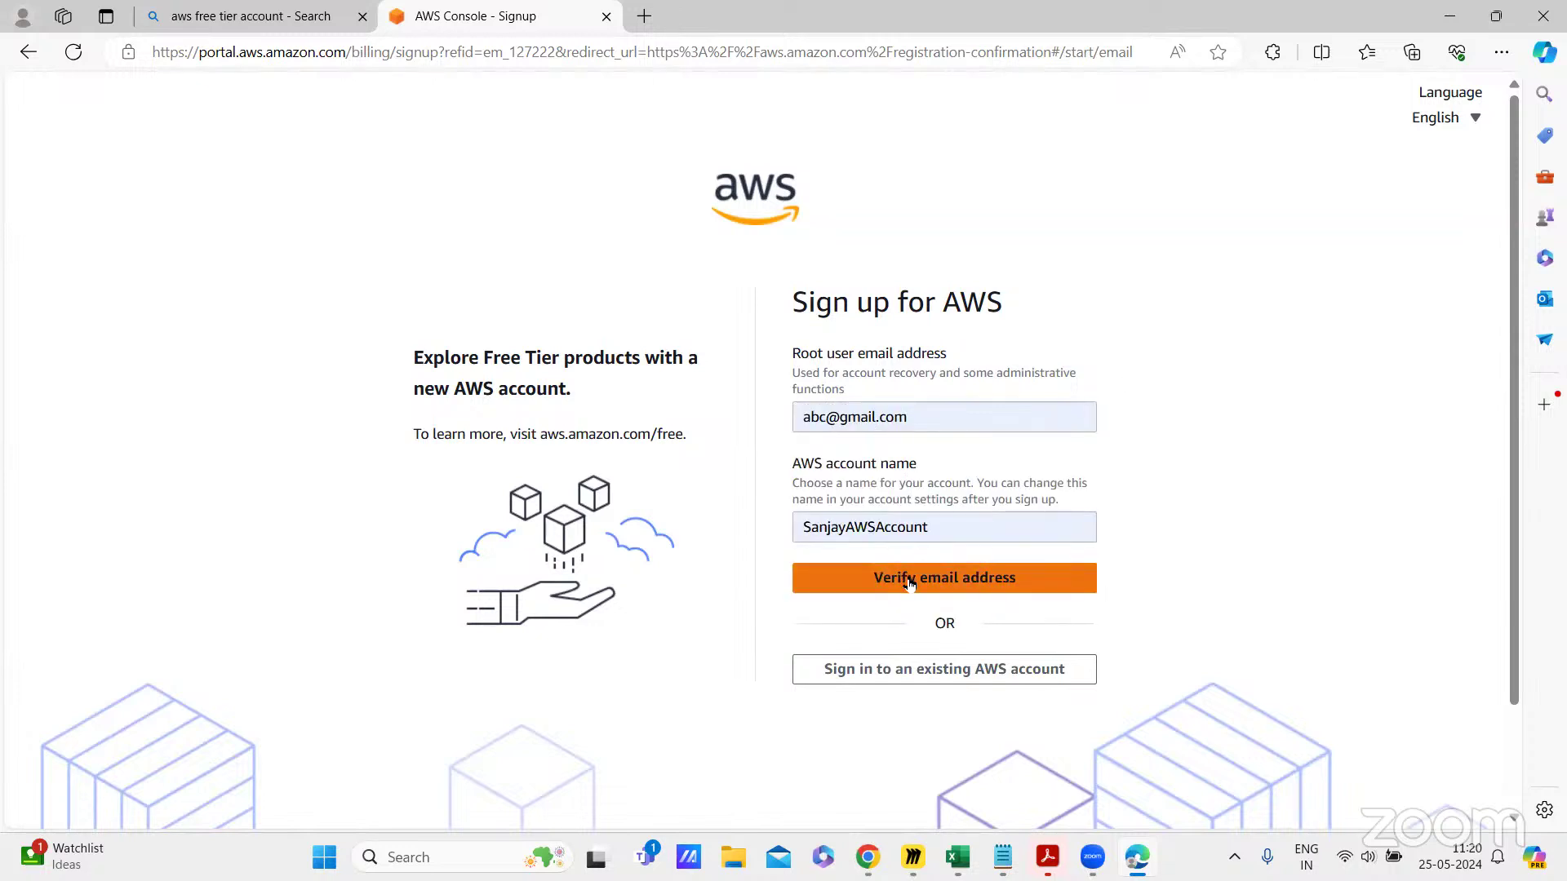
# Step: Request verification of the root user email address and dismiss the security verification challenge without answering it
pyautogui.click(909, 582)
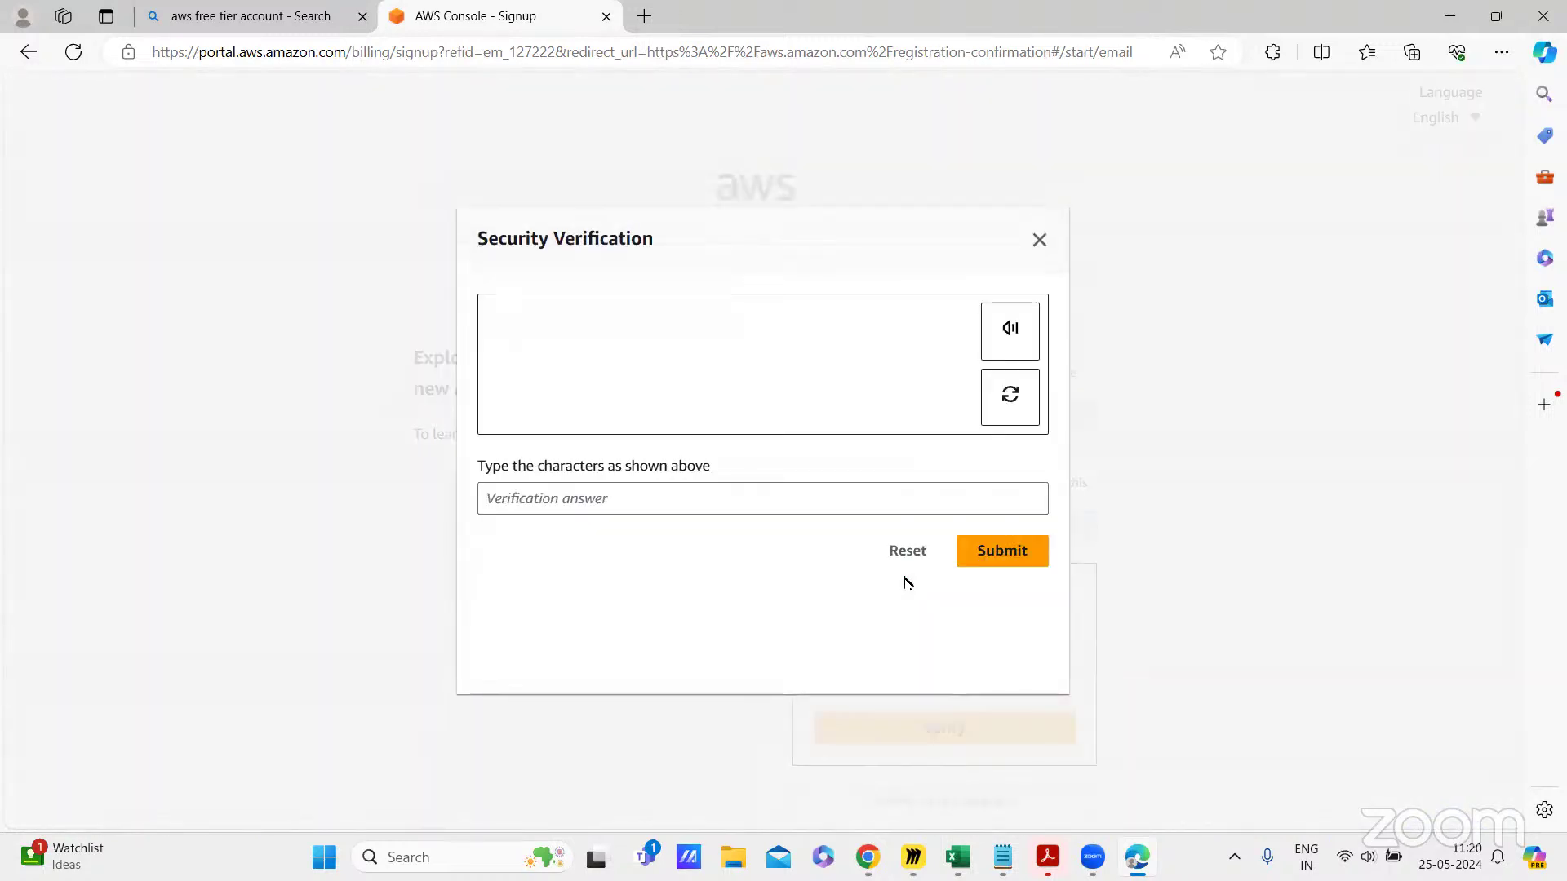
pyautogui.click(687, 497)
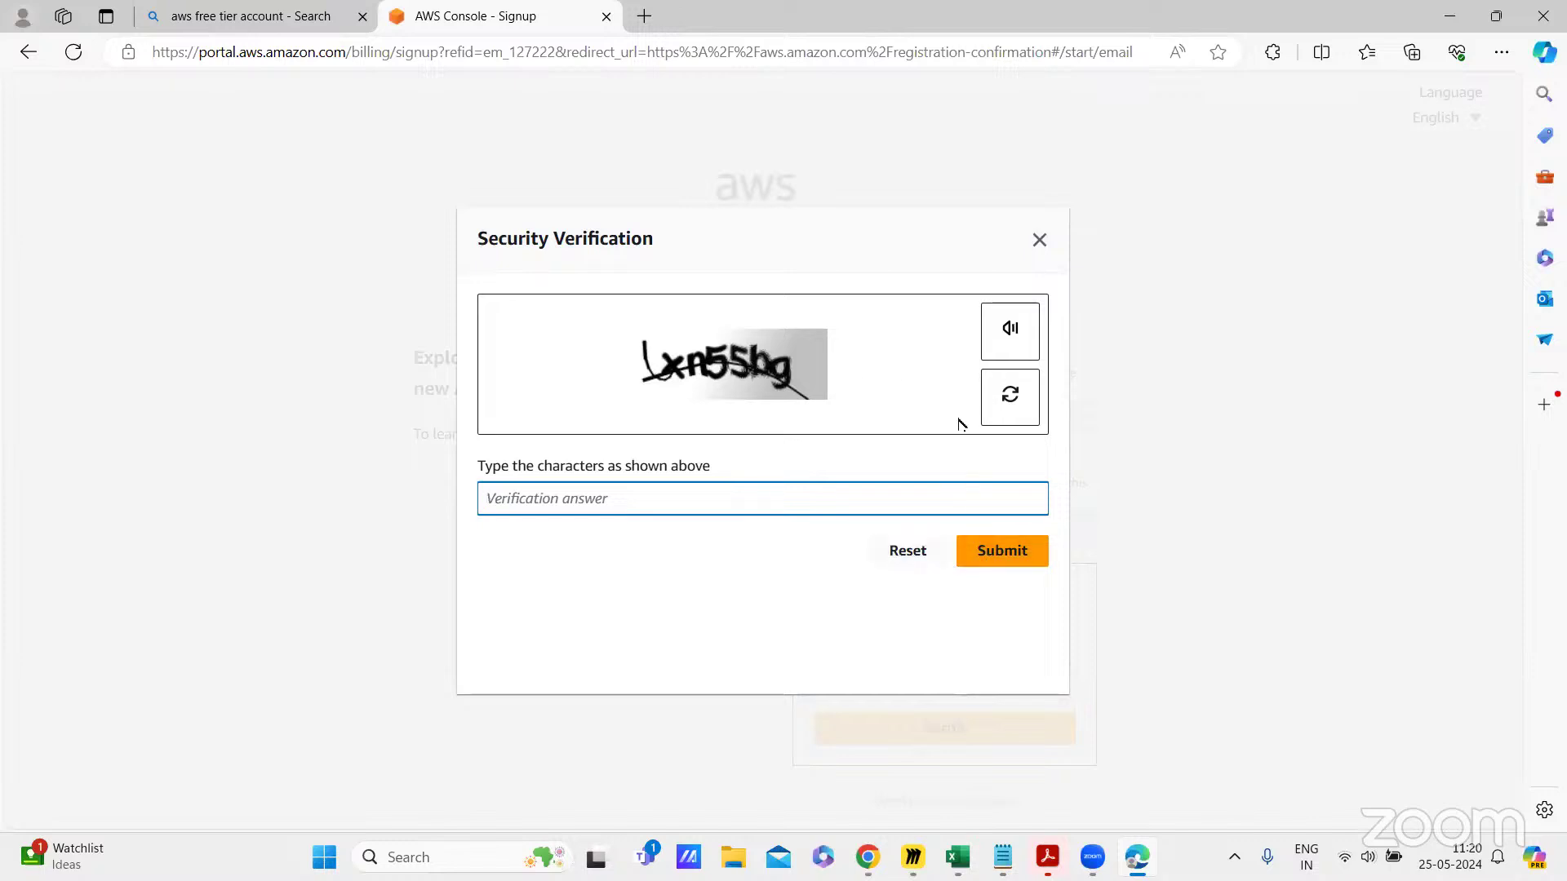
pyautogui.click(1039, 240)
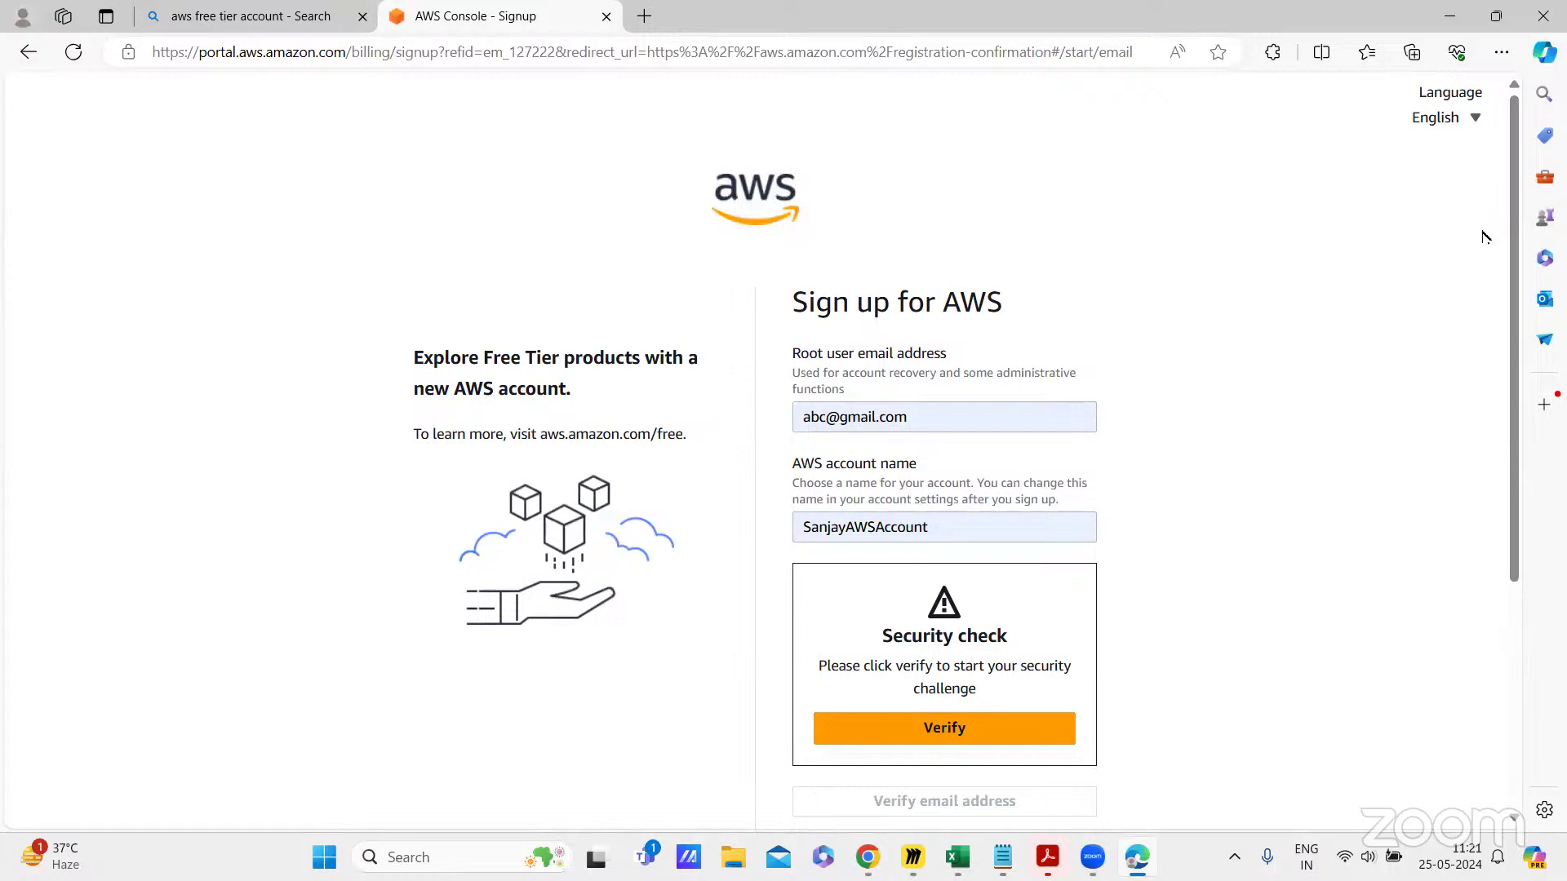
# Step: Switch to Chrome and reload the signed-out EC2 Instances page to reach the AWS sign-in form
pyautogui.hotkey('alt', 'Tab')
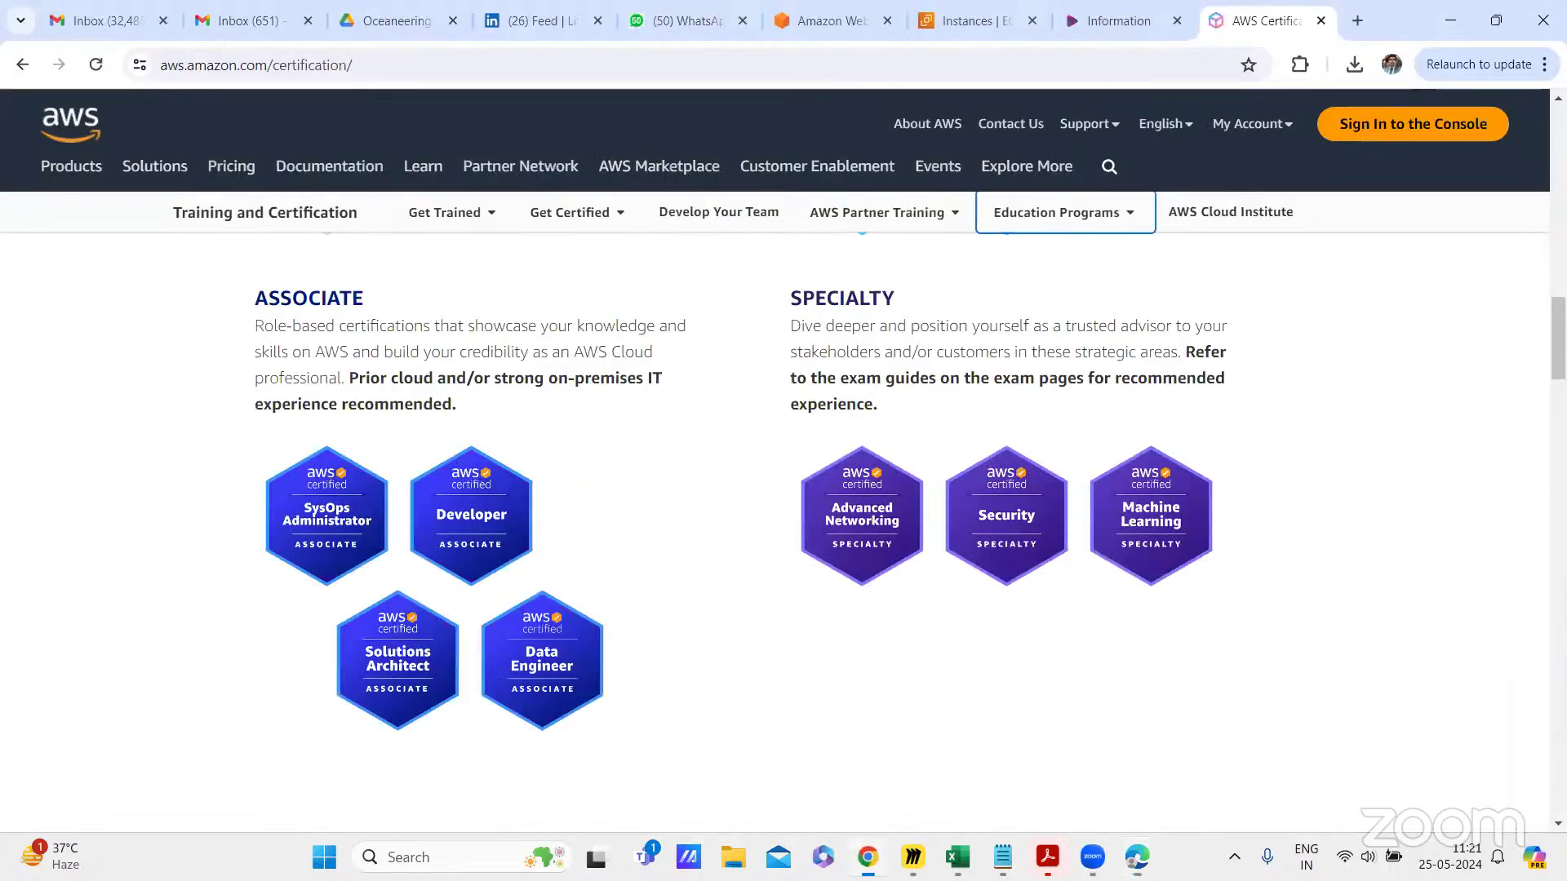
pyautogui.click(981, 23)
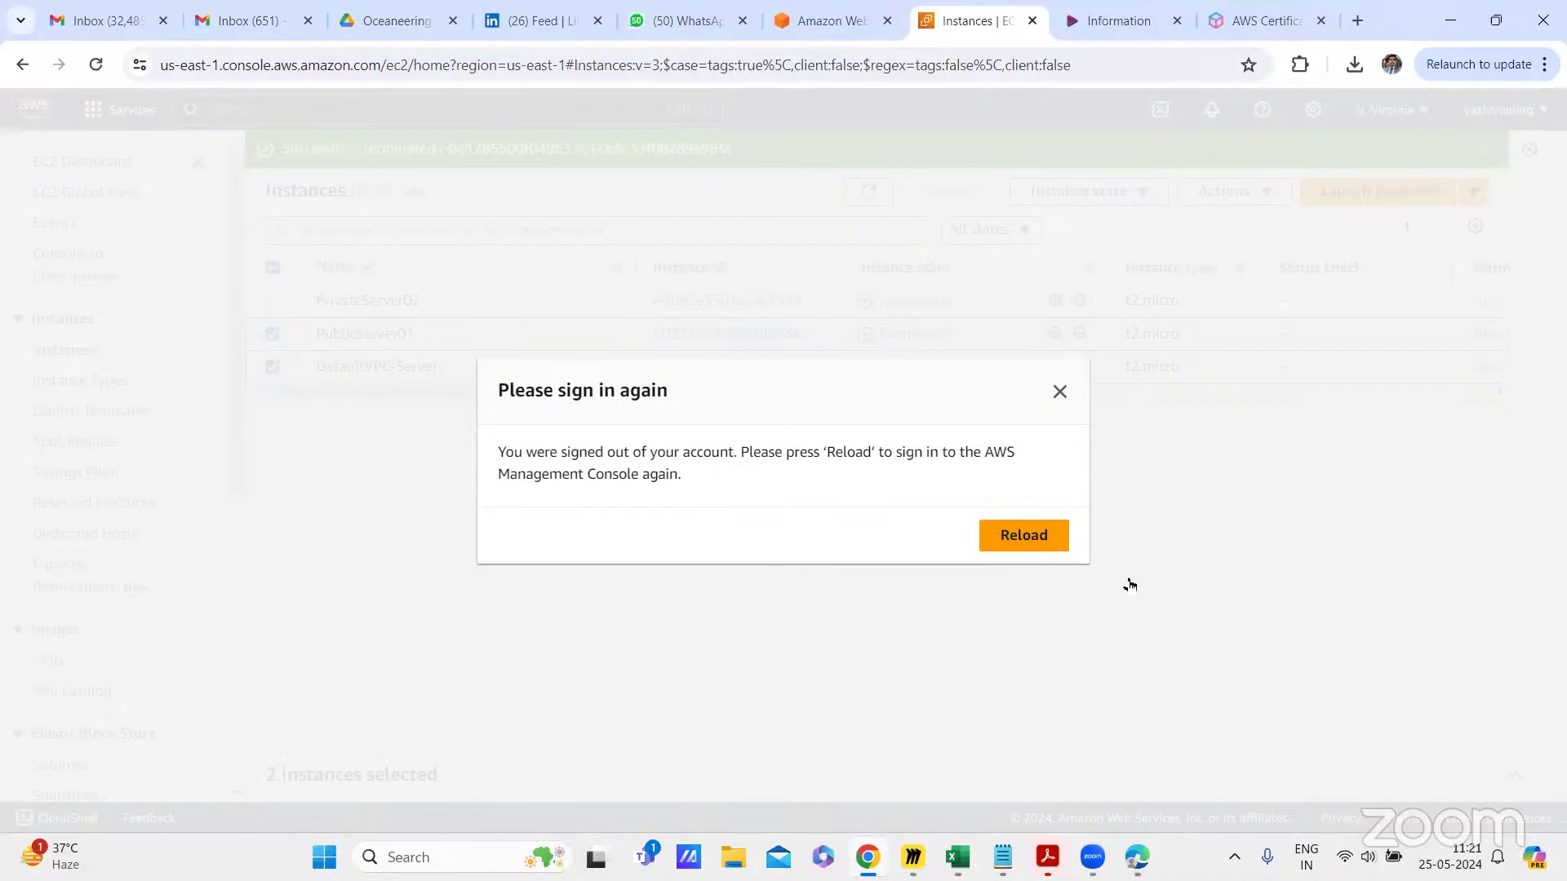
pyautogui.press('F5')
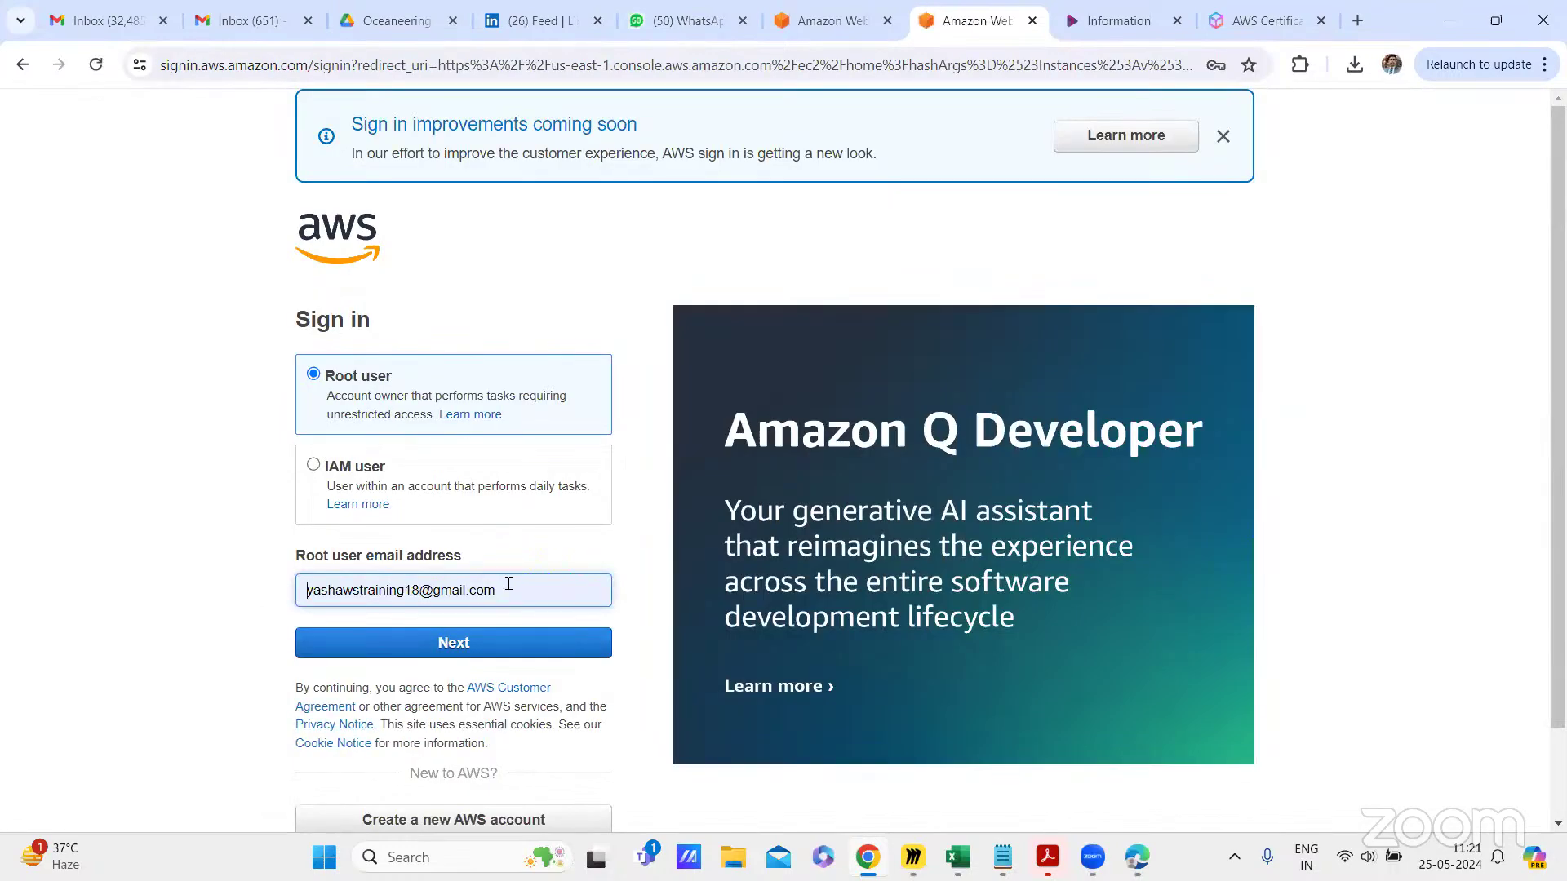
pyautogui.moveTo(509, 585); pyautogui.dragTo(235, 586)
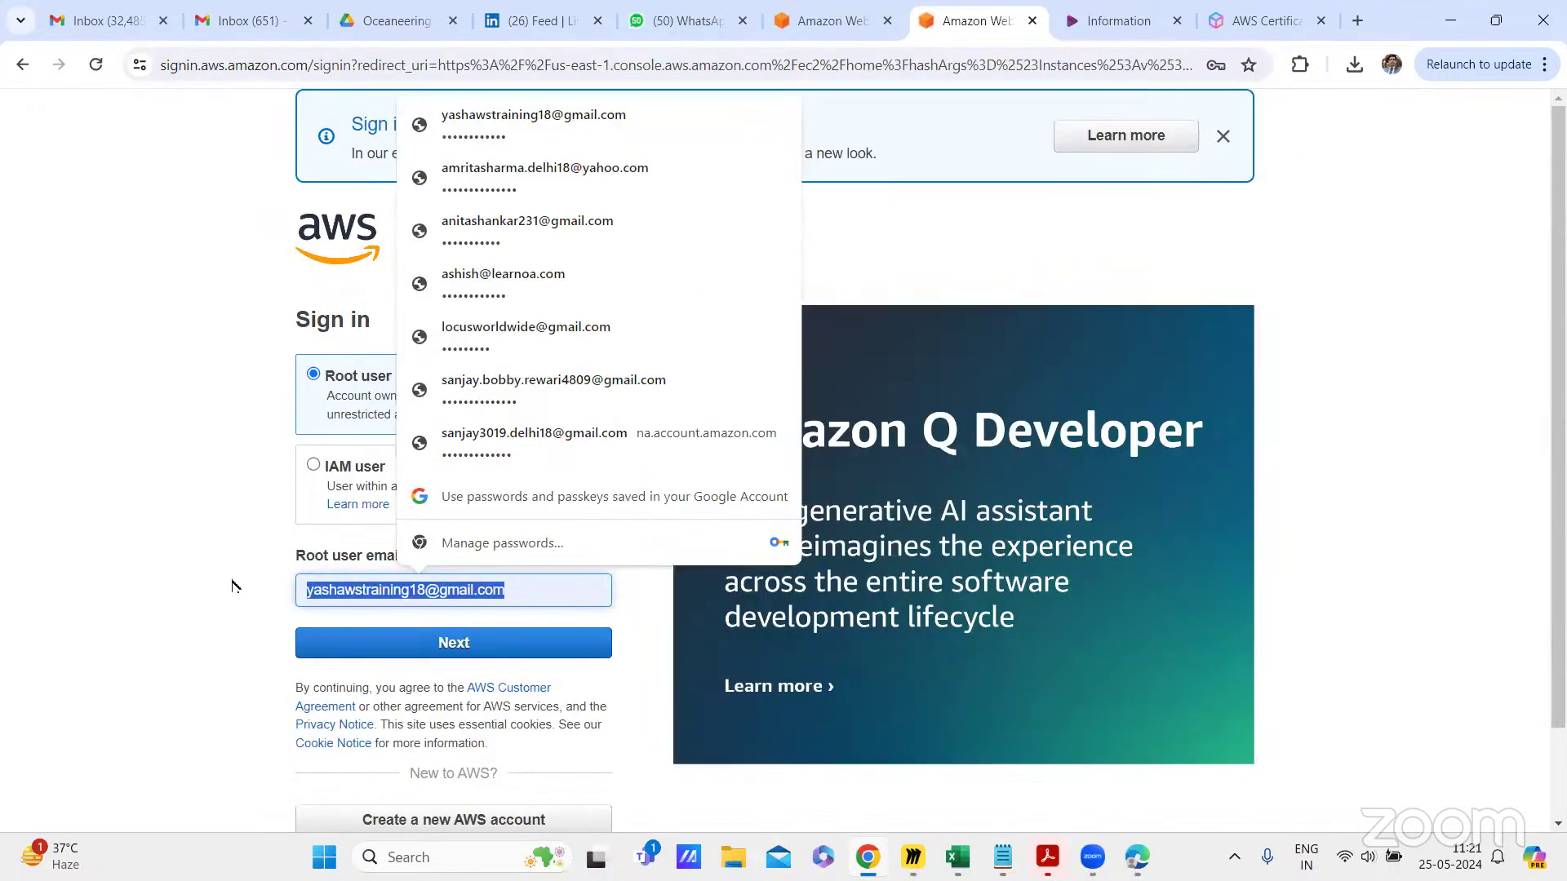
# Step: Go to aws.amazon.com and open the AWS Management Console from the account options
pyautogui.click(220, 67)
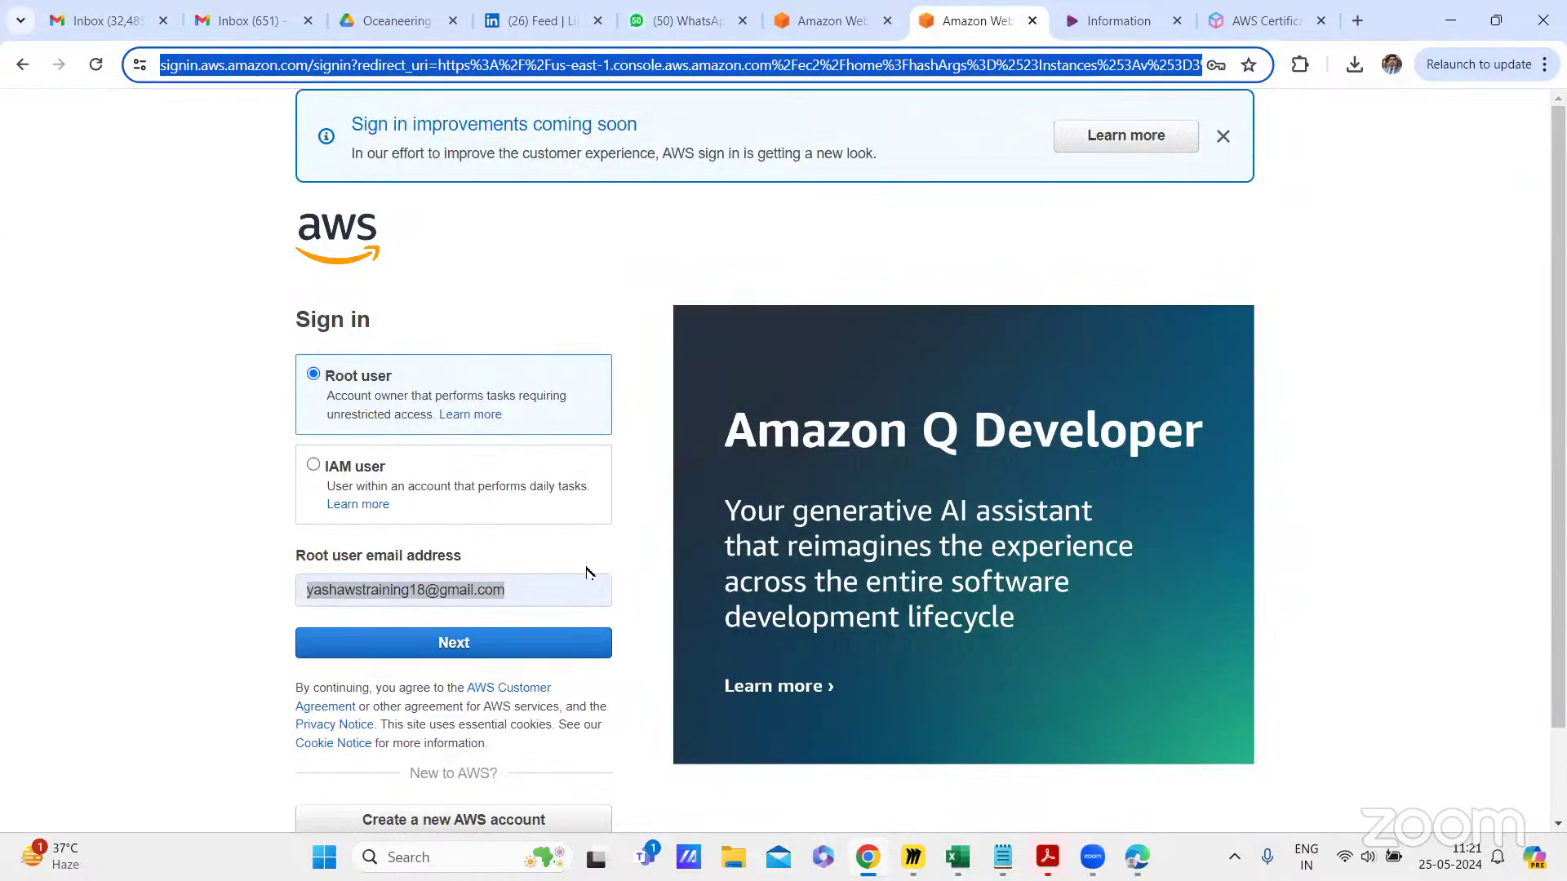
pyautogui.write('aws.')
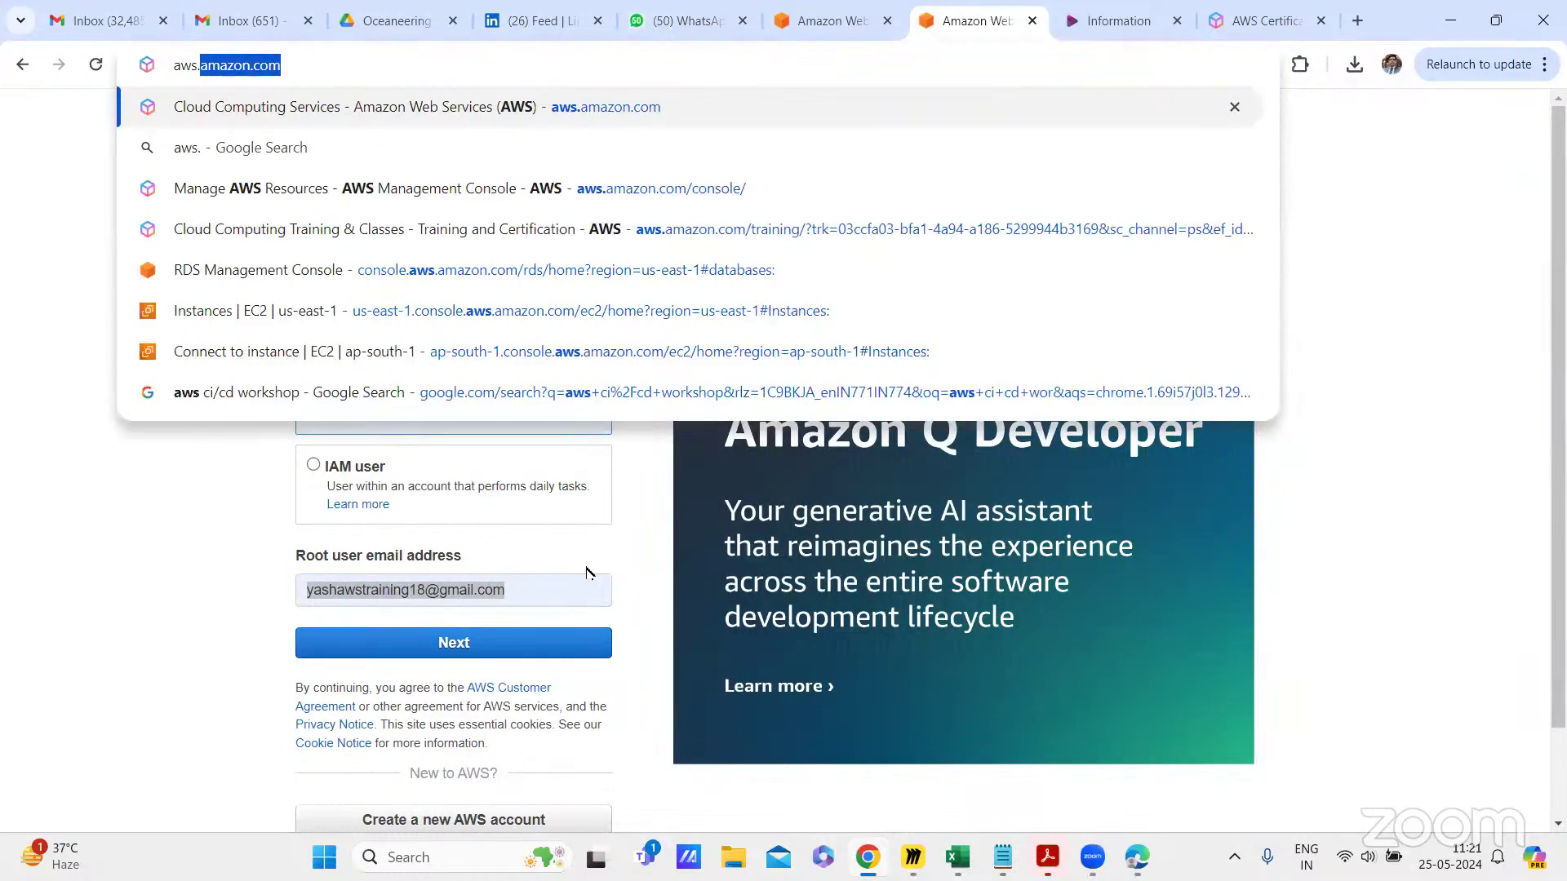
pyautogui.press('End')
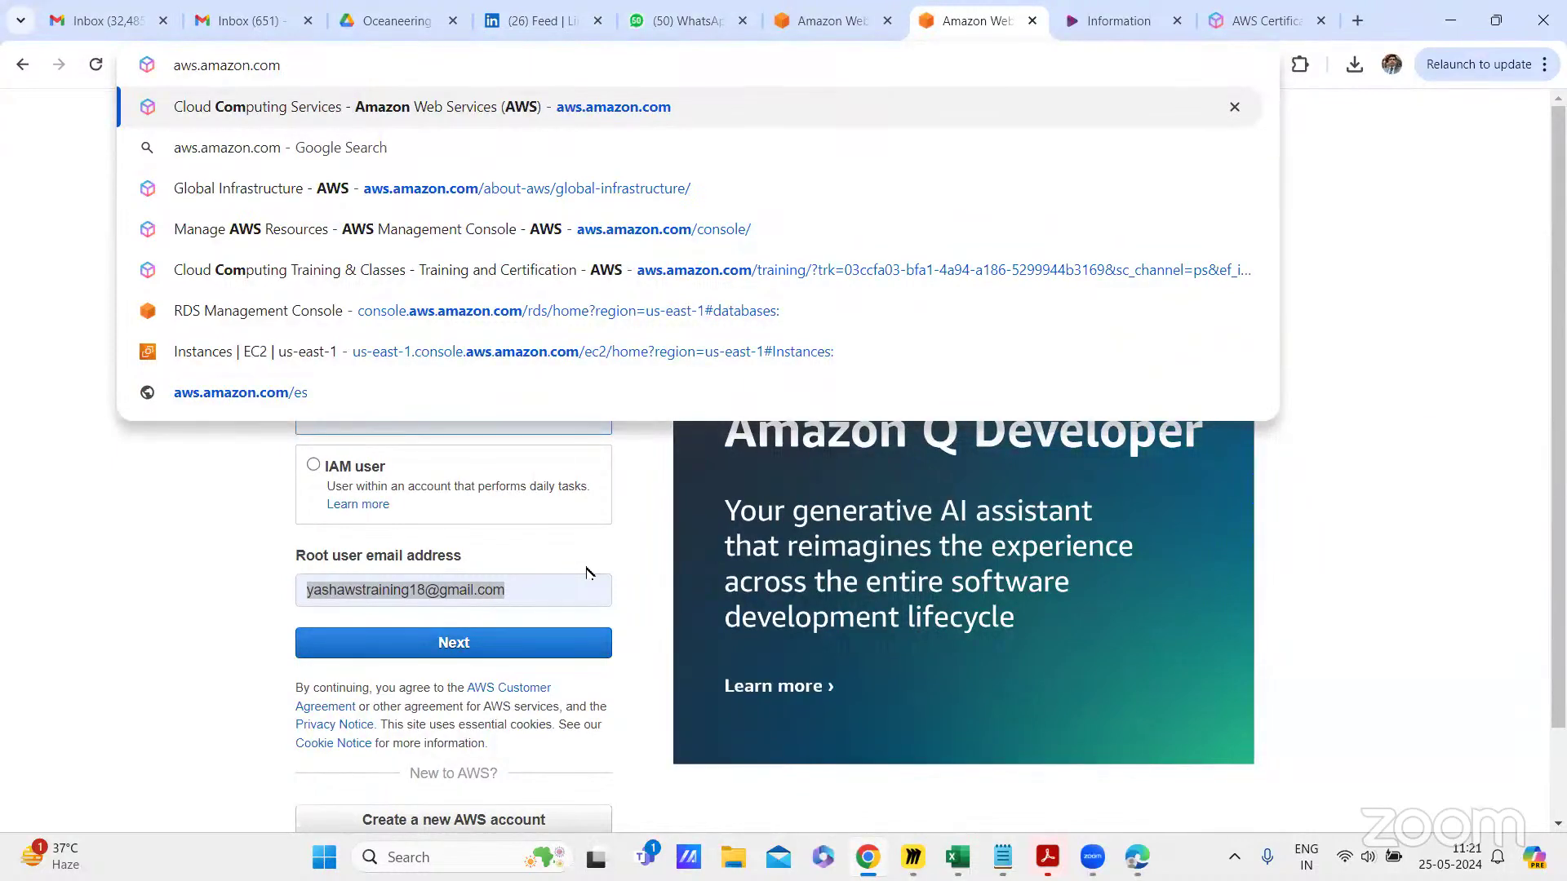
pyautogui.press('Return')
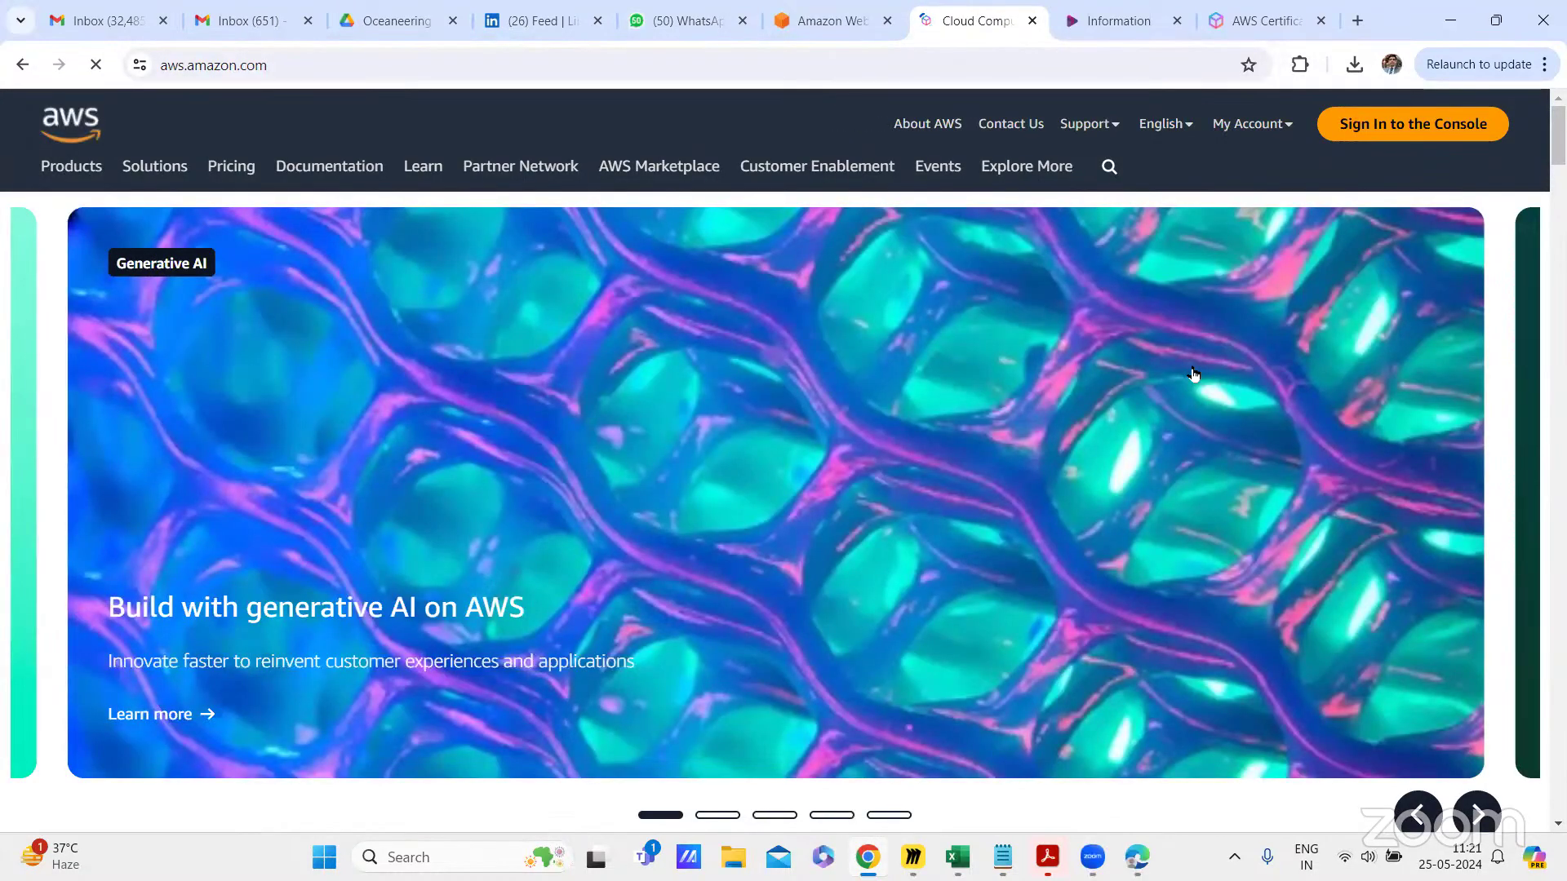
pyautogui.click(1239, 131)
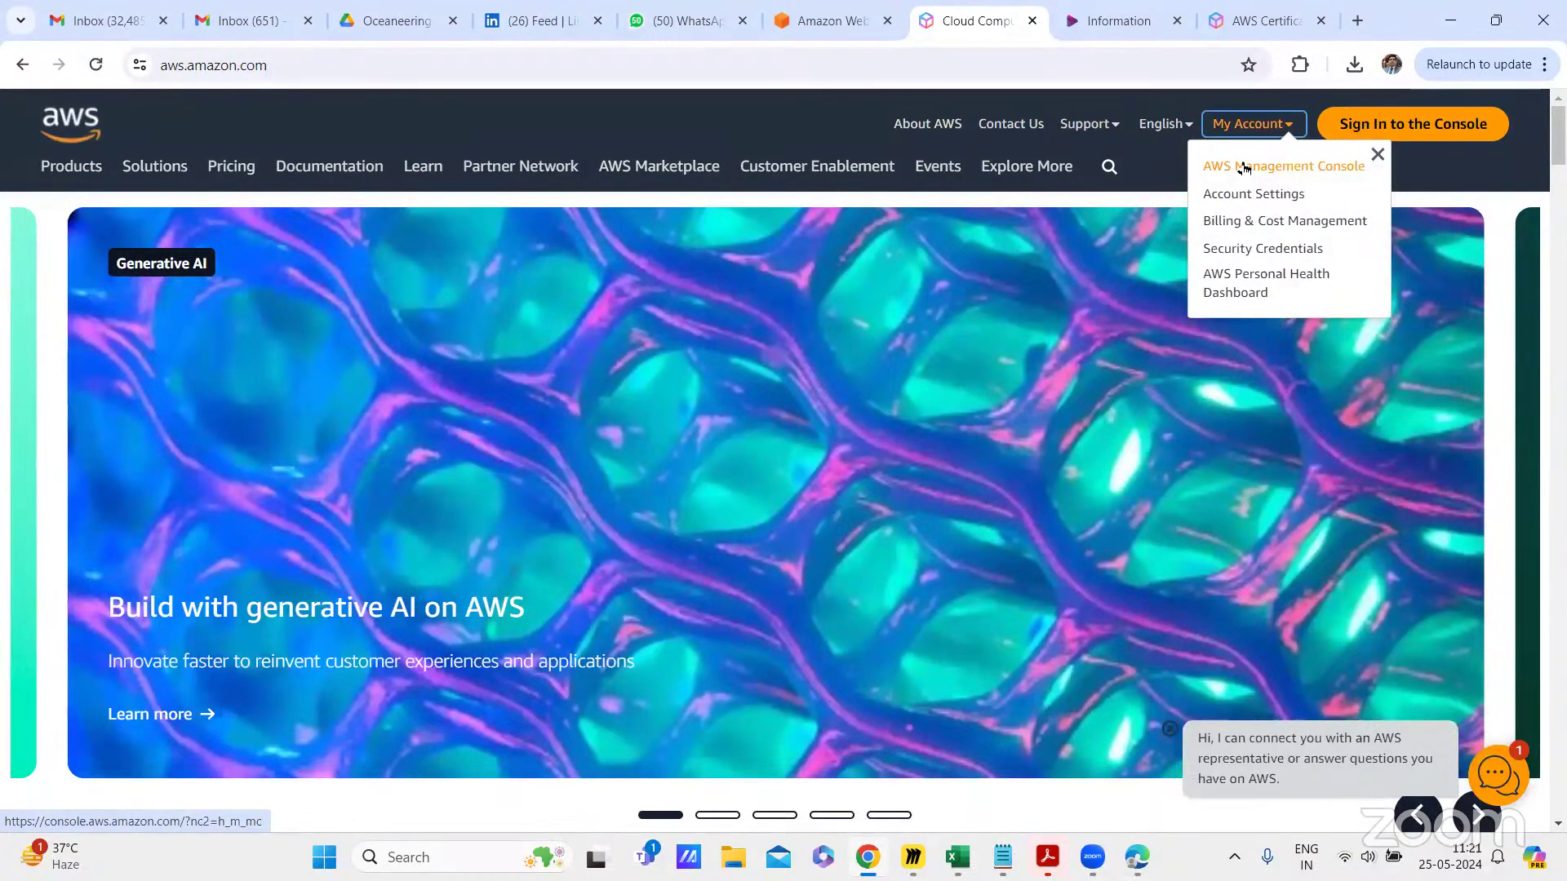
pyautogui.click(1243, 167)
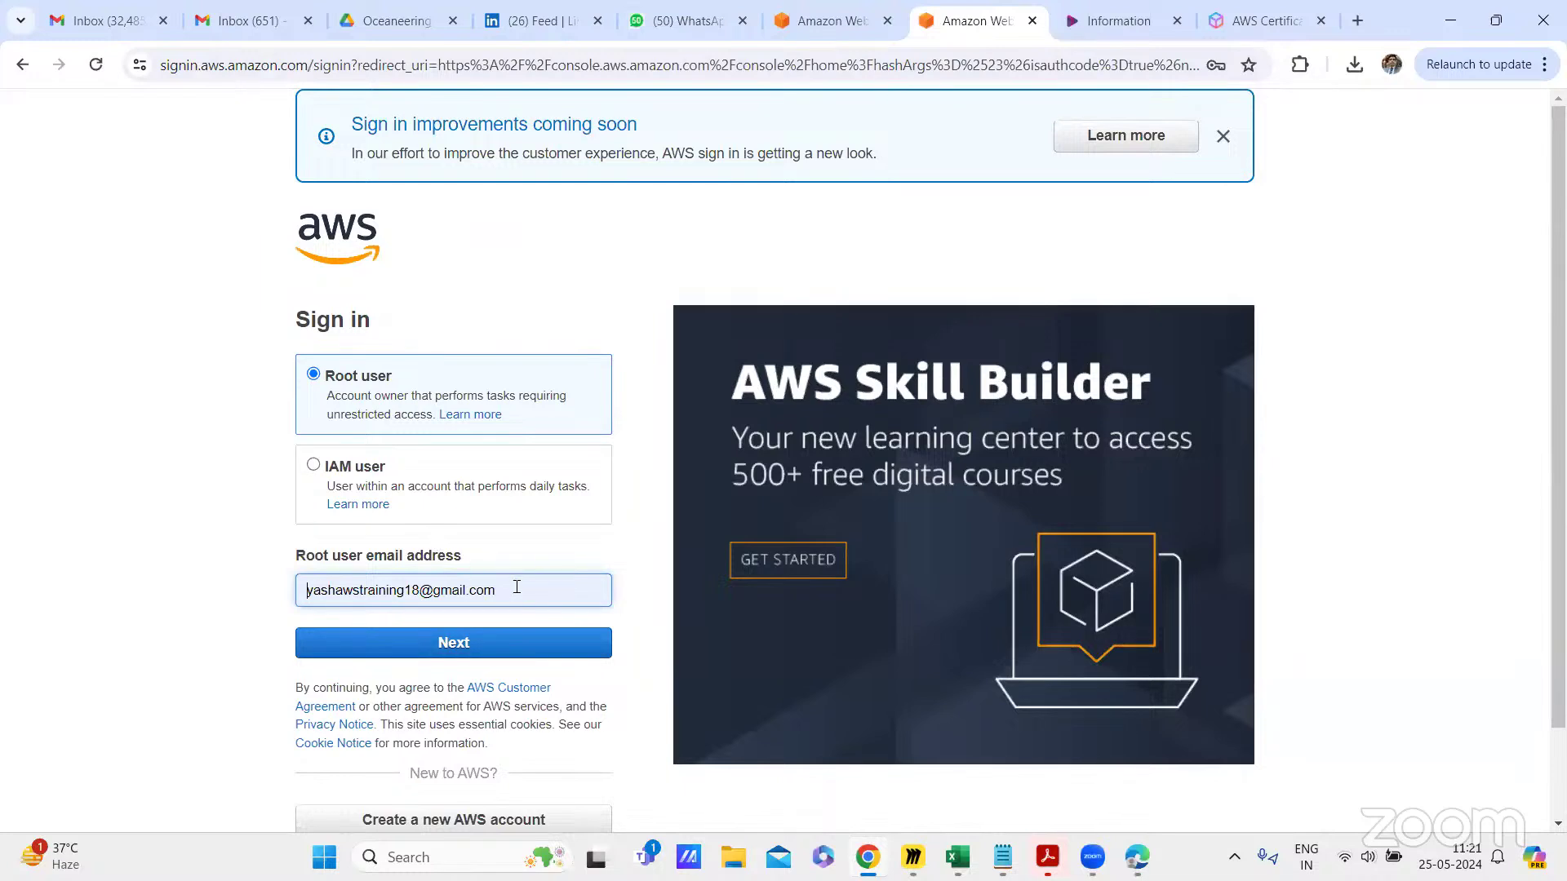
# Step: Sign in to the console as root user with the prefilled root user email address and saved account password
pyautogui.moveTo(517, 587); pyautogui.dragTo(241, 597)
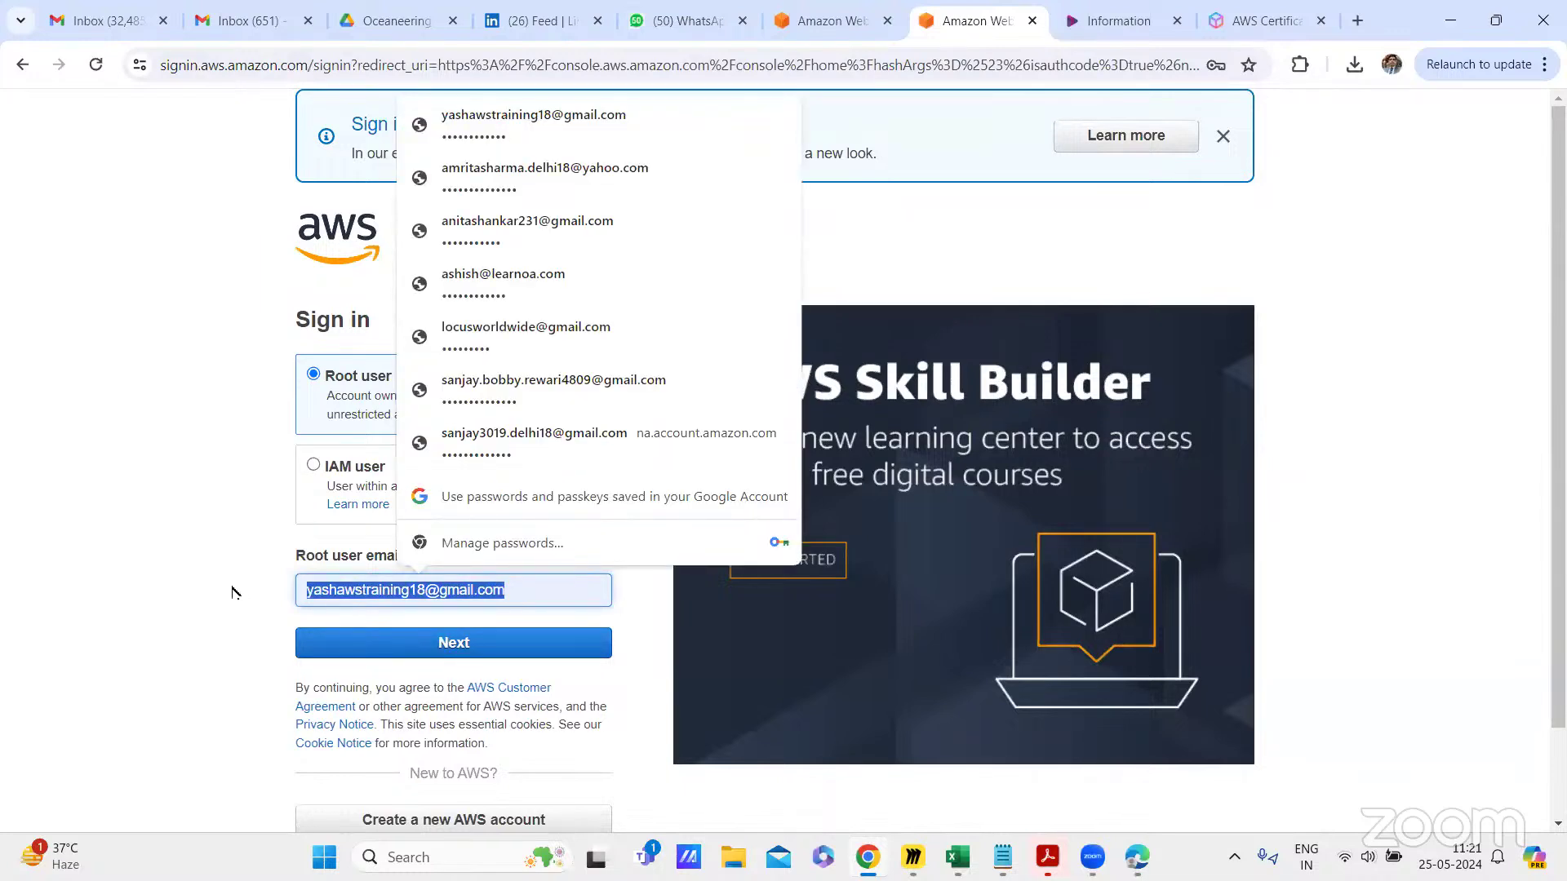
pyautogui.click(597, 587)
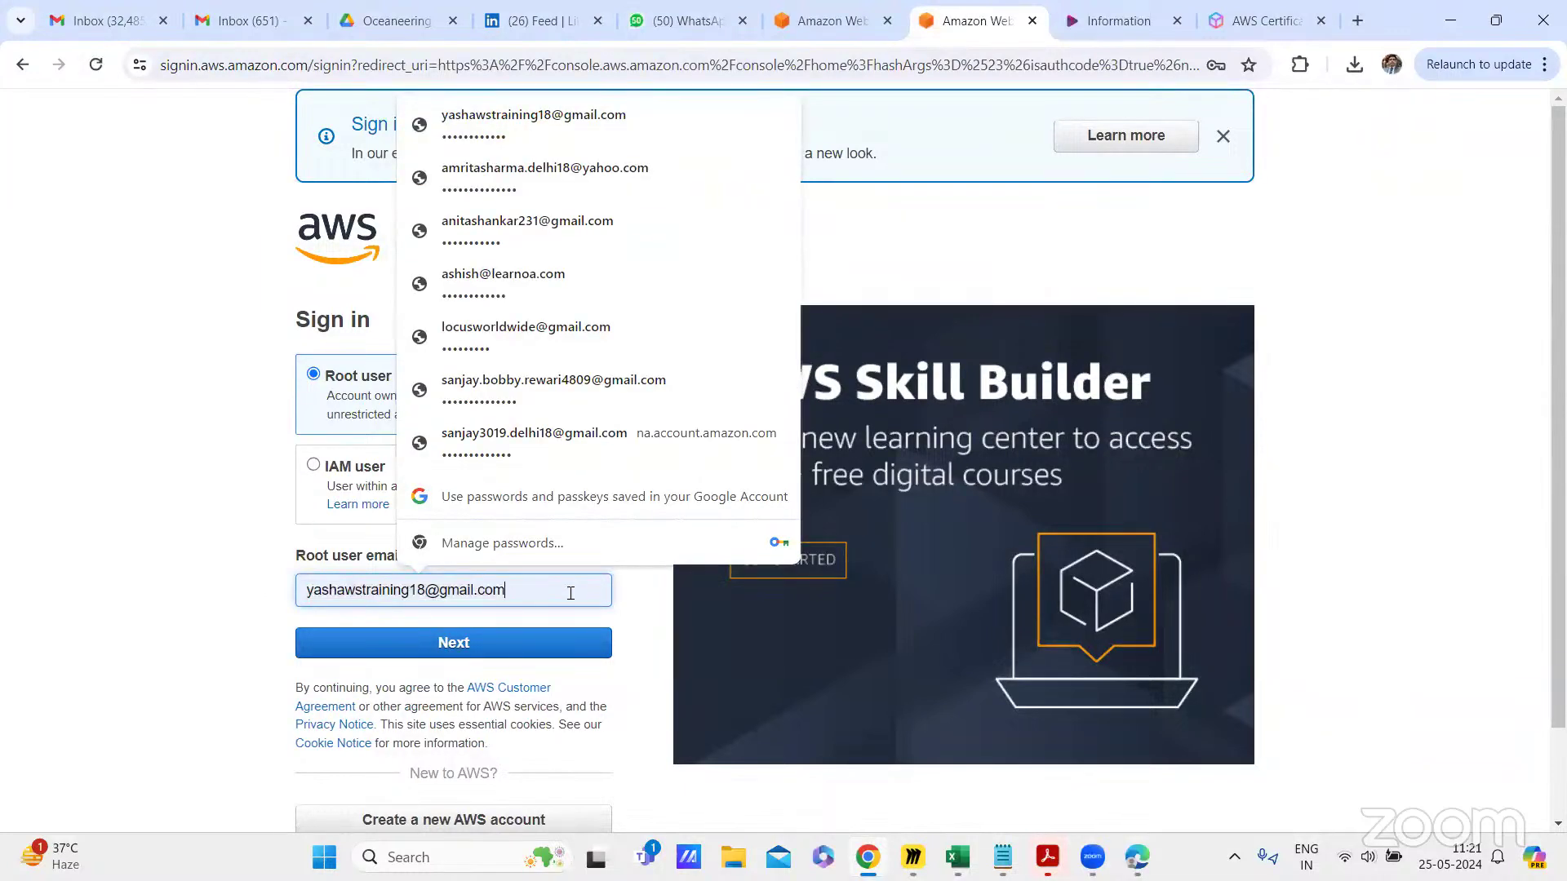
pyautogui.click(475, 650)
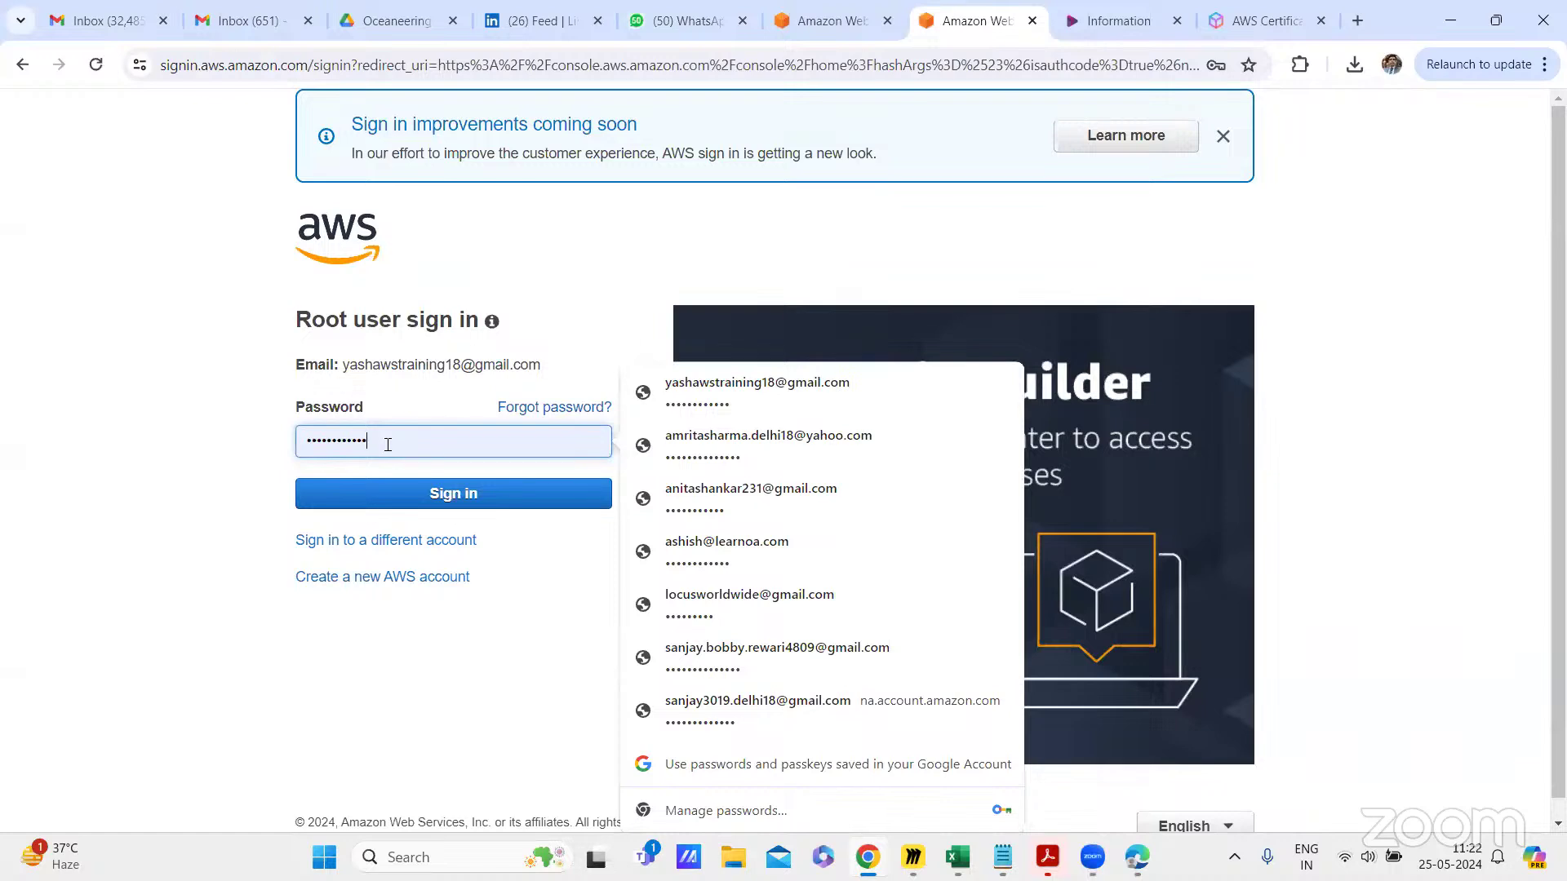
pyautogui.click(499, 500)
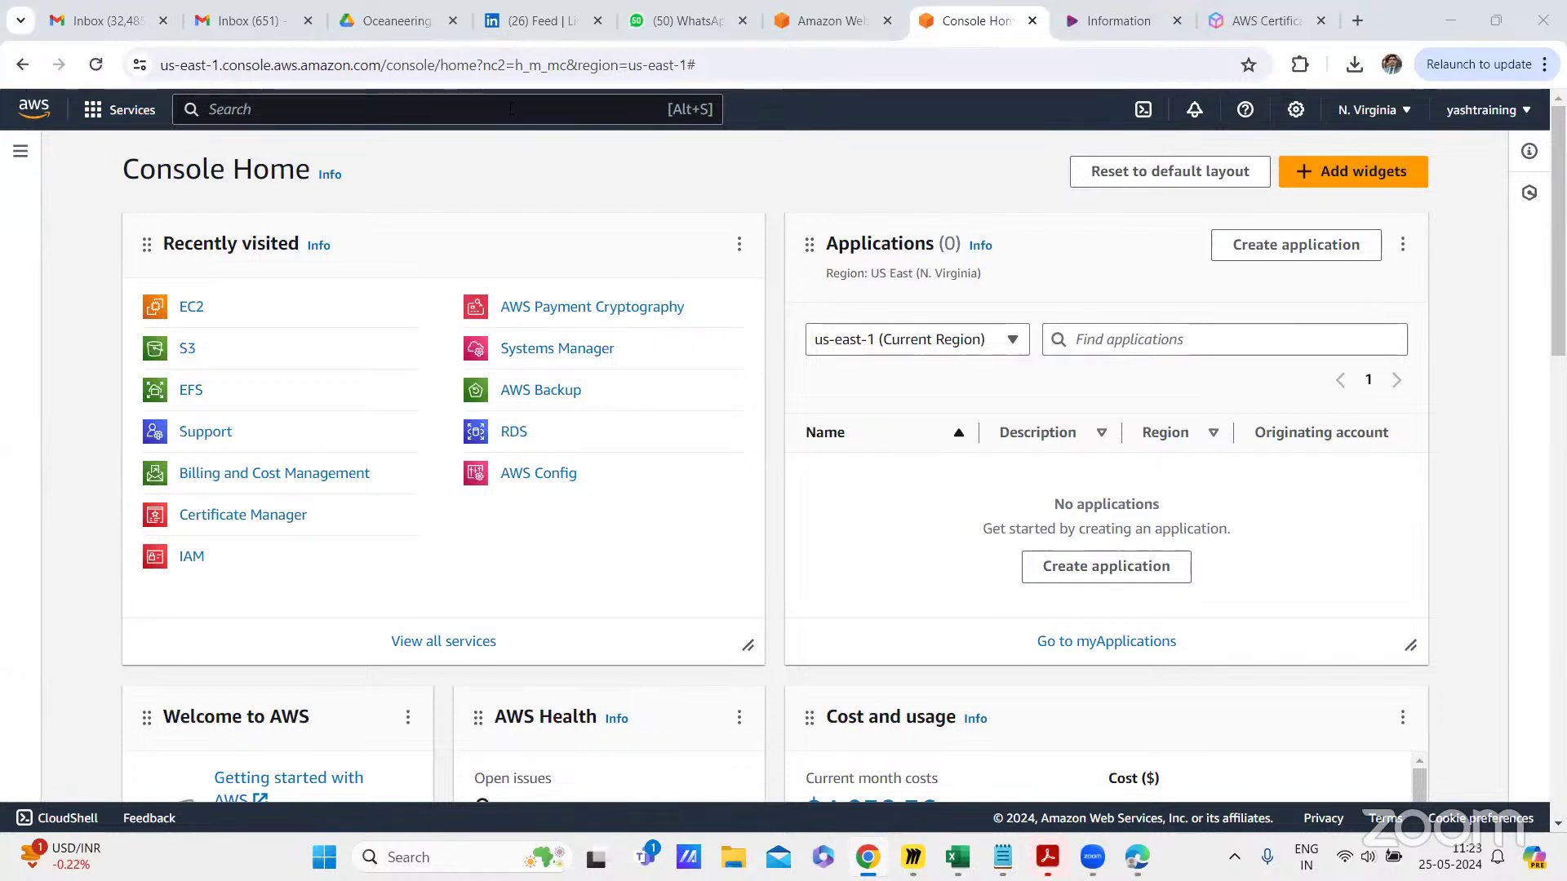
# Step: Open the AWS Support Center and start creating a new support case
pyautogui.click(1249, 116)
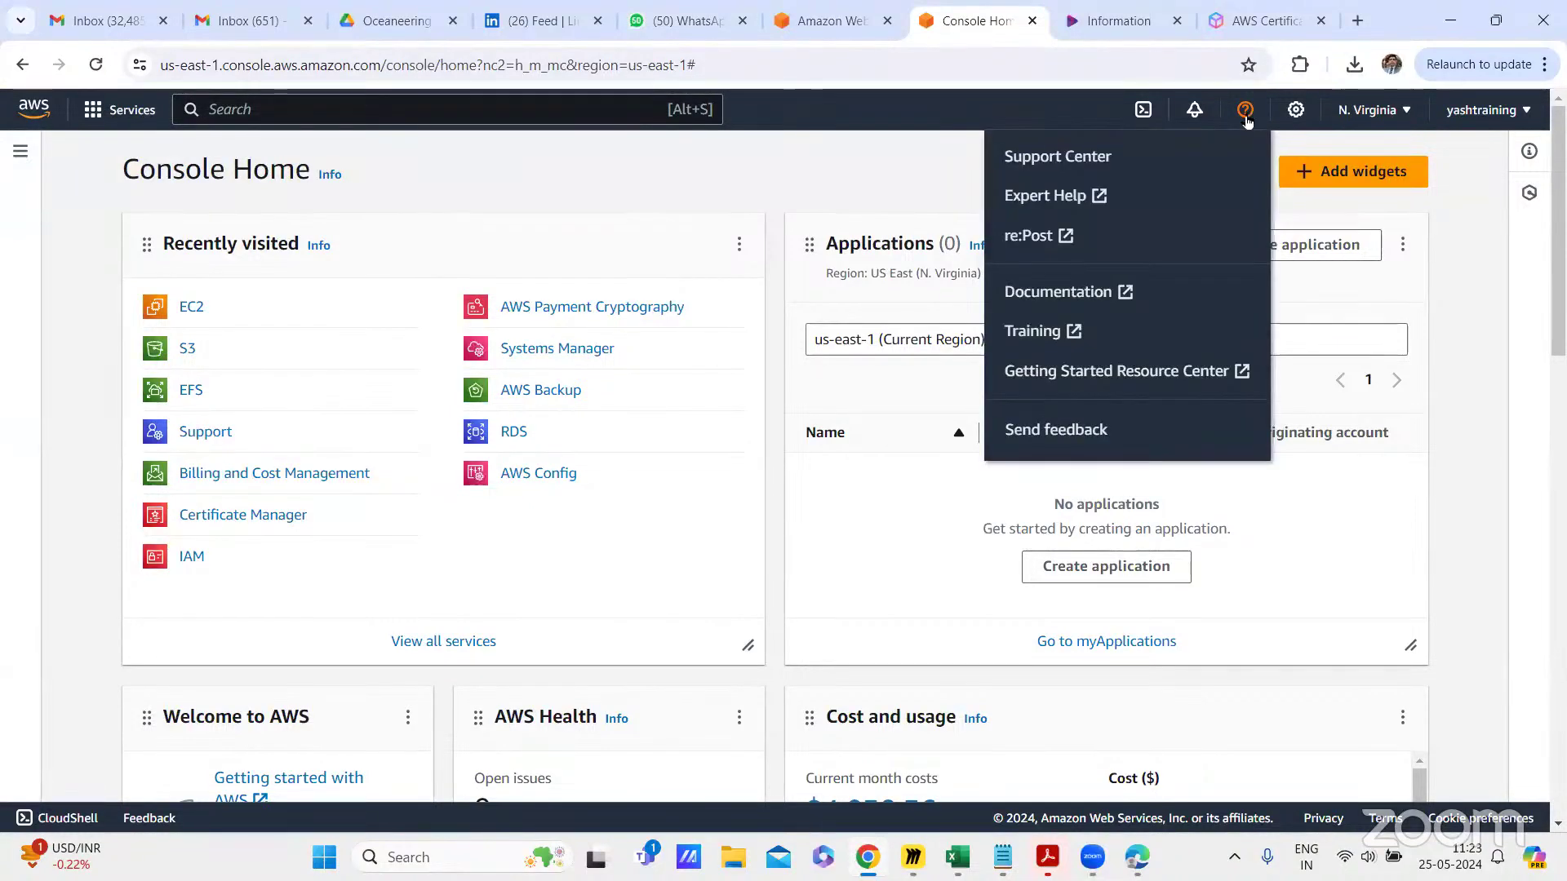
pyautogui.click(1061, 161)
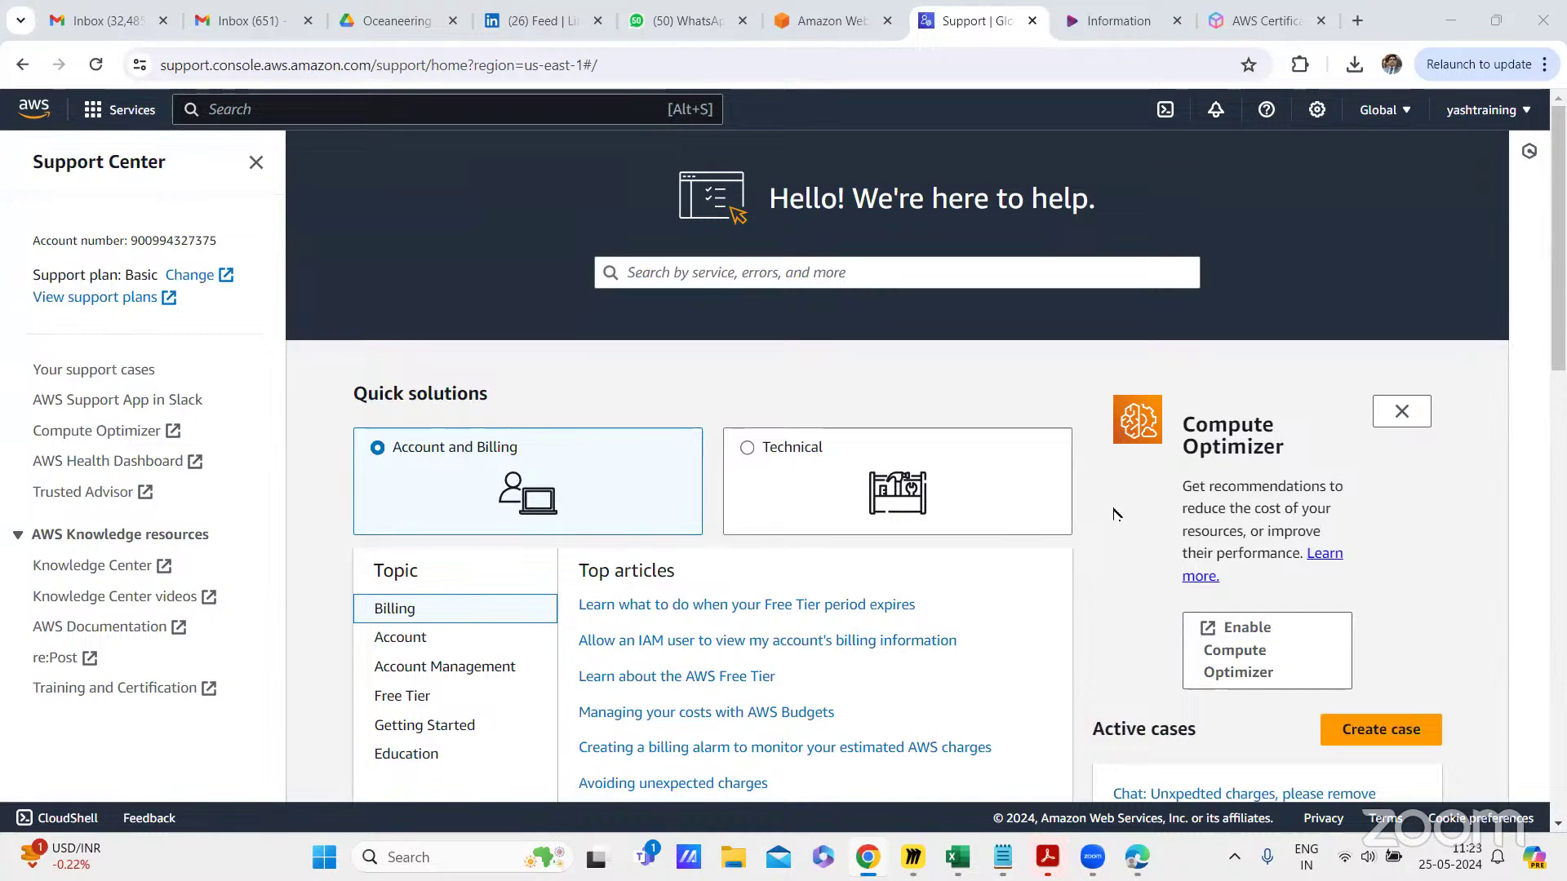
pyautogui.scroll(-3, 1115, 512)
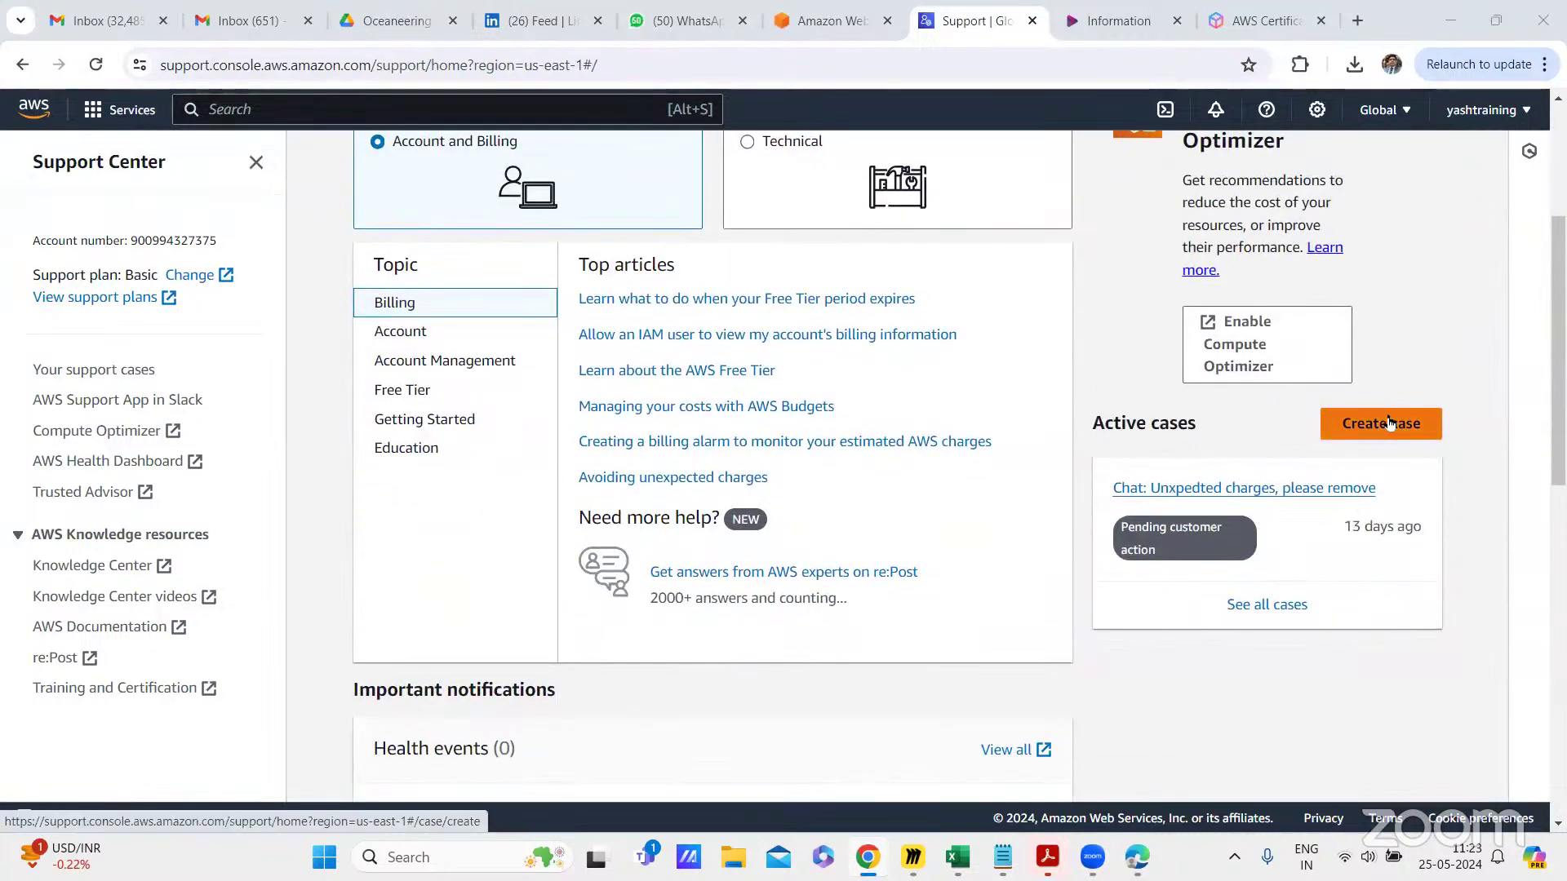
pyautogui.click(1387, 425)
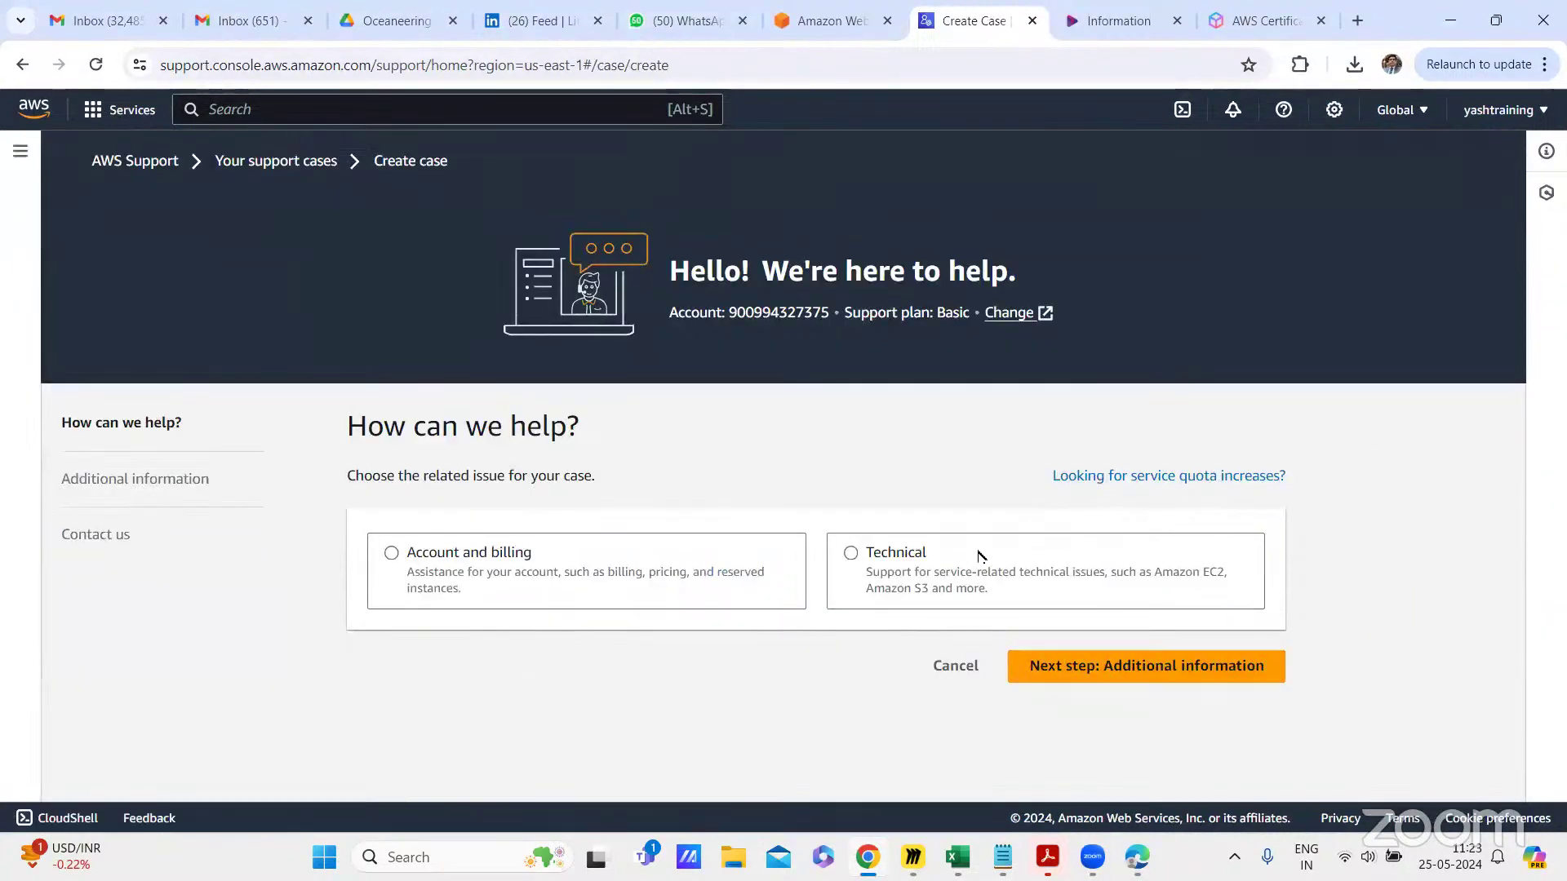
# Step: Choose Account and billing as the case issue, set the service to Account Activation and view its categories
pyautogui.click(433, 555)
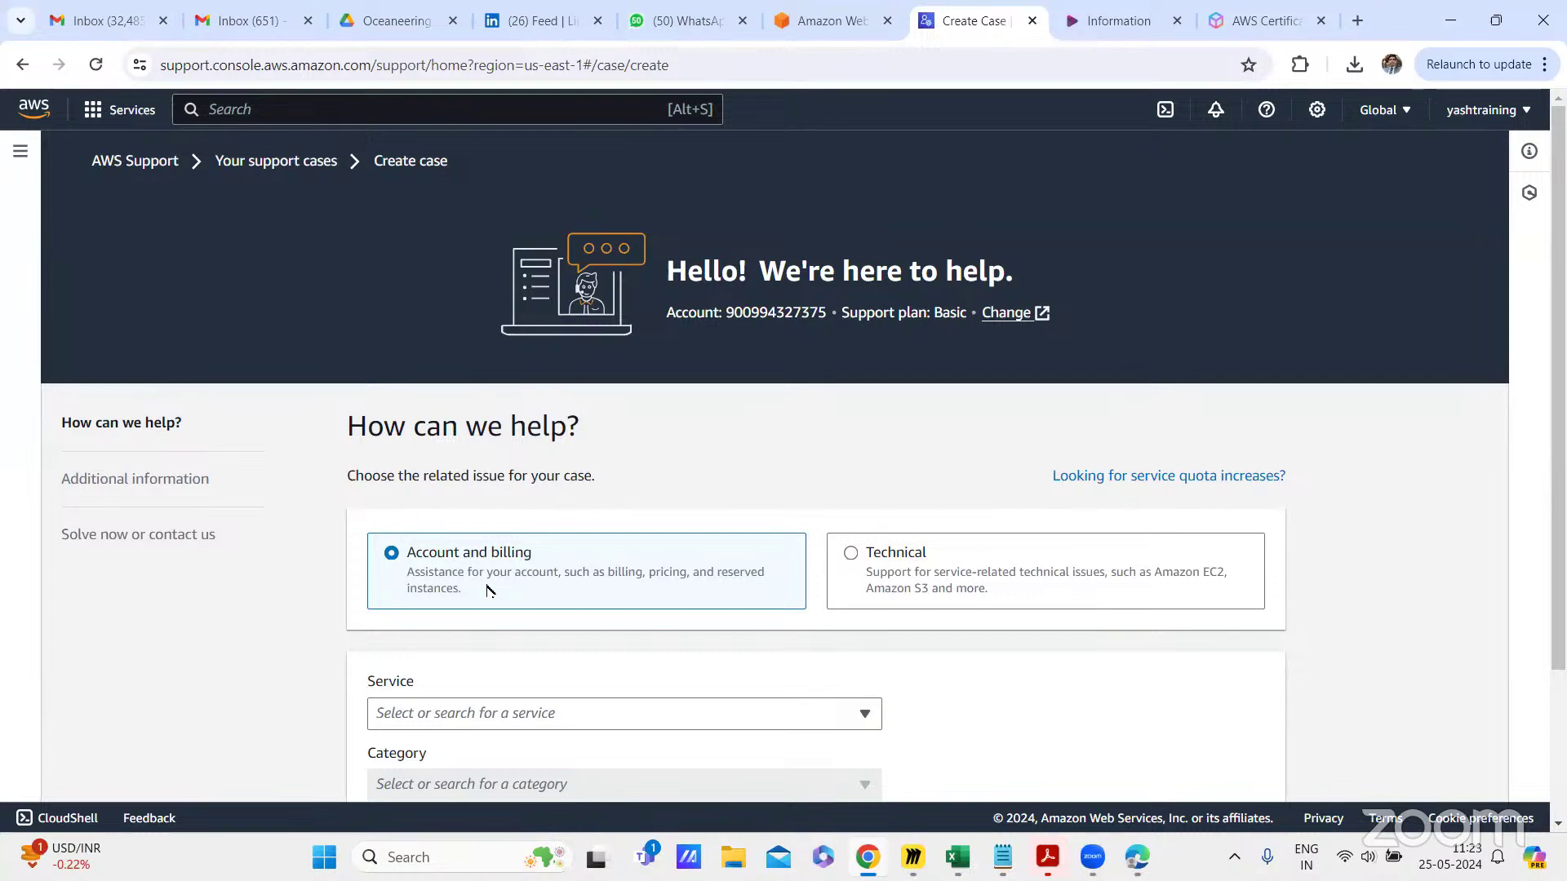
pyautogui.scroll(-2, 488, 590)
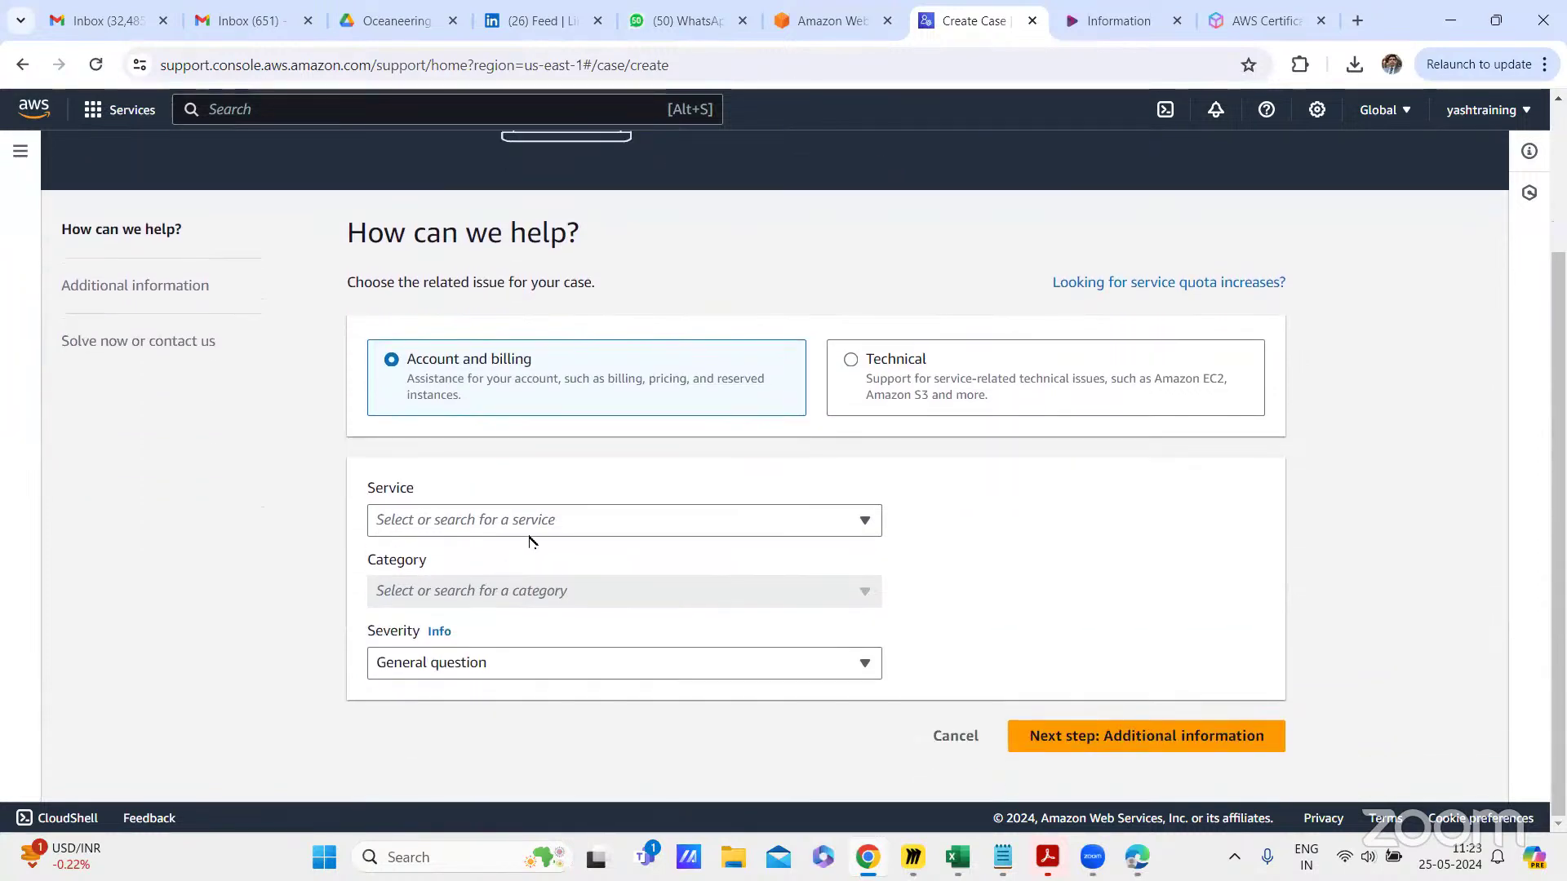
pyautogui.click(540, 521)
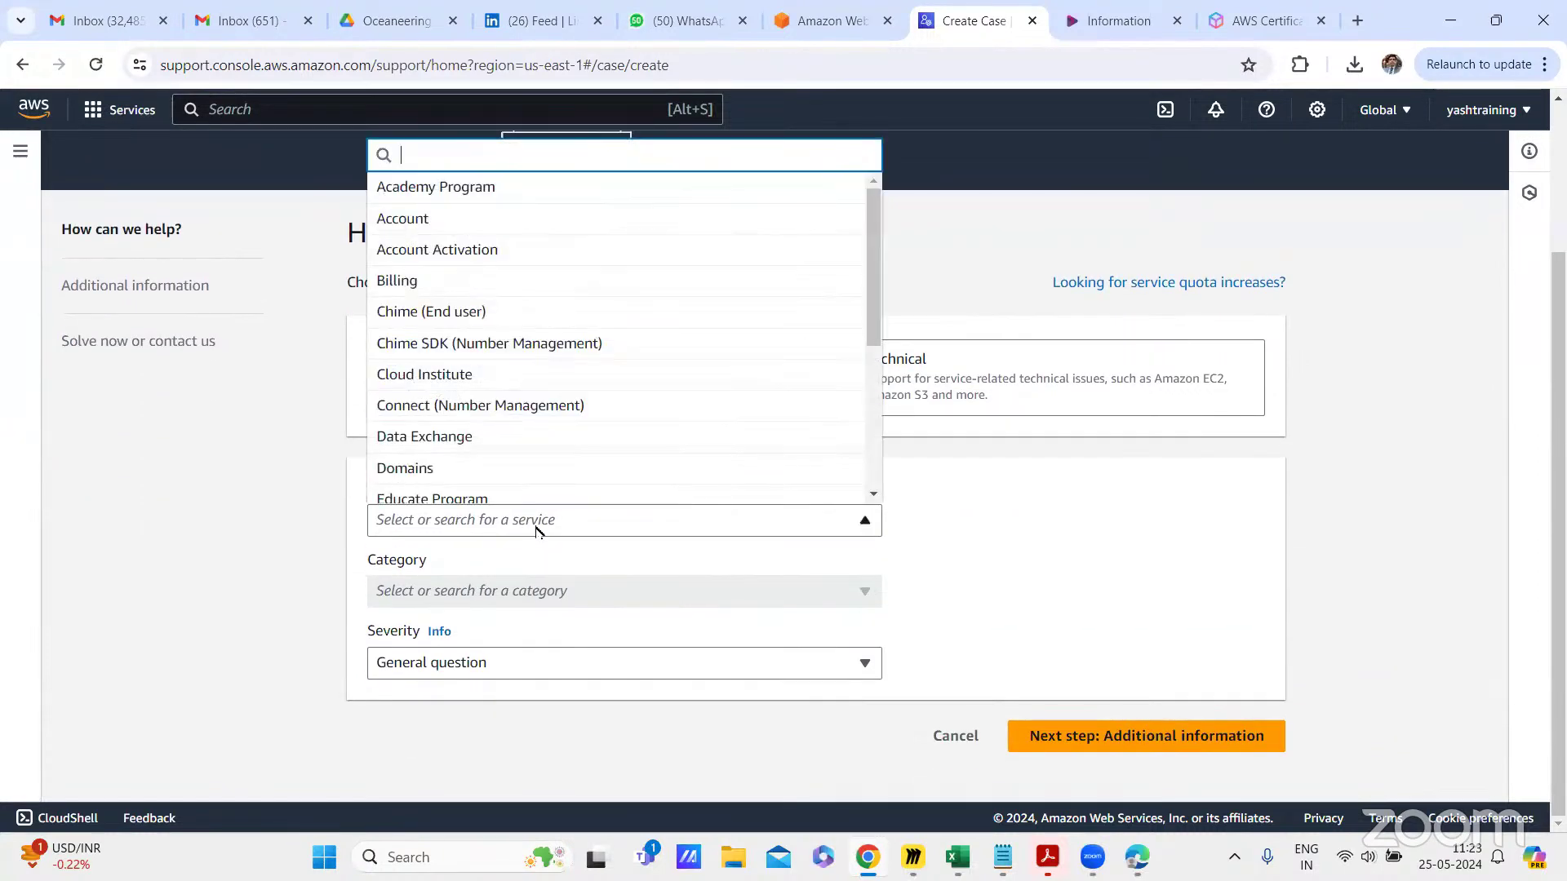
pyautogui.click(540, 251)
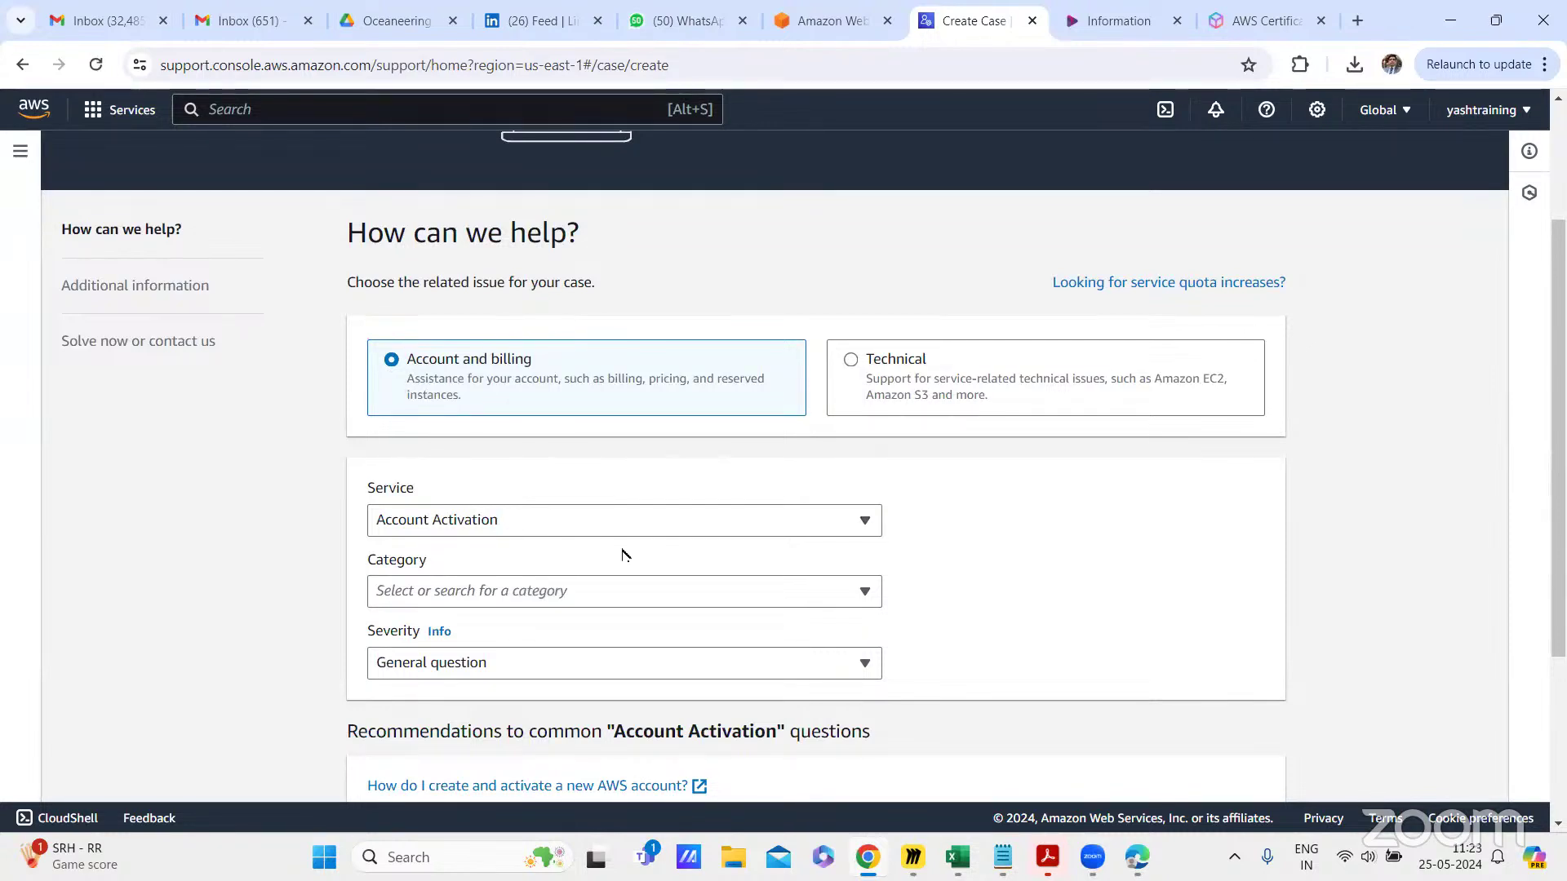
pyautogui.scroll(-1, 625, 555)
pyautogui.click(465, 494)
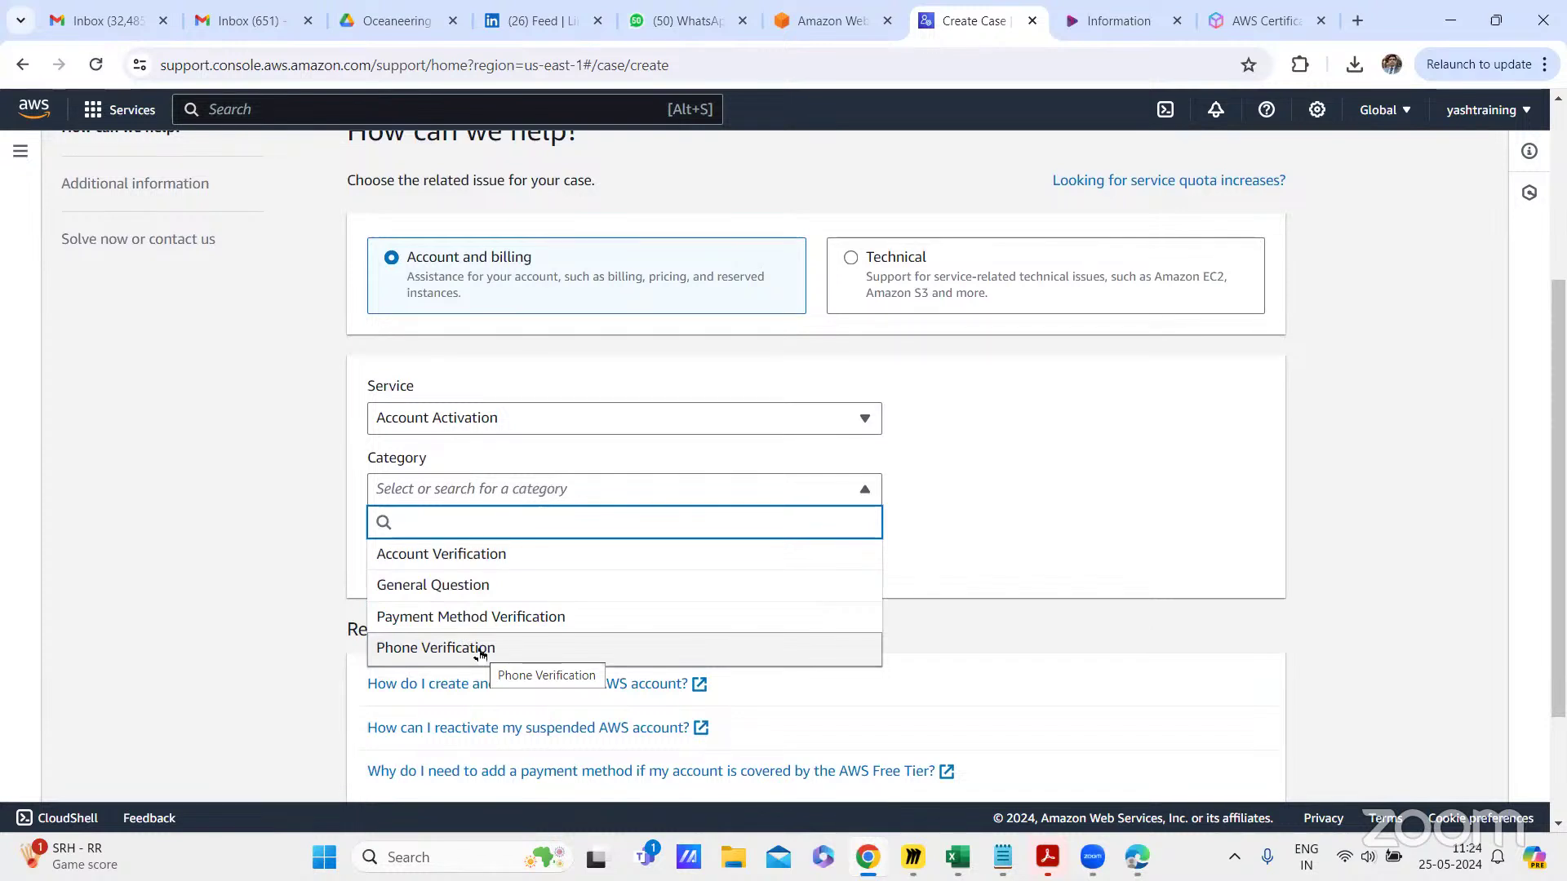
# Step: Set the case's service to Account and its category to Unable to Access my Account
pyautogui.click(486, 420)
pyautogui.click(446, 514)
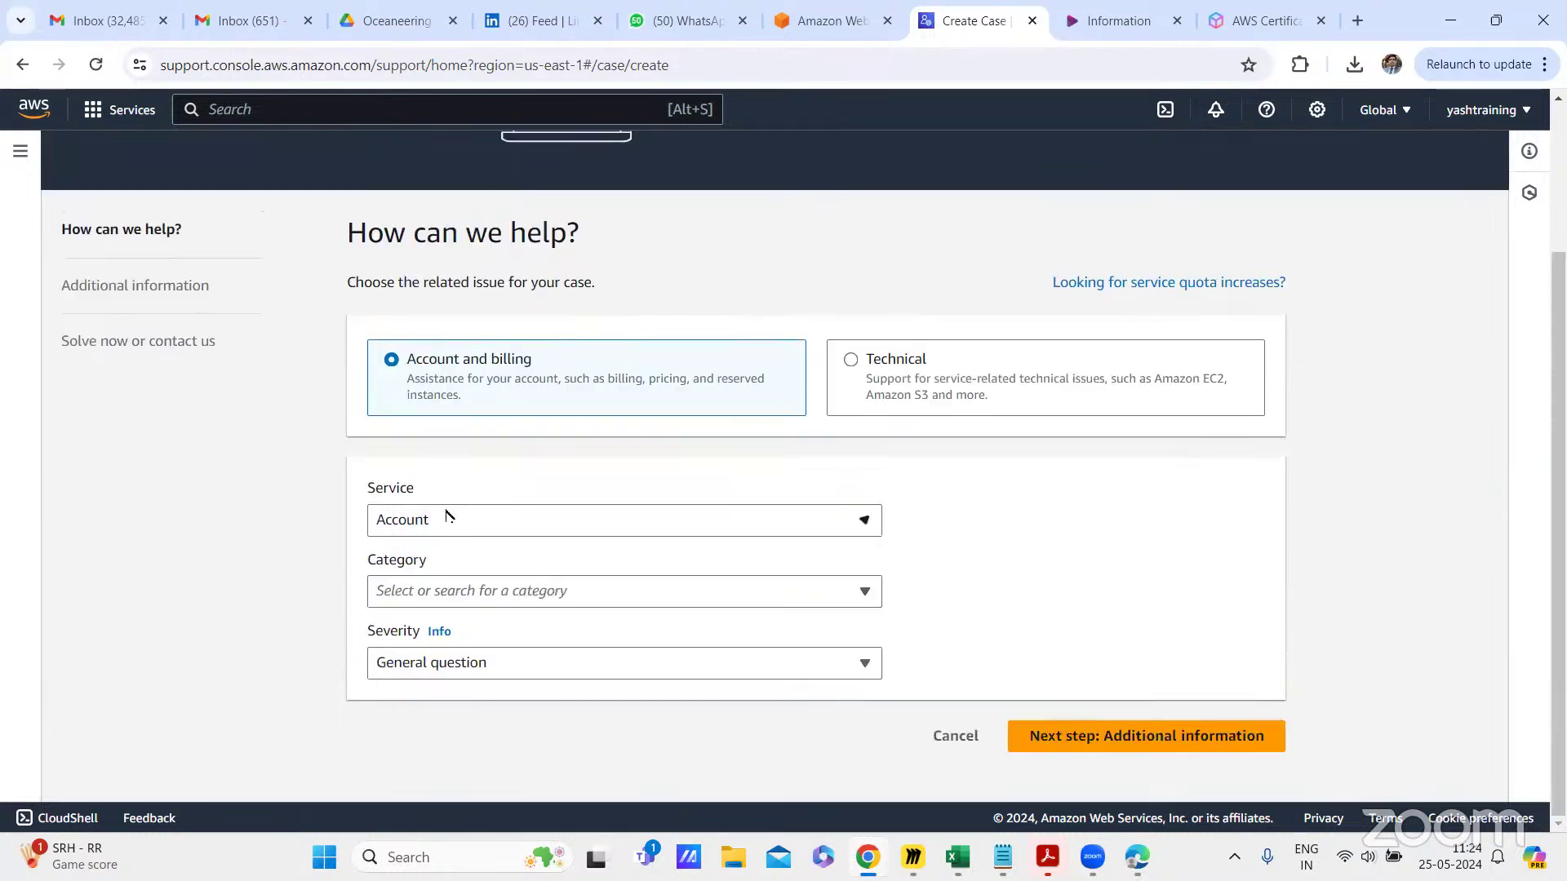
pyautogui.scroll(-1, 457, 510)
pyautogui.click(512, 487)
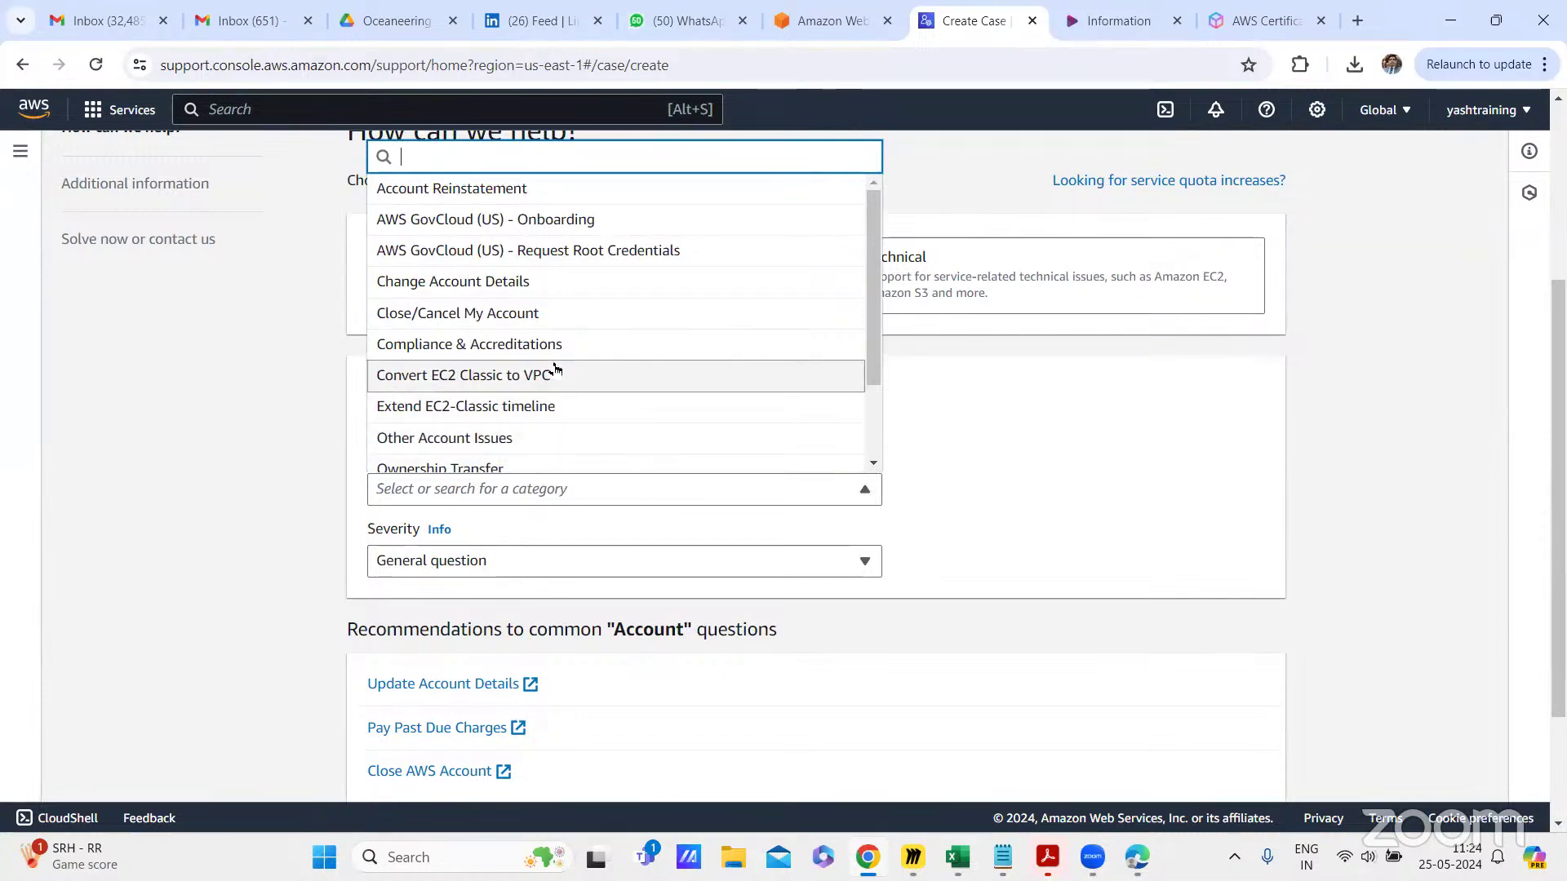
pyautogui.scroll(-2, 555, 369)
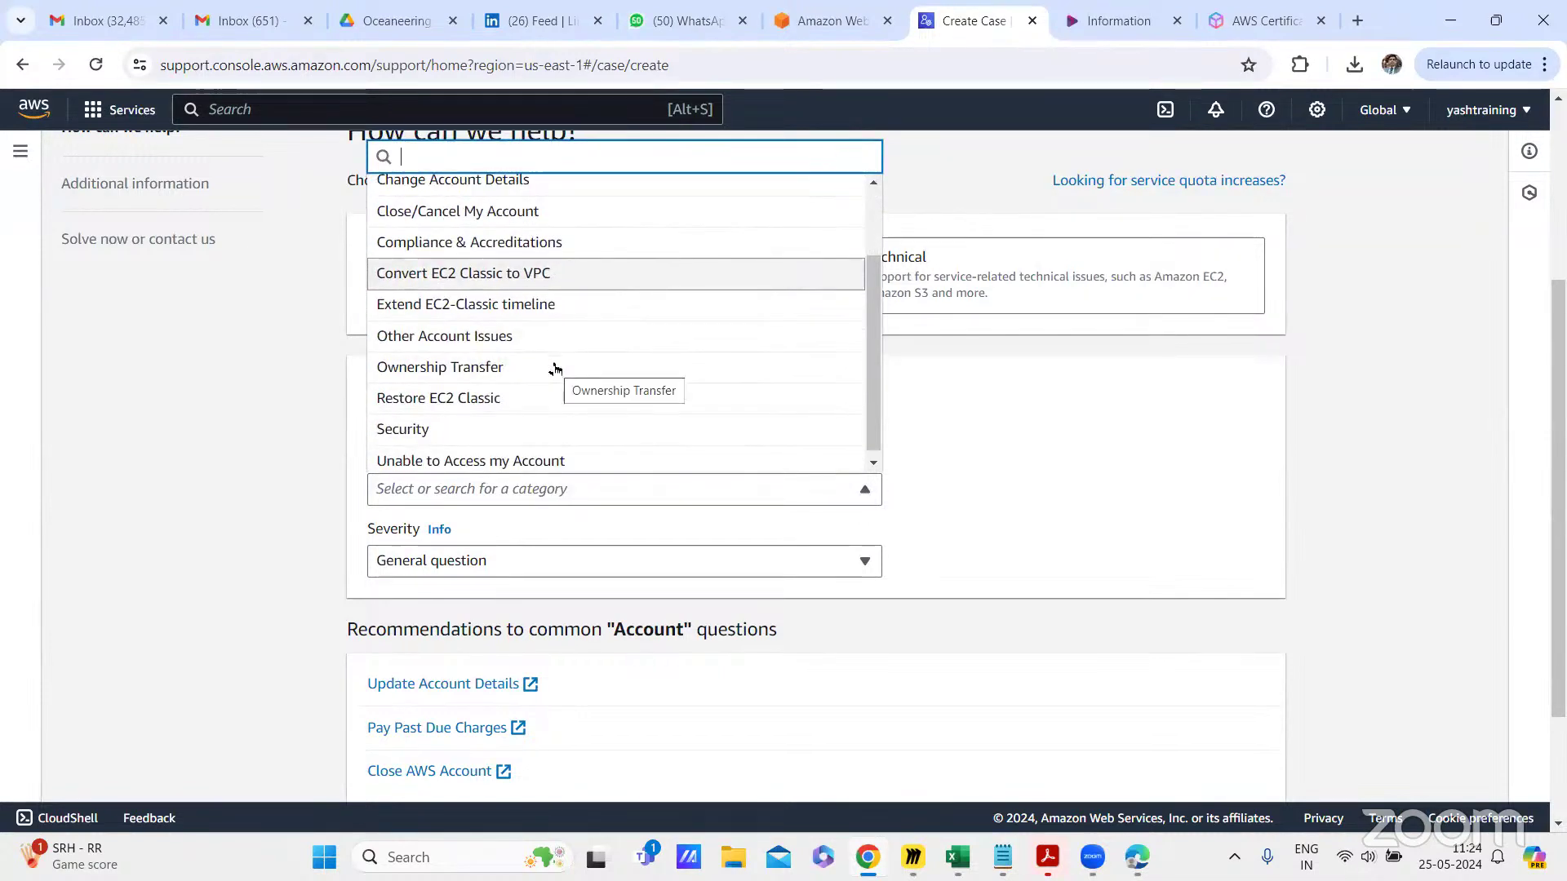
pyautogui.click(552, 460)
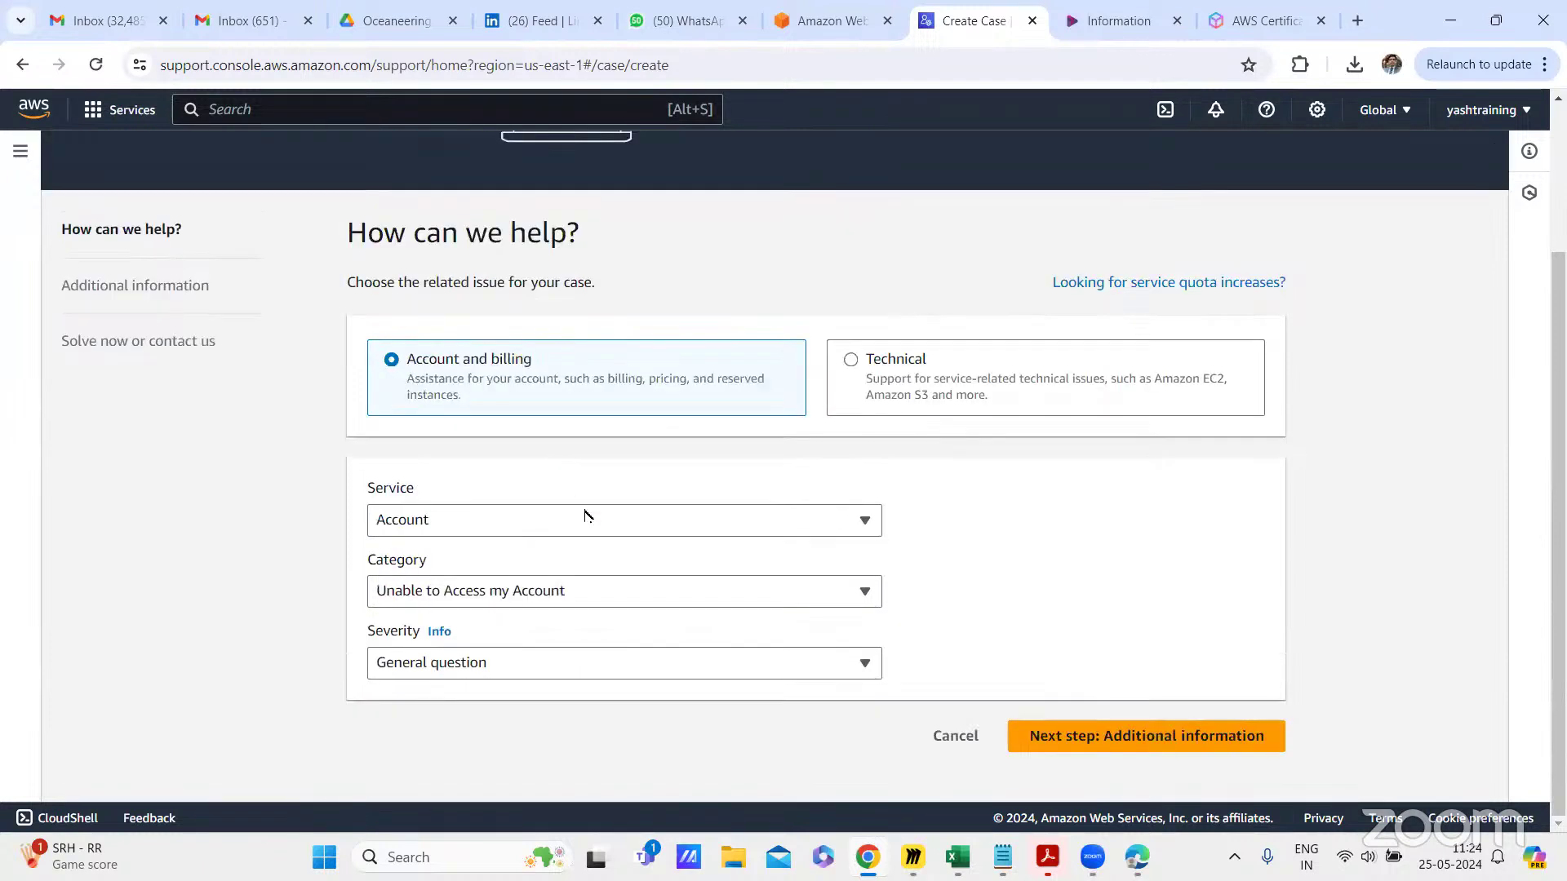
# Step: Proceed to the case's additional information and look over the empty Subject and Description fields
pyautogui.scroll(-2, 637, 522)
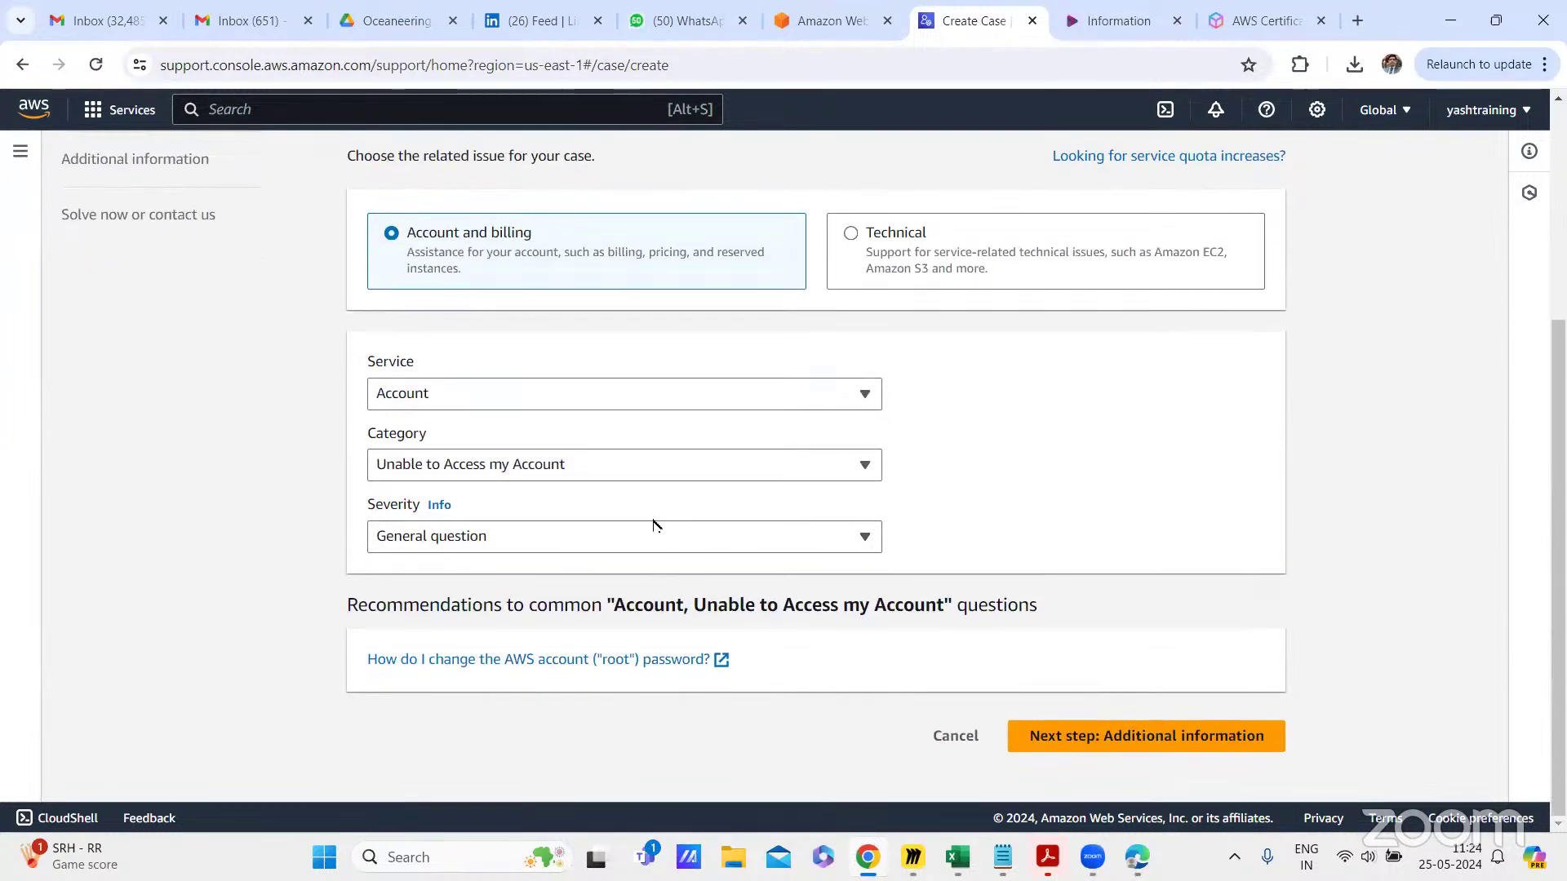
pyautogui.click(1171, 742)
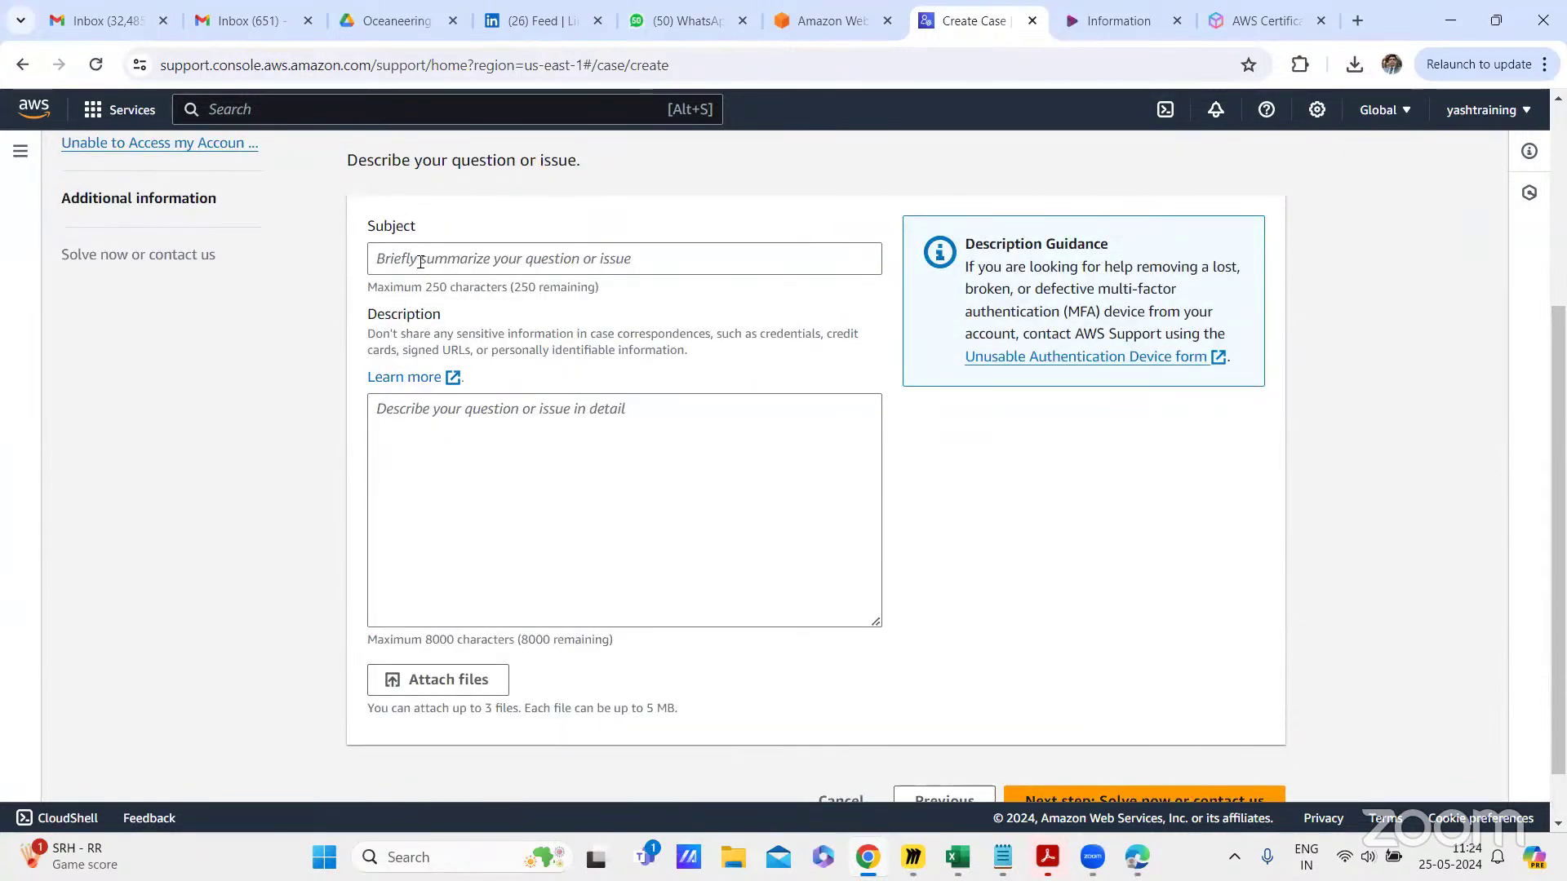
pyautogui.click(420, 261)
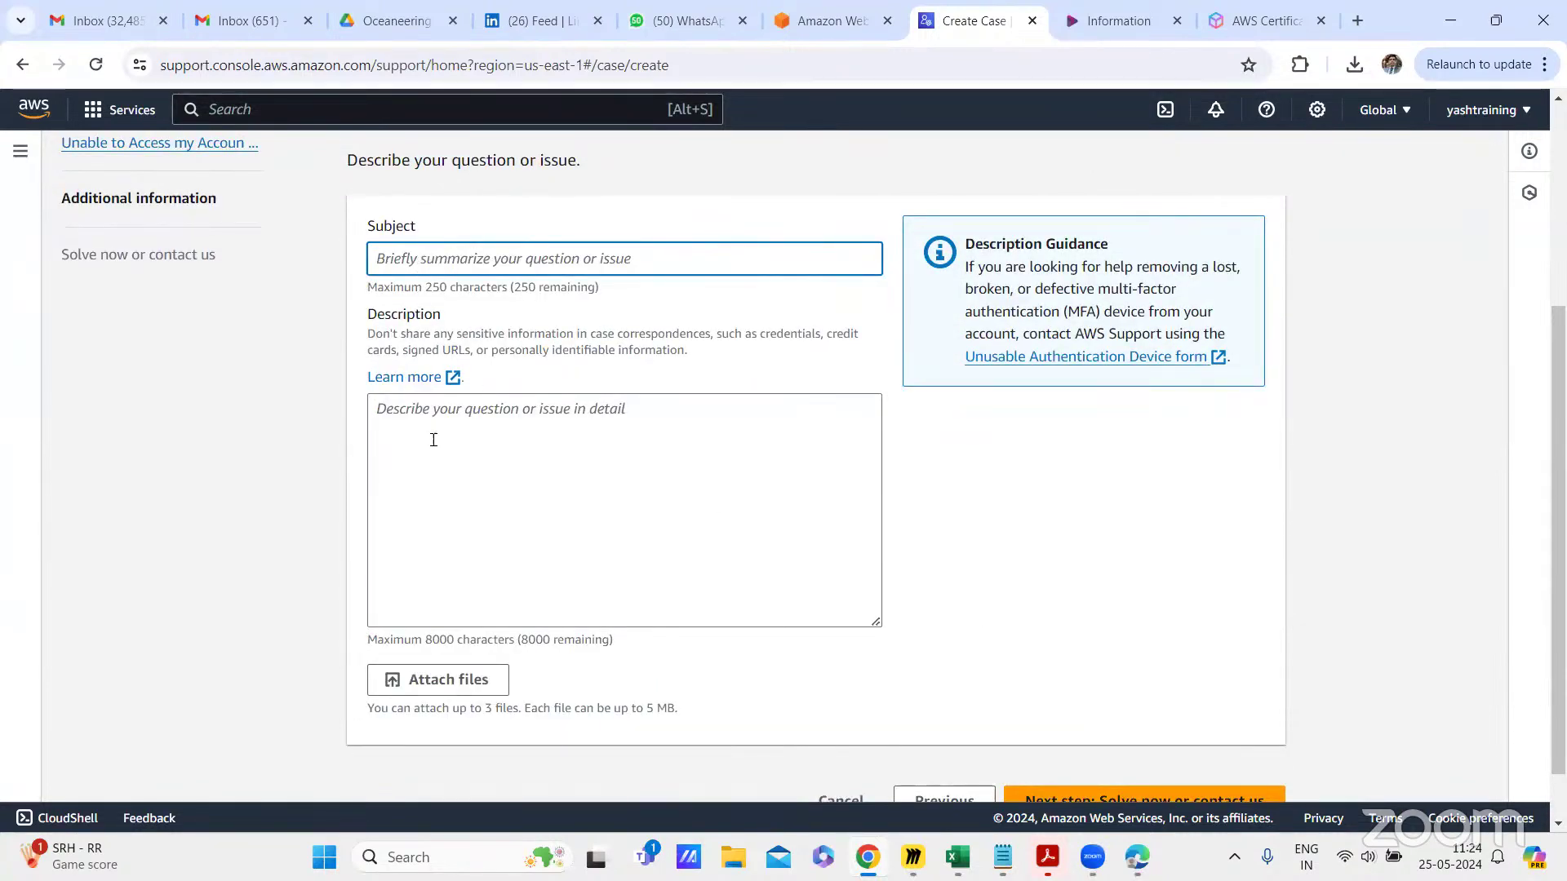
pyautogui.click(431, 404)
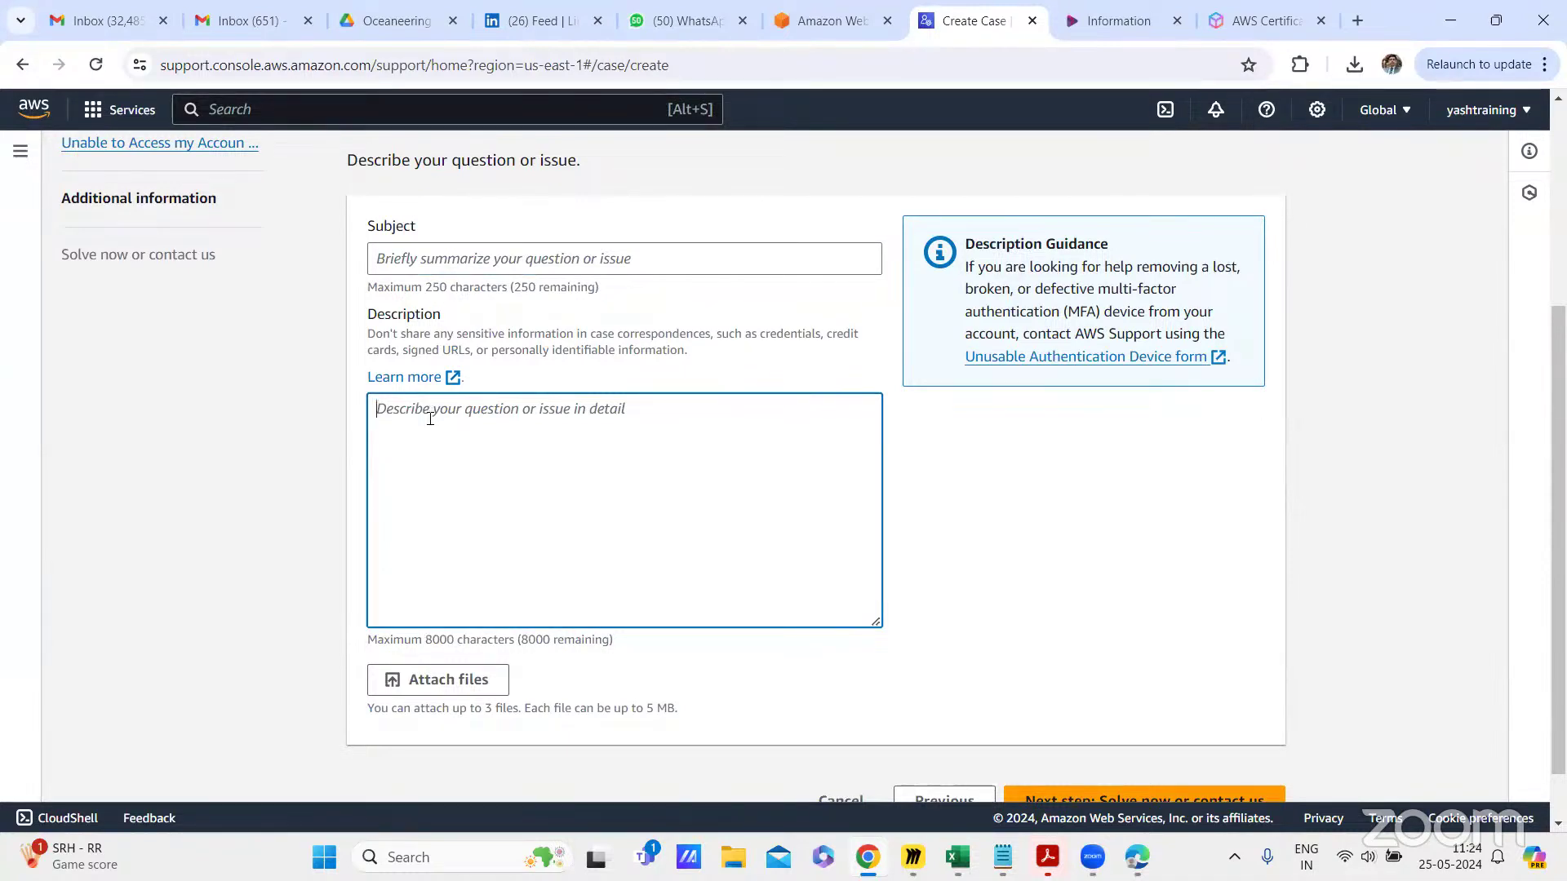
pyautogui.scroll(-1, 674, 457)
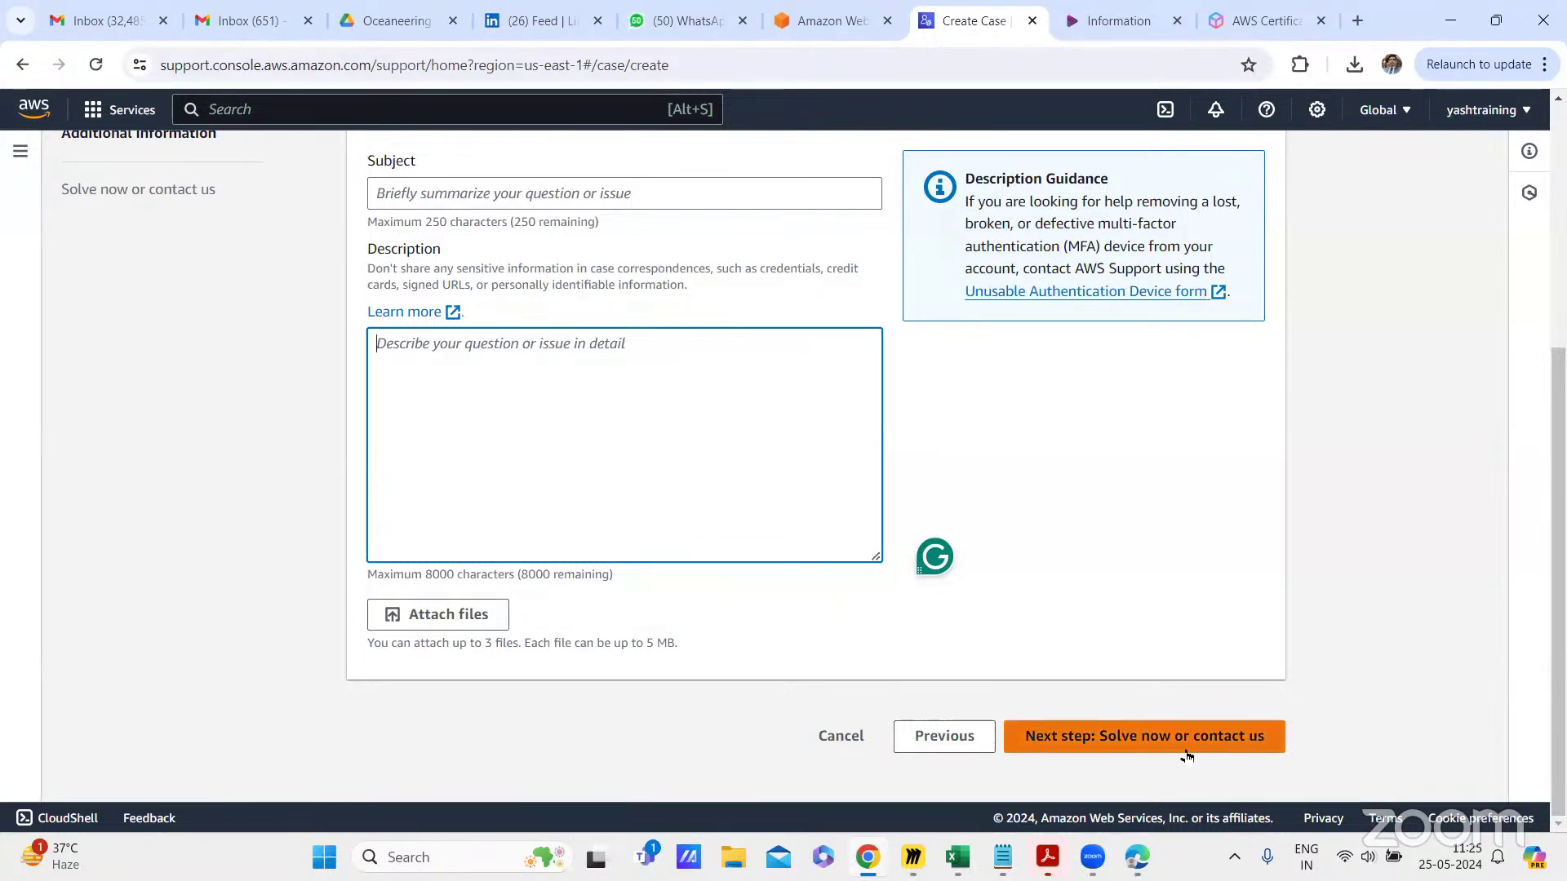
# Step: Cancel the support case, clear the entered details and return to Console Home
pyautogui.click(837, 738)
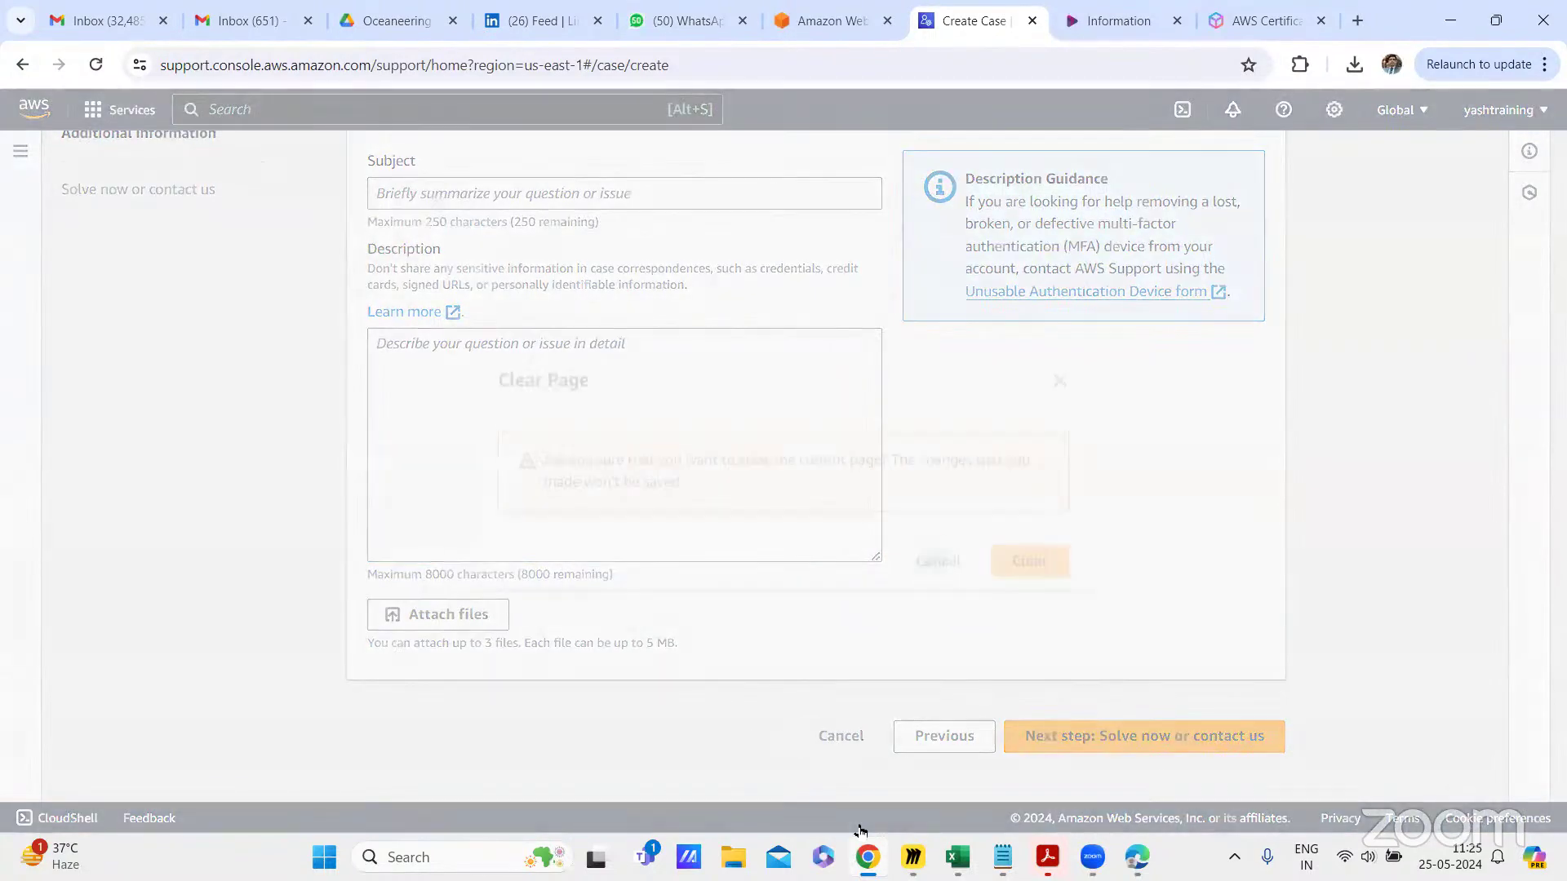
pyautogui.click(1043, 555)
pyautogui.click(939, 667)
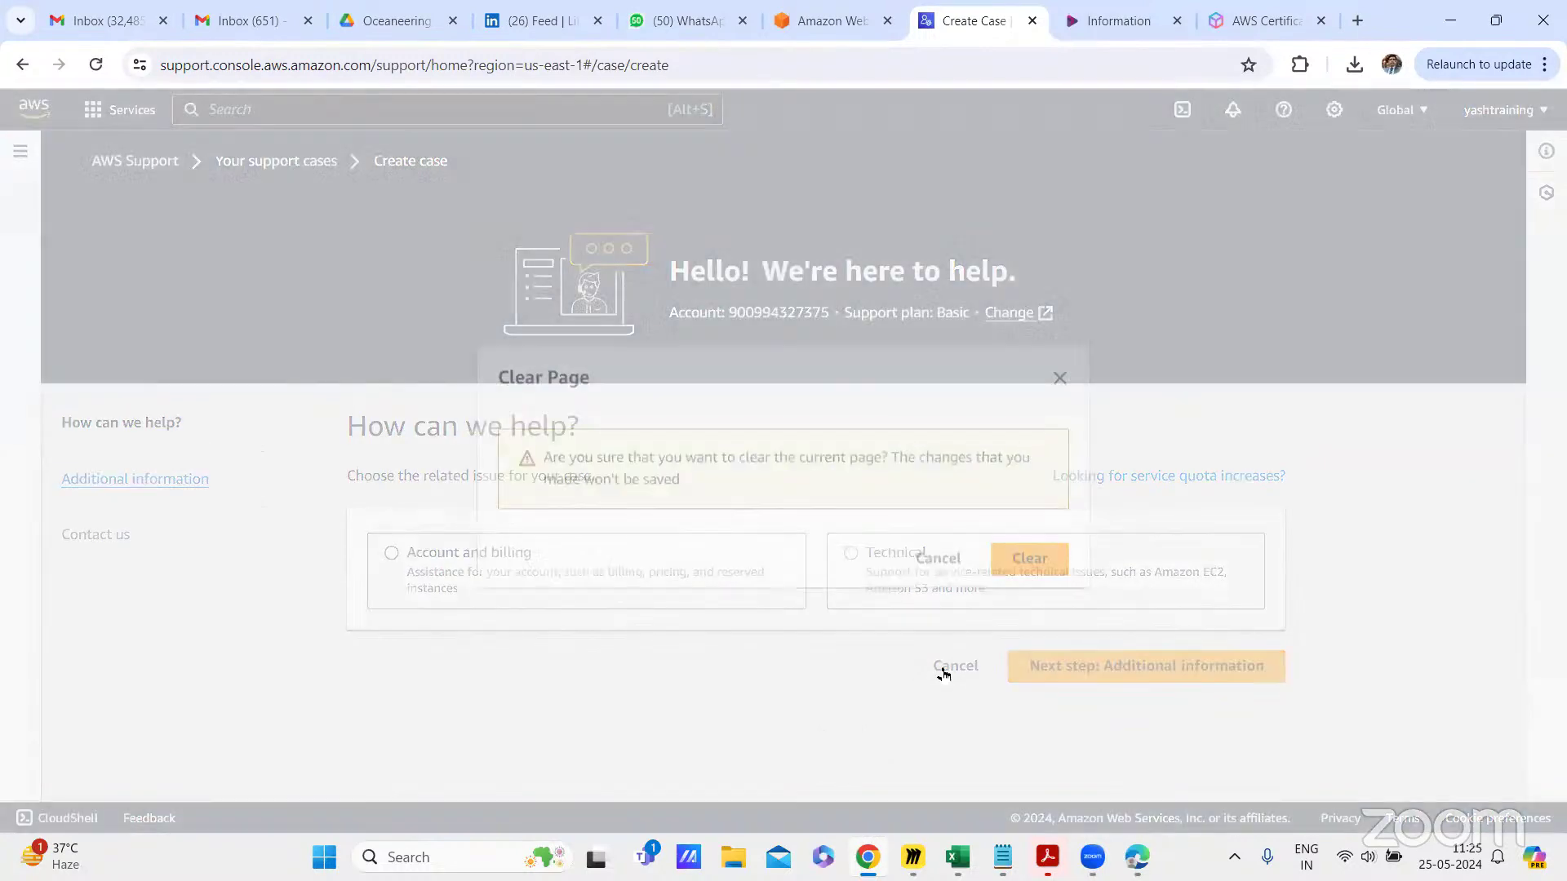
pyautogui.click(997, 548)
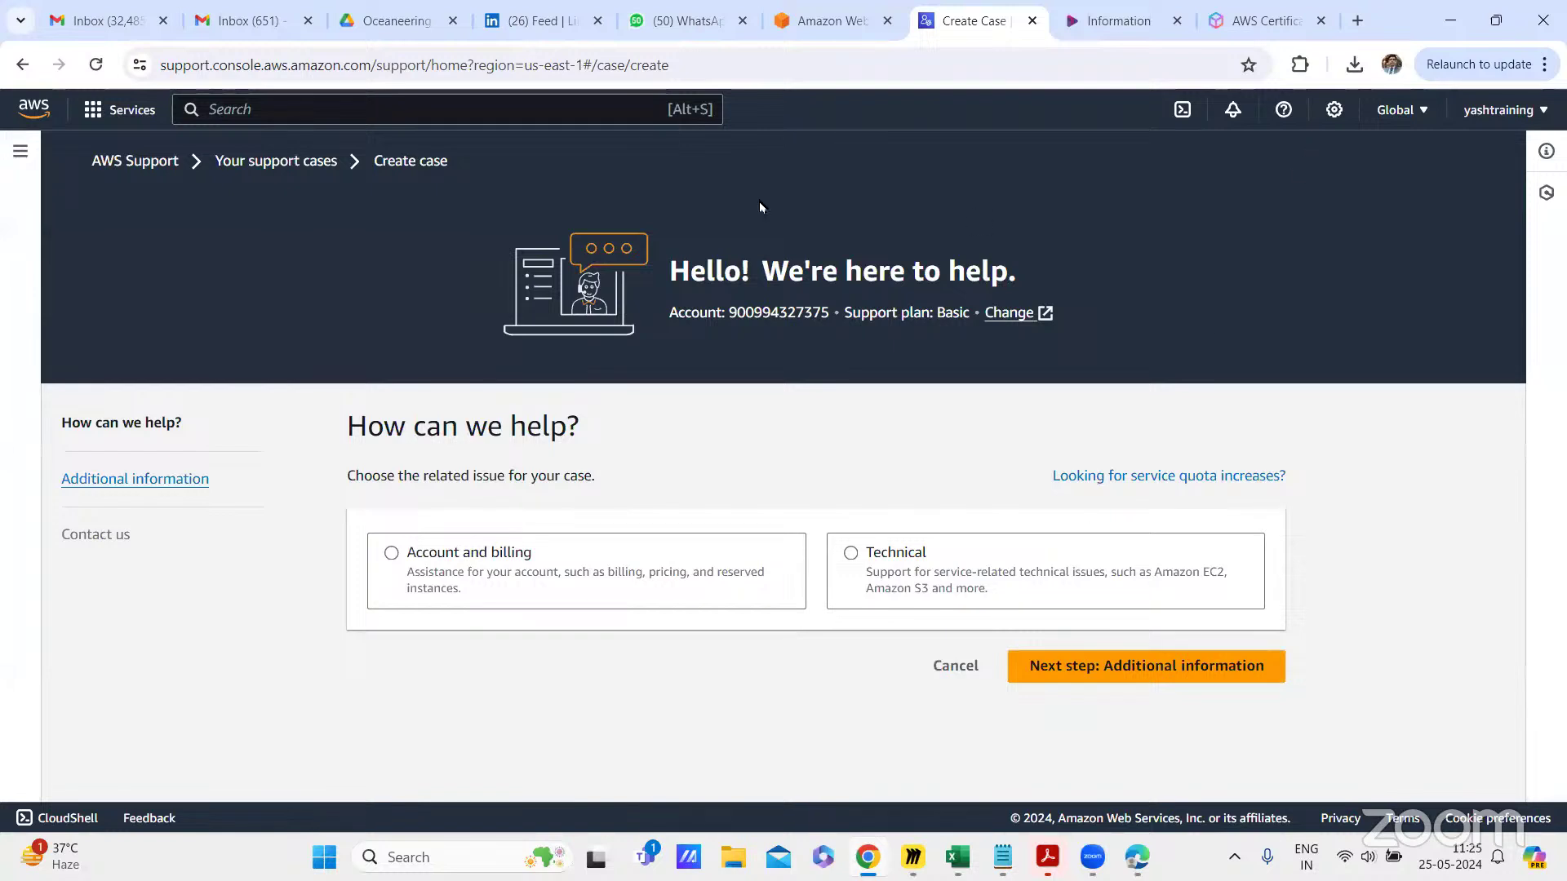
pyautogui.click(45, 121)
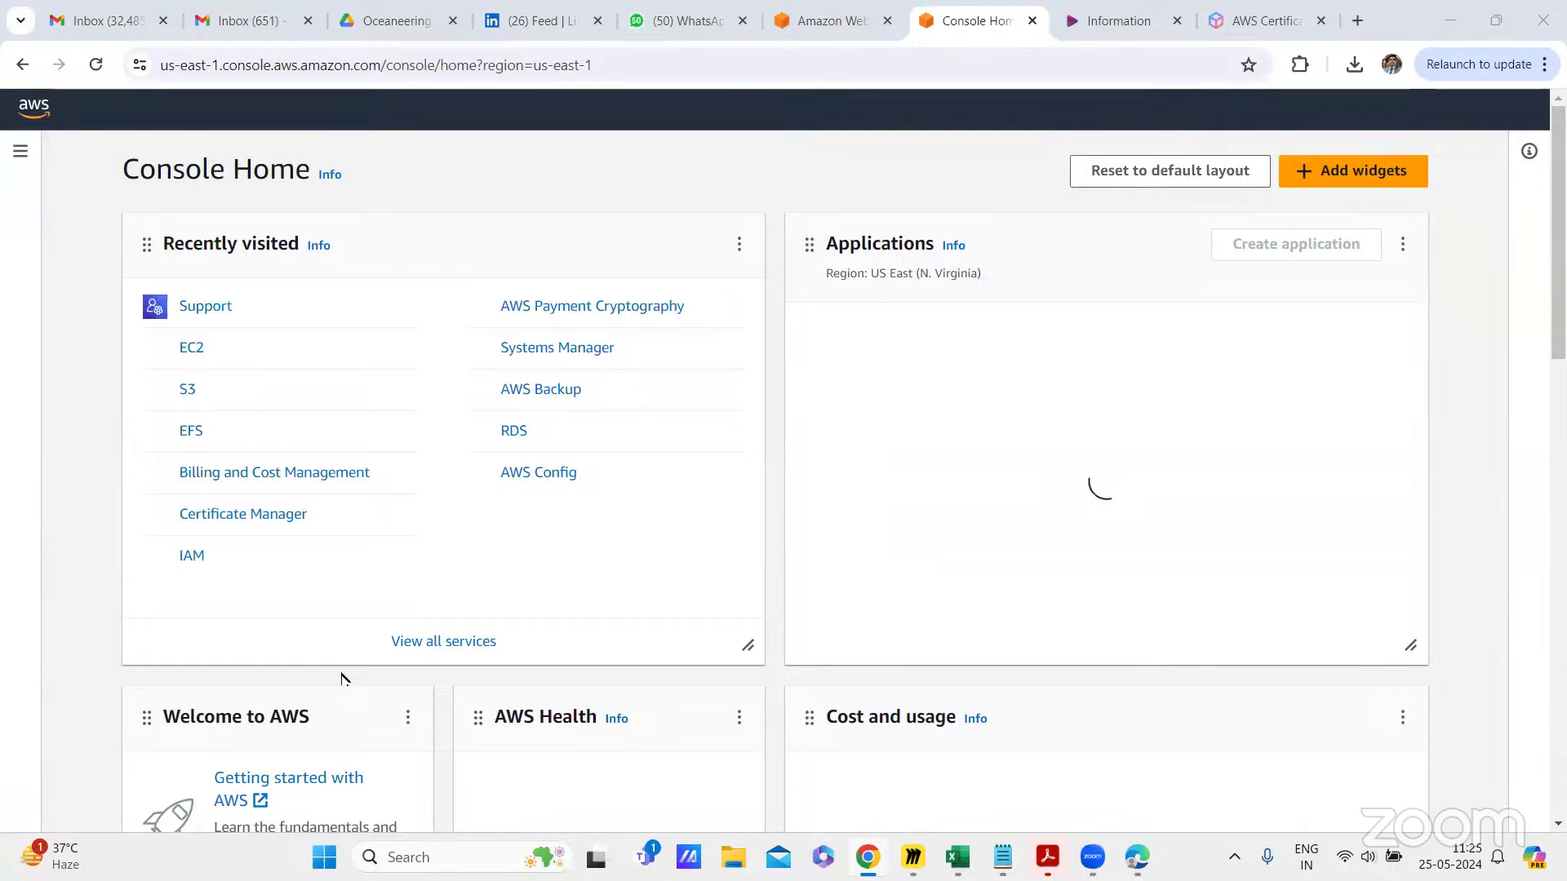
# Step: Switch to the Miro board and move the highlight rectangle in Flow of Topics onto "Benefits of Cloud Computing"
pyautogui.moveTo(914, 857)
pyautogui.click(894, 803)
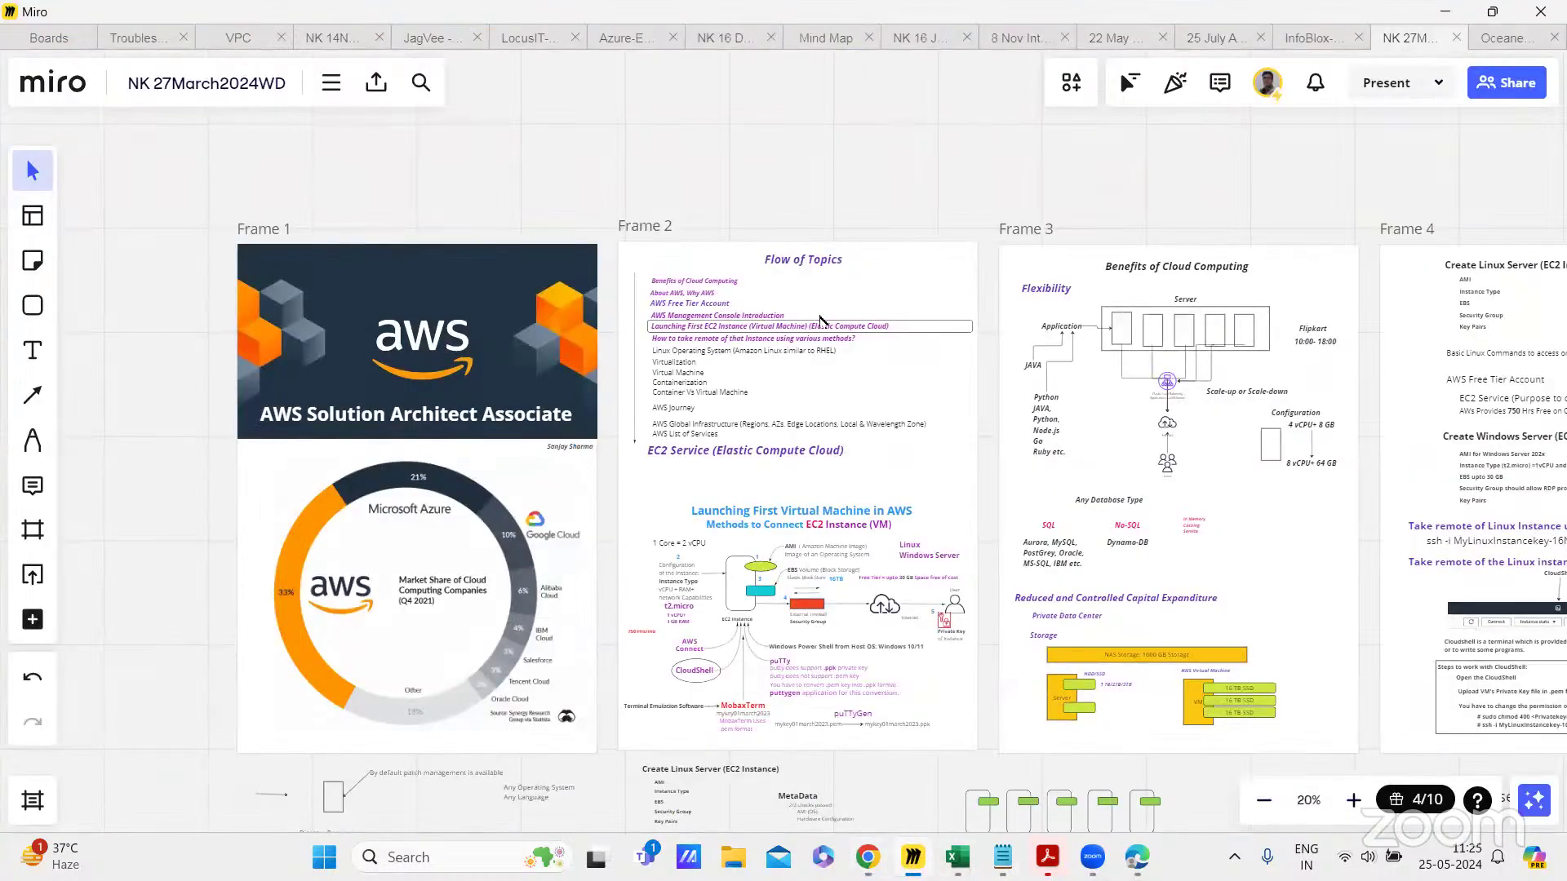
pyautogui.scroll(2, 820, 321)
pyautogui.scroll(2, 821, 321)
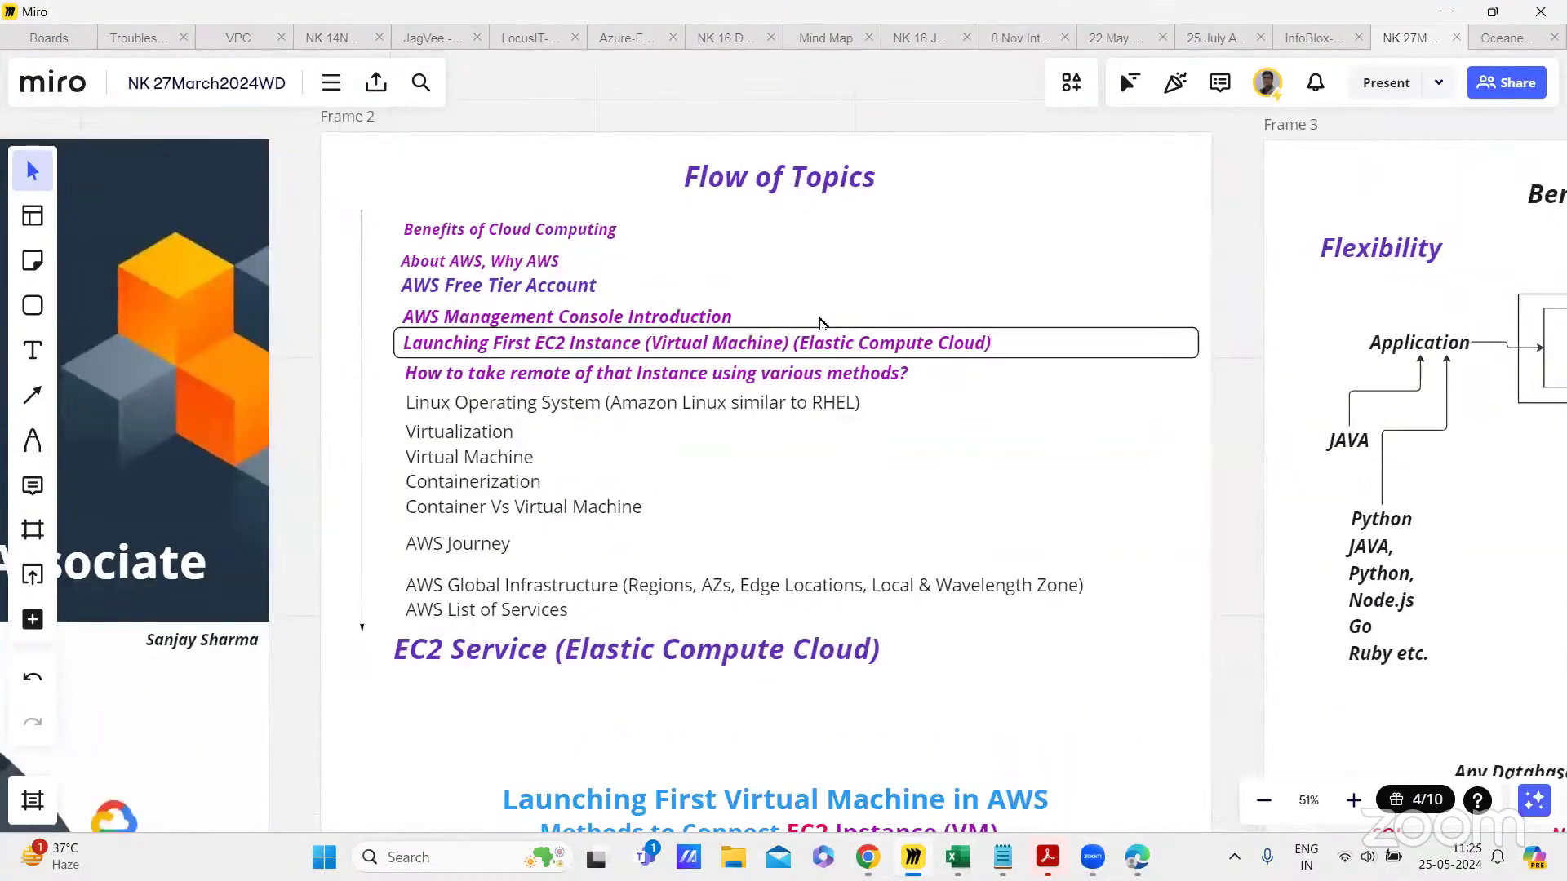
pyautogui.scroll(2, 823, 322)
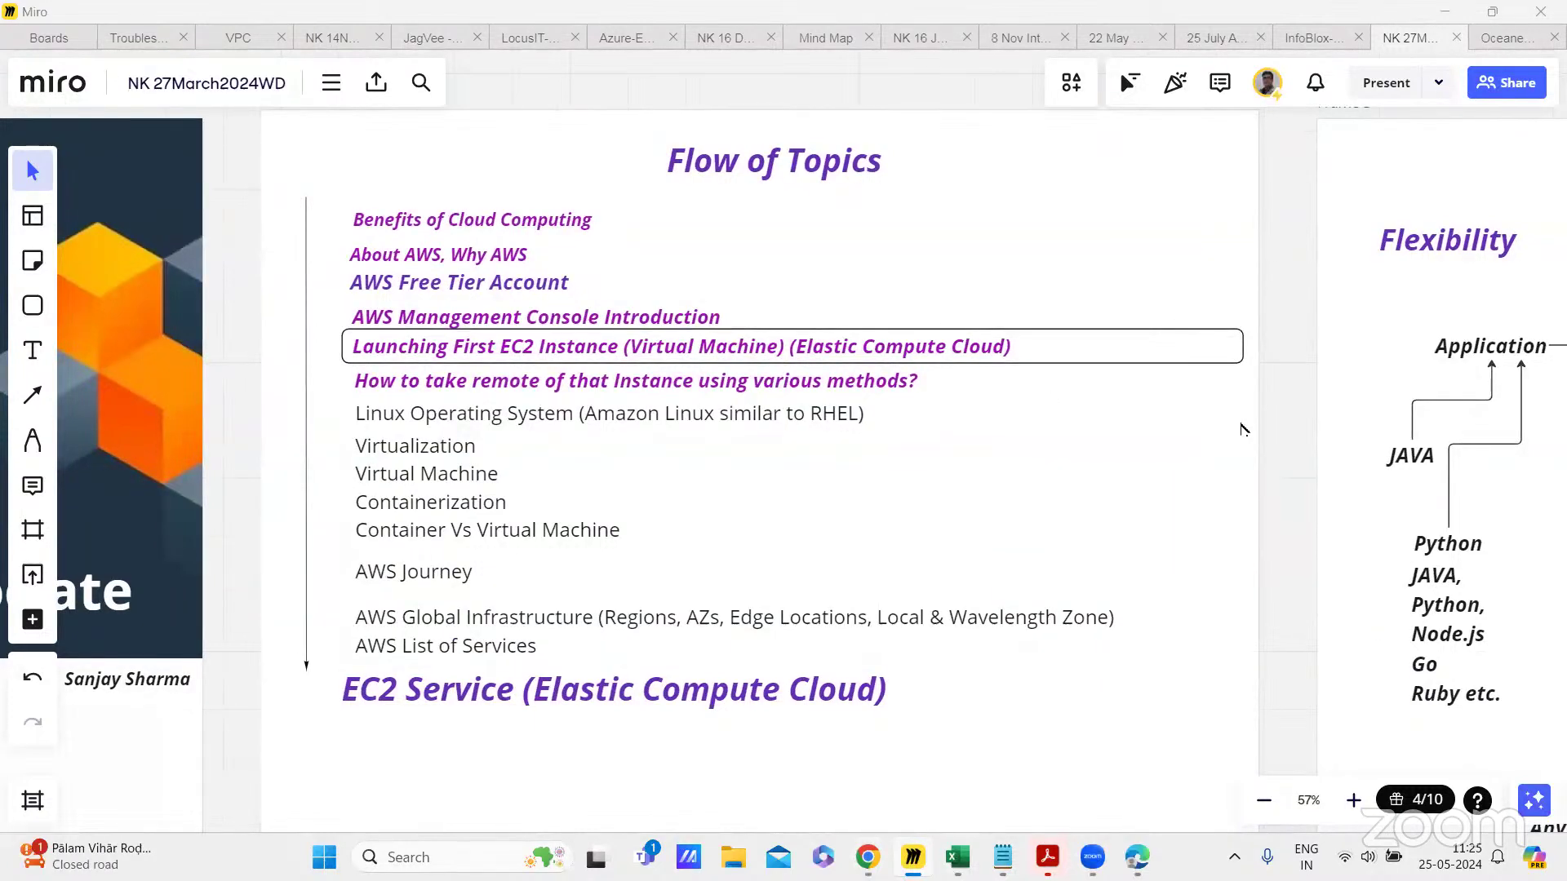
pyautogui.moveTo(1245, 352); pyautogui.dragTo(1246, 234)
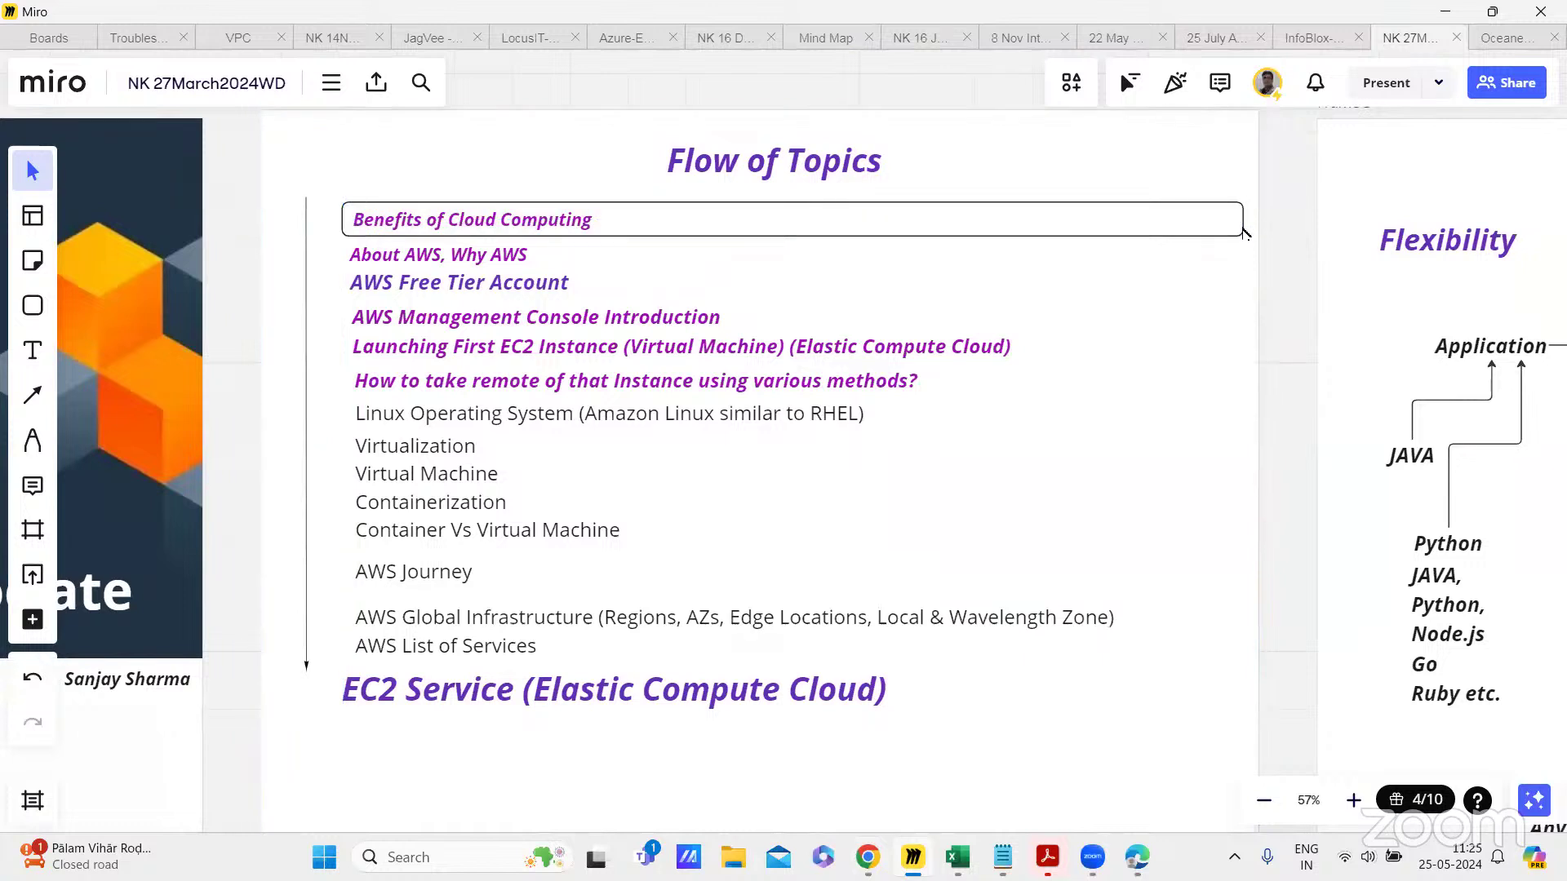
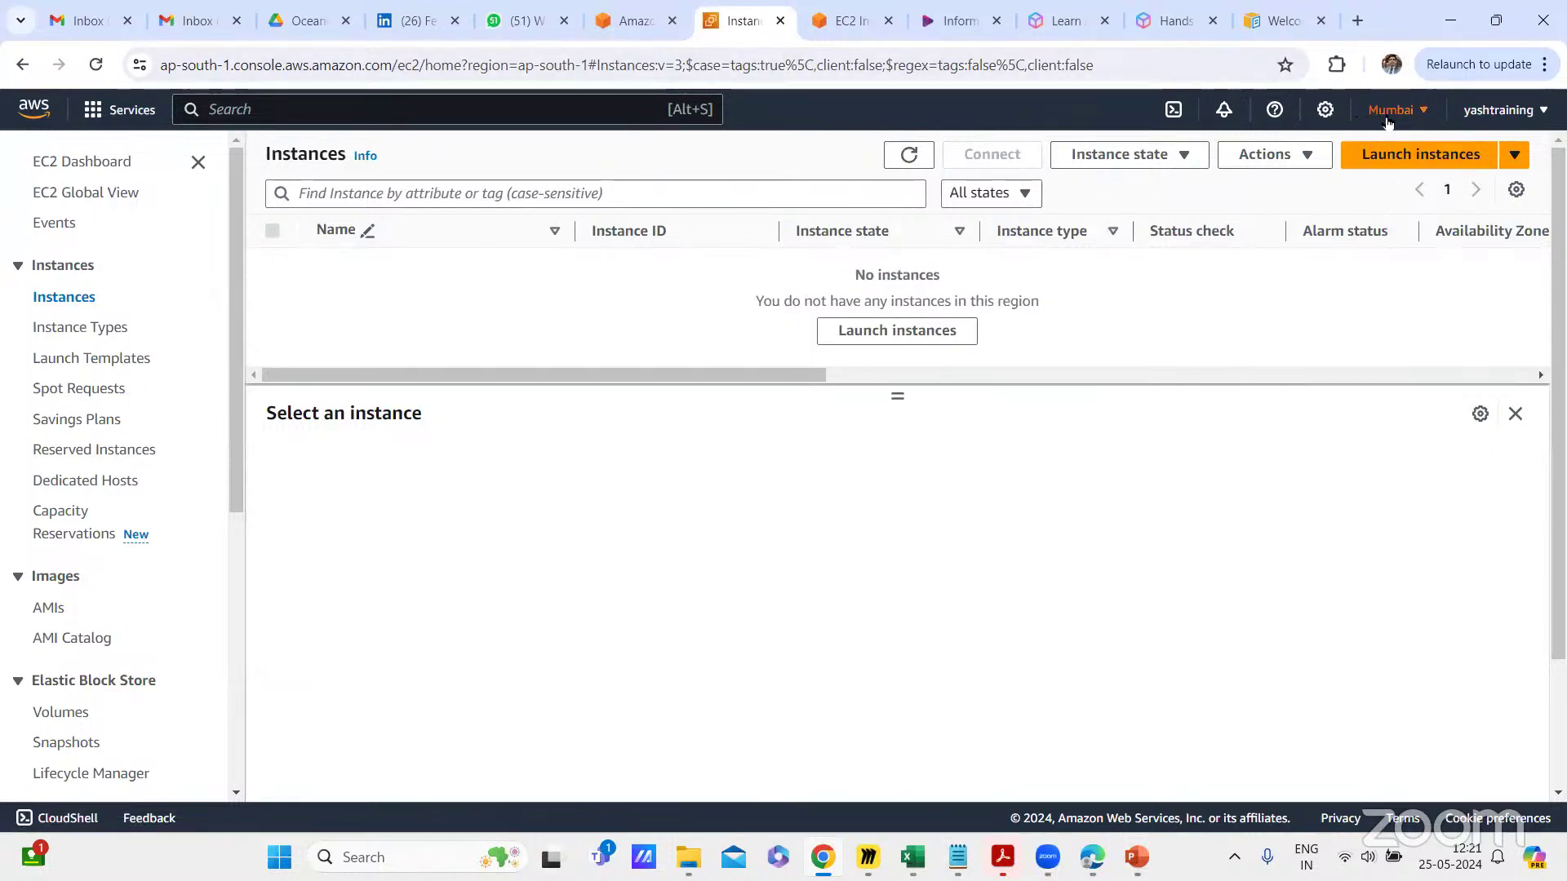
# Step: Start launching an EC2 instance in the Mumbai region and name it Linux-Instance
pyautogui.tripleClick(884, 280)
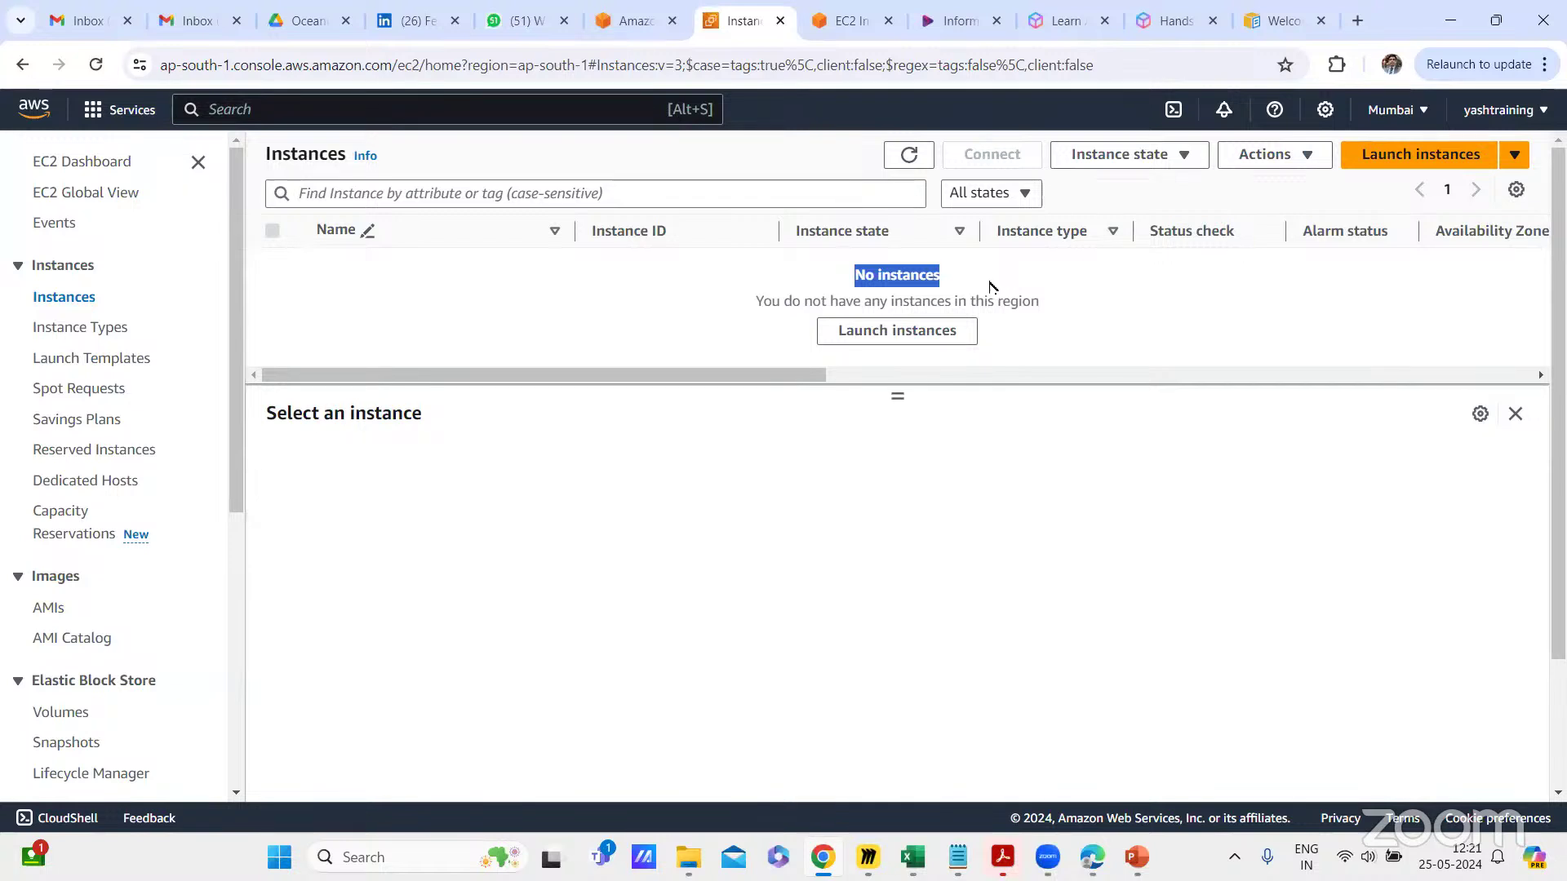
pyautogui.click(905, 338)
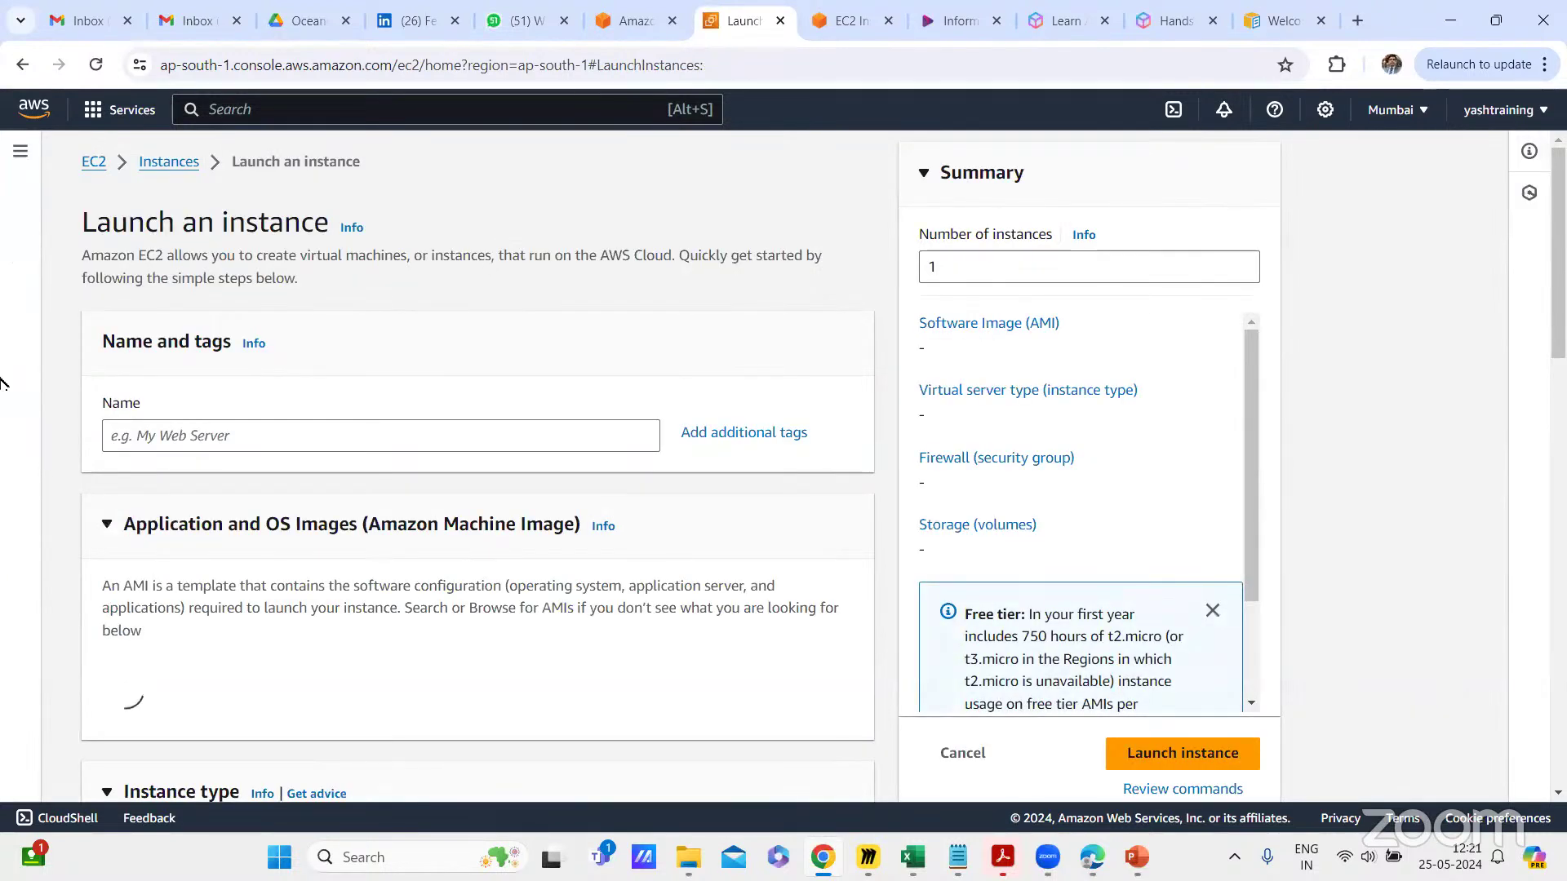
pyautogui.click(224, 434)
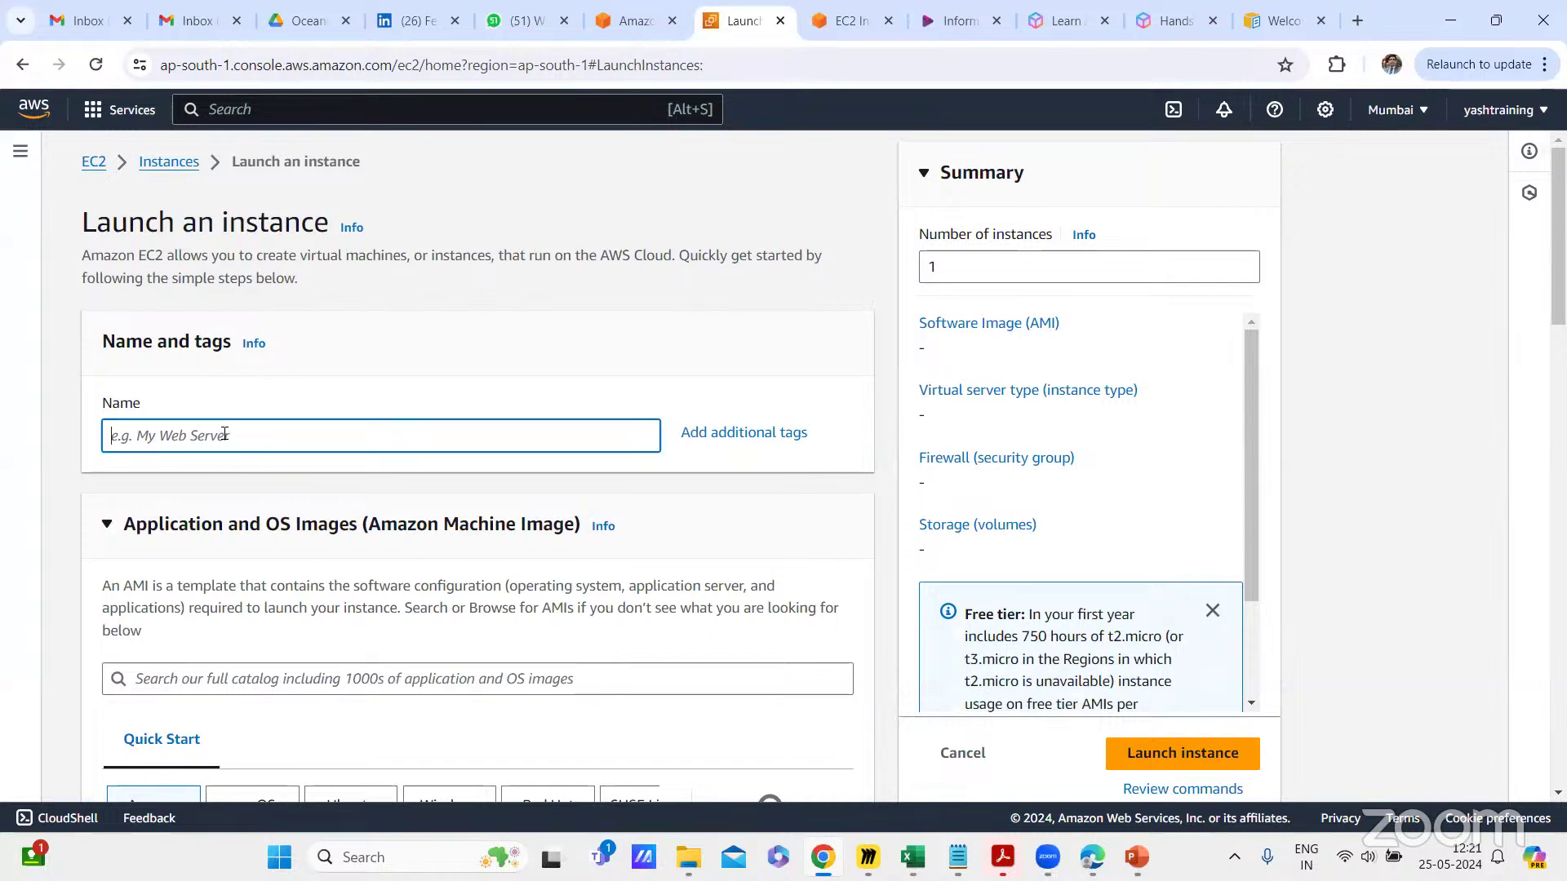
pyautogui.write('Linux')
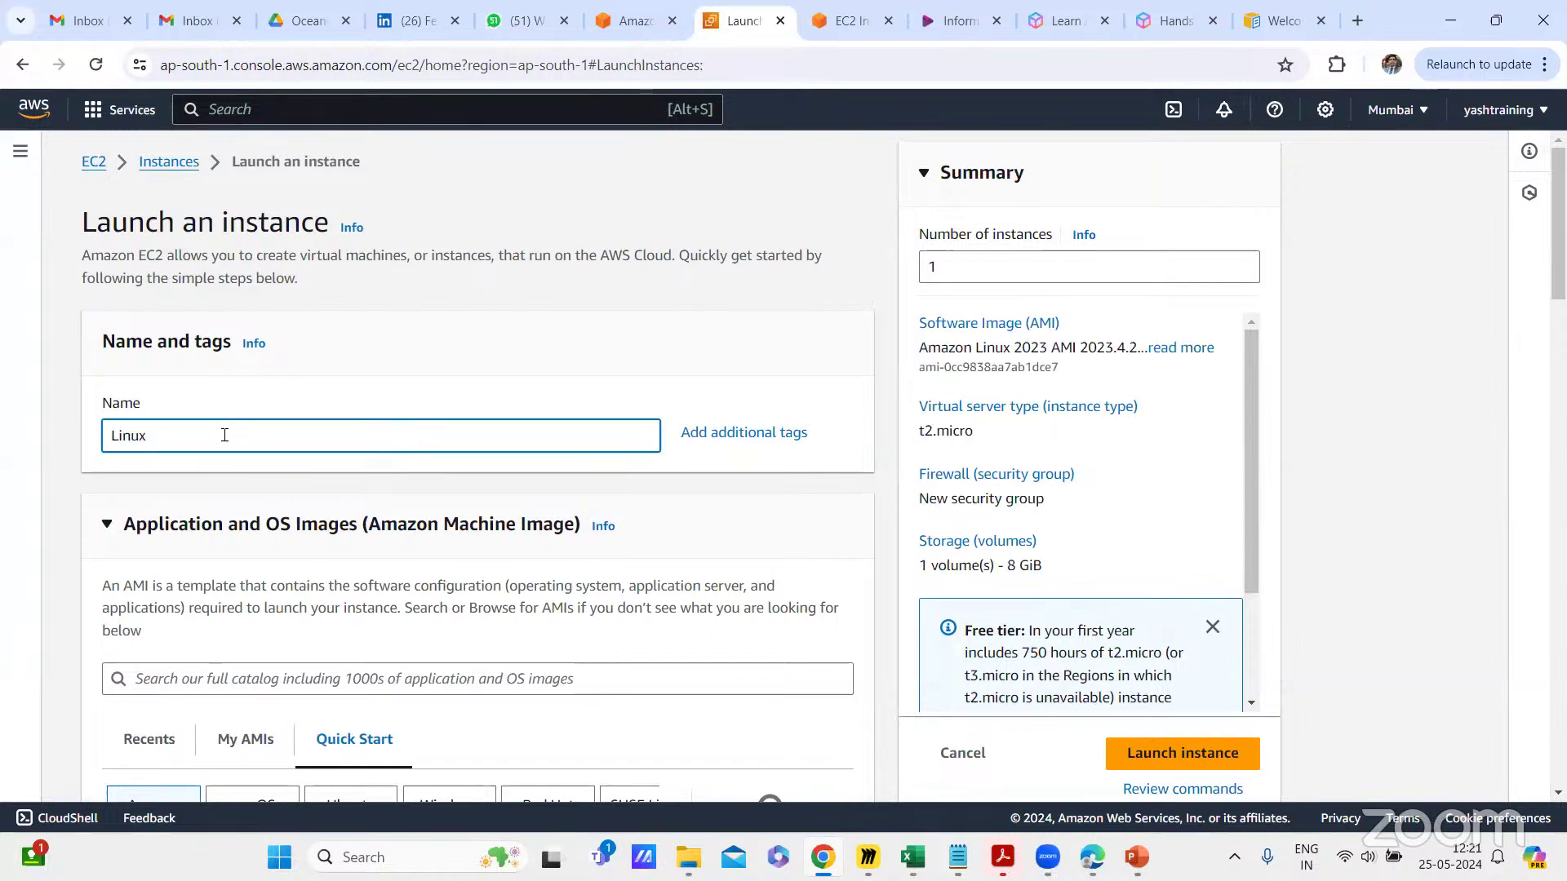
pyautogui.write('-Instance')
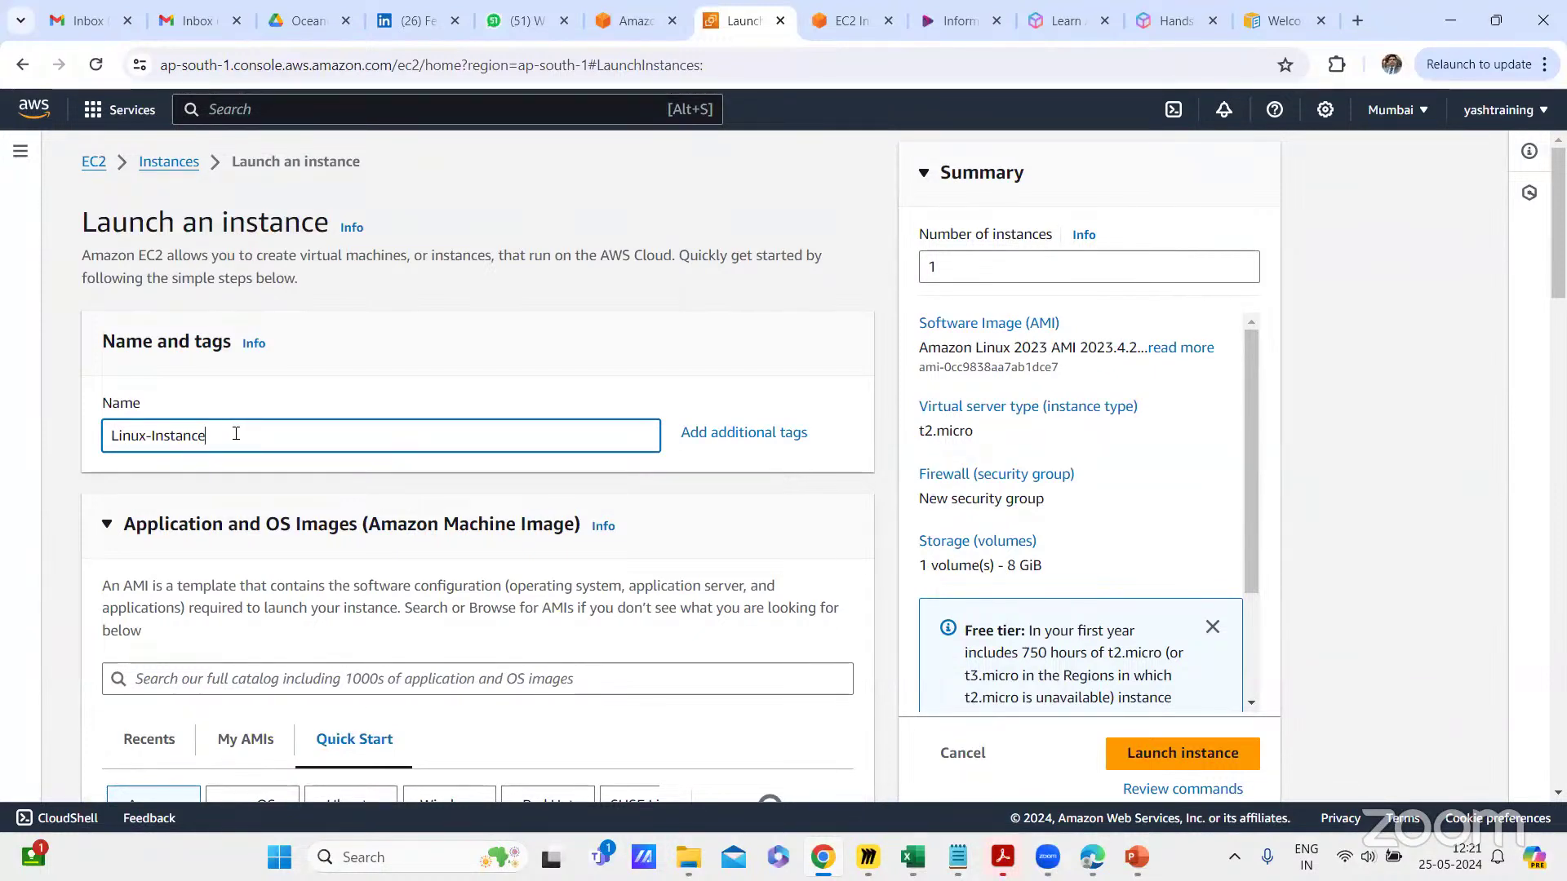
# Step: Review the Quick Start operating system images, the selected Amazon Linux 2023 AMI and the t2.micro instance type
pyautogui.scroll(-4, 236, 434)
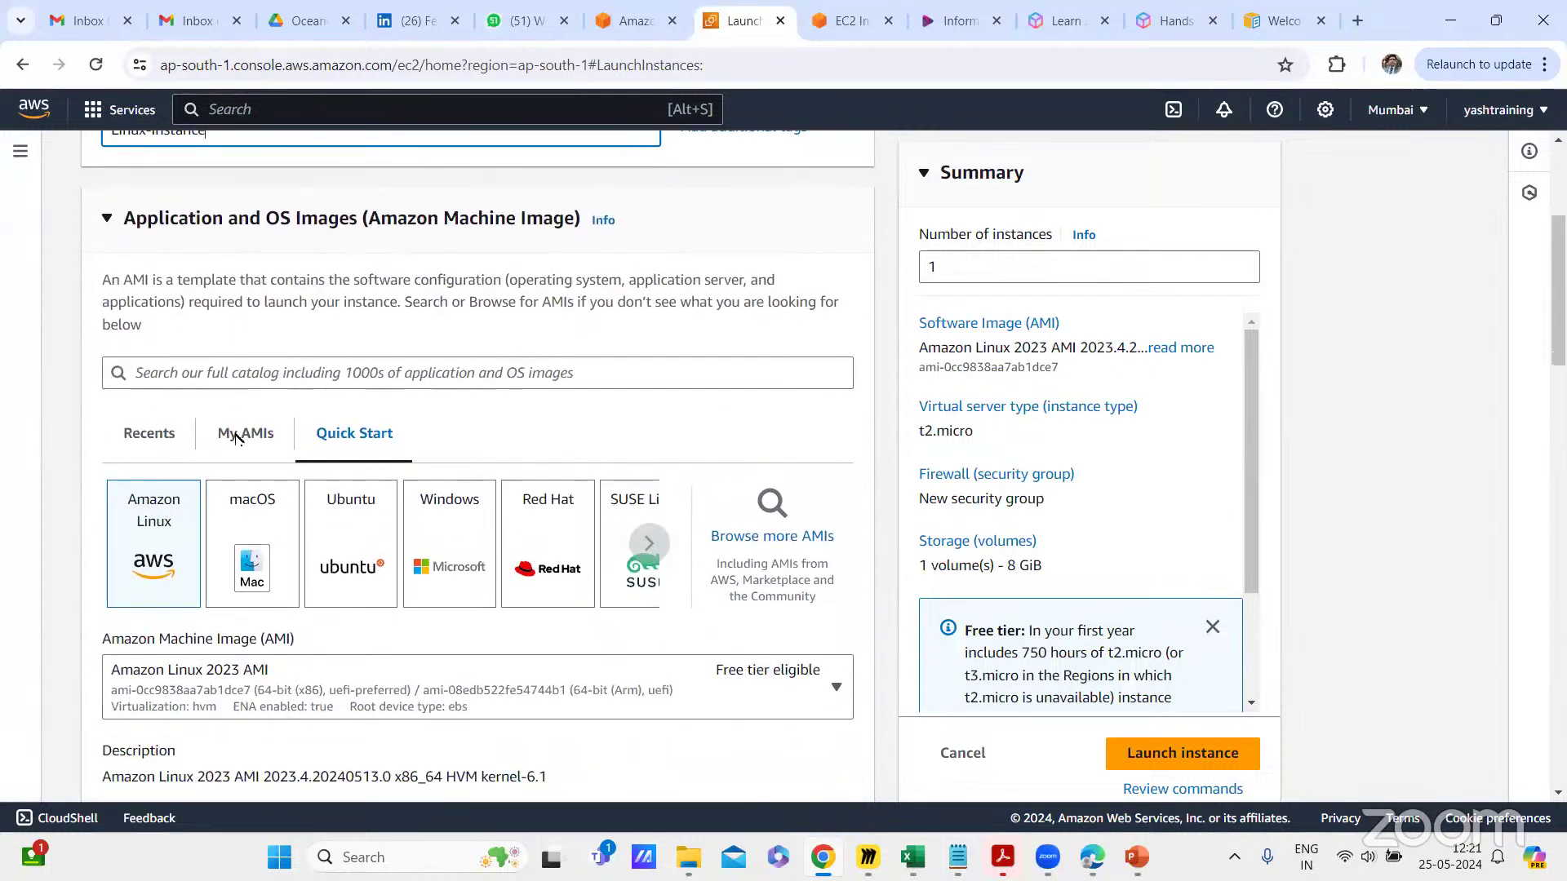
pyautogui.scroll(-3, 236, 434)
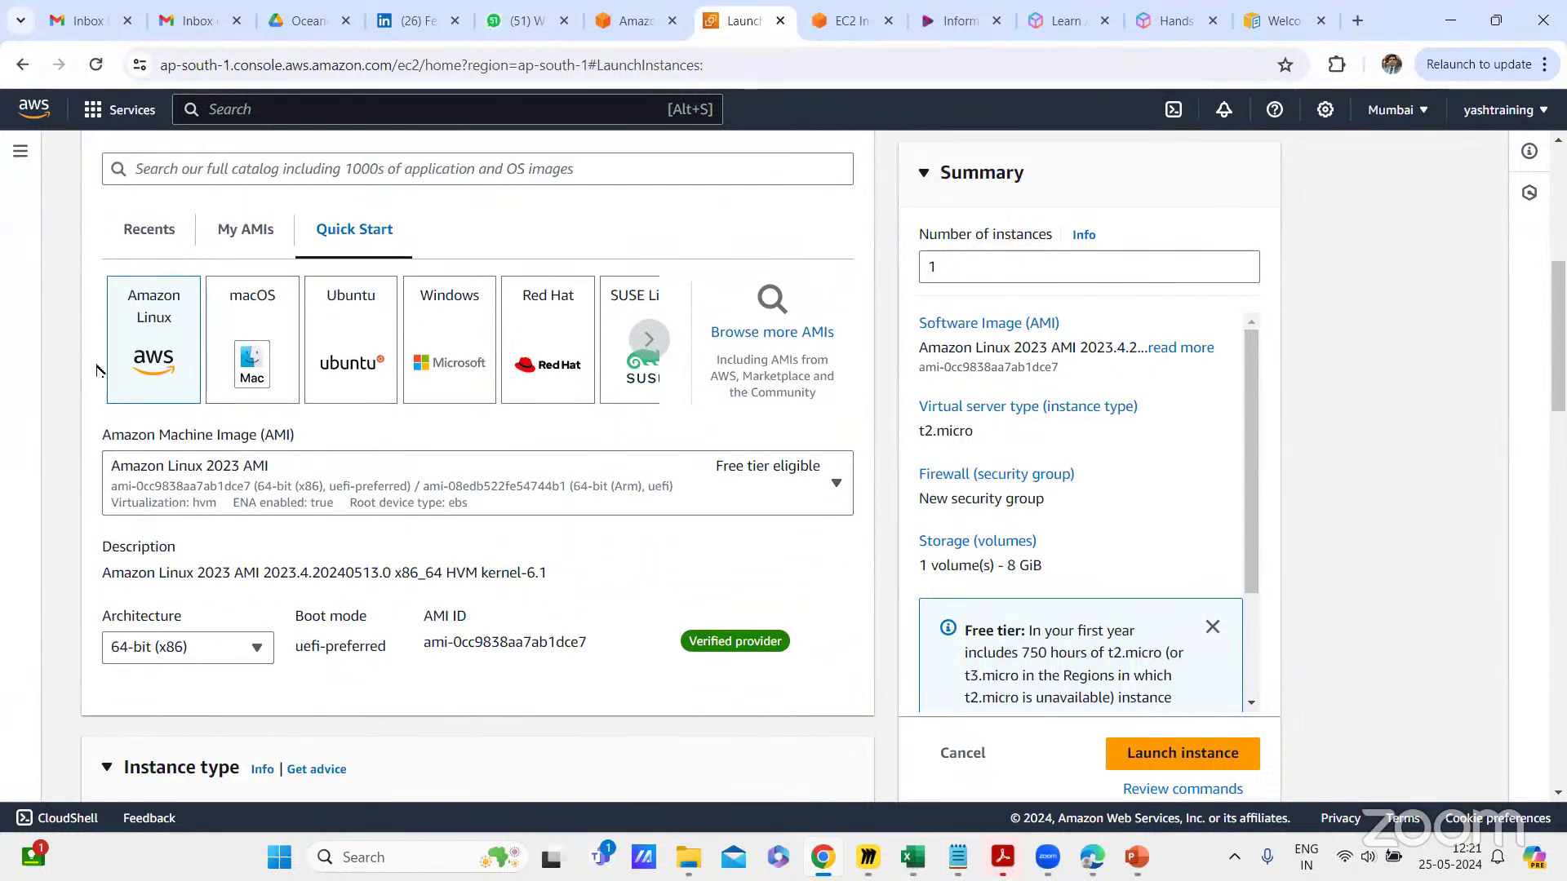
pyautogui.scroll(1, 96, 369)
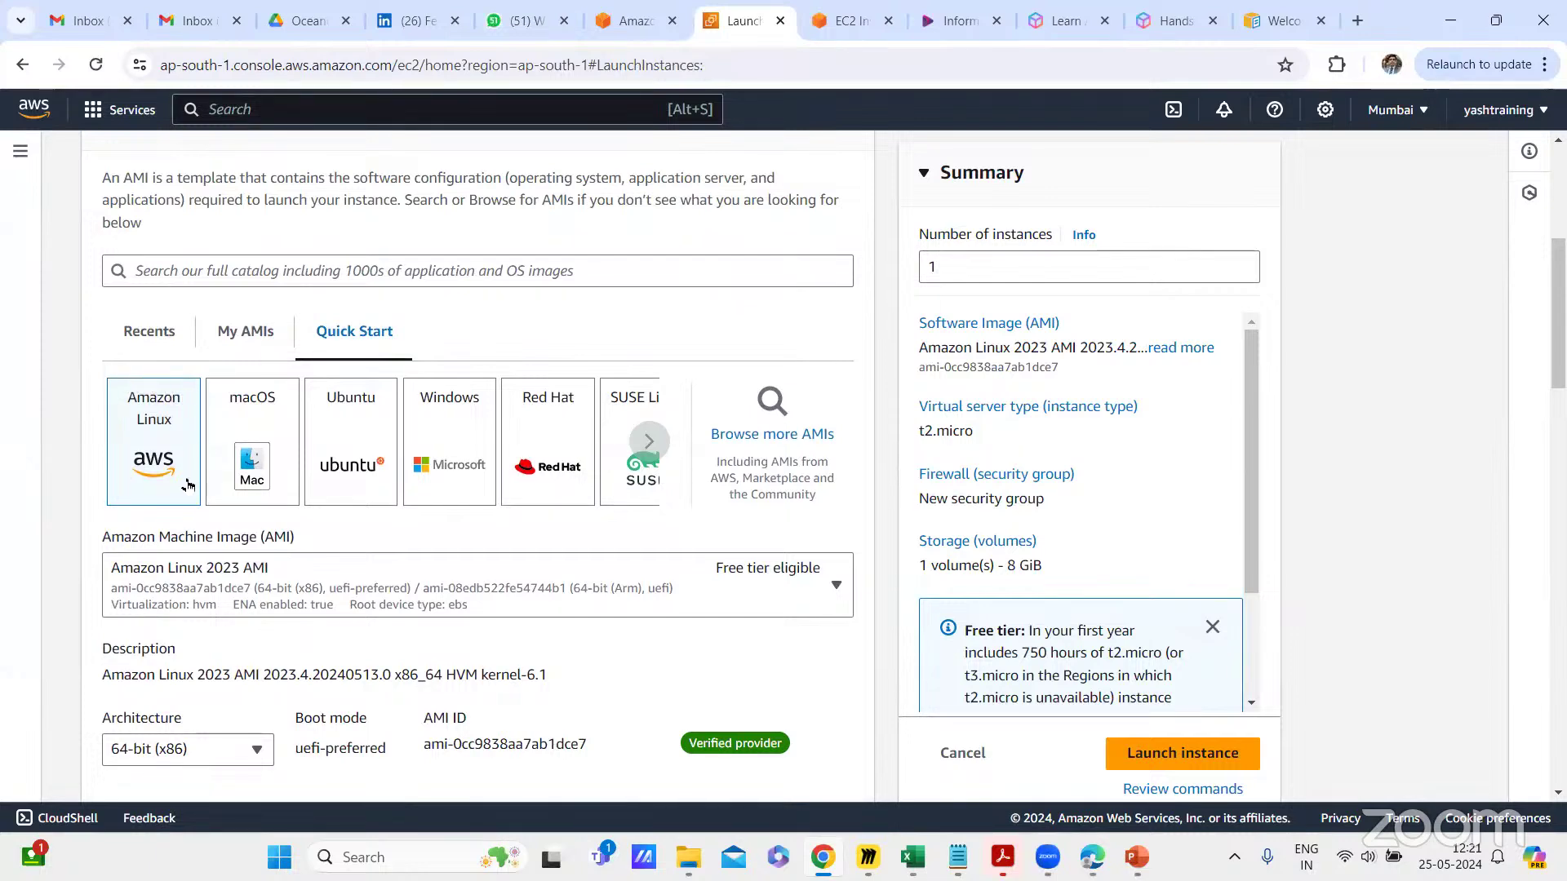
pyautogui.scroll(2, 143, 431)
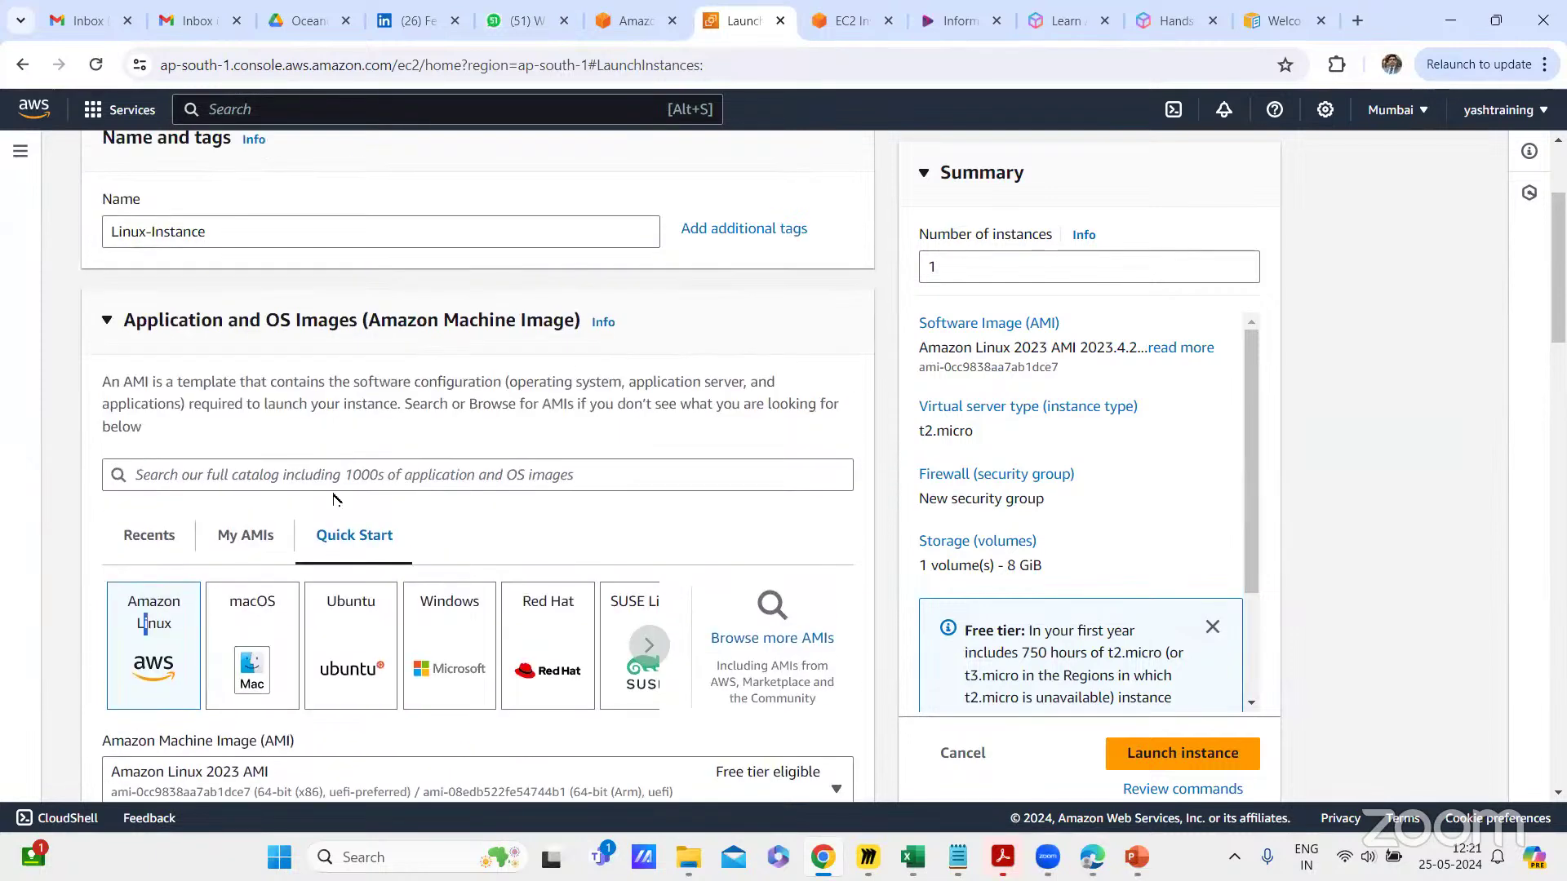
pyautogui.moveTo(395, 536); pyautogui.dragTo(318, 536)
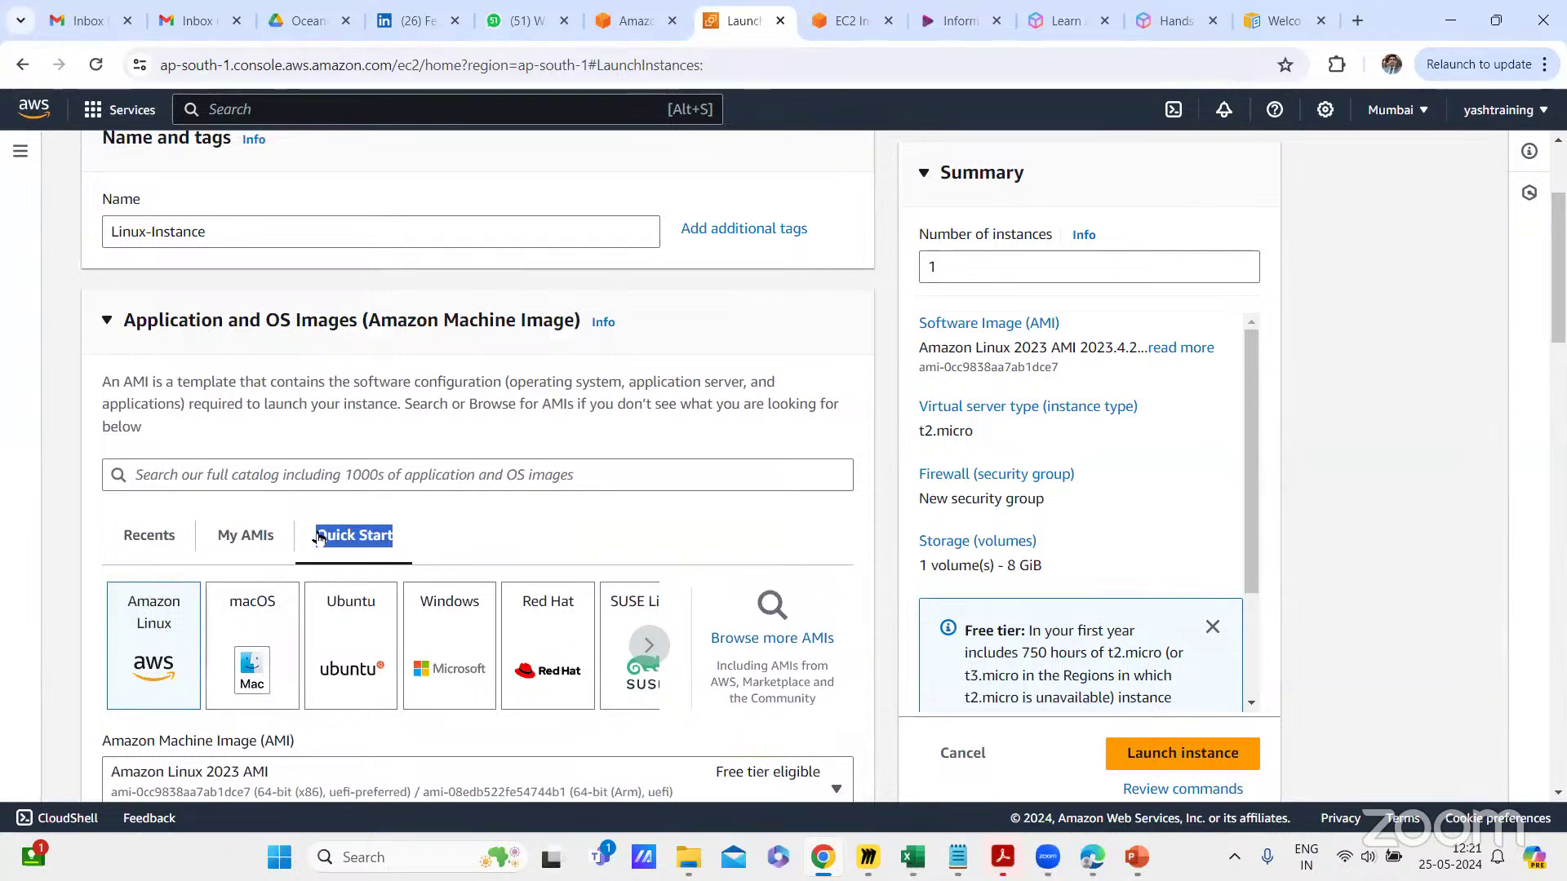
pyautogui.scroll(-1, 495, 519)
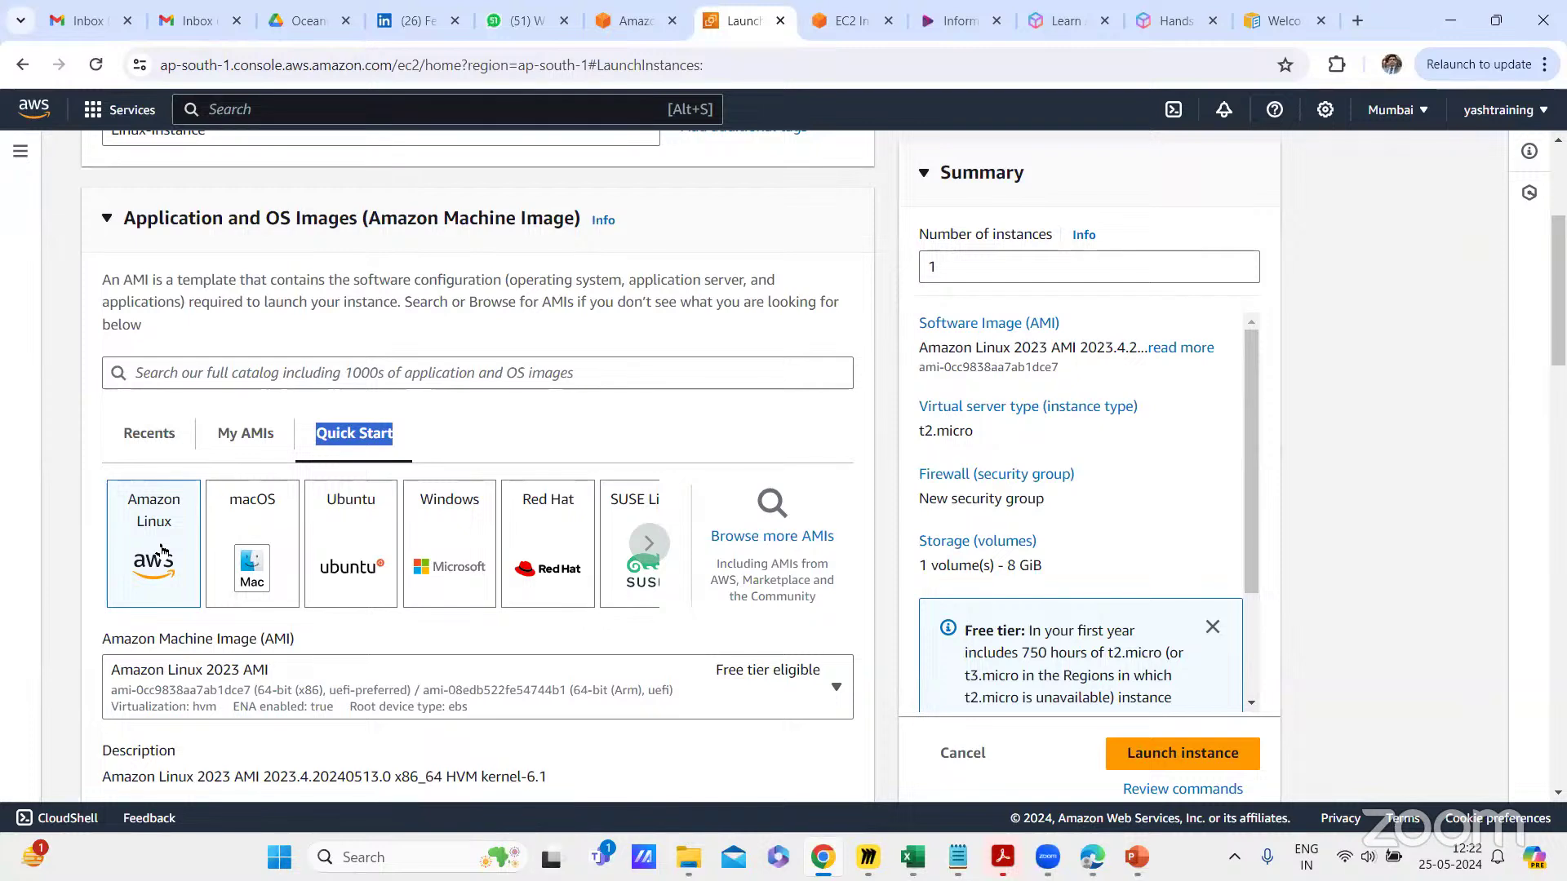
pyautogui.scroll(-5, 161, 552)
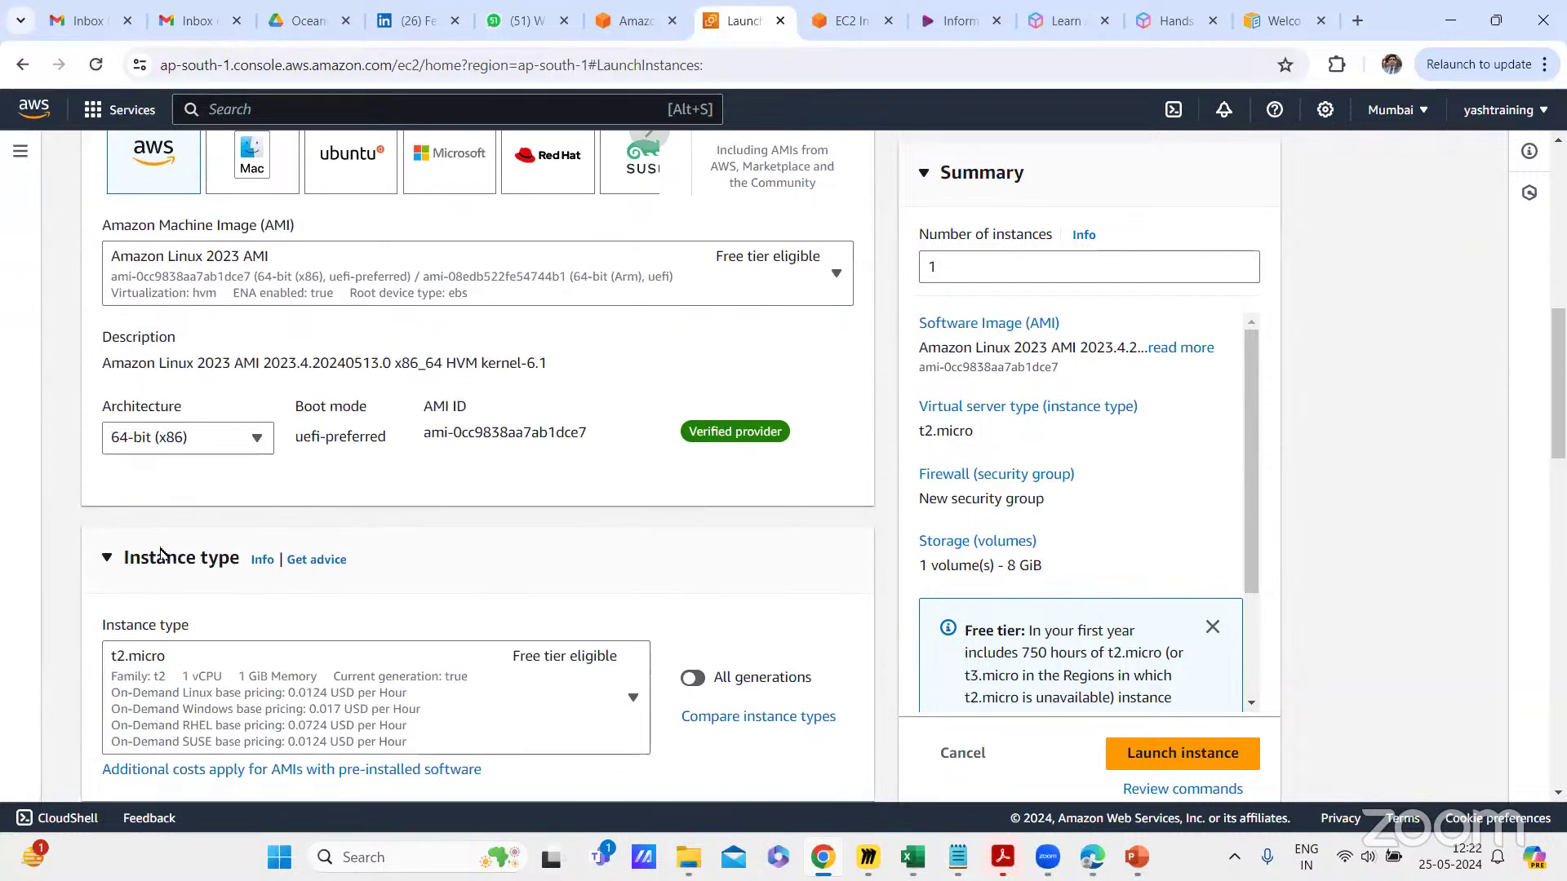
pyautogui.scroll(-1, 160, 552)
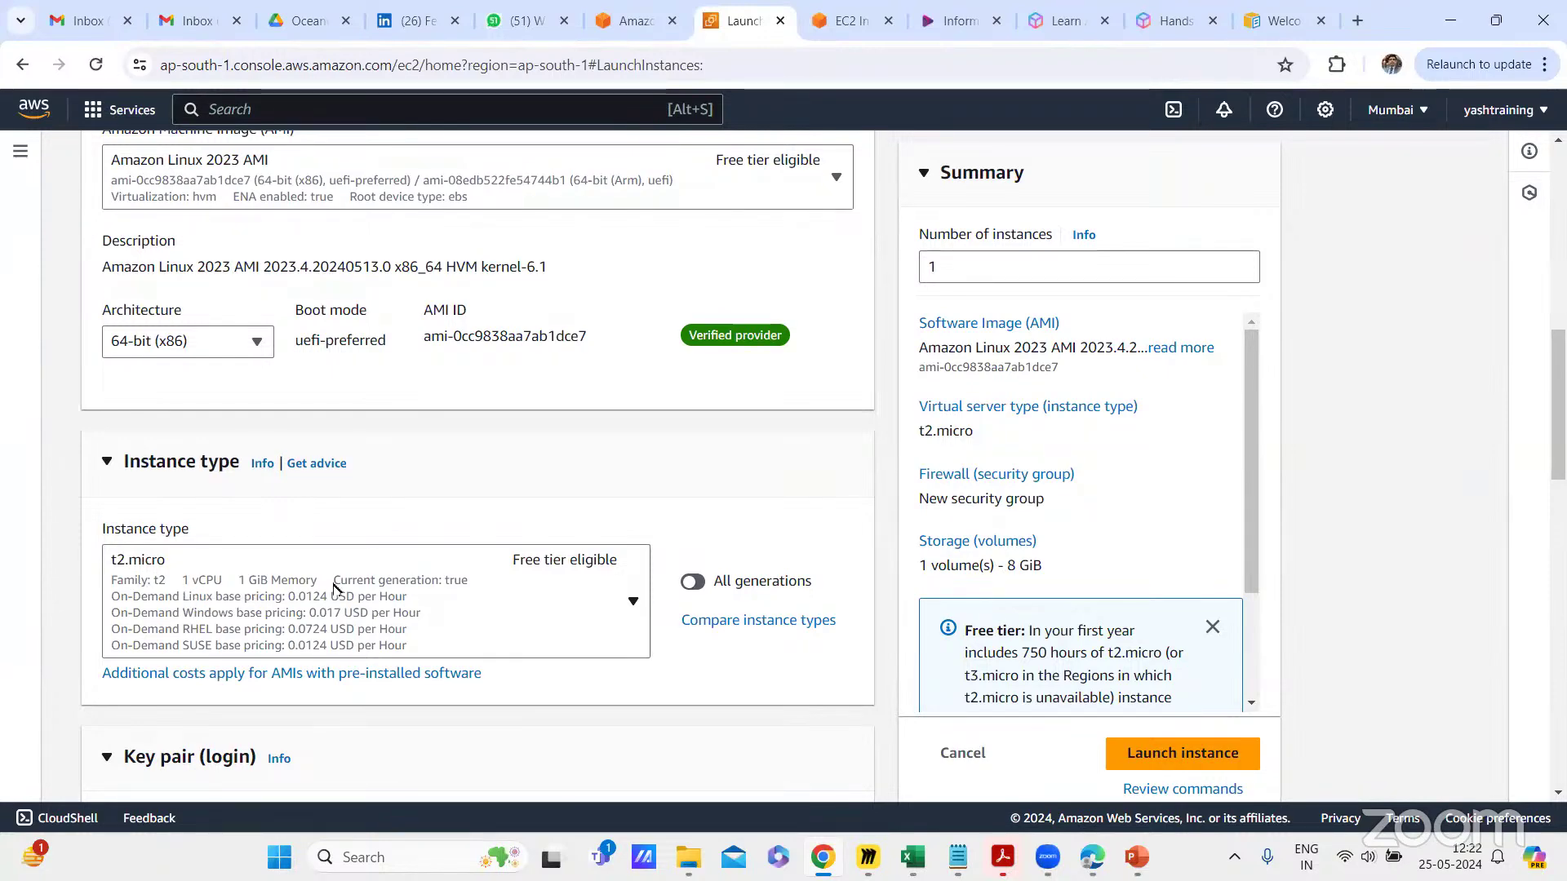
# Step: Create an RSA key pair named MyServerKey-25May2024 in .pem format and save the file to the Downloads folder
pyautogui.scroll(-5, 494, 632)
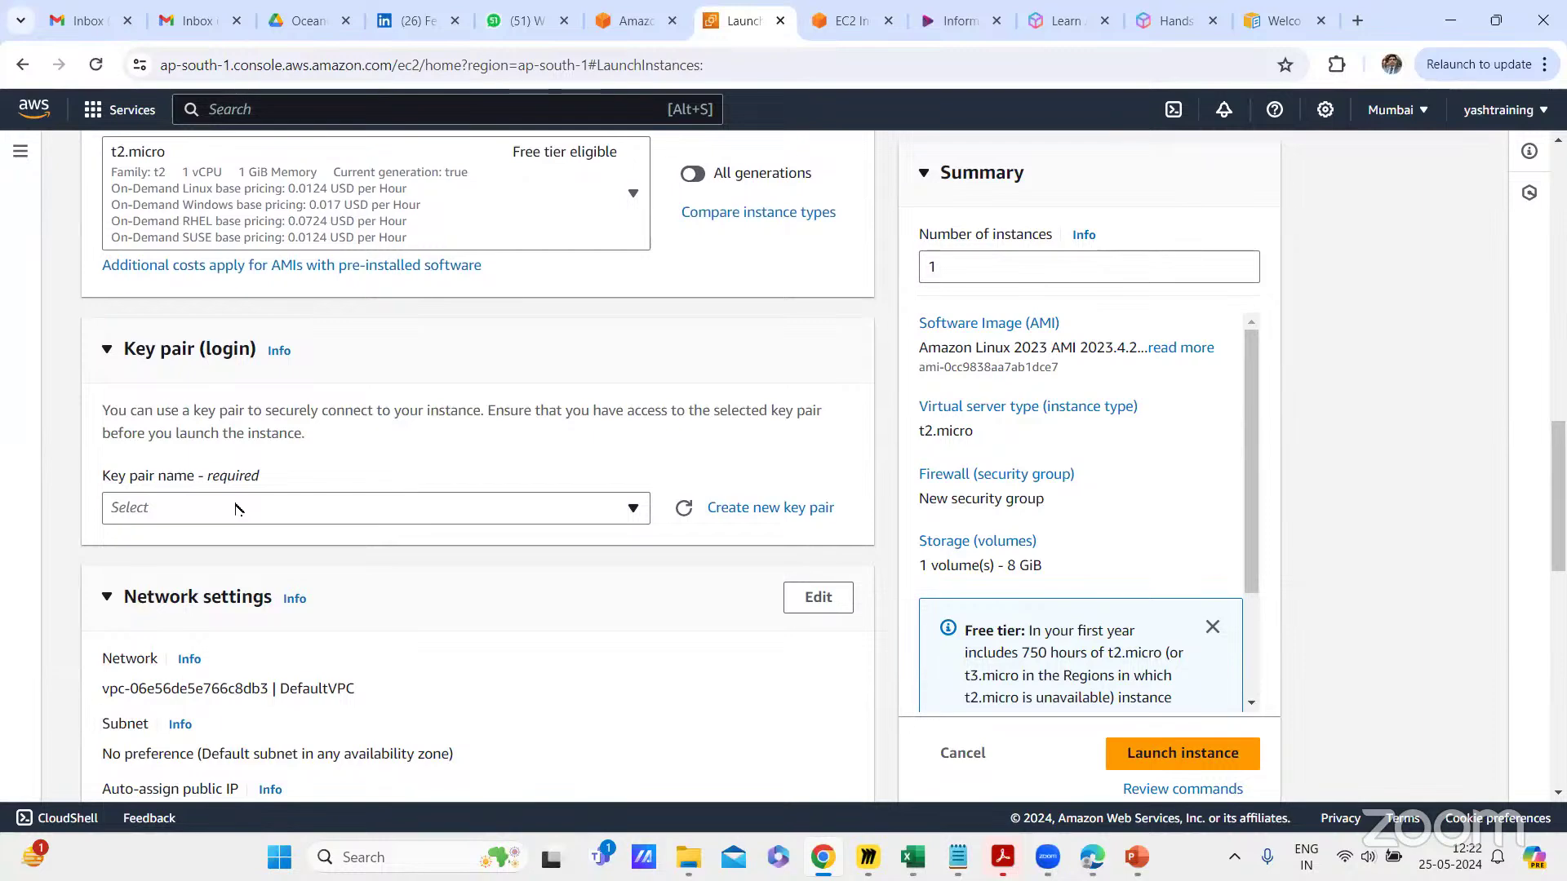
pyautogui.click(782, 507)
pyautogui.click(760, 294)
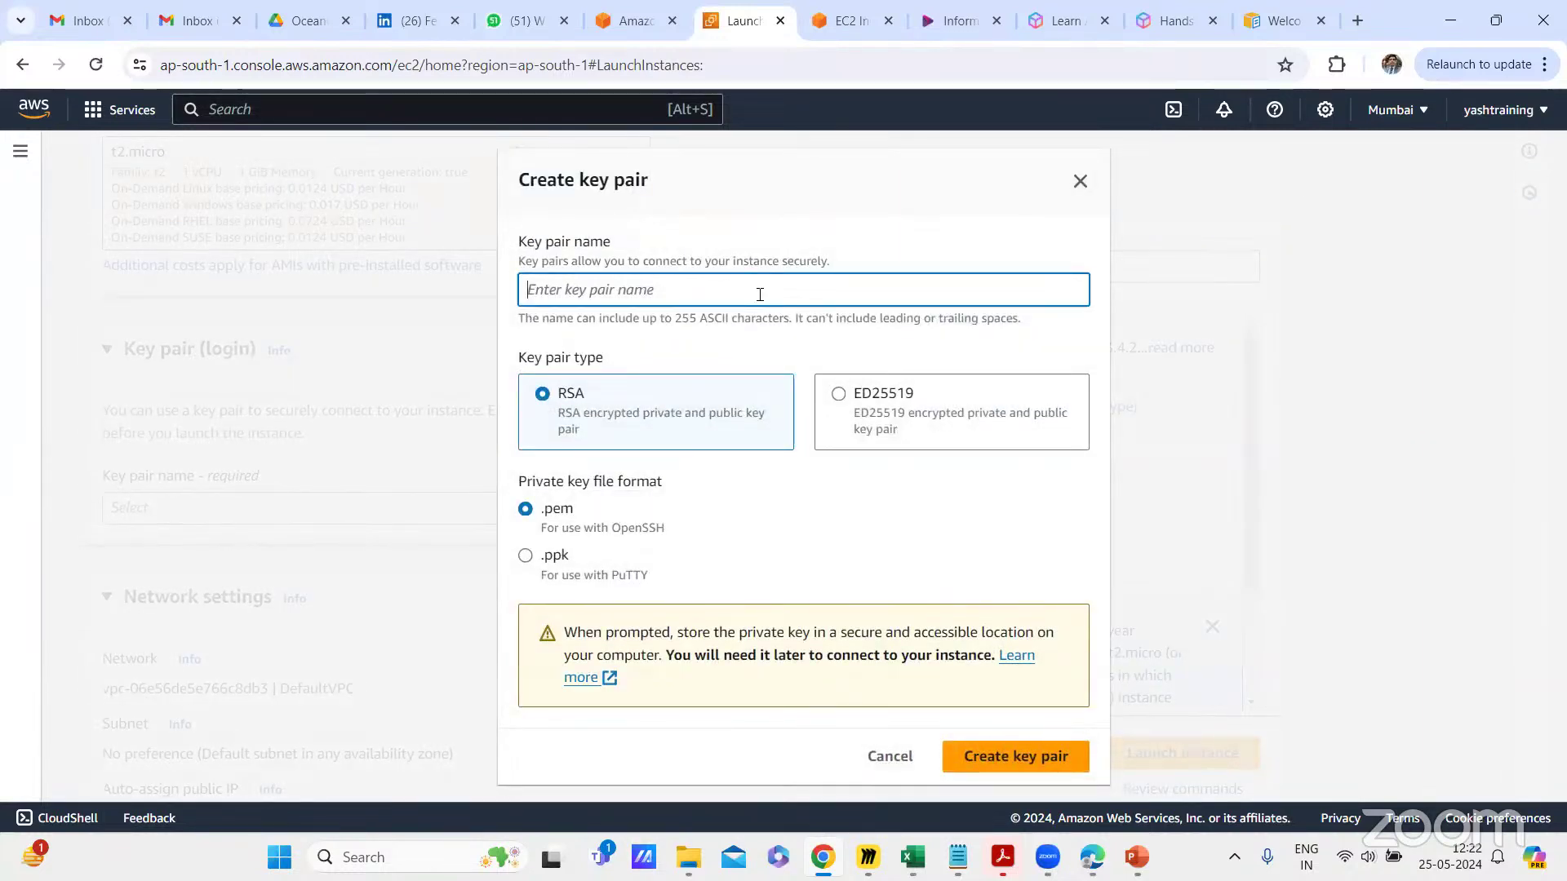
pyautogui.write('My')
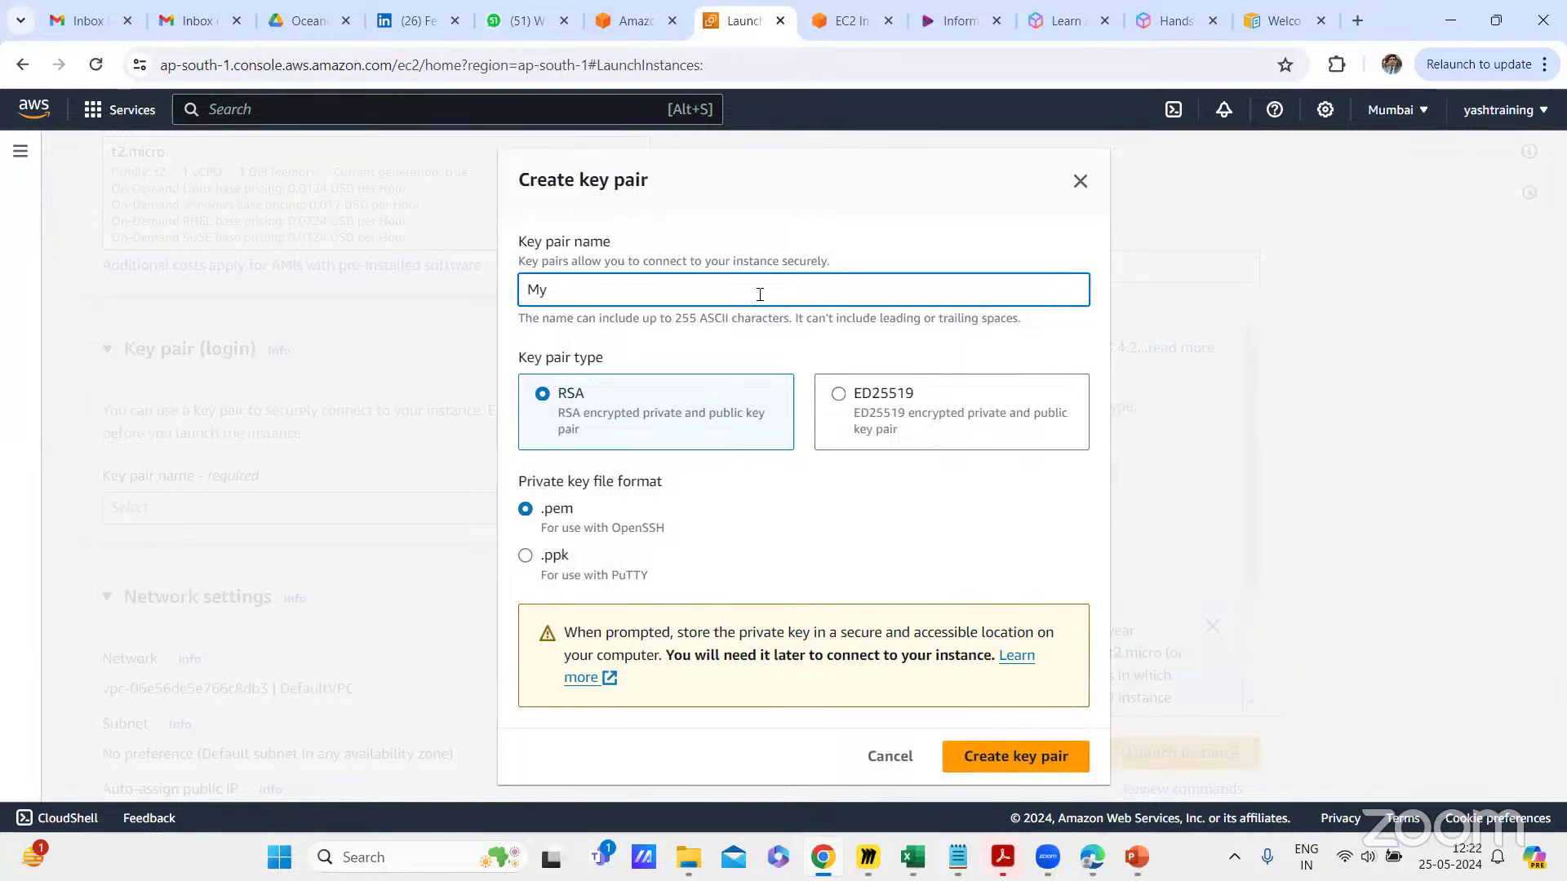
pyautogui.write('ServerKey-25May2024')
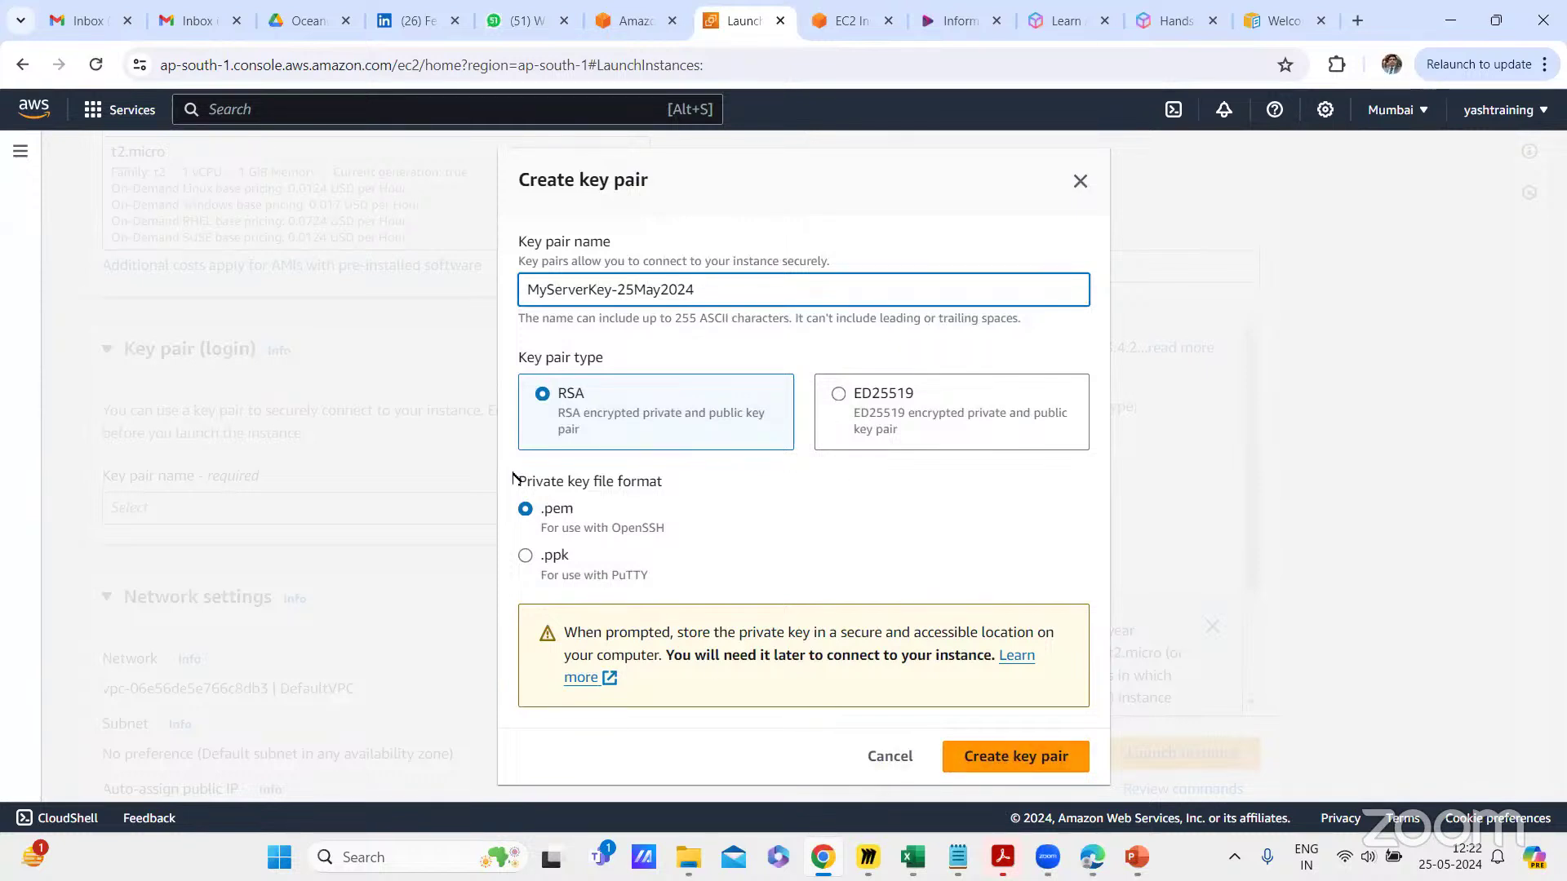
pyautogui.moveTo(514, 479); pyautogui.dragTo(684, 487)
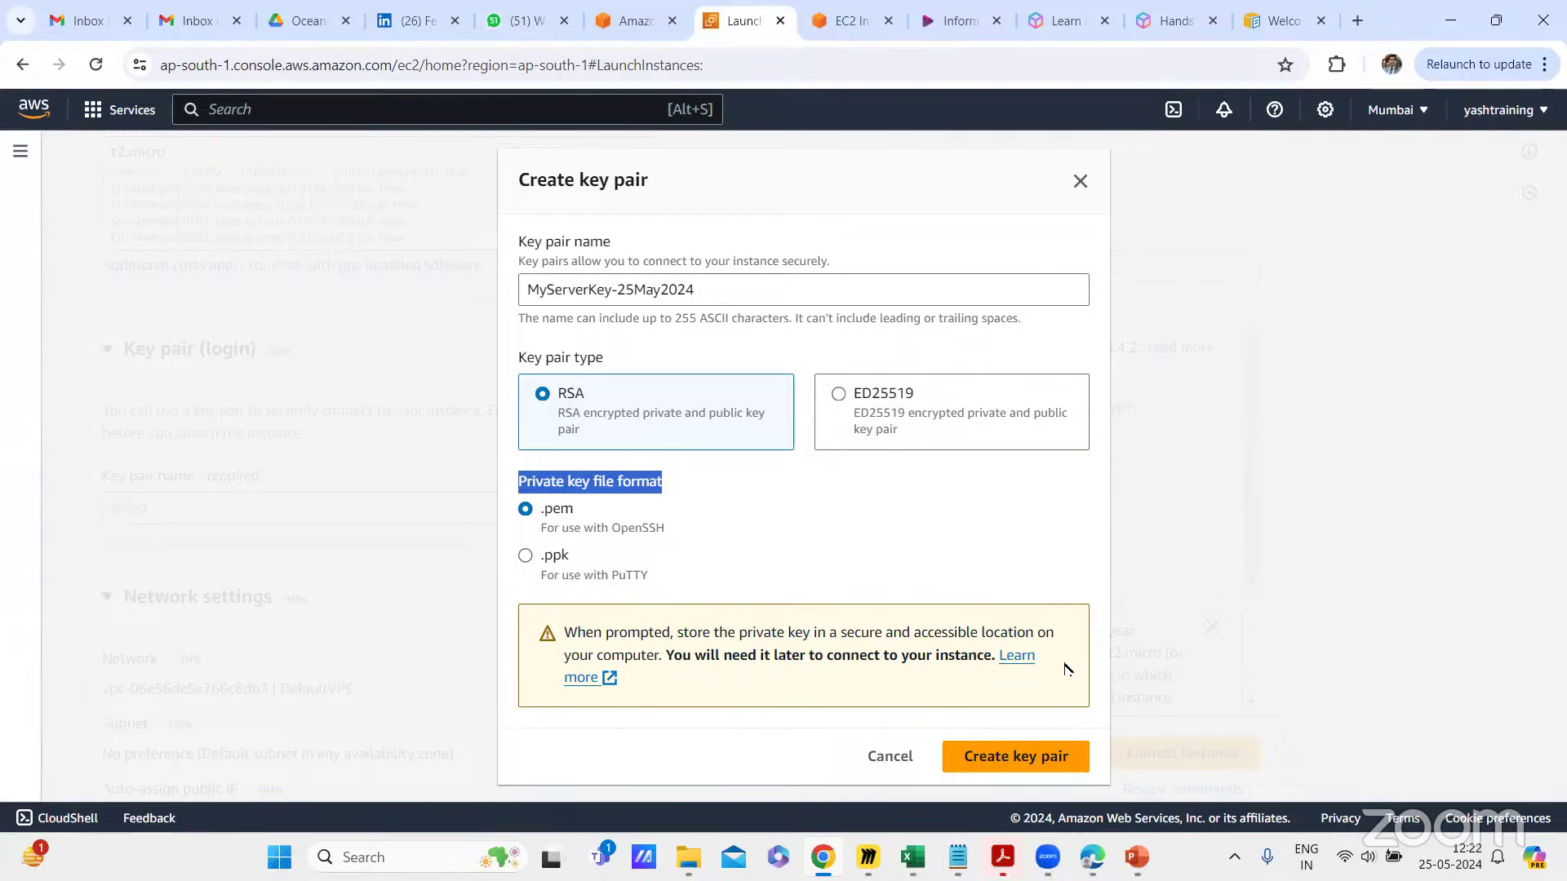
pyautogui.click(1026, 774)
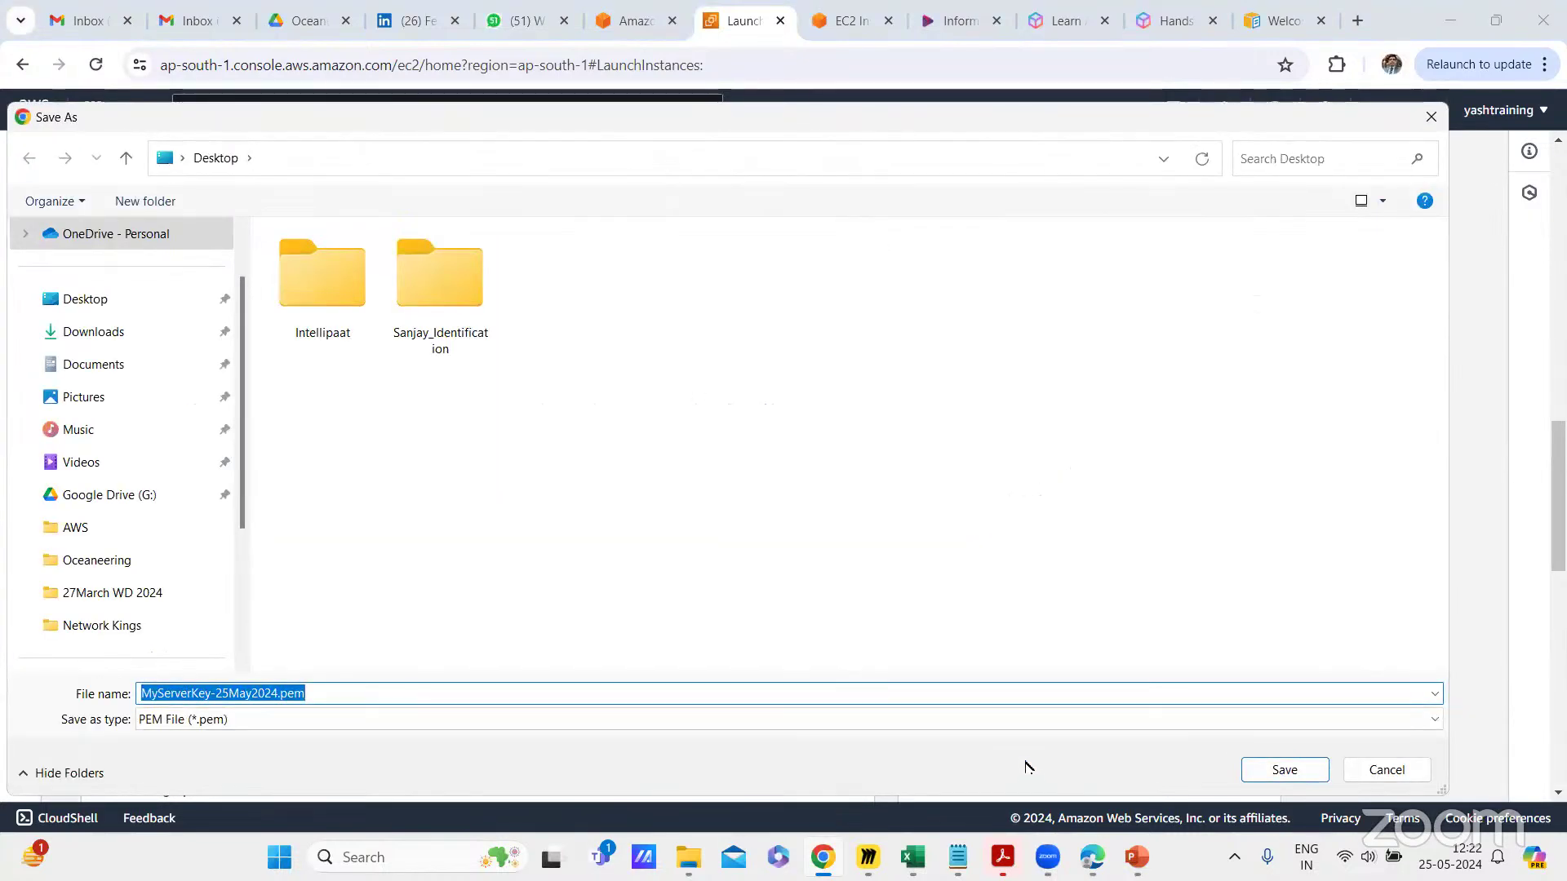
pyautogui.click(127, 335)
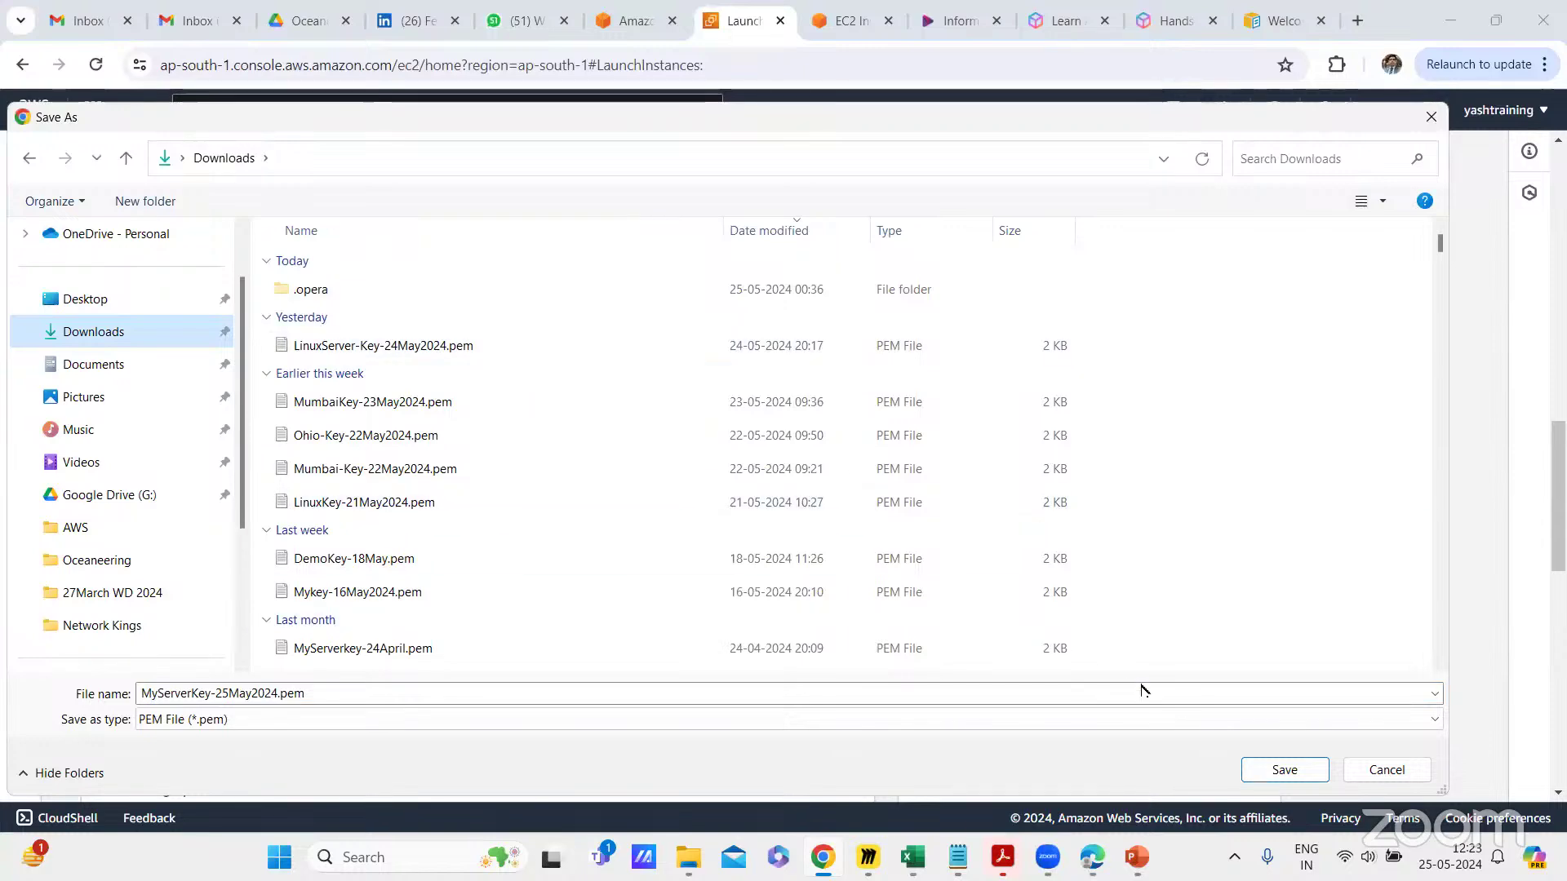
pyautogui.click(1283, 770)
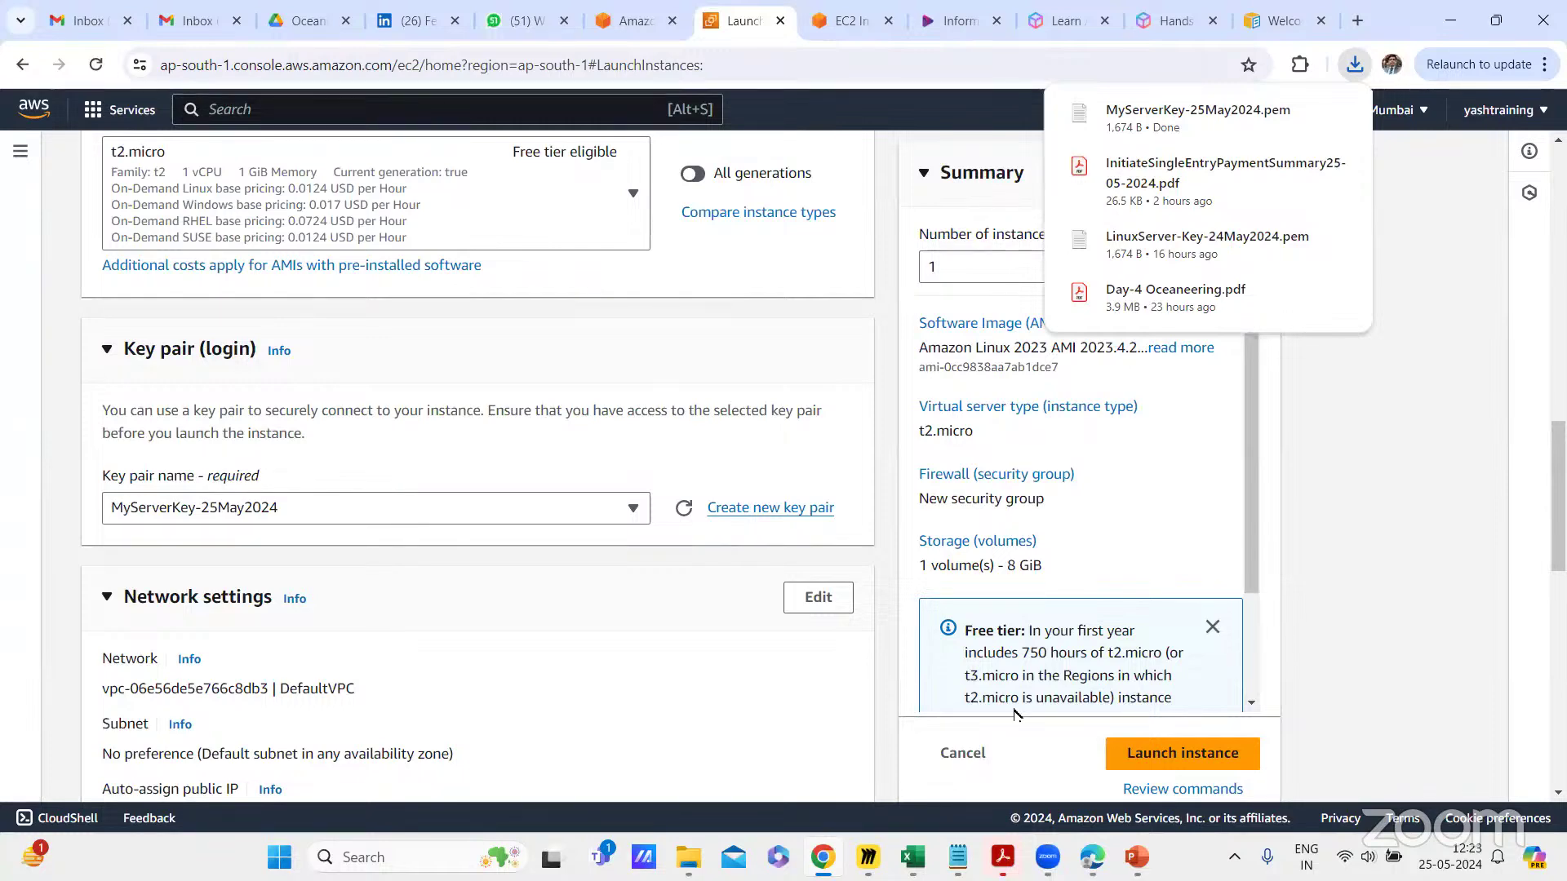
# Step: Examine the network settings: the firewall security group, the rule allowing SSH traffic and the public IP auto-assignment
pyautogui.scroll(-1, 179, 513)
pyautogui.scroll(-1, 180, 513)
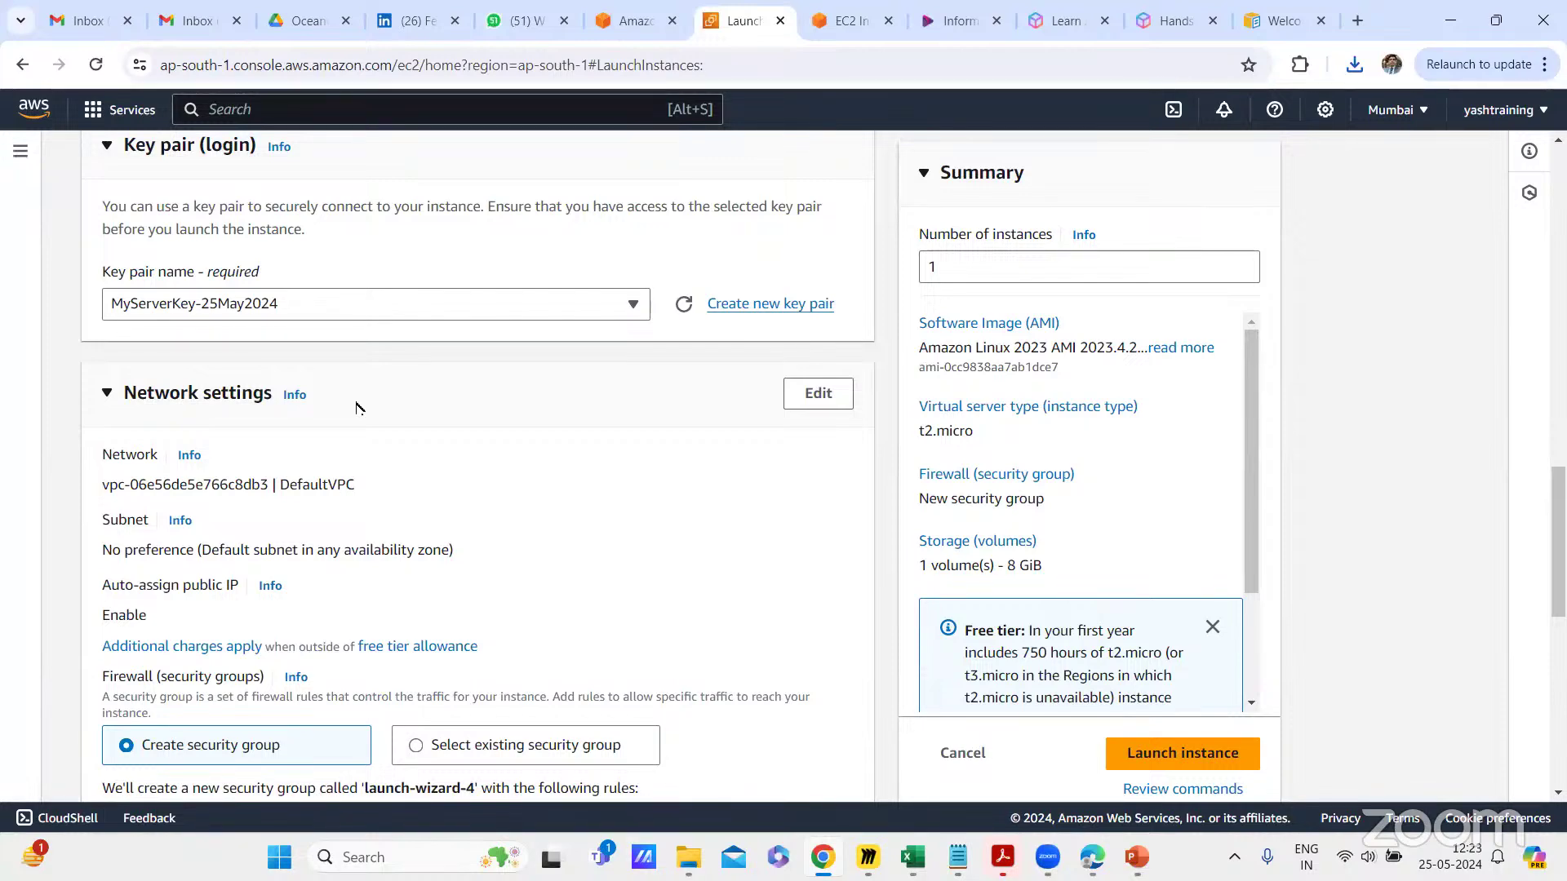
pyautogui.scroll(-4, 454, 563)
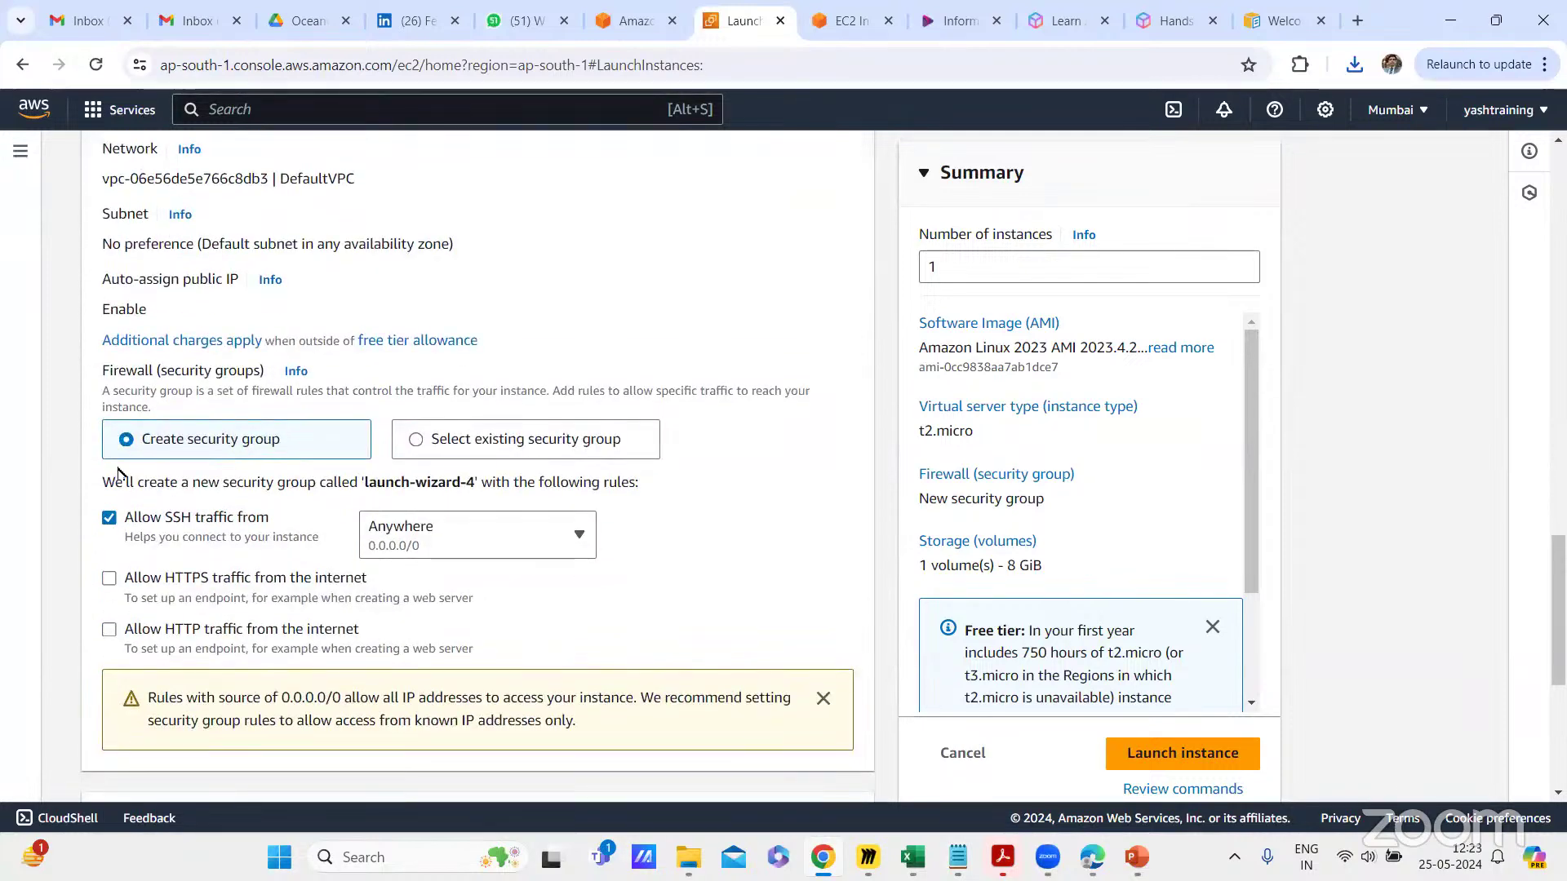
pyautogui.moveTo(93, 379); pyautogui.dragTo(273, 381)
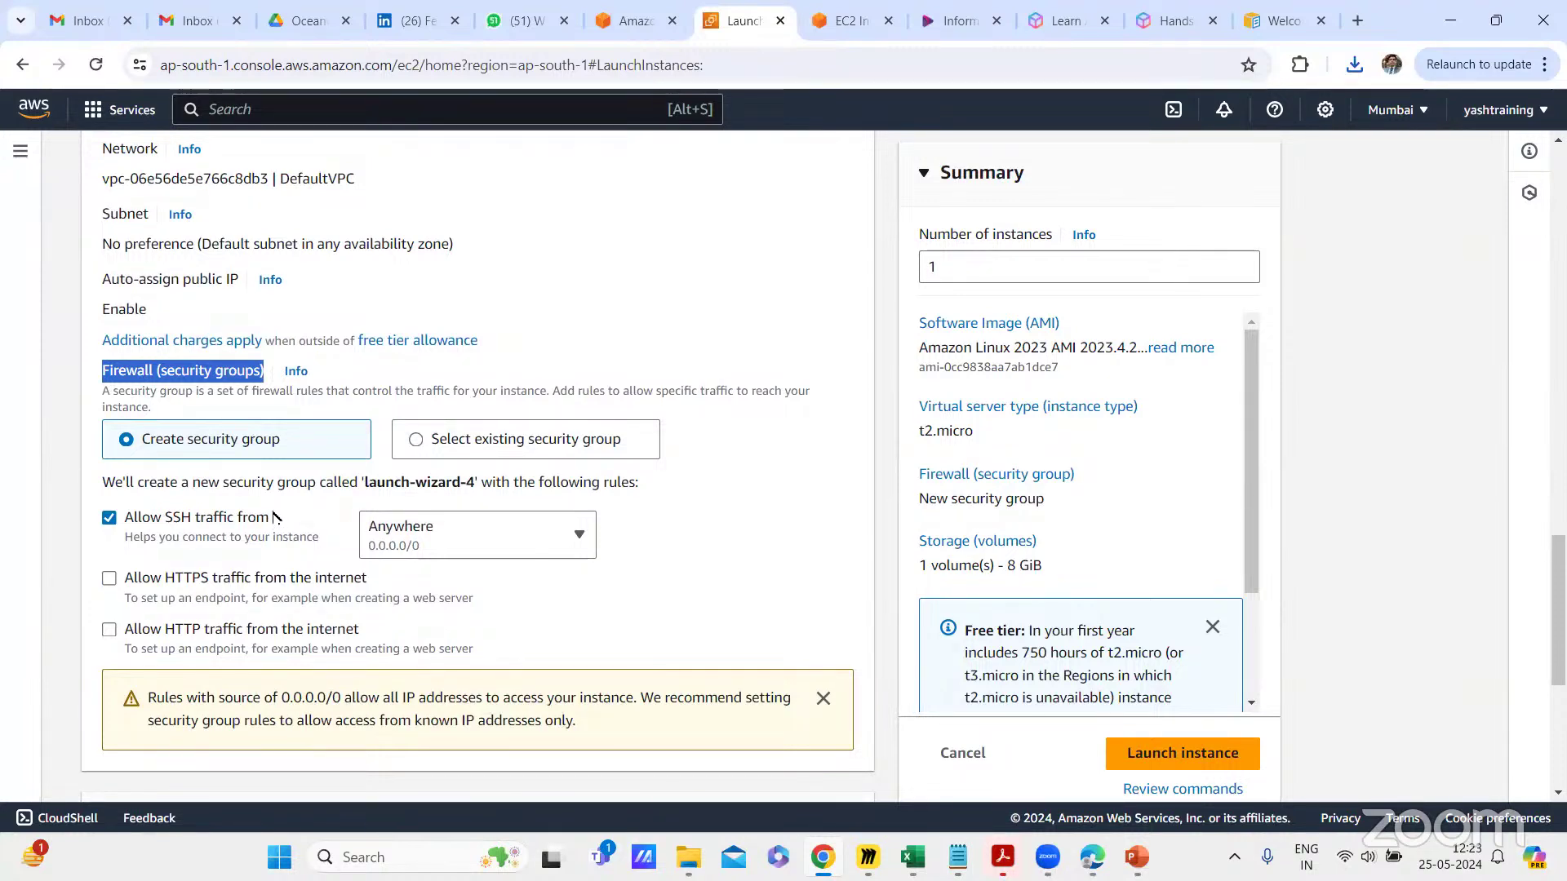
pyautogui.moveTo(270, 521); pyautogui.dragTo(128, 520)
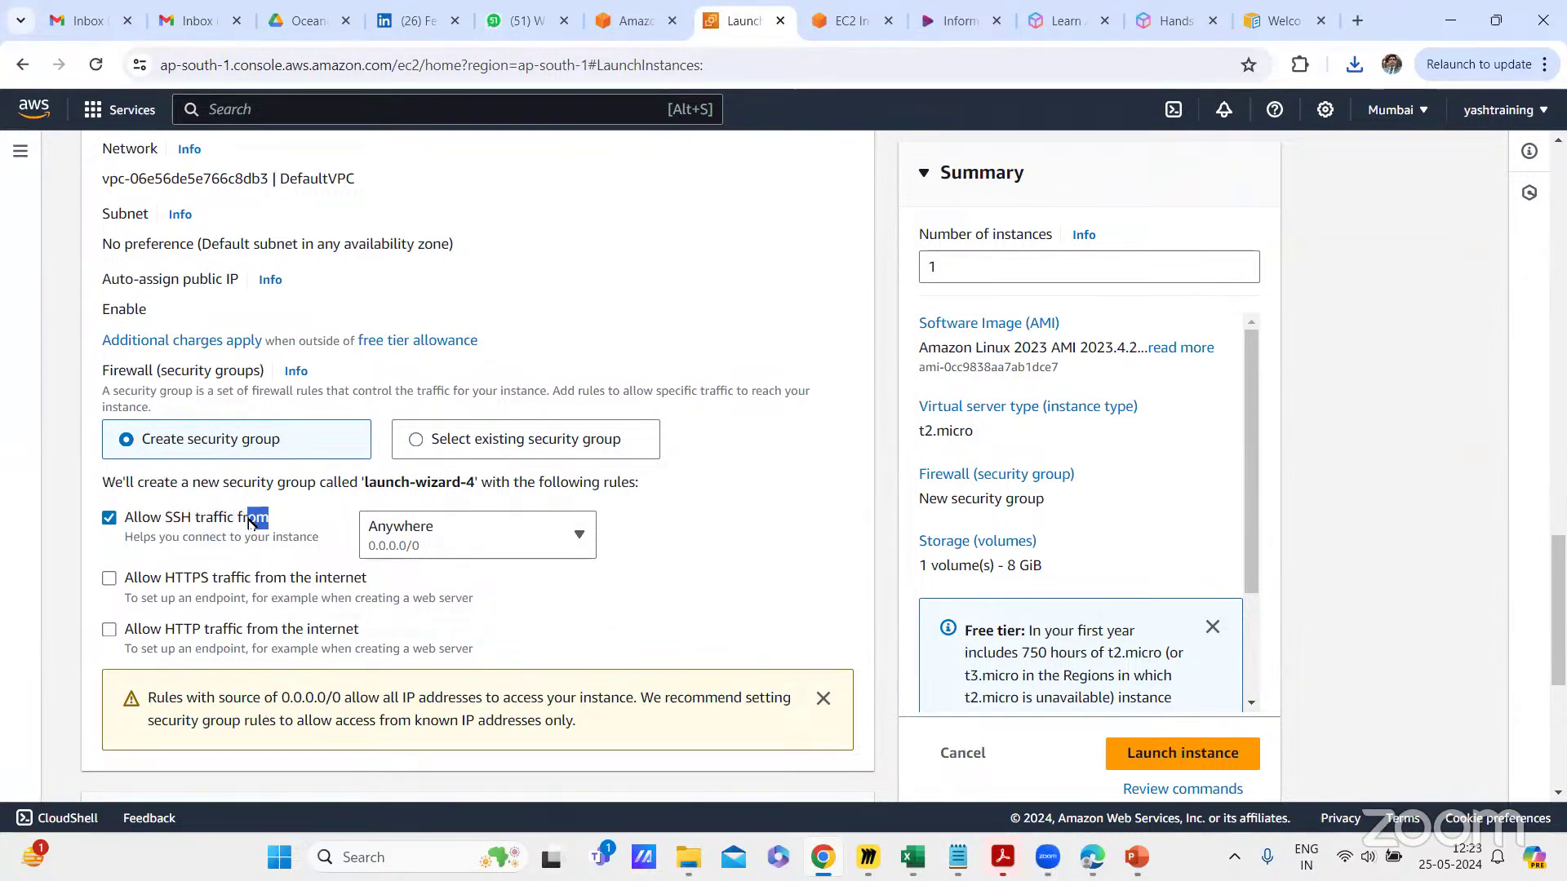
pyautogui.click(110, 518)
pyautogui.click(109, 518)
pyautogui.scroll(3, 155, 522)
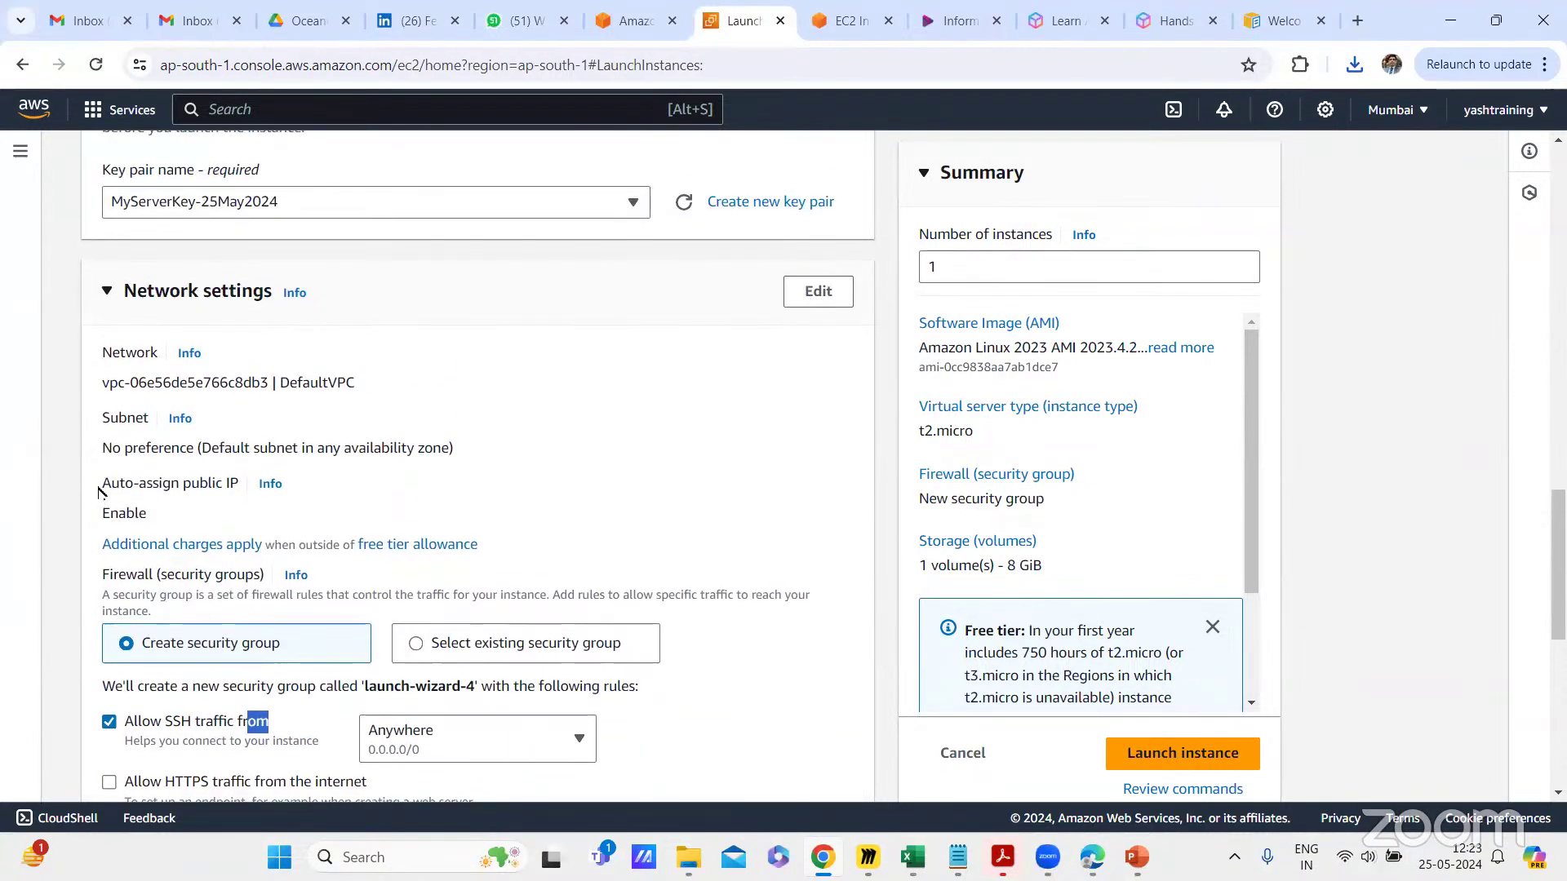
pyautogui.moveTo(101, 484); pyautogui.dragTo(245, 494)
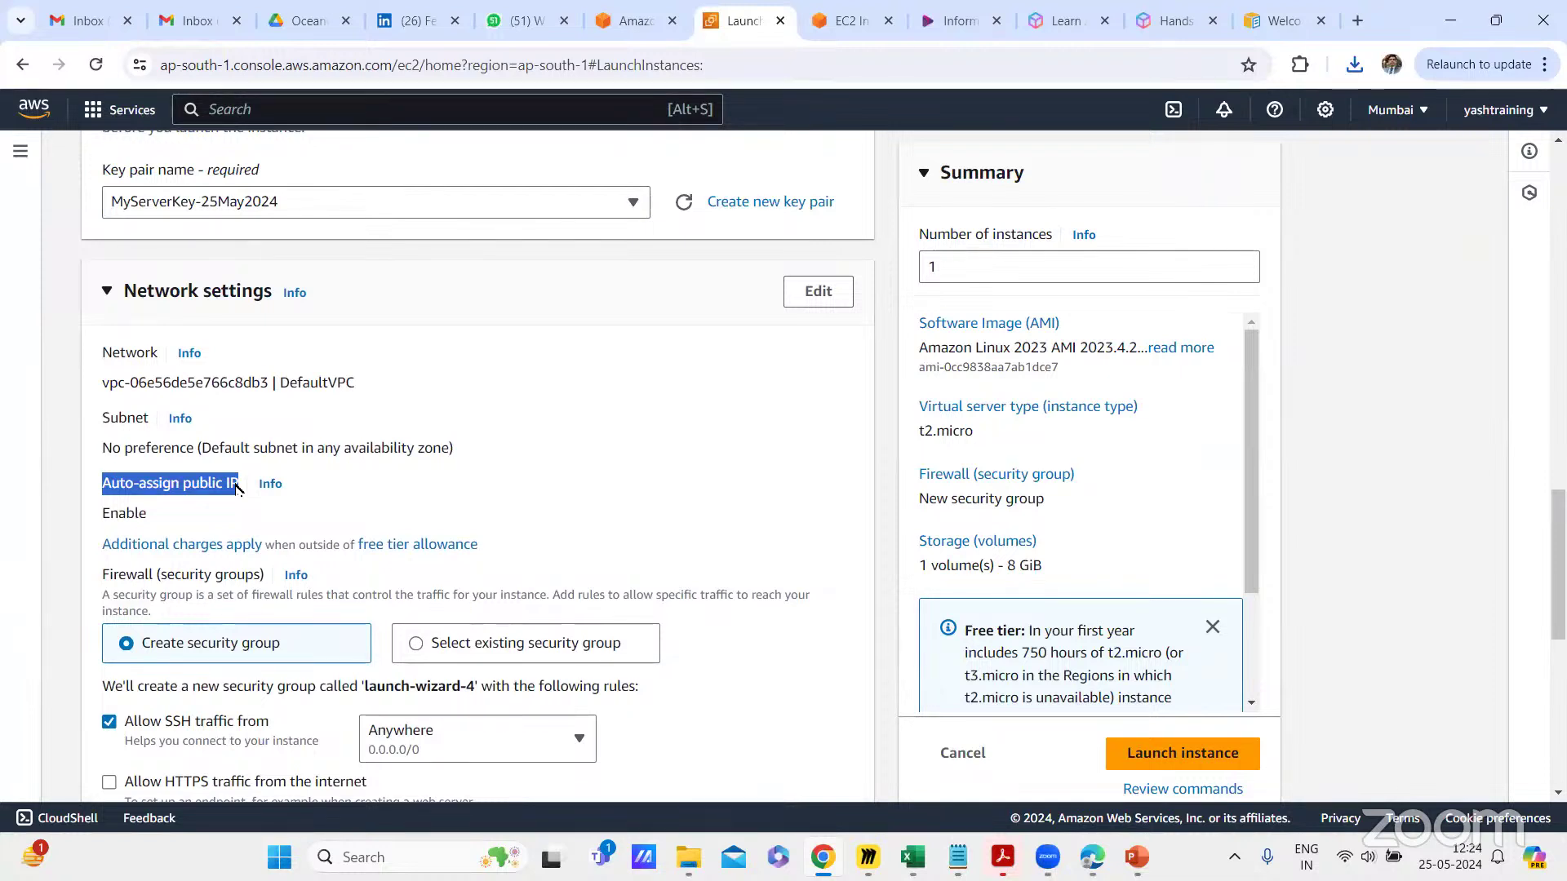
pyautogui.moveTo(161, 514); pyautogui.dragTo(102, 515)
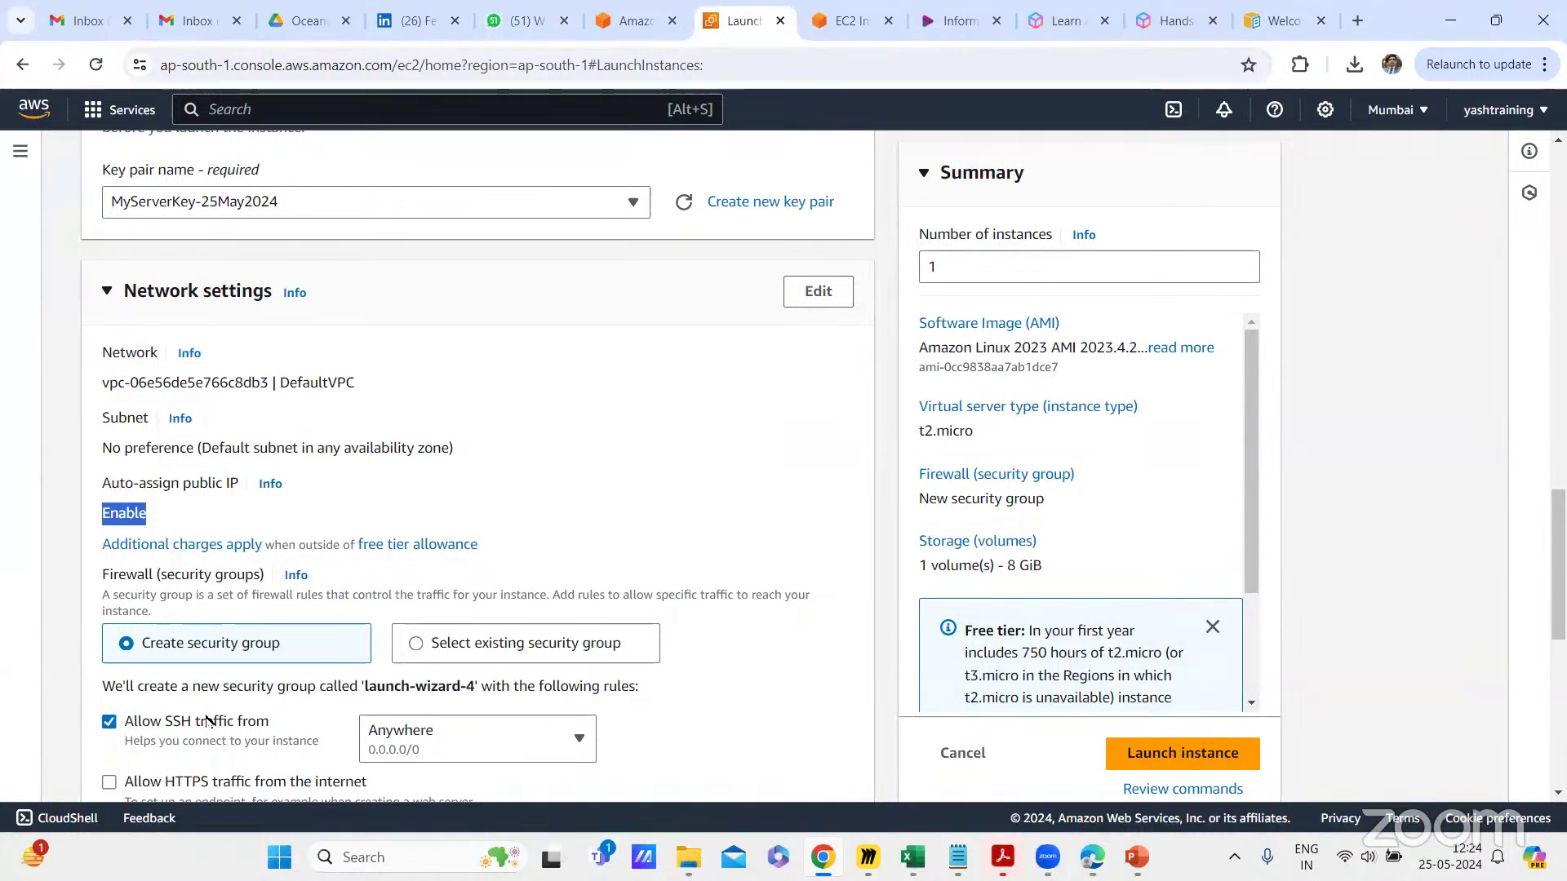
# Step: Check the root volume size in the storage configuration and launch the instance
pyautogui.scroll(-8, 302, 710)
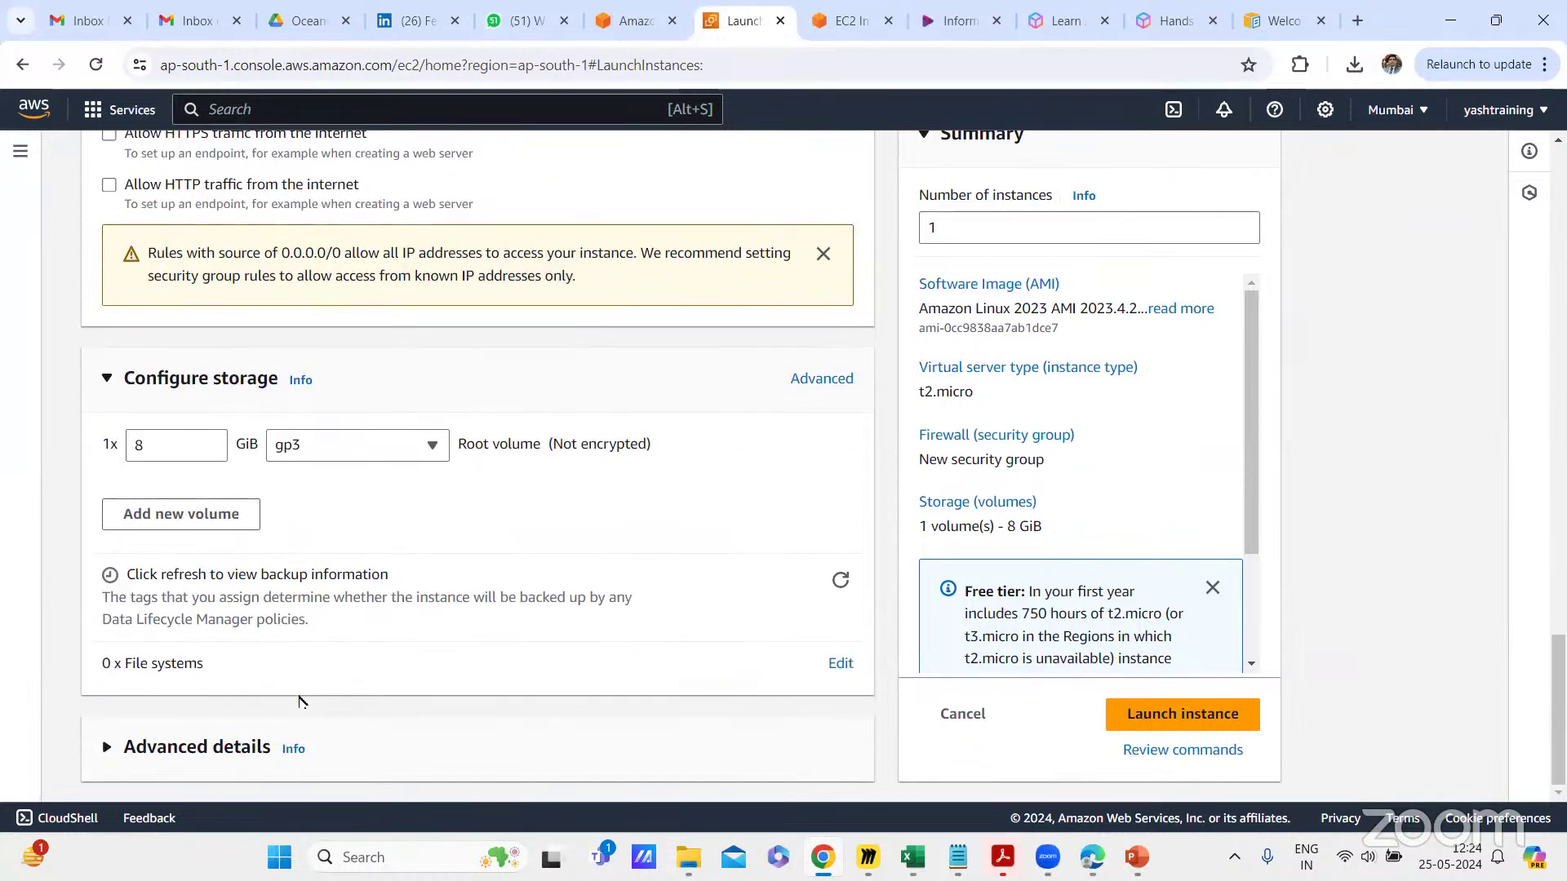
pyautogui.moveTo(148, 447); pyautogui.dragTo(125, 453)
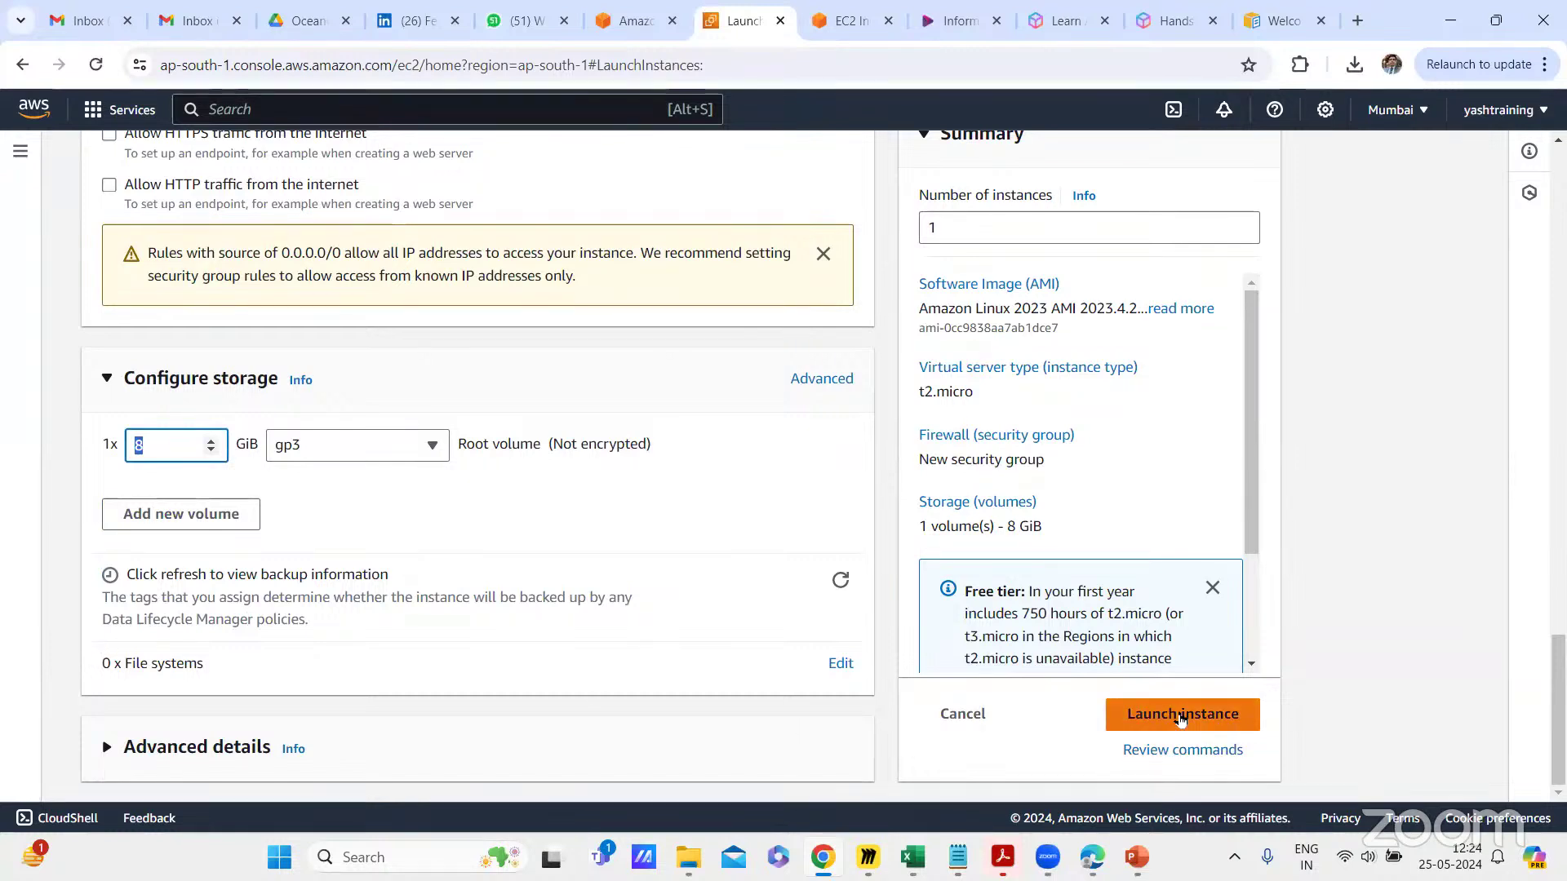
pyautogui.click(1172, 714)
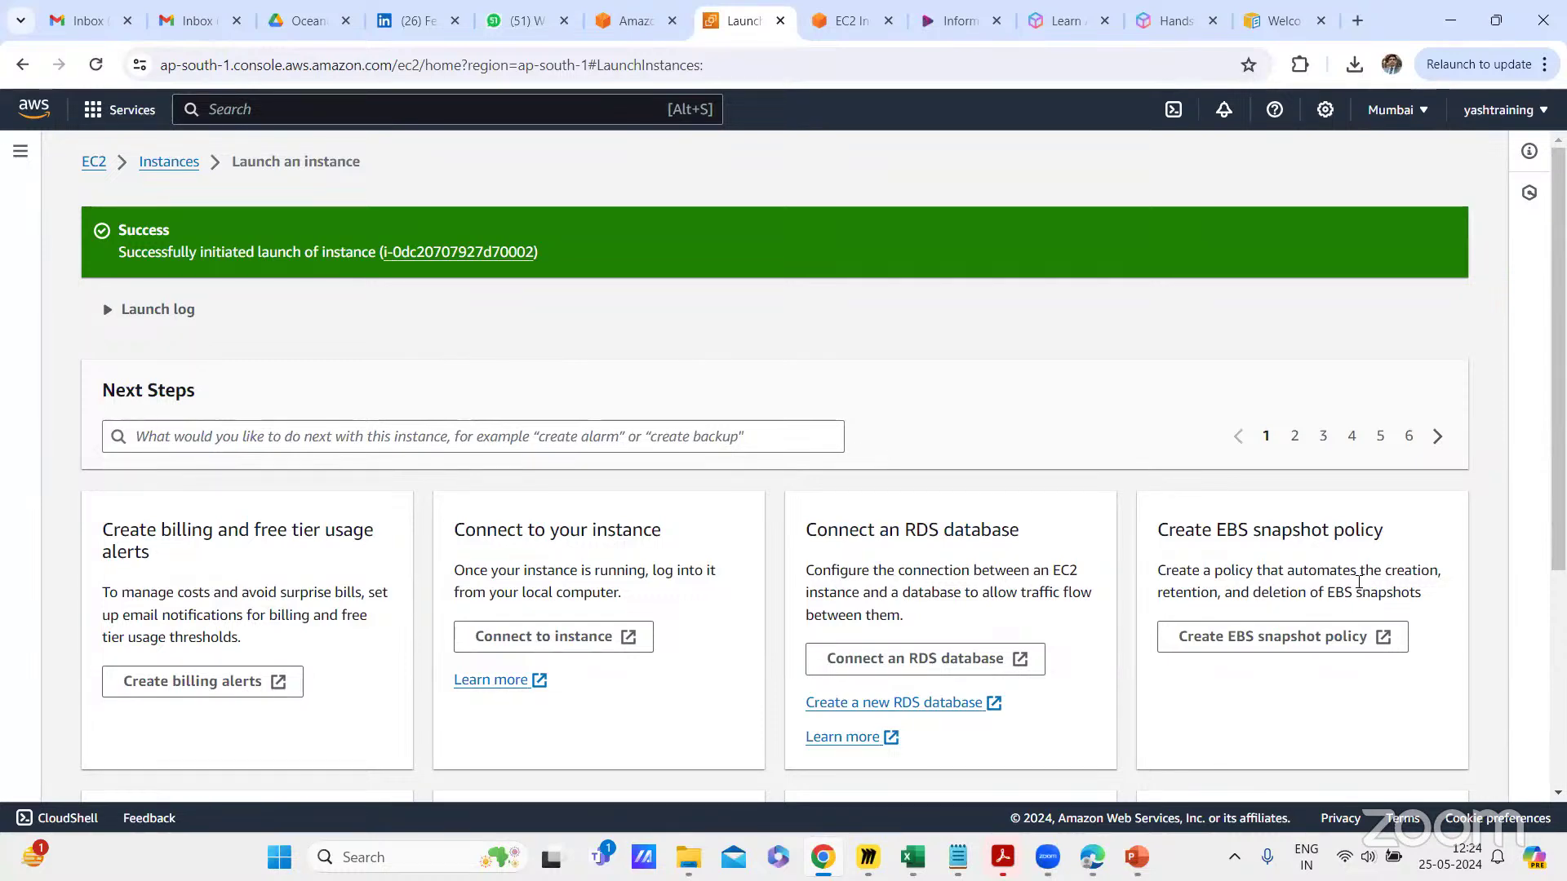
# Step: Show all instances and select Linux-Instance, checking its instance state
pyautogui.scroll(-1, 1066, 551)
pyautogui.scroll(-5, 1066, 552)
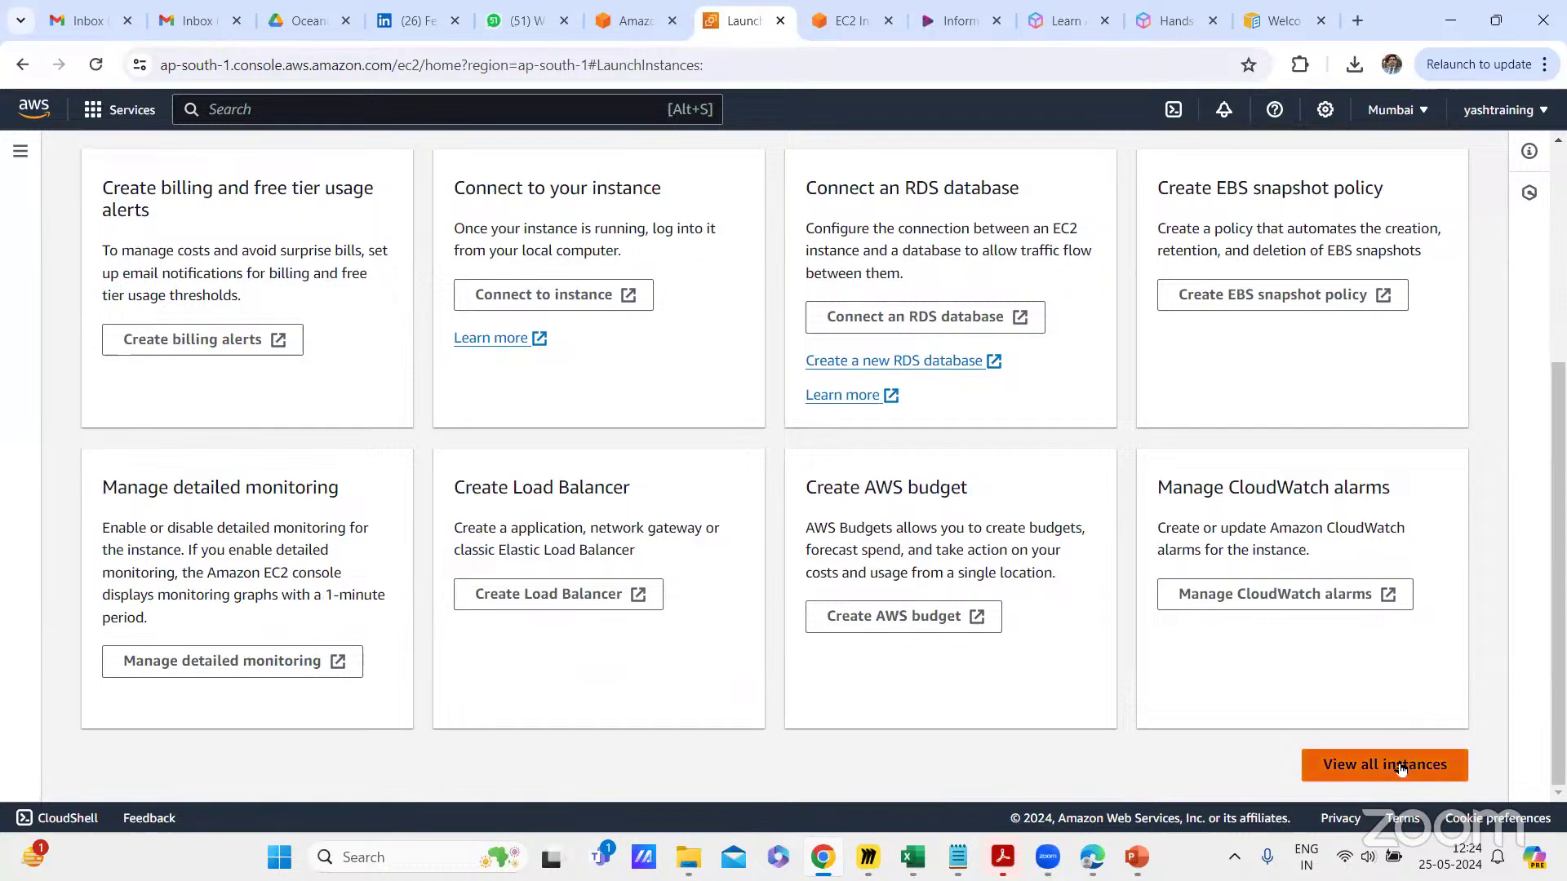
pyautogui.click(1397, 764)
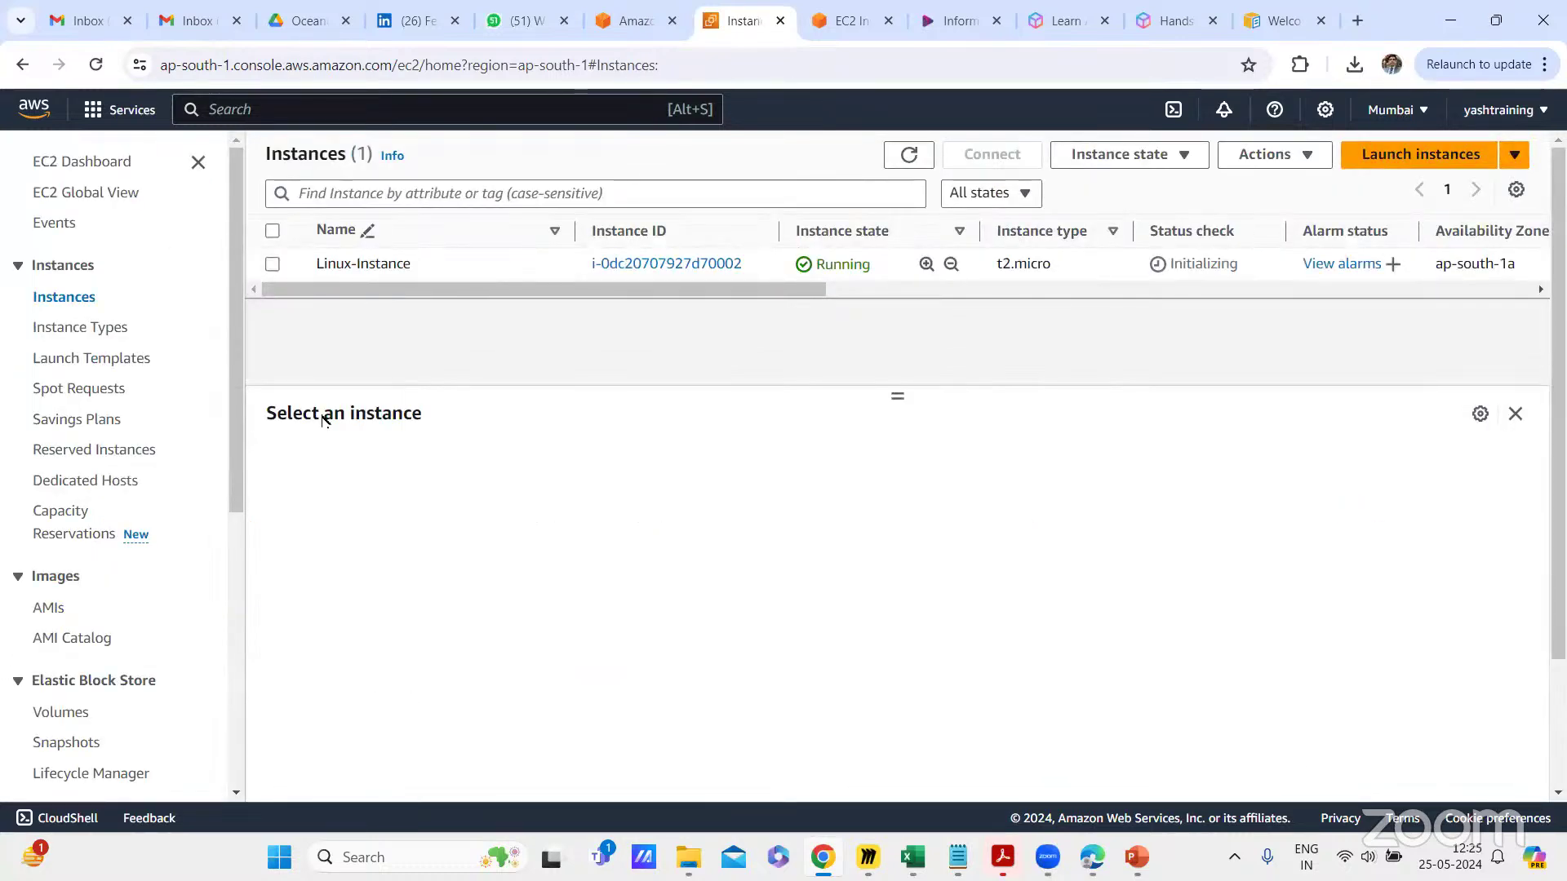
pyautogui.click(272, 263)
pyautogui.moveTo(883, 269); pyautogui.dragTo(815, 270)
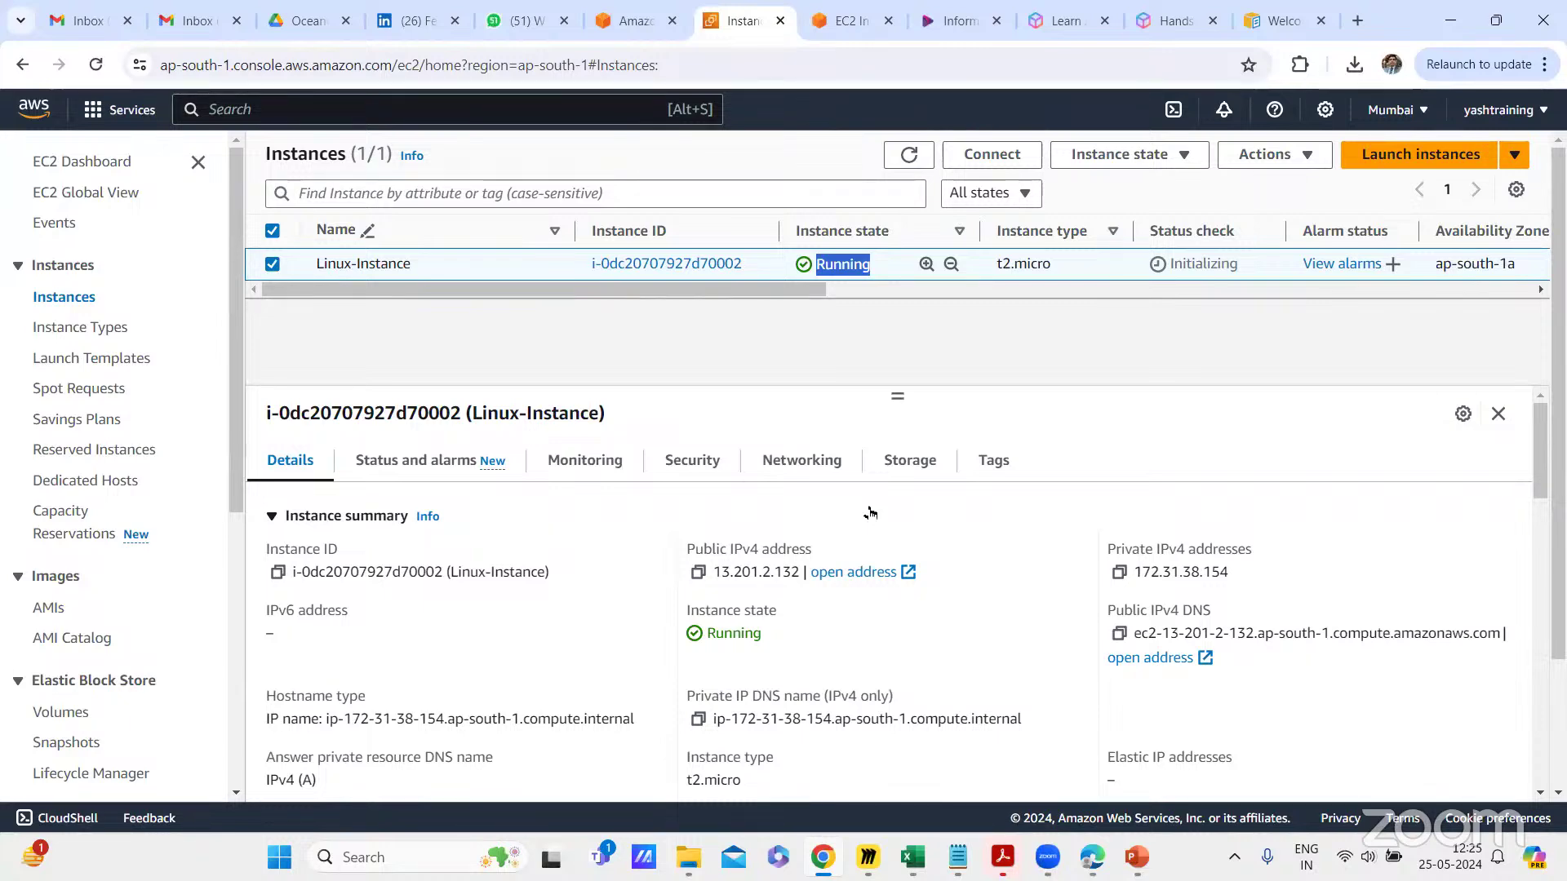
pyautogui.click(271, 269)
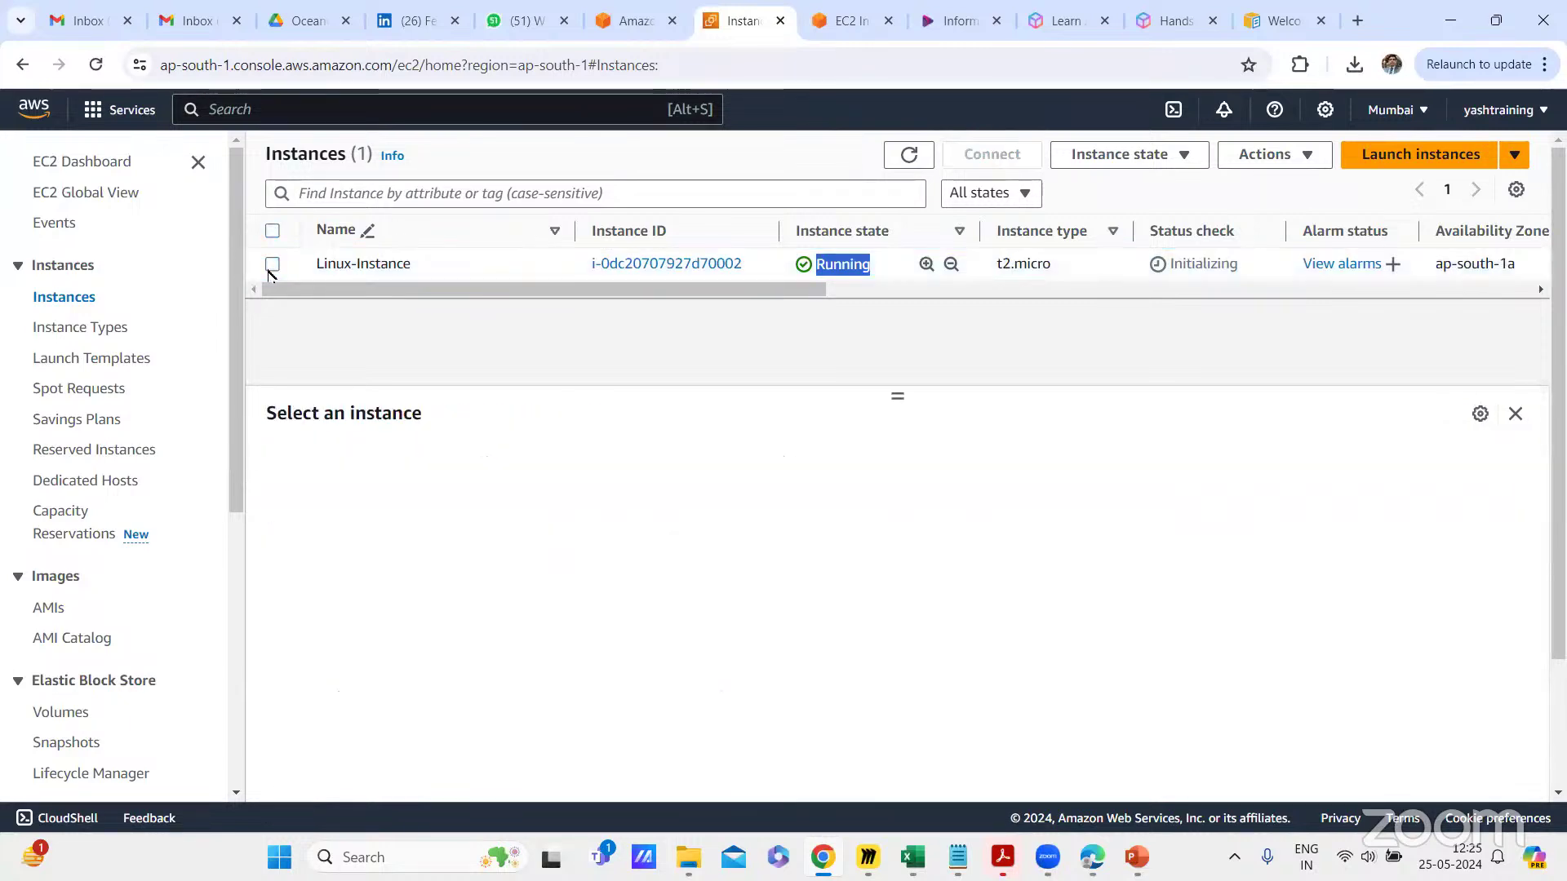
pyautogui.click(272, 270)
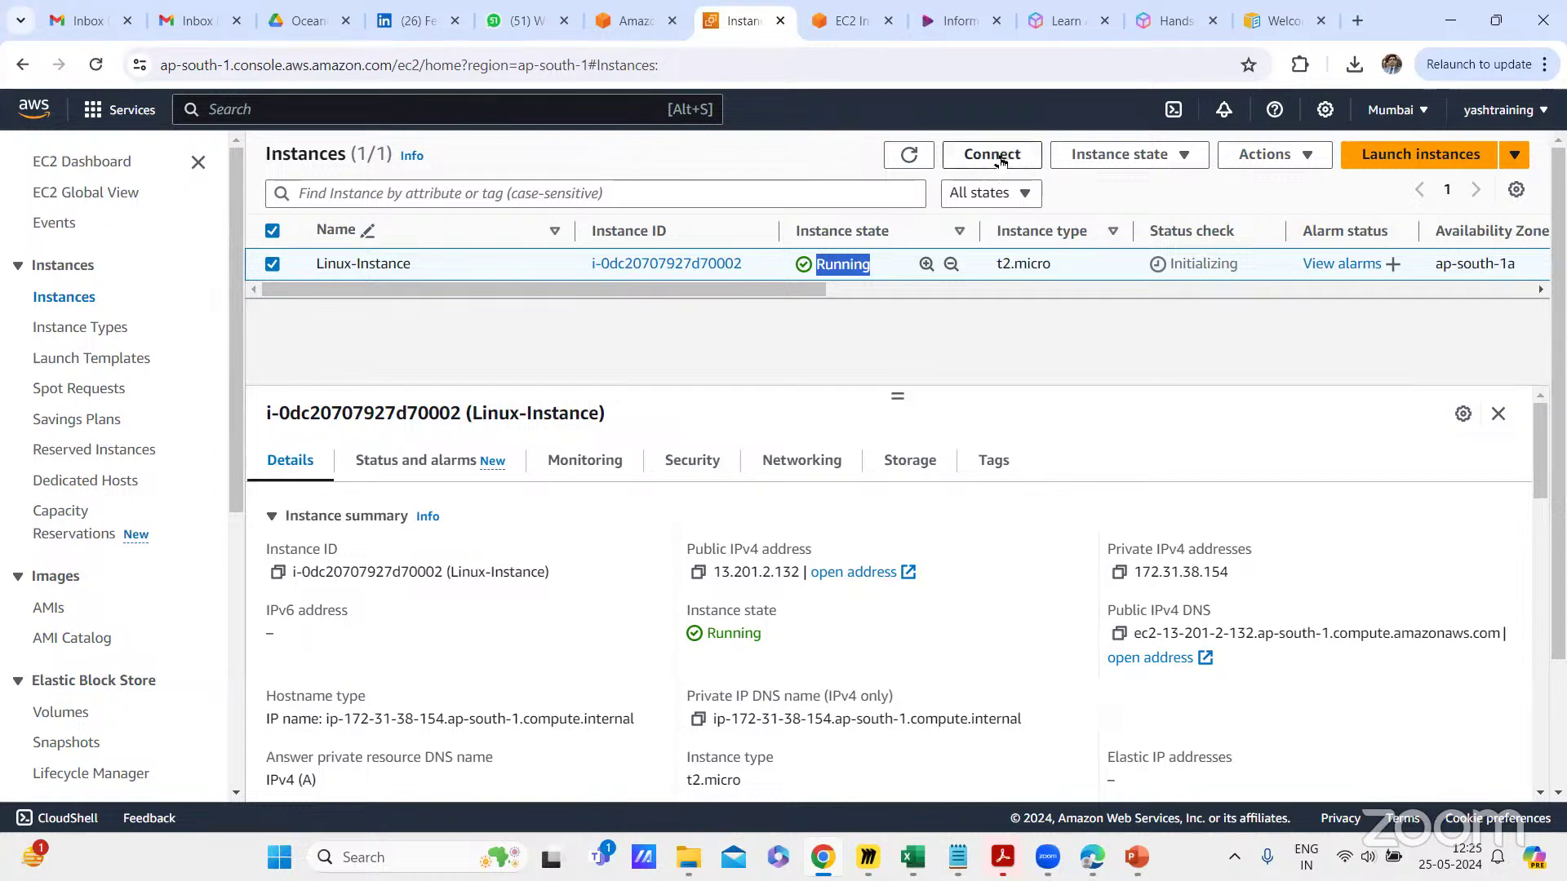
# Step: Connect to Linux-Instance through EC2 Instance Connect with the default username ec2-user
pyautogui.click(998, 157)
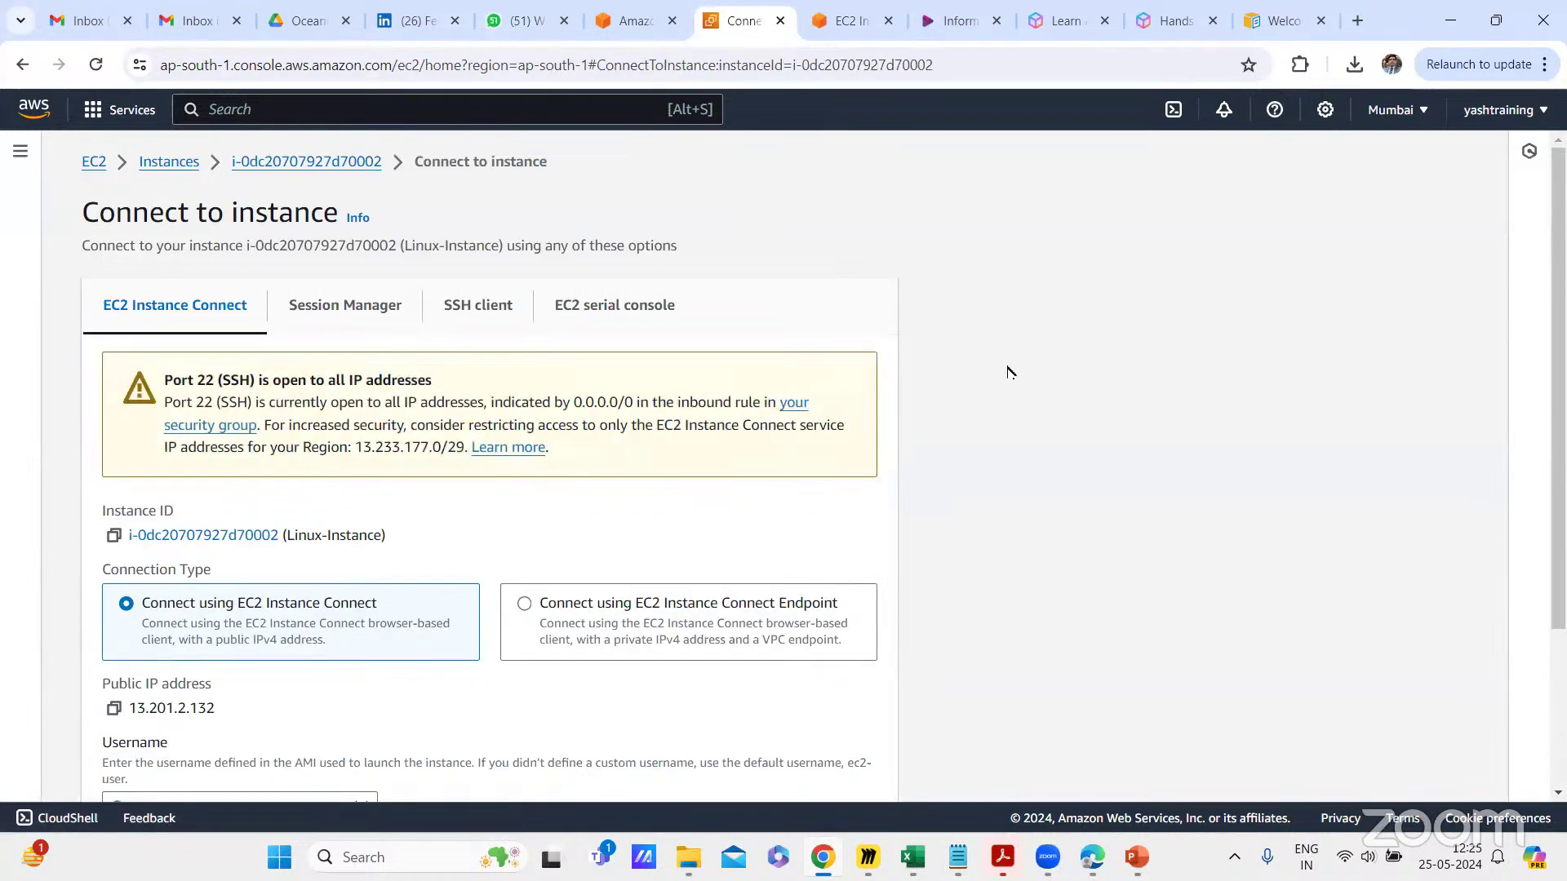
pyautogui.scroll(-1, 1009, 402)
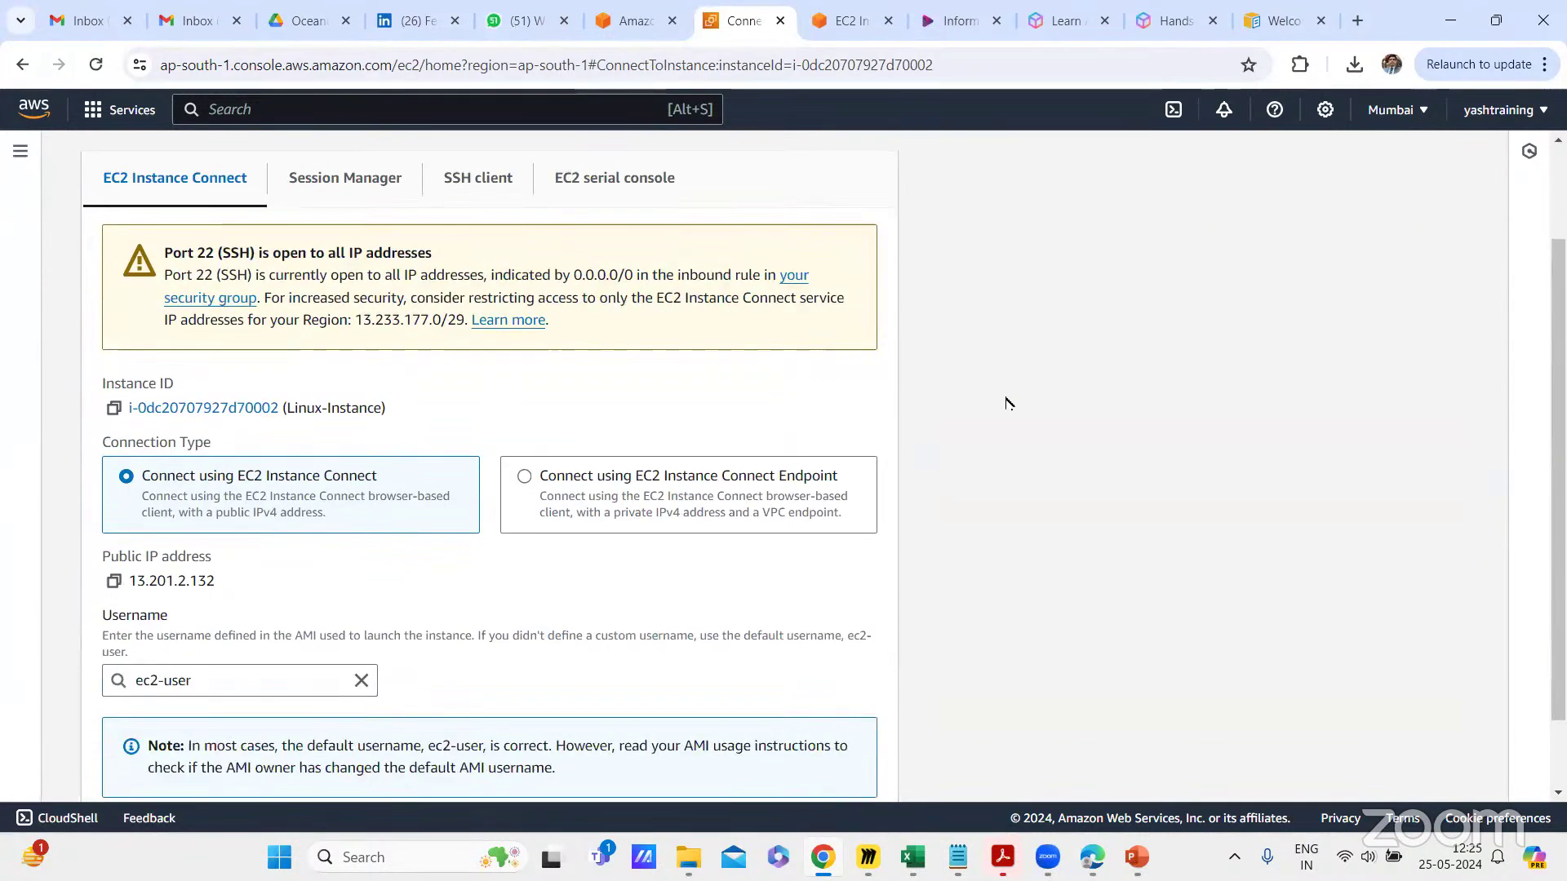
pyautogui.scroll(-1, 1009, 402)
pyautogui.moveTo(216, 492); pyautogui.dragTo(174, 541)
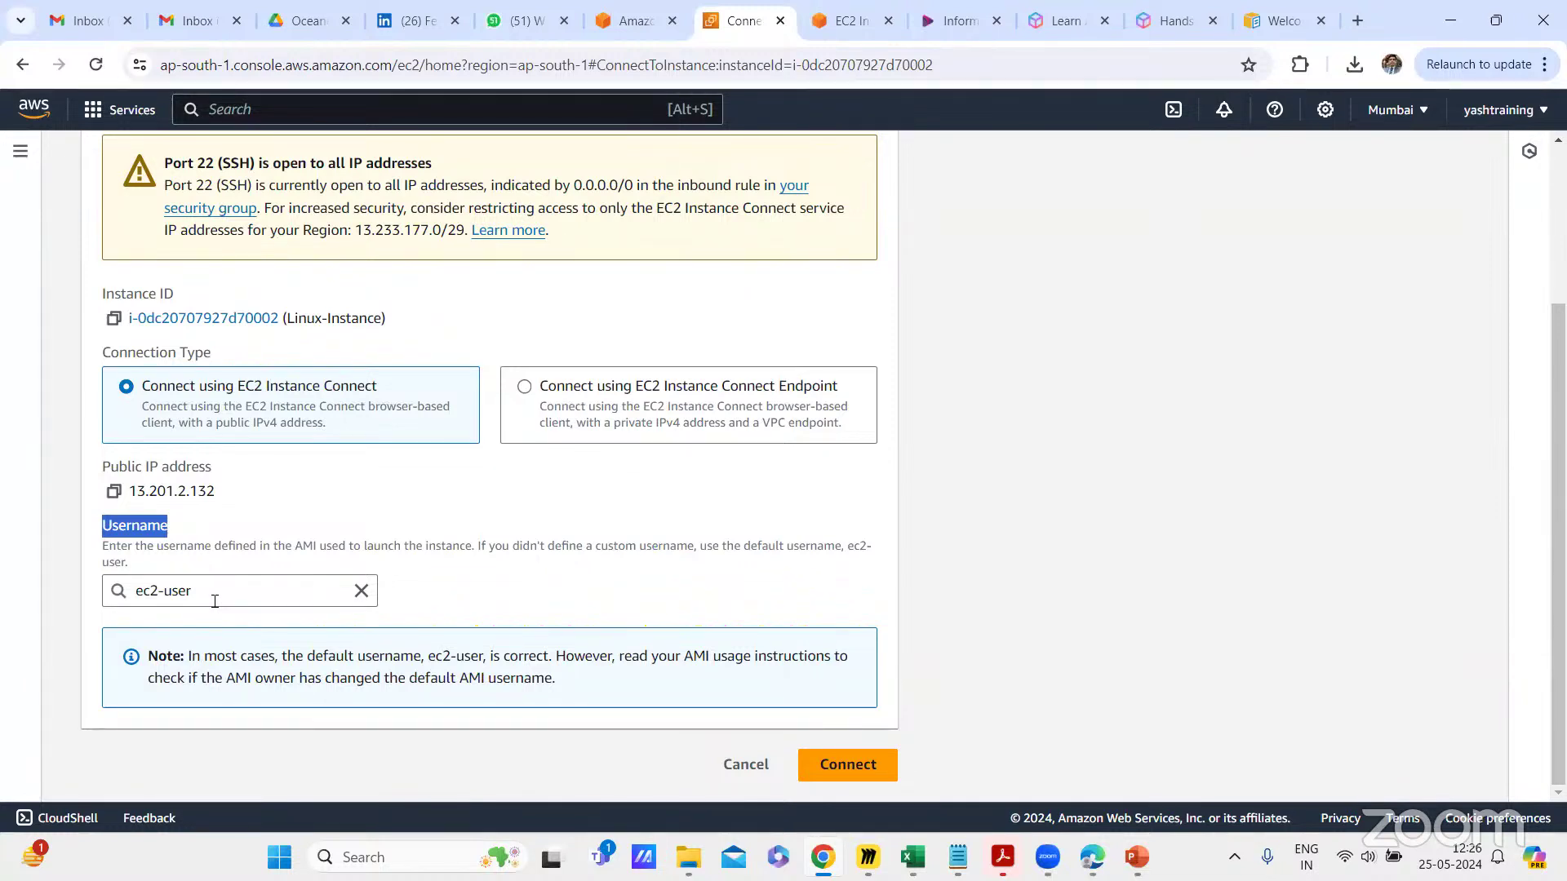
pyautogui.click(890, 764)
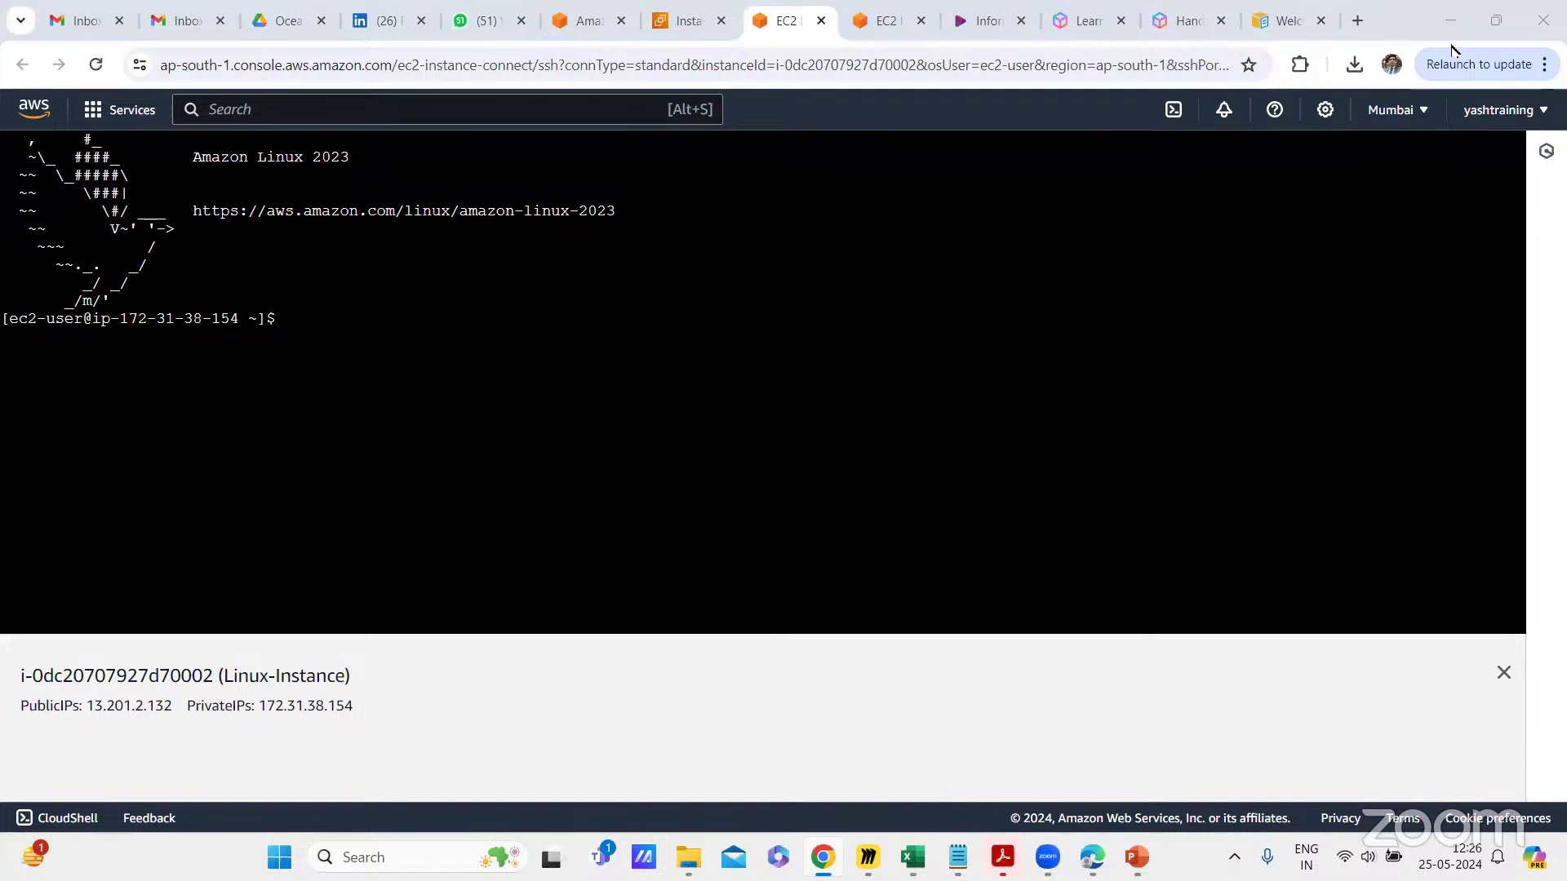
# Step: Close the EC2 Instance Connect session and switch to Miro to examine the MobaXterm connection method in the diagram
pyautogui.click(821, 21)
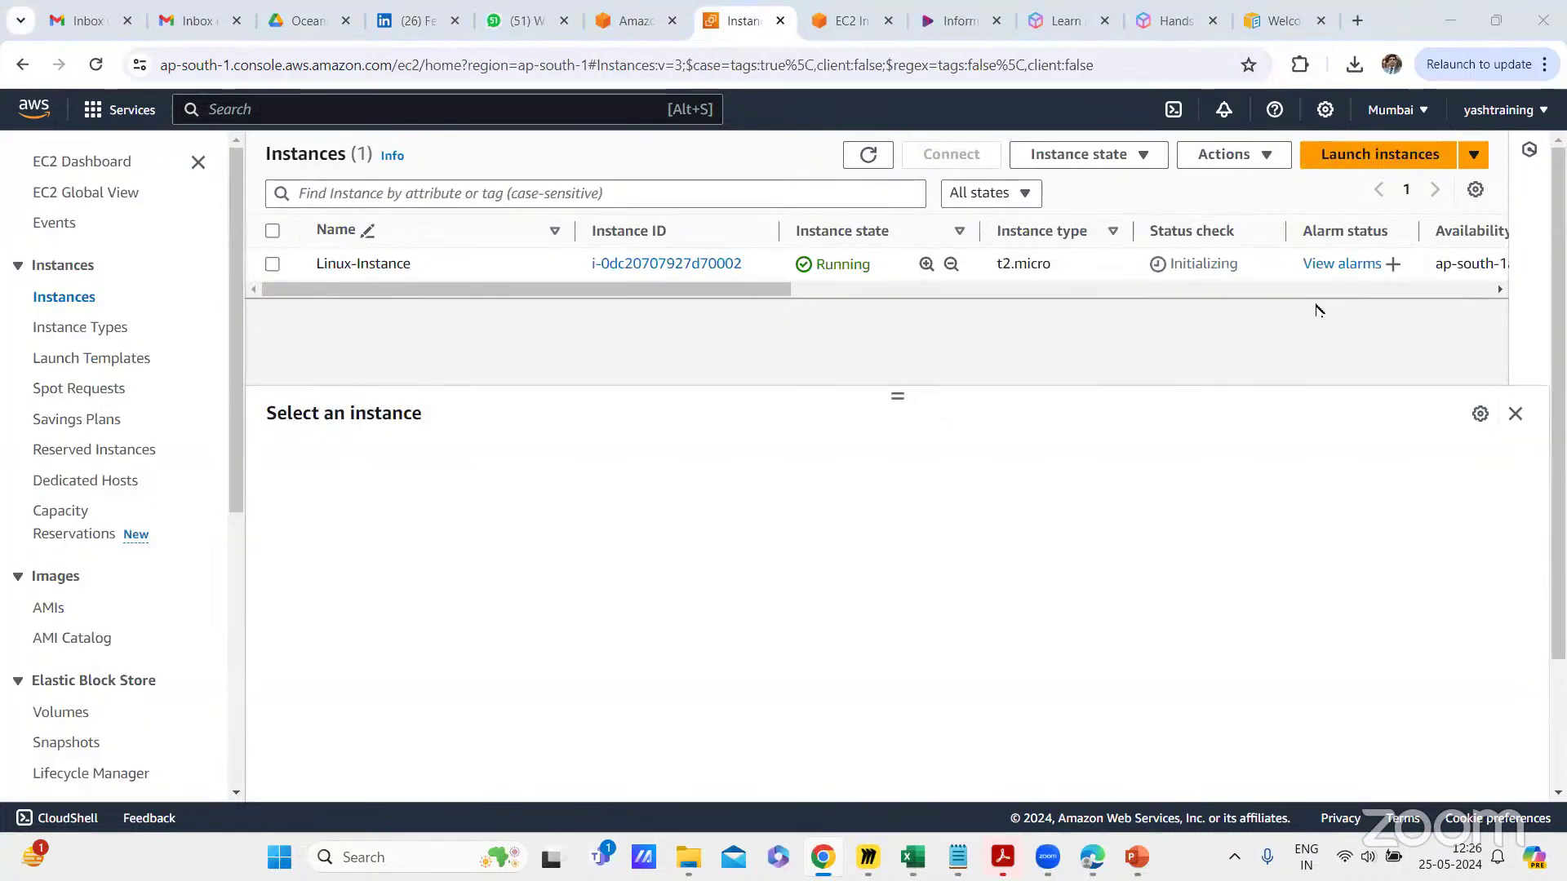
pyautogui.click(868, 857)
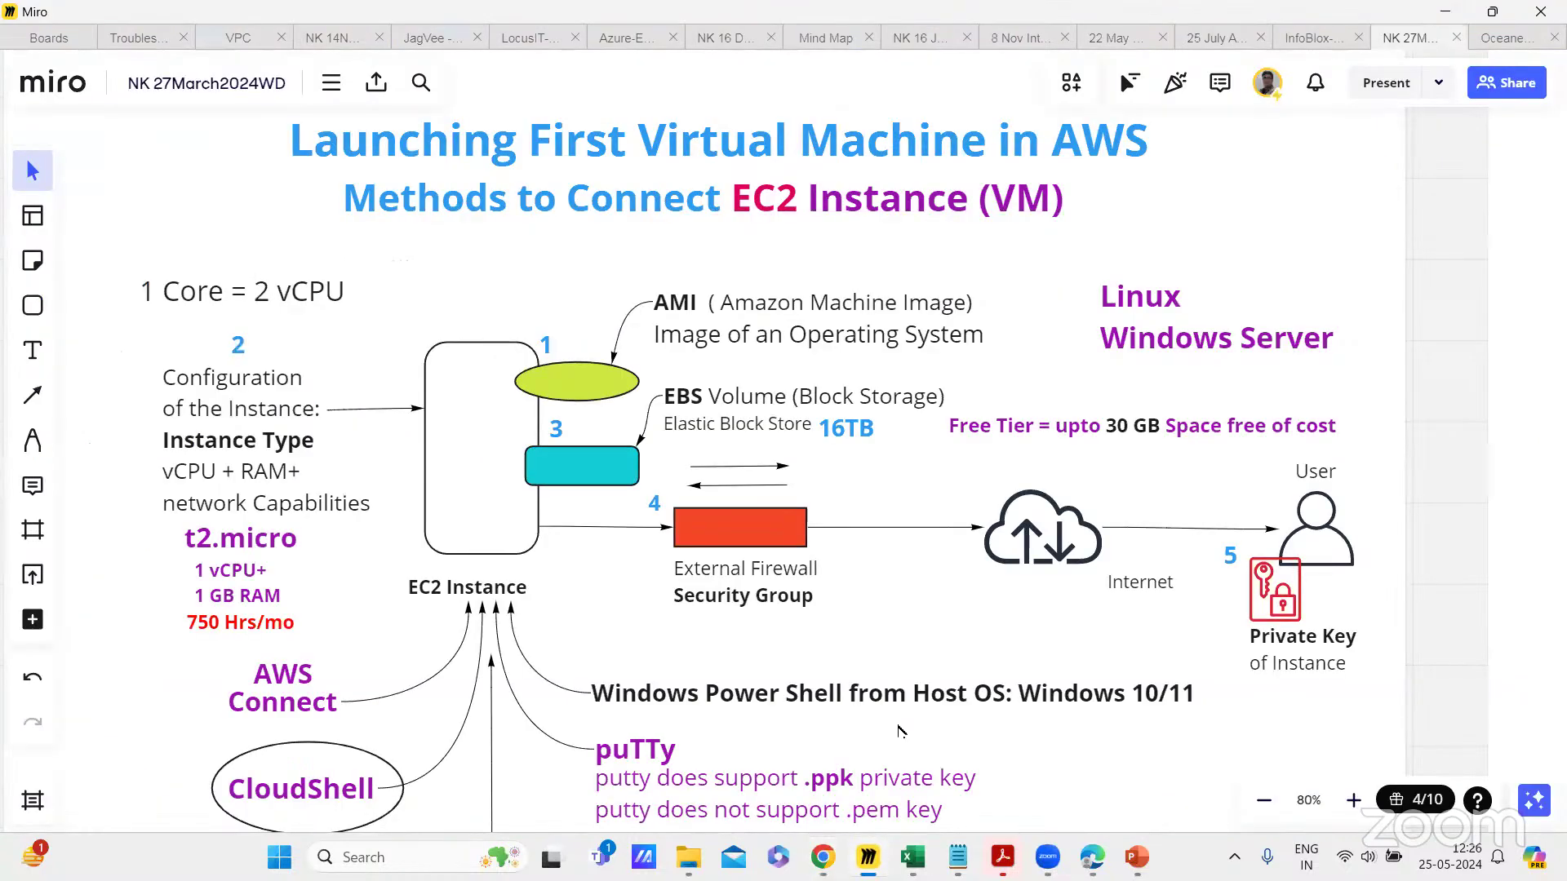
pyautogui.moveTo(936, 637); pyautogui.dragTo(976, 395)
pyautogui.moveTo(579, 650)
pyautogui.mouseDown()
pyautogui.moveTo(571, 616)
pyautogui.moveTo(575, 652)
pyautogui.mouseUp()
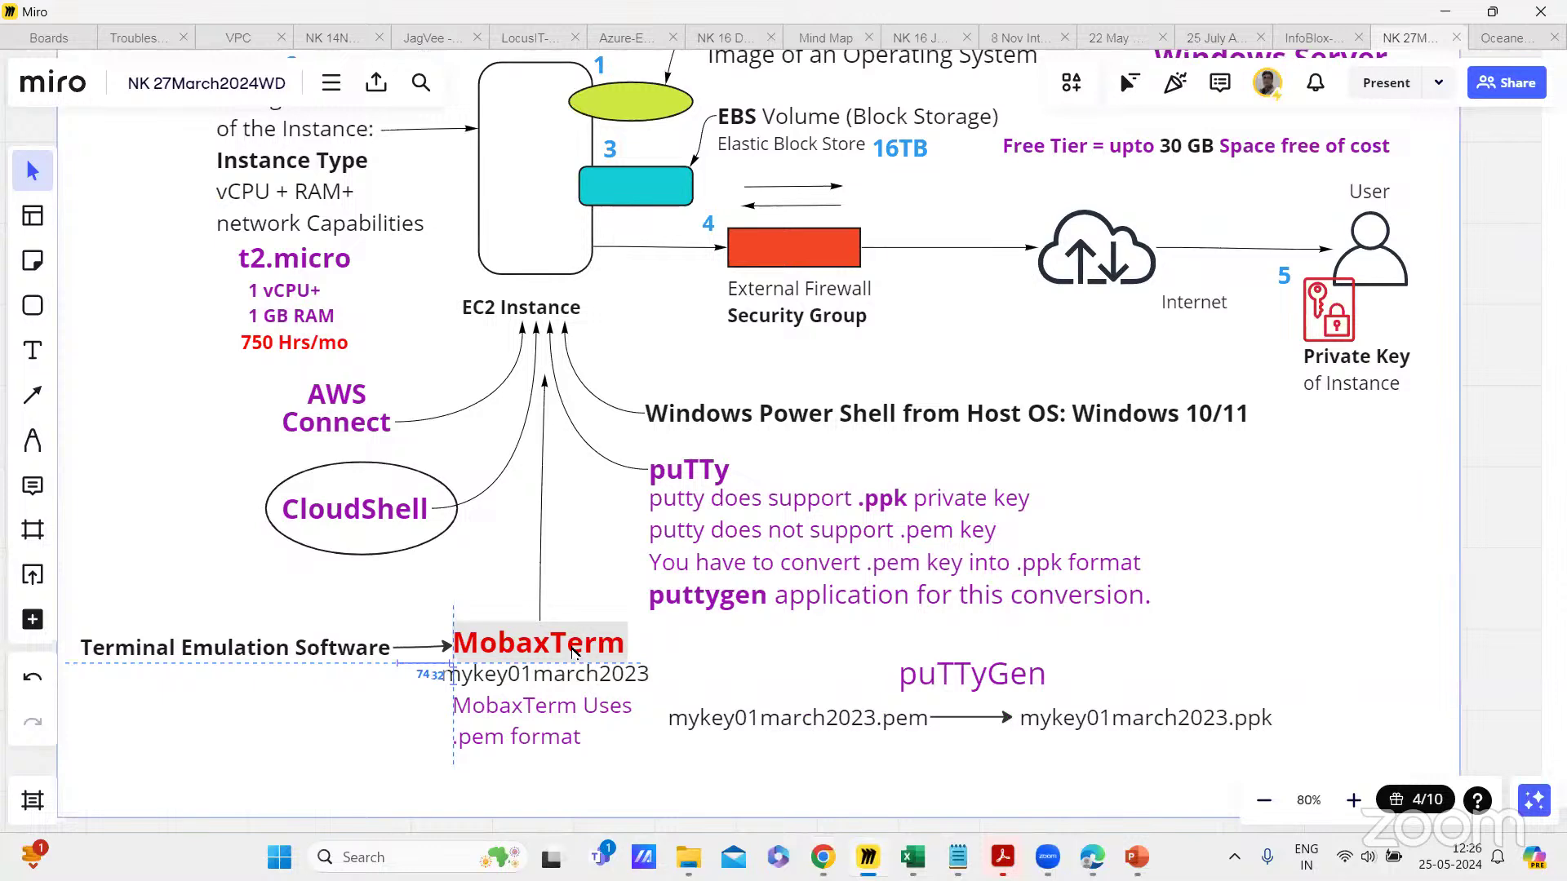
pyautogui.moveTo(573, 650); pyautogui.dragTo(573, 650)
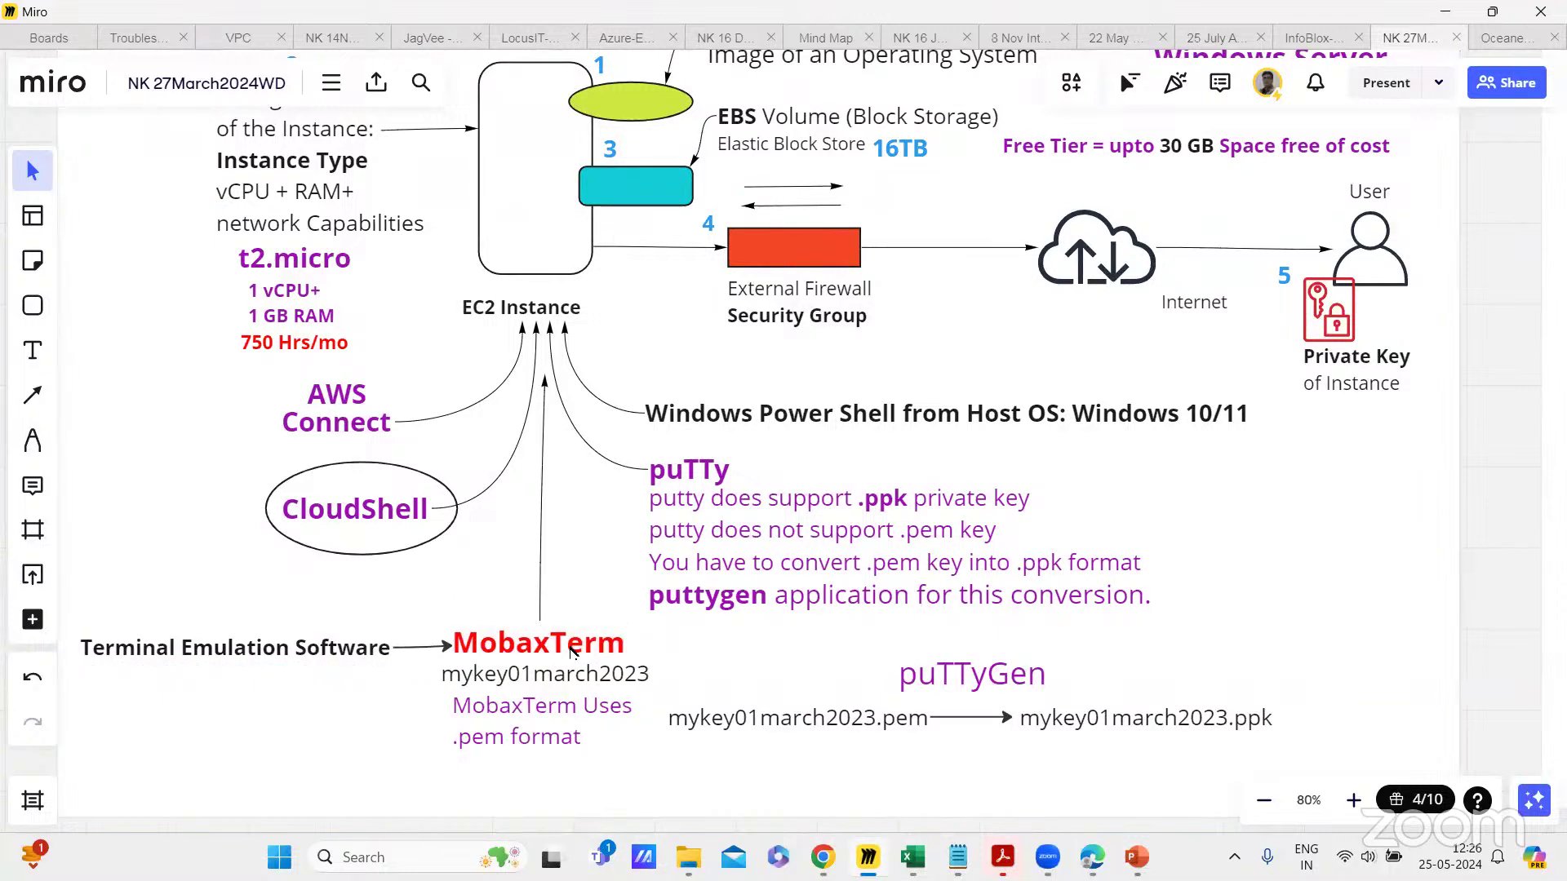
# Step: Switch to Chrome and search the web for "mobaxterm download" from the AWS Documentation page
pyautogui.click(823, 857)
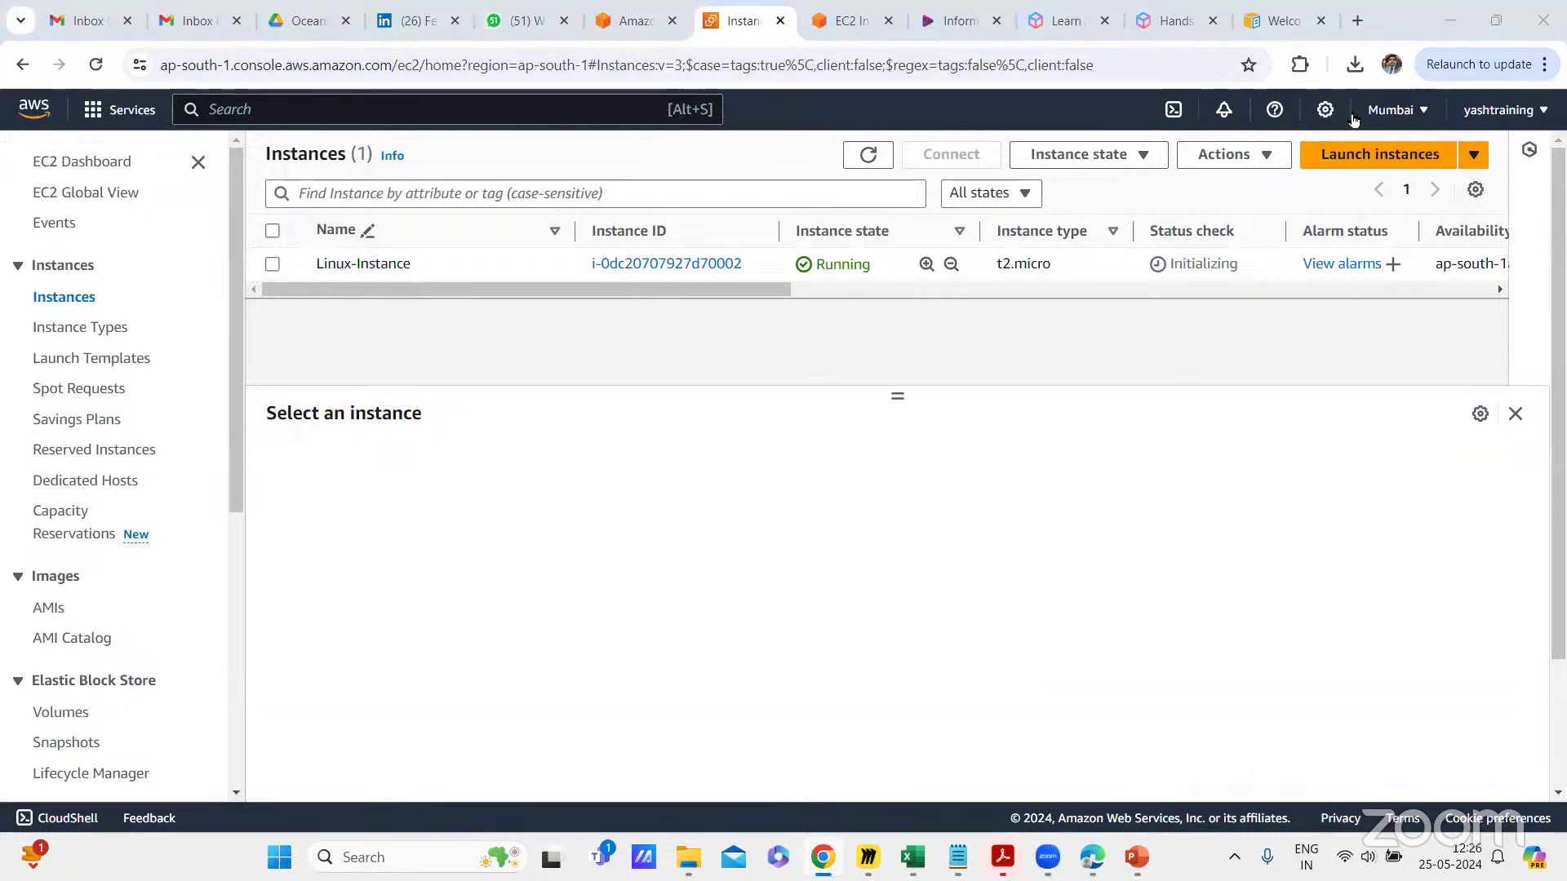
pyautogui.click(1284, 20)
pyautogui.click(687, 65)
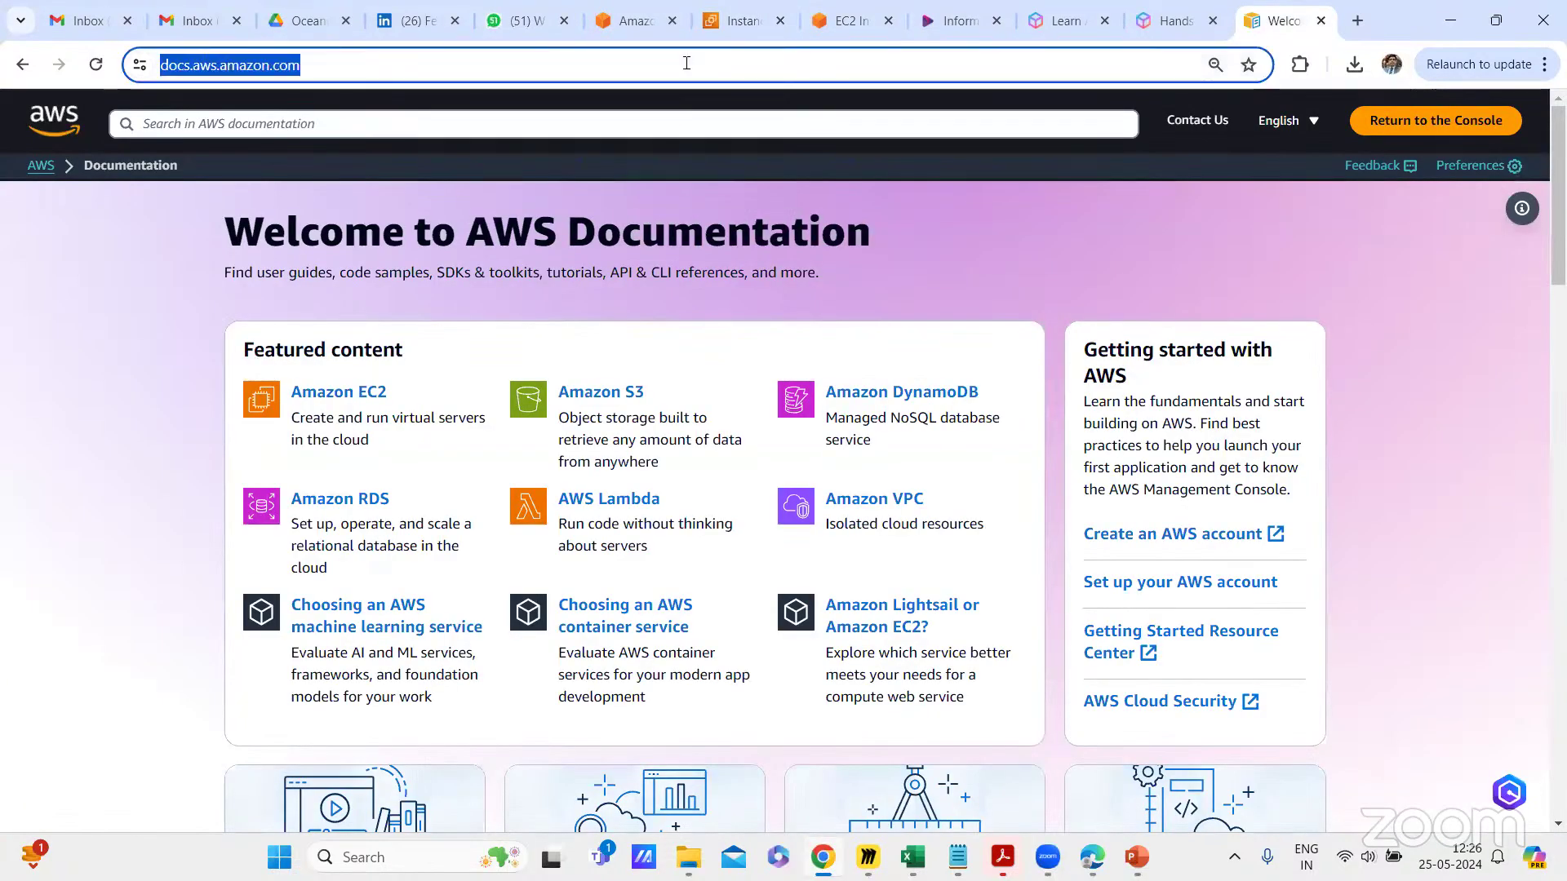
pyautogui.write('mobax')
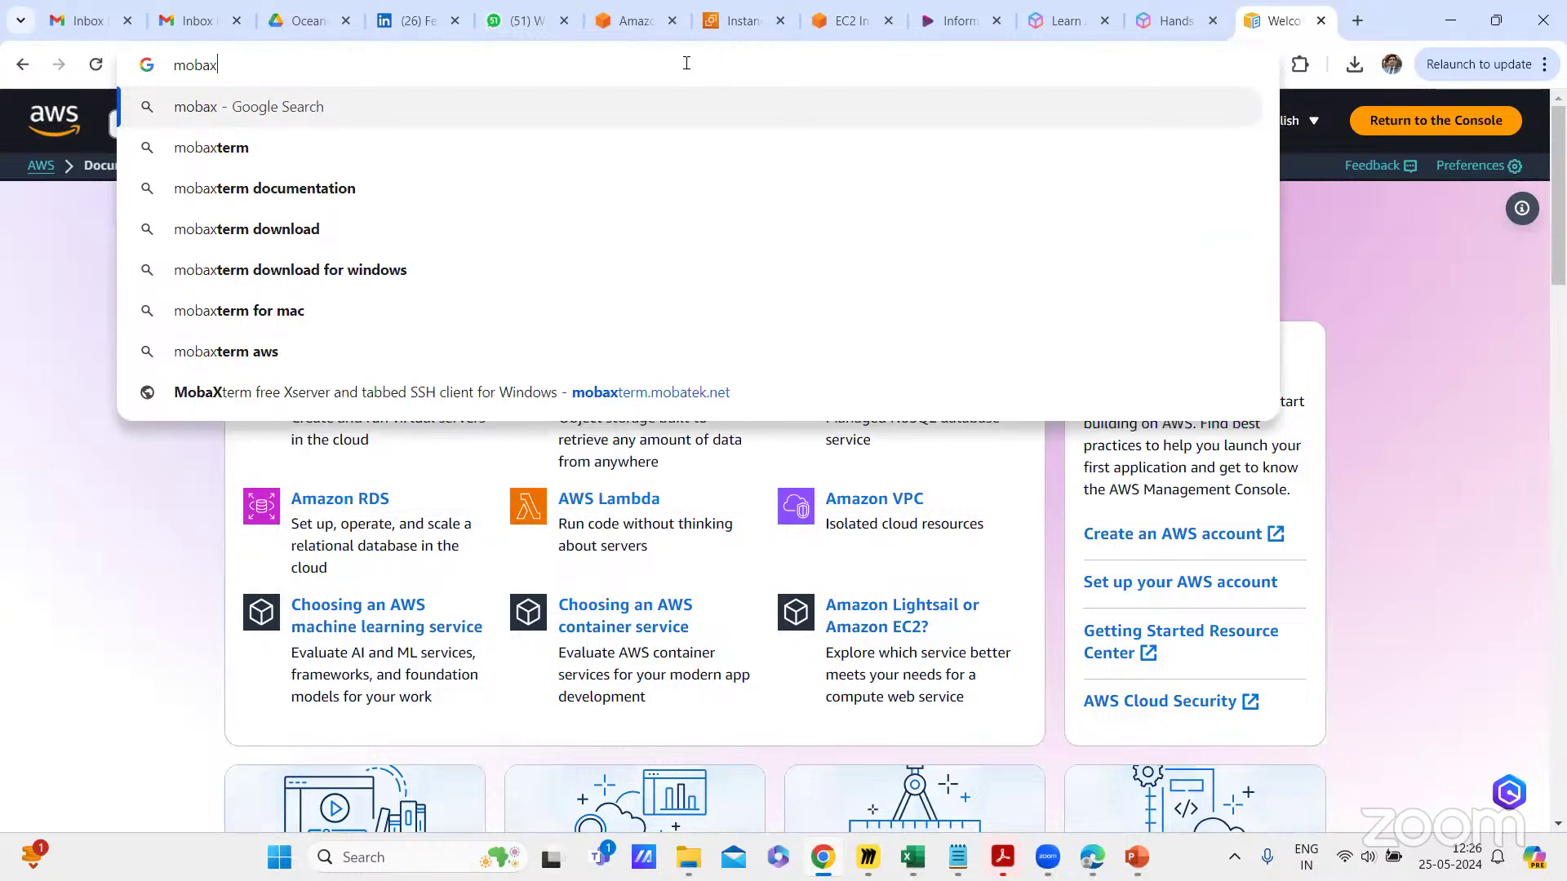
pyautogui.write('term')
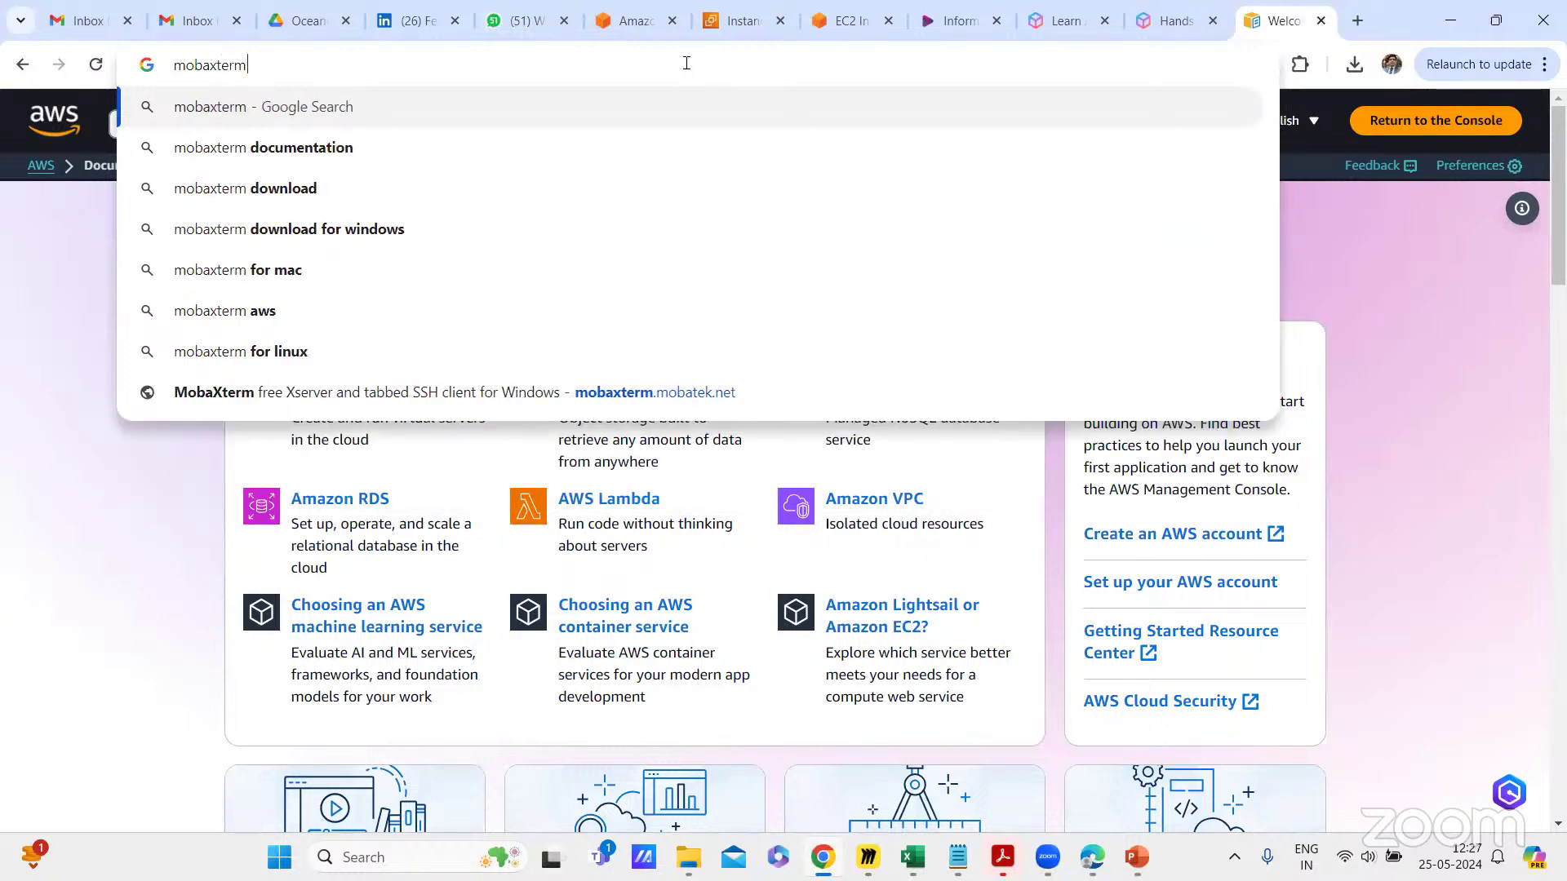
pyautogui.click(639, 196)
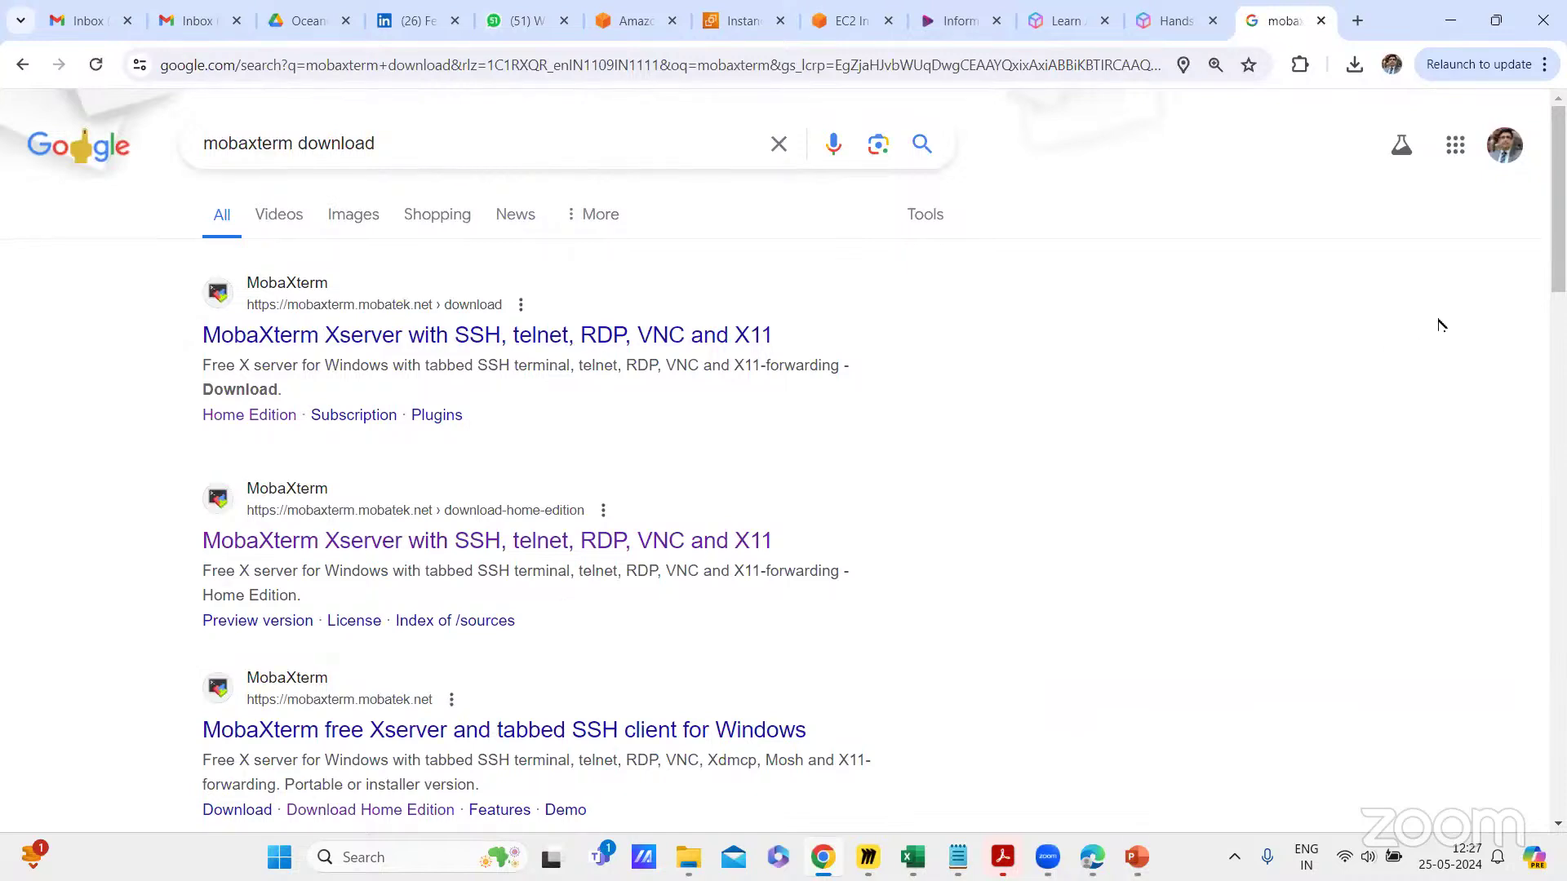
# Step: Open the MobaXterm Home Edition download page and try to download the v24.1 Portable edition
pyautogui.click(452, 543)
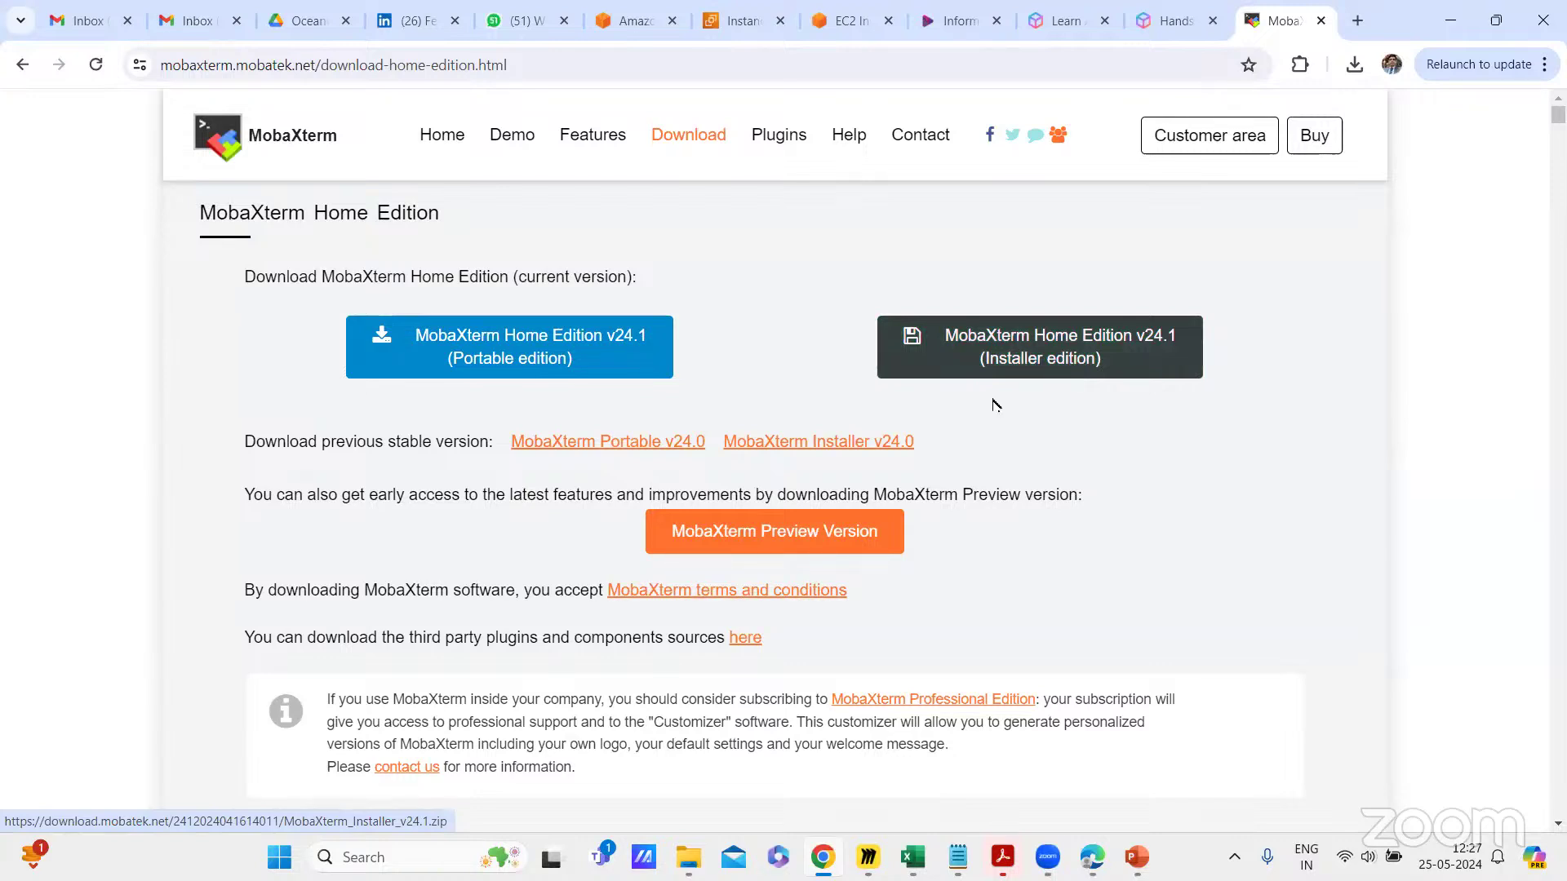
pyautogui.click(505, 359)
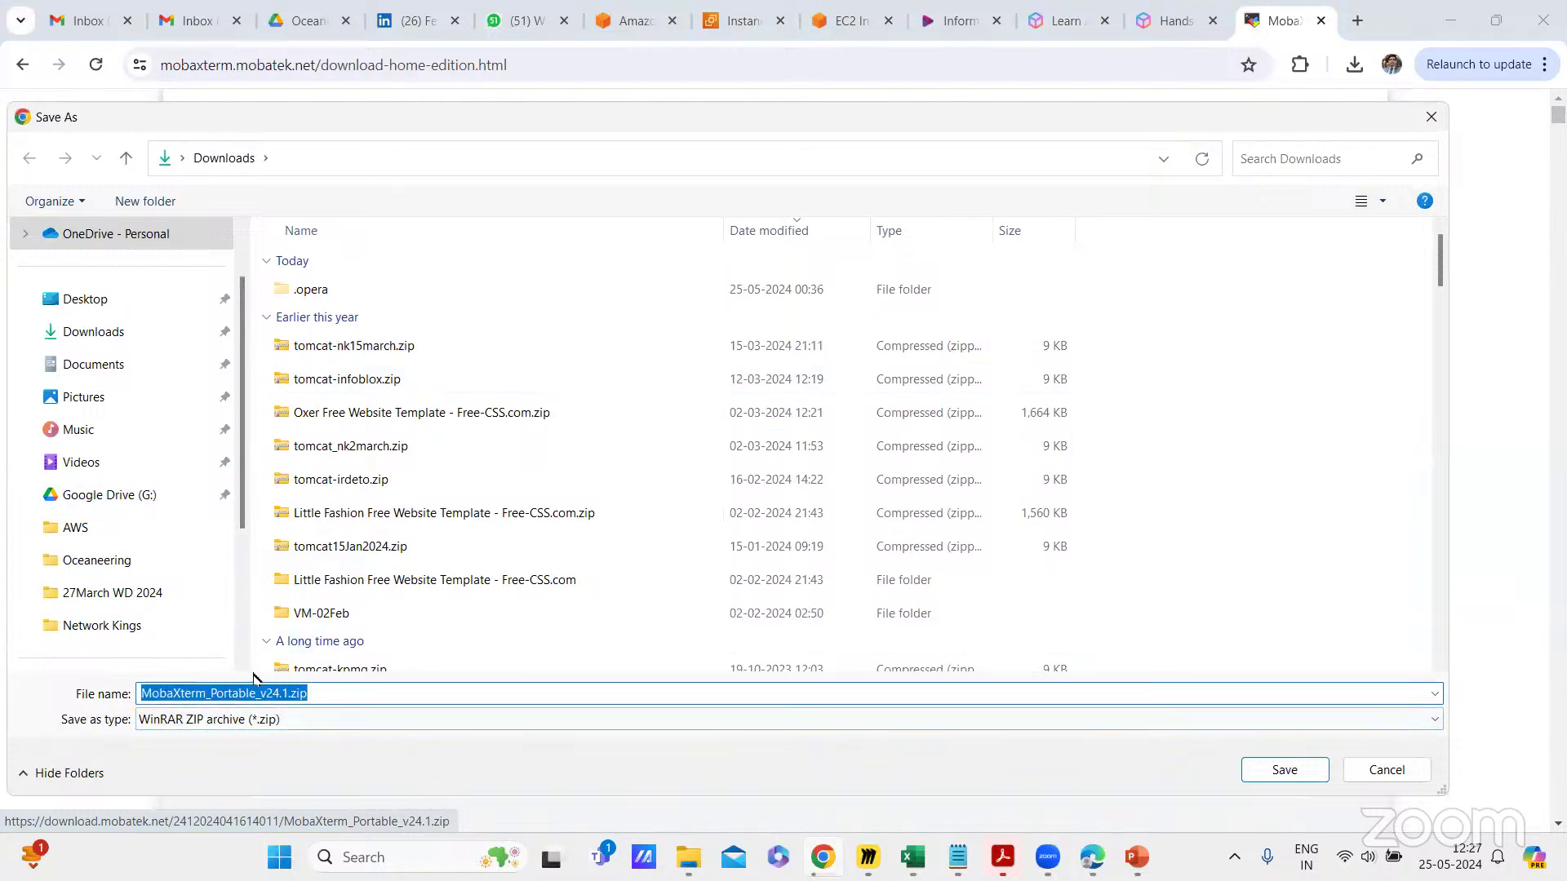
pyautogui.click(1387, 769)
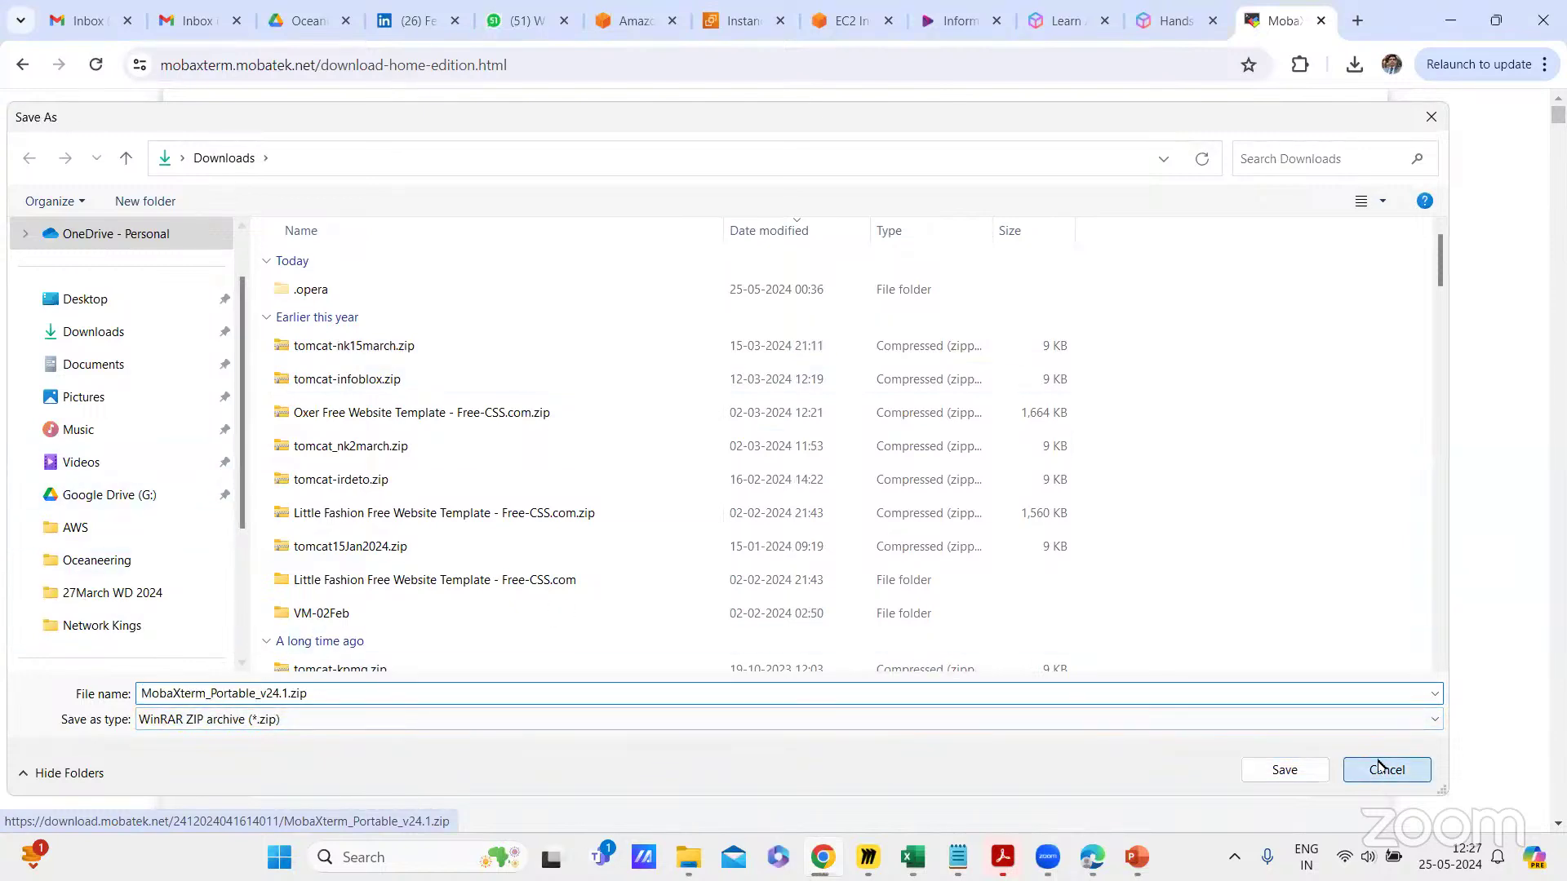
# Step: Switch to File Explorer and open the MobaXterm_Portable_v23.4 folder inside MobaxTerm on the C: drive
pyautogui.click(688, 857)
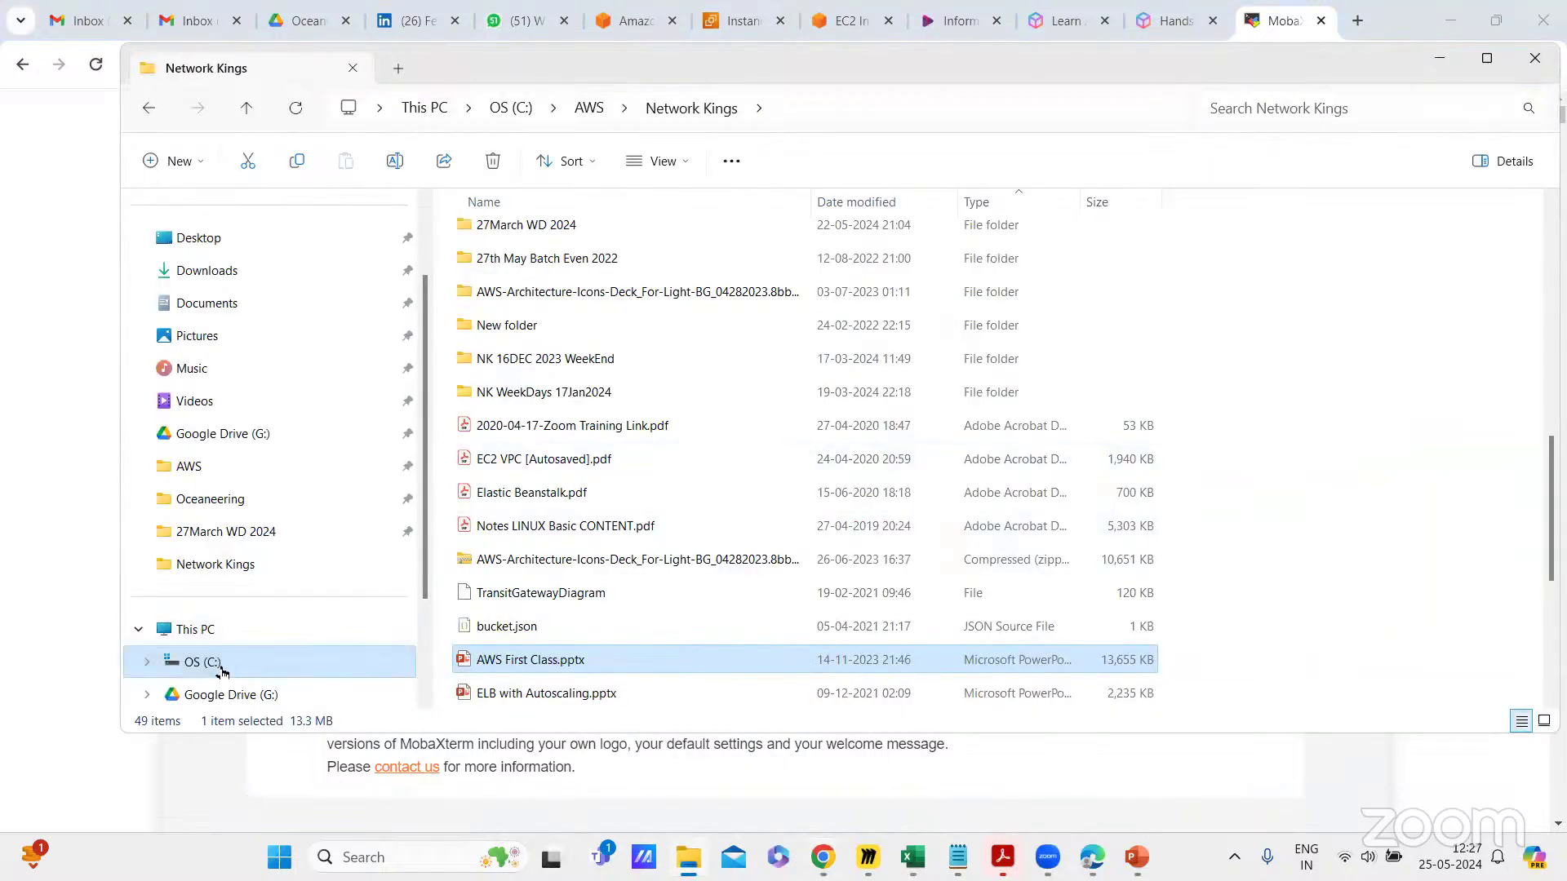
pyautogui.click(196, 661)
pyautogui.scroll(-2, 651, 500)
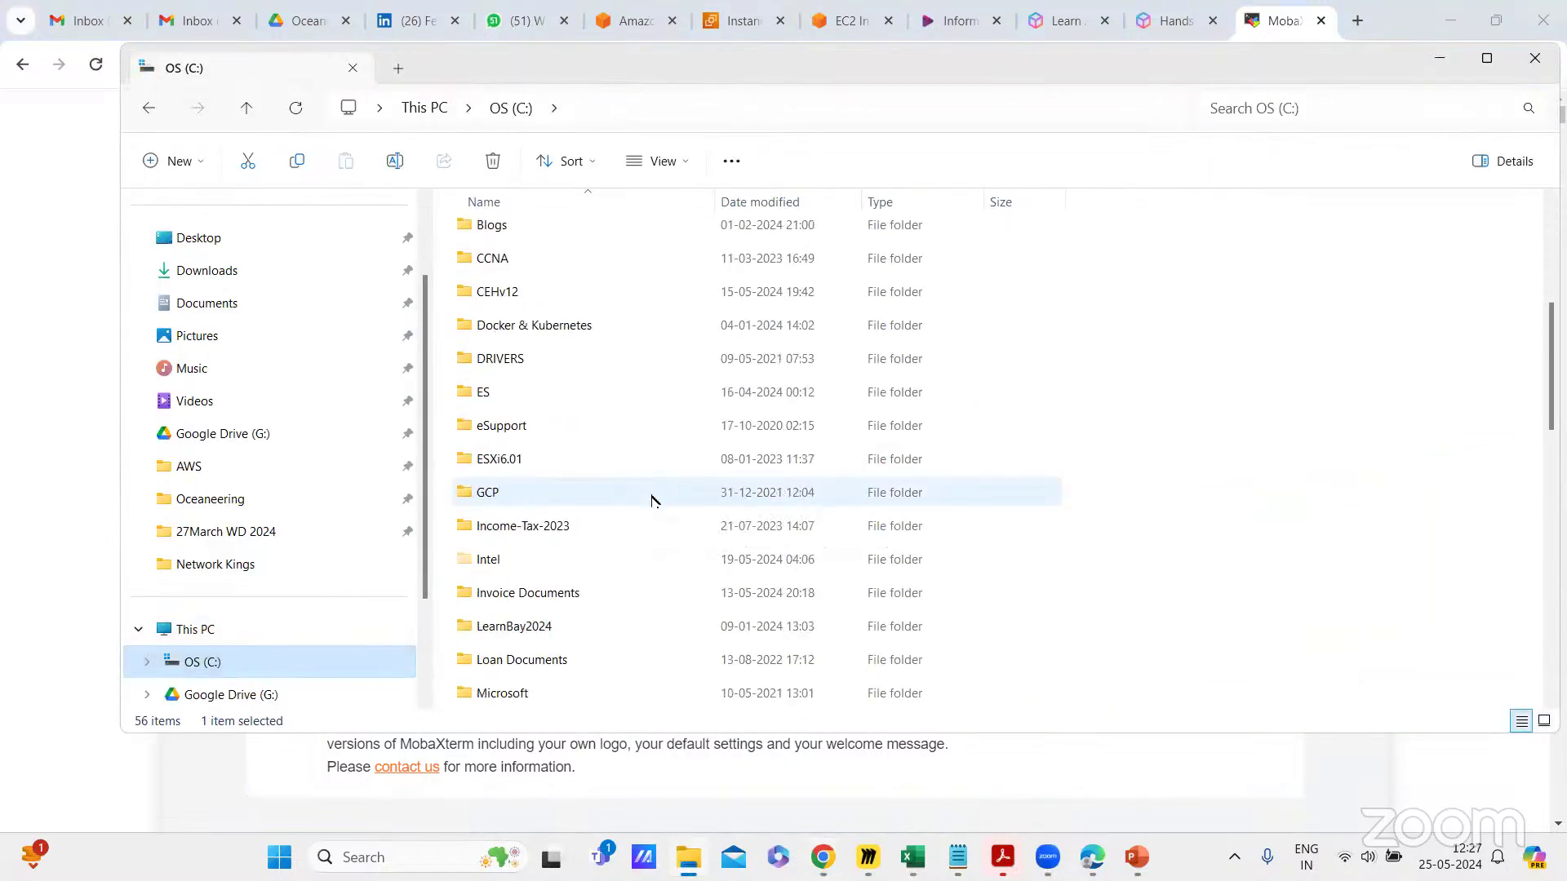
pyautogui.scroll(-1, 651, 500)
pyautogui.scroll(-1, 653, 500)
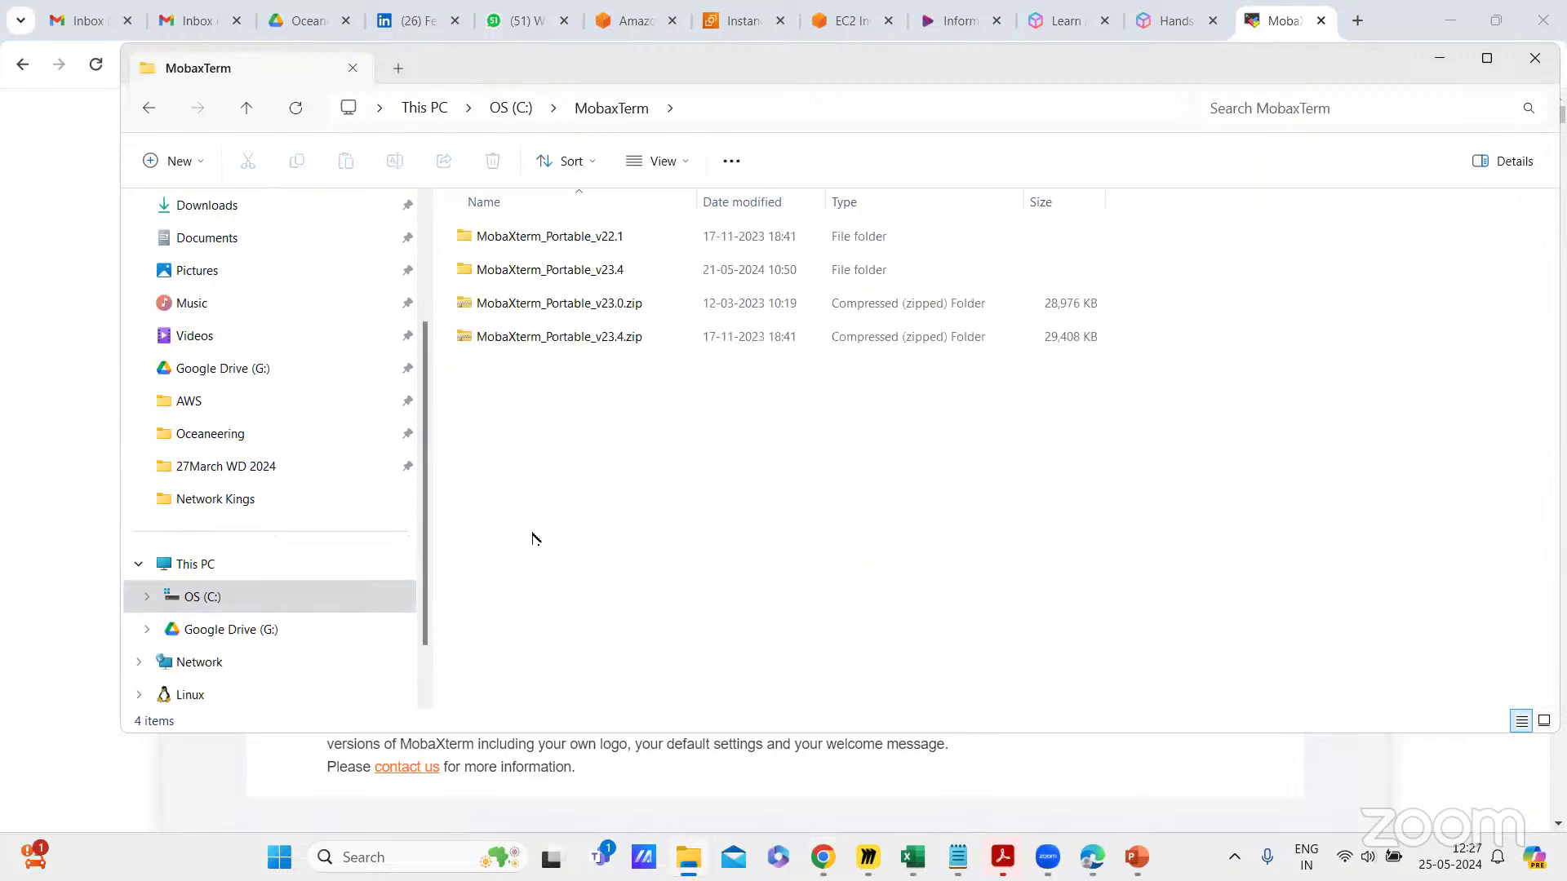
pyautogui.doubleClick(591, 269)
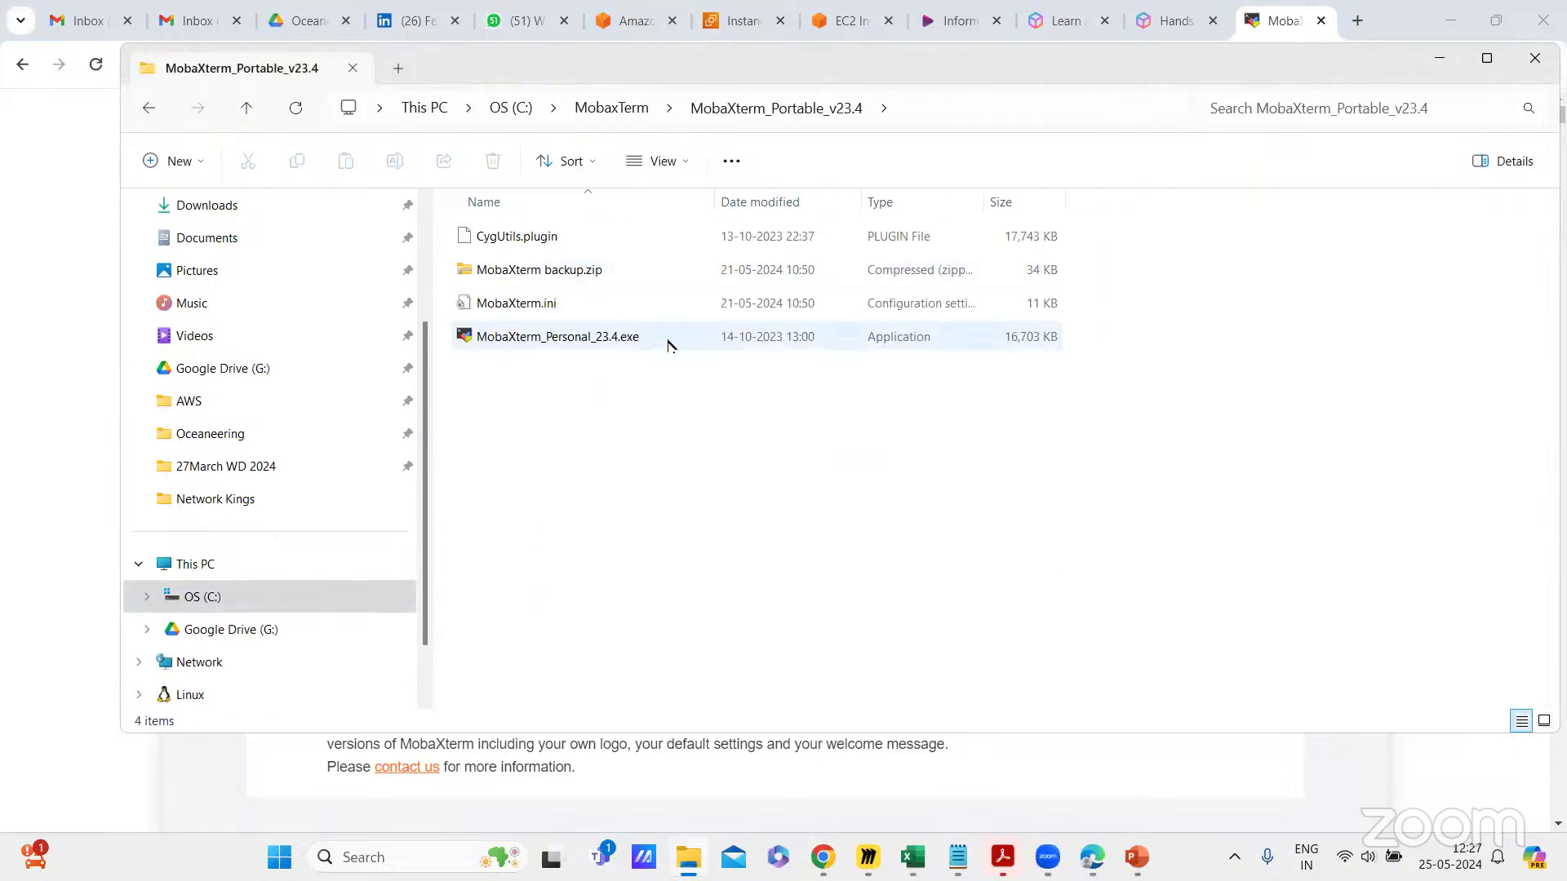
# Step: Launch MobaXterm from the MobaXterm_Personal_23.4.exe application file
pyautogui.moveTo(672, 342); pyautogui.dragTo(489, 374)
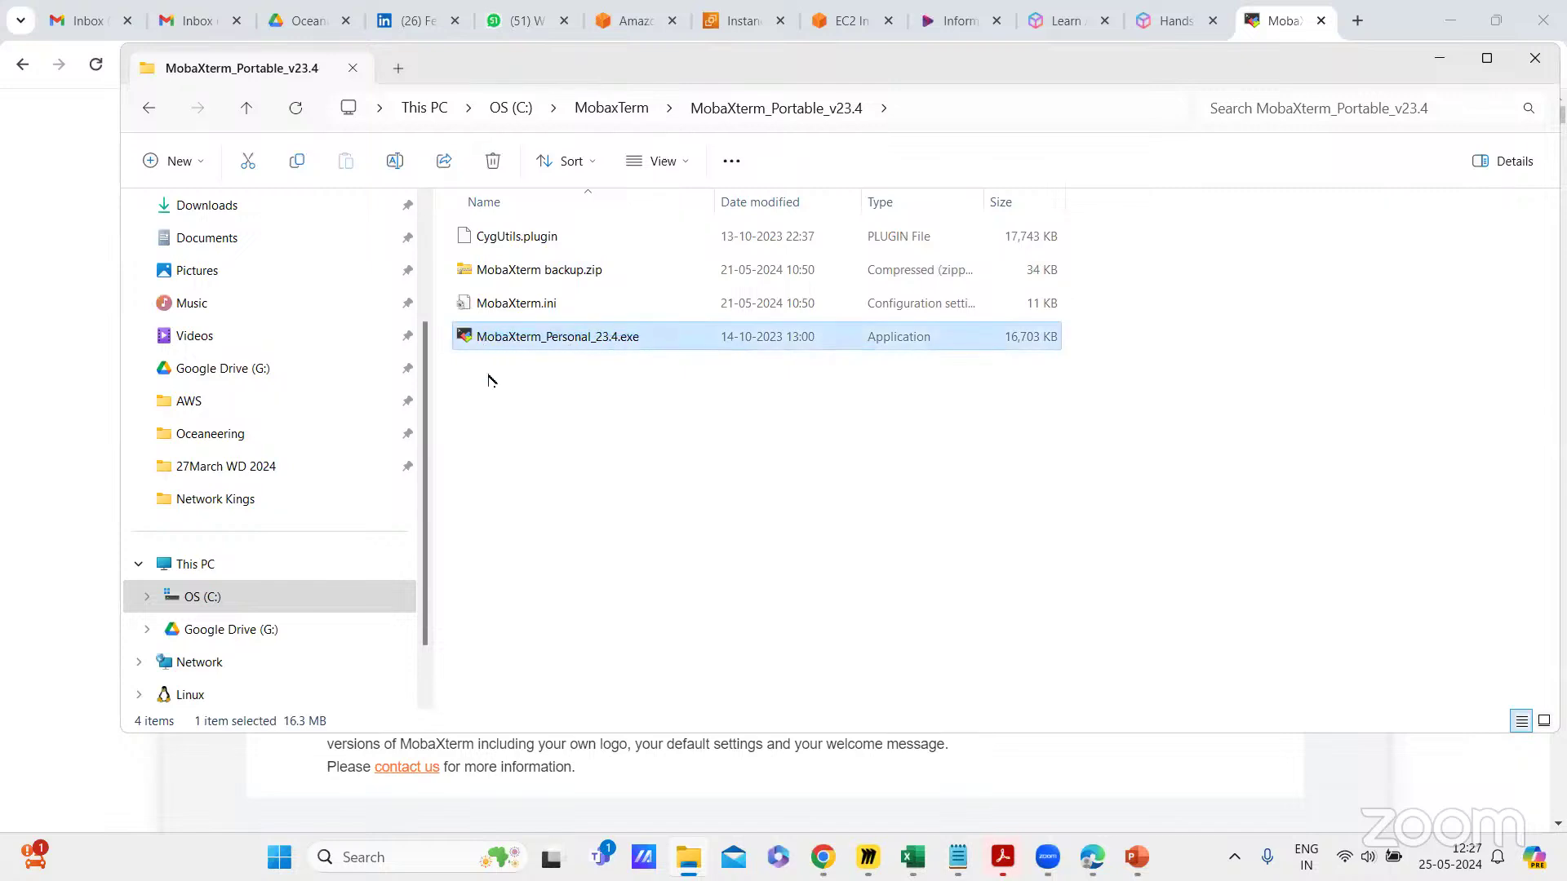
pyautogui.click(489, 376)
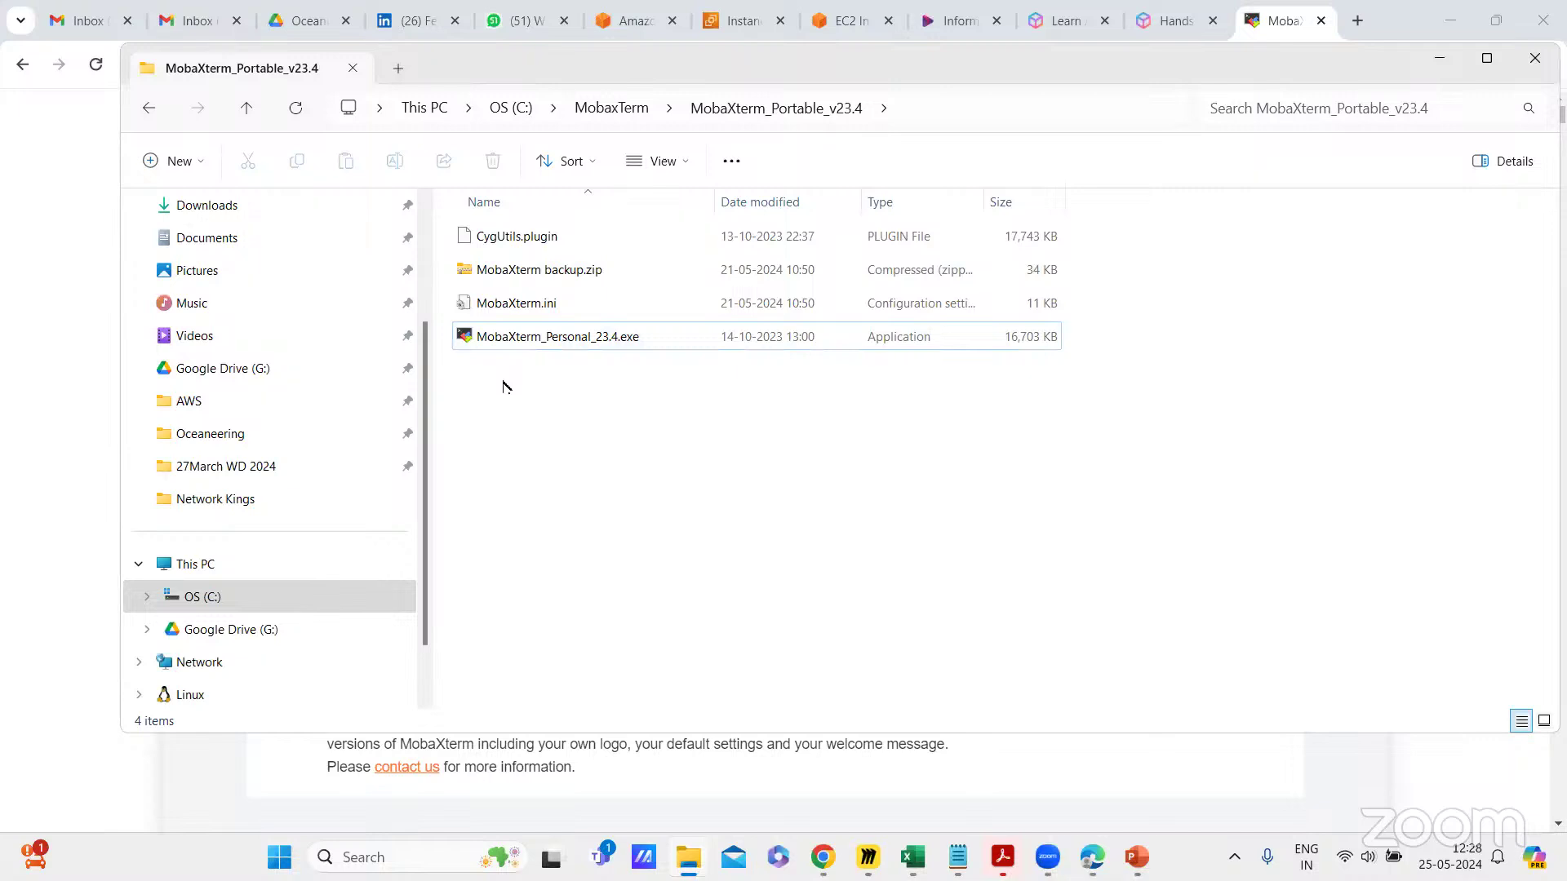
pyautogui.click(526, 337)
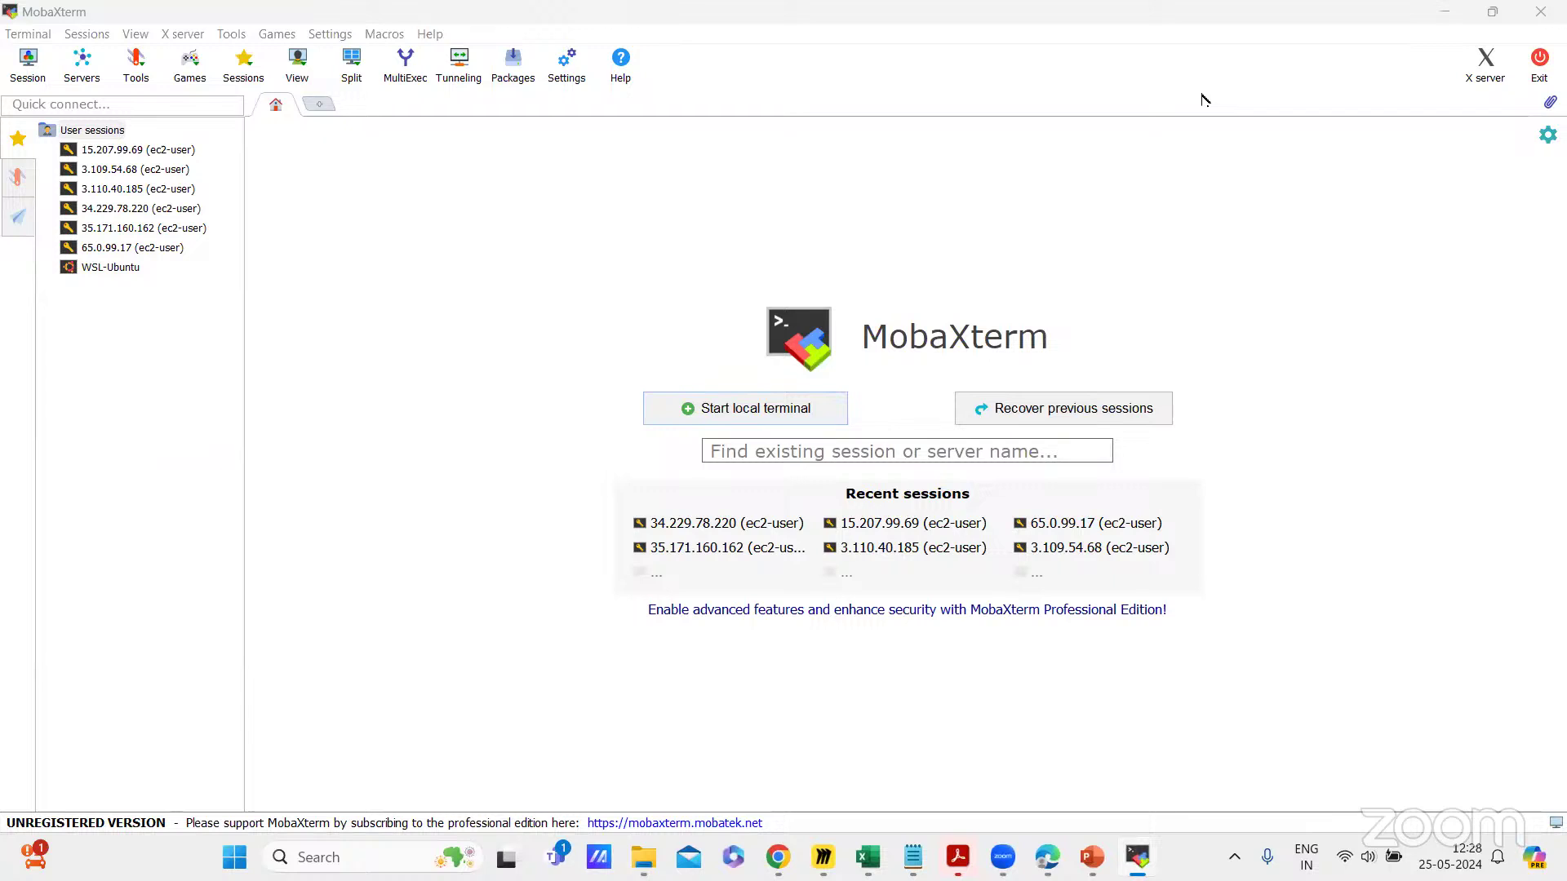
# Step: Create a new session in MobaXterm and choose SSH as its type
pyautogui.click(31, 76)
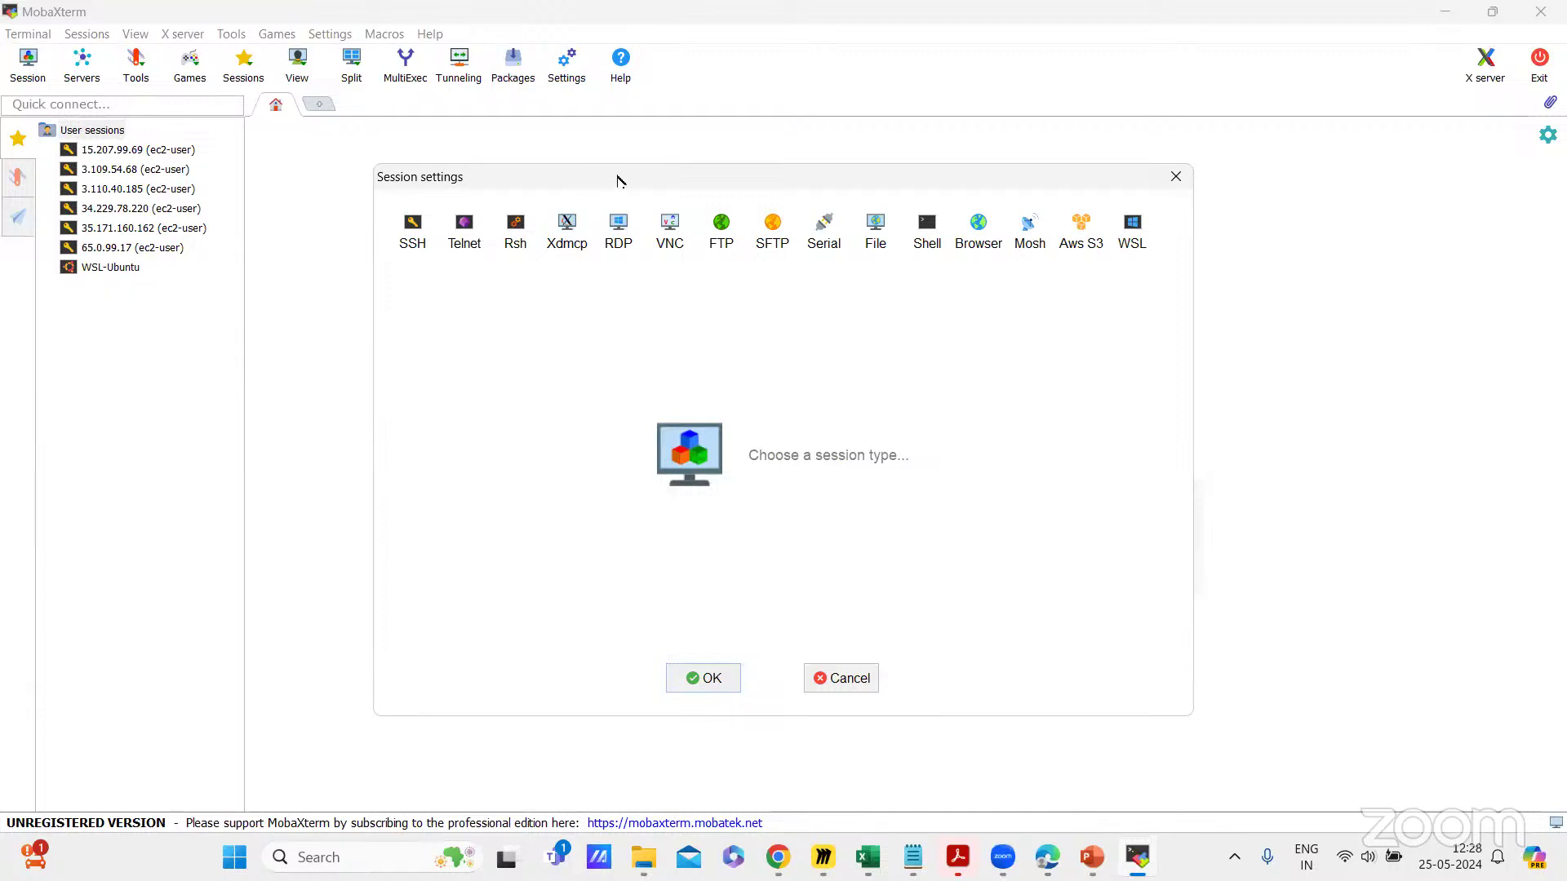
pyautogui.moveTo(620, 181); pyautogui.dragTo(665, 175)
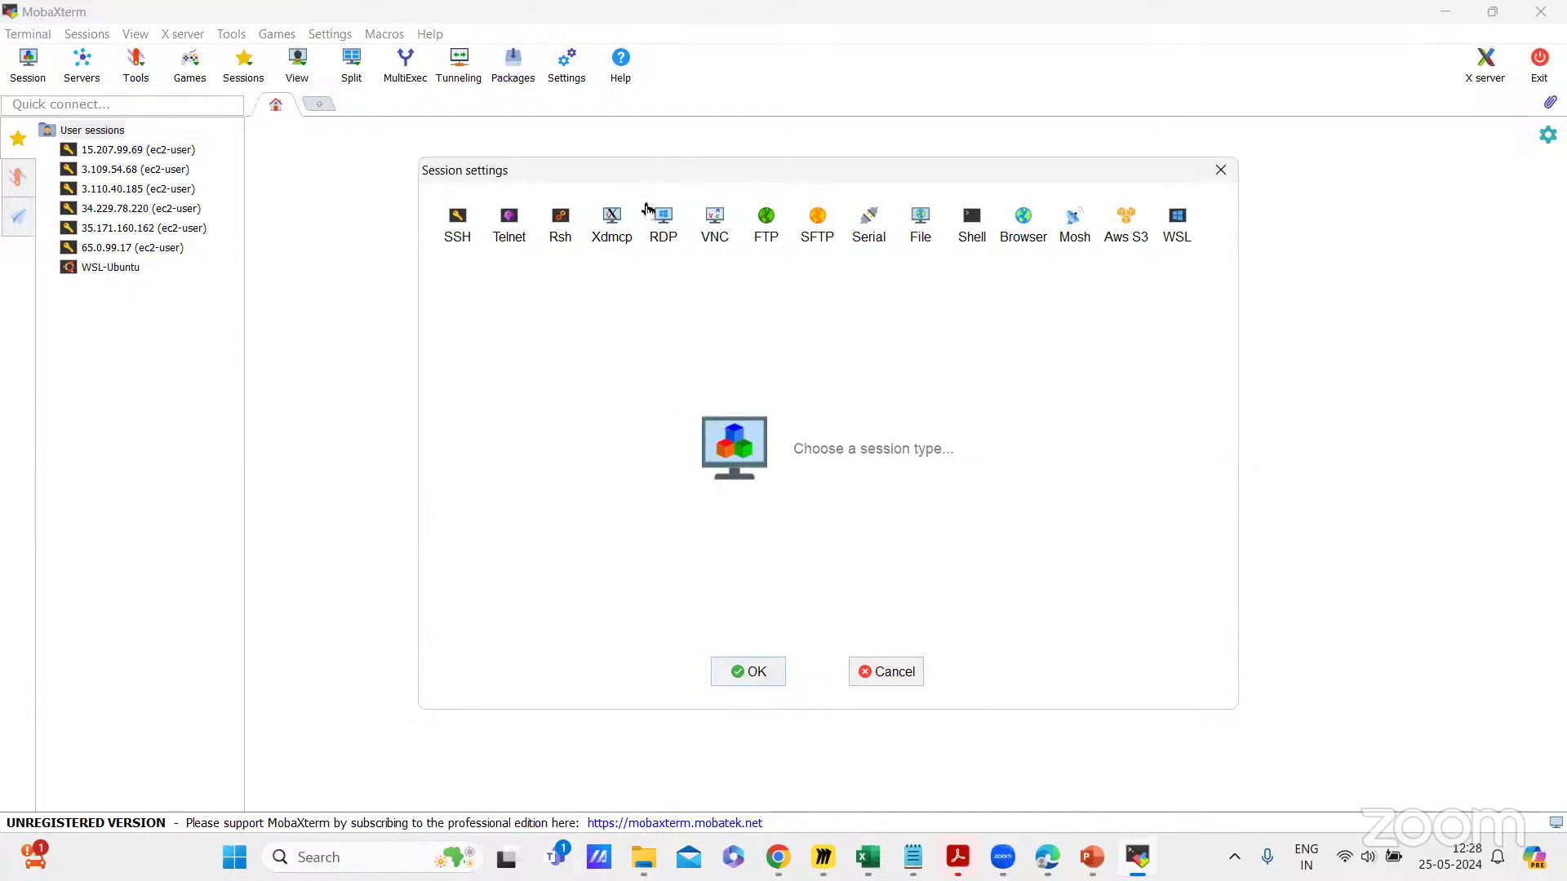
pyautogui.click(459, 228)
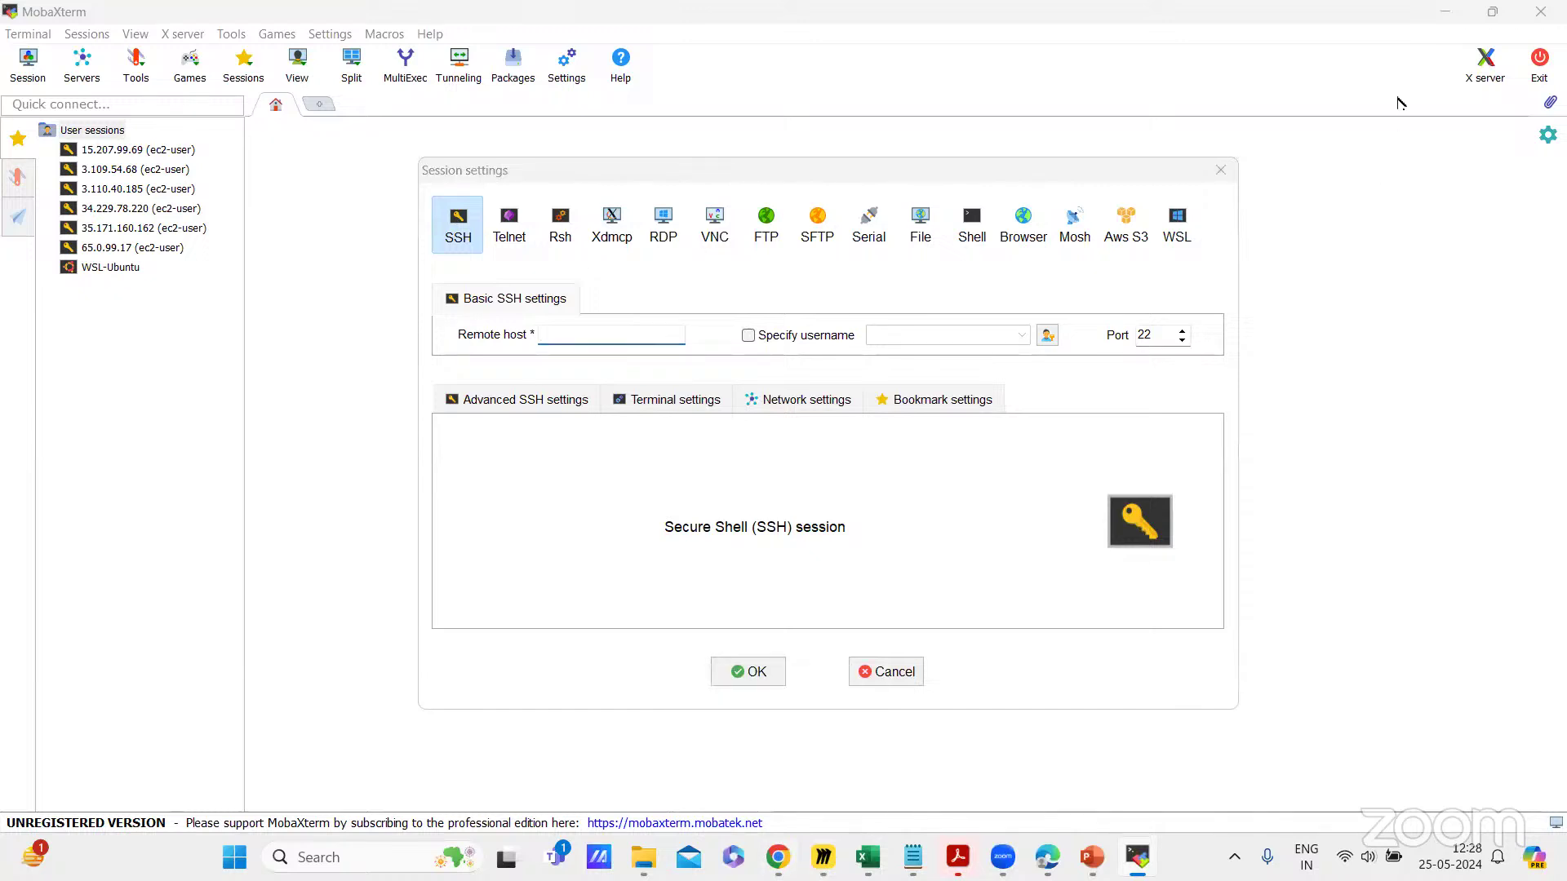
# Step: Switch to the EC2 Instances page in Chrome, select Linux-Instance and copy its public IPv4 address
pyautogui.hotkey('alt', 'Tab')
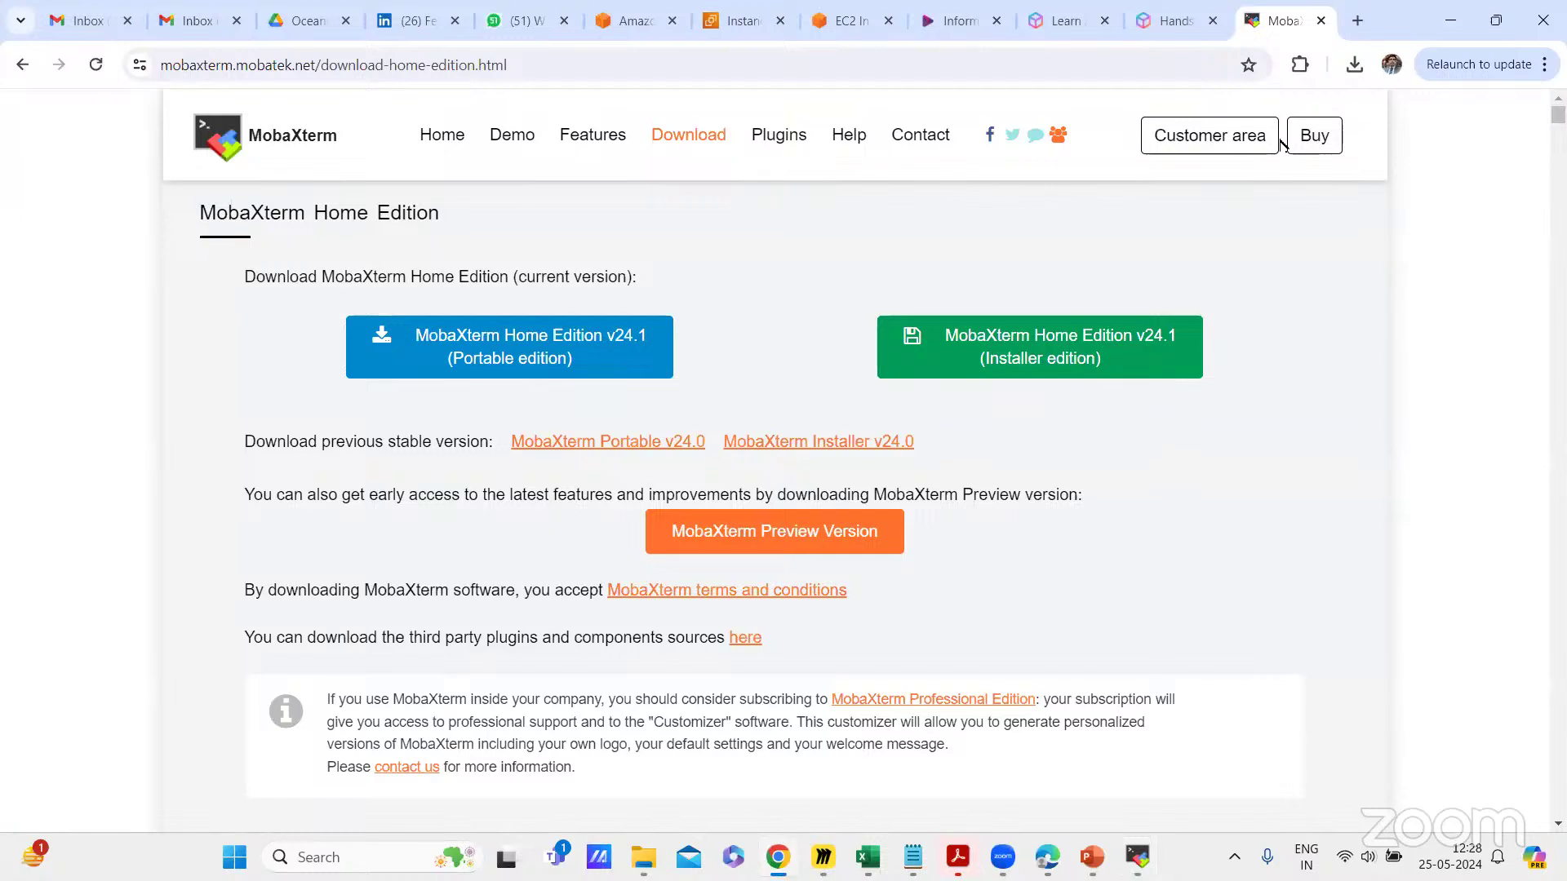
pyautogui.click(745, 20)
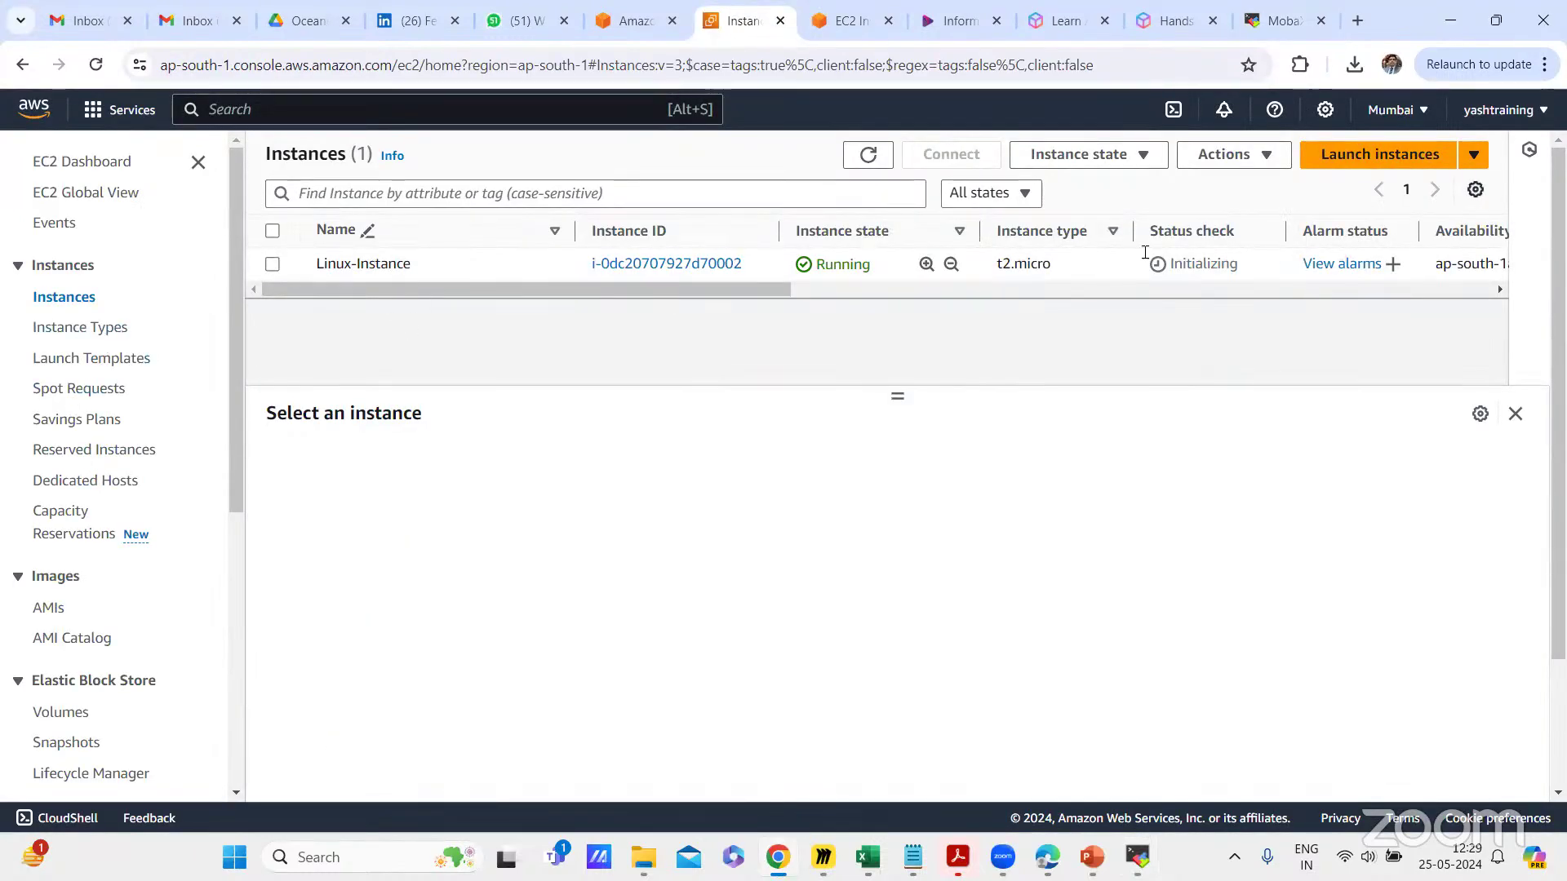
pyautogui.hotkey('alt', 'Tab')
pyautogui.click(272, 263)
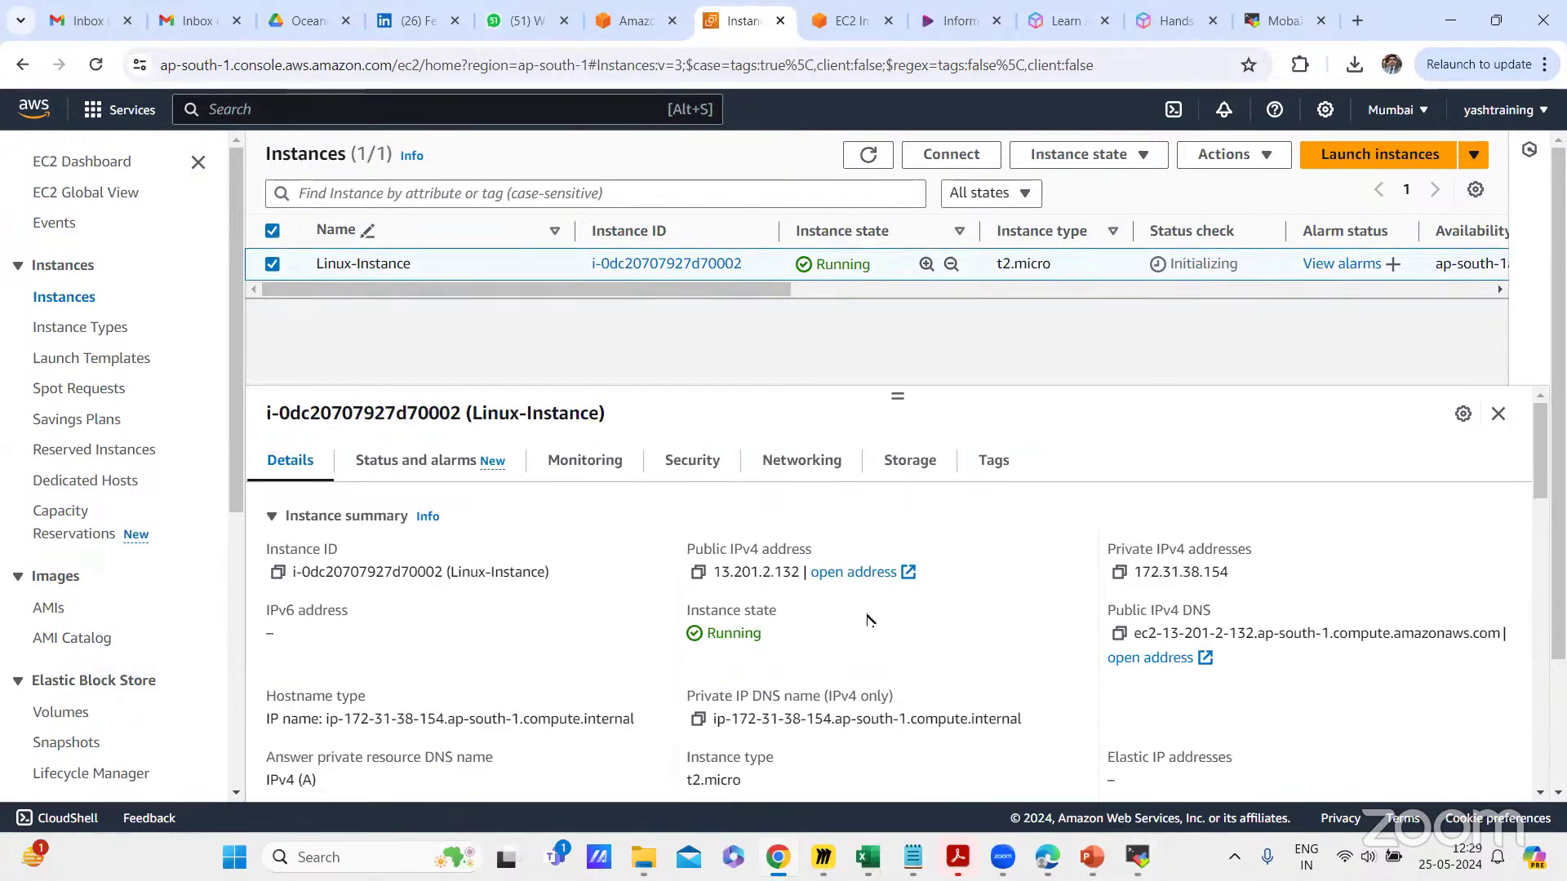
pyautogui.click(698, 572)
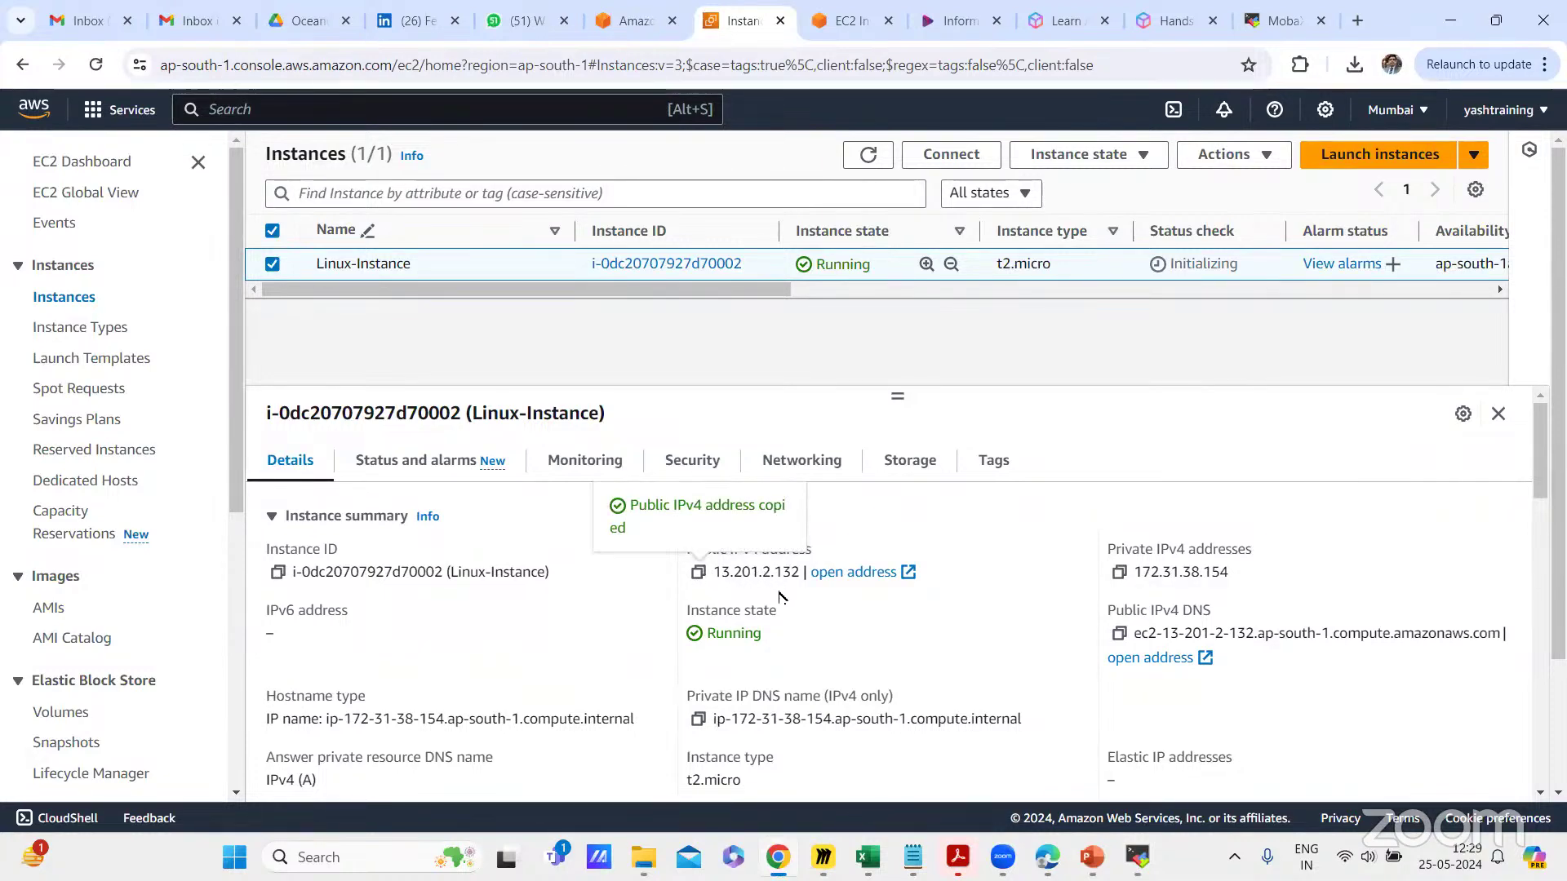
# Step: Check which key pair was assigned at launch in the details of Linux-Instance
pyautogui.scroll(-4, 781, 589)
pyautogui.scroll(-4, 782, 596)
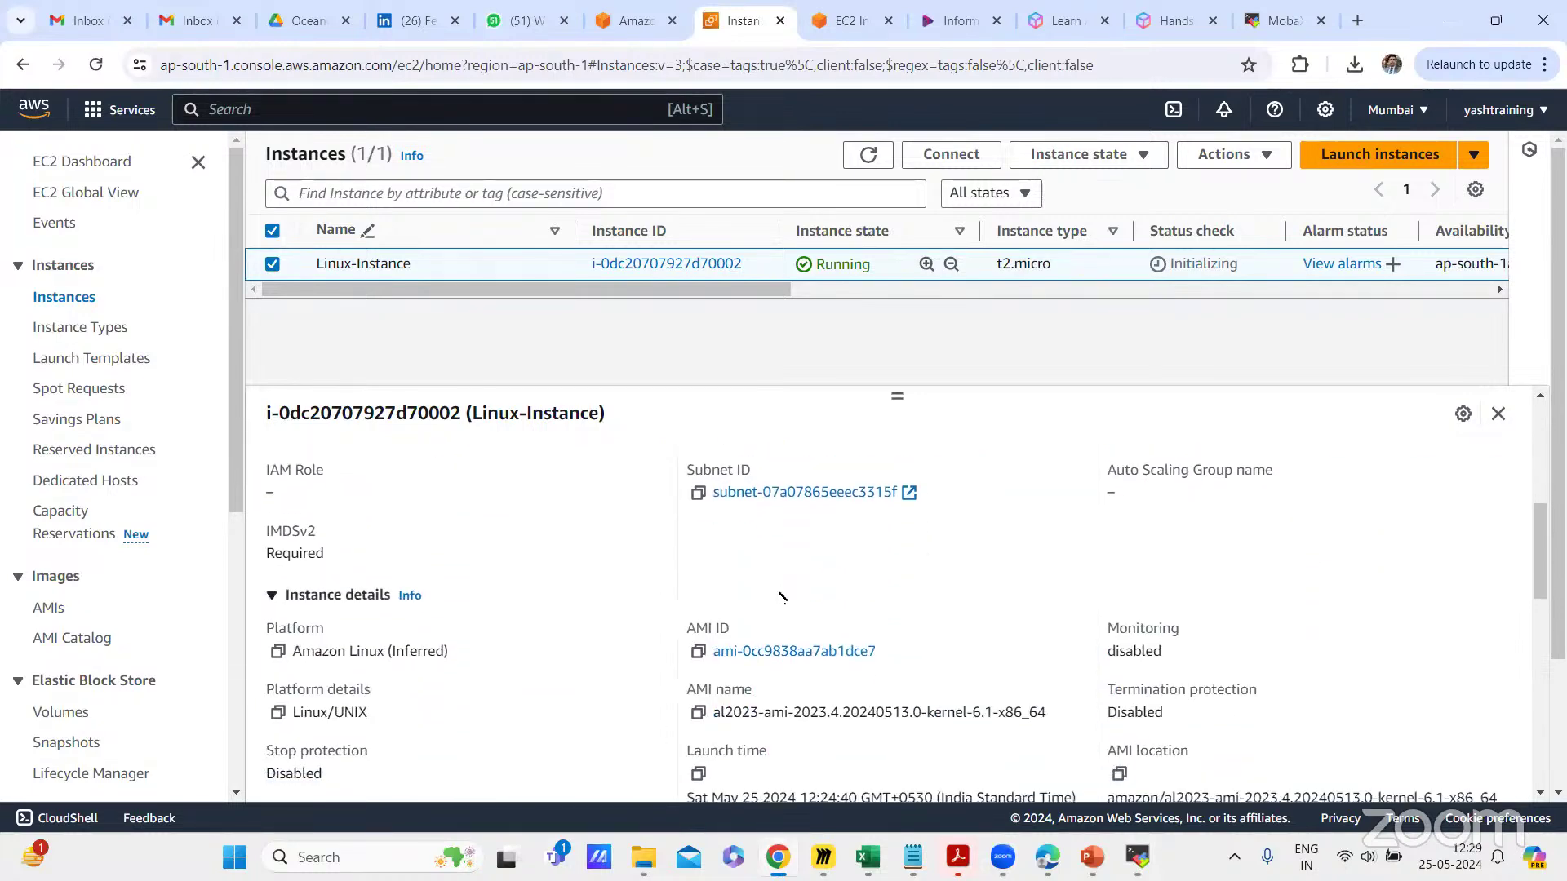
pyautogui.scroll(2, 782, 597)
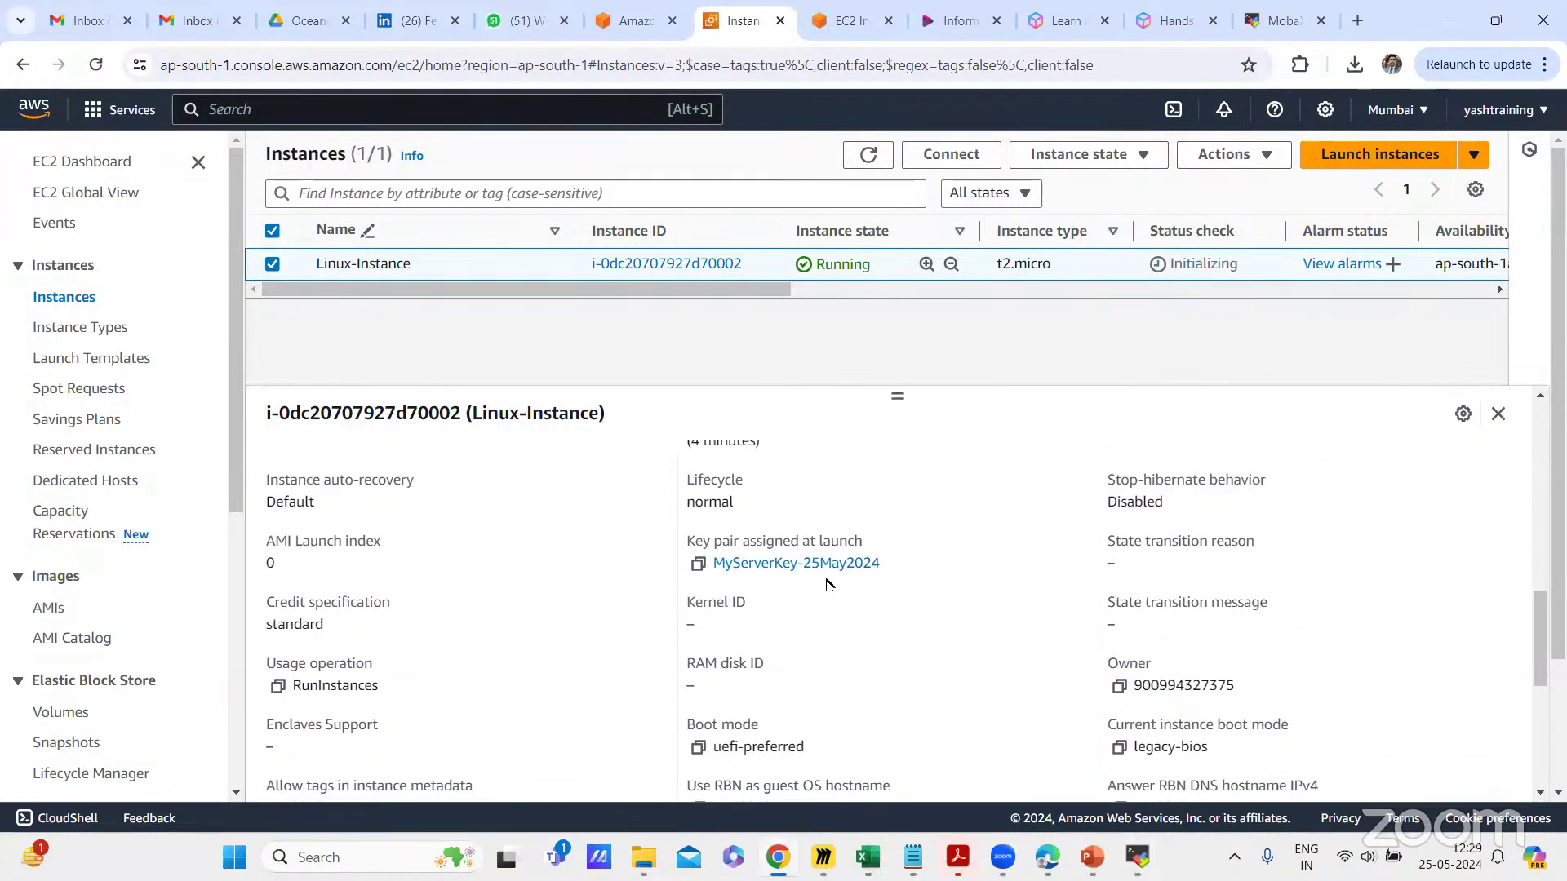
pyautogui.moveTo(883, 567); pyautogui.dragTo(686, 577)
# Step: Copy the instance's public IPv4 address again and set it, 13.201.2.132, as the remote host of the MobaXterm SSH session
pyautogui.scroll(5, 656, 593)
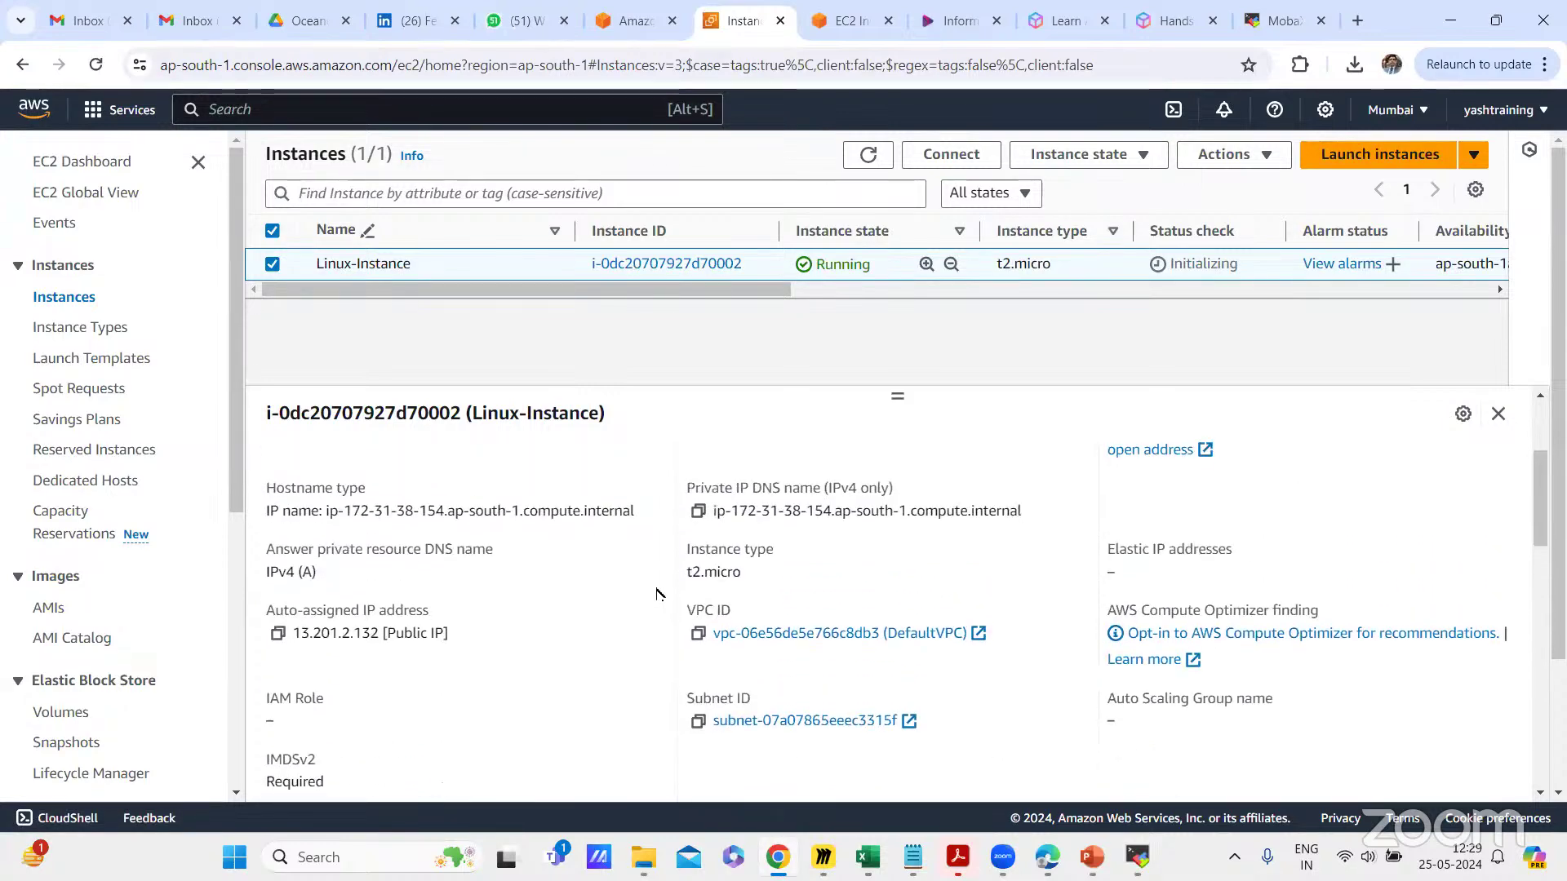
pyautogui.click(698, 573)
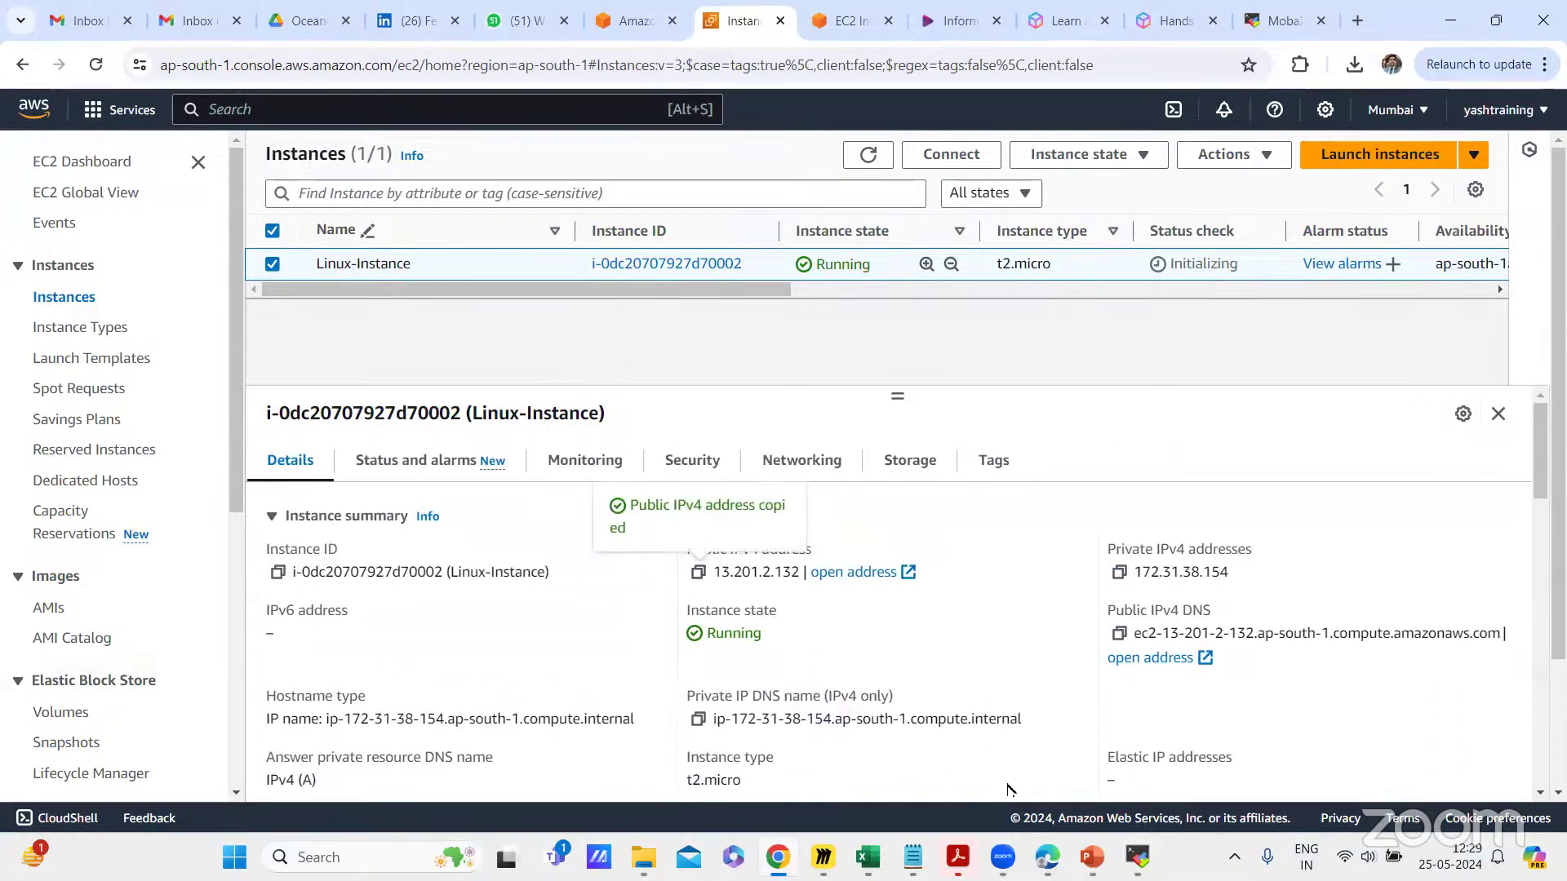
pyautogui.click(1138, 857)
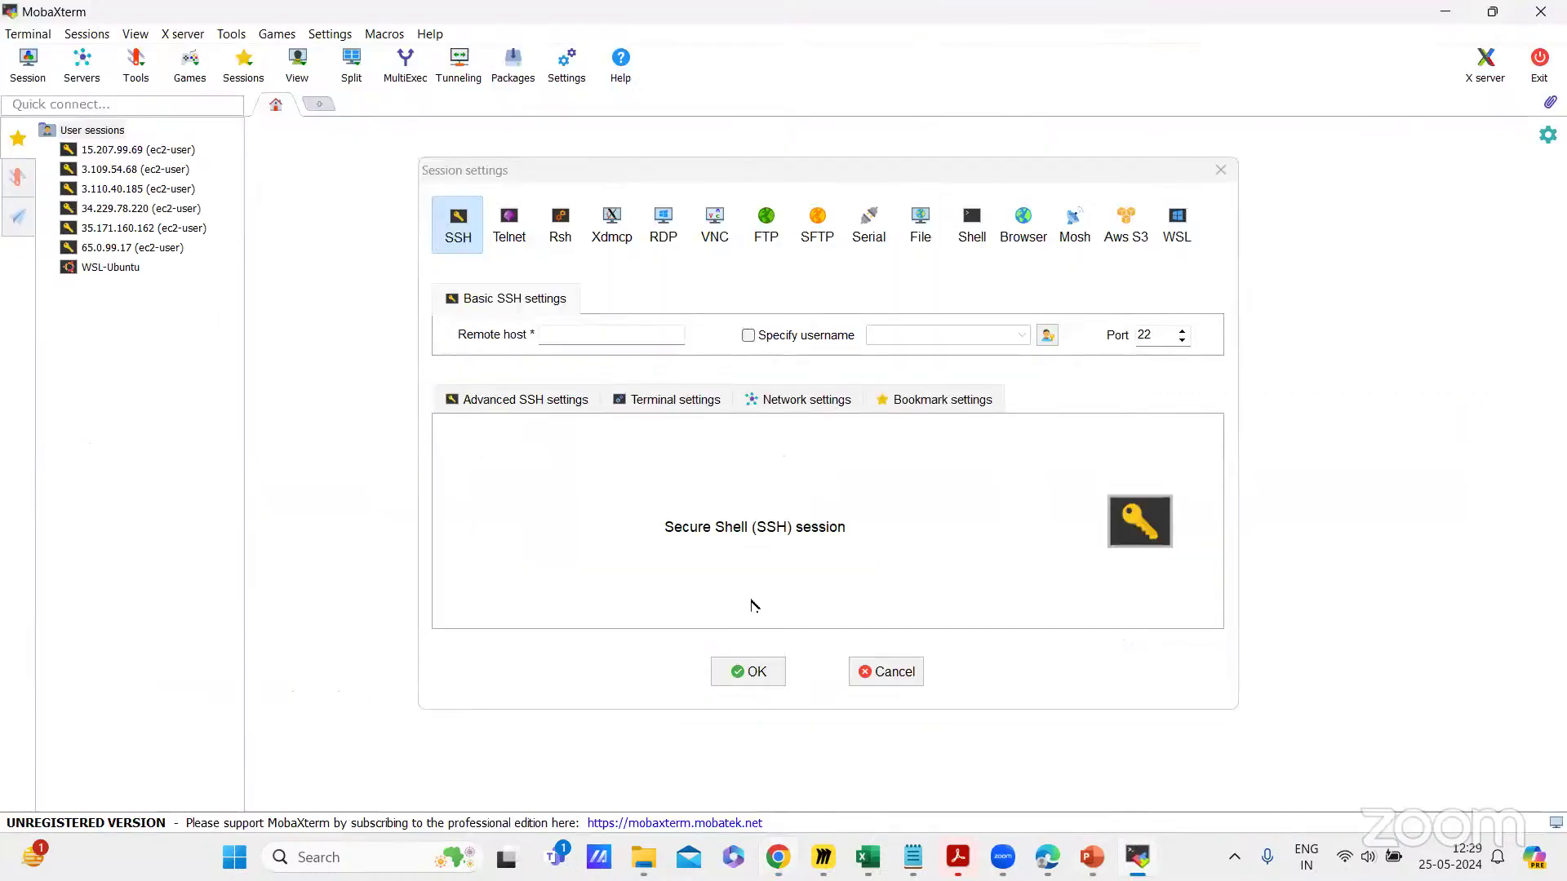
pyautogui.click(585, 335)
pyautogui.hotkey('ctrl', 'v')
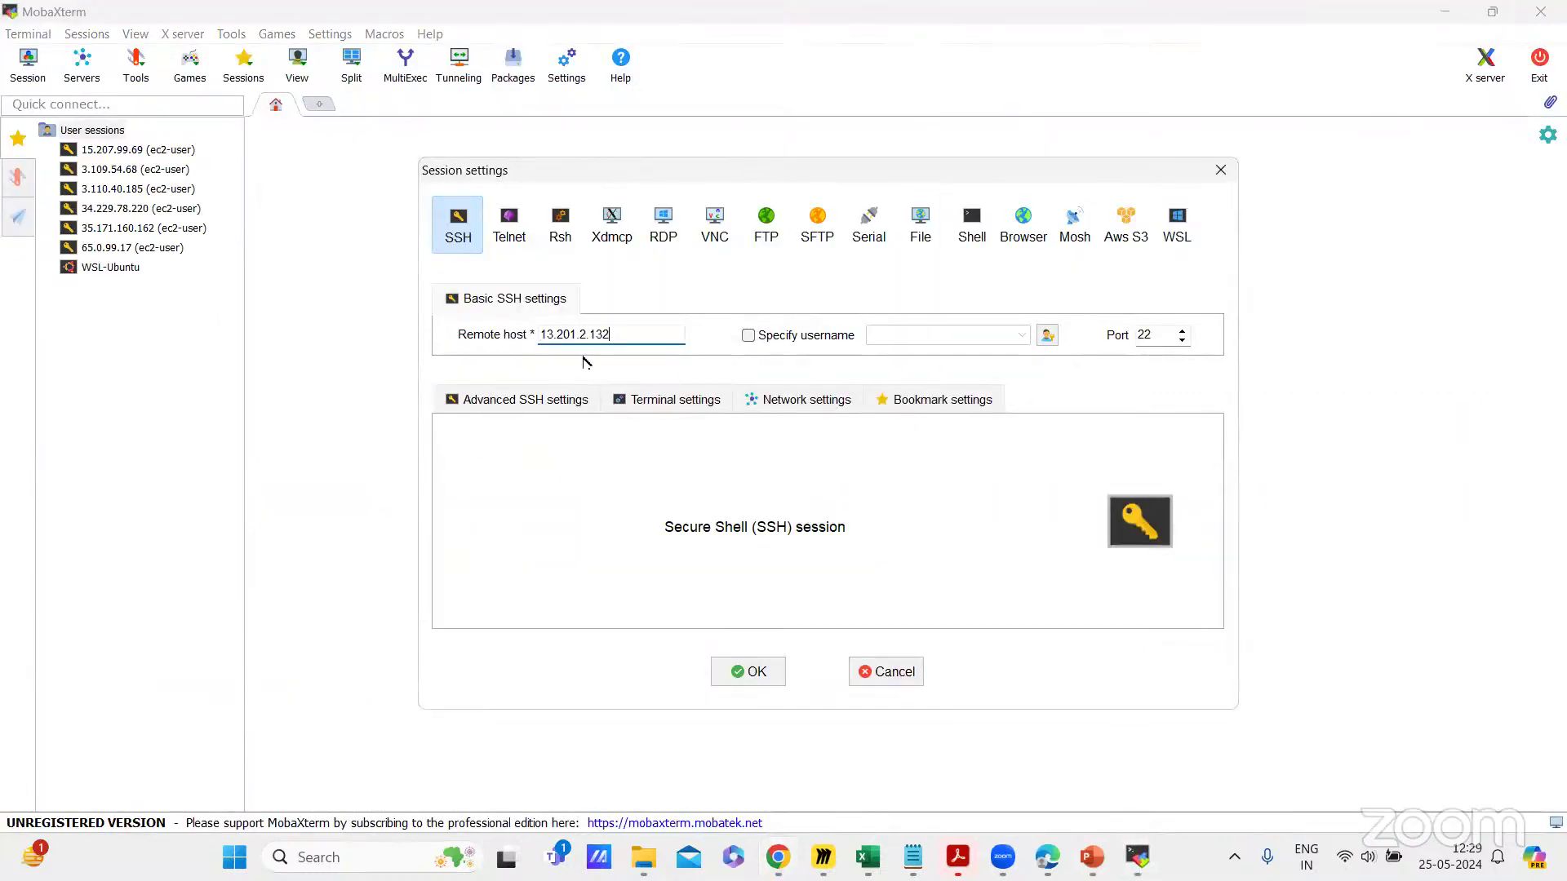
# Step: Specify ec2-user as the session's username and open the advanced SSH settings
pyautogui.click(749, 337)
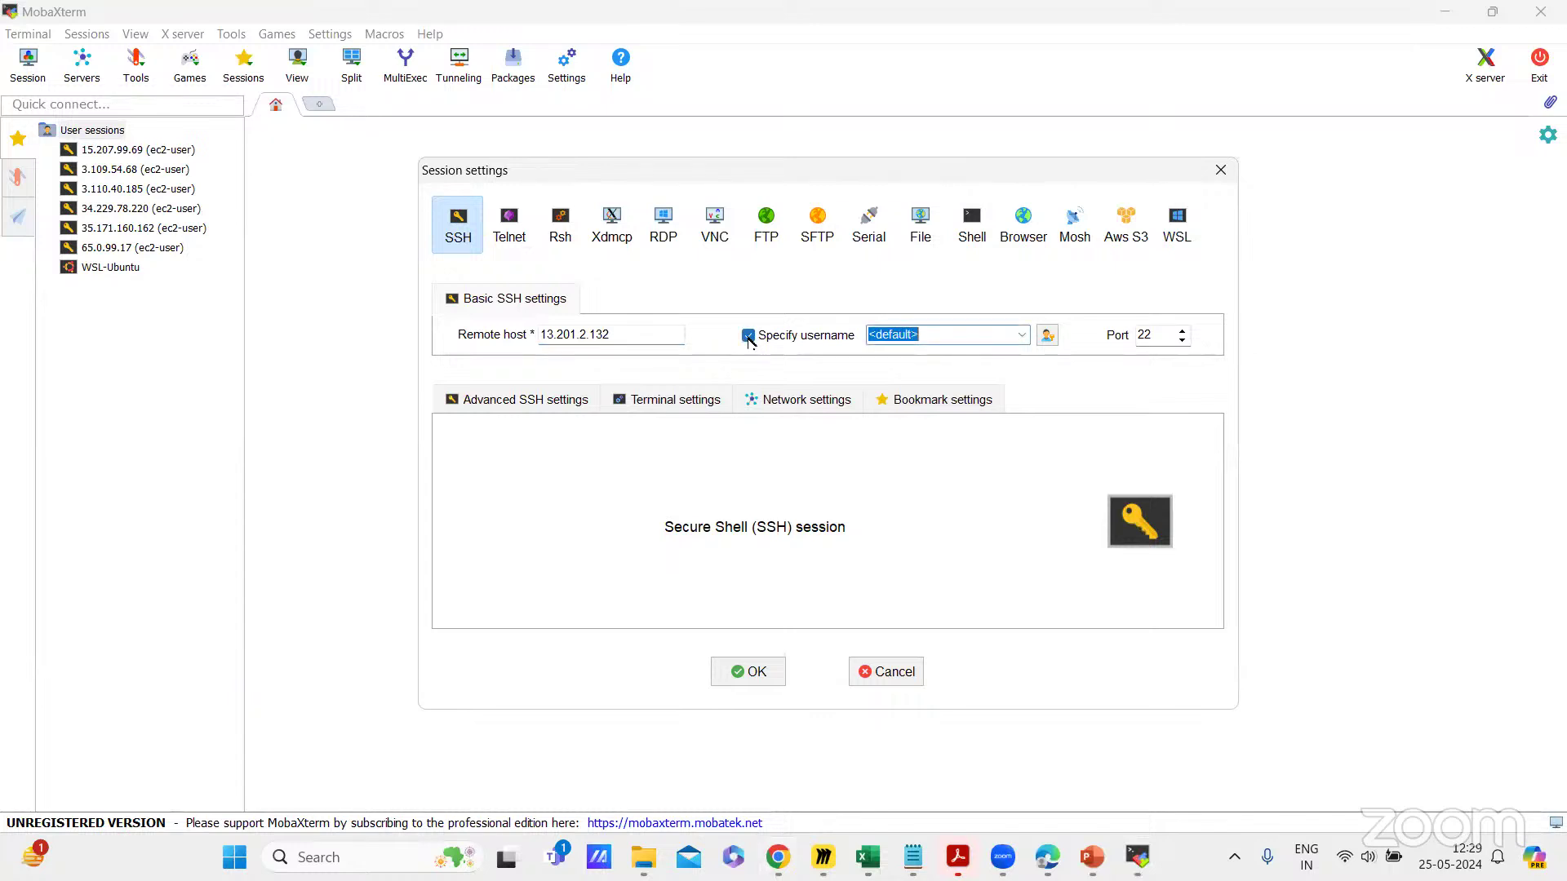
pyautogui.write('ec2')
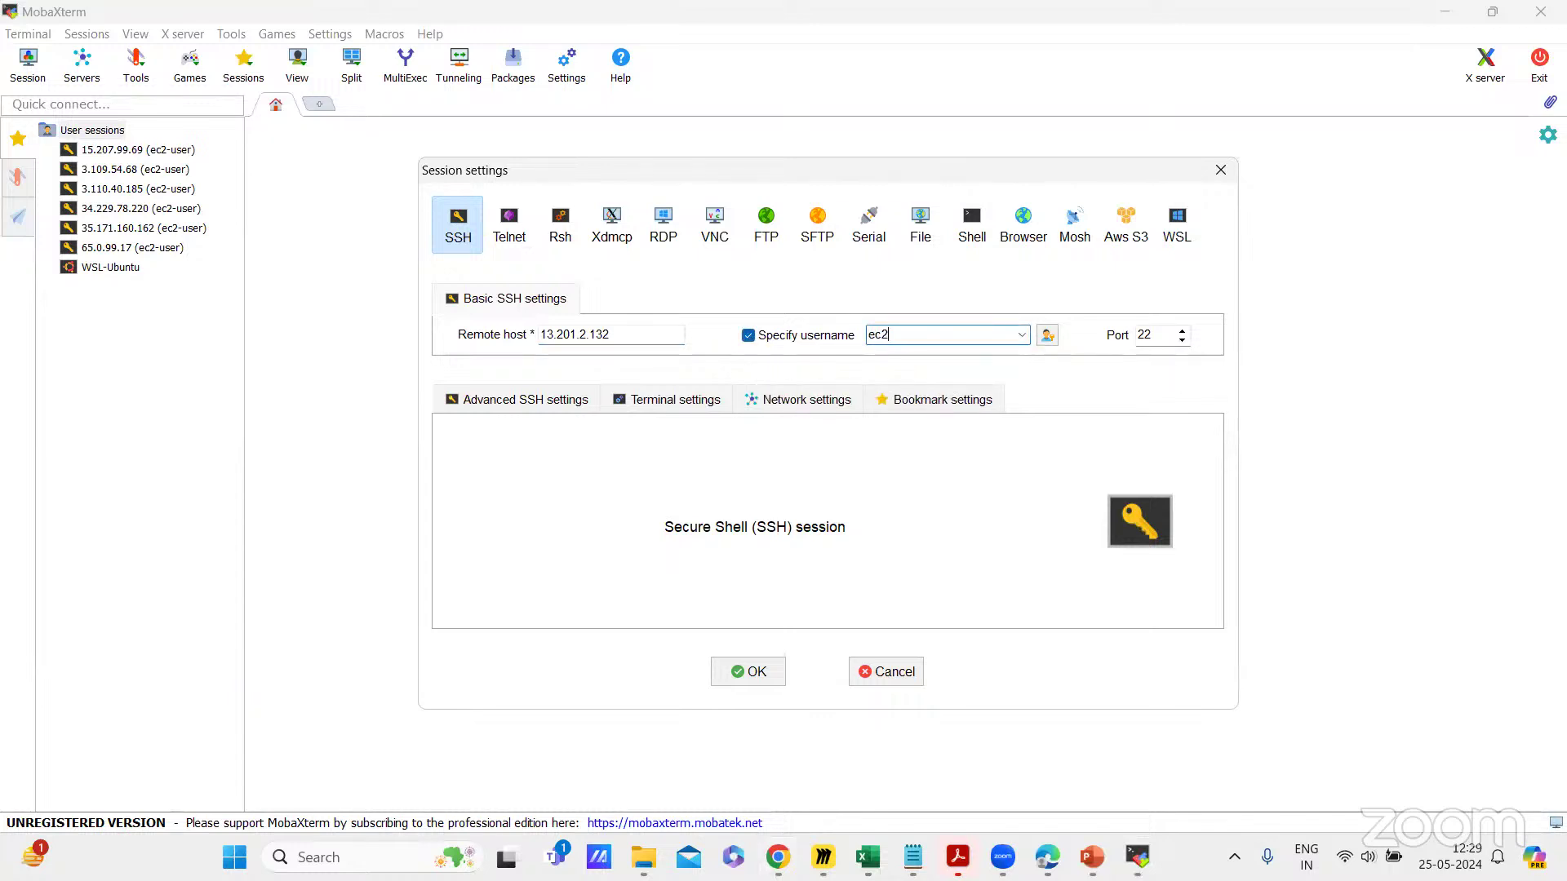
pyautogui.write('-user')
pyautogui.click(523, 401)
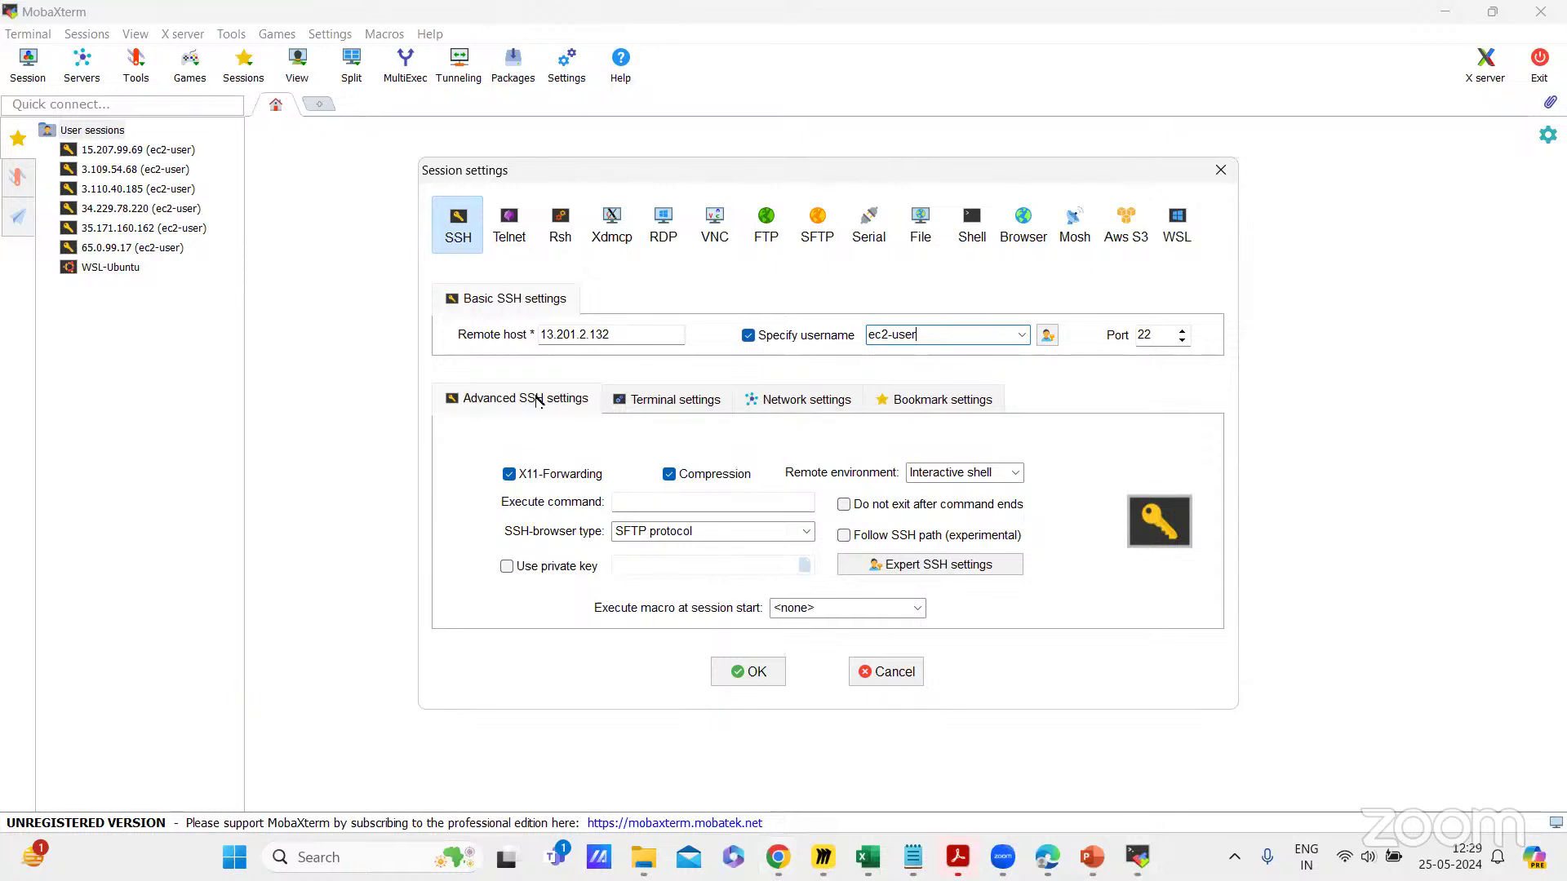
# Step: Set the session to use the private key MyServerKey-25May2024.pem from Downloads, start it and accept the server's identity
pyautogui.click(508, 568)
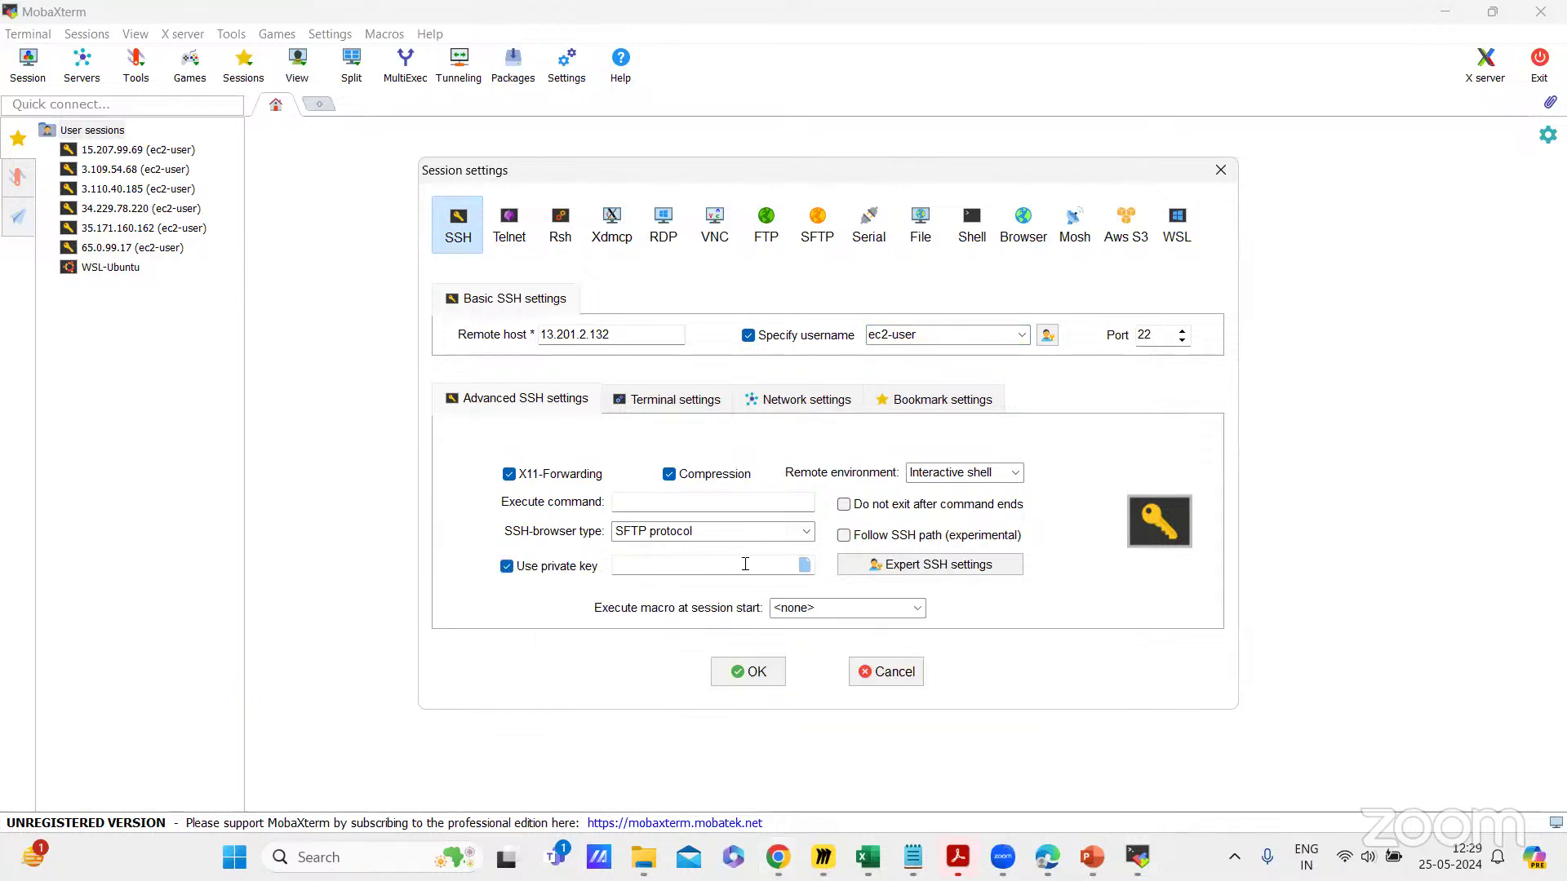
pyautogui.click(804, 567)
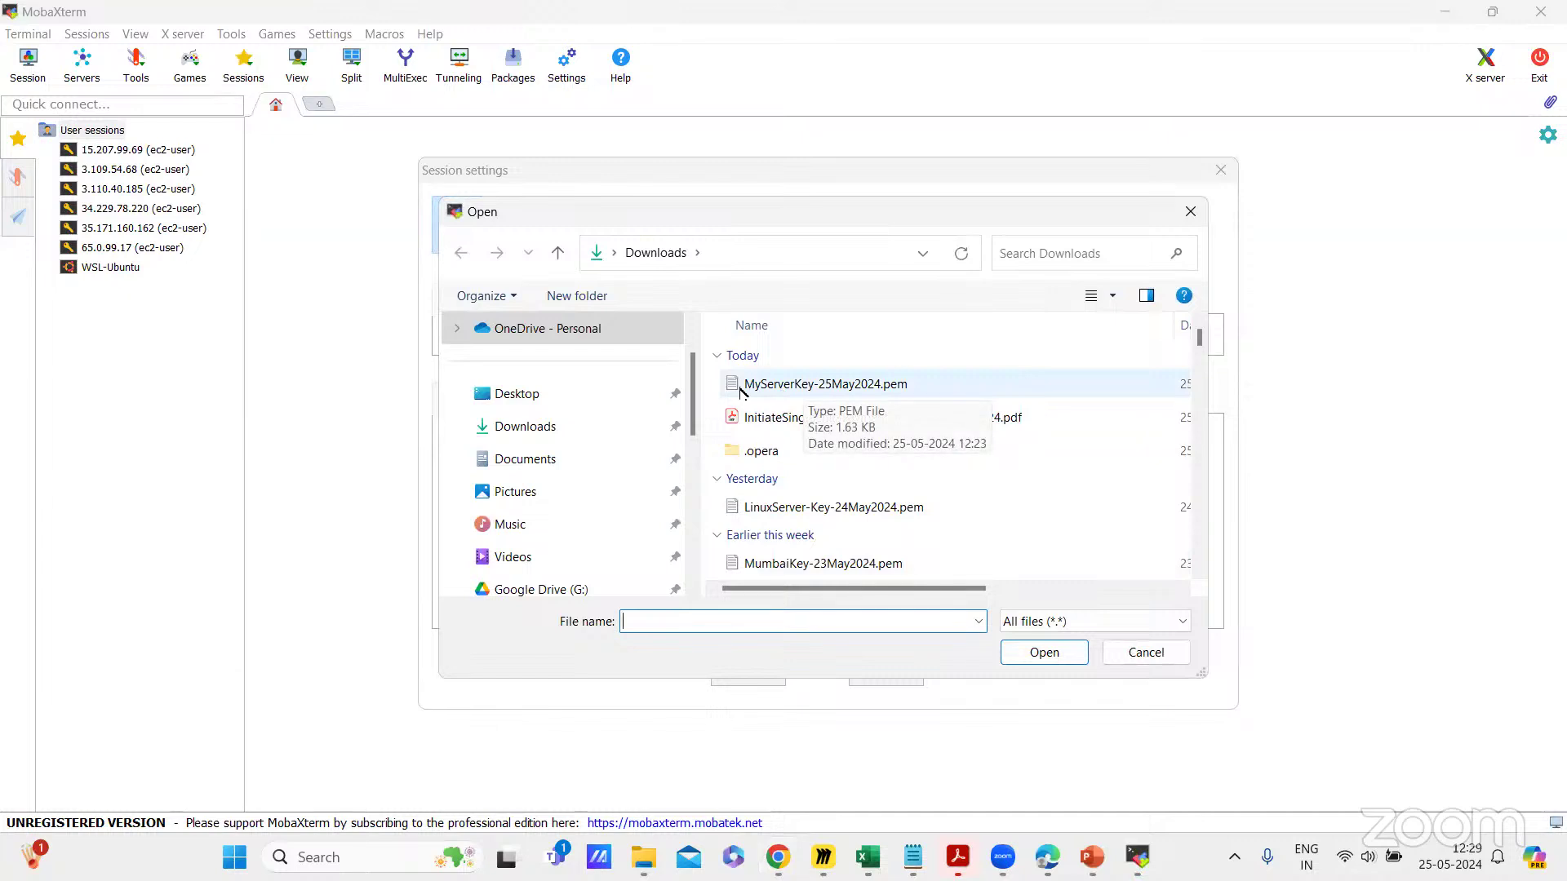
pyautogui.click(856, 395)
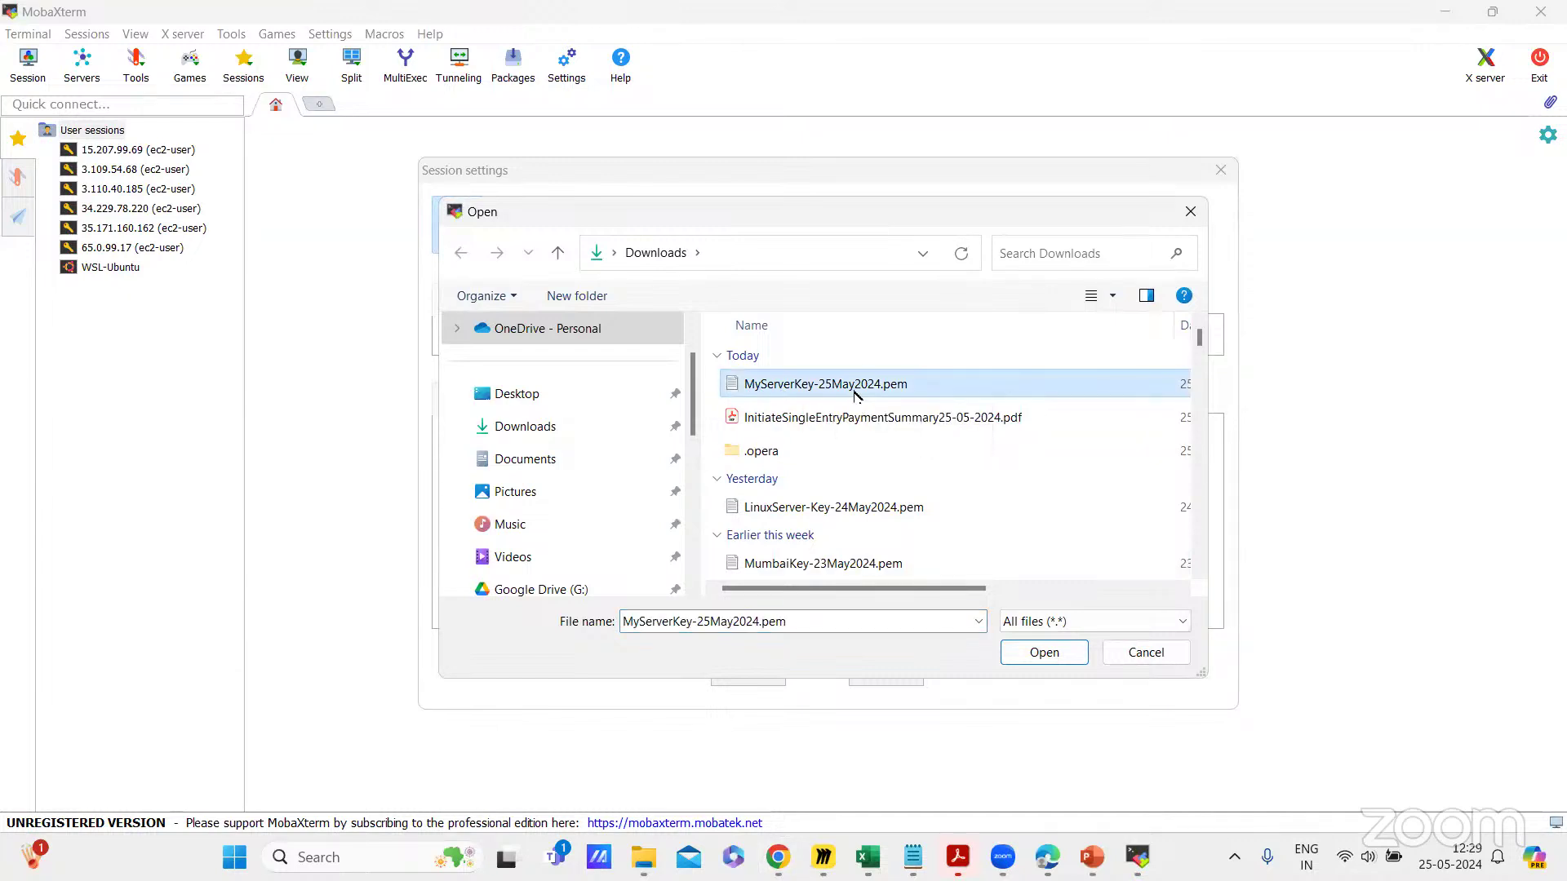
pyautogui.click(1045, 653)
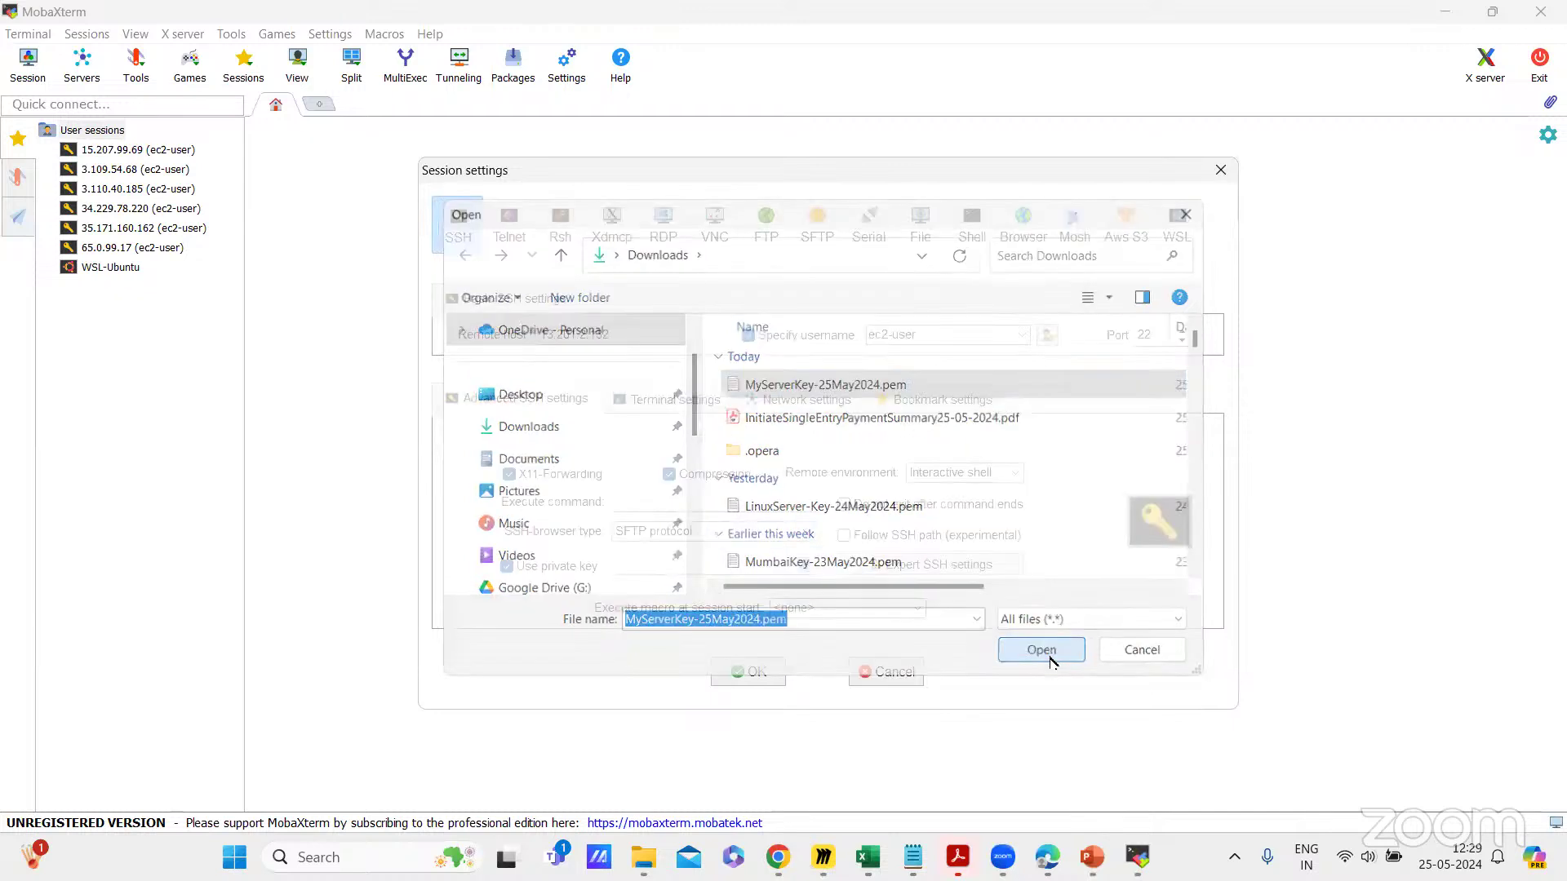
pyautogui.click(743, 677)
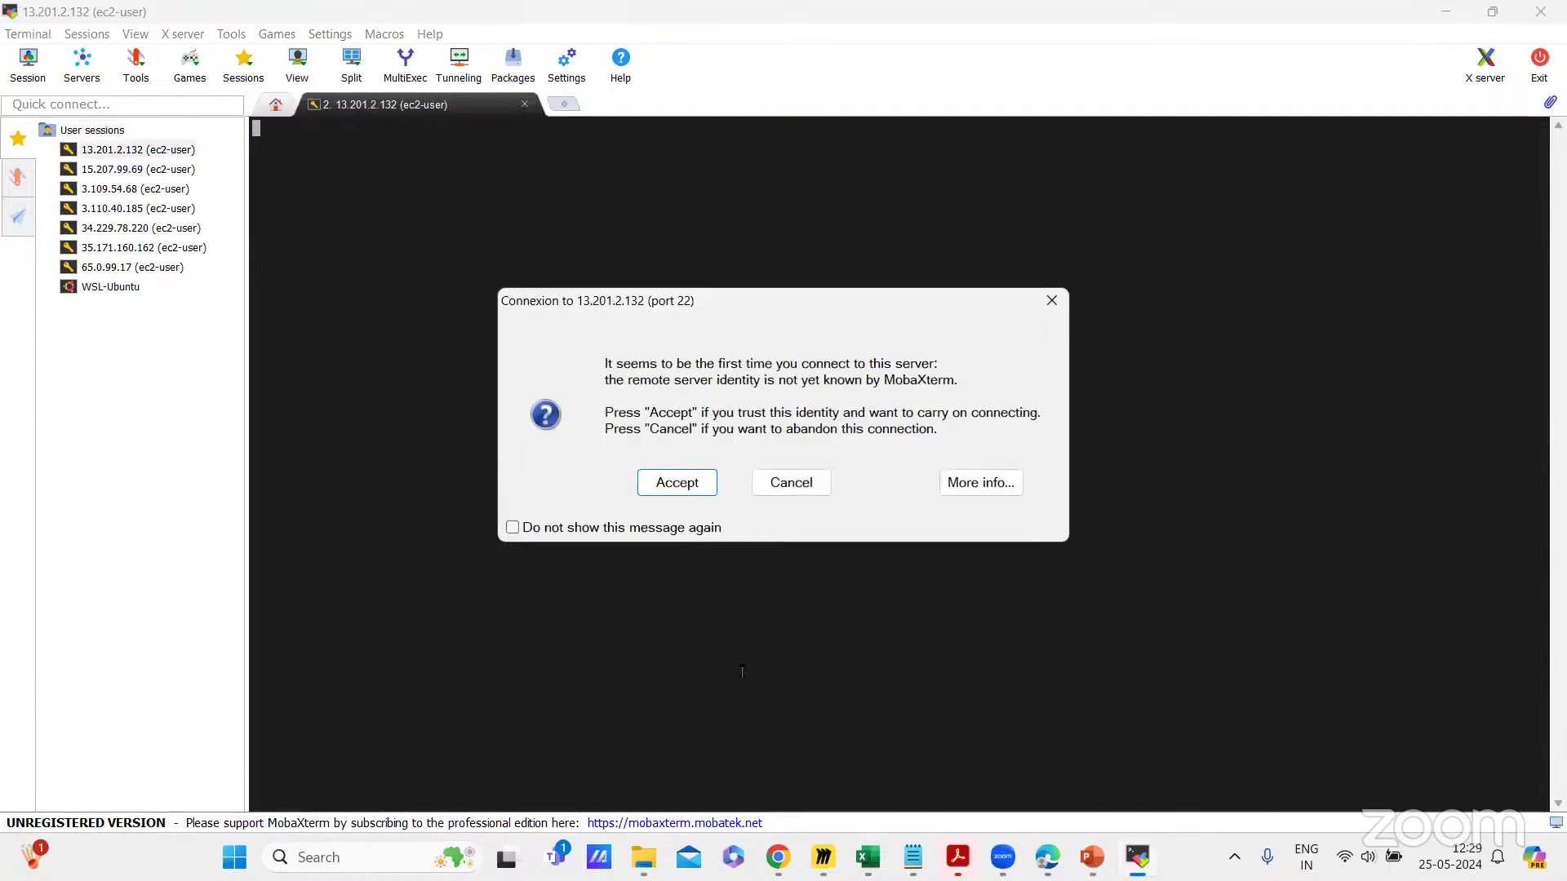
pyautogui.click(677, 483)
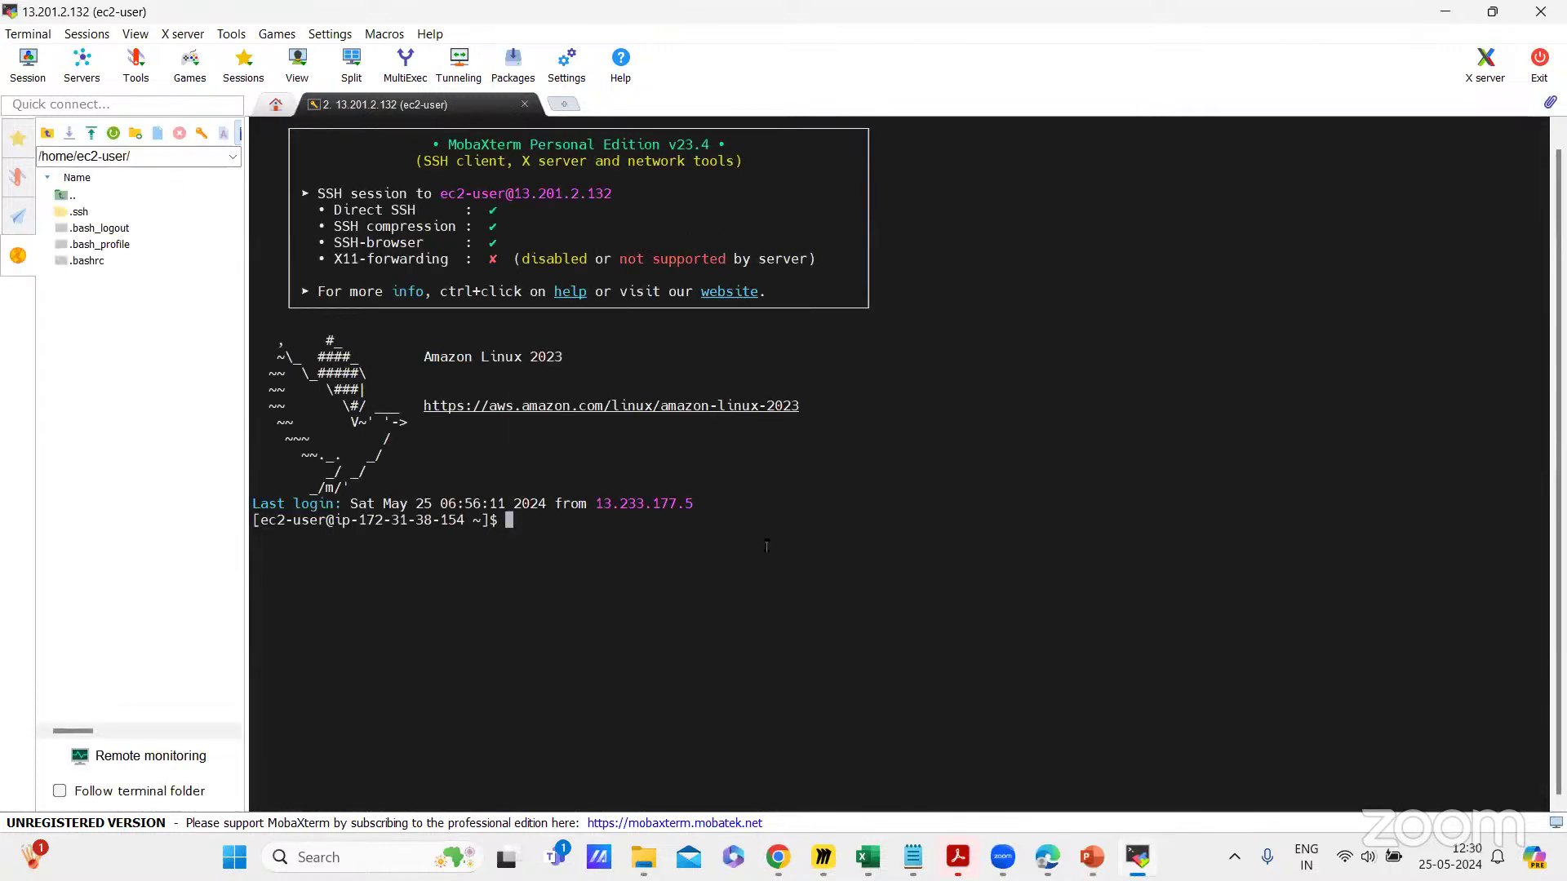
# Step: Enter several empty lines at the remote prompt and close MobaXterm together with its running SSH session
pyautogui.press('Return')
pyautogui.press('Return')
pyautogui.press('Return')
pyautogui.press('Return')
pyautogui.press('Return')
pyautogui.press('Return')
pyautogui.press('Return')
pyautogui.press('Return')
pyautogui.press('Return')
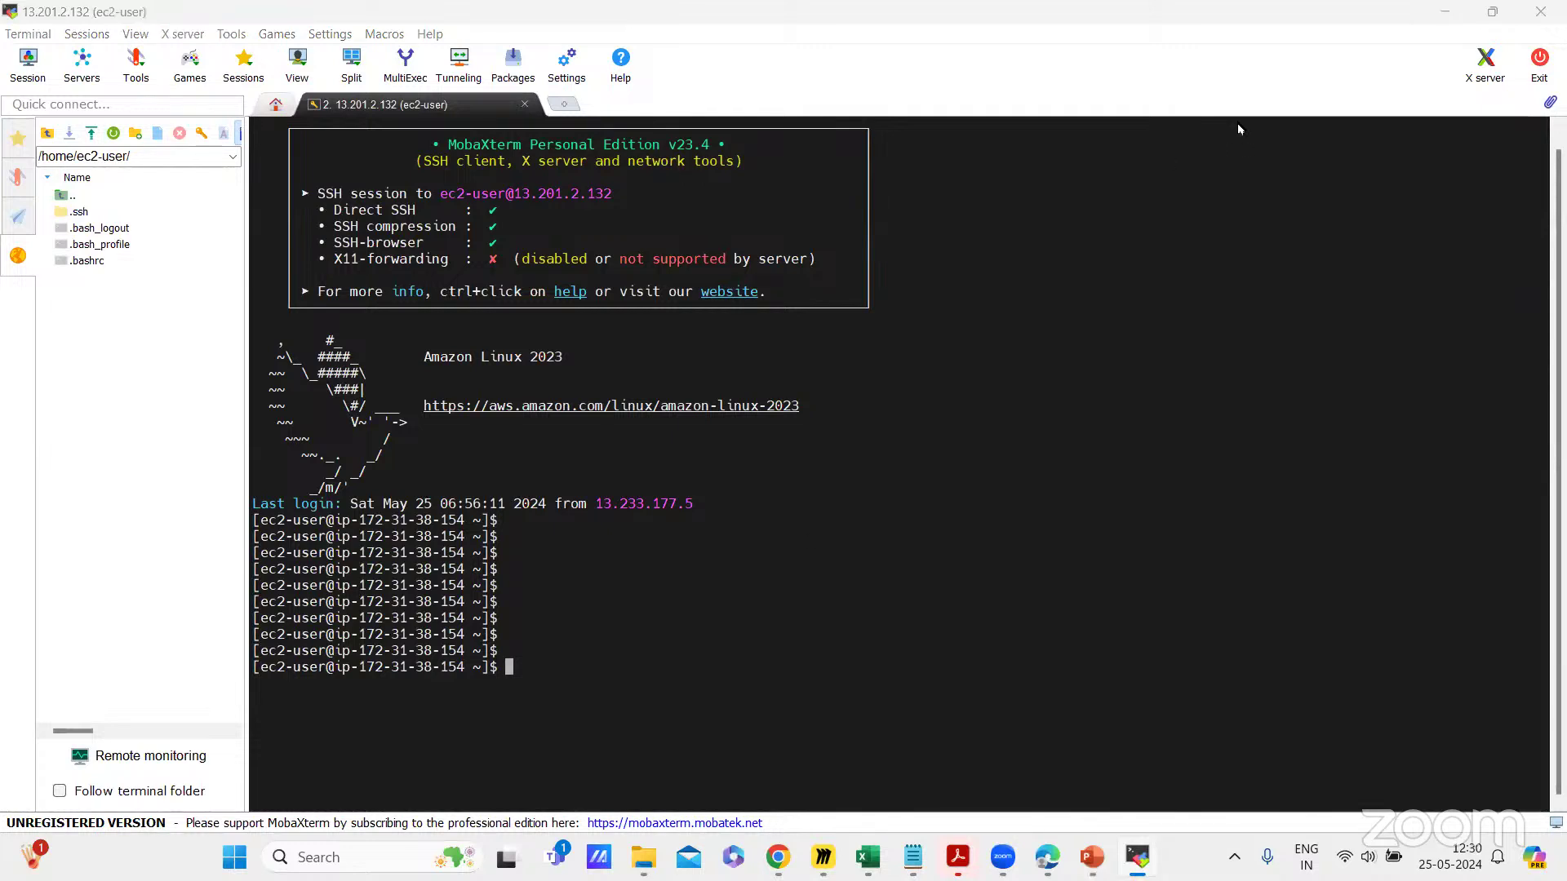
pyautogui.click(1540, 12)
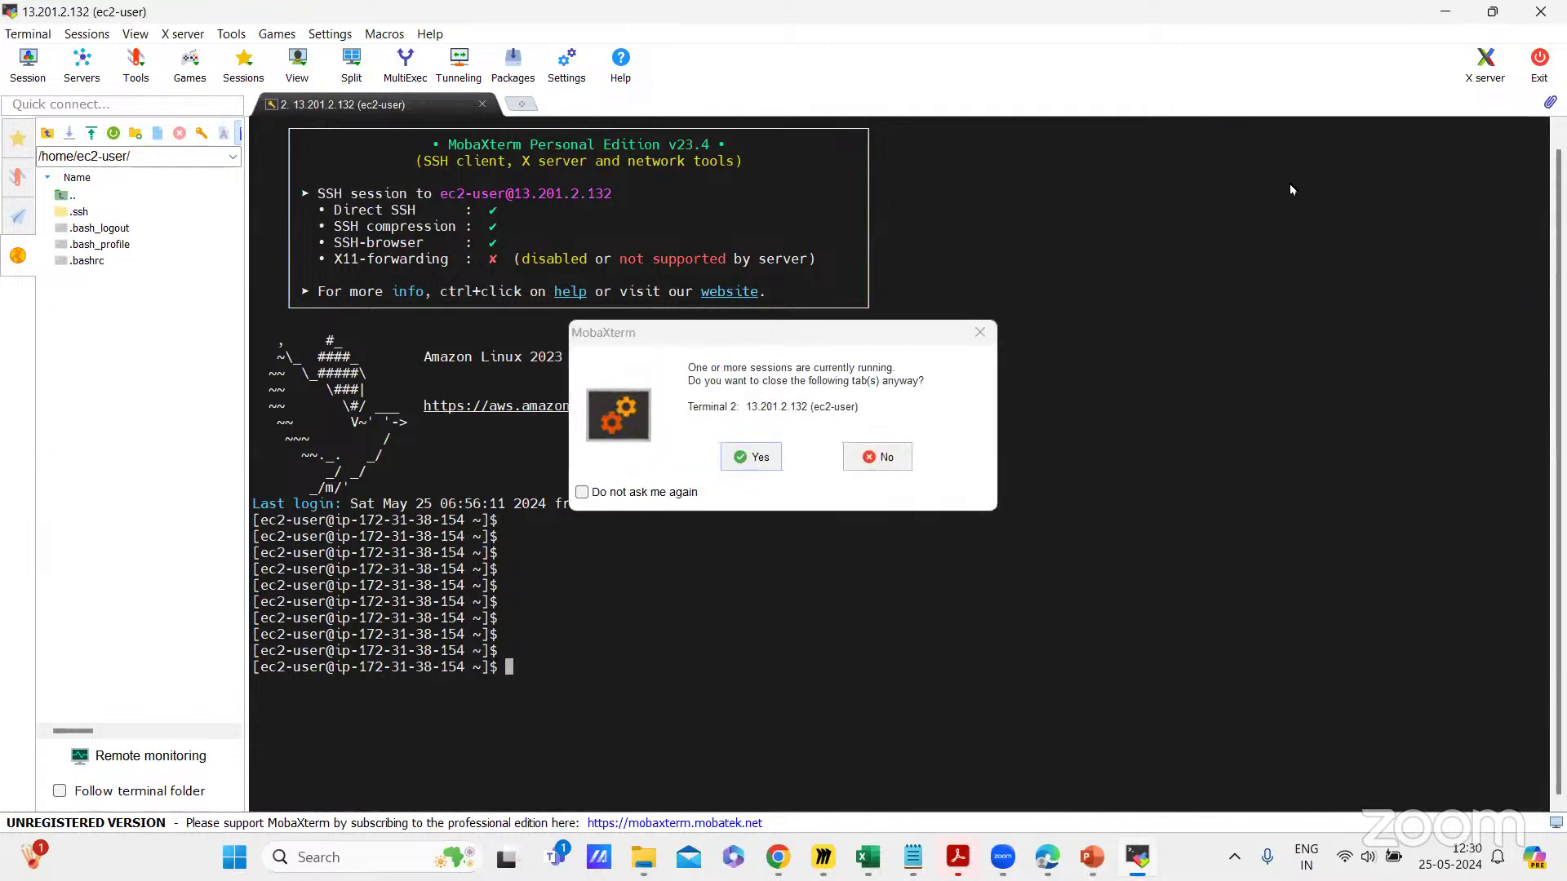
pyautogui.click(738, 458)
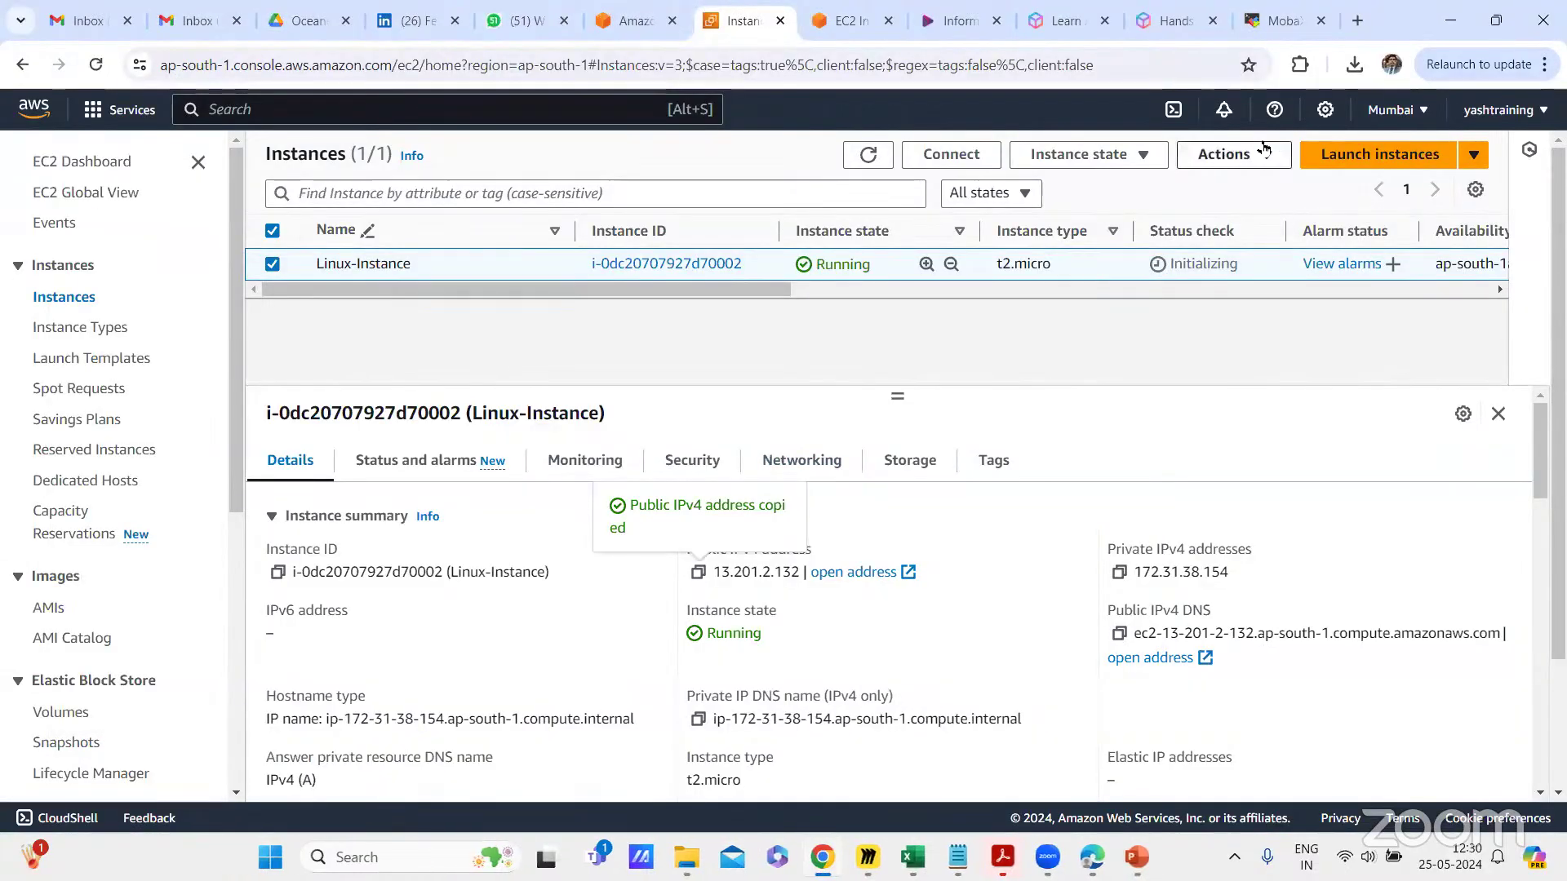
# Step: Open a Windows Command Prompt and change to the Downloads folder with cd Downloads
pyautogui.click(384, 857)
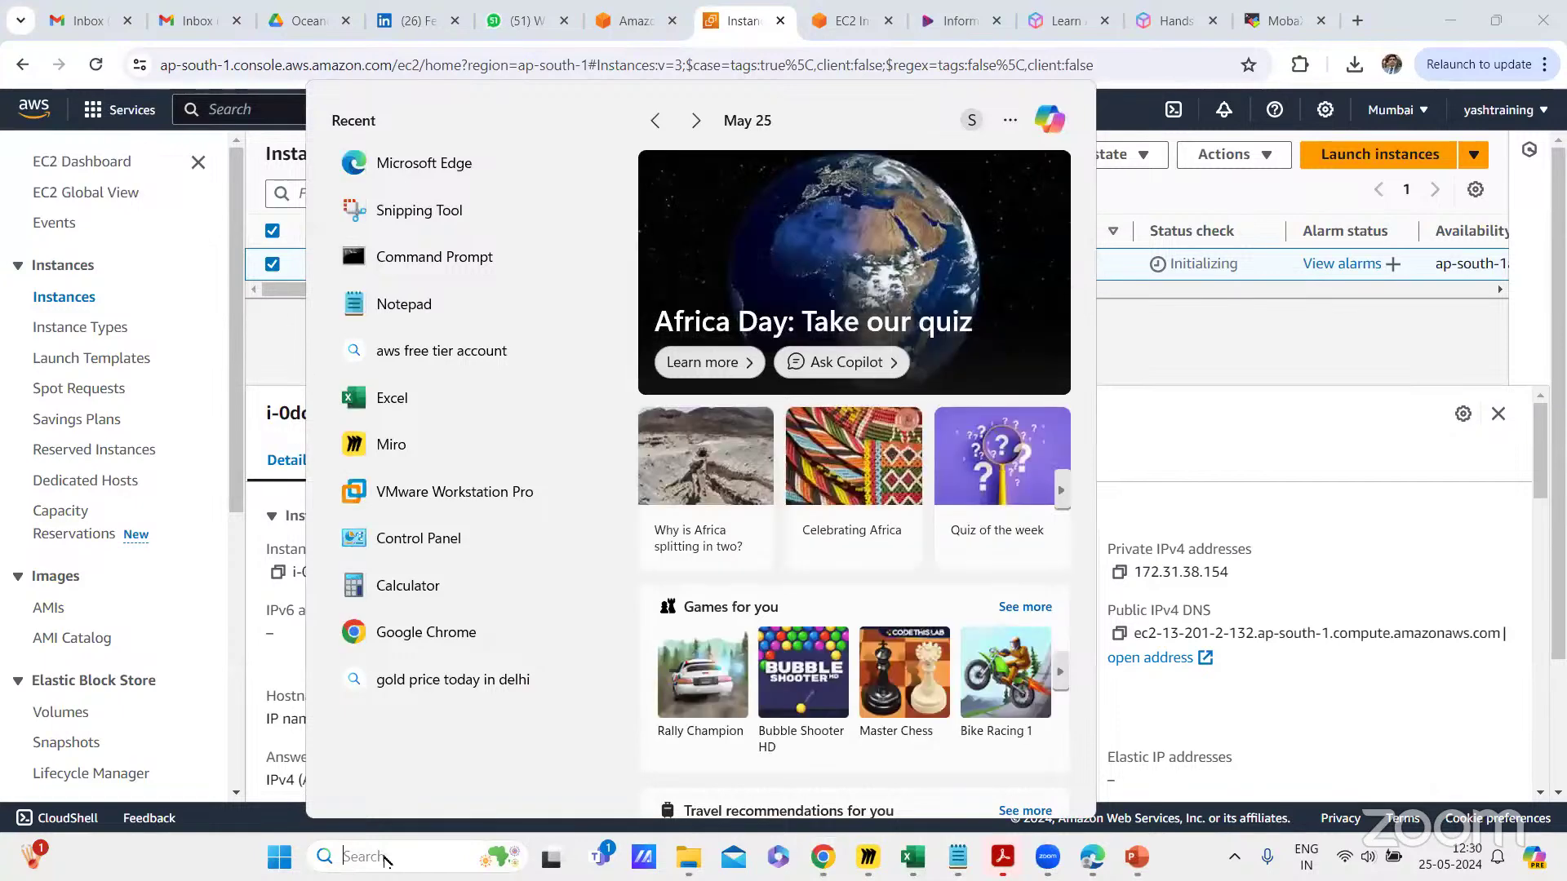
pyautogui.write('cmd')
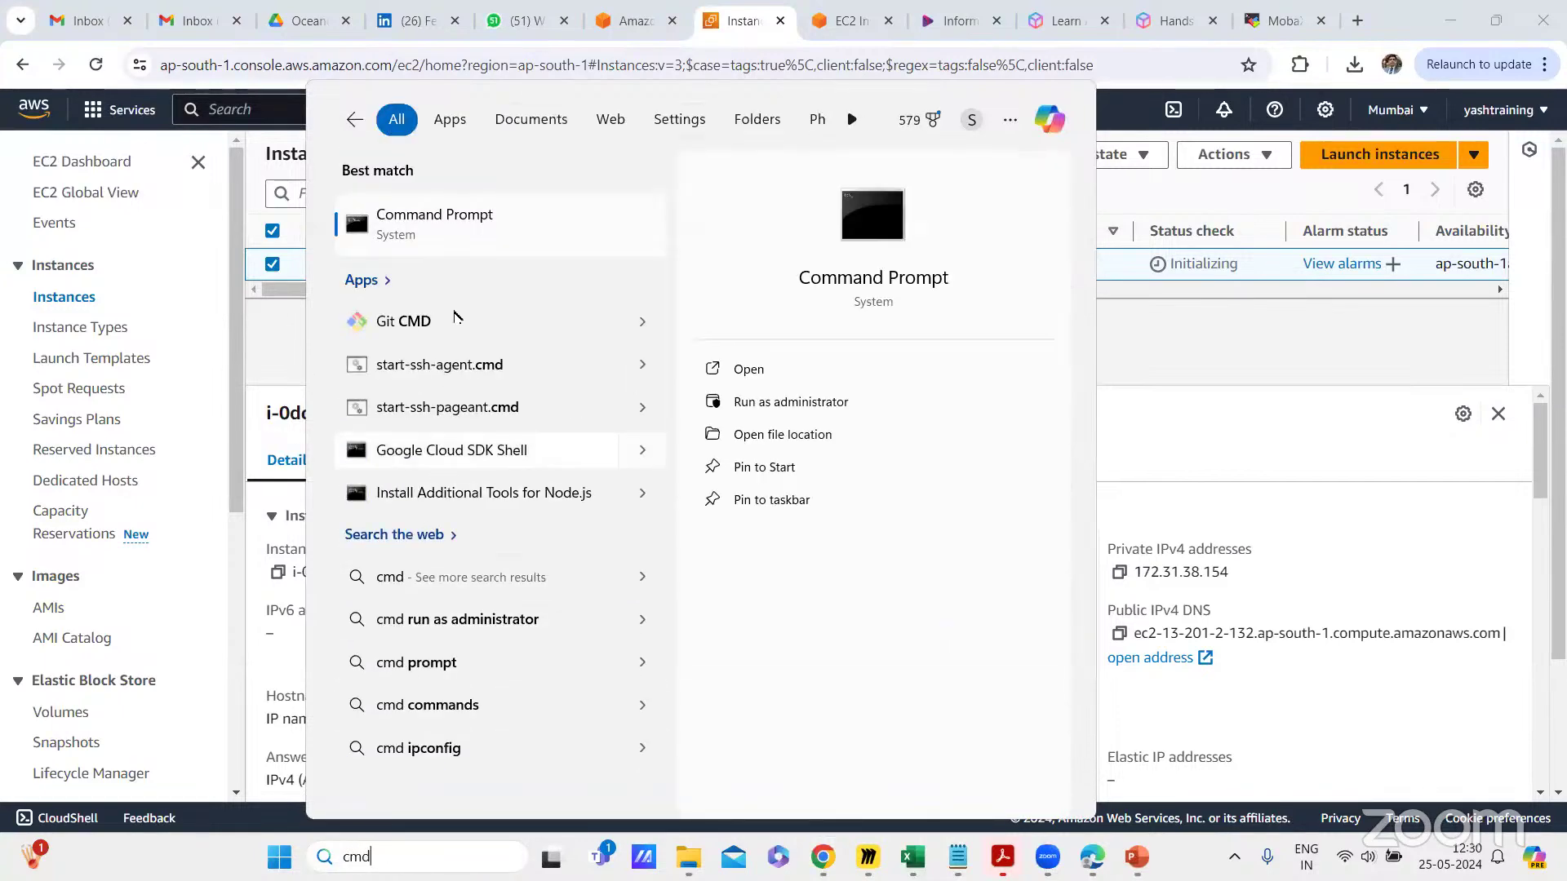
pyautogui.click(446, 218)
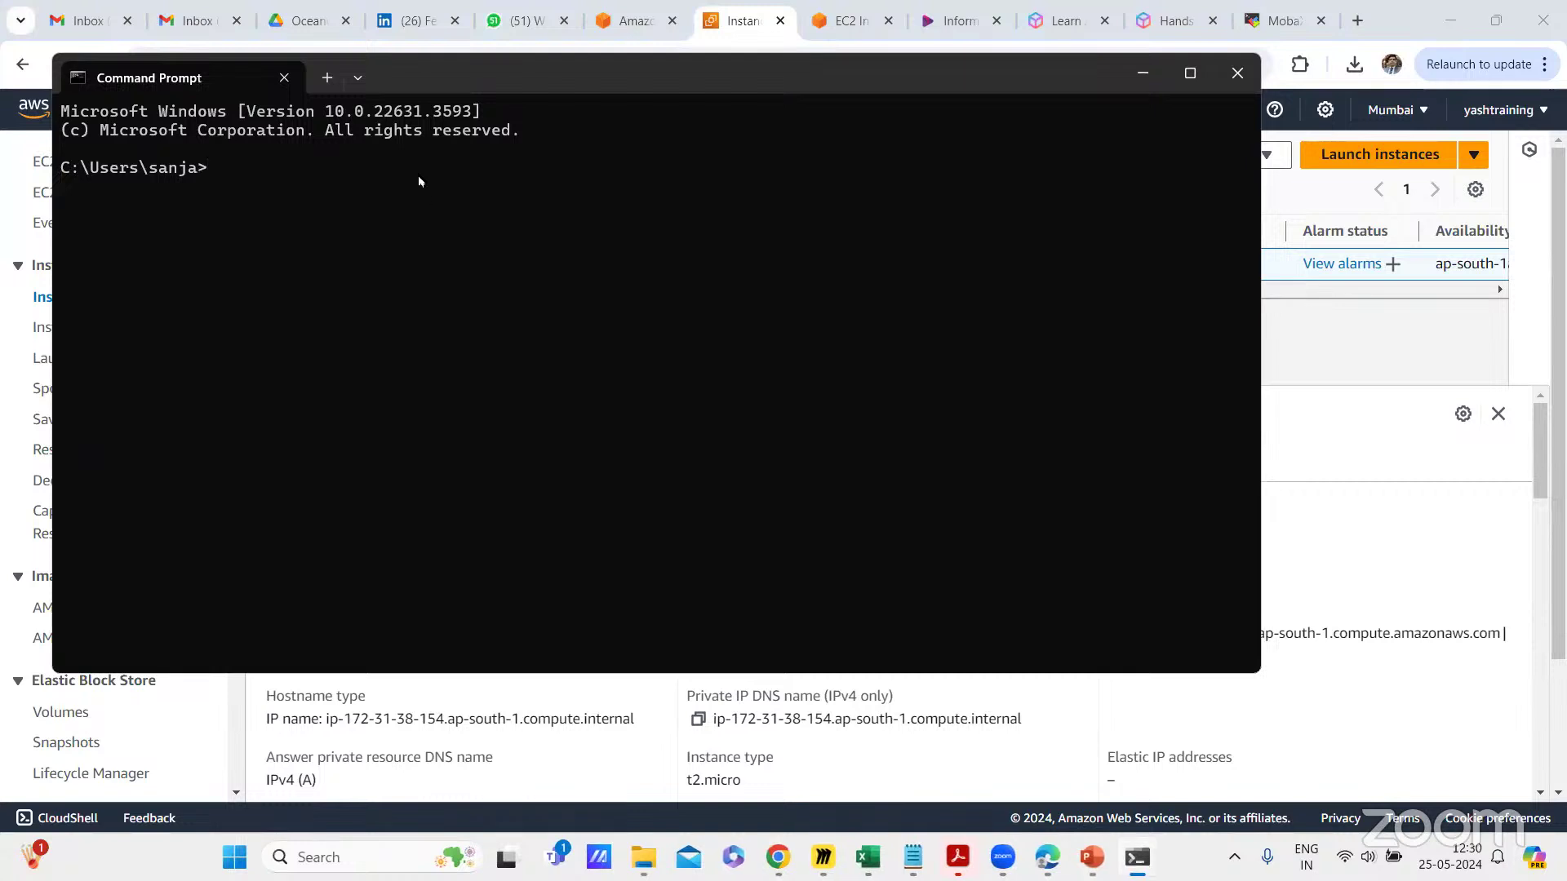
pyautogui.moveTo(436, 85); pyautogui.dragTo(446, 98)
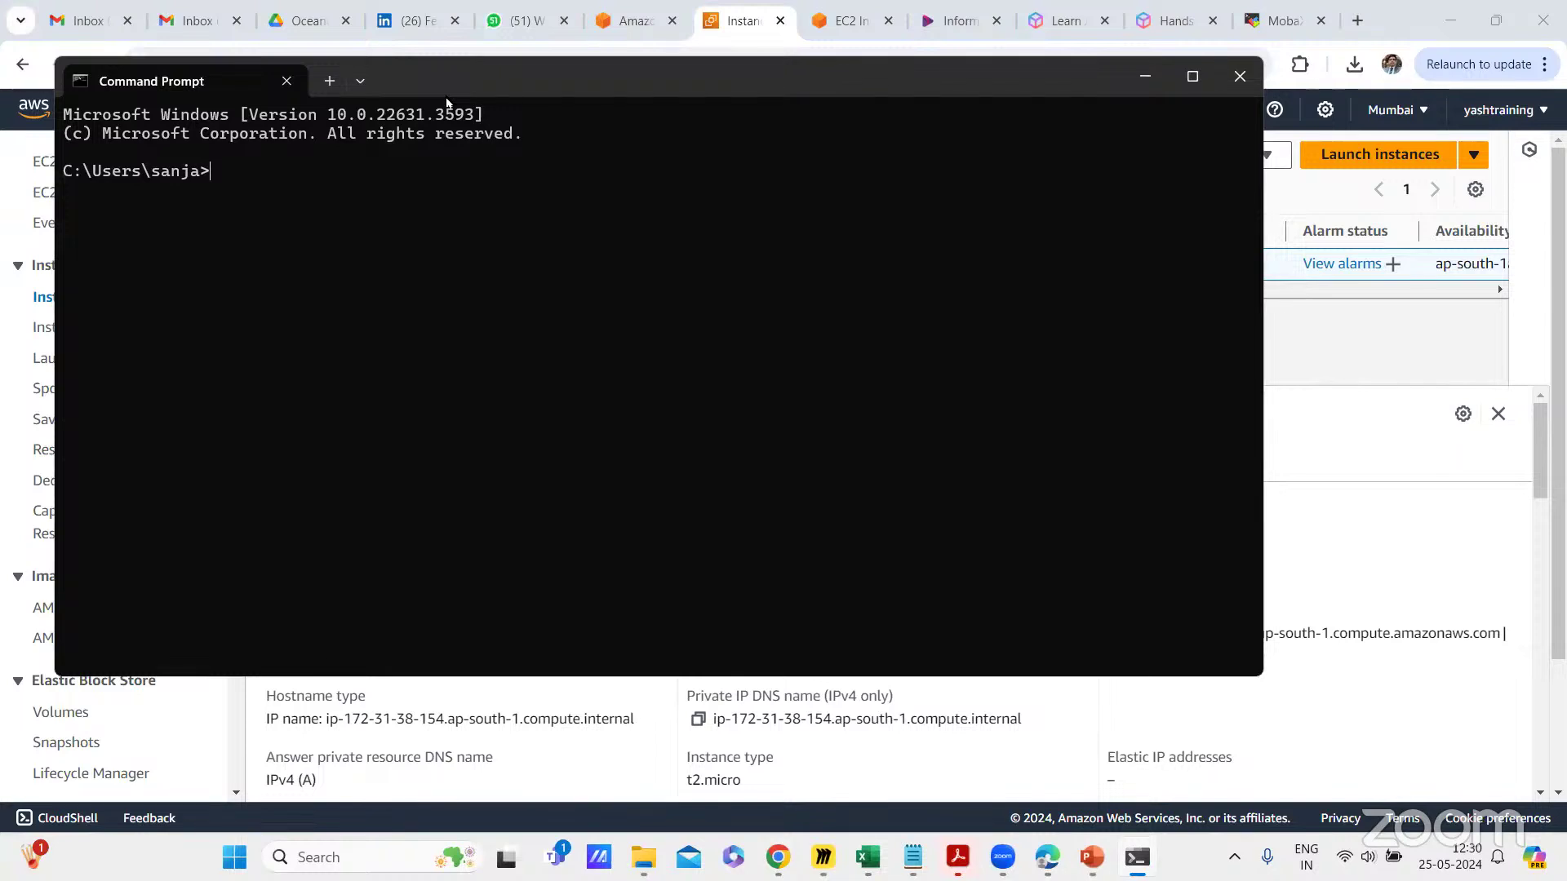
pyautogui.moveTo(441, 87); pyautogui.dragTo(546, 189)
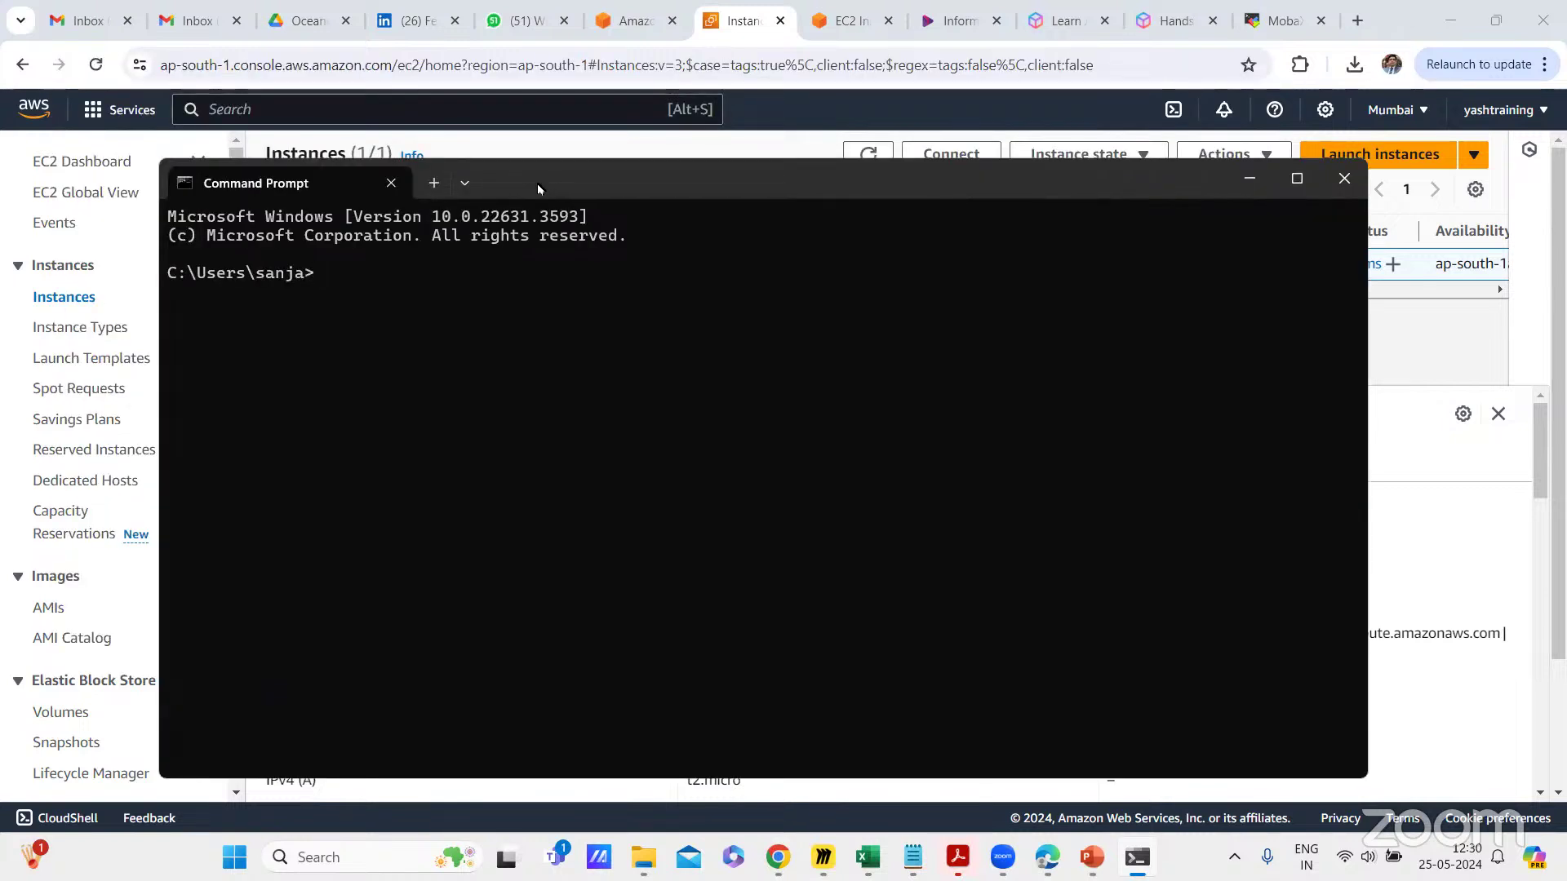
pyautogui.write('cd Downloads')
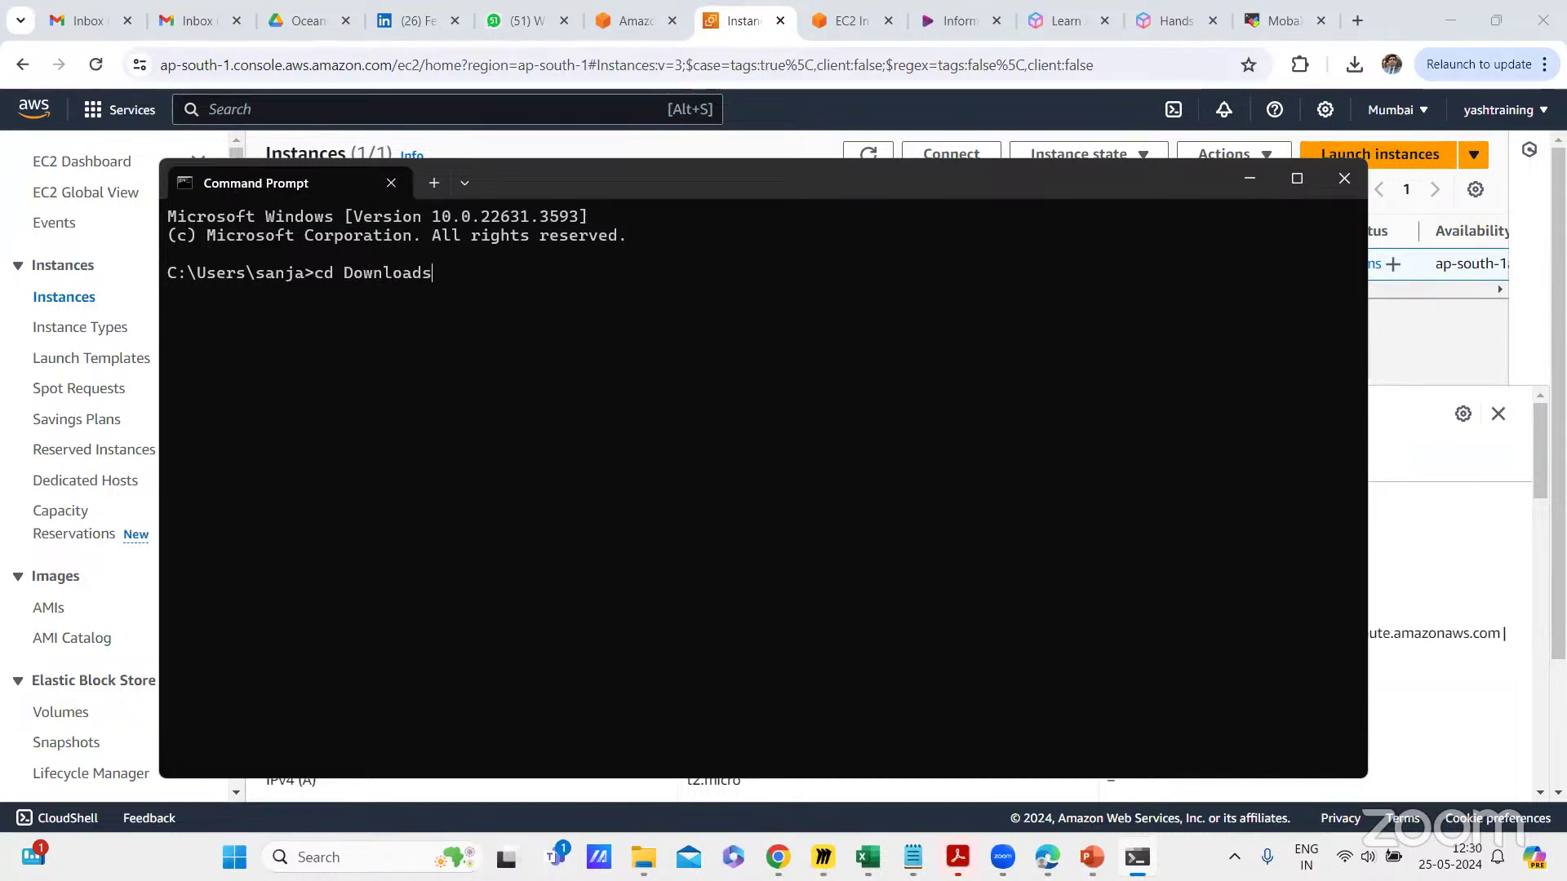
pyautogui.press('Return')
# Step: Copy the key pair name from the Linux-Instance details in Chrome and run dir MyServerKey-25May2024.pem in Command Prompt
pyautogui.write('dir')
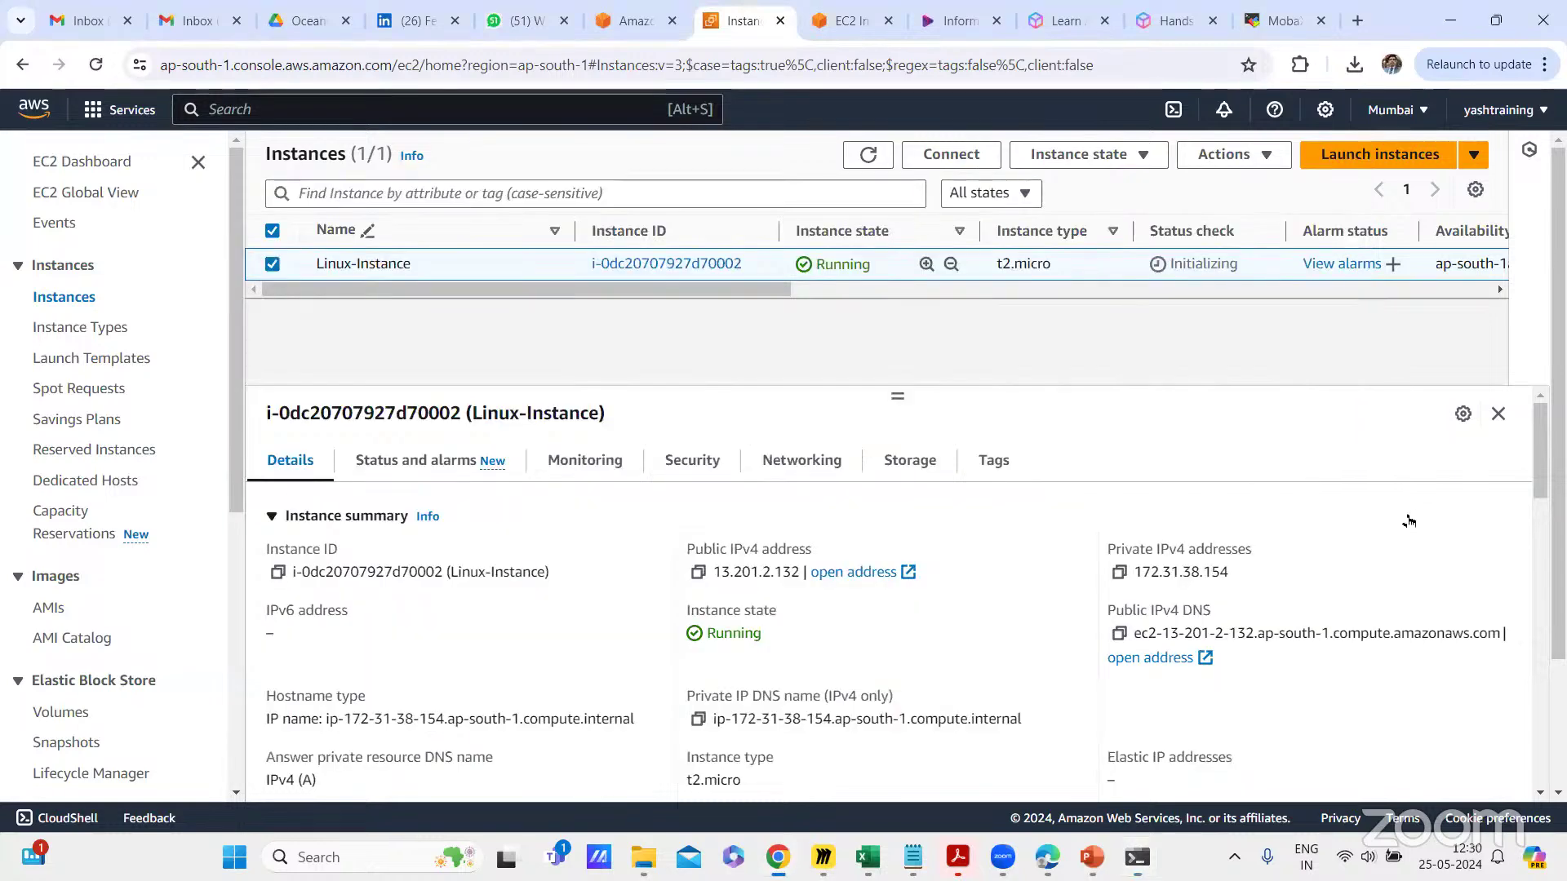
pyautogui.click(1410, 516)
pyautogui.scroll(-10, 938, 571)
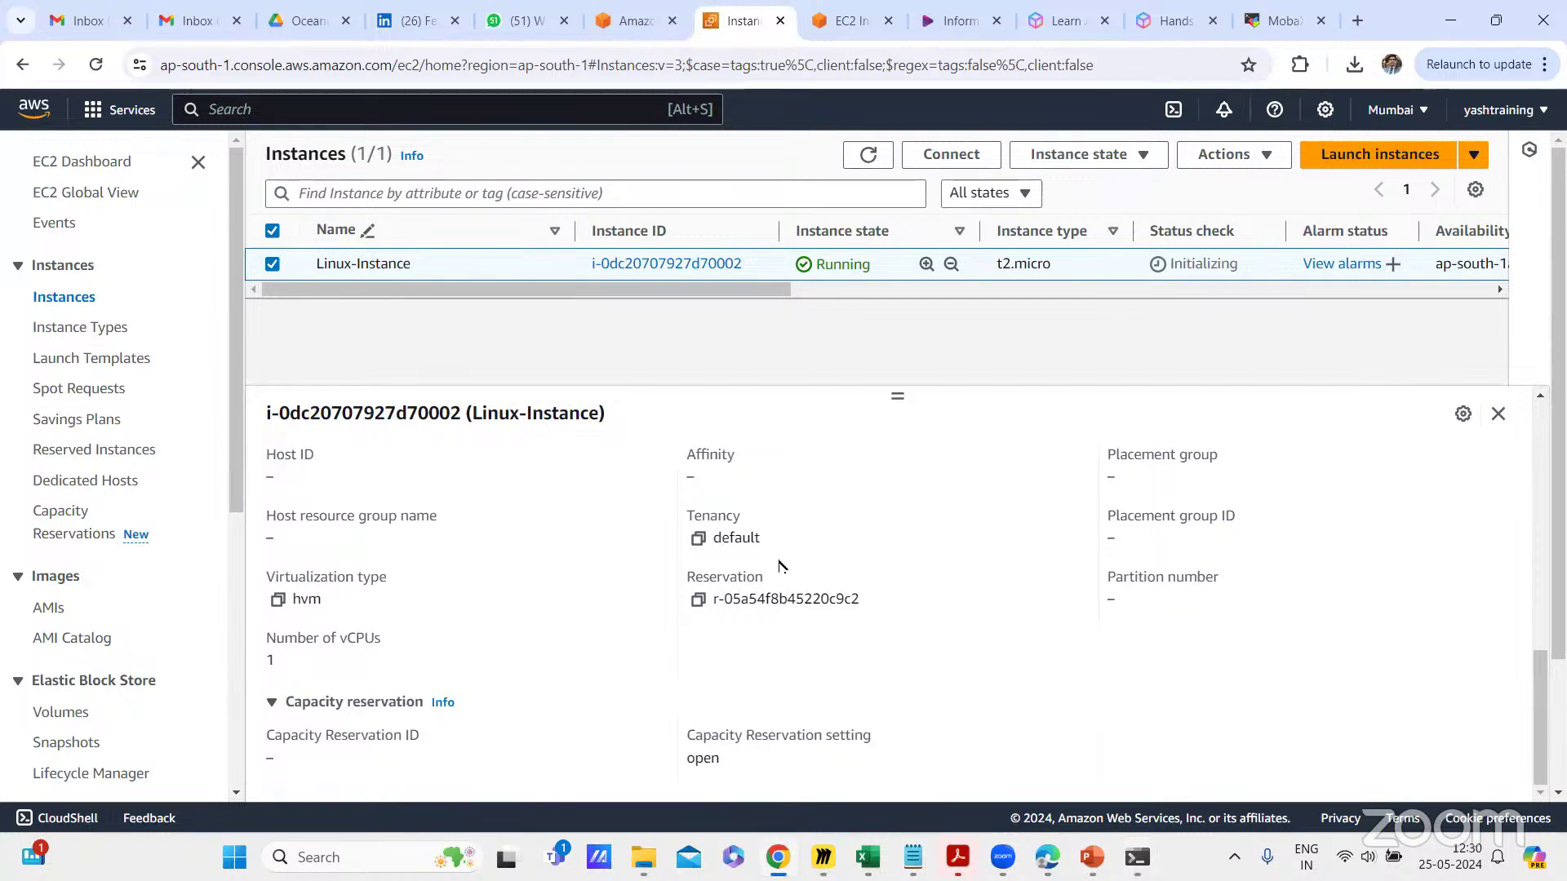
pyautogui.scroll(3, 779, 565)
pyautogui.scroll(2, 734, 560)
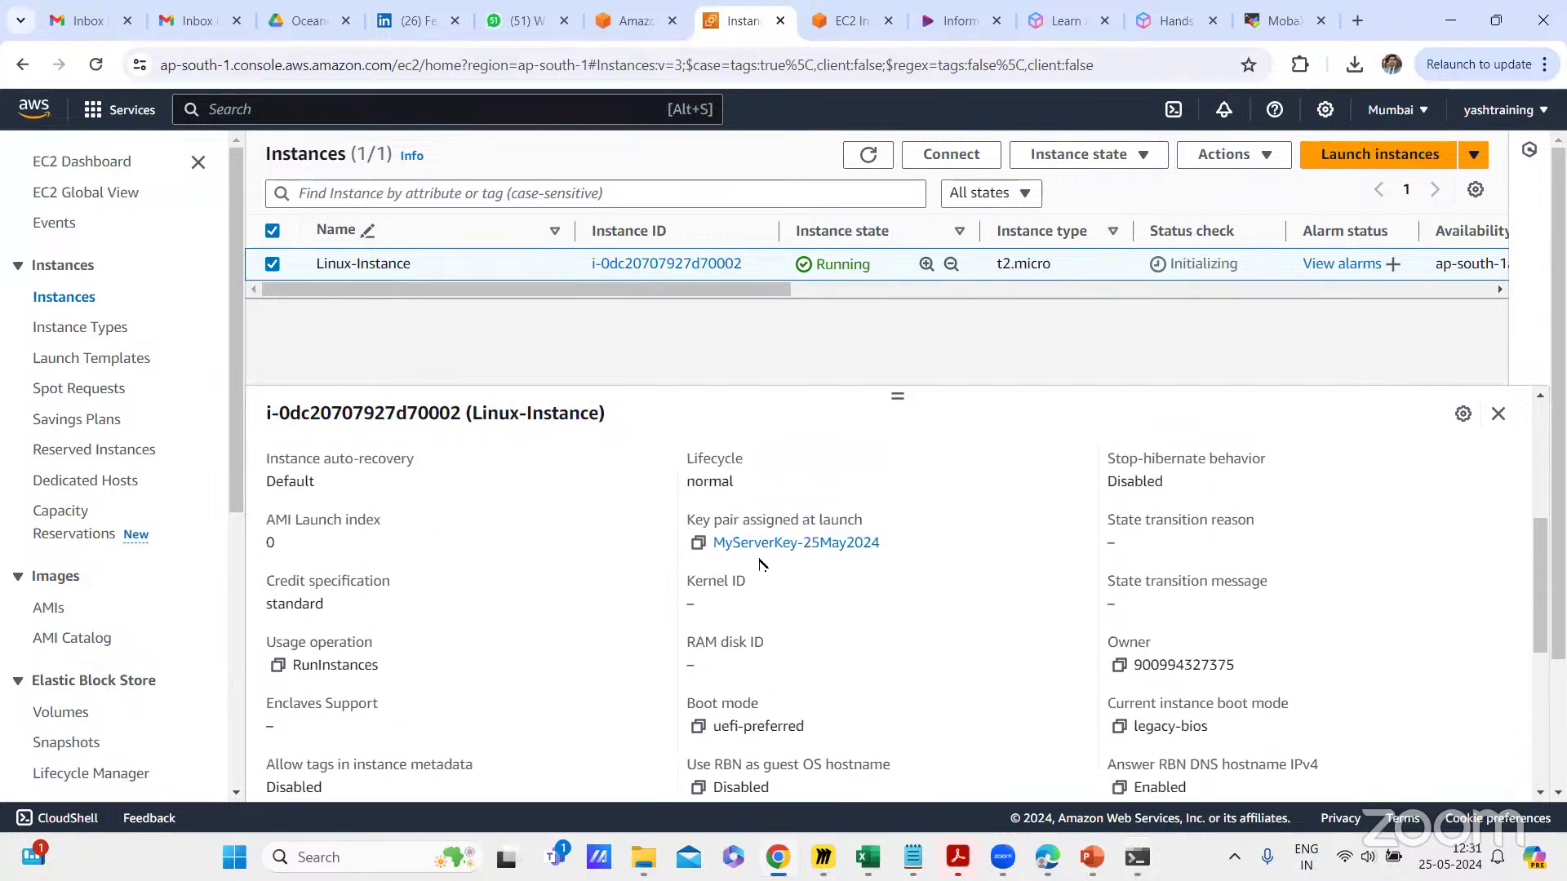
pyautogui.click(698, 545)
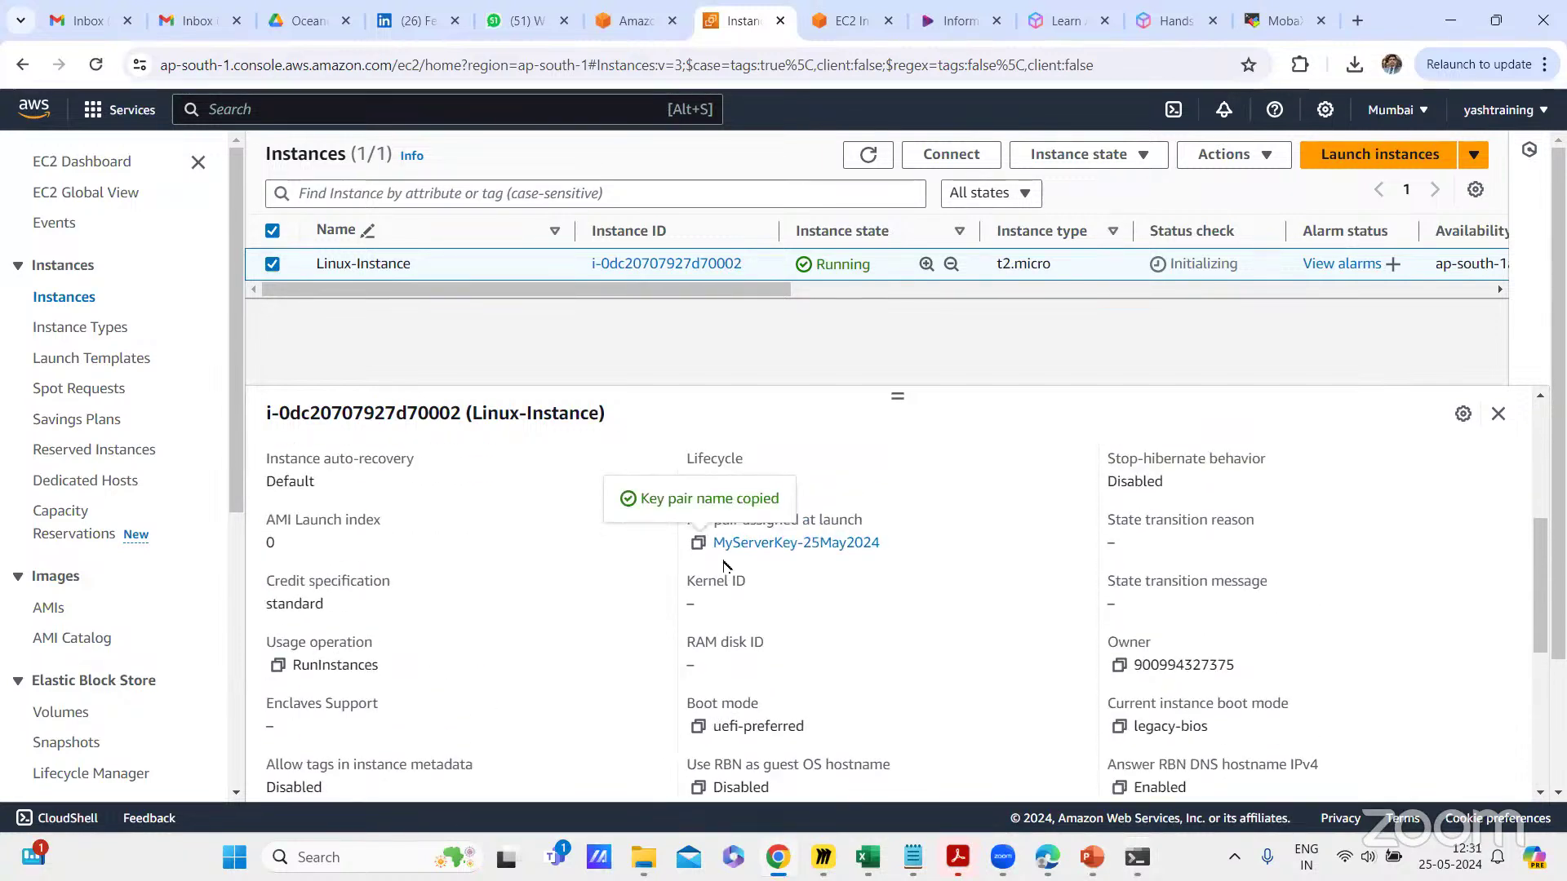
pyautogui.hotkey('alt', 'Tab')
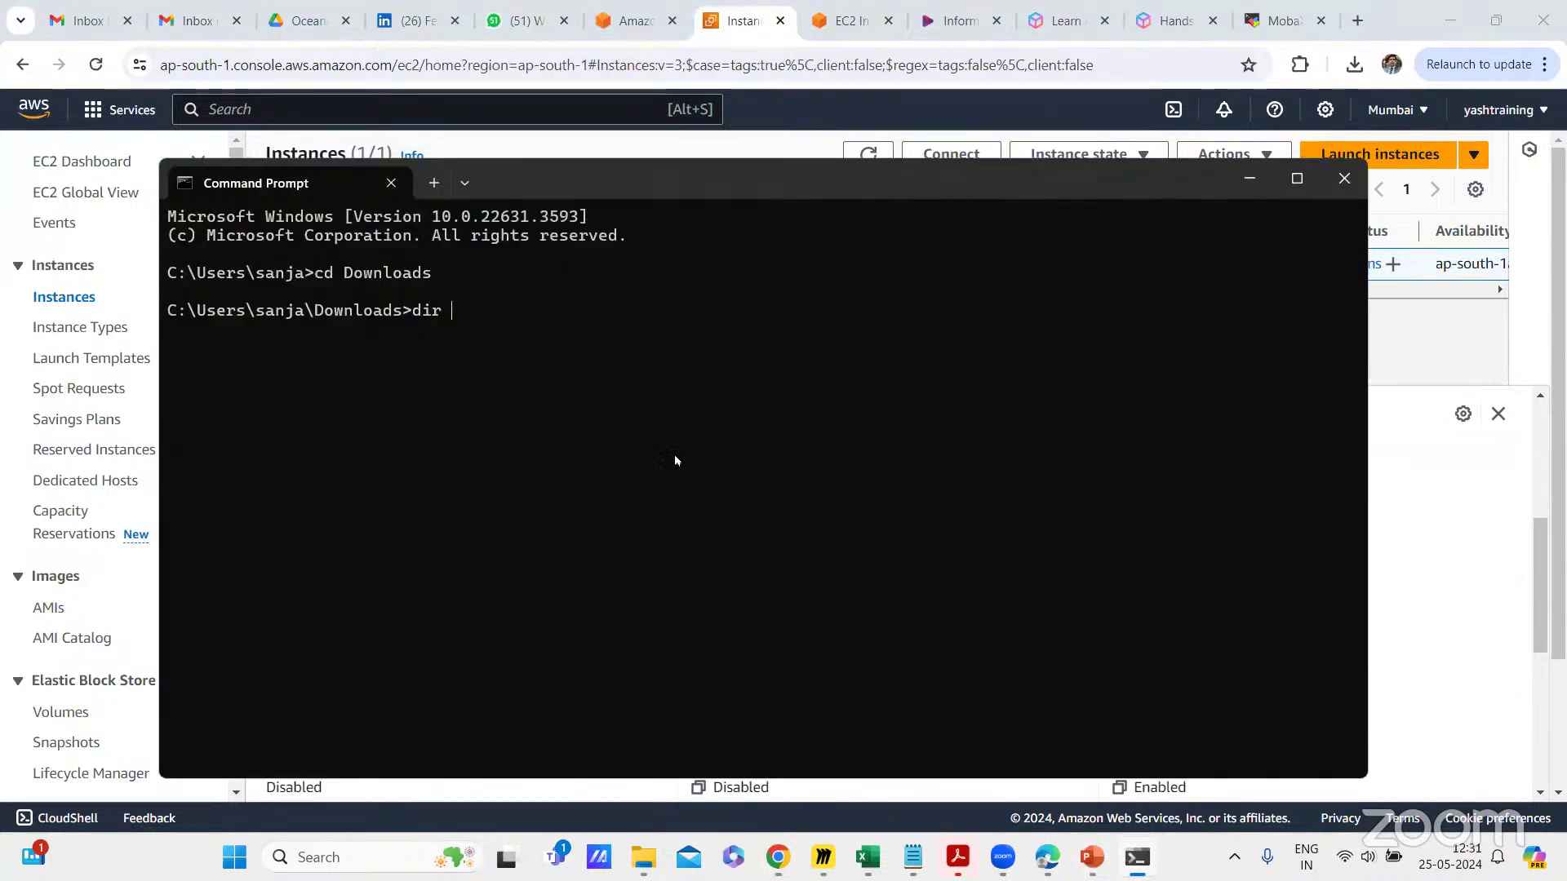
pyautogui.hotkey('ctrl', 'v')
pyautogui.write('.pem')
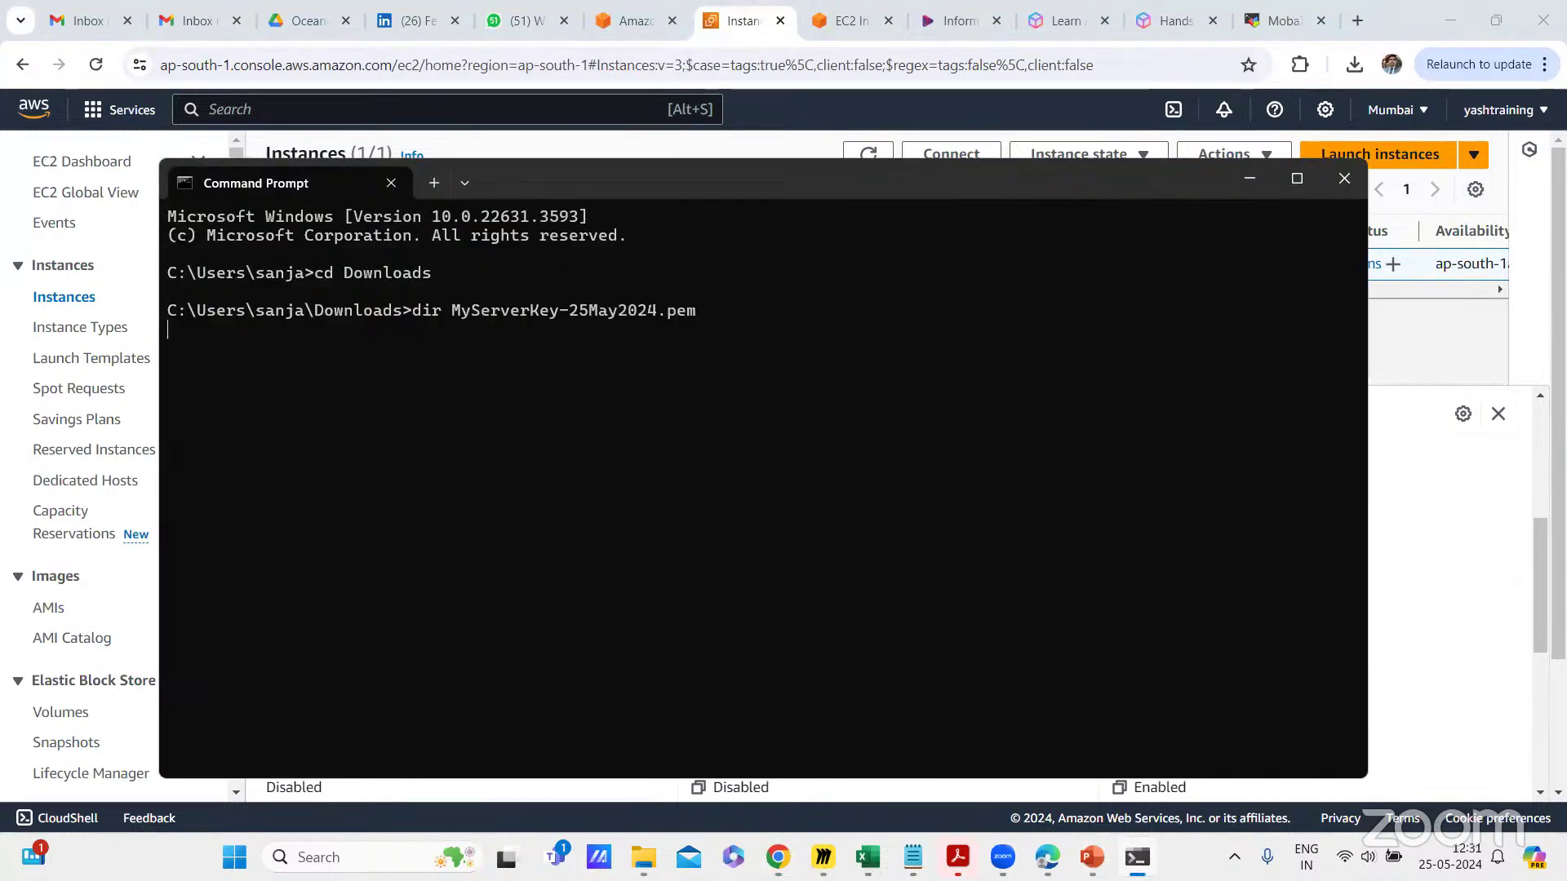
pyautogui.press('Return')
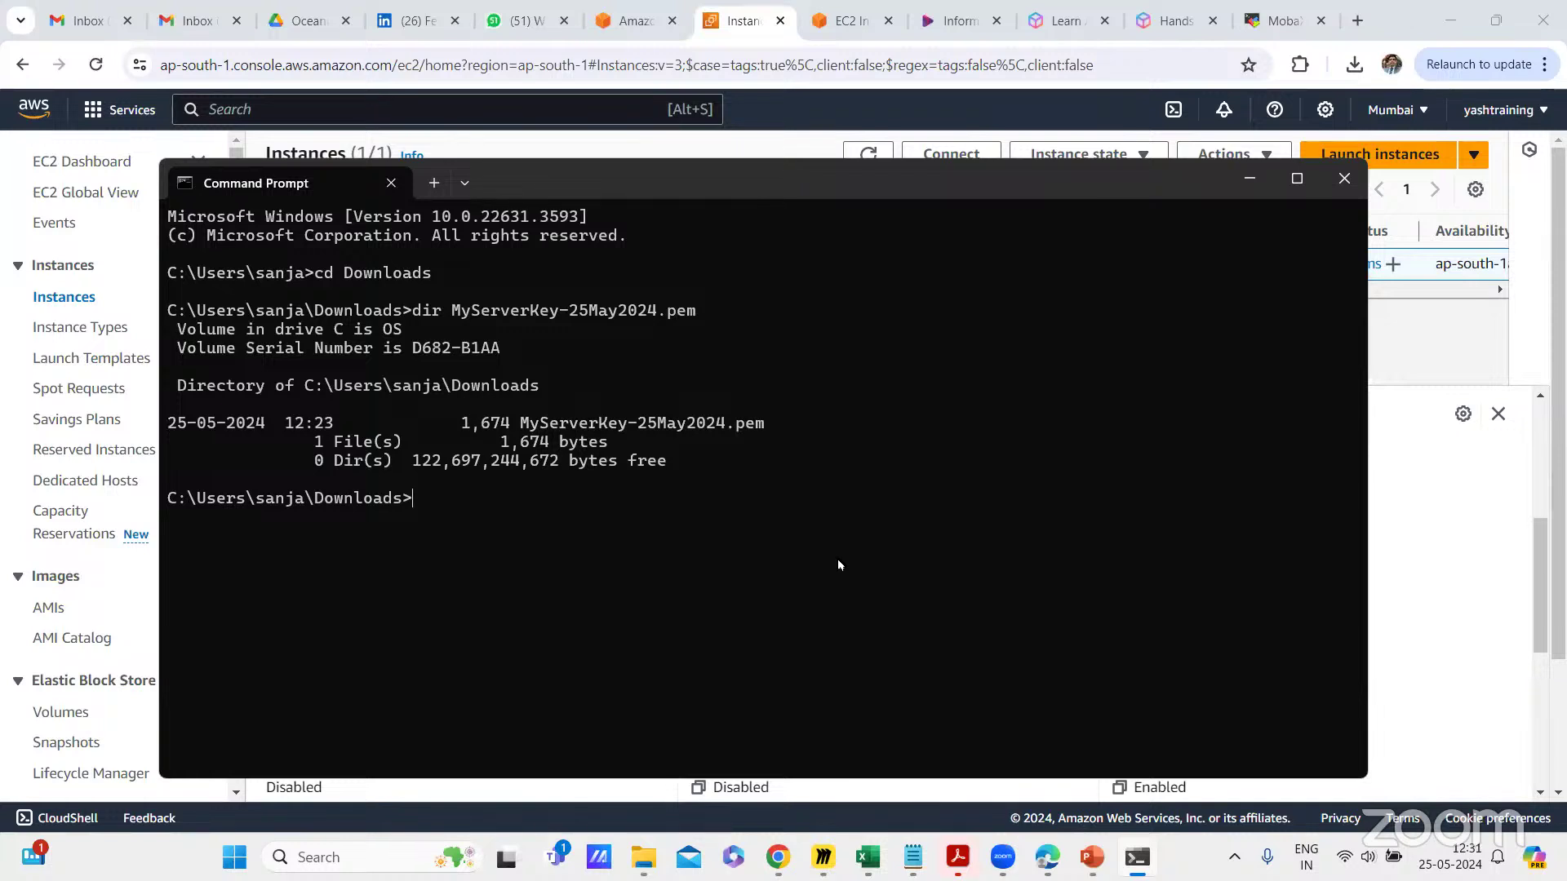
# Step: Enter the beginning of the connection command, ssh -i MyServerKey-25May2024.pem ec2-user@, without running it
pyautogui.write('ssh ')
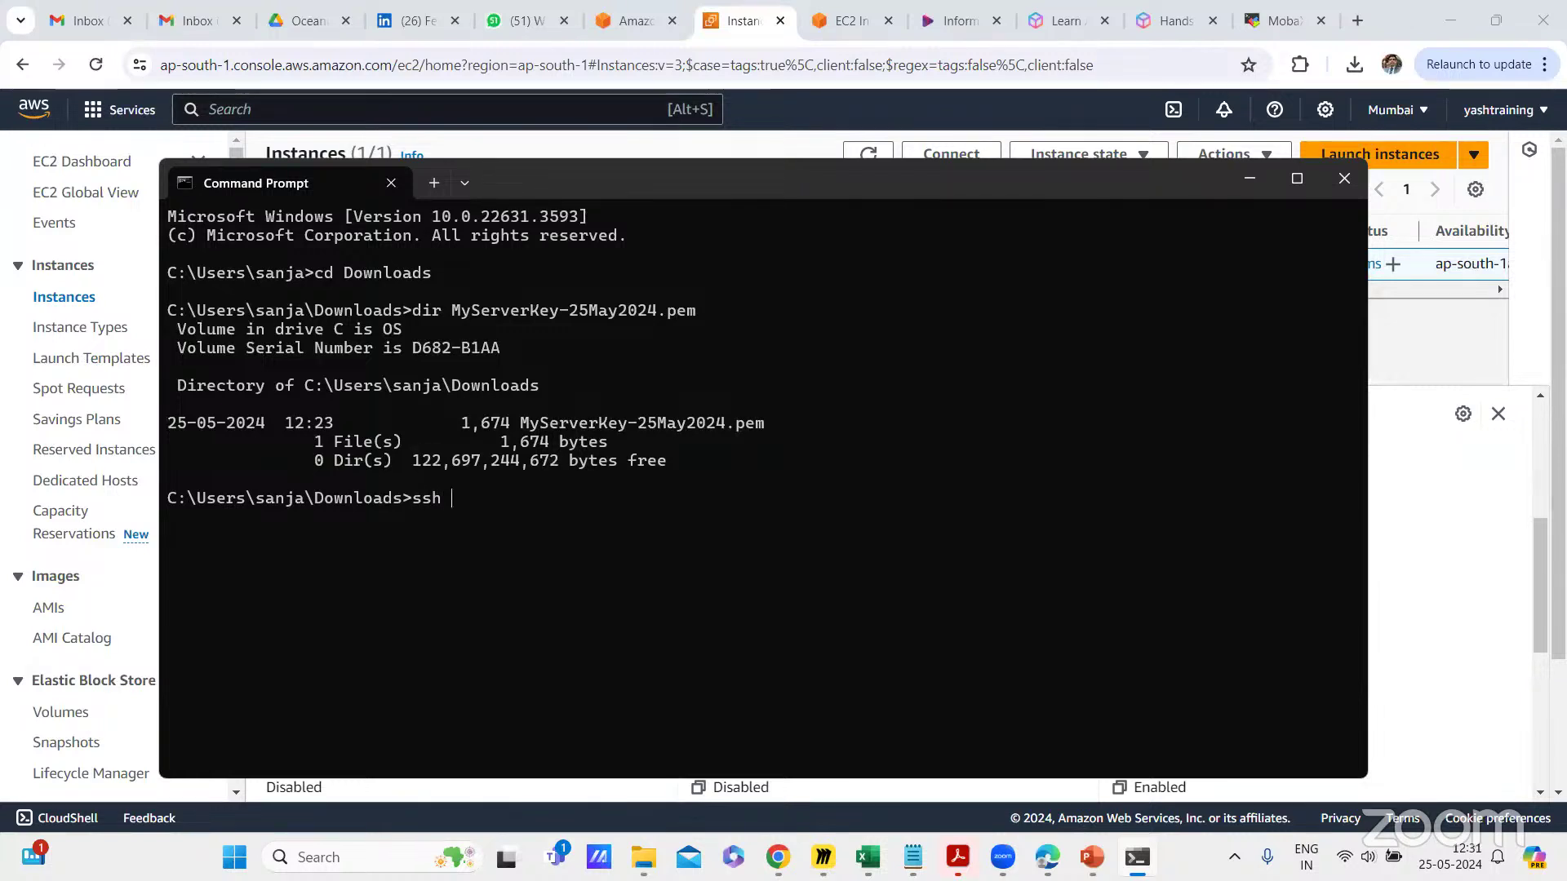
pyautogui.write('-i')
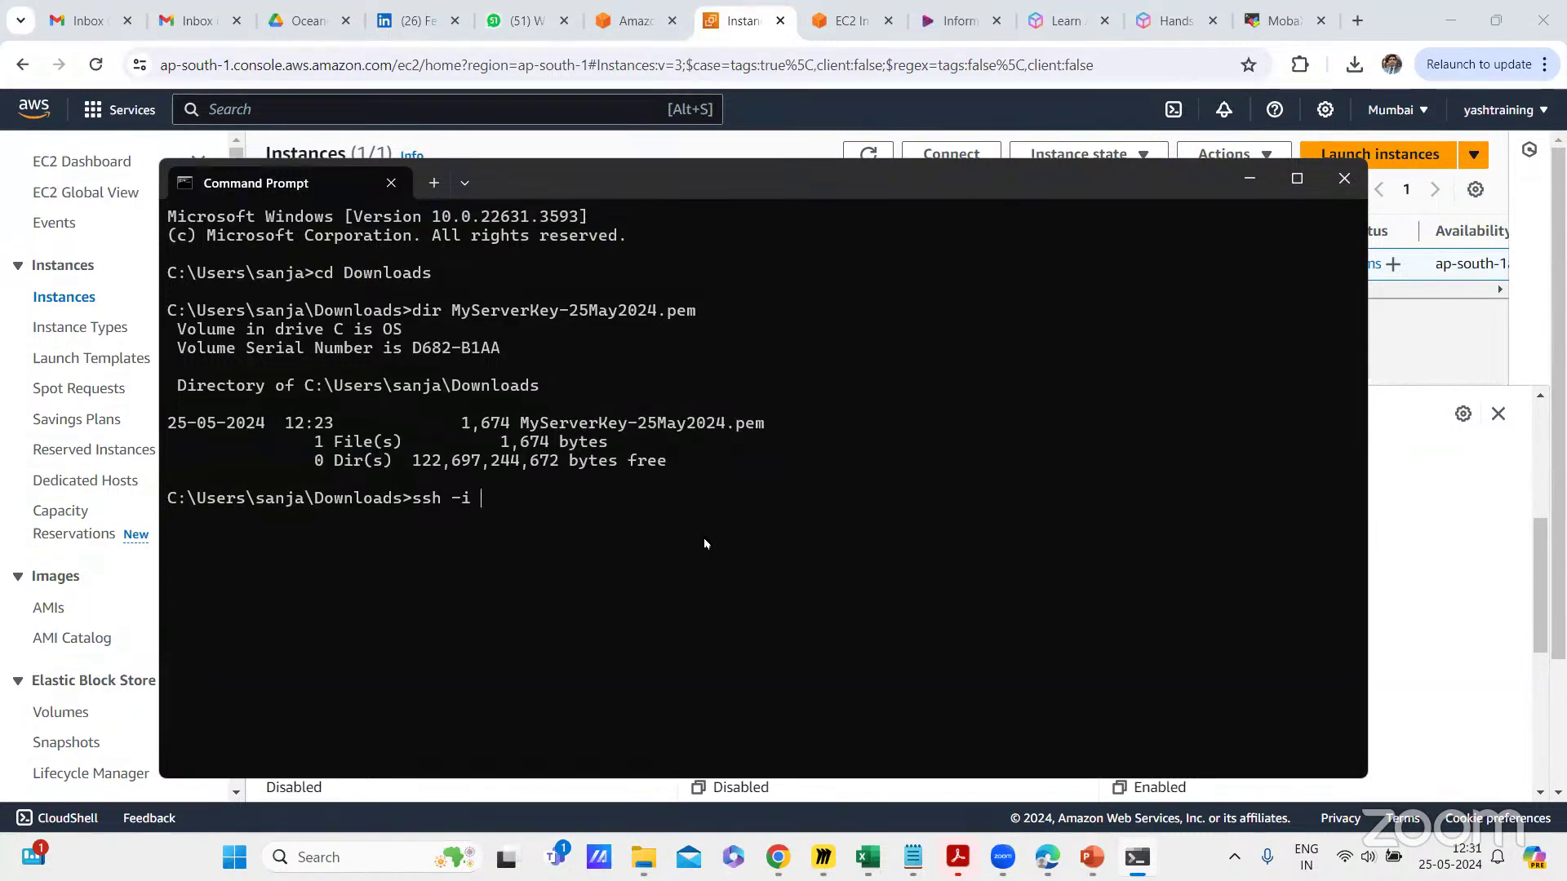
pyautogui.hotkey('ctrl', 'v')
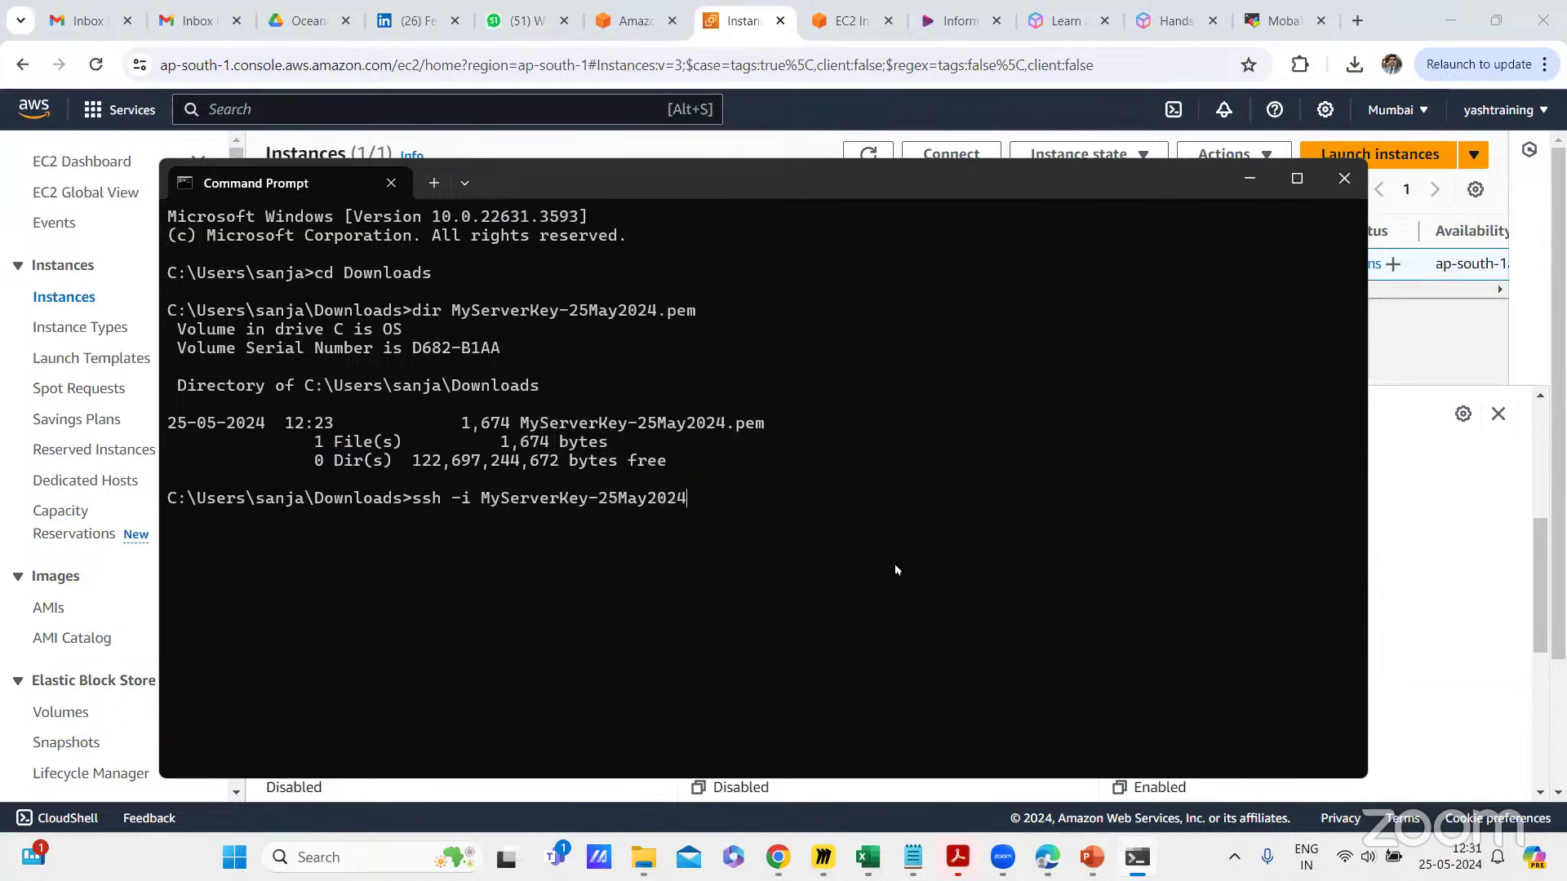
pyautogui.write('.pem')
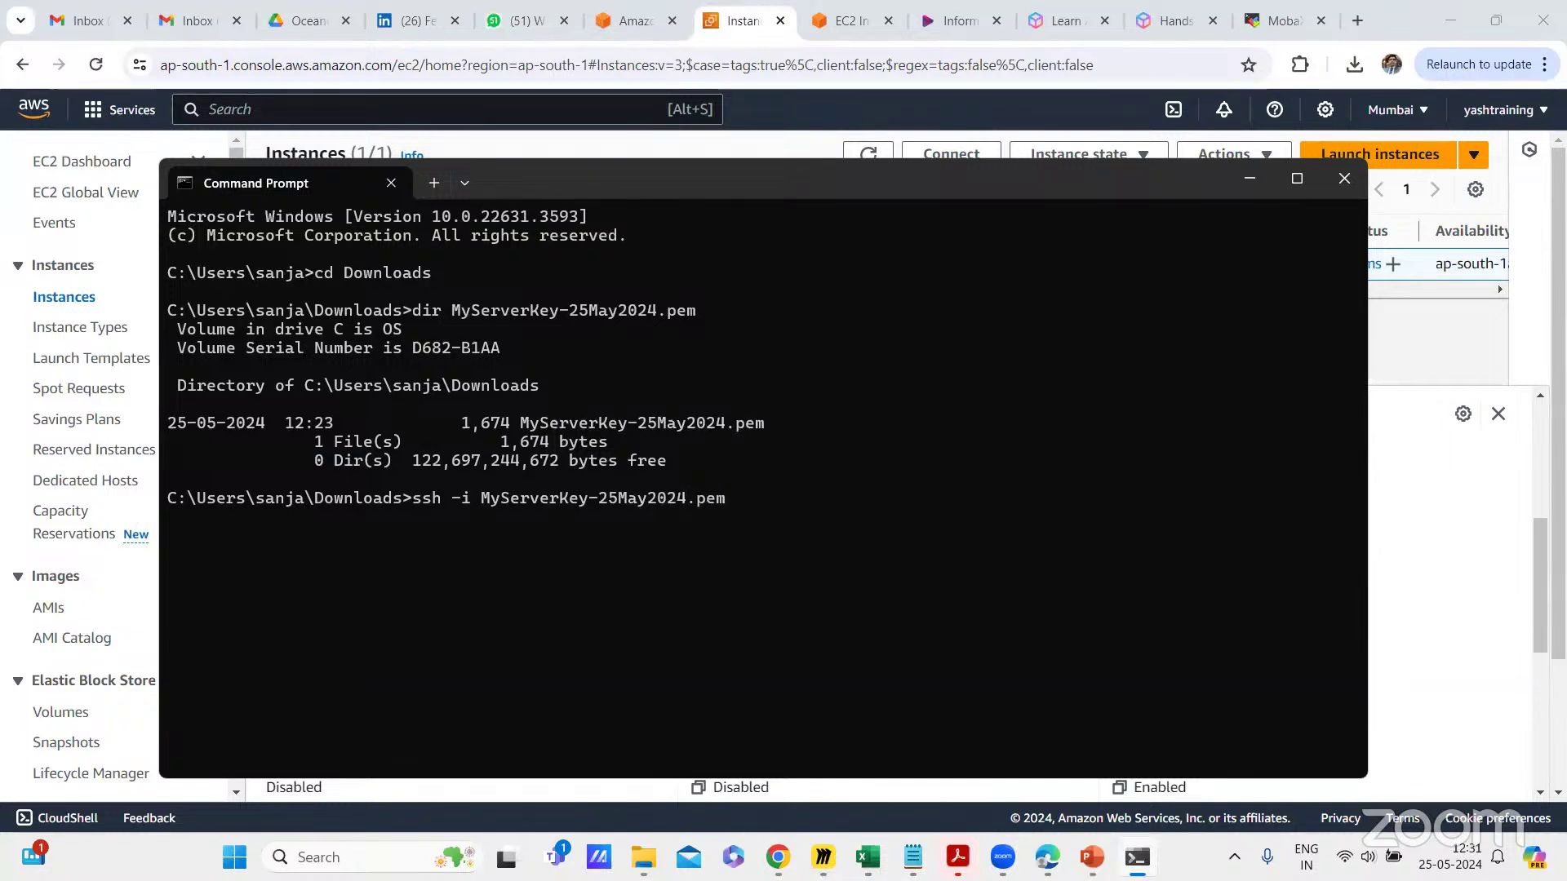
pyautogui.write(' e')
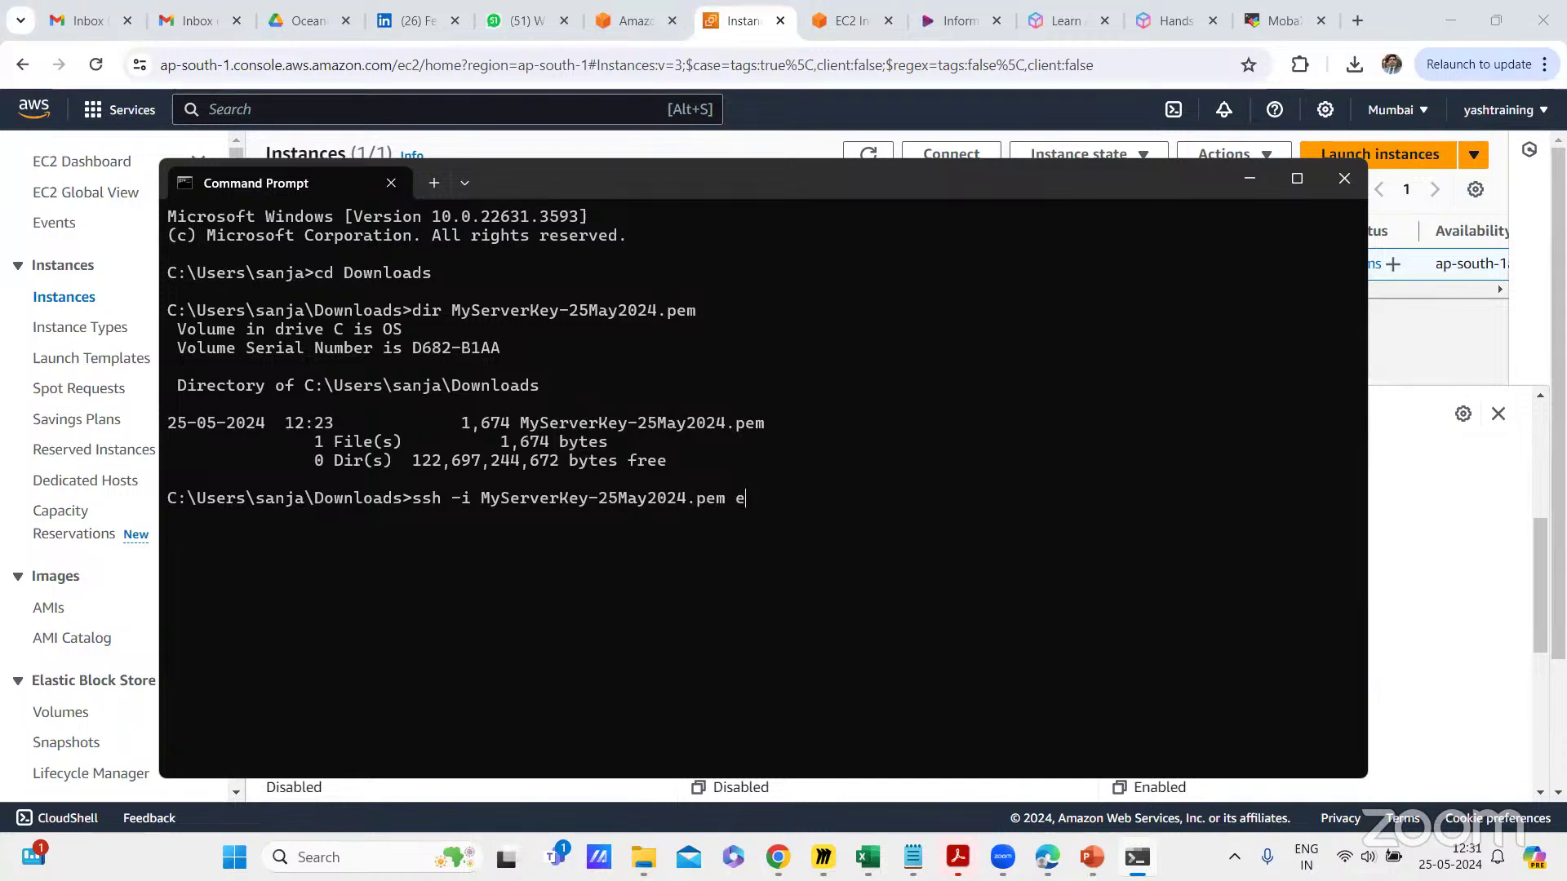
pyautogui.write('c2-user@')
# Step: Copy the instance's public IPv4 address in Chrome, complete the SSH command with 13.201.2.132 and connect, answering yes to the host prompt
pyautogui.click(1412, 521)
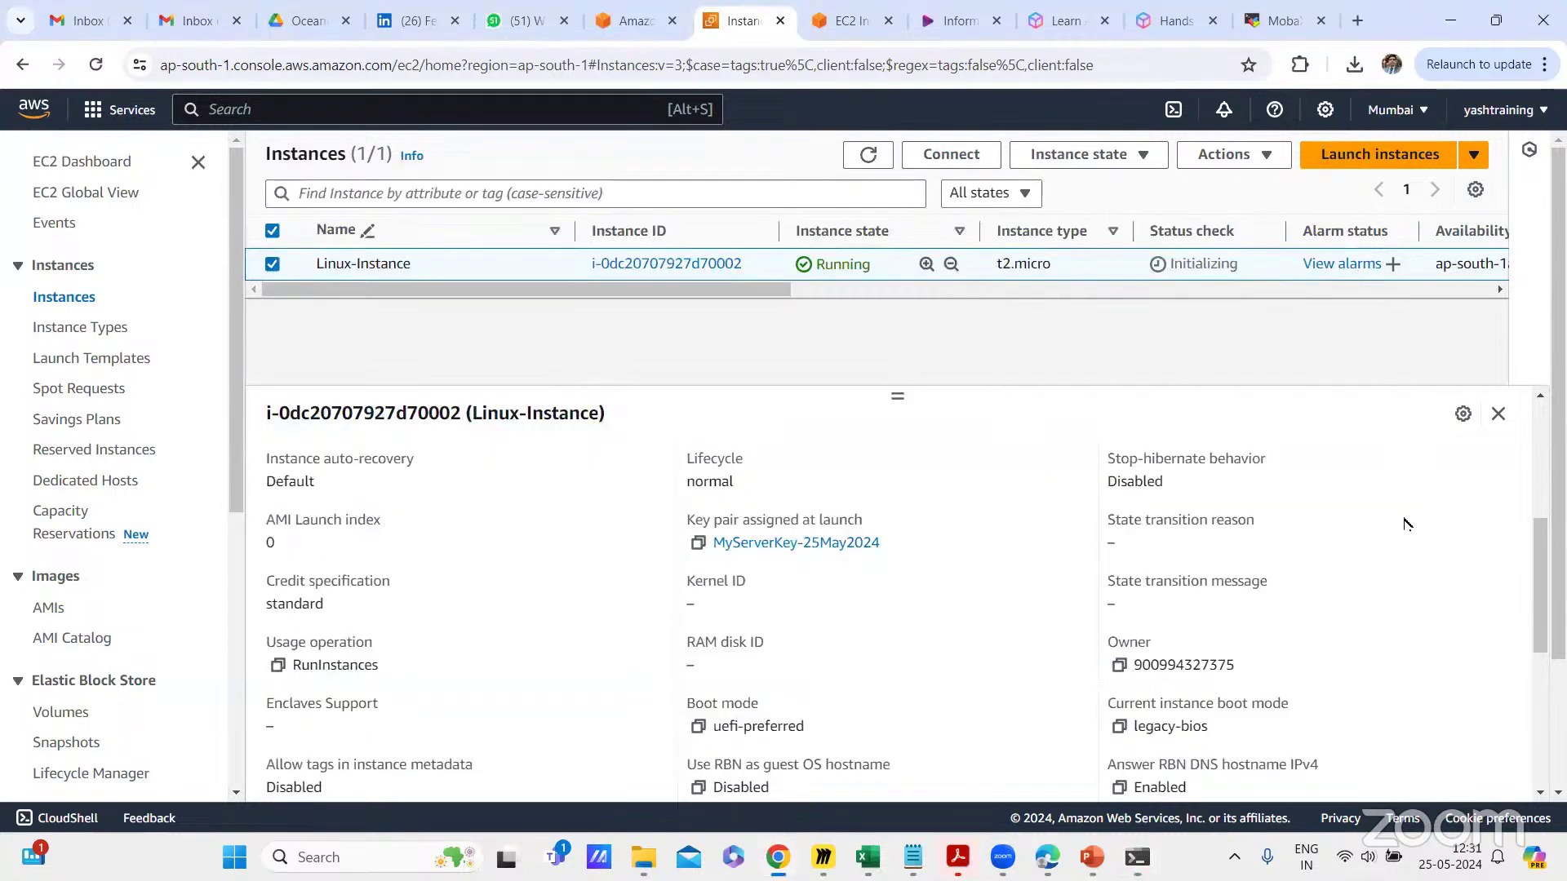
pyautogui.scroll(4, 960, 604)
pyautogui.scroll(1, 960, 604)
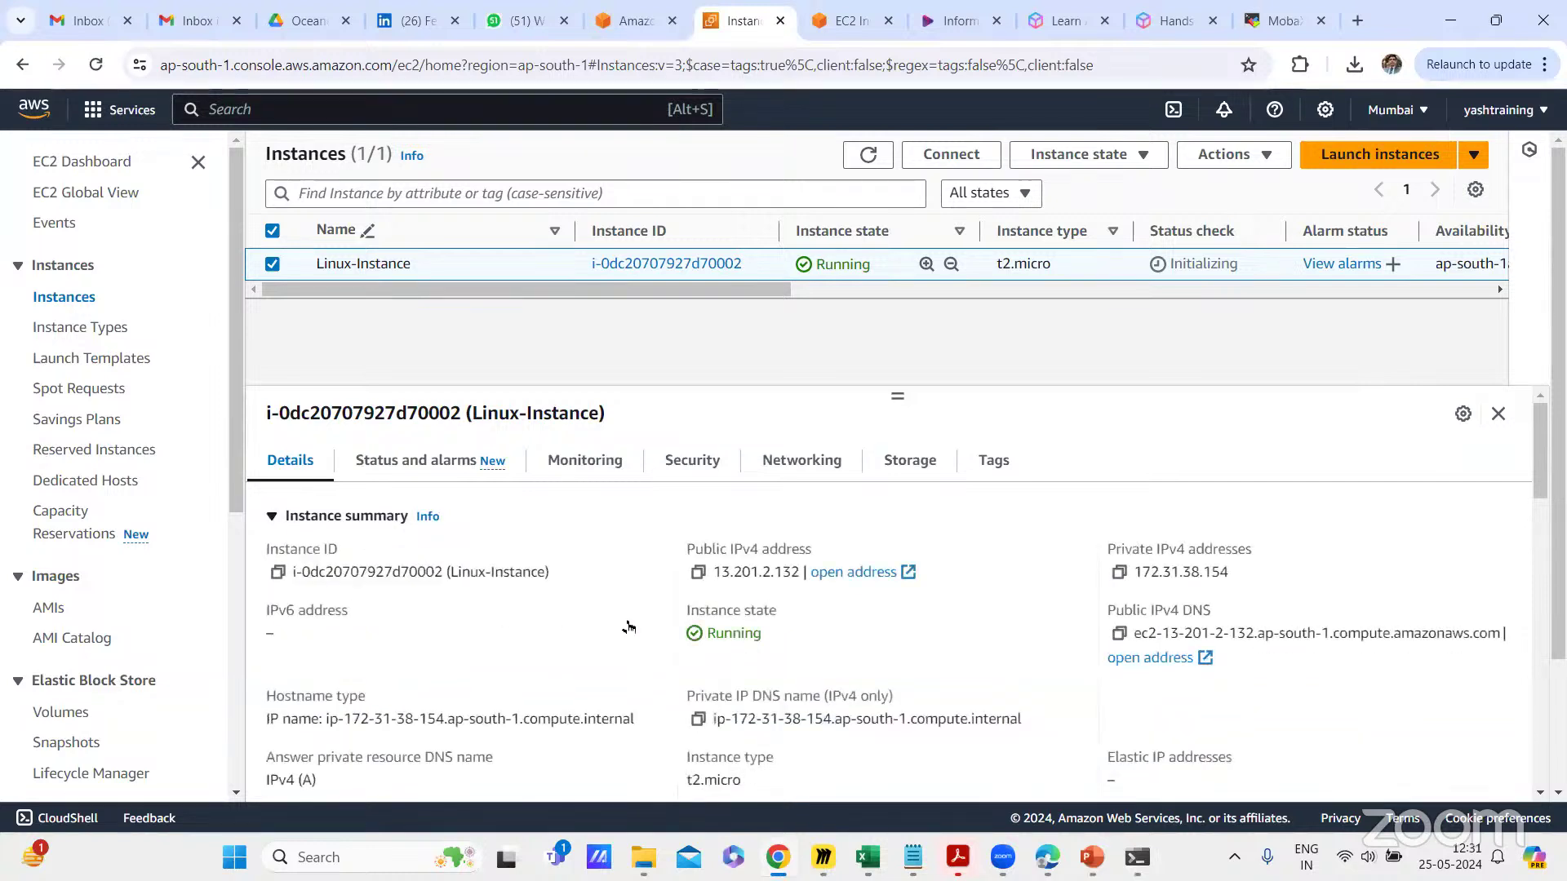
pyautogui.click(298, 521)
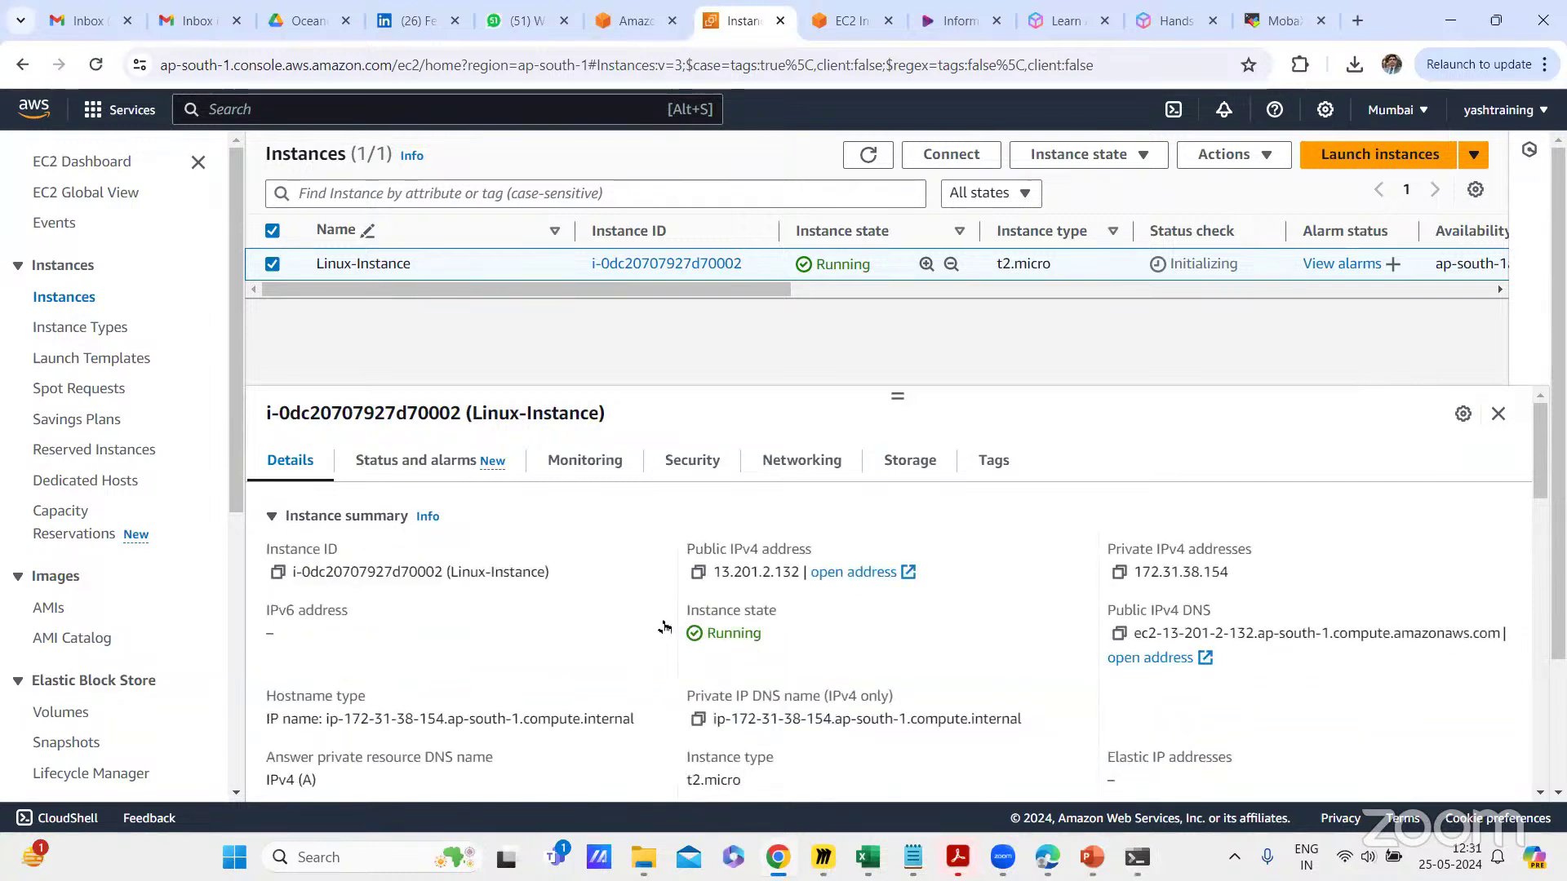
pyautogui.click(698, 572)
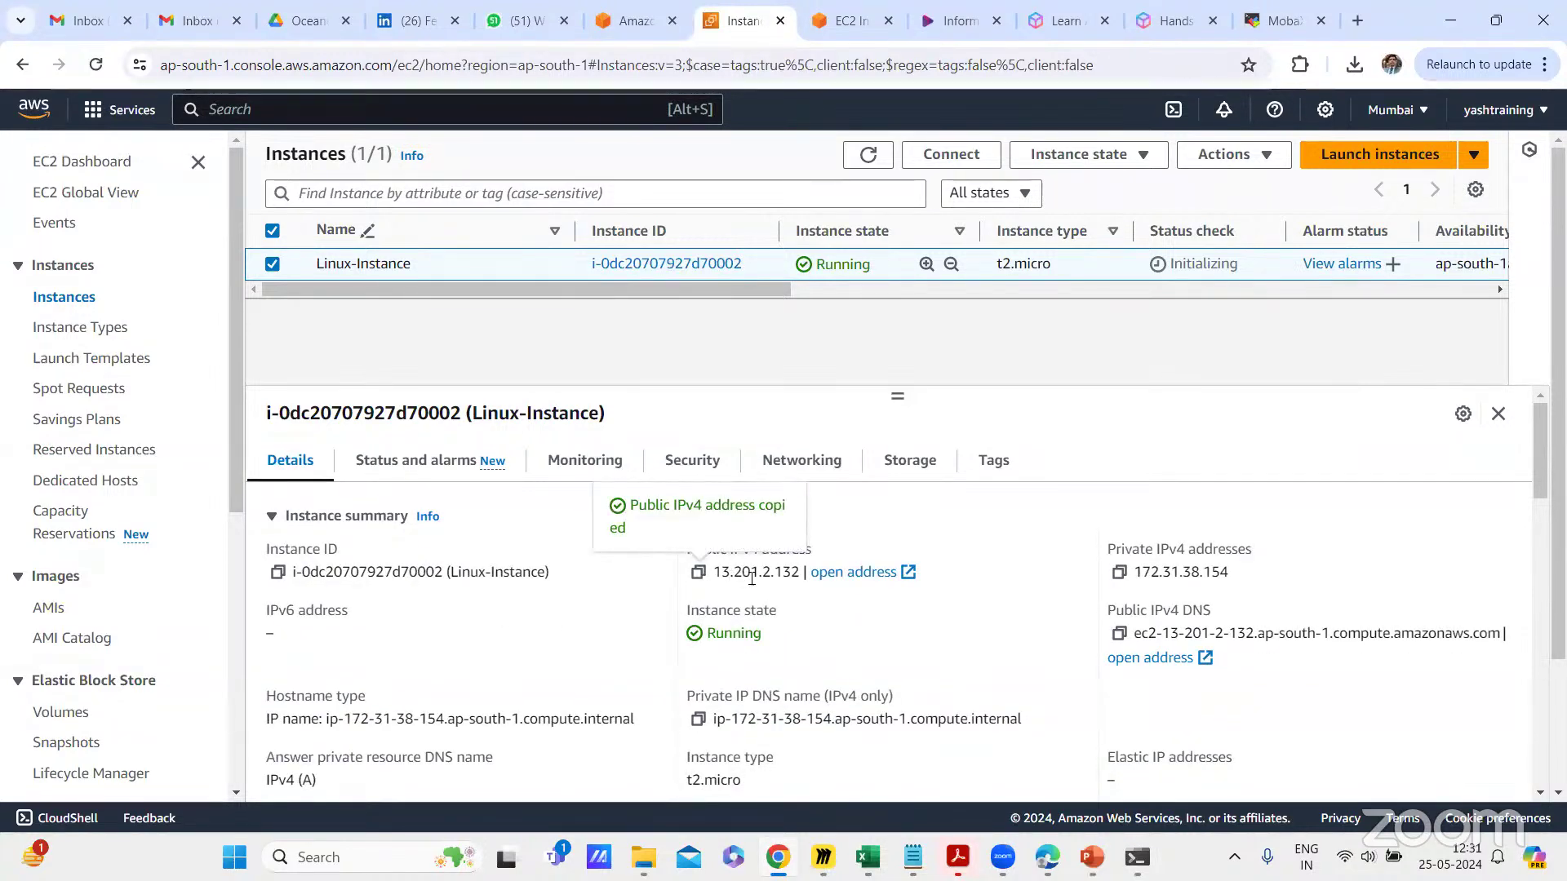
pyautogui.click(1138, 857)
pyautogui.hotkey('ctrl', 'v')
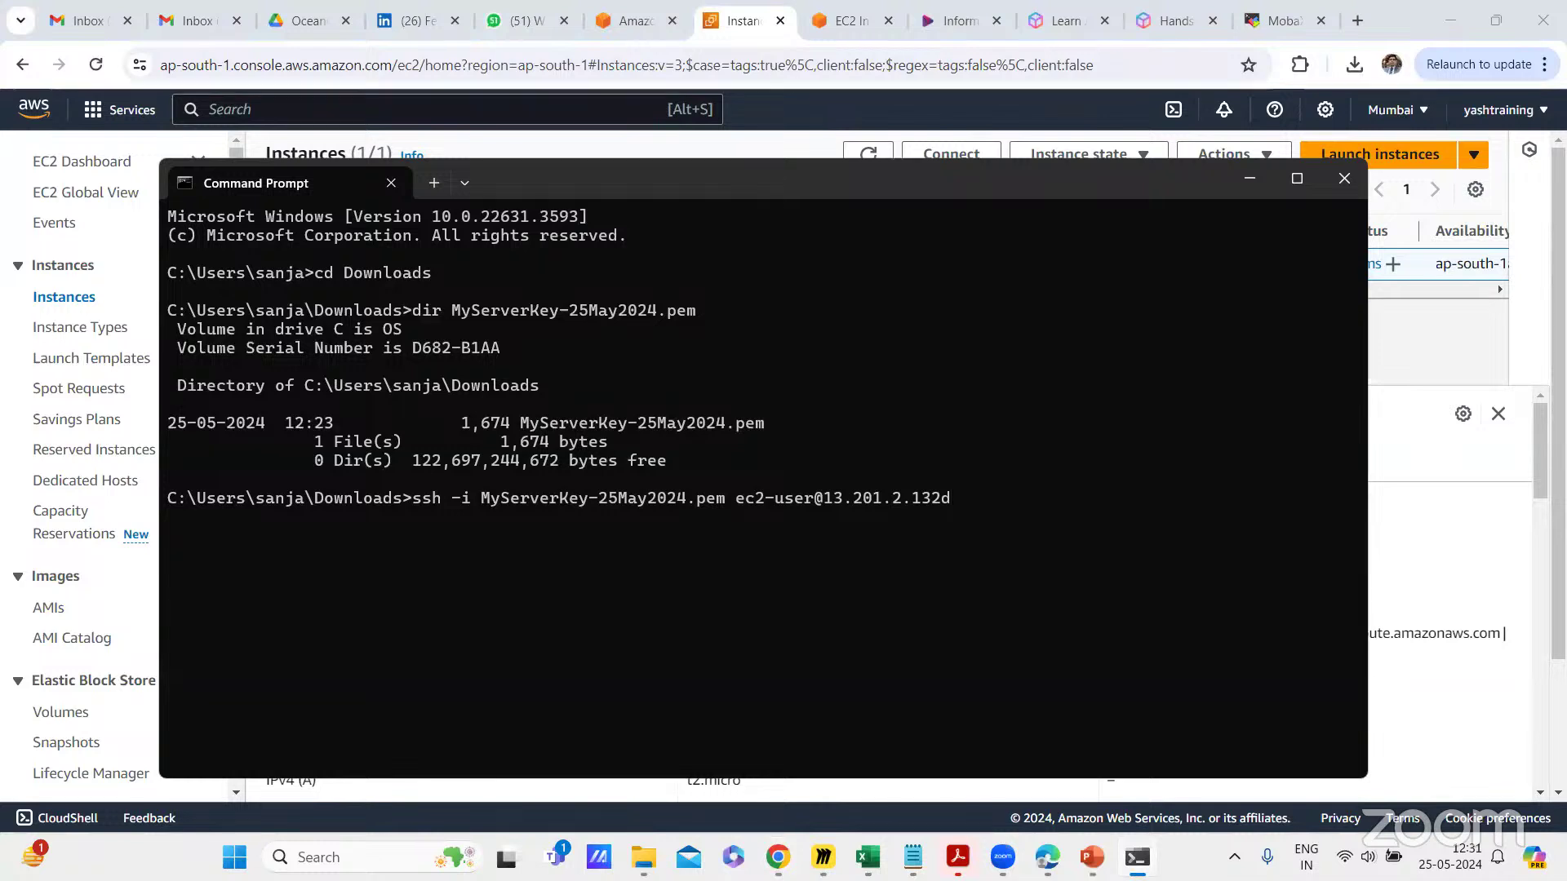
pyautogui.press('Return')
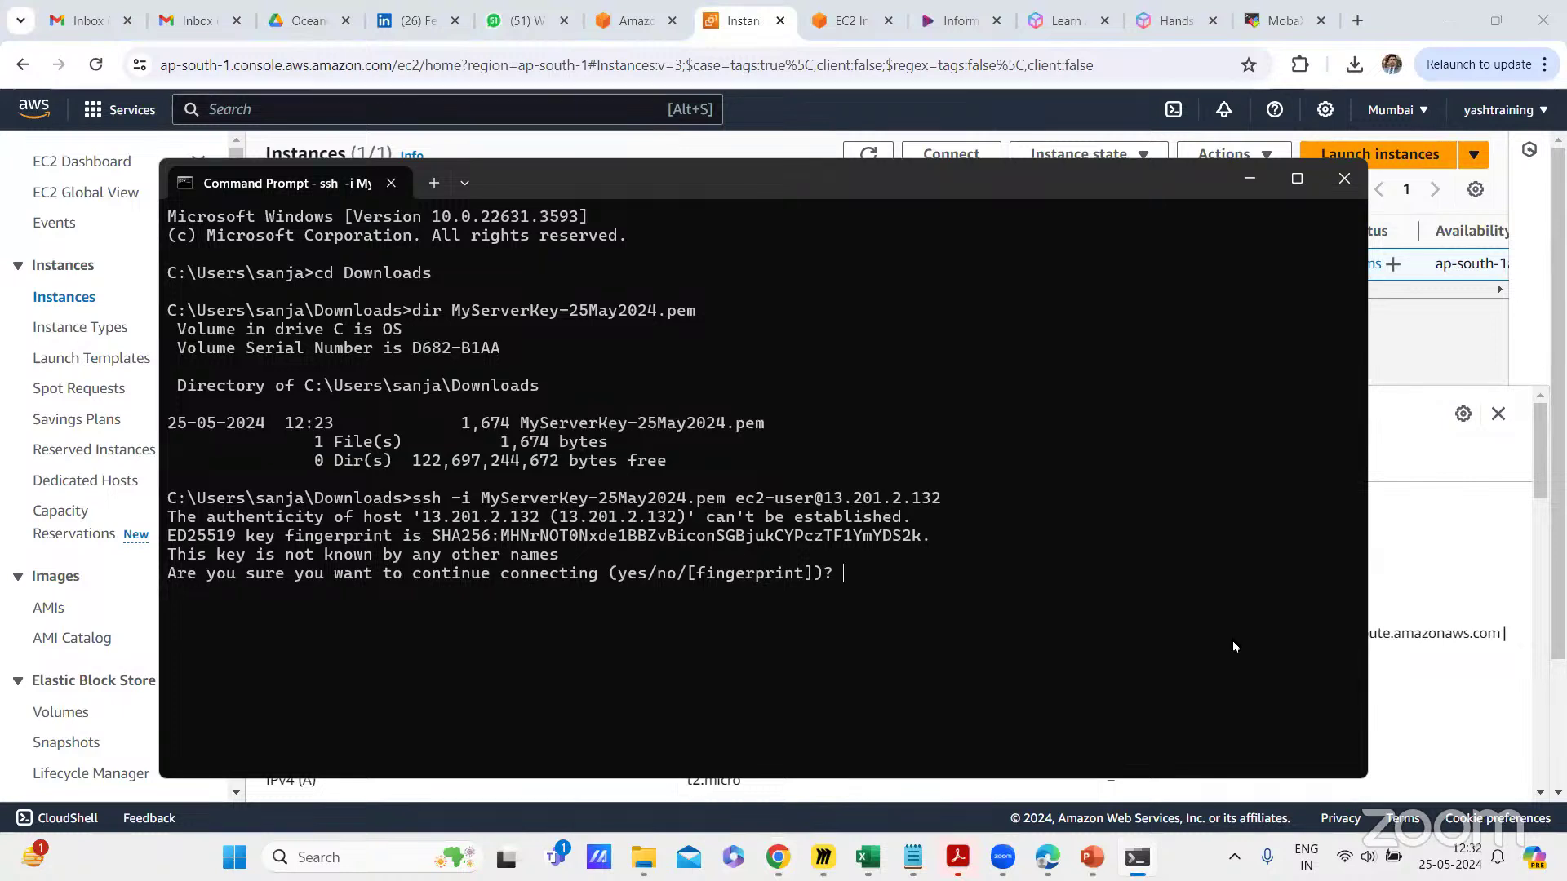
pyautogui.write('yes')
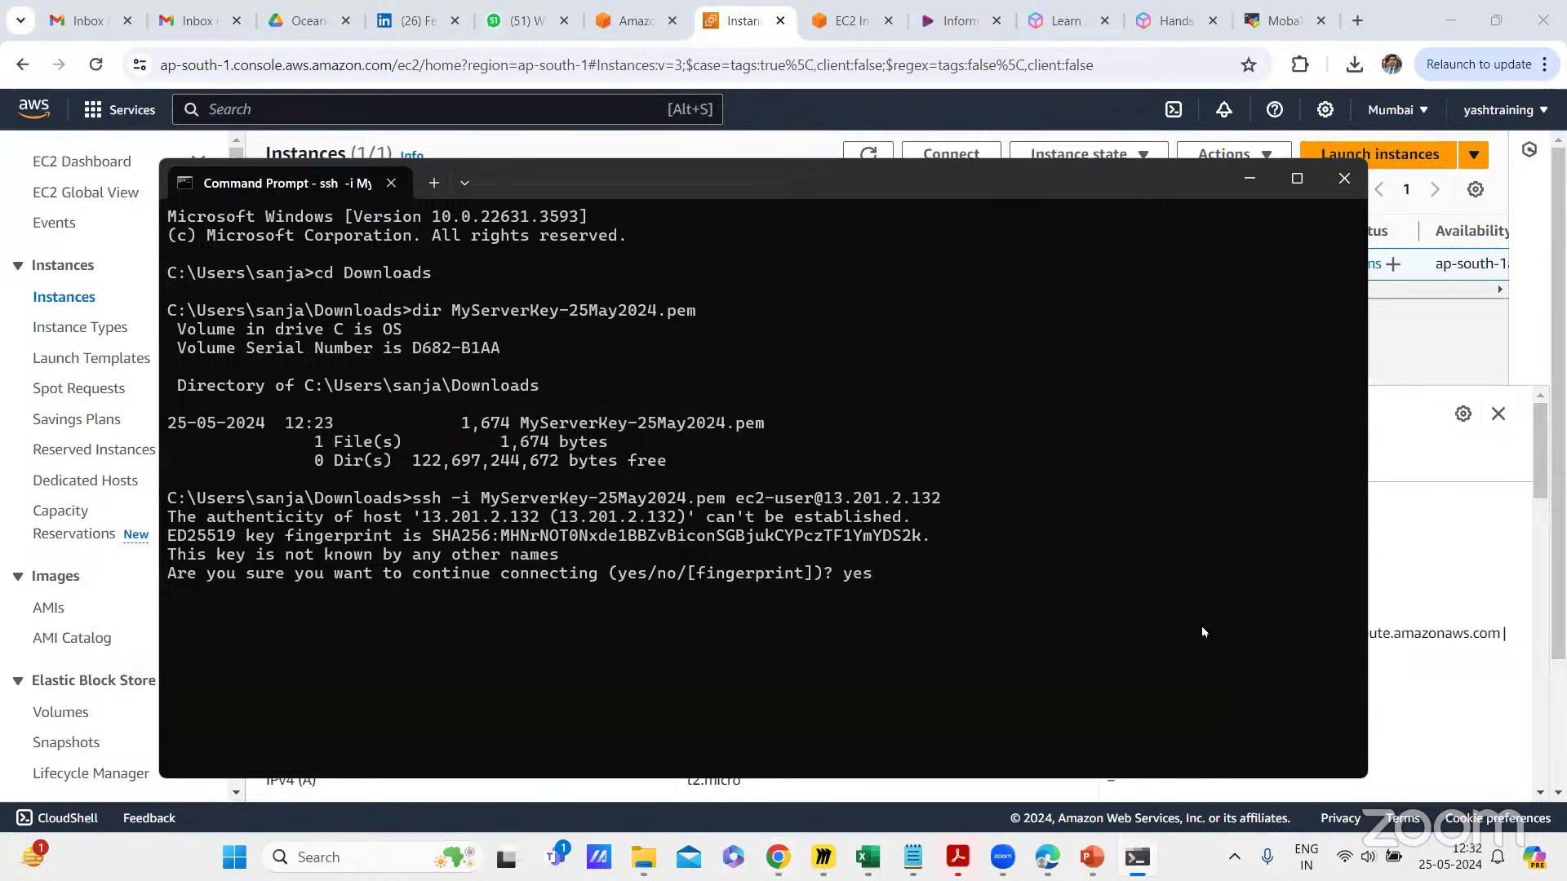
pyautogui.press('Return')
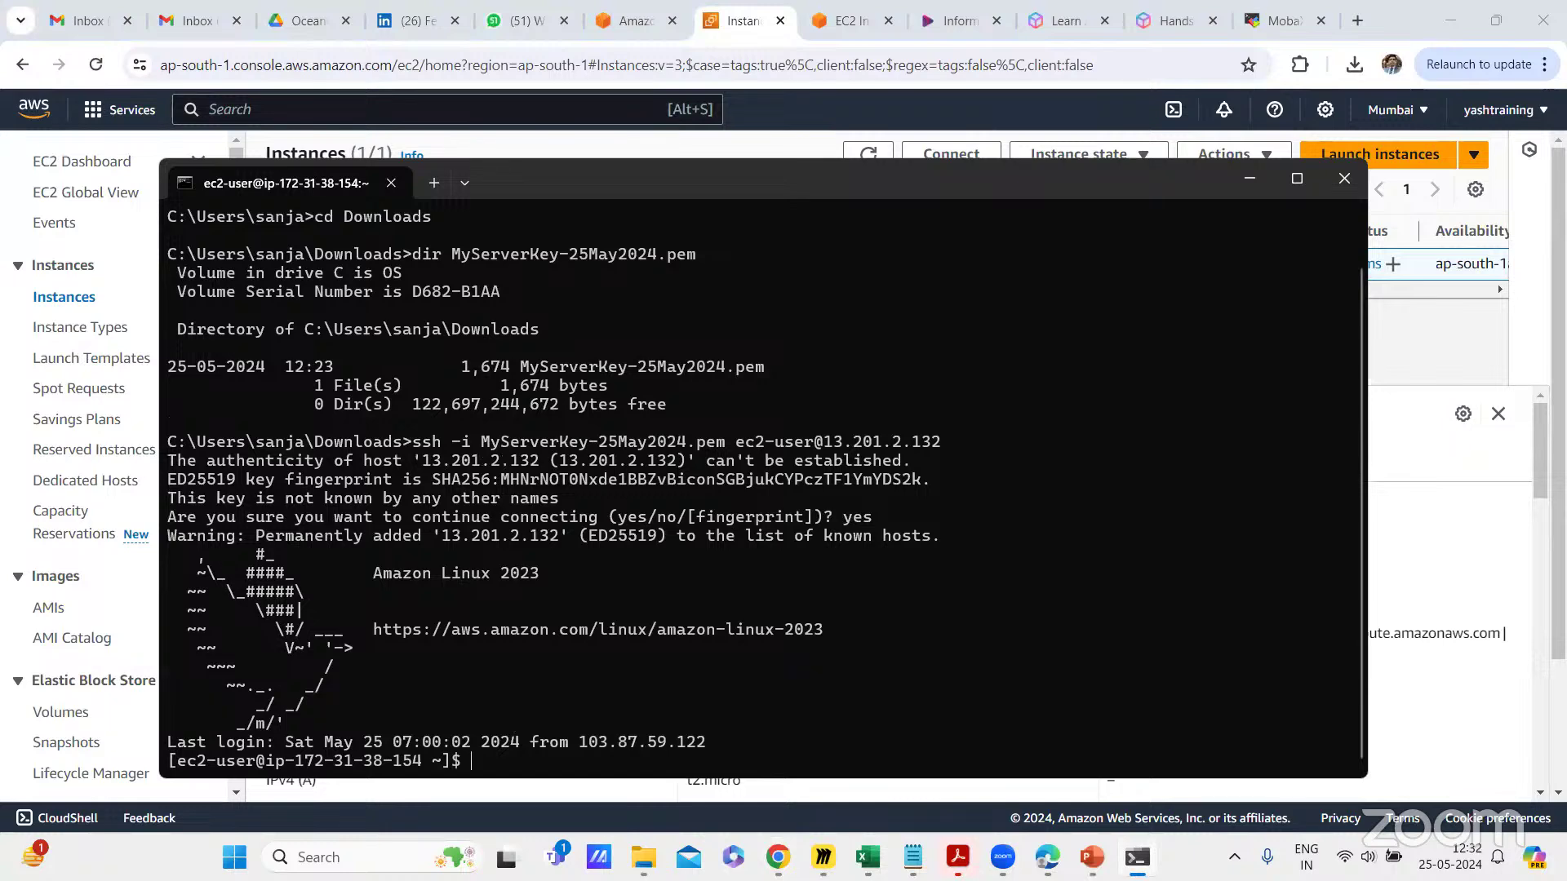
pyautogui.press('Return')
pyautogui.press('Return')
pyautogui.press('Return')
pyautogui.press('Return')
pyautogui.press('Return')
pyautogui.press('Return')
pyautogui.press('Return')
pyautogui.press('Return')
pyautogui.press('Return')
pyautogui.press('Return')
pyautogui.press('Return')
pyautogui.press('Return')
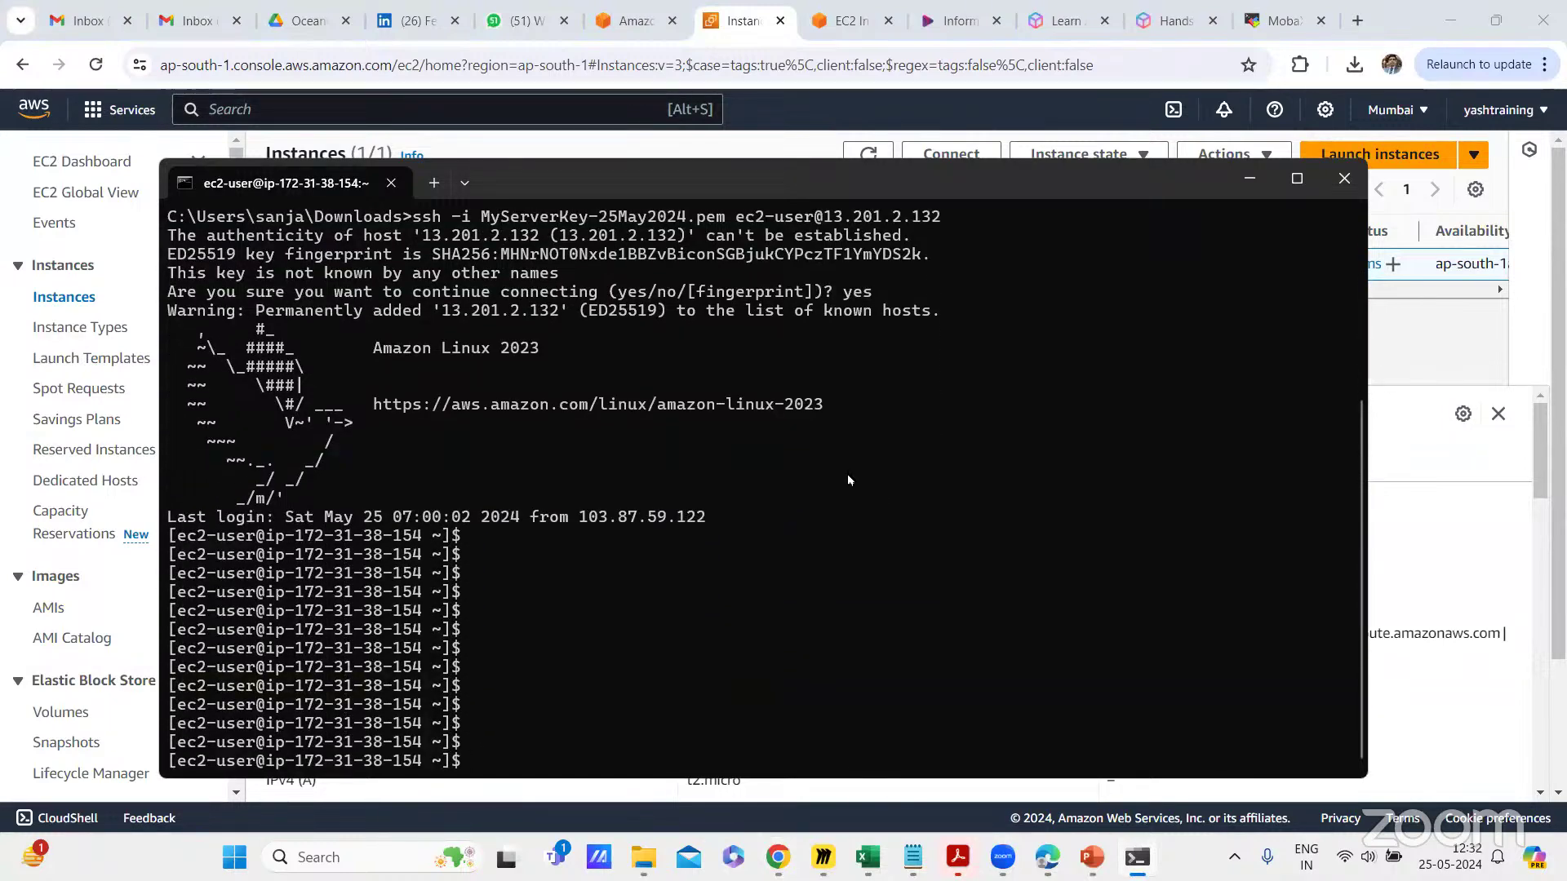
pyautogui.scroll(3, 822, 462)
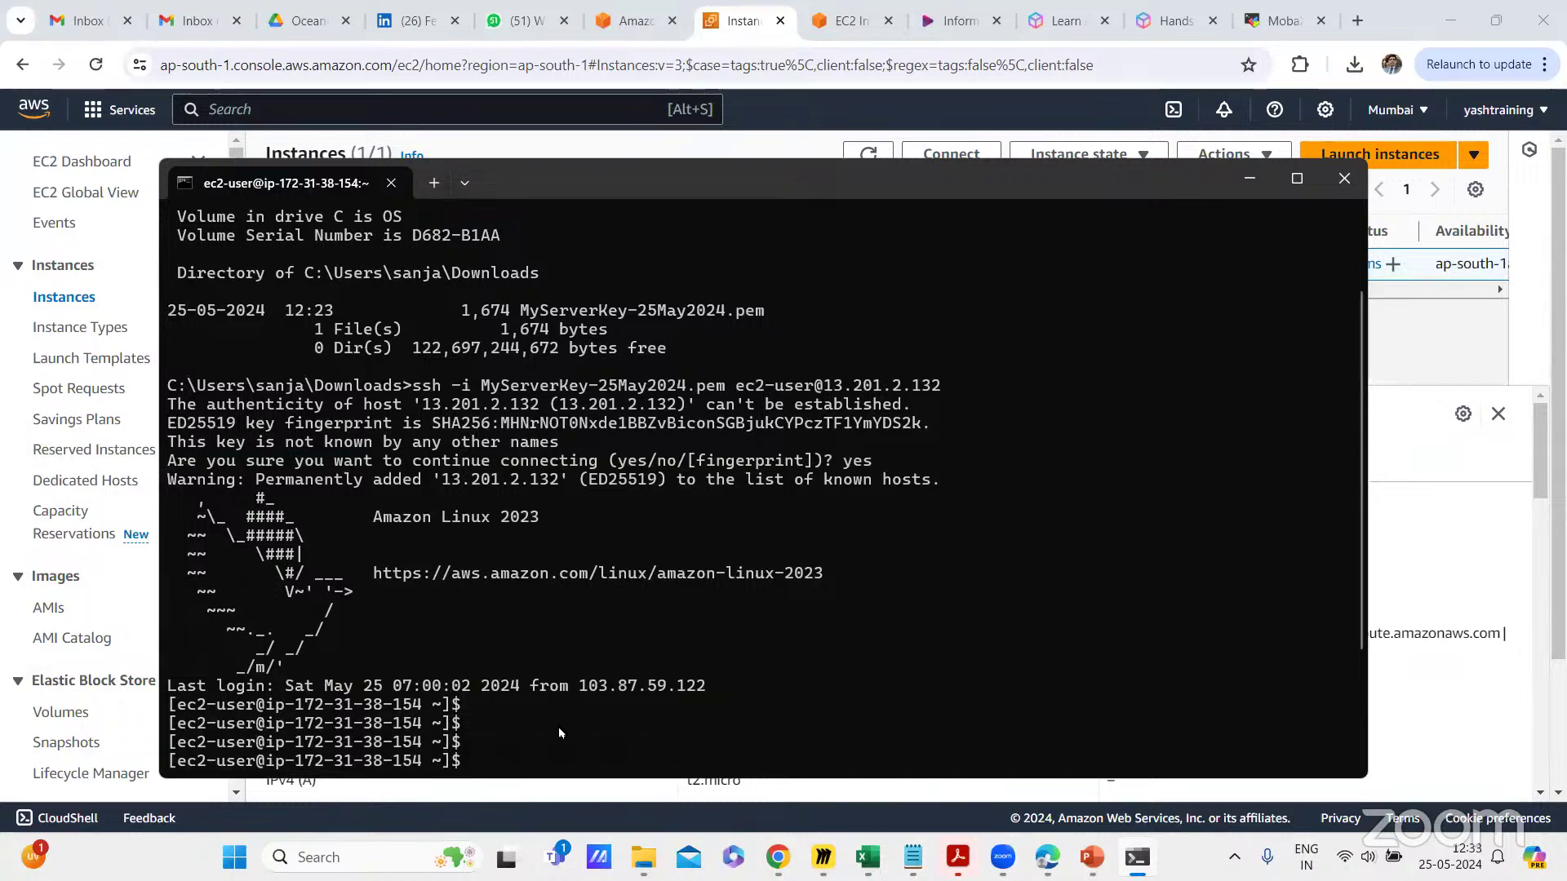
# Step: Close the SSH session to the Linux instance with the exit command
pyautogui.press('Return')
pyautogui.press('Return')
pyautogui.press('Return')
pyautogui.press('Return')
pyautogui.press('Return')
pyautogui.press('Return')
pyautogui.press('Return')
pyautogui.press('Return')
pyautogui.press('Return')
pyautogui.write('exit')
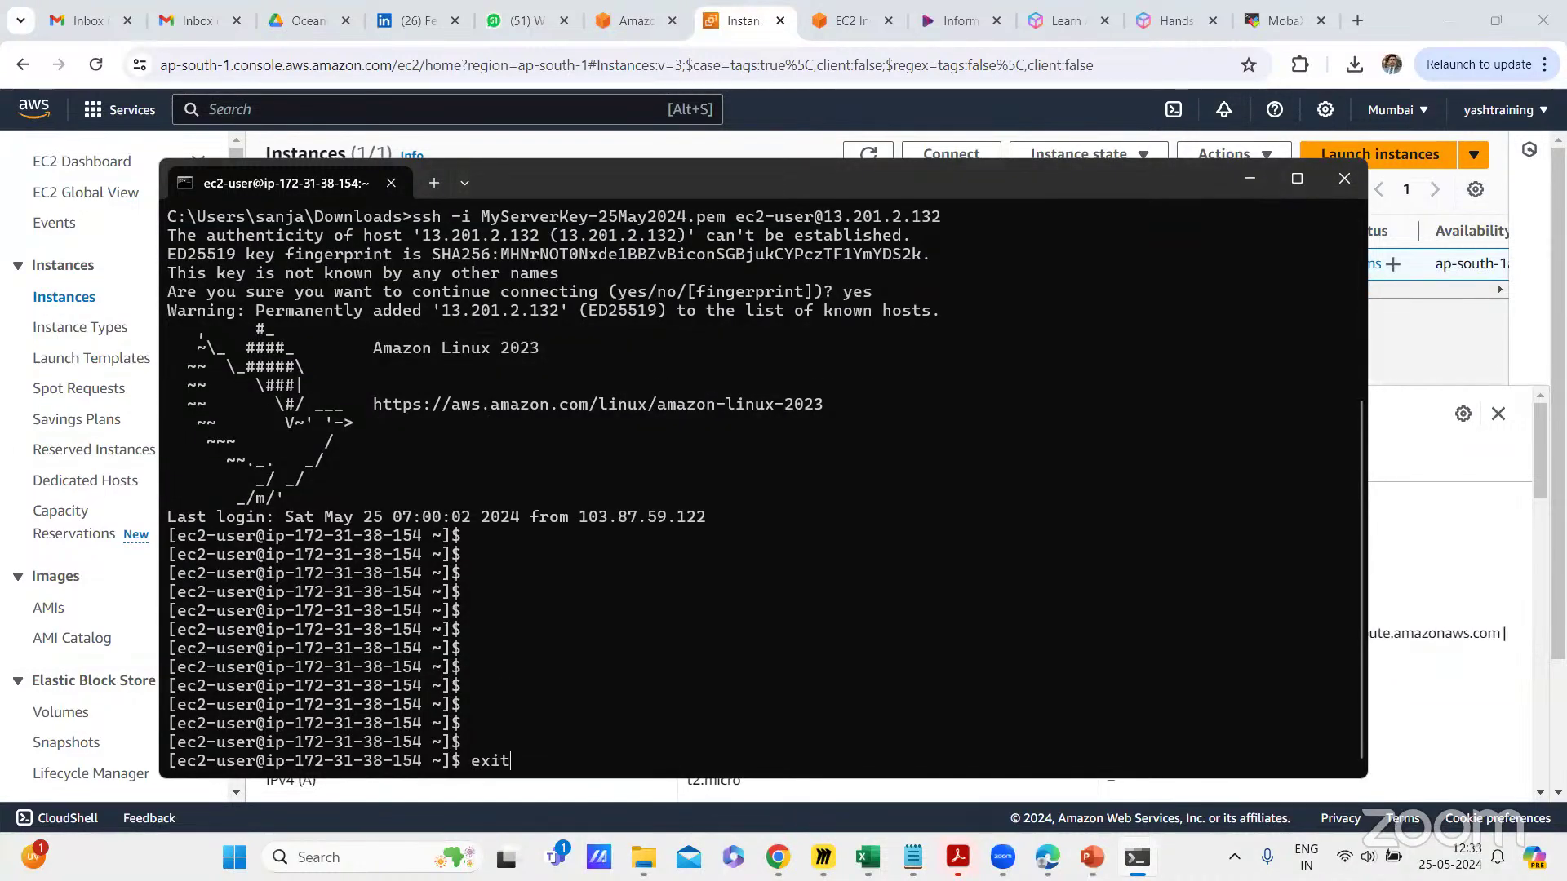
pyautogui.press('Return')
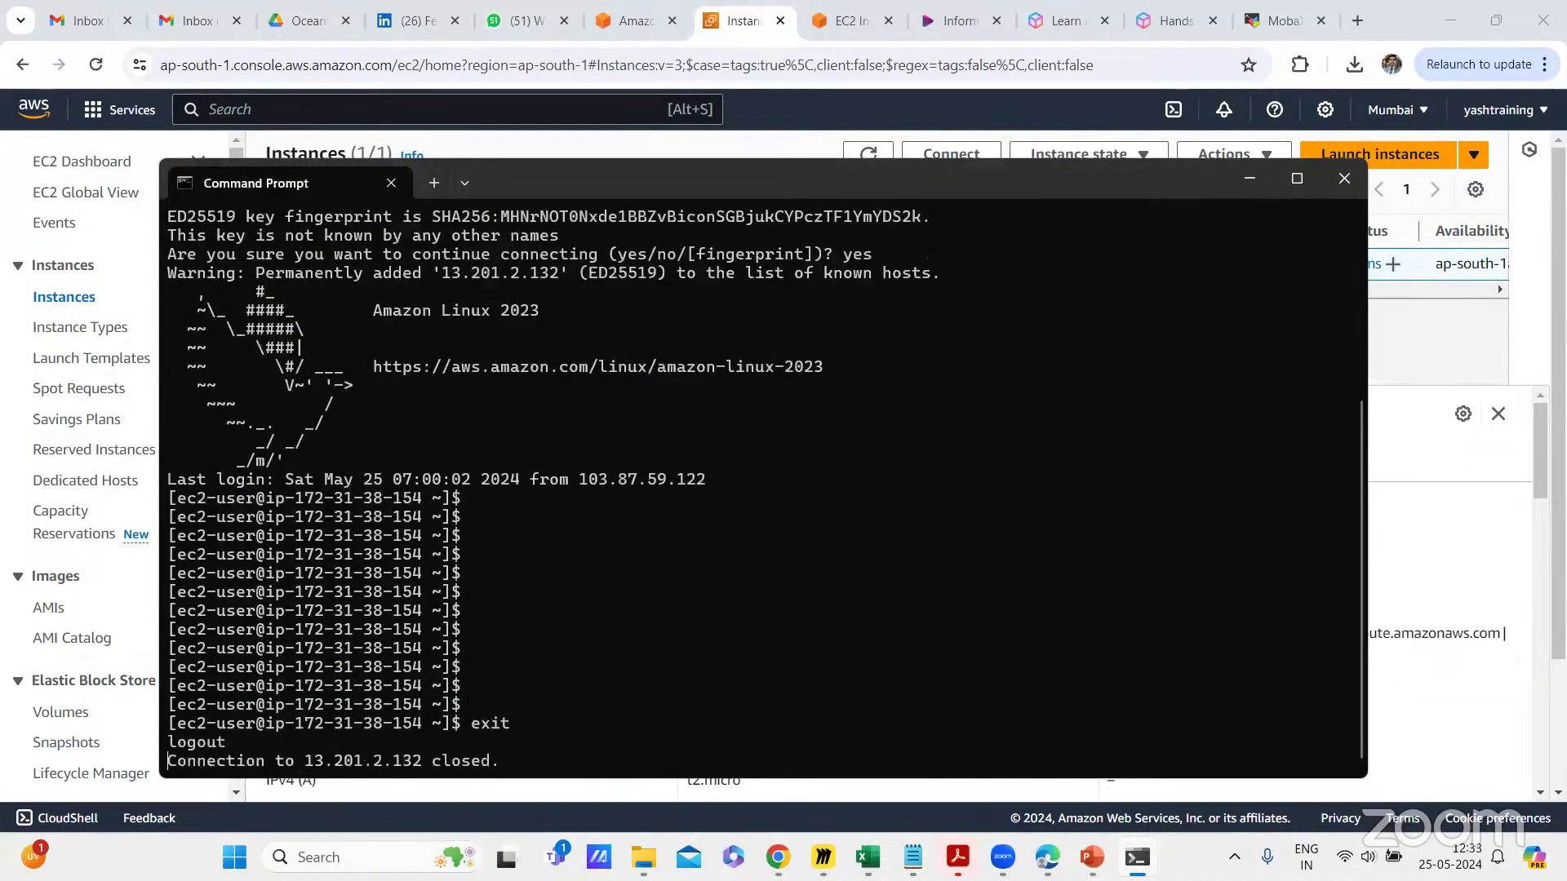
# Step: Try the clear command at the local prompt and clear the screen with cls
pyautogui.write('clear')
pyautogui.press('Return')
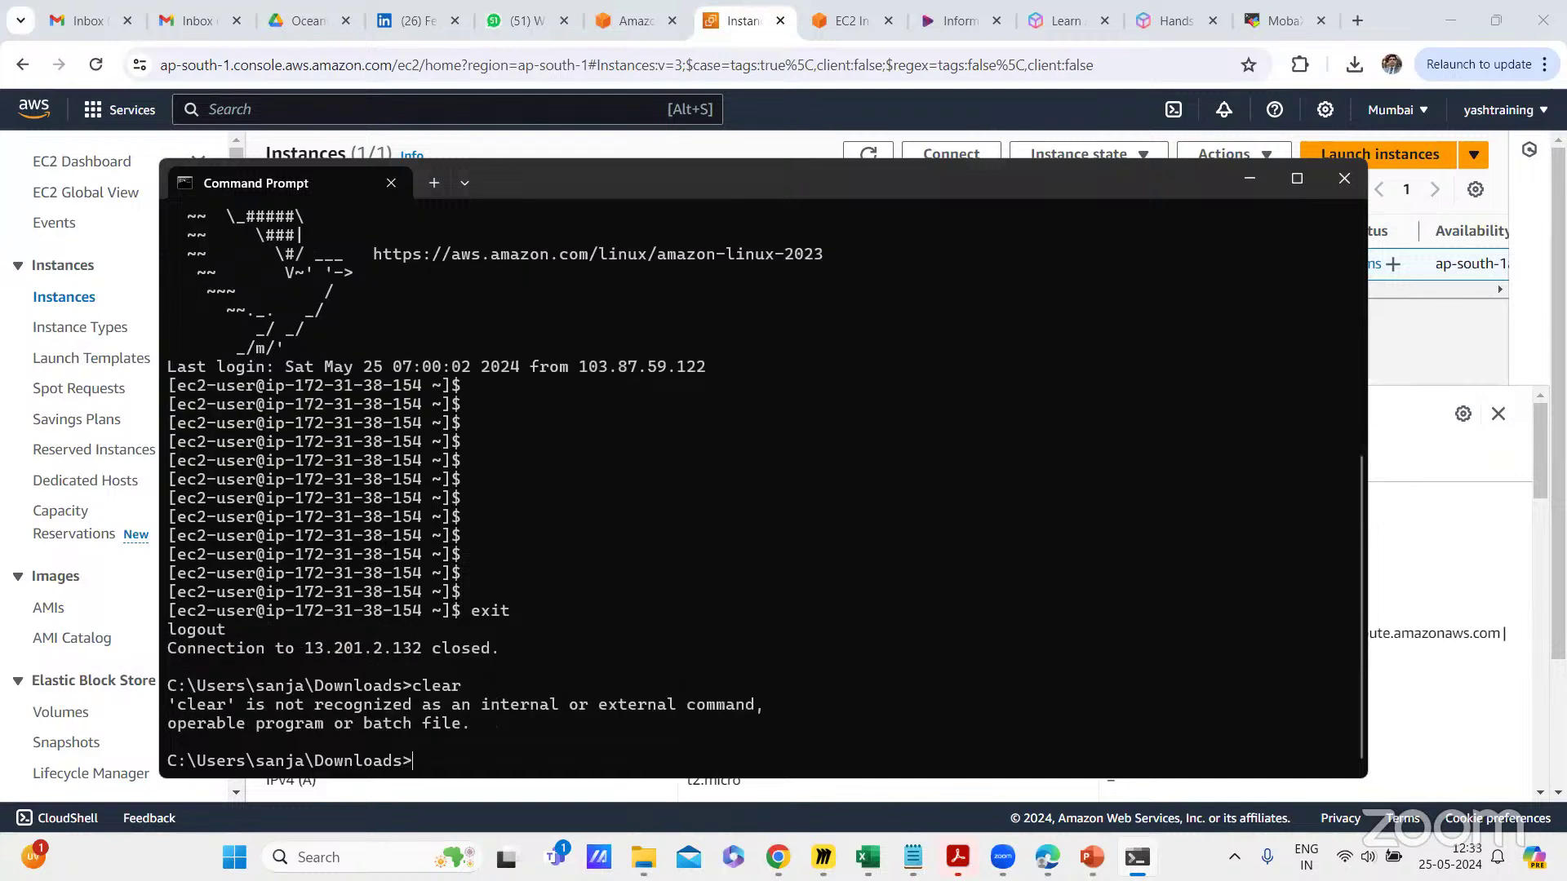
pyautogui.write('cls')
pyautogui.press('Return')
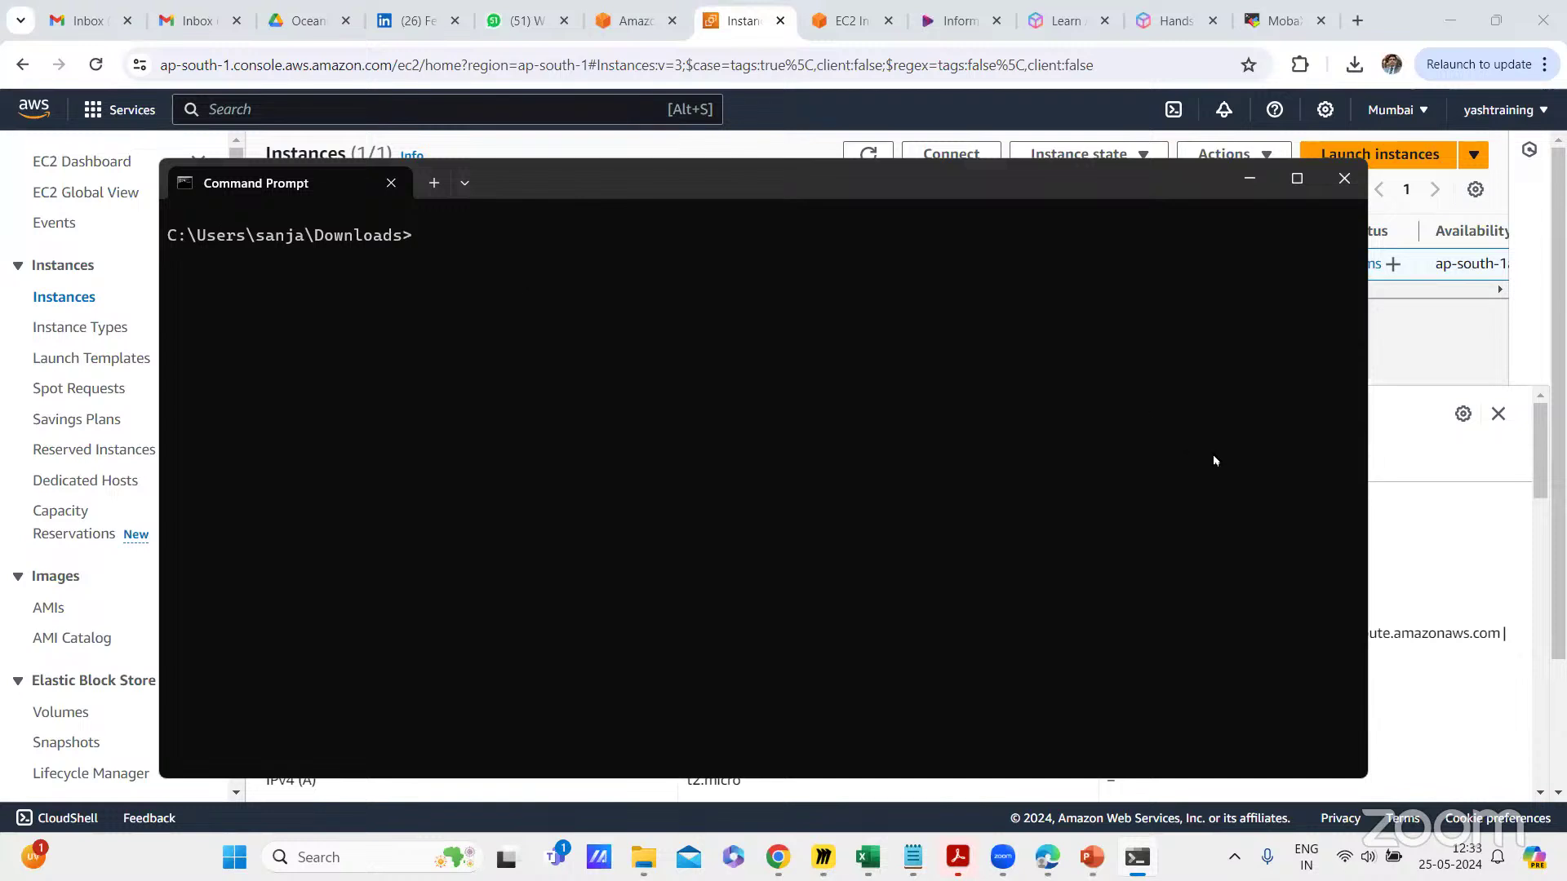
# Step: Copy the Linux-Instance key pair name in Chrome and run dir MyServerKey-25May2024.pem in Command Prompt
pyautogui.click(1445, 531)
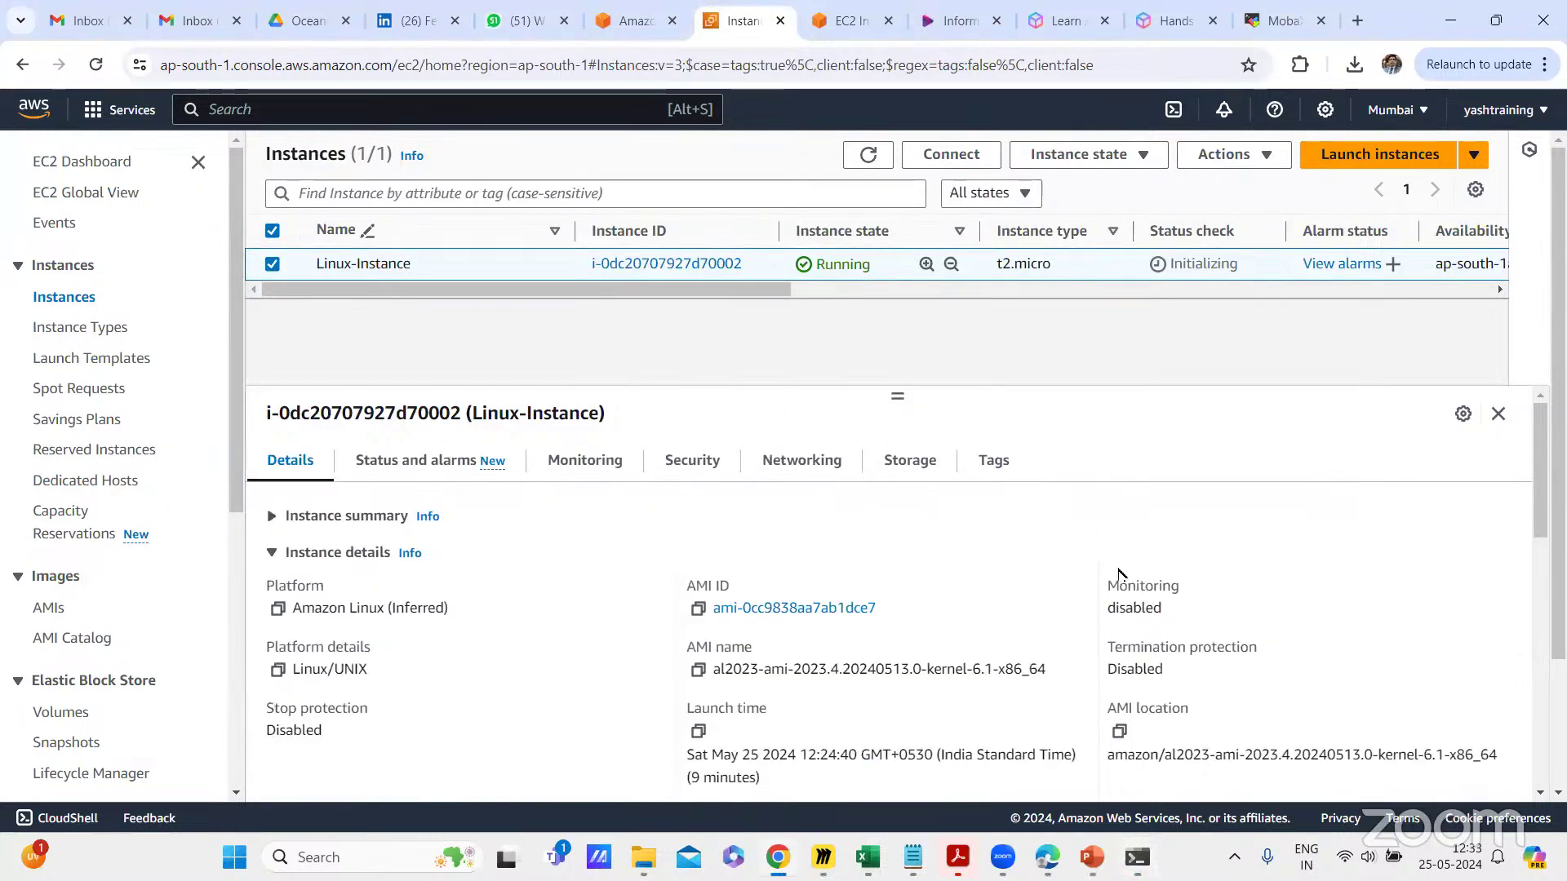
pyautogui.scroll(-2, 692, 633)
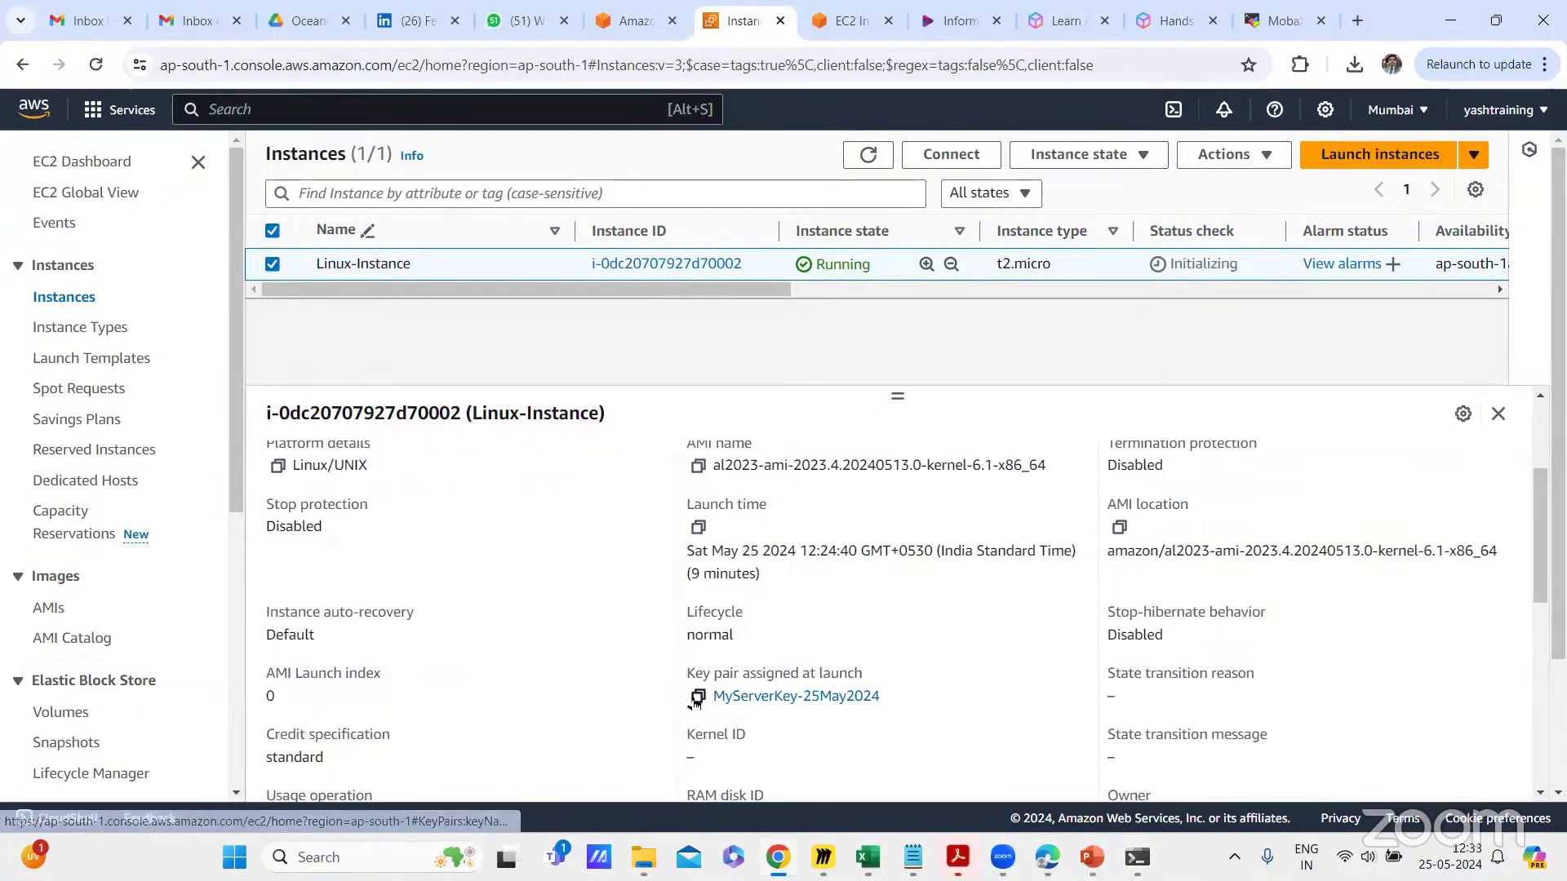
pyautogui.click(698, 695)
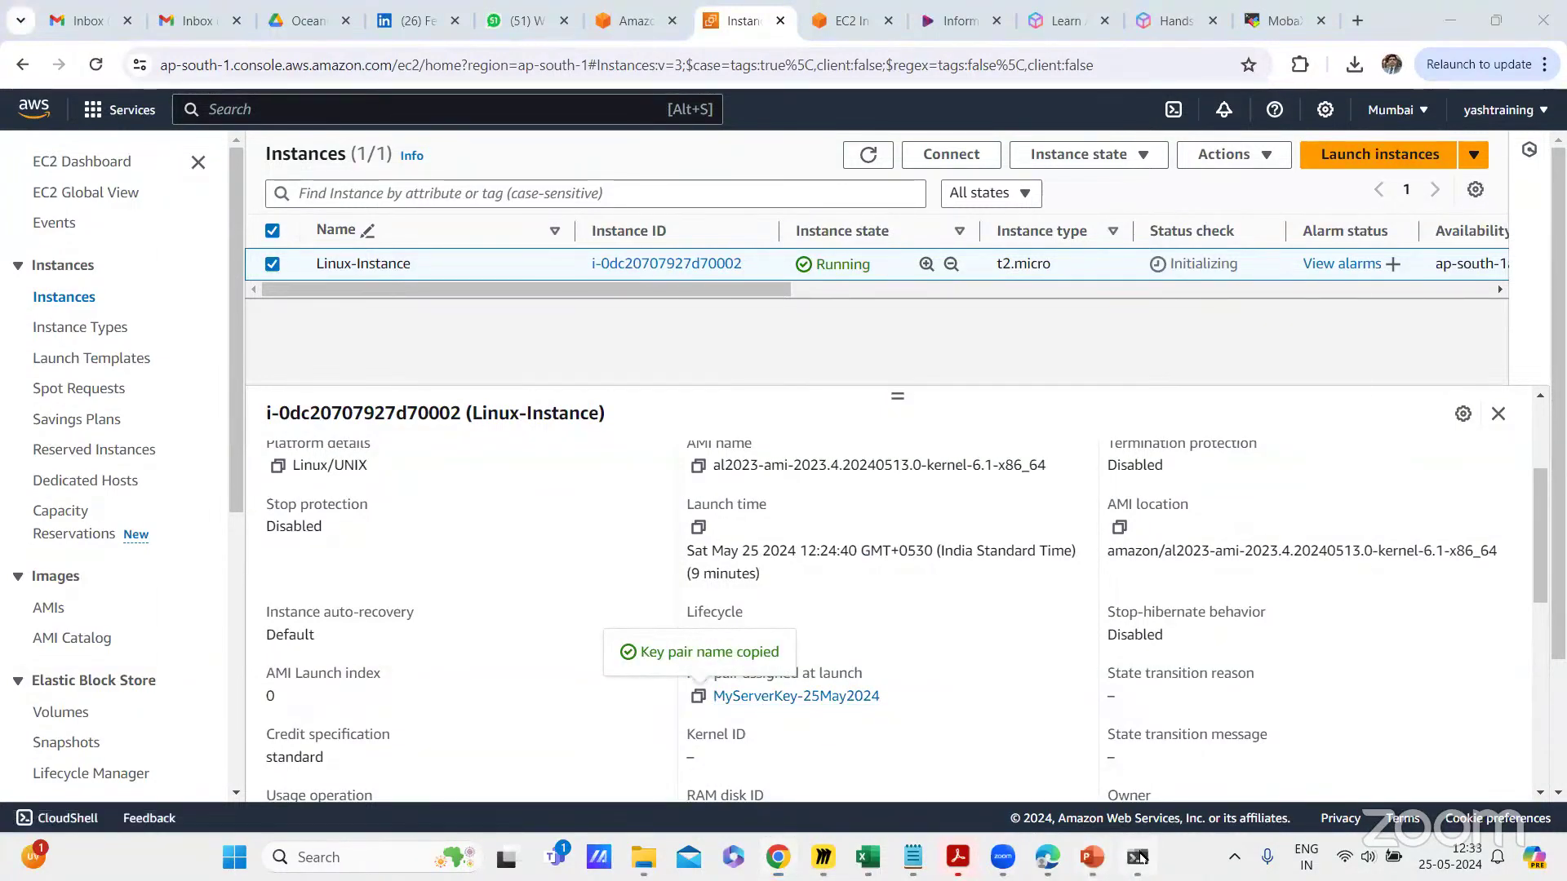
pyautogui.click(1137, 857)
pyautogui.write('dir')
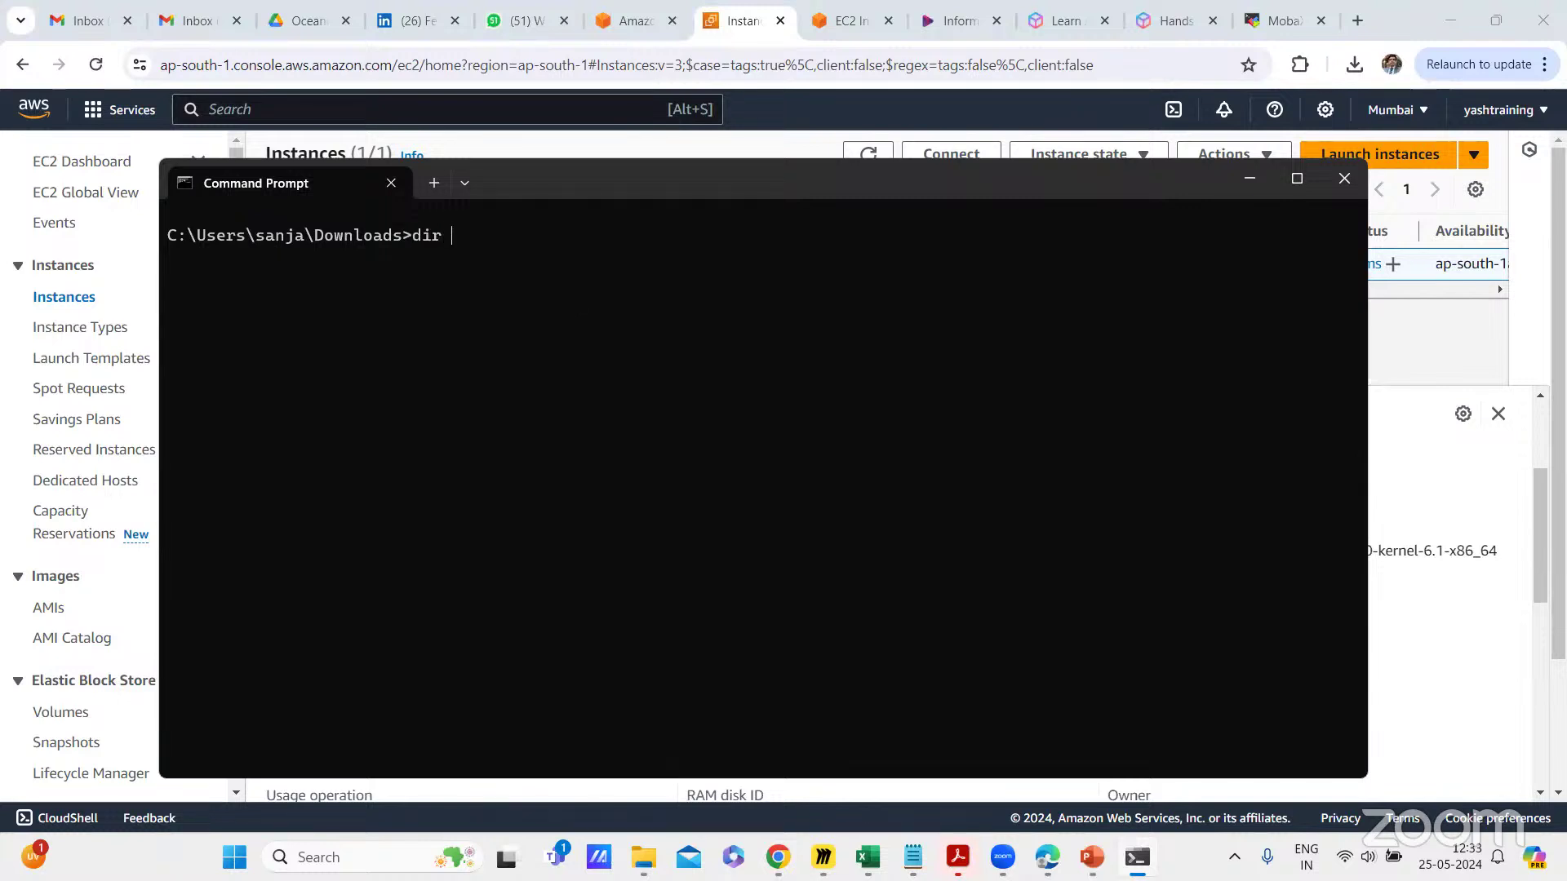
pyautogui.rightClick(569, 285)
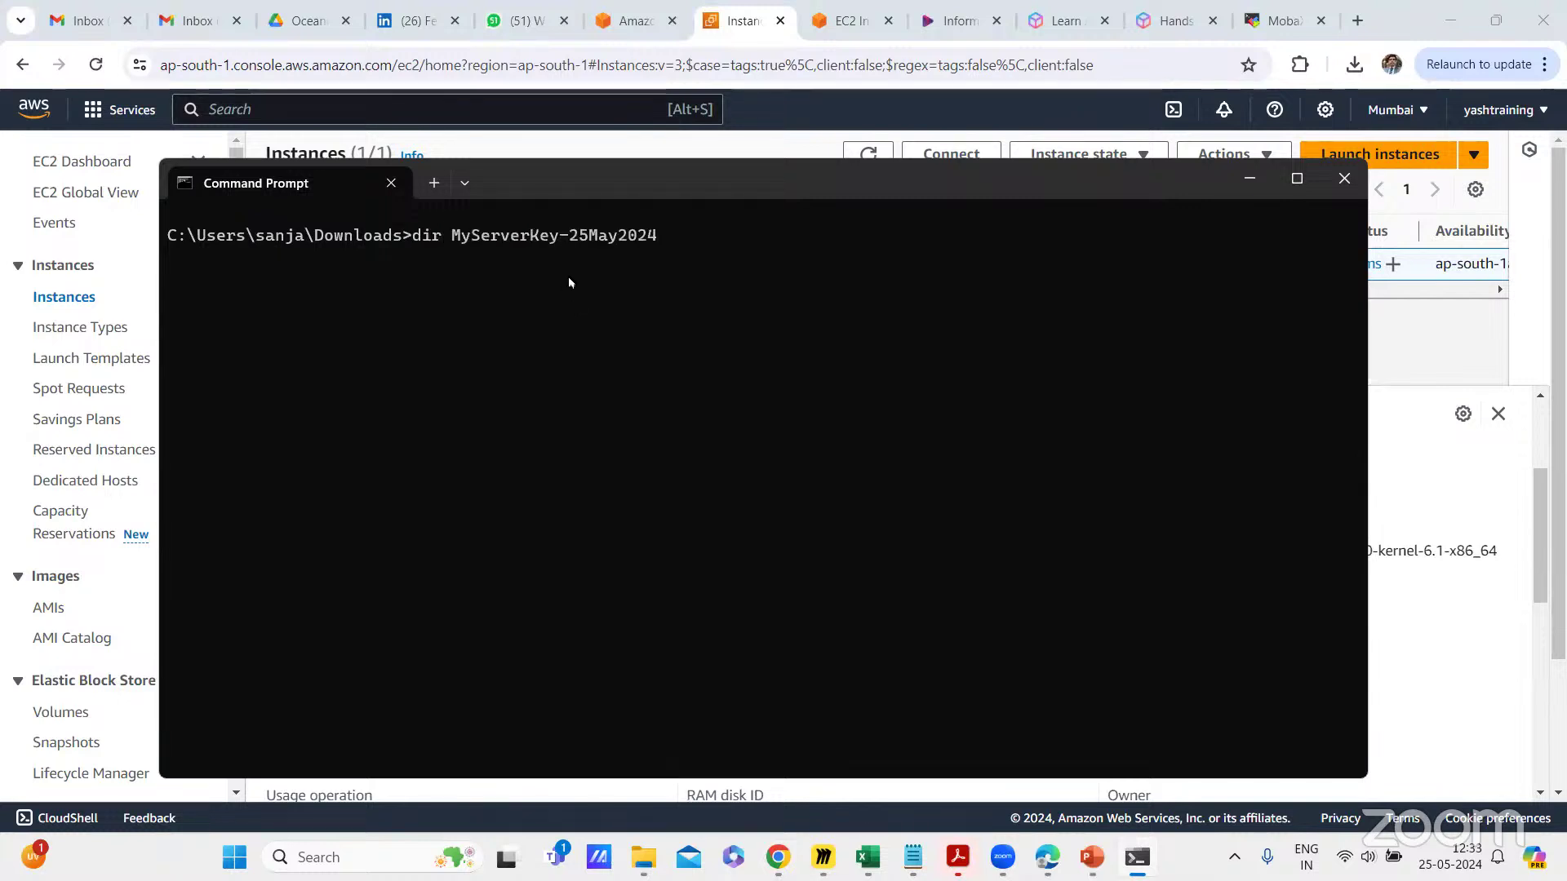
pyautogui.write('.pem')
pyautogui.press('Return')
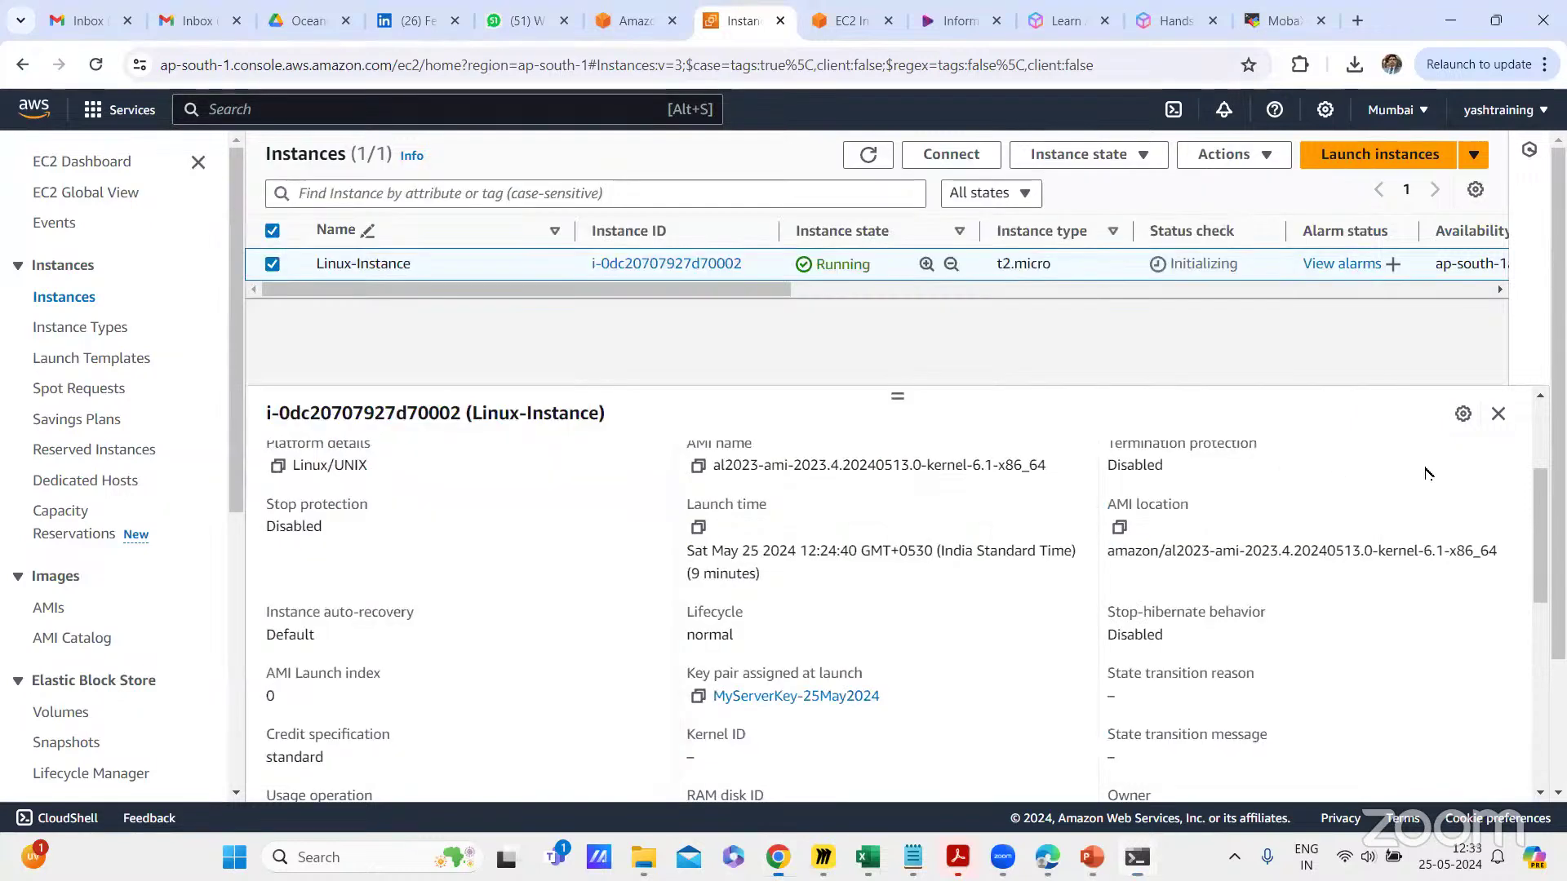
# Step: Switch to Chrome, expand the instance summary of Linux-Instance and copy its public IPv4 address
pyautogui.click(1425, 467)
pyautogui.scroll(5, 388, 486)
pyautogui.click(347, 516)
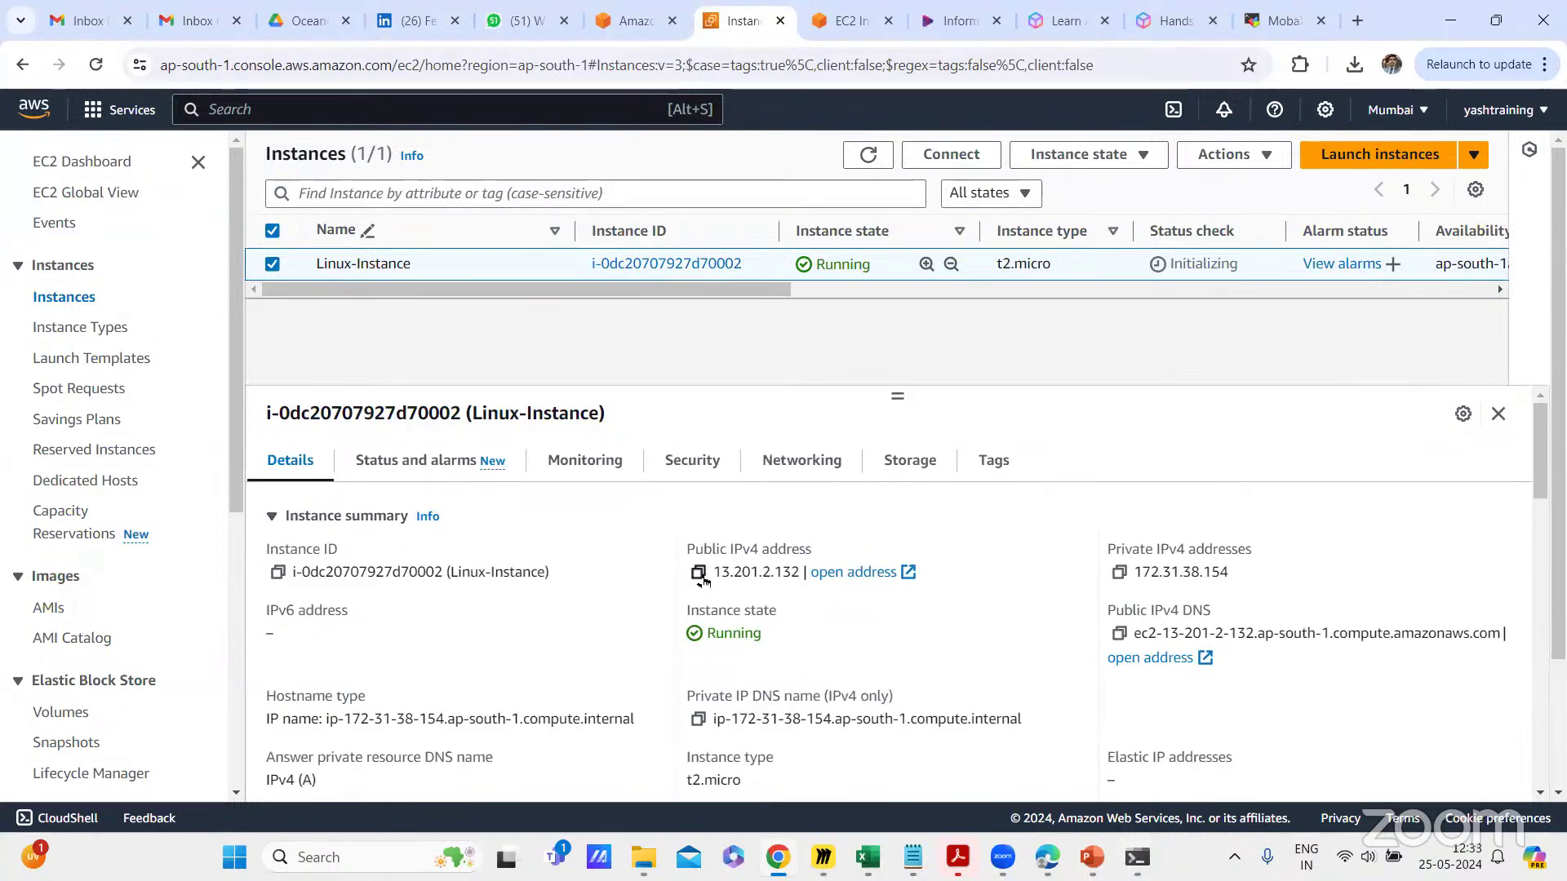
pyautogui.click(698, 573)
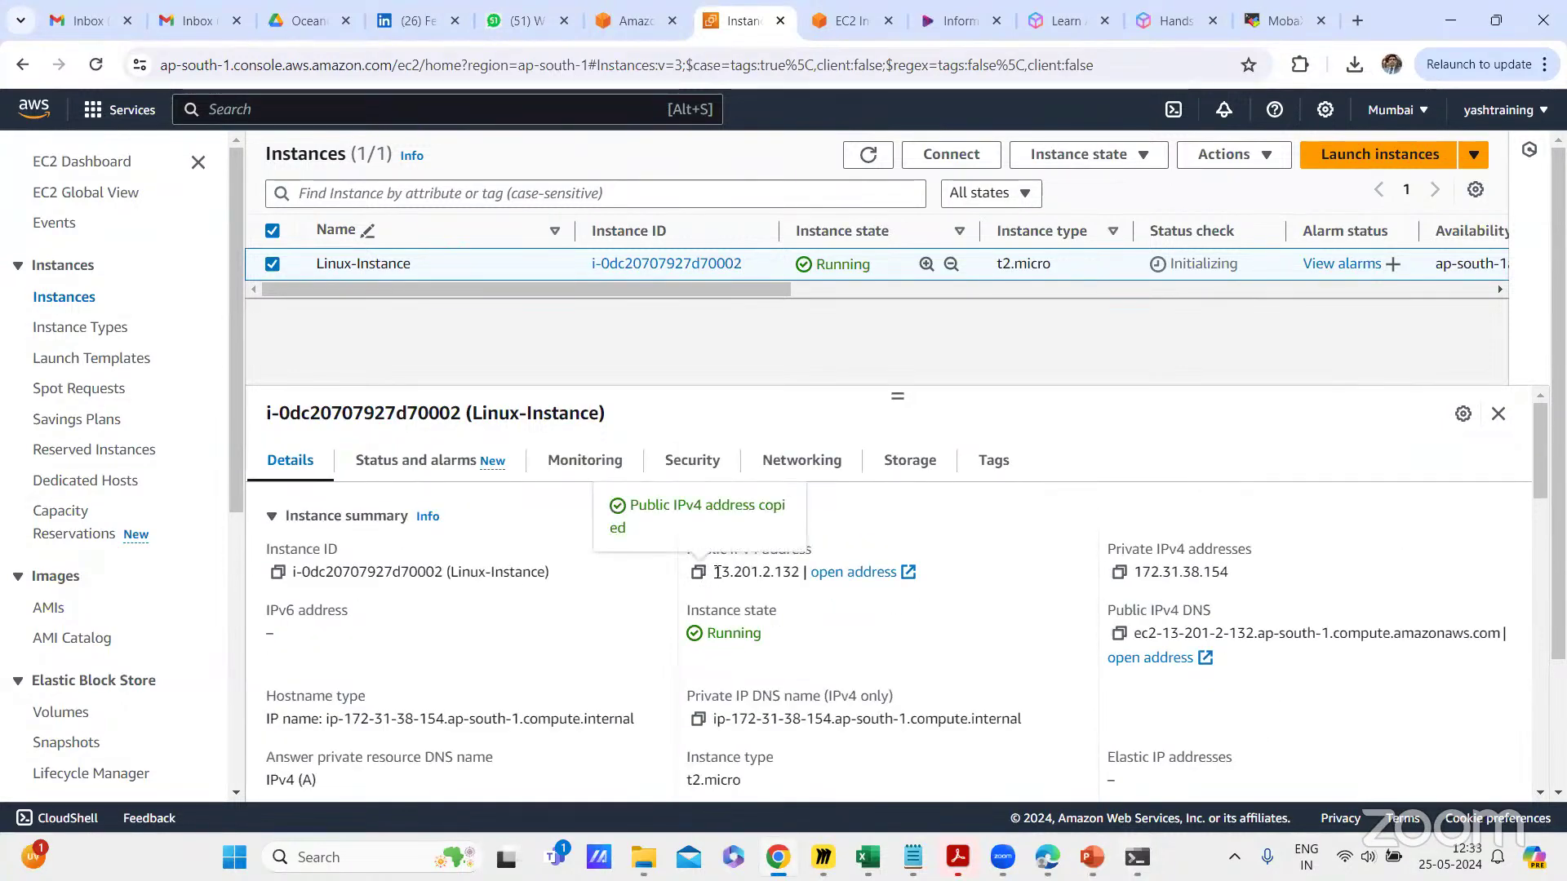
pyautogui.moveTo(715, 573); pyautogui.dragTo(803, 576)
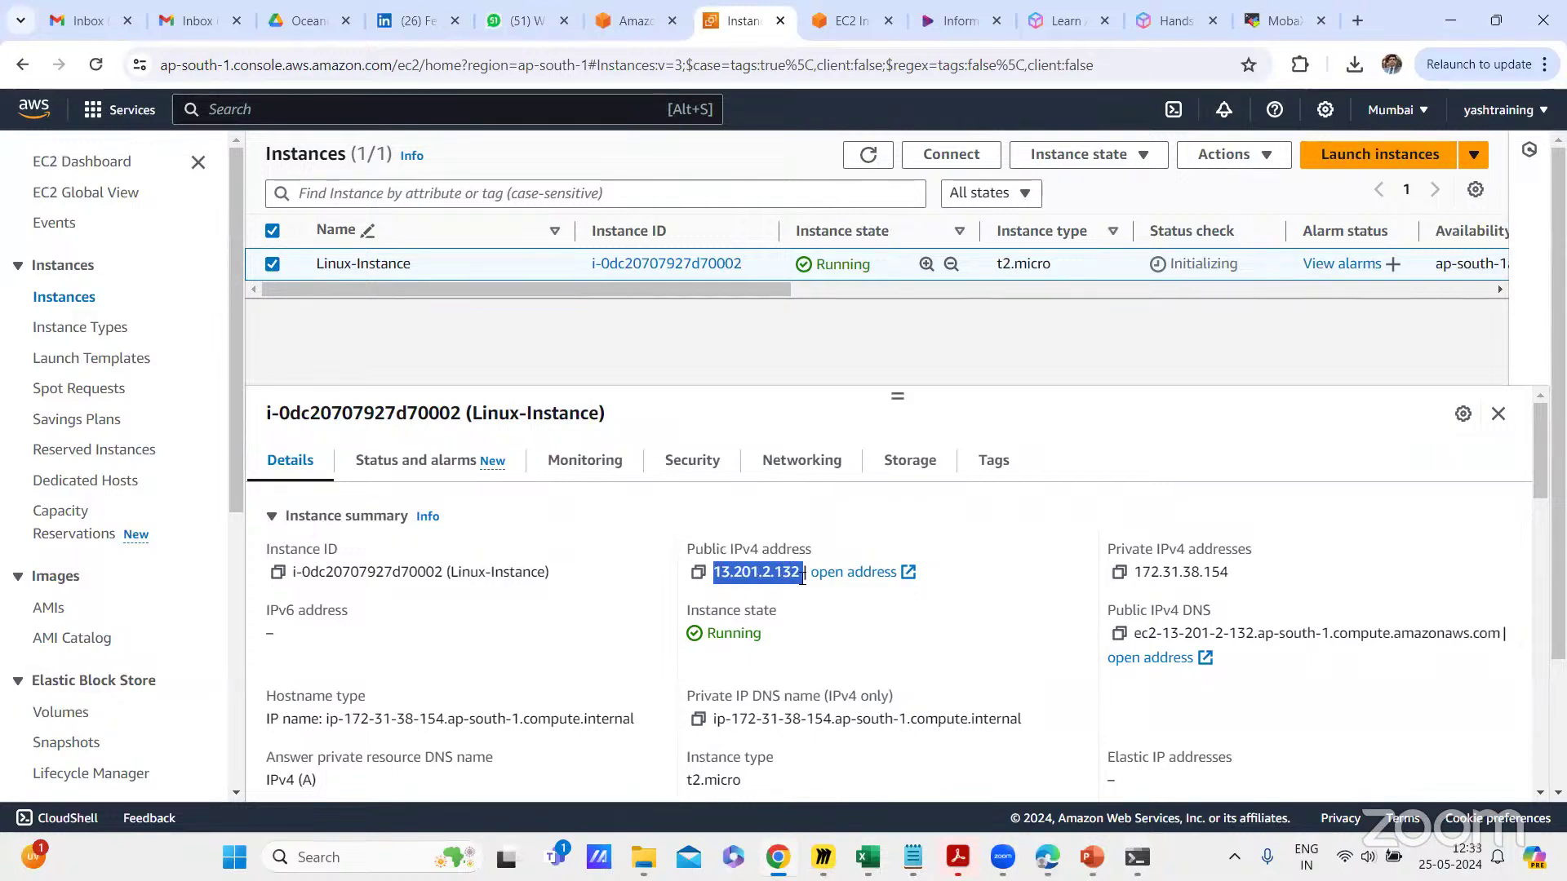
pyautogui.click(698, 573)
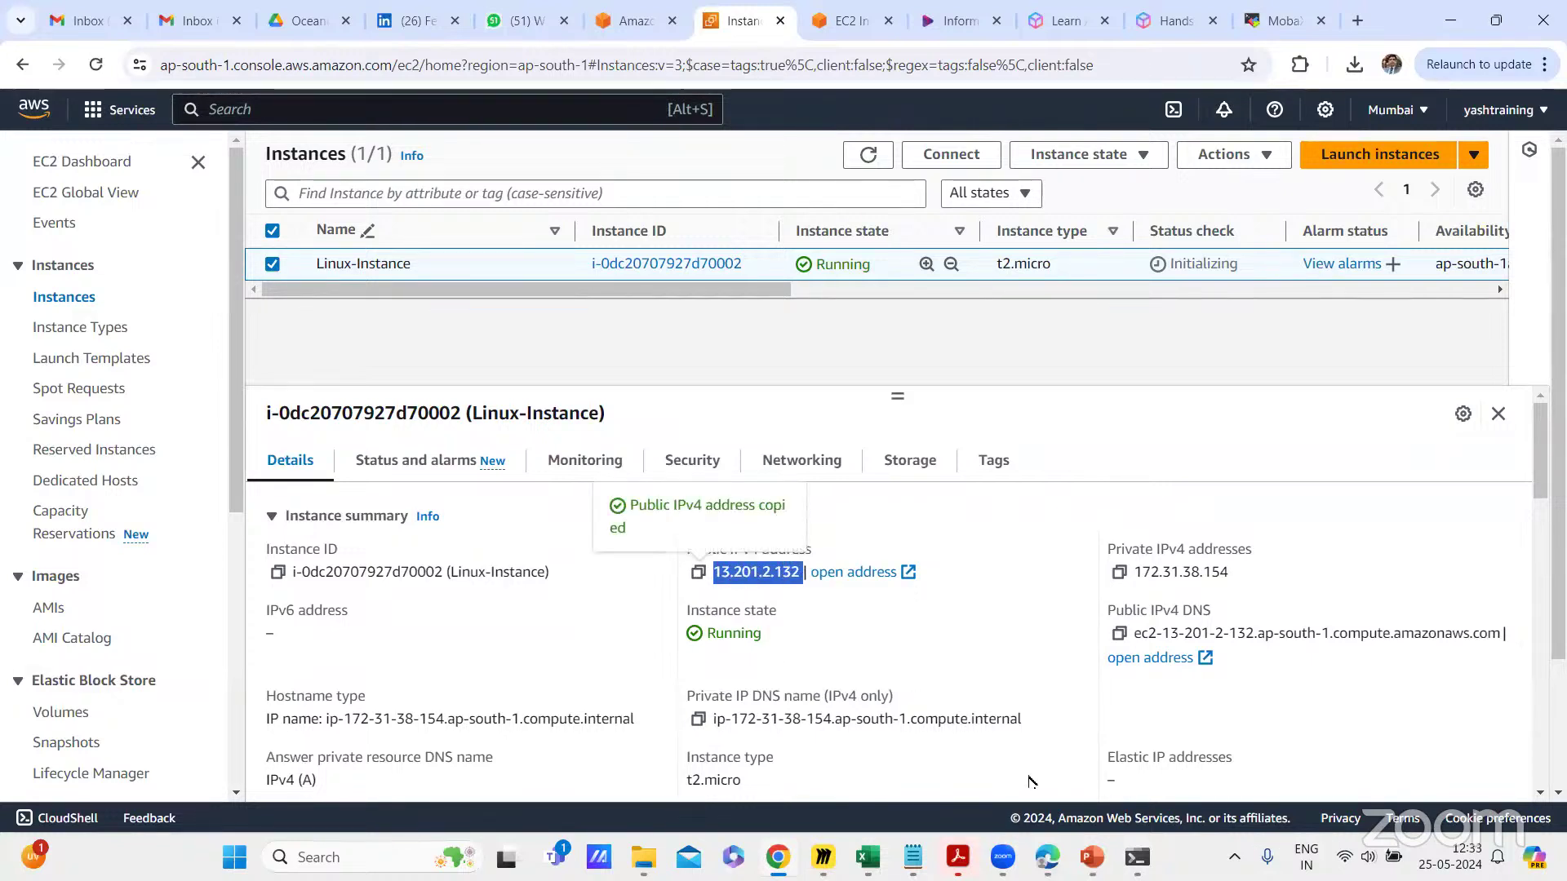
# Step: Return to Command Prompt and begin the connection command with ssh -i
pyautogui.click(1137, 857)
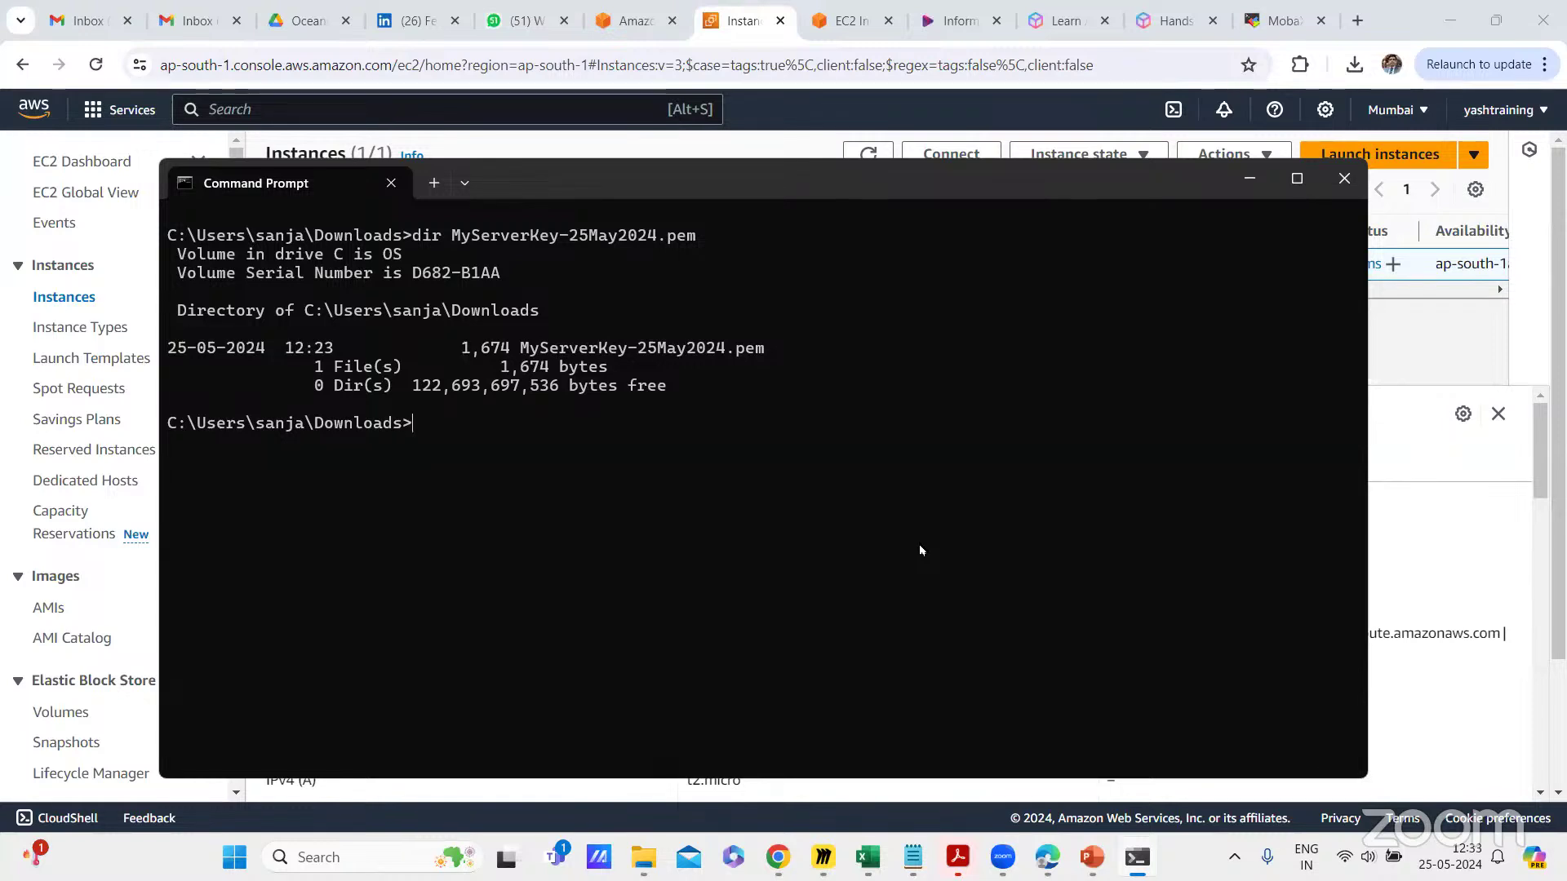
pyautogui.write('ssh')
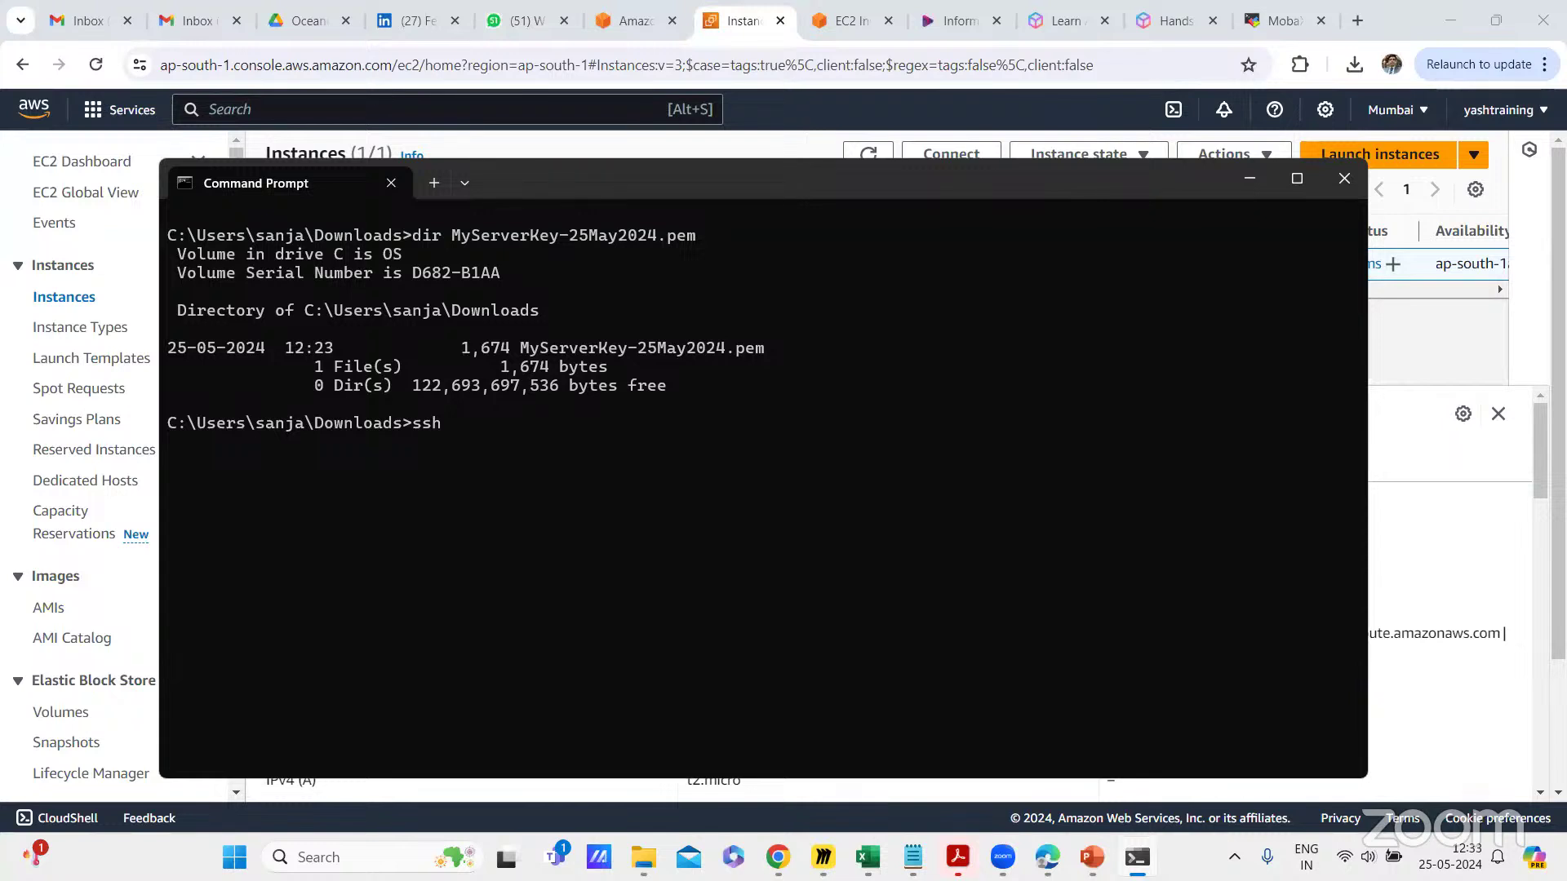
pyautogui.write(' -')
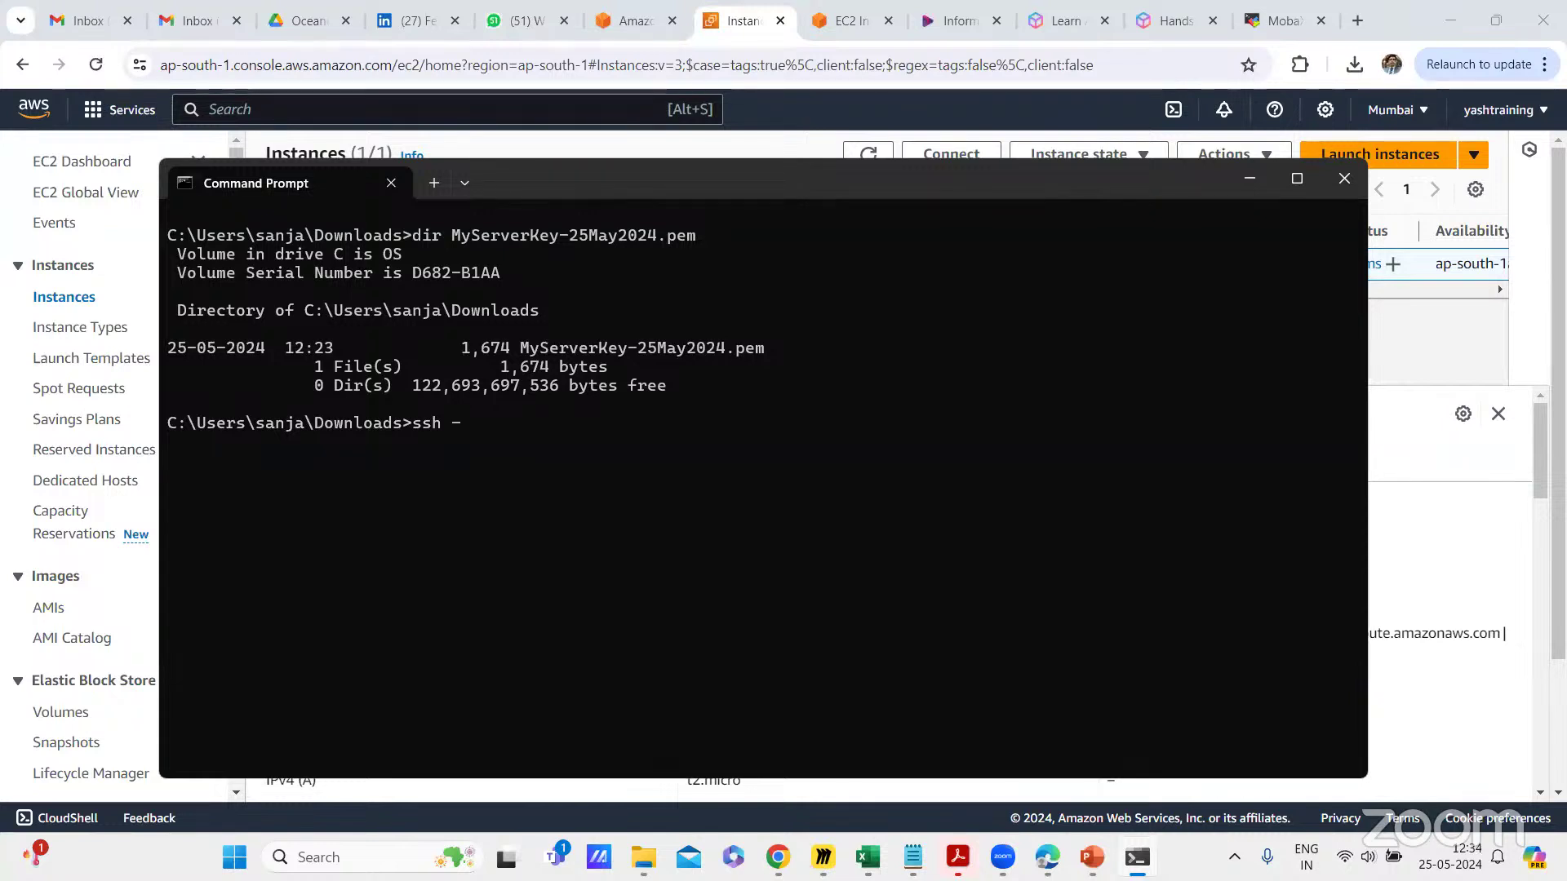
pyautogui.write('i')
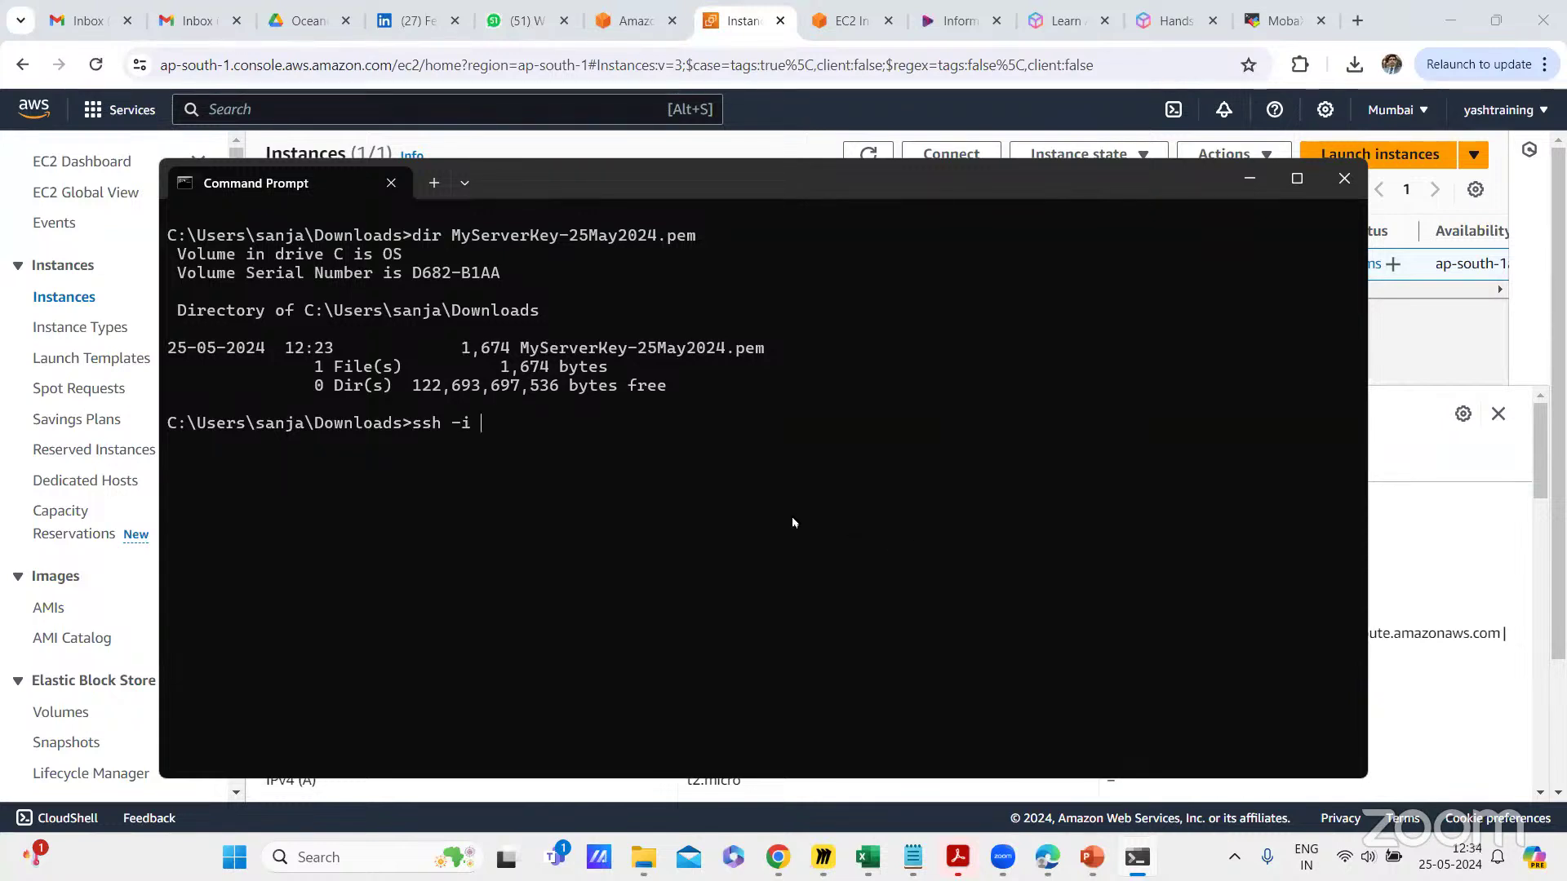
pyautogui.hotkey('ctrl', 'v')
pyautogui.press('BackSpace')
pyautogui.press('BackSpace')
pyautogui.press('BackSpace')
pyautogui.press('BackSpace')
pyautogui.press('BackSpace')
pyautogui.press('BackSpace')
pyautogui.press('BackSpace')
pyautogui.press('BackSpace')
pyautogui.press('BackSpace')
pyautogui.press('BackSpace')
pyautogui.press('BackSpace')
pyautogui.press('BackSpace')
# Step: Enter the key file name MyServerKey-25May2024.pem after ssh -i, using filename completion
pyautogui.write('MySe')
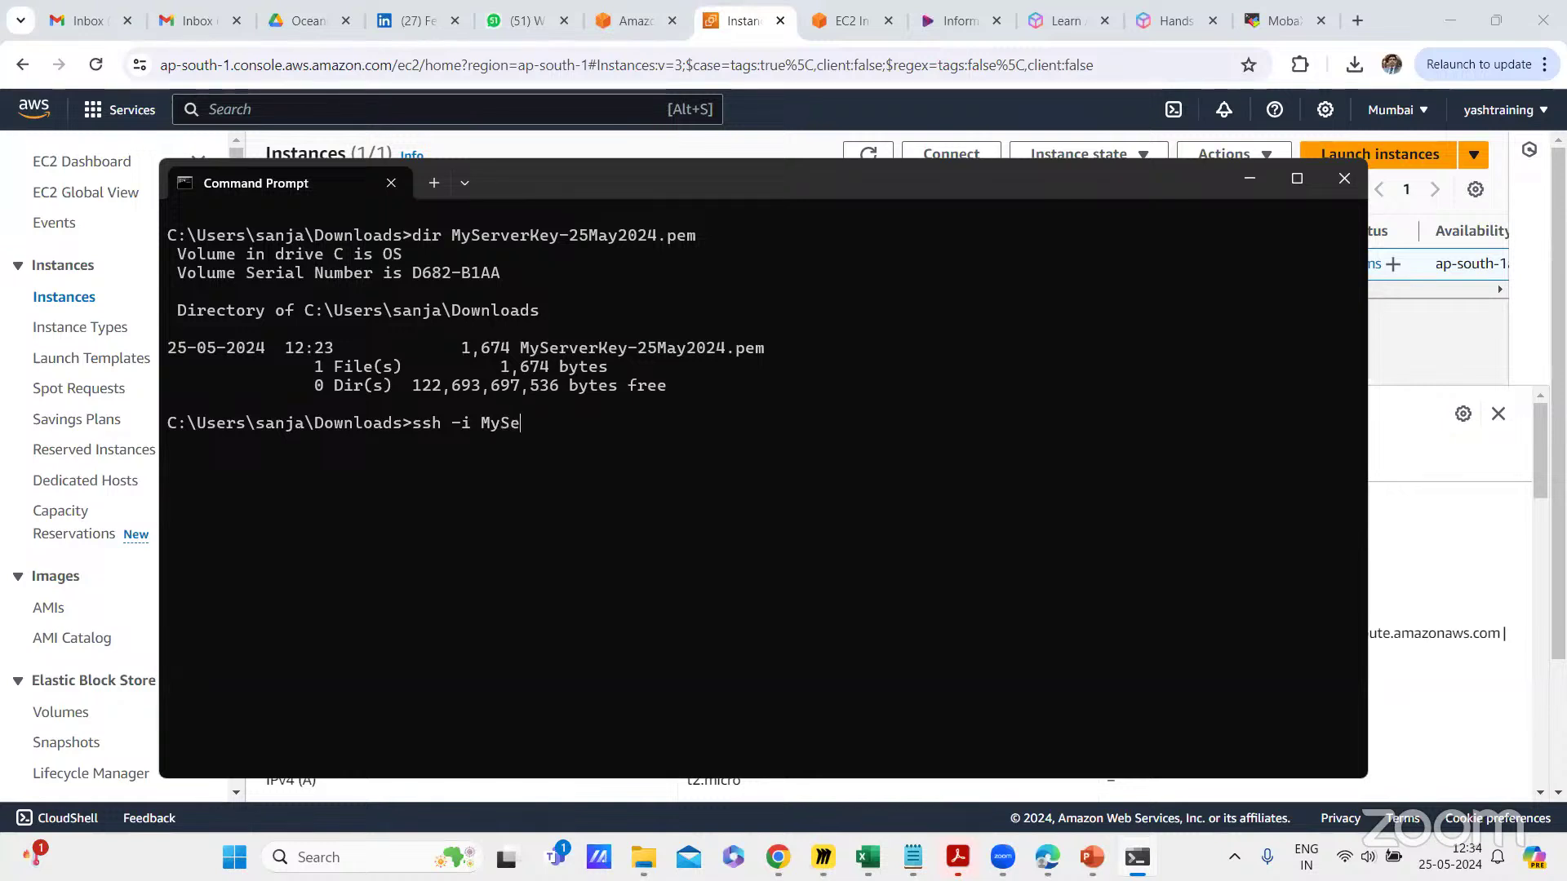
pyautogui.write('rverKey04April.pem')
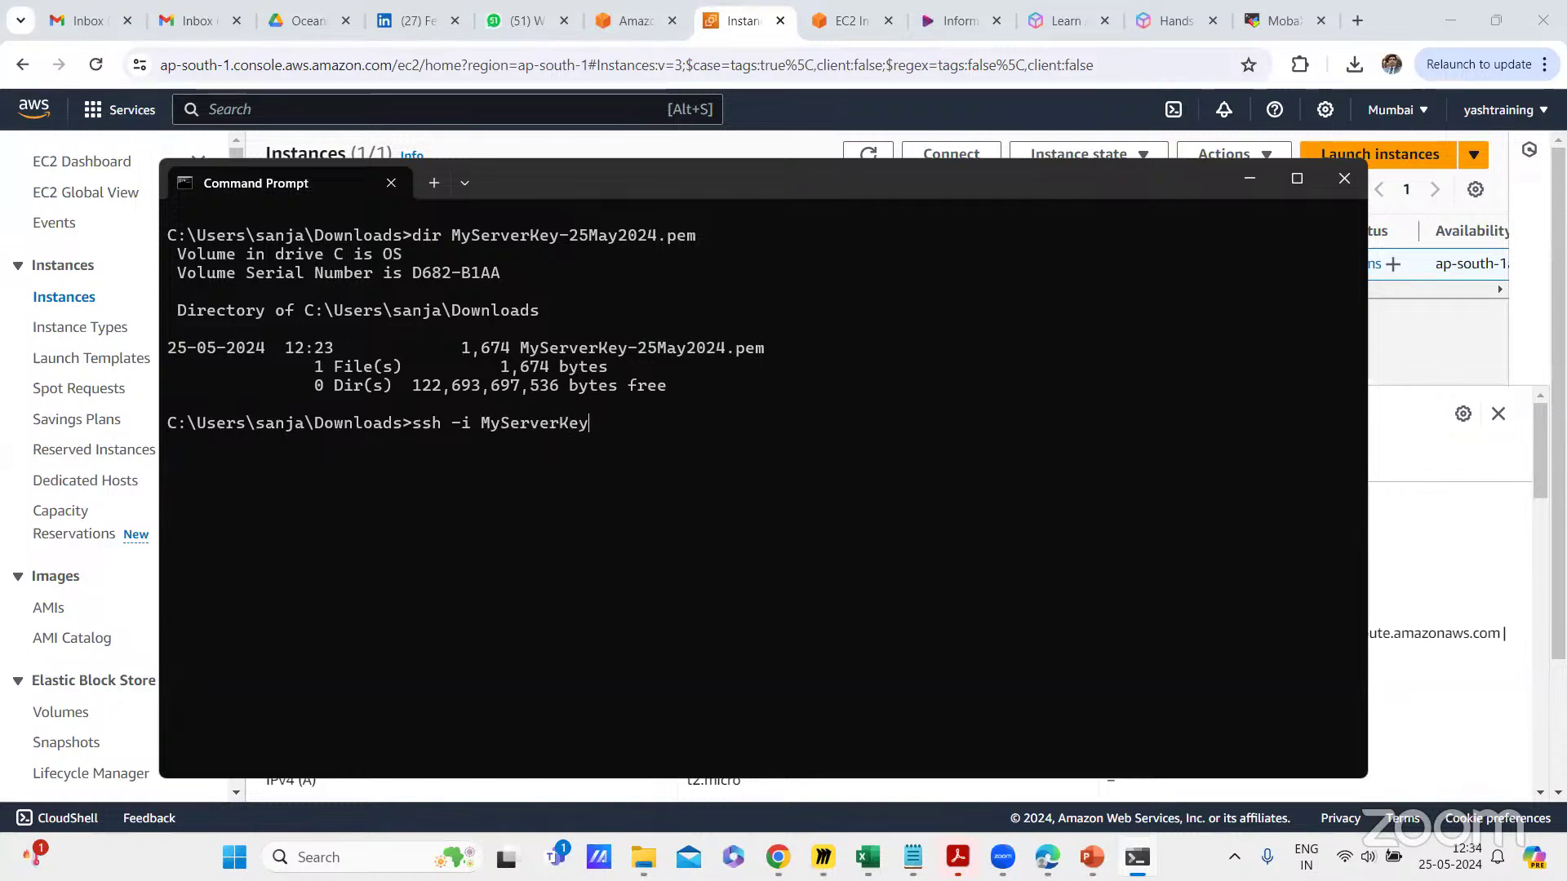
pyautogui.press('BackSpace')
pyautogui.press('BackSpace')
pyautogui.press('BackSpace')
pyautogui.press('BackSpace')
pyautogui.press('BackSpace')
pyautogui.press('BackSpace')
pyautogui.press('BackSpace')
pyautogui.press('BackSpace')
pyautogui.press('BackSpace')
pyautogui.press('BackSpace')
pyautogui.press('BackSpace')
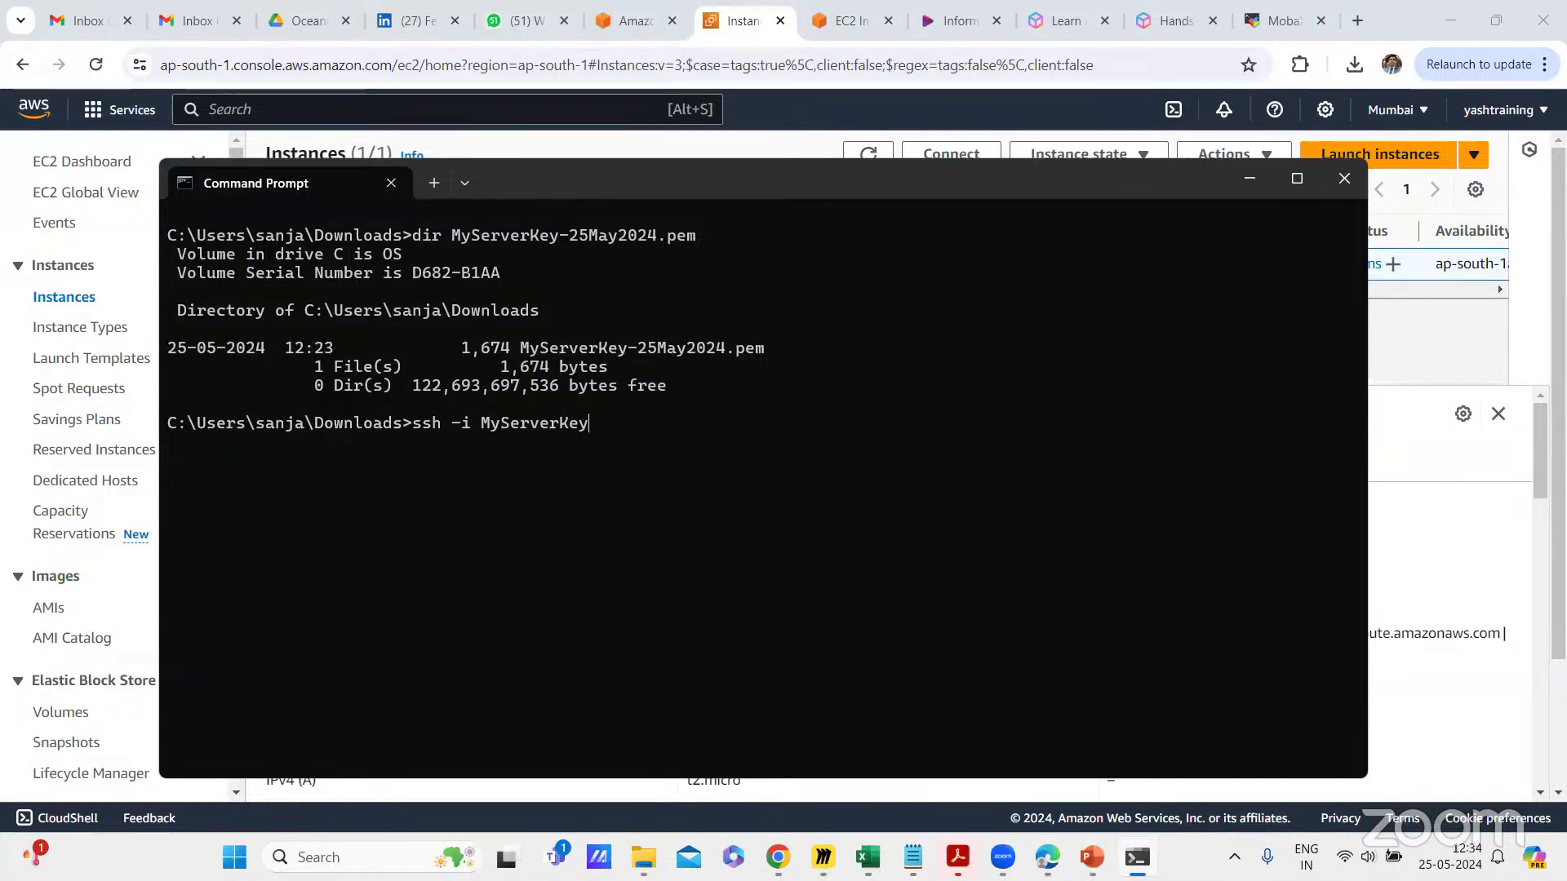
pyautogui.write('-25')
pyautogui.press('Tab')
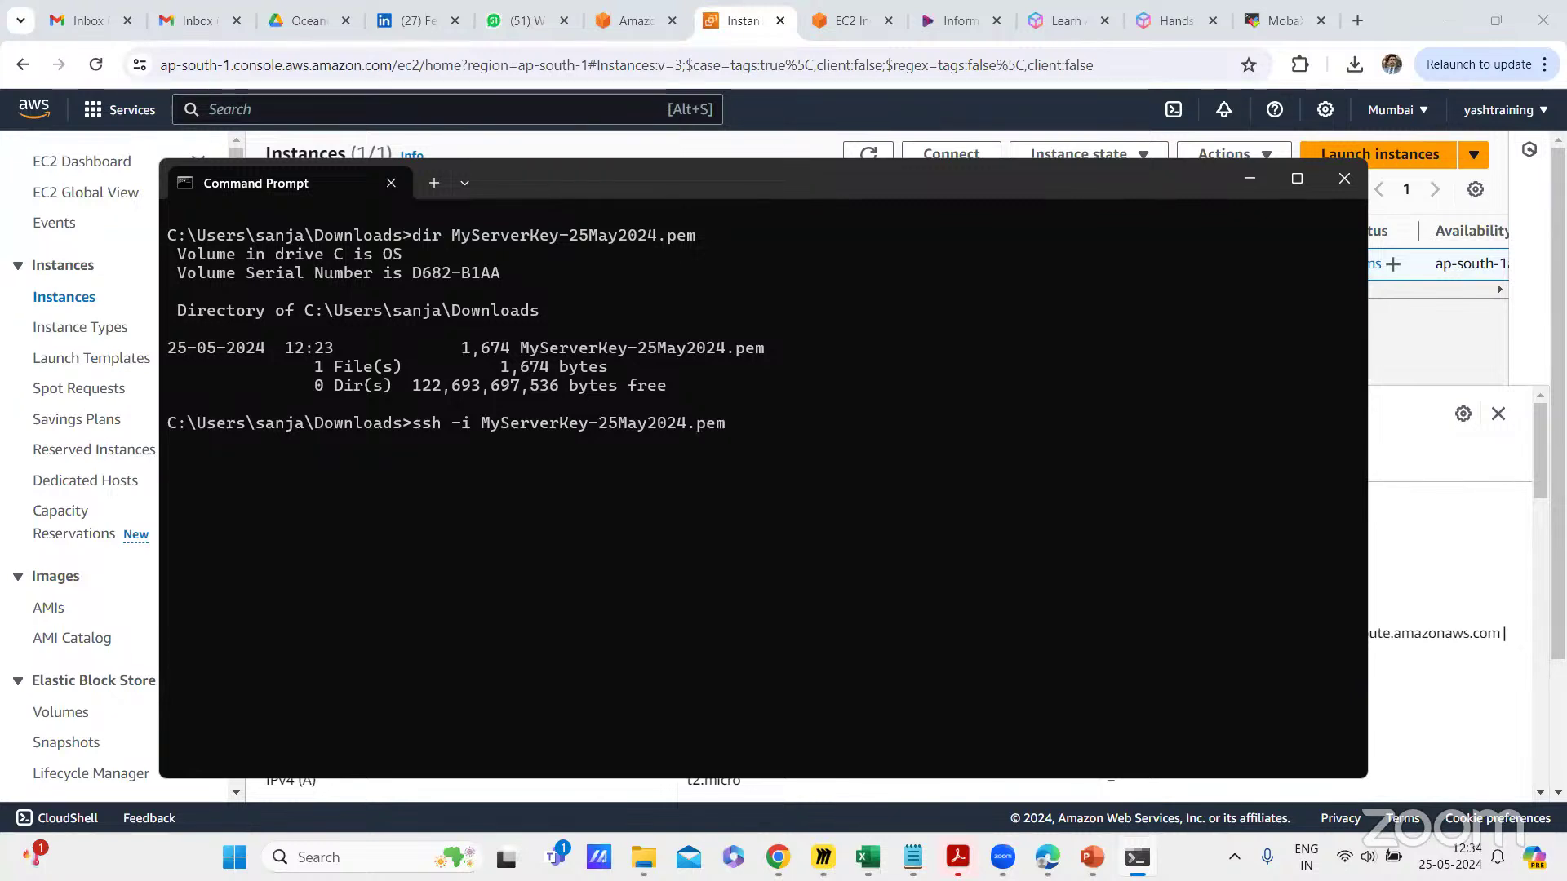
pyautogui.write('ec2-user@')
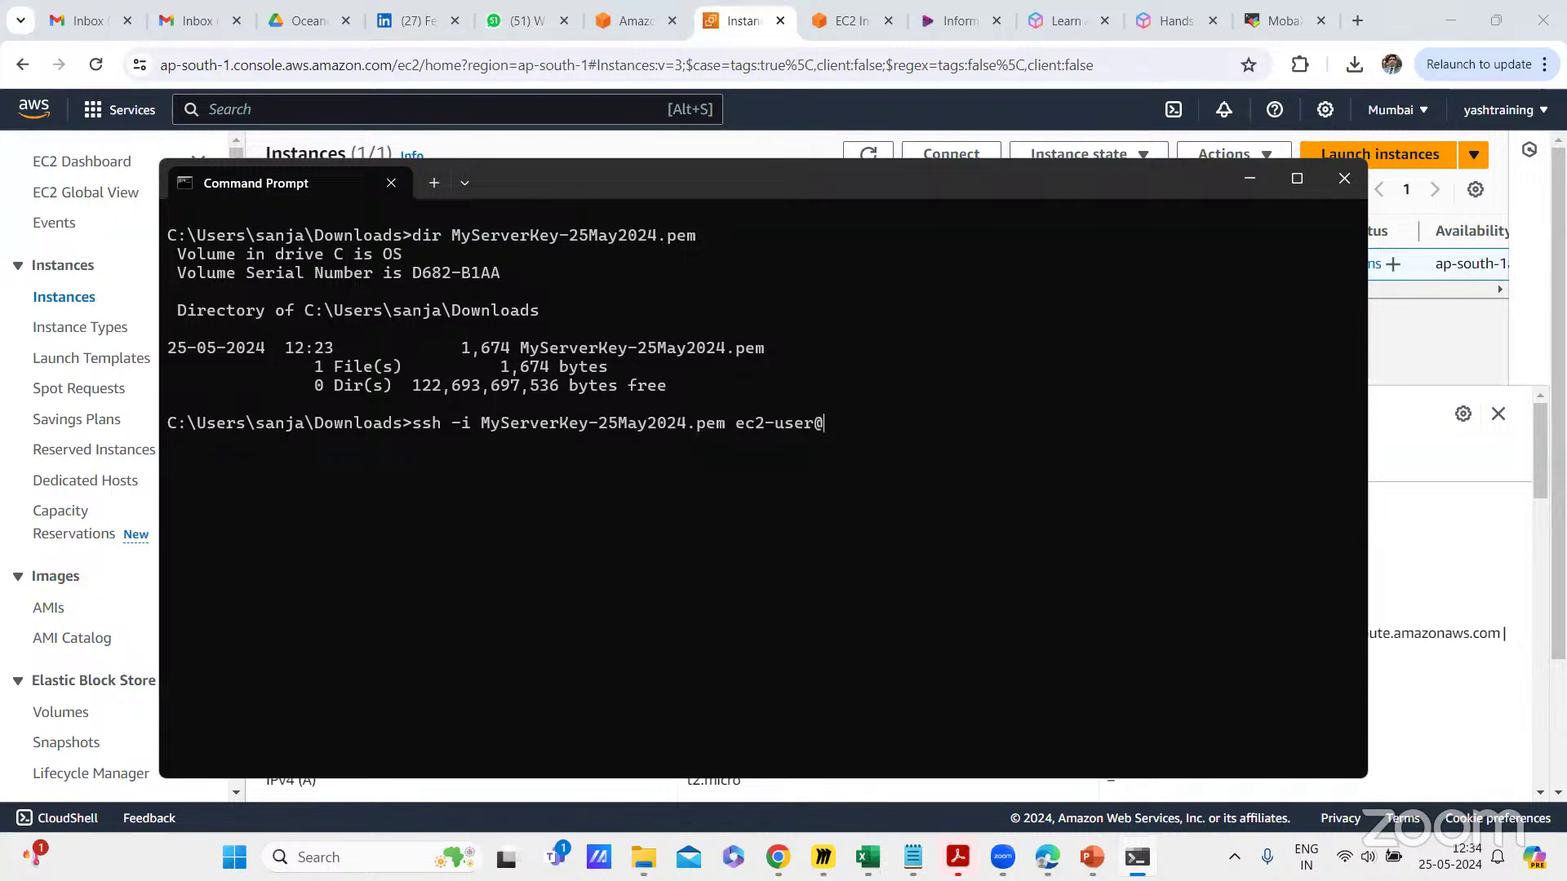
pyautogui.hotkey('ctrl', 'v')
pyautogui.press('Return')
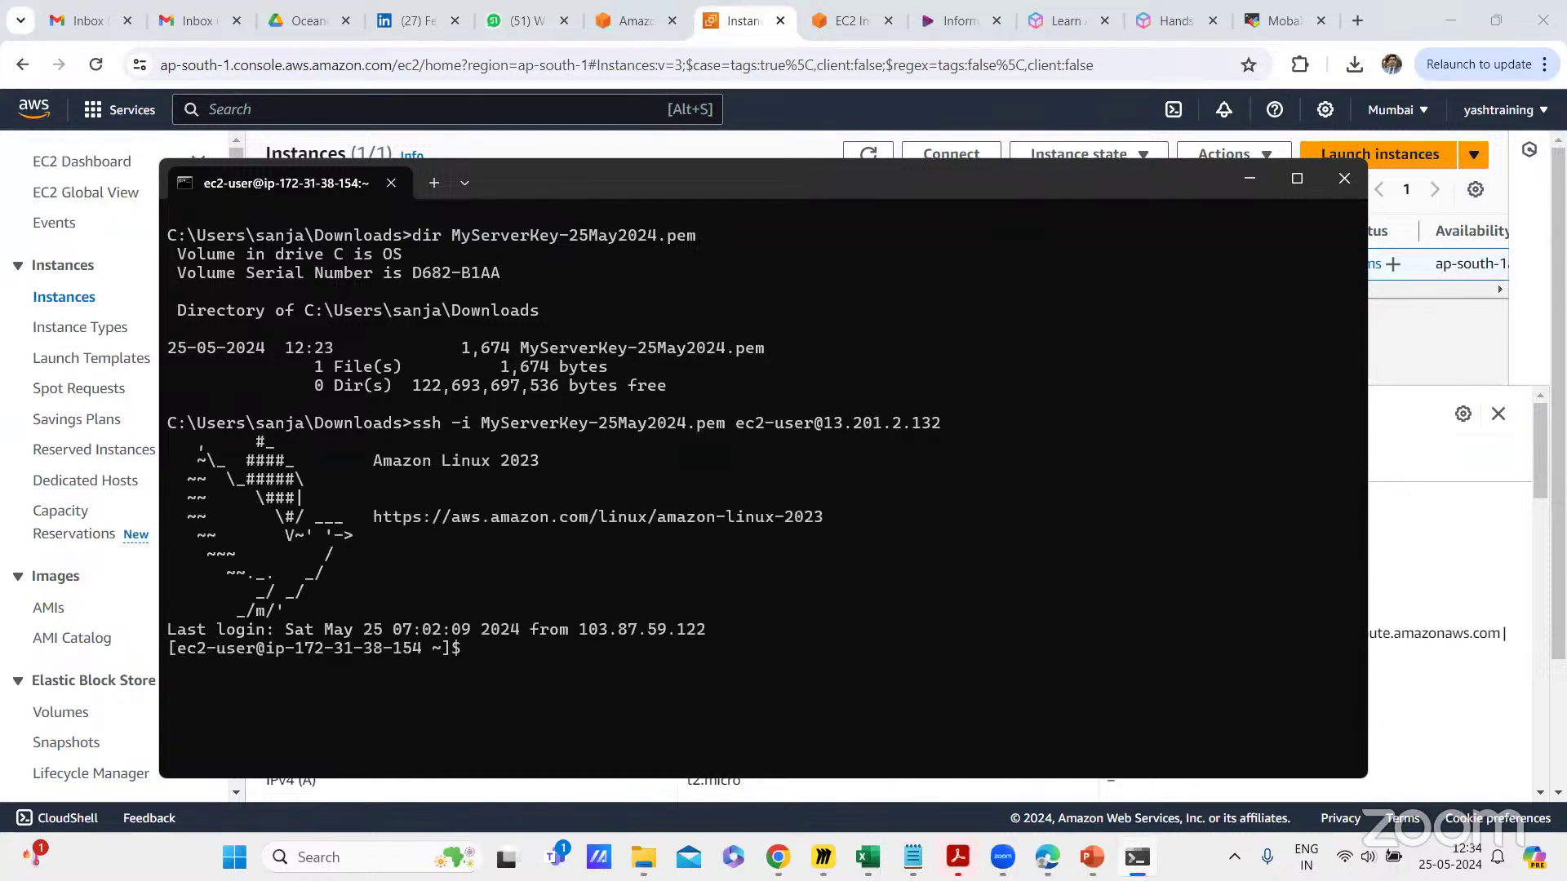
# Step: Add a few blank prompt lines in the remote shell and log out with exit
pyautogui.press('Return')
pyautogui.press('Return')
pyautogui.press('Return')
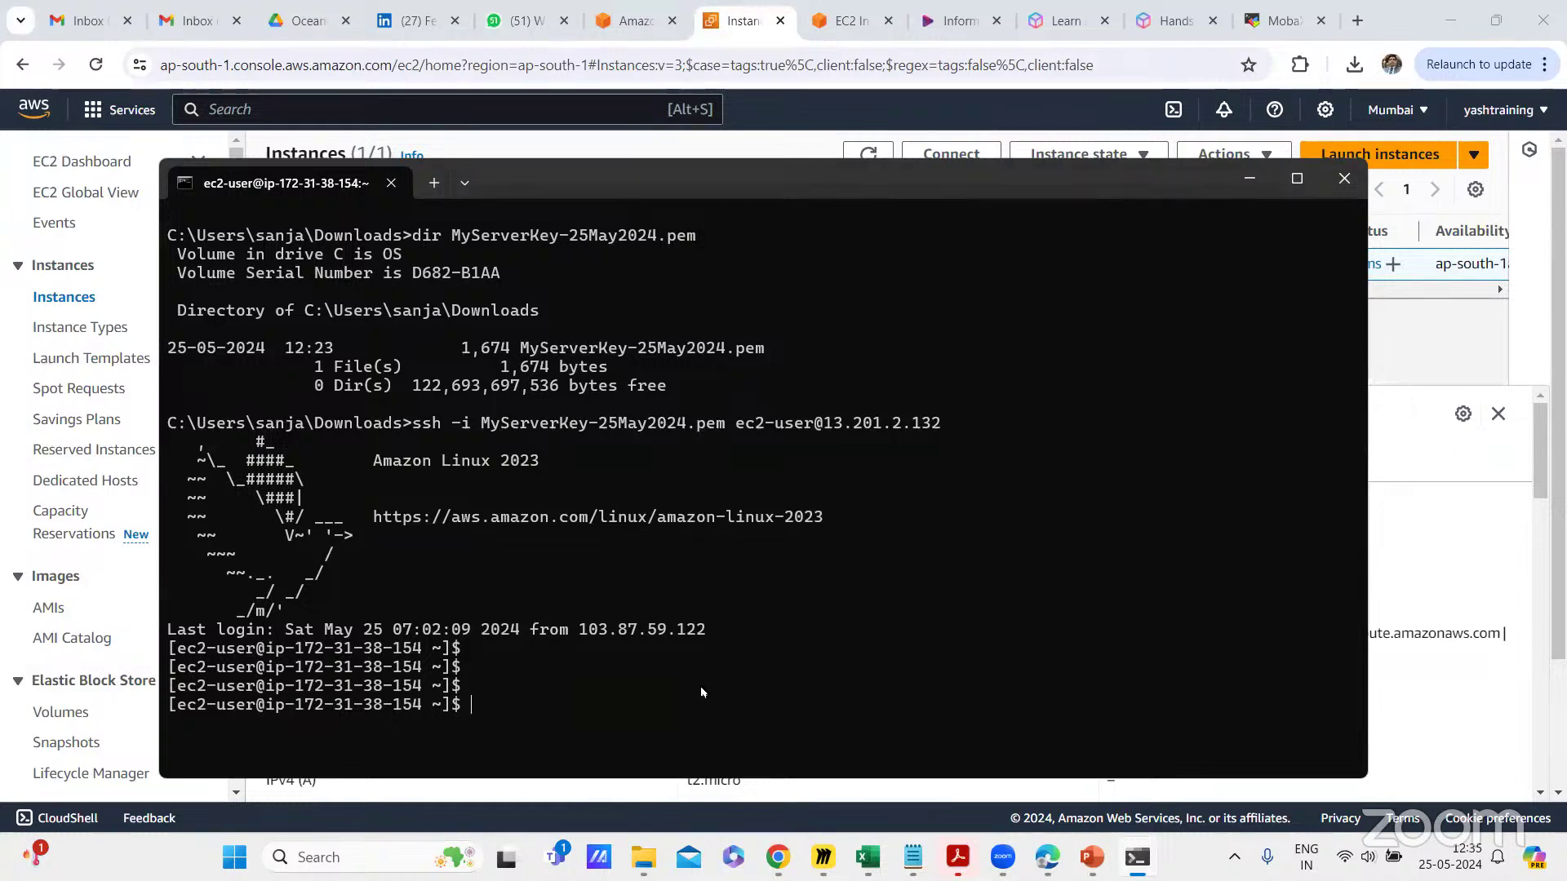
pyautogui.write('exit')
pyautogui.press('Return')
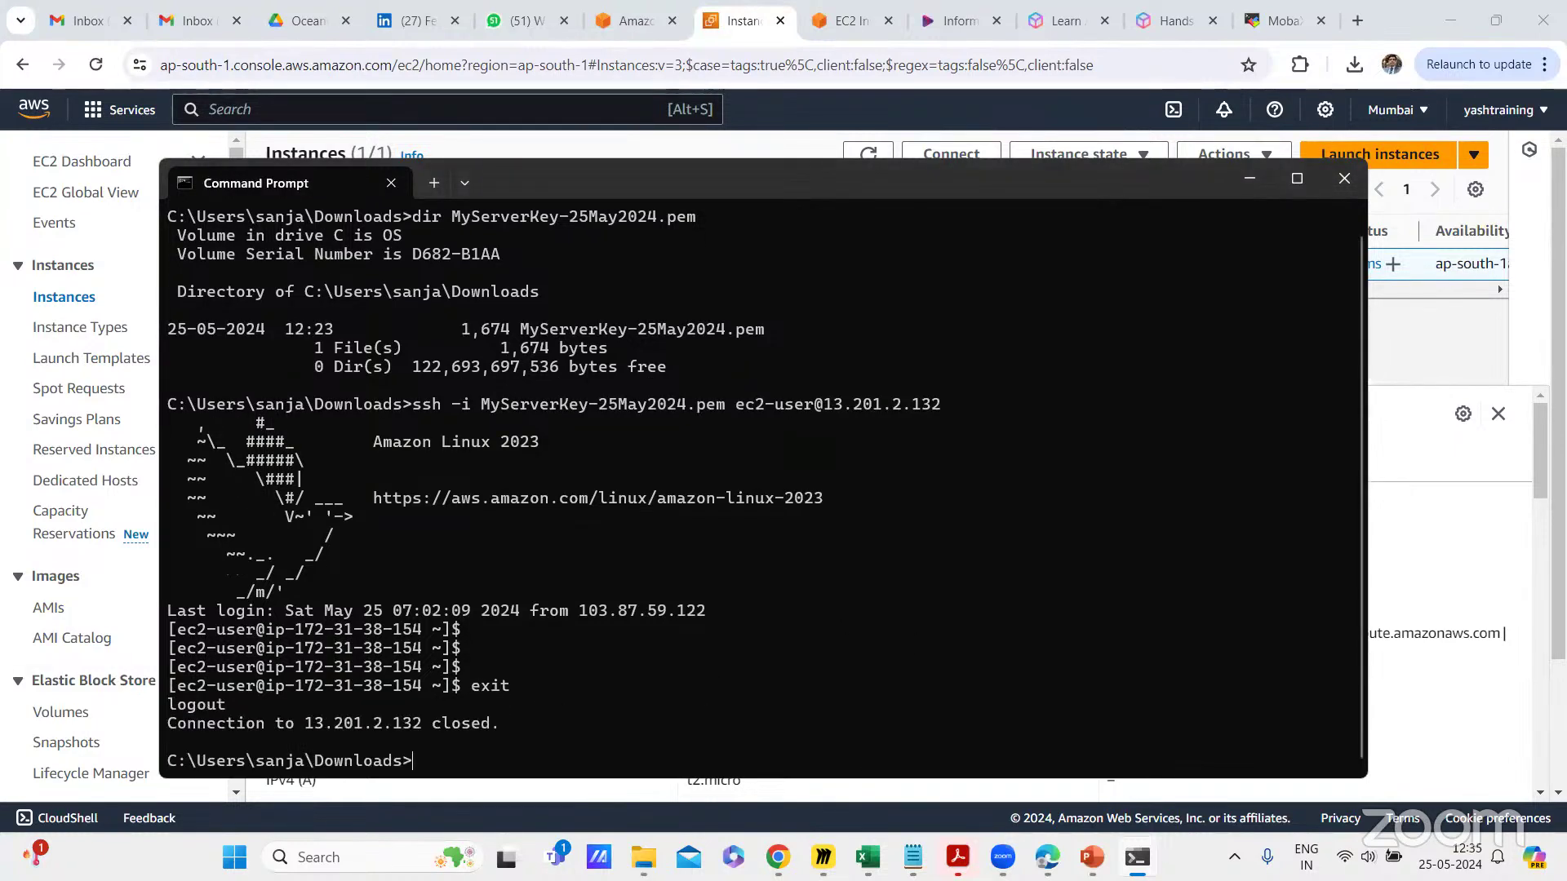
# Step: Minimize Command Prompt, reload the EC2 instances list in Chrome, and terminate Linux-Instance
pyautogui.click(1249, 178)
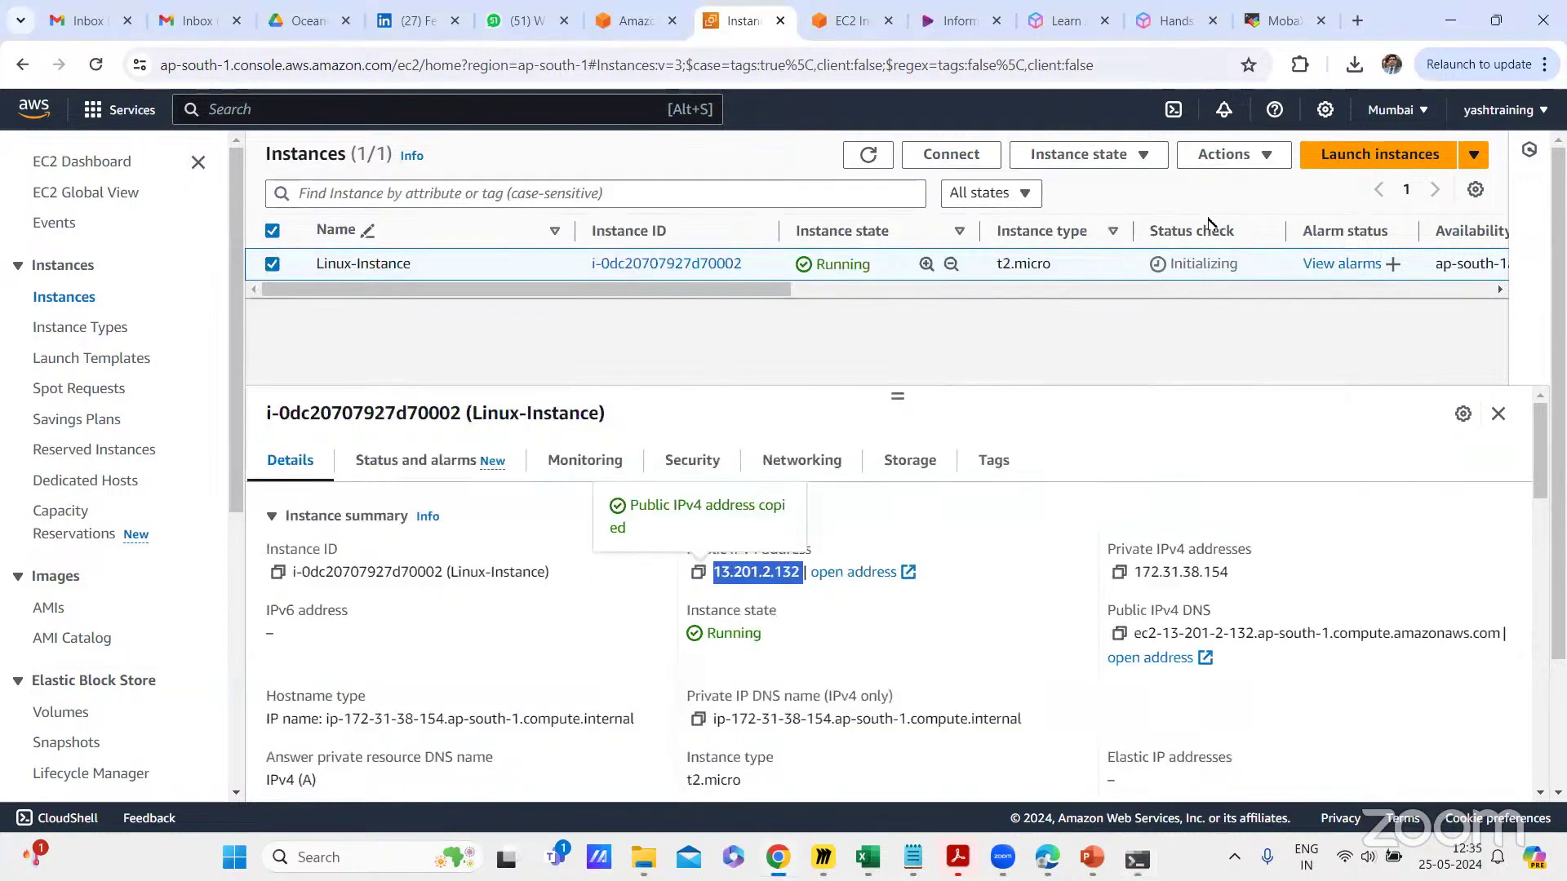
pyautogui.click(81, 297)
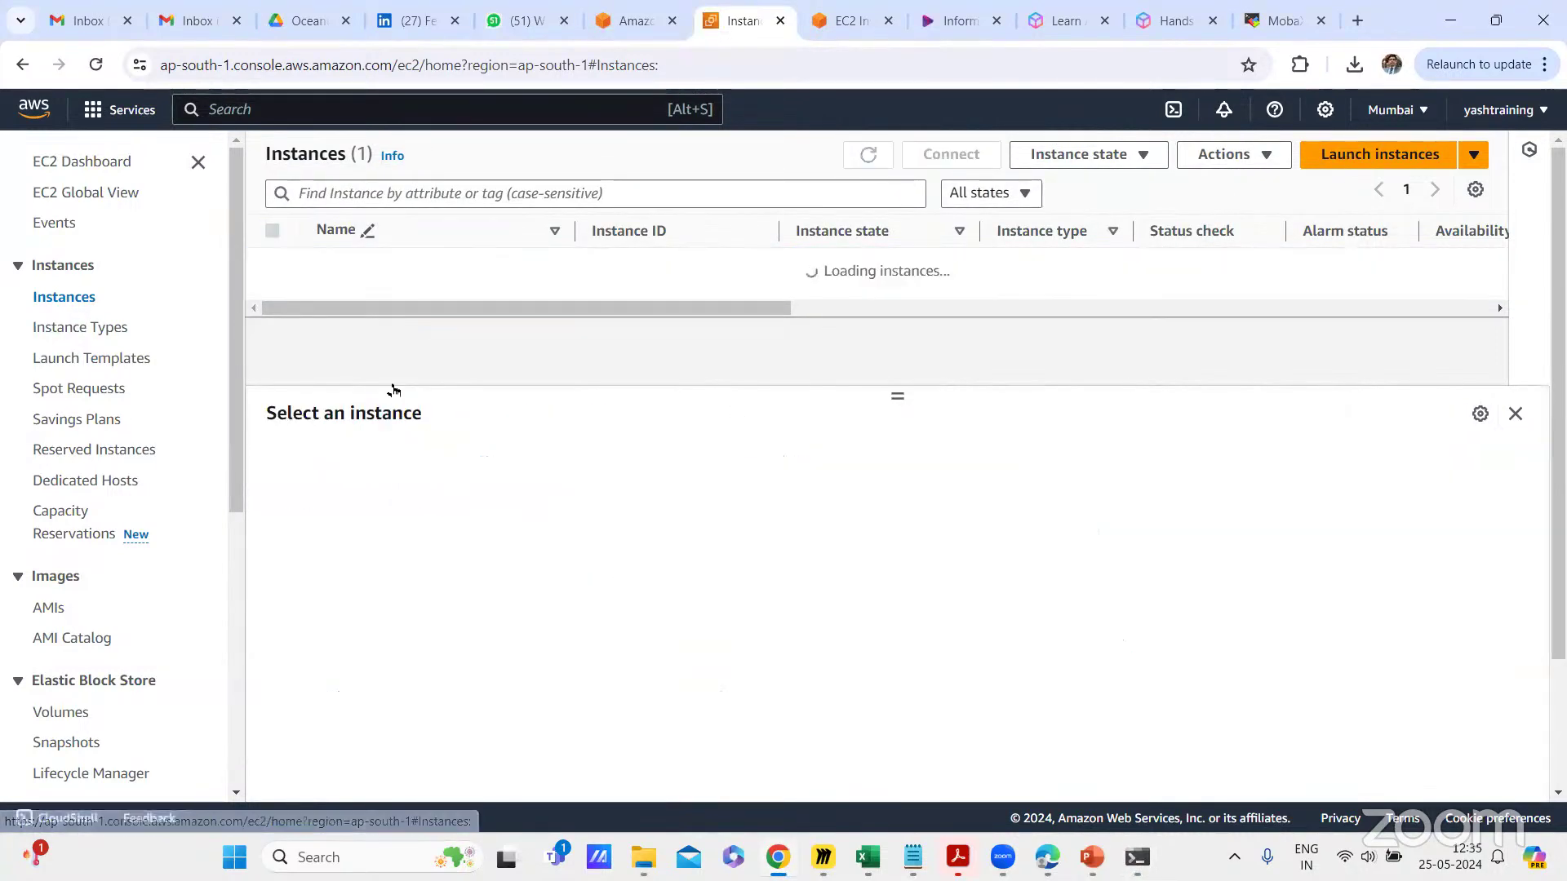
pyautogui.click(274, 264)
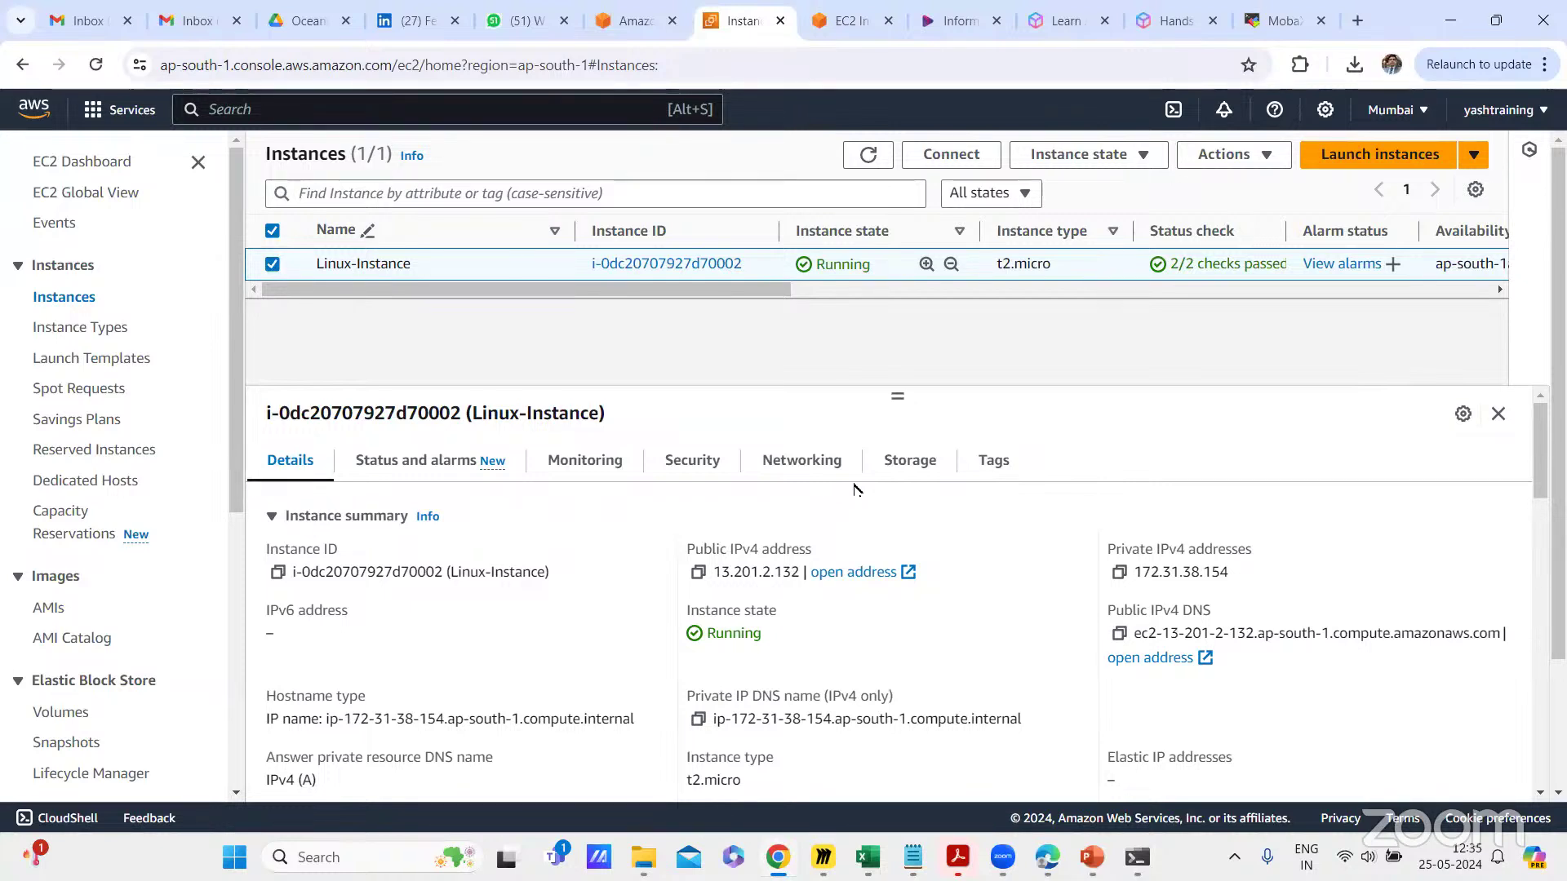
pyautogui.click(1077, 155)
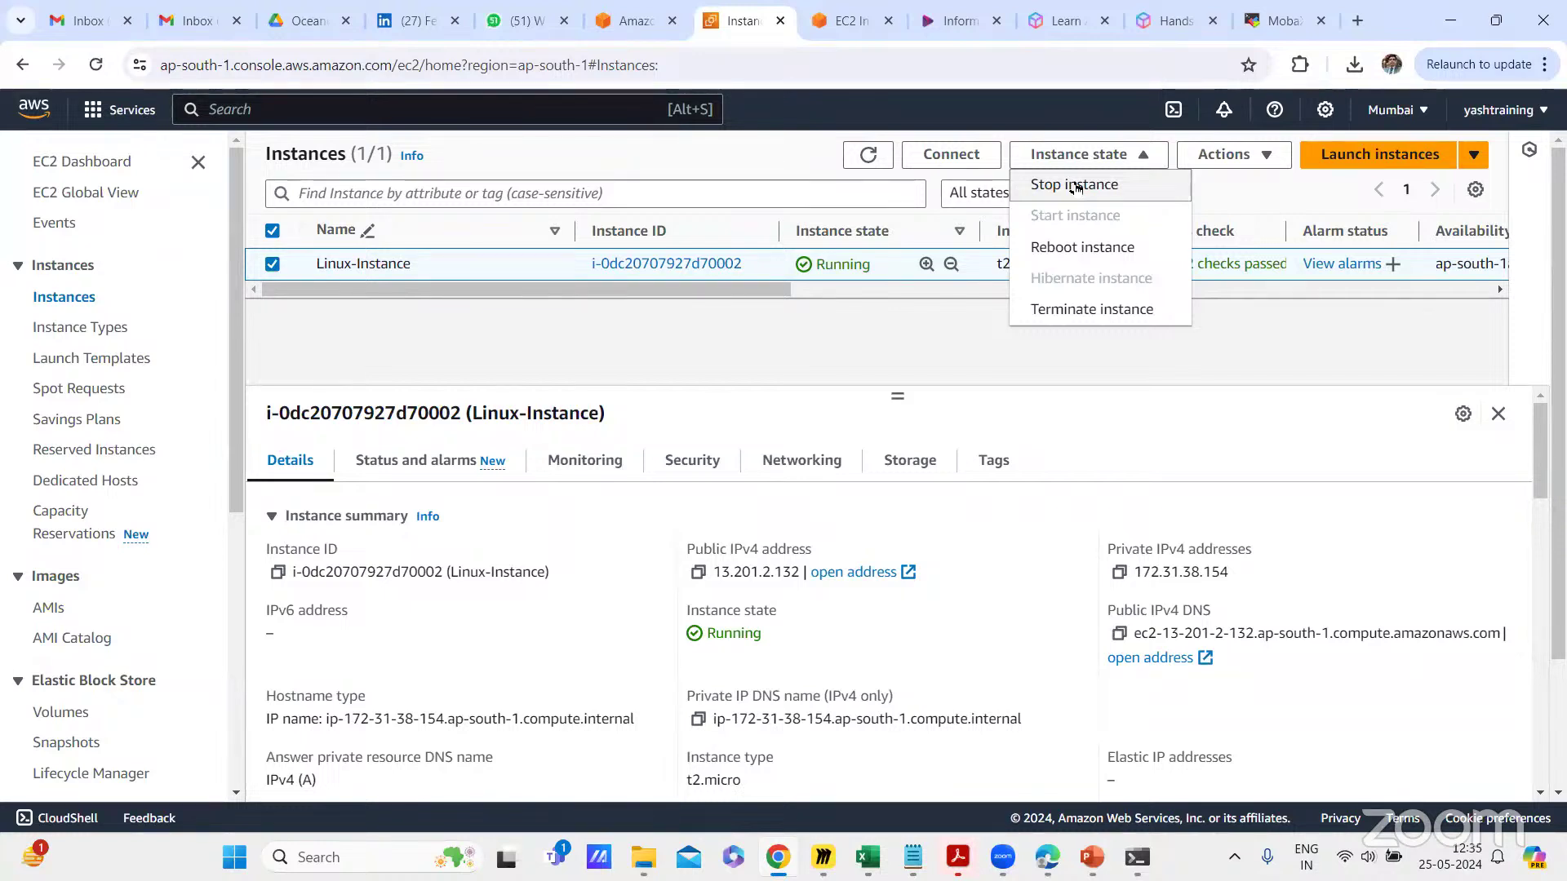
pyautogui.click(1124, 319)
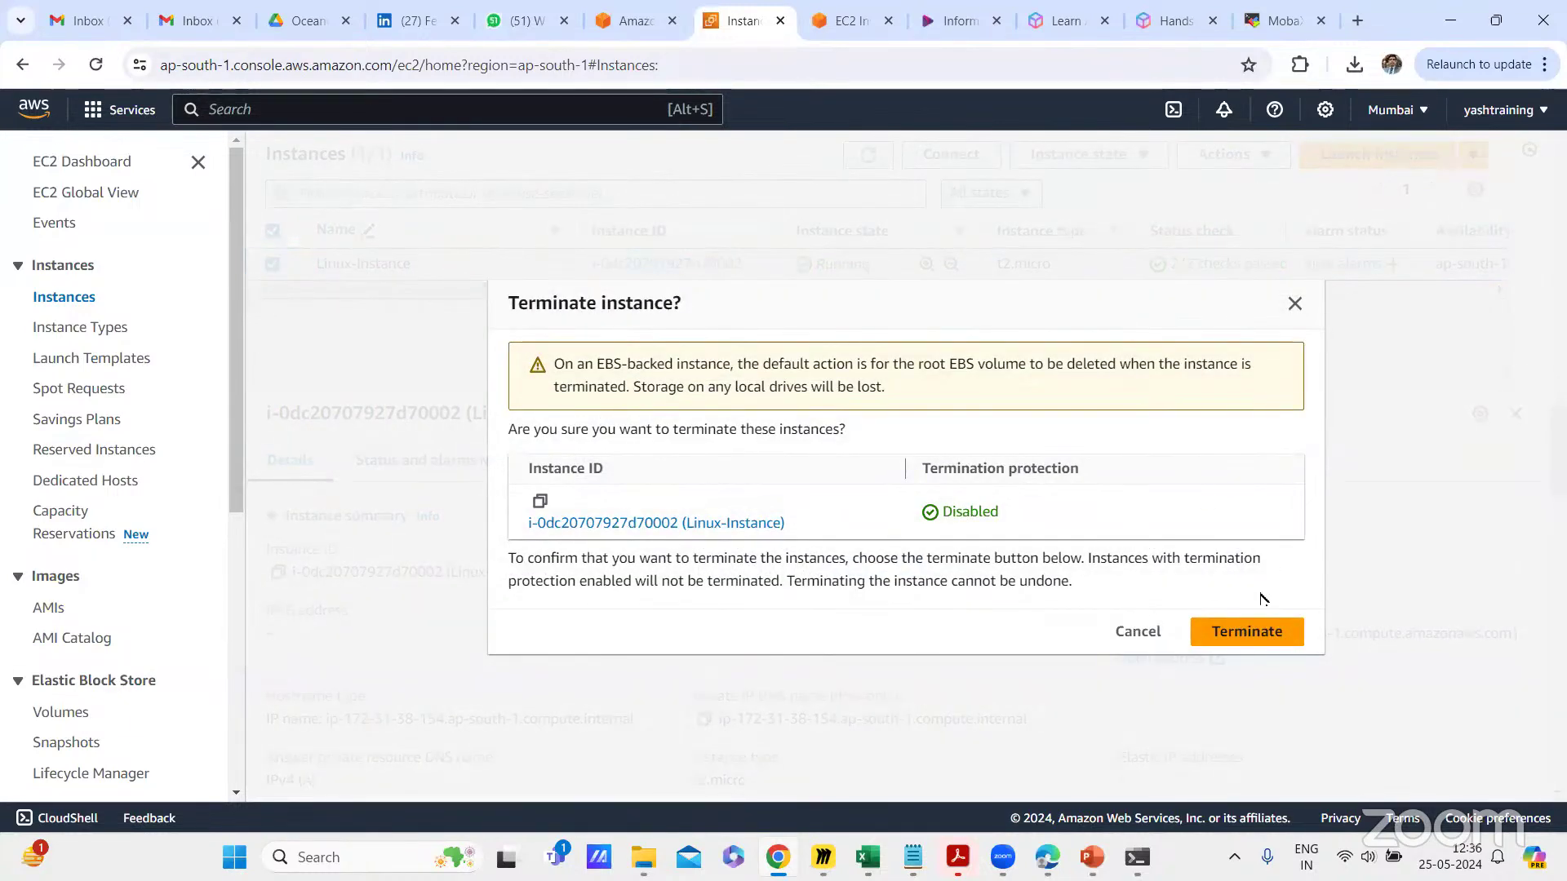
pyautogui.click(1249, 635)
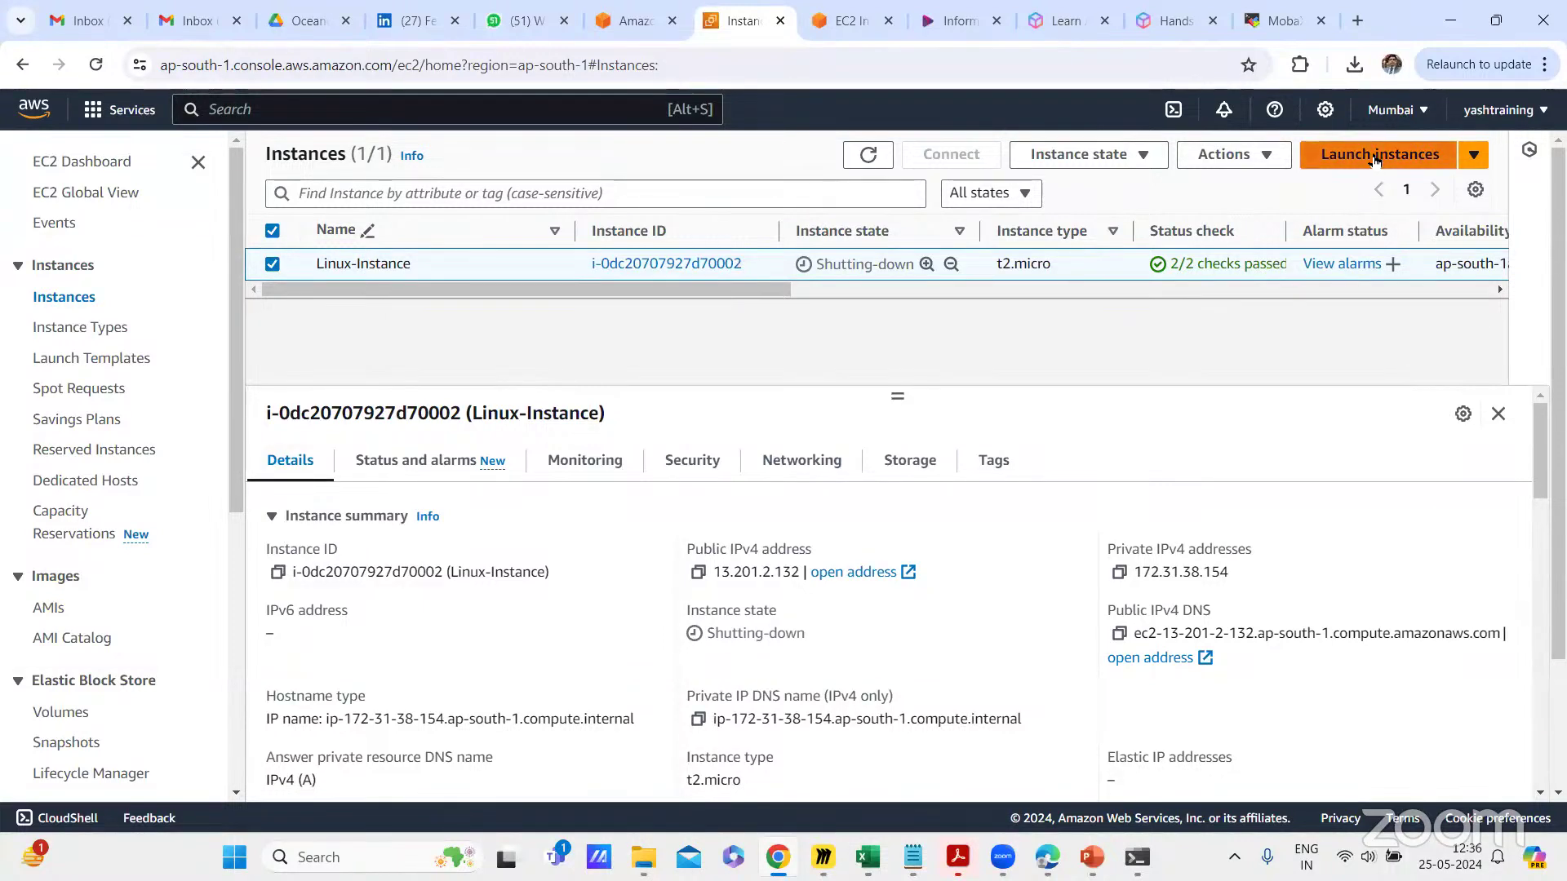
# Step: Start launching a new instance named WindowsServer2022 with the Microsoft Windows Server 2022 Base image
pyautogui.click(1376, 159)
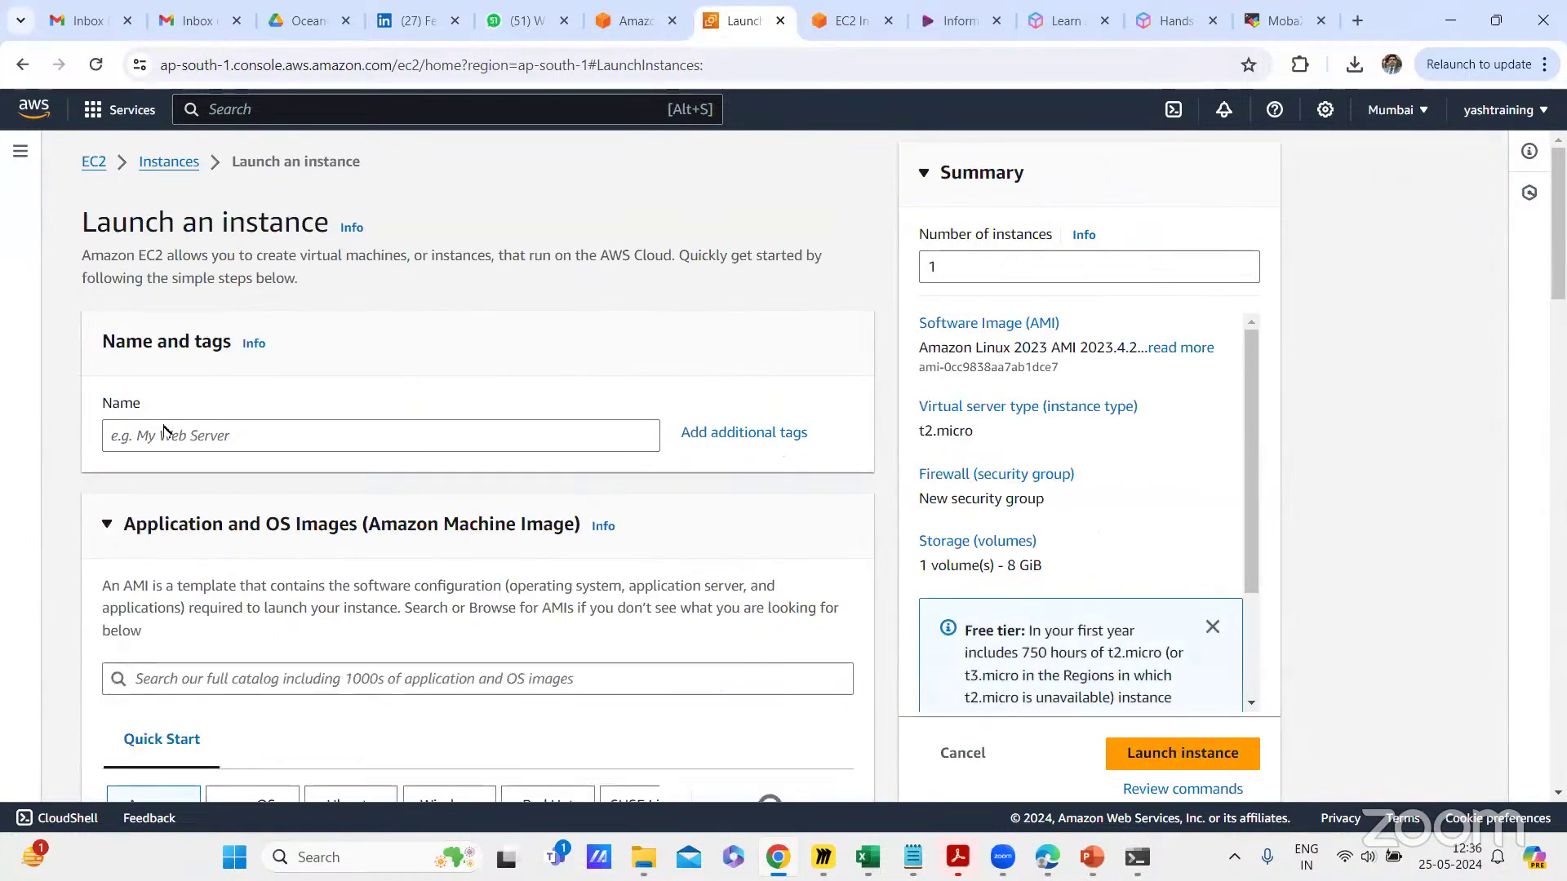
pyautogui.click(177, 433)
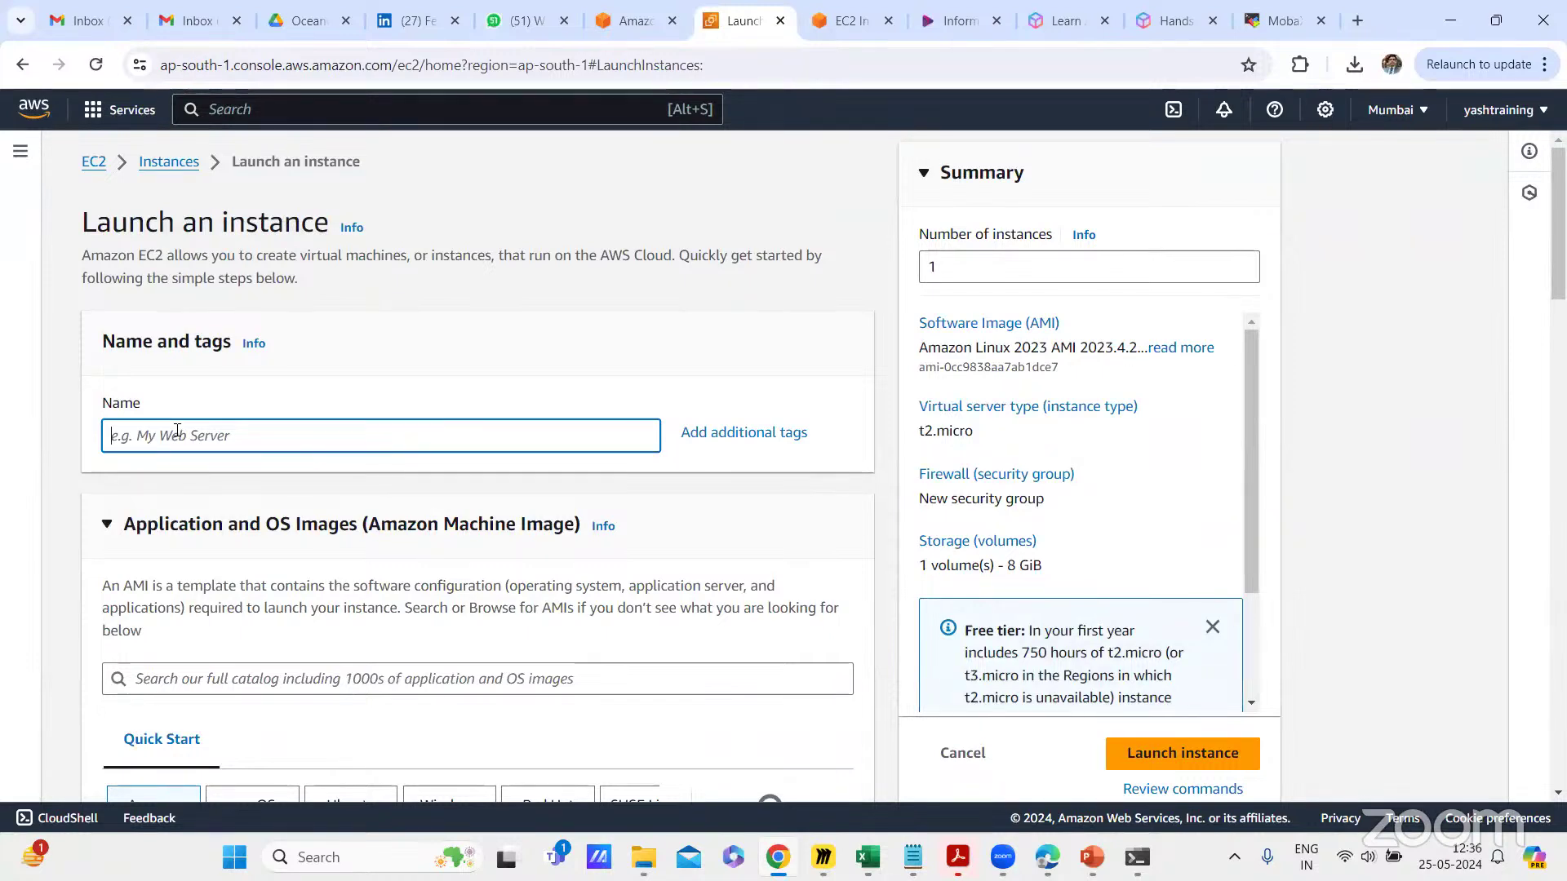
pyautogui.write('Win')
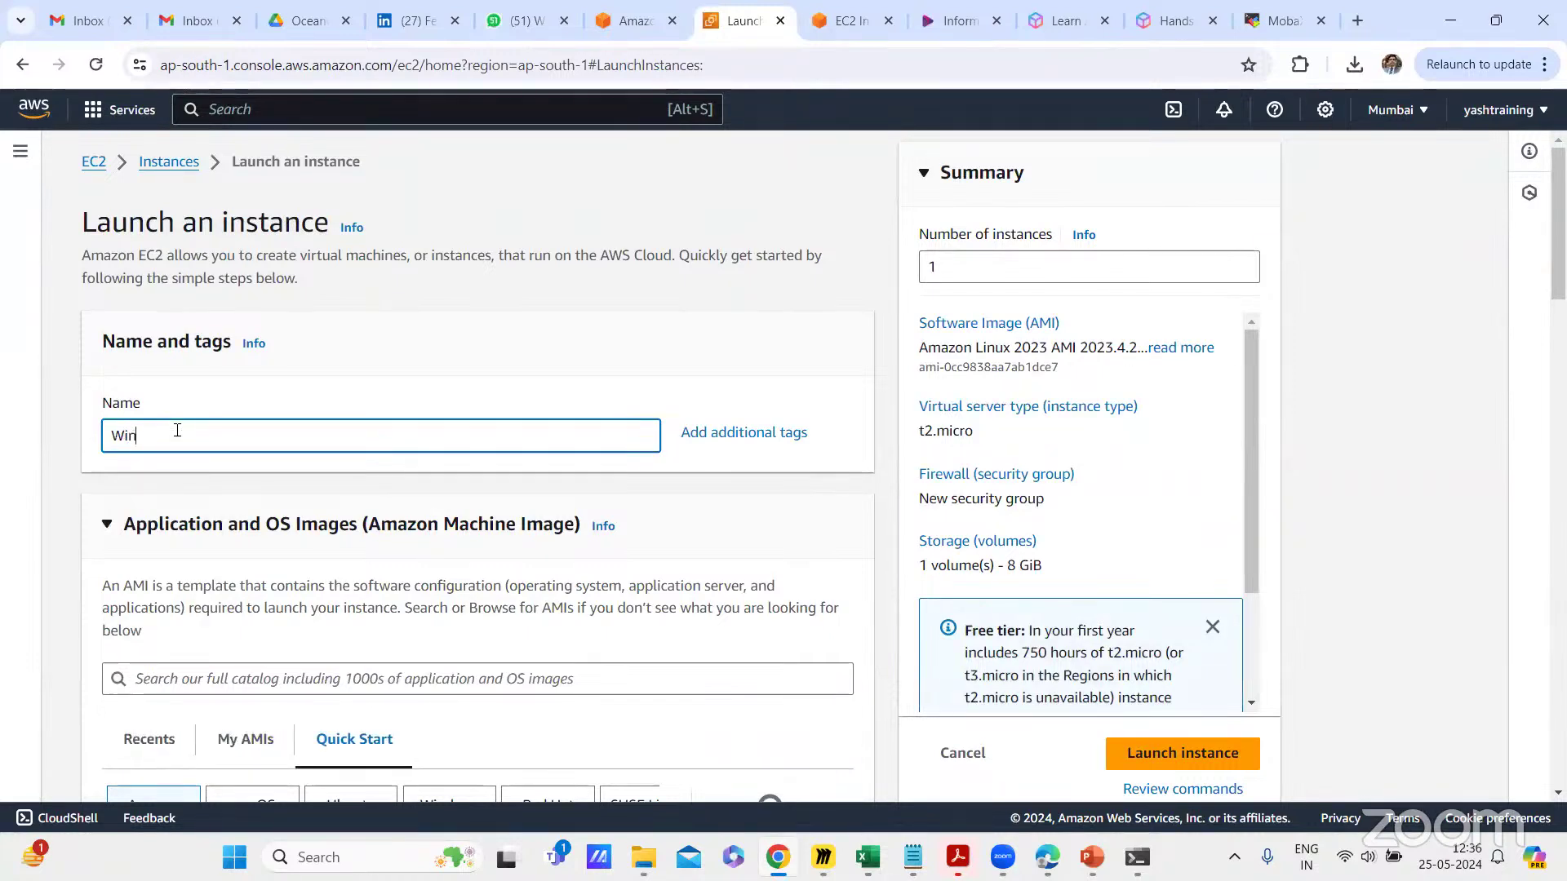
pyautogui.write('dowsServer2022')
pyautogui.scroll(-4, 294, 468)
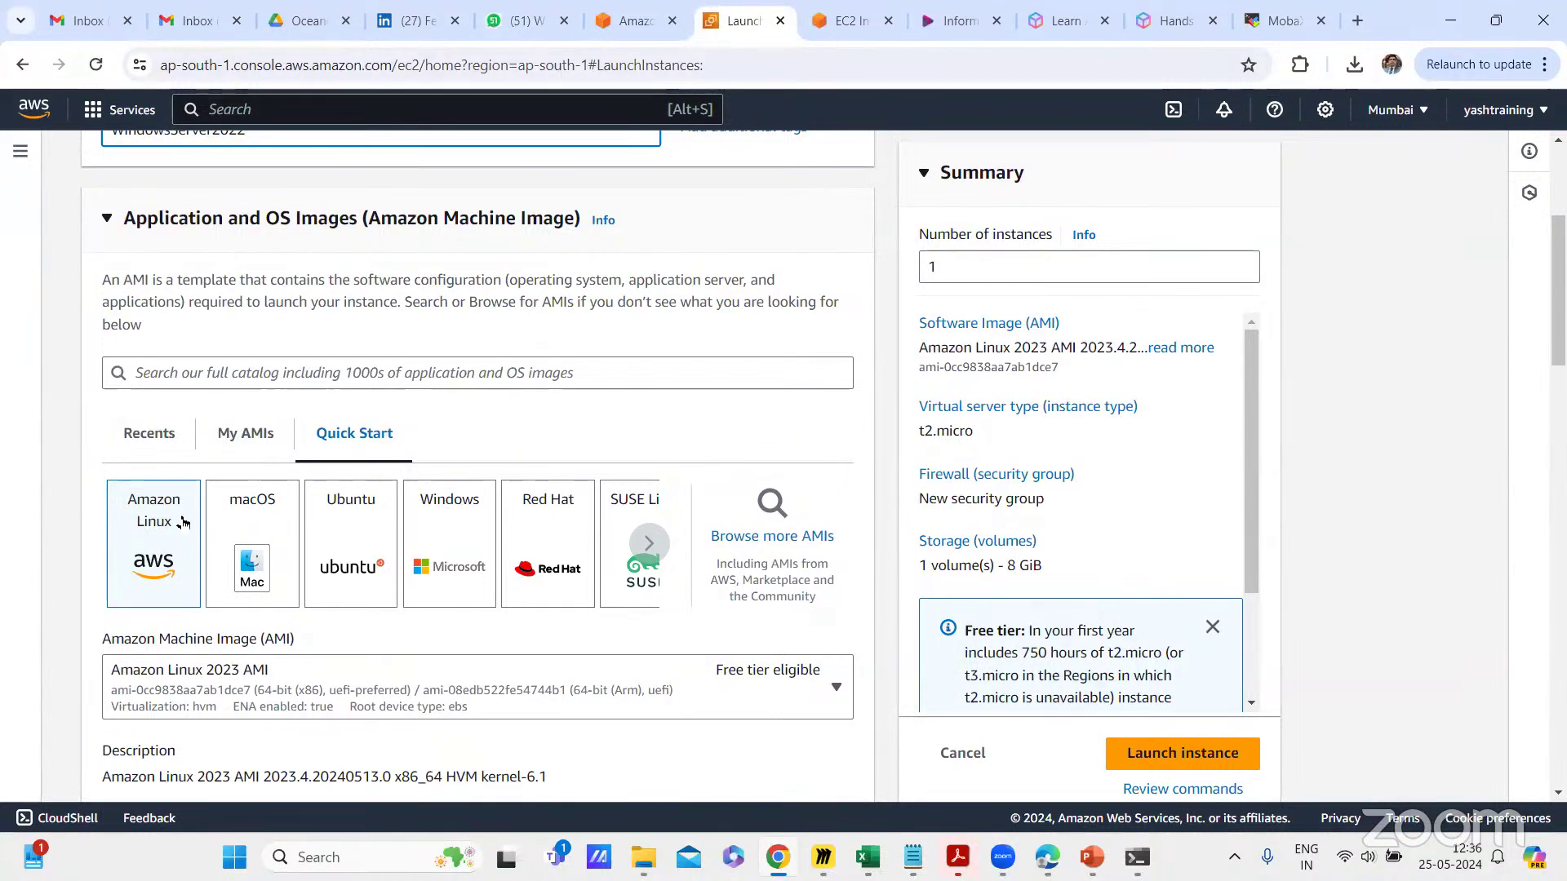
pyautogui.click(455, 545)
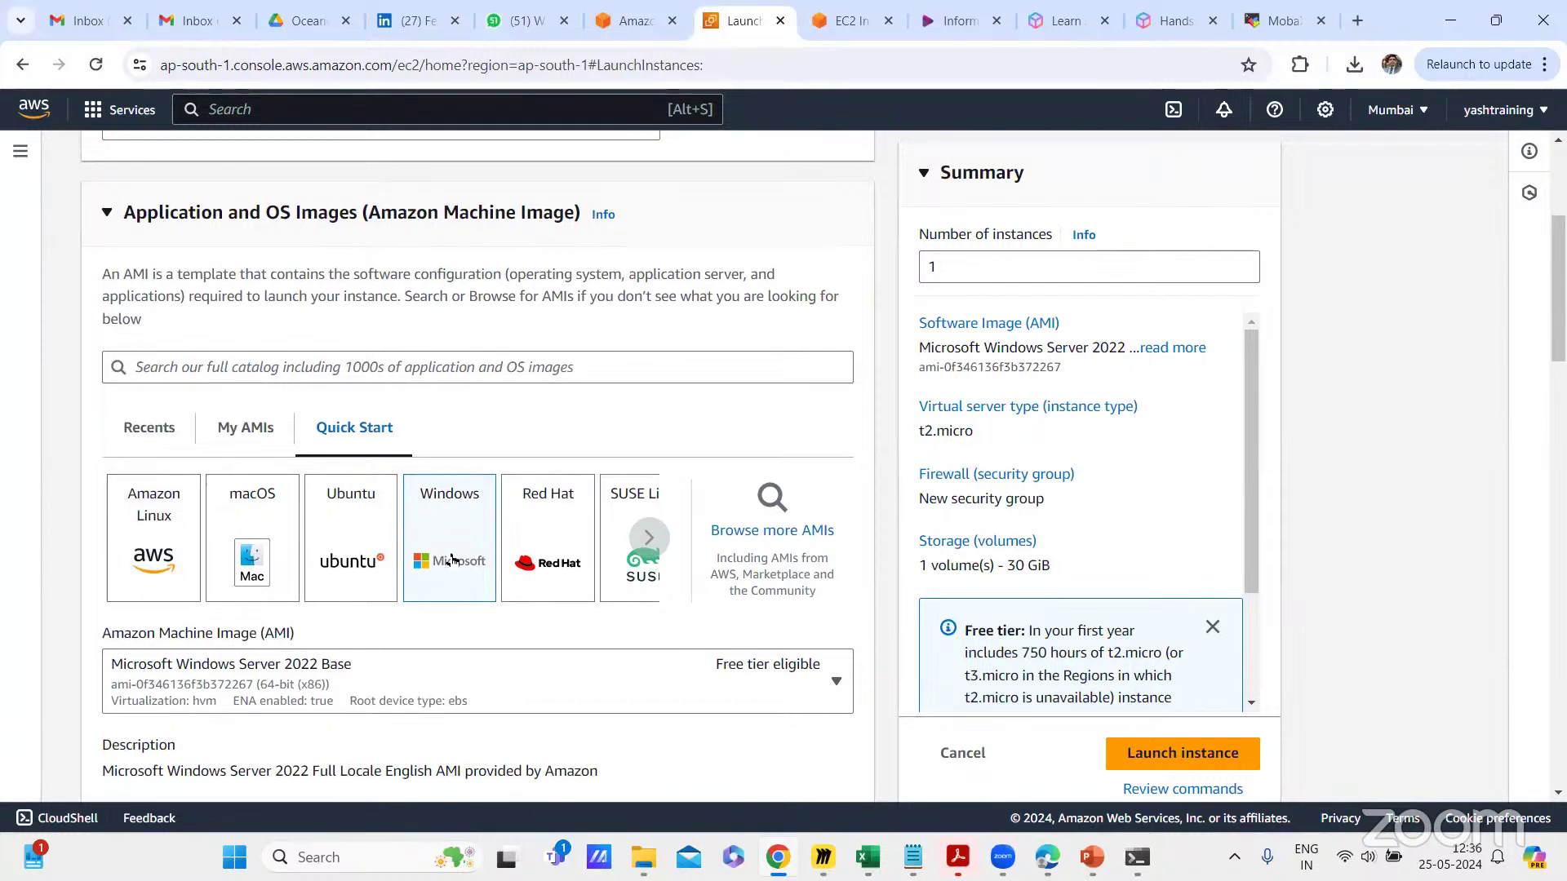
# Step: Keep the t2.micro instance type and choose the existing key pair MyServerKey-25May2024, filtering the key pairs by 25
pyautogui.scroll(-2, 454, 559)
pyautogui.scroll(-5, 453, 560)
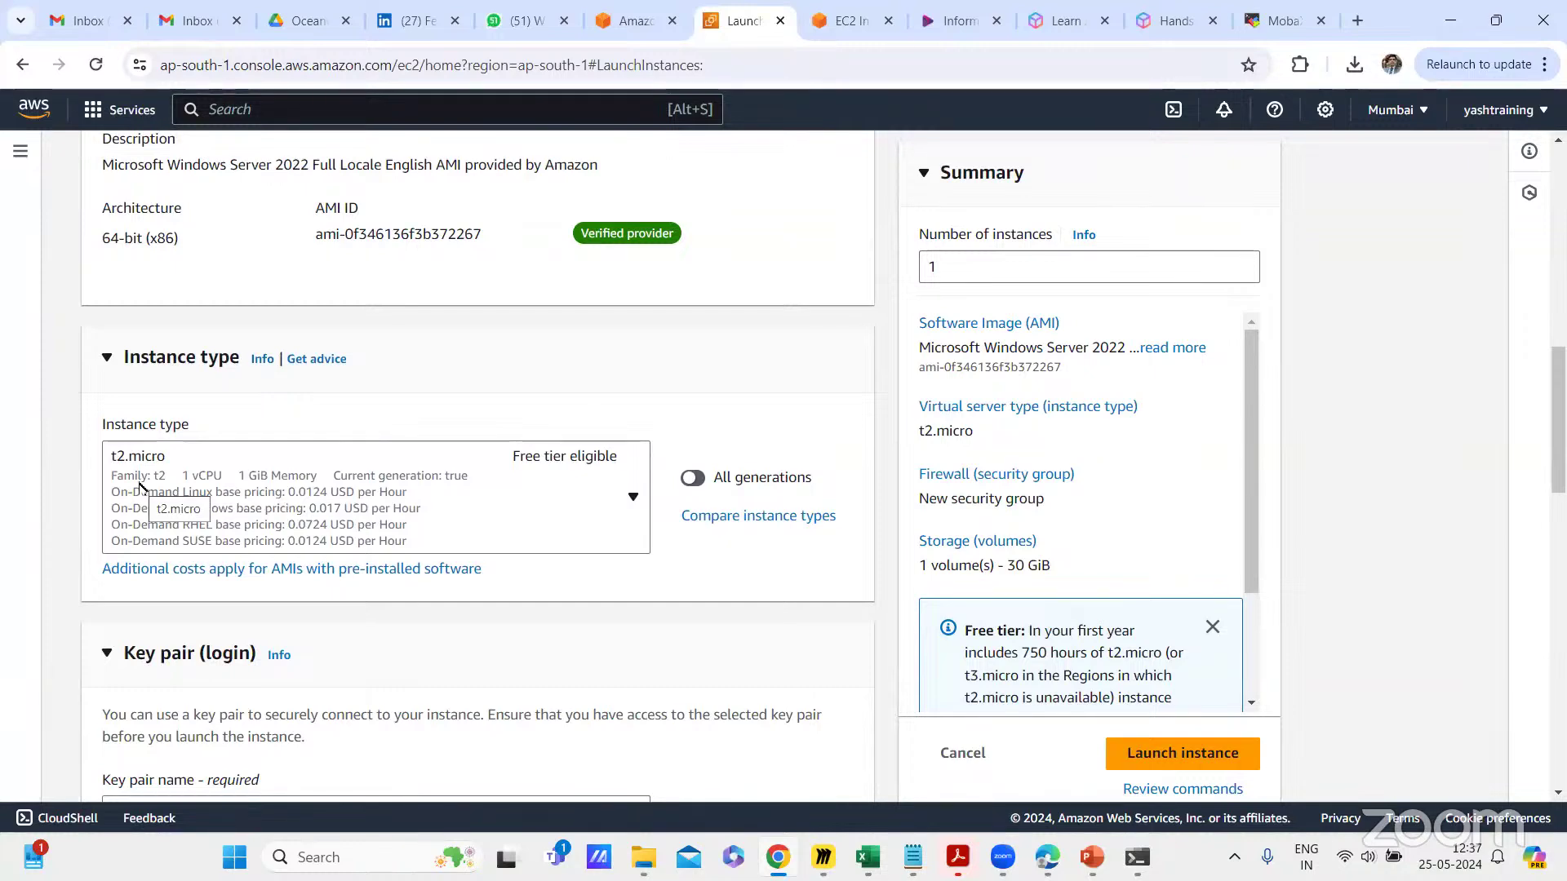
pyautogui.scroll(-3, 142, 490)
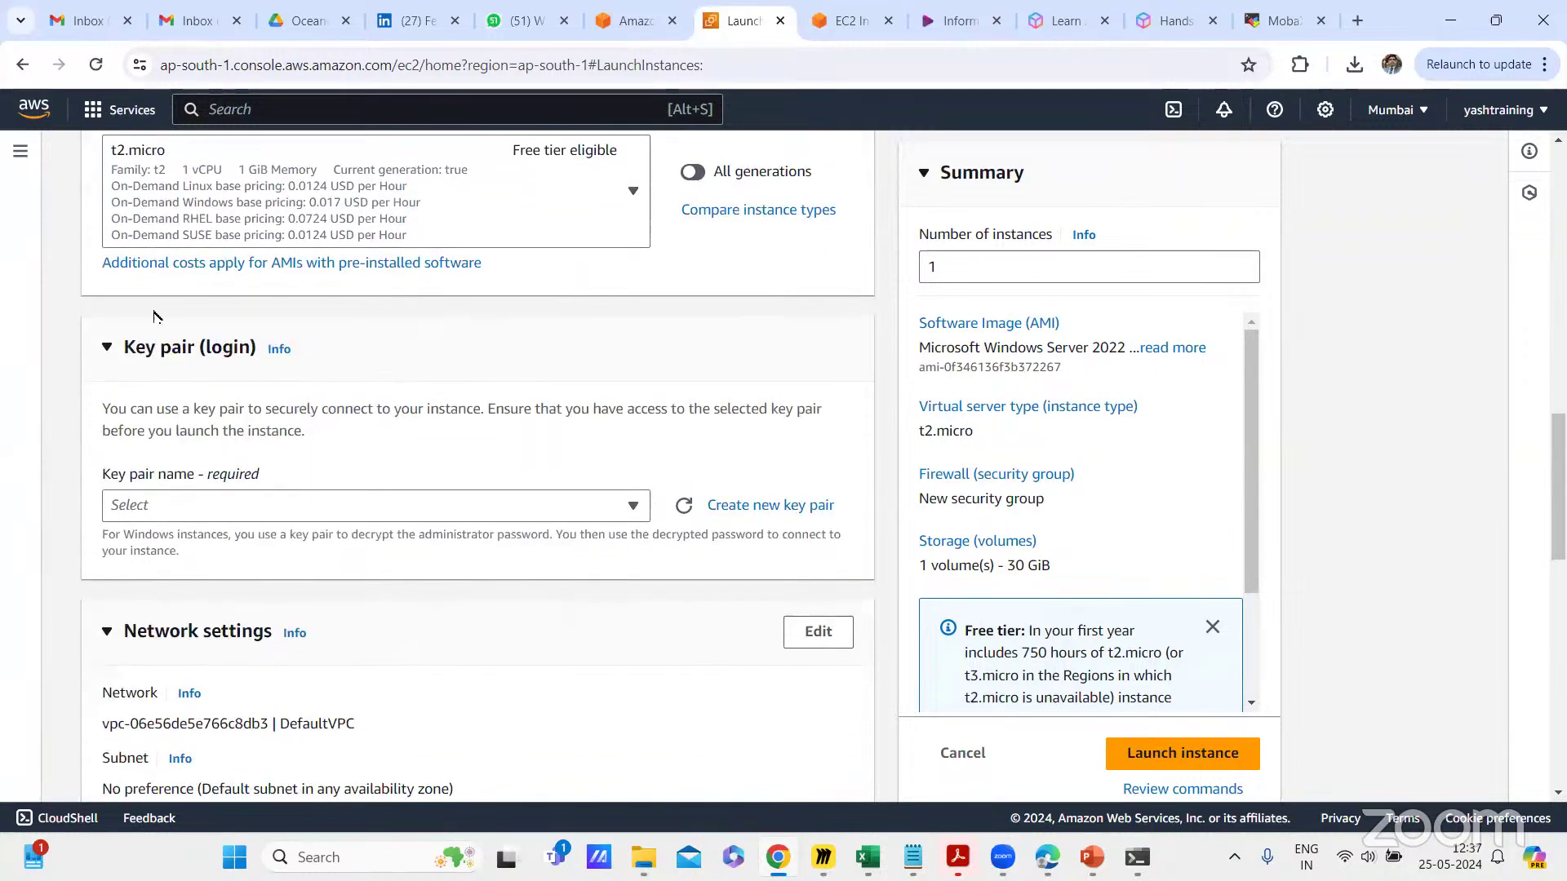
pyautogui.click(315, 515)
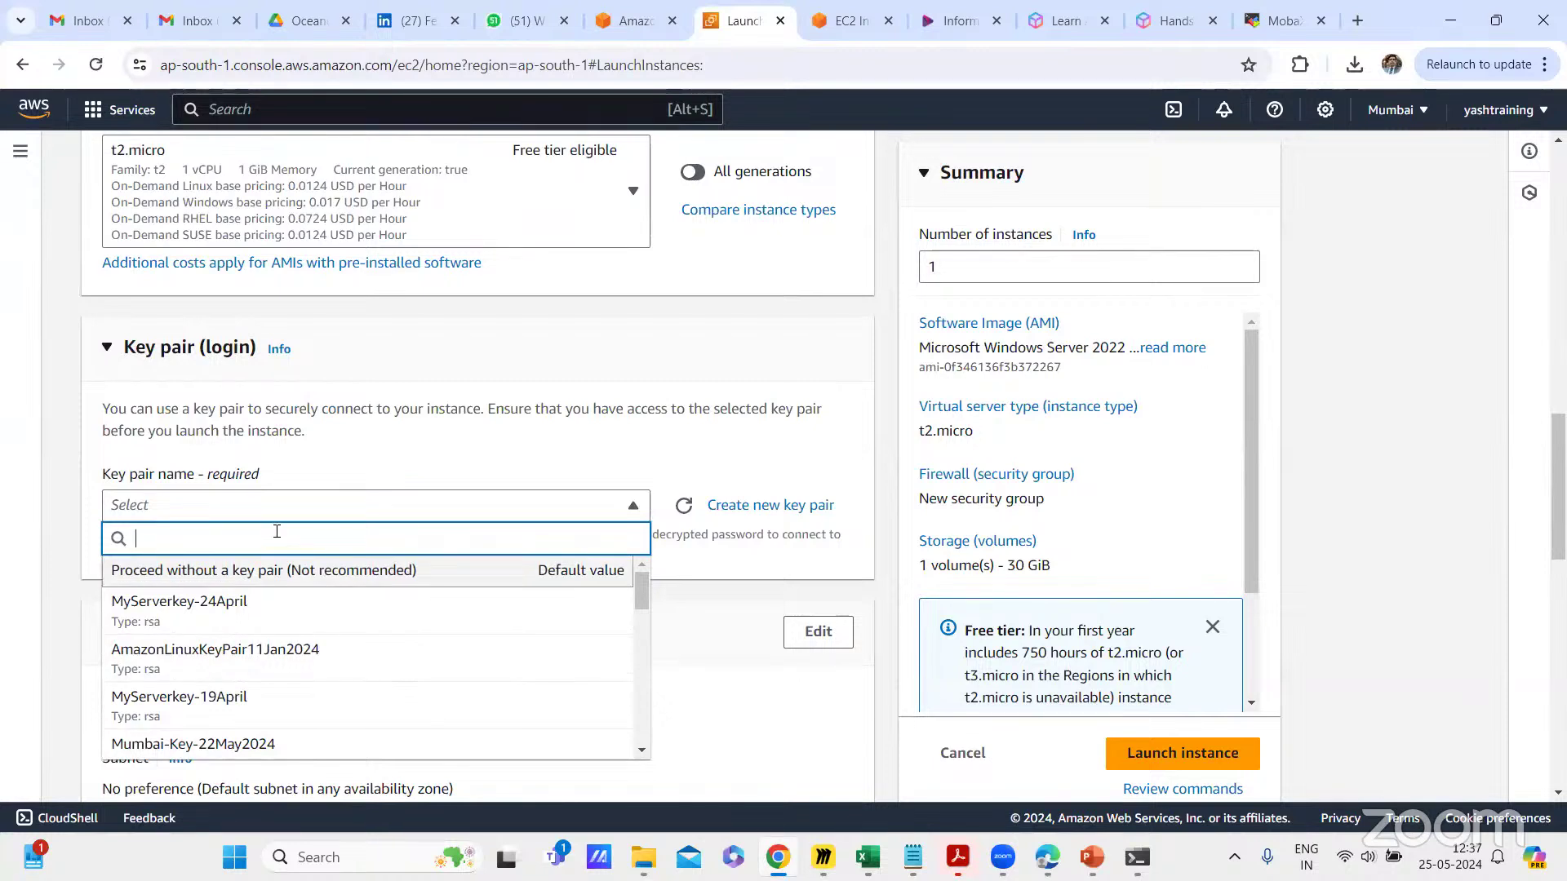
pyautogui.write('25')
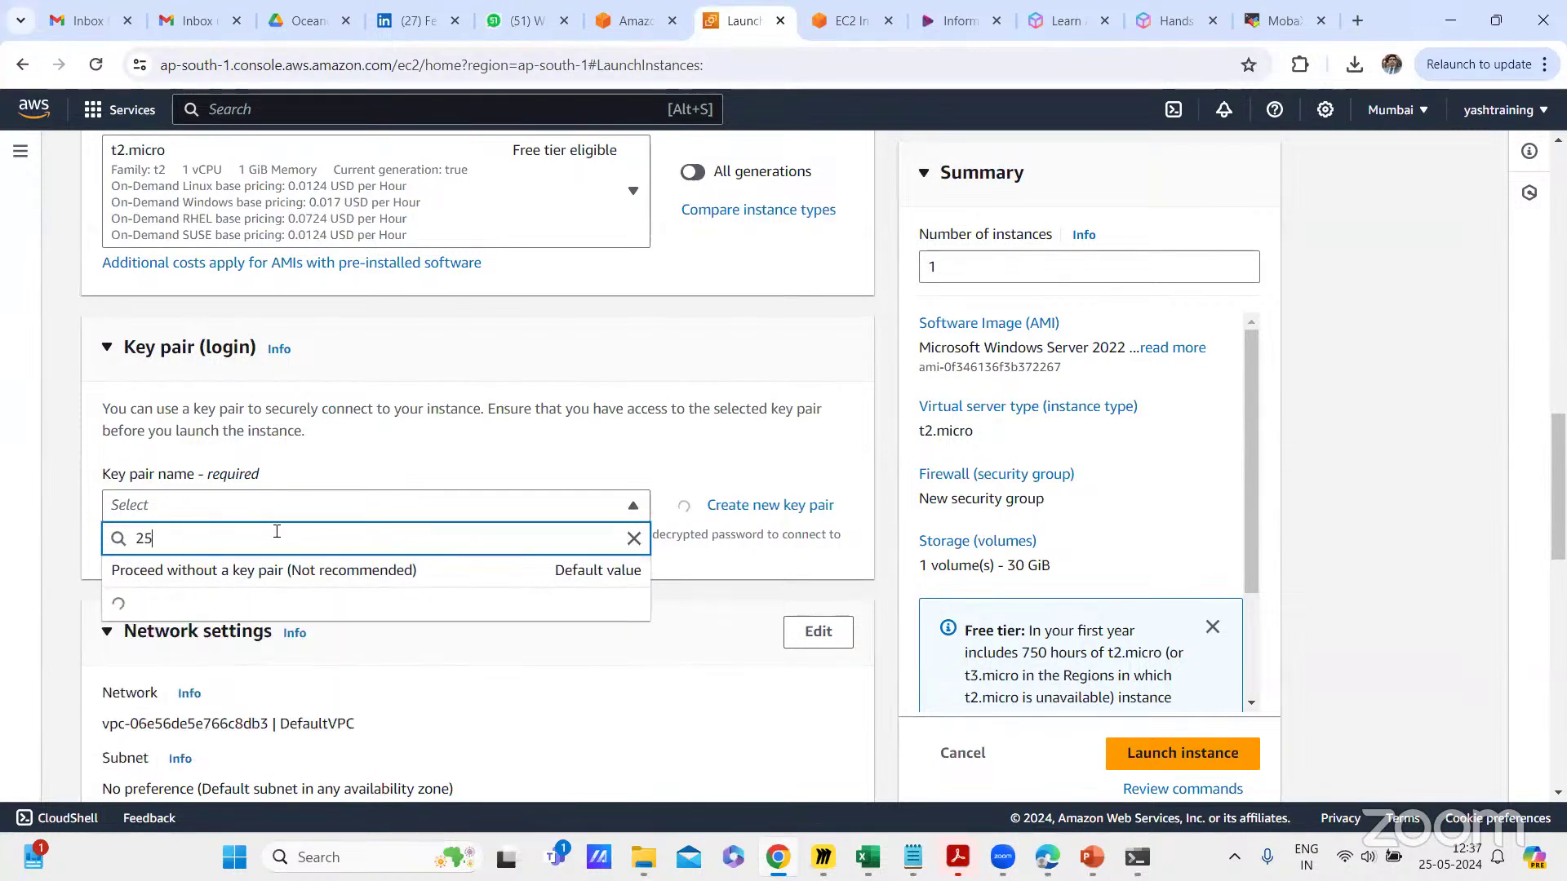
pyautogui.click(231, 744)
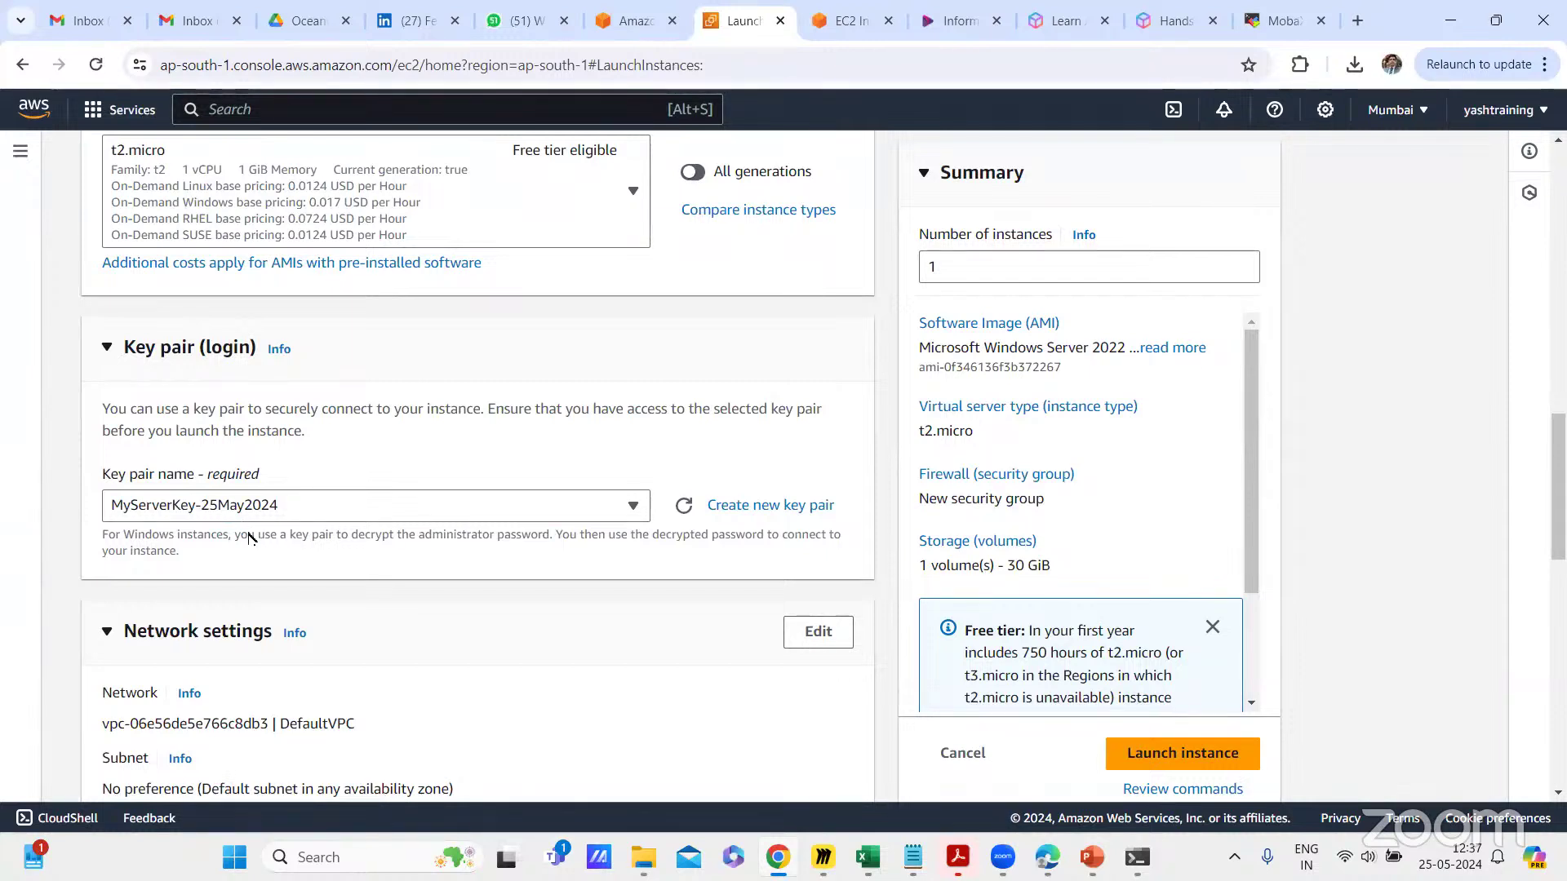
# Step: Review the network settings and toggle the Allow RDP traffic rule off and back on
pyautogui.scroll(-3, 245, 531)
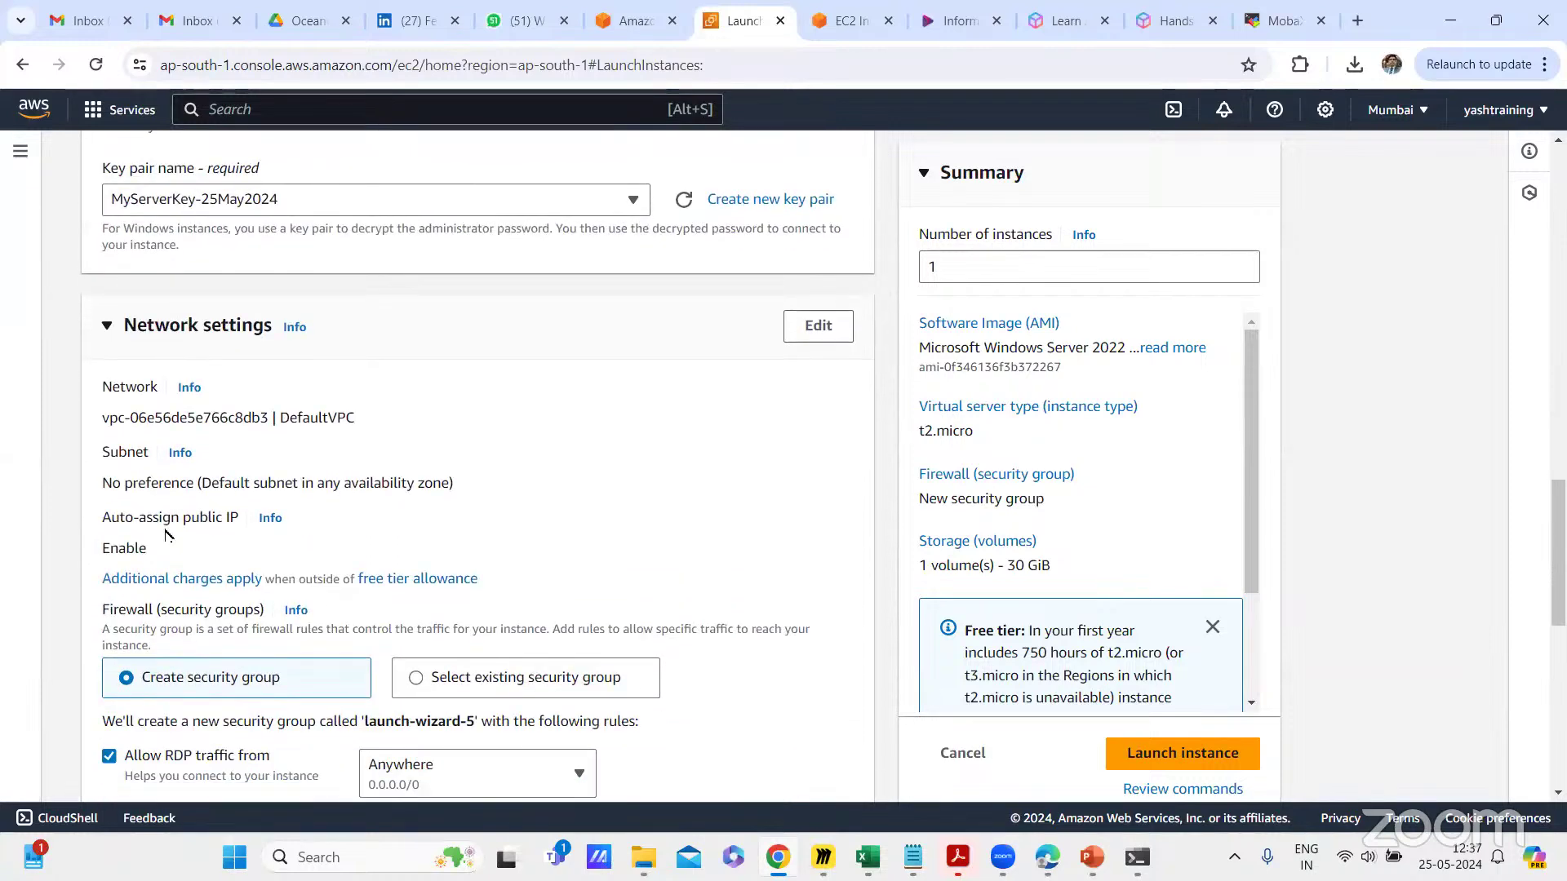
pyautogui.scroll(-2, 213, 568)
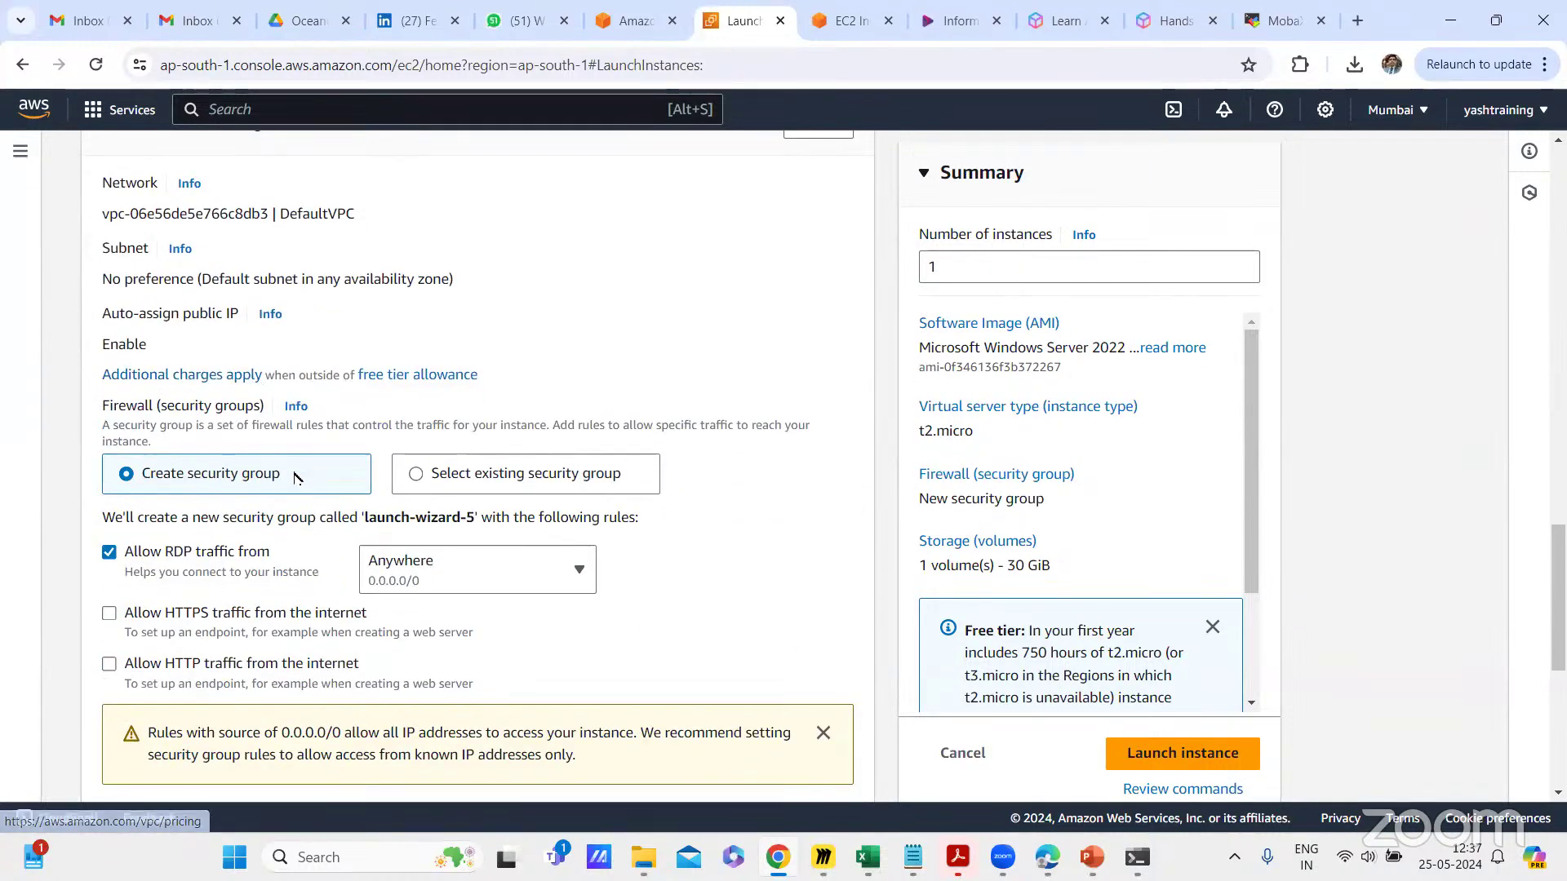
pyautogui.moveTo(192, 561)
pyautogui.mouseDown()
pyautogui.moveTo(274, 563)
pyautogui.moveTo(172, 561)
pyautogui.mouseUp()
pyautogui.click(172, 560)
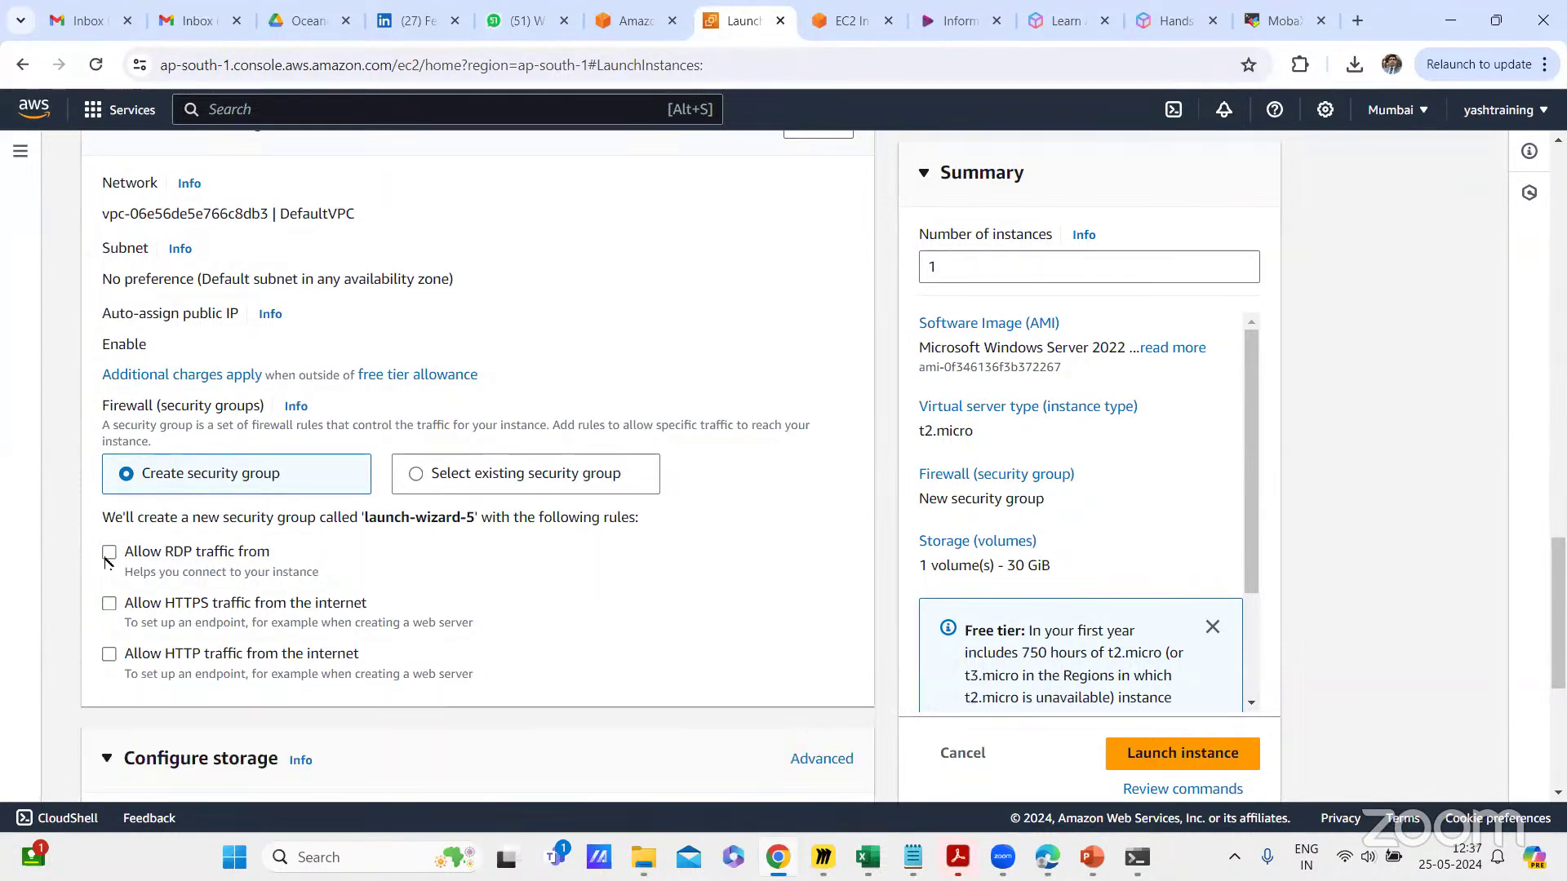
pyautogui.click(172, 561)
# Step: Keep the 30 GiB gp2 root volume and launch the Windows instance
pyautogui.scroll(-3, 249, 592)
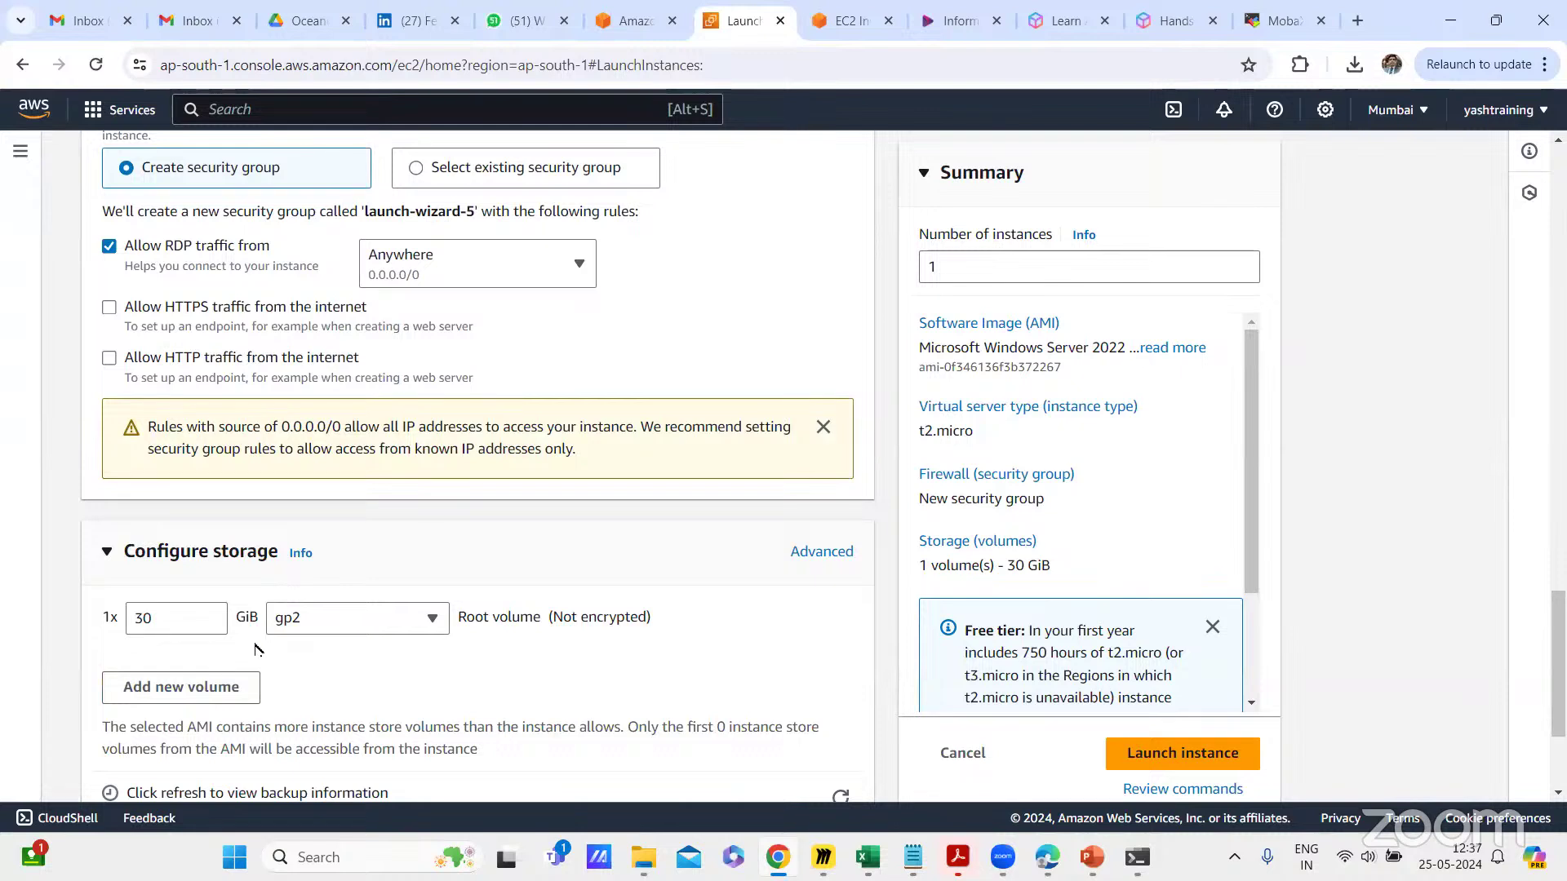
pyautogui.scroll(-1, 259, 645)
pyautogui.doubleClick(147, 517)
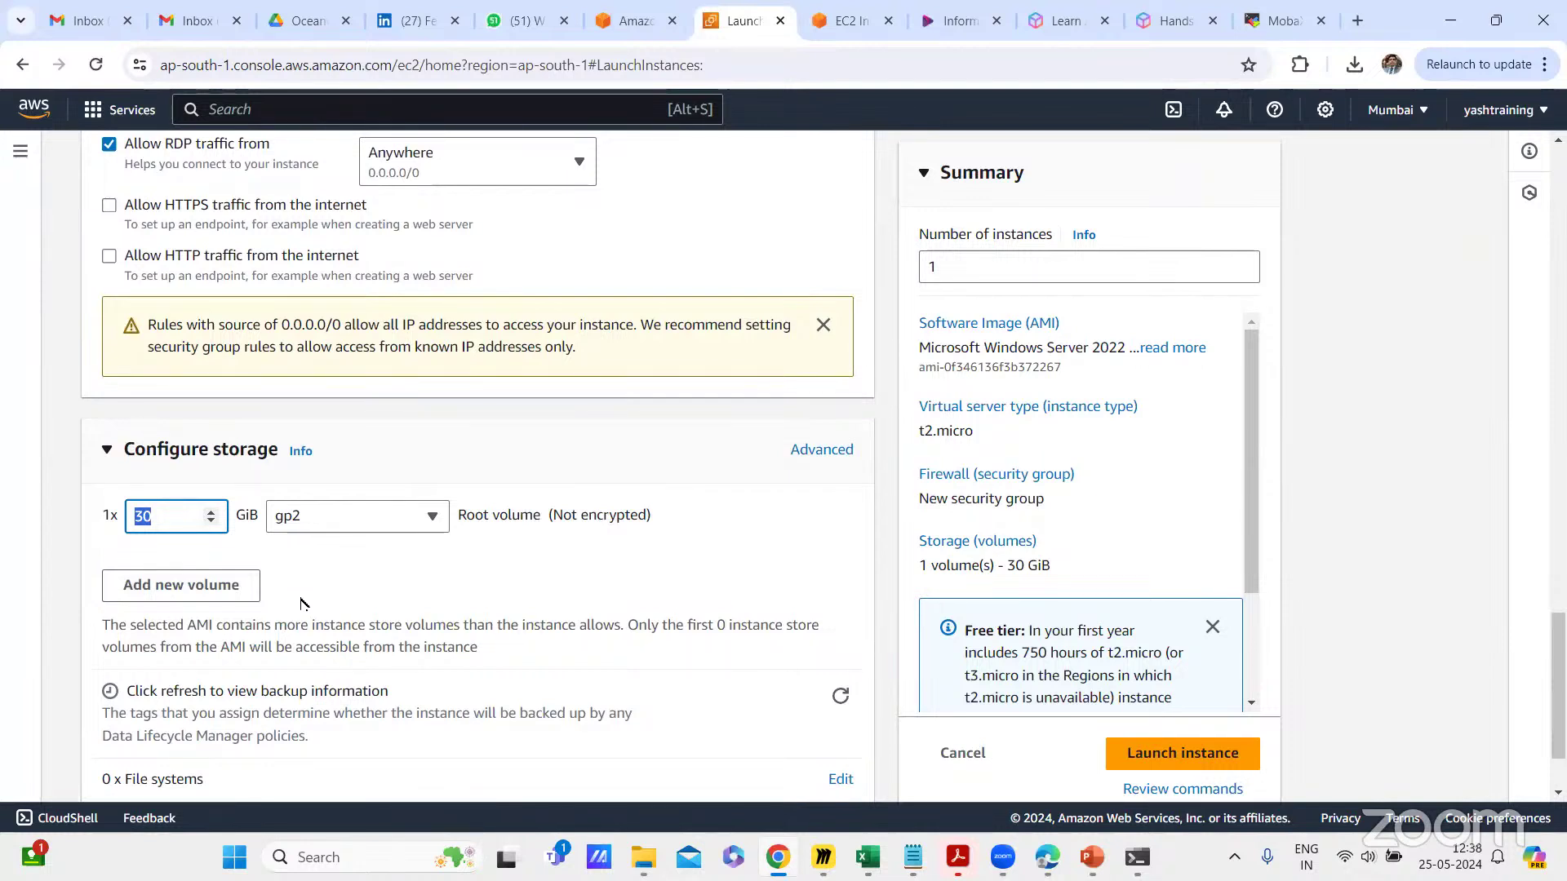
pyautogui.scroll(-2, 304, 604)
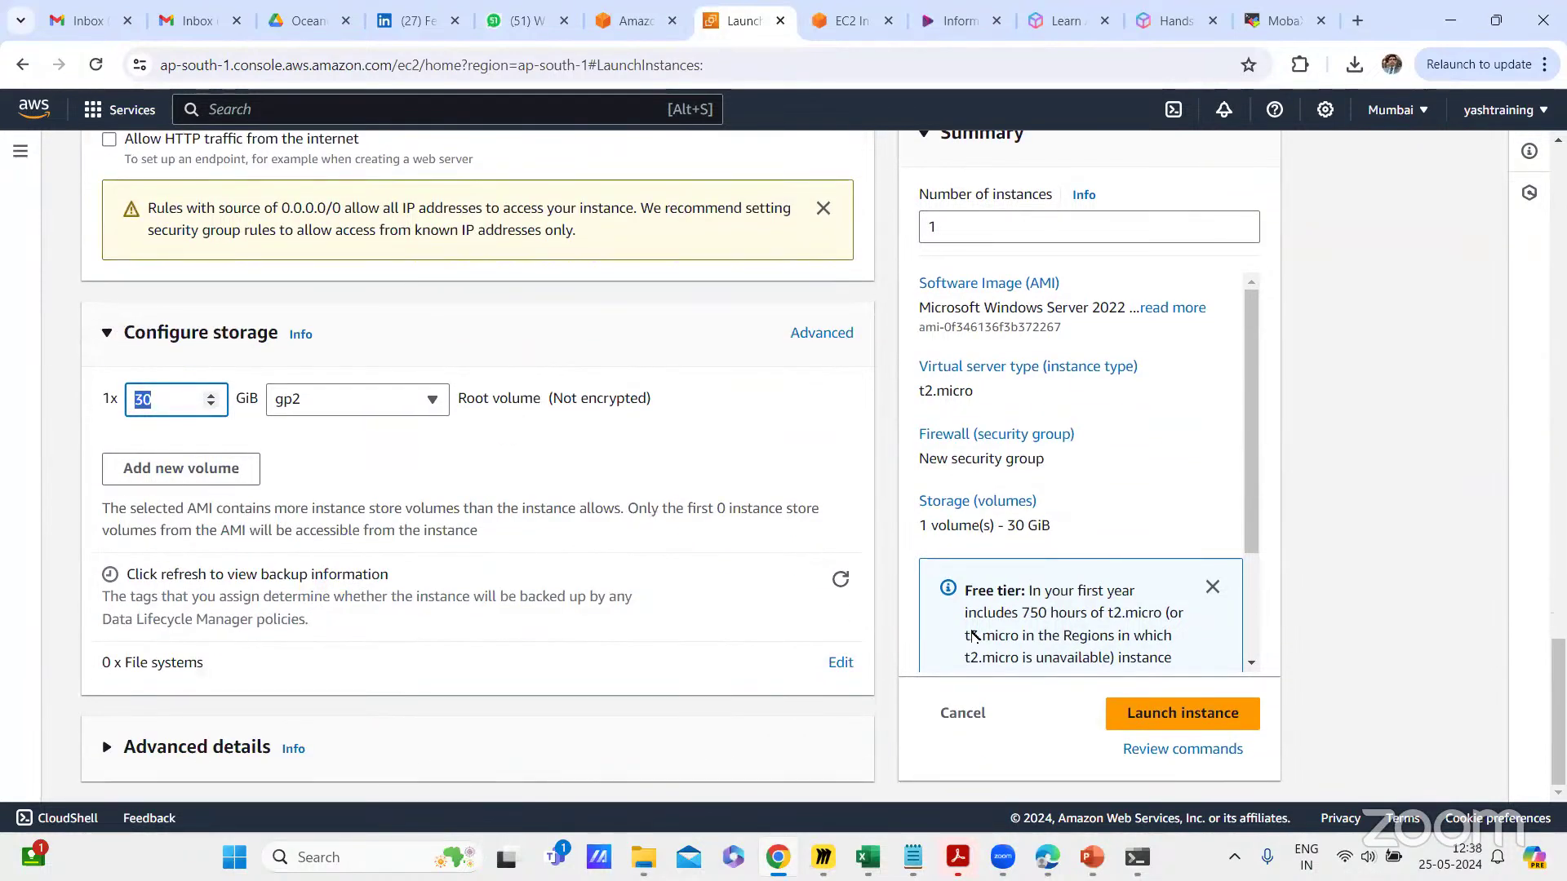
pyautogui.click(1200, 720)
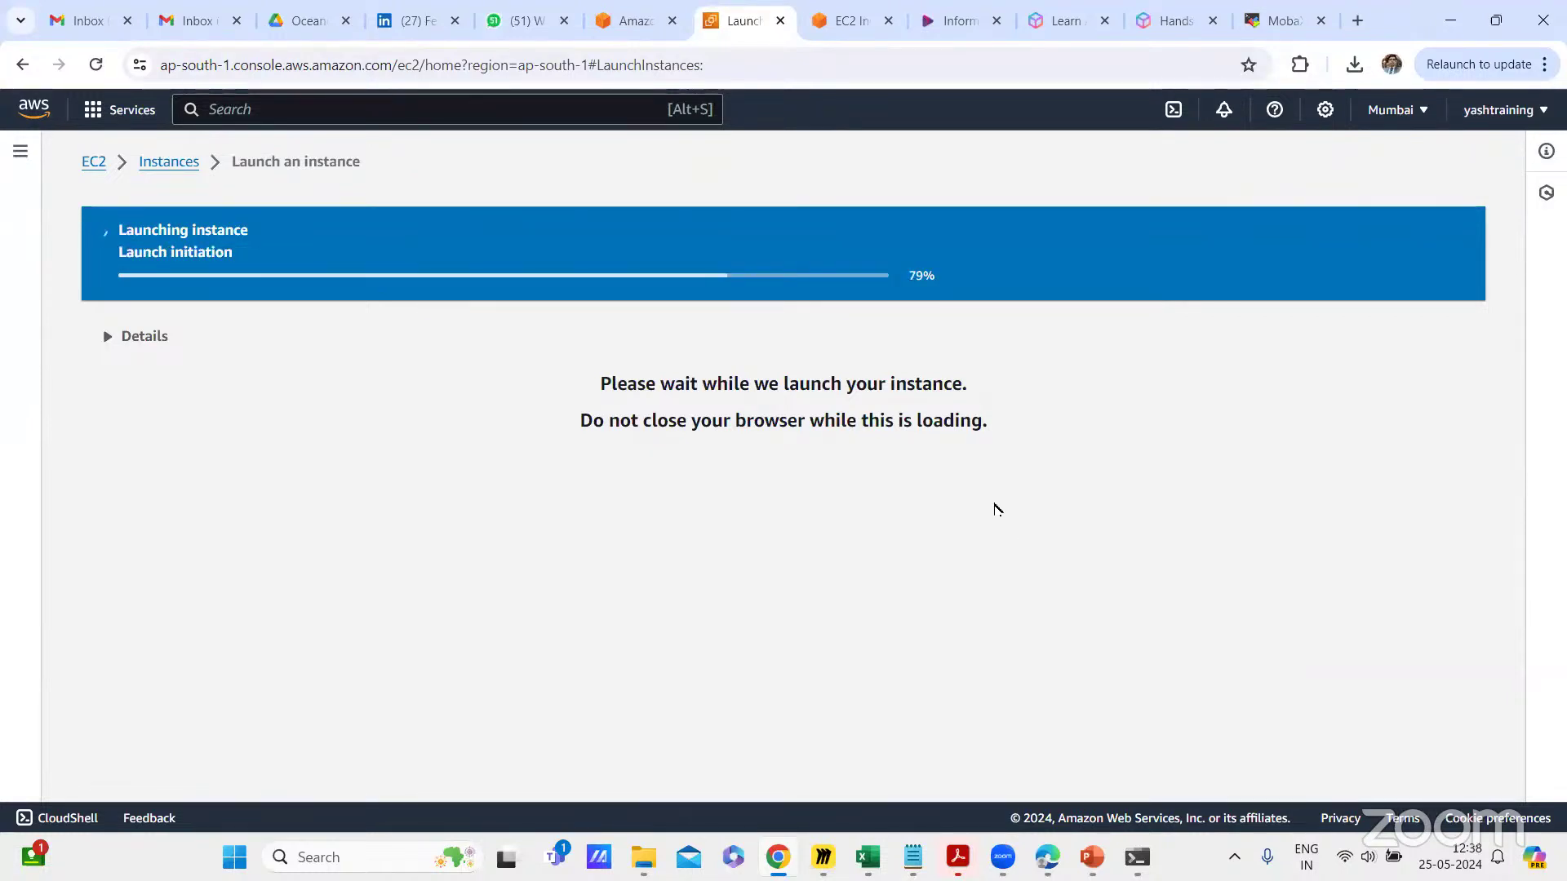
# Step: Return to the refreshed list of all instances and select WindowsServer2022 instead of Linux-Instance
pyautogui.scroll(-5, 1020, 561)
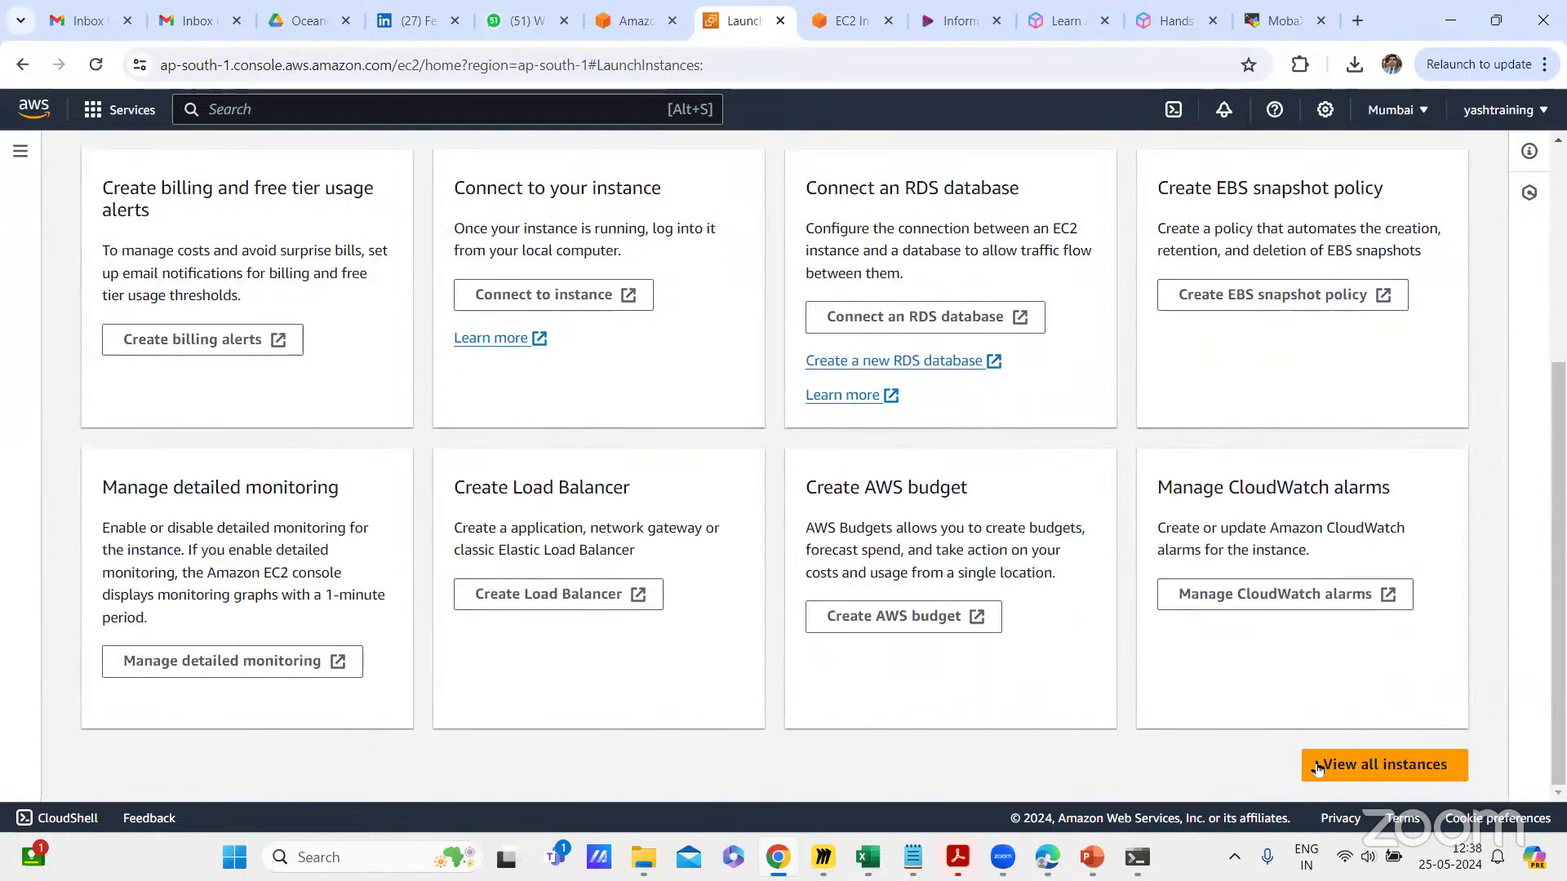
pyautogui.click(1309, 762)
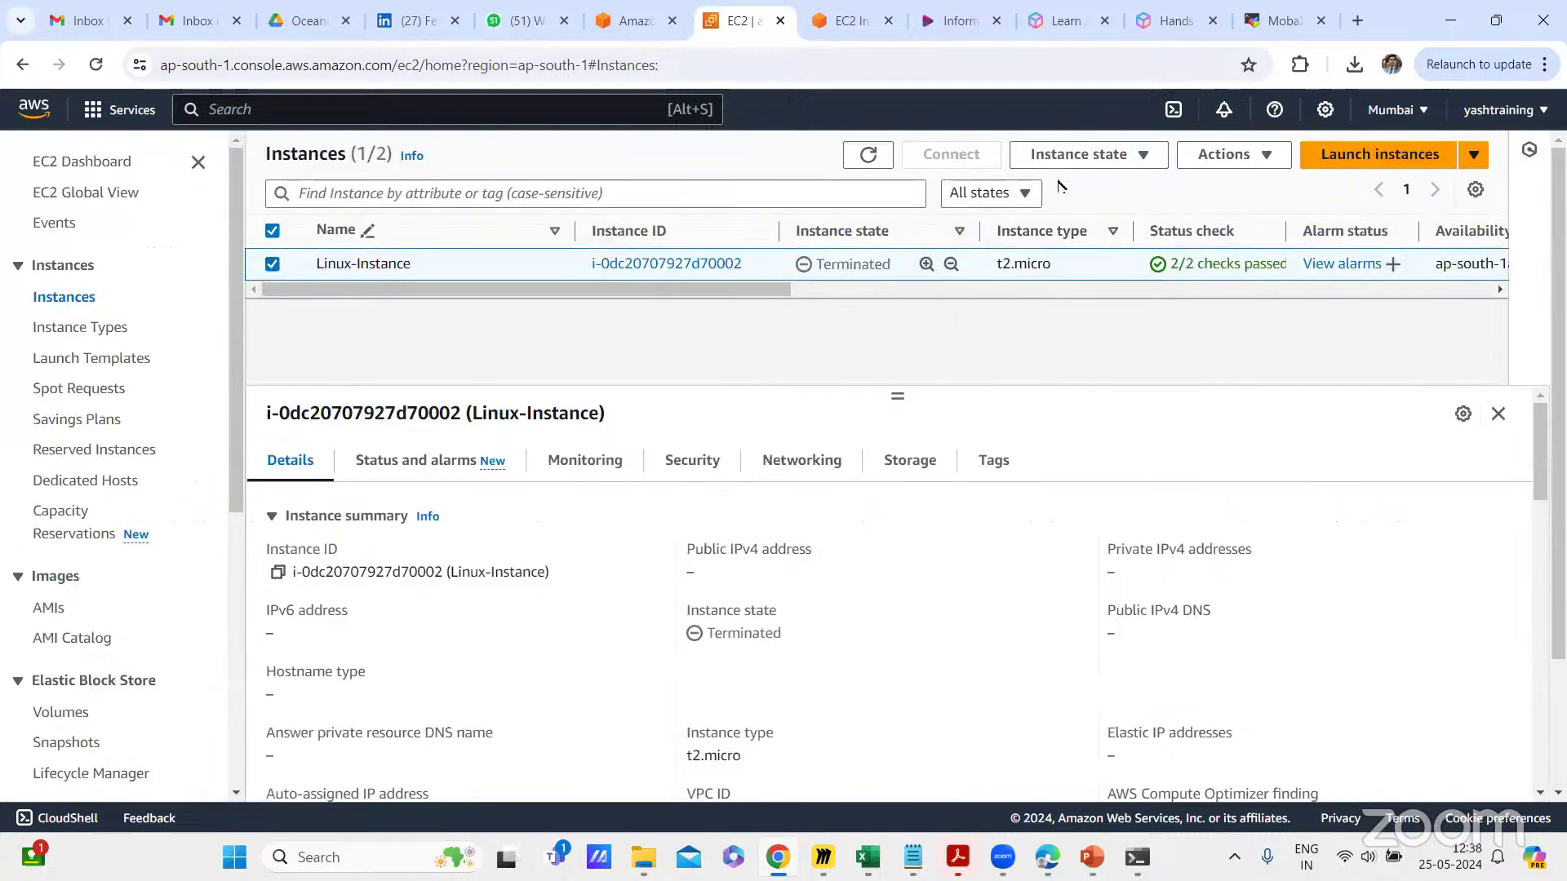
pyautogui.click(869, 155)
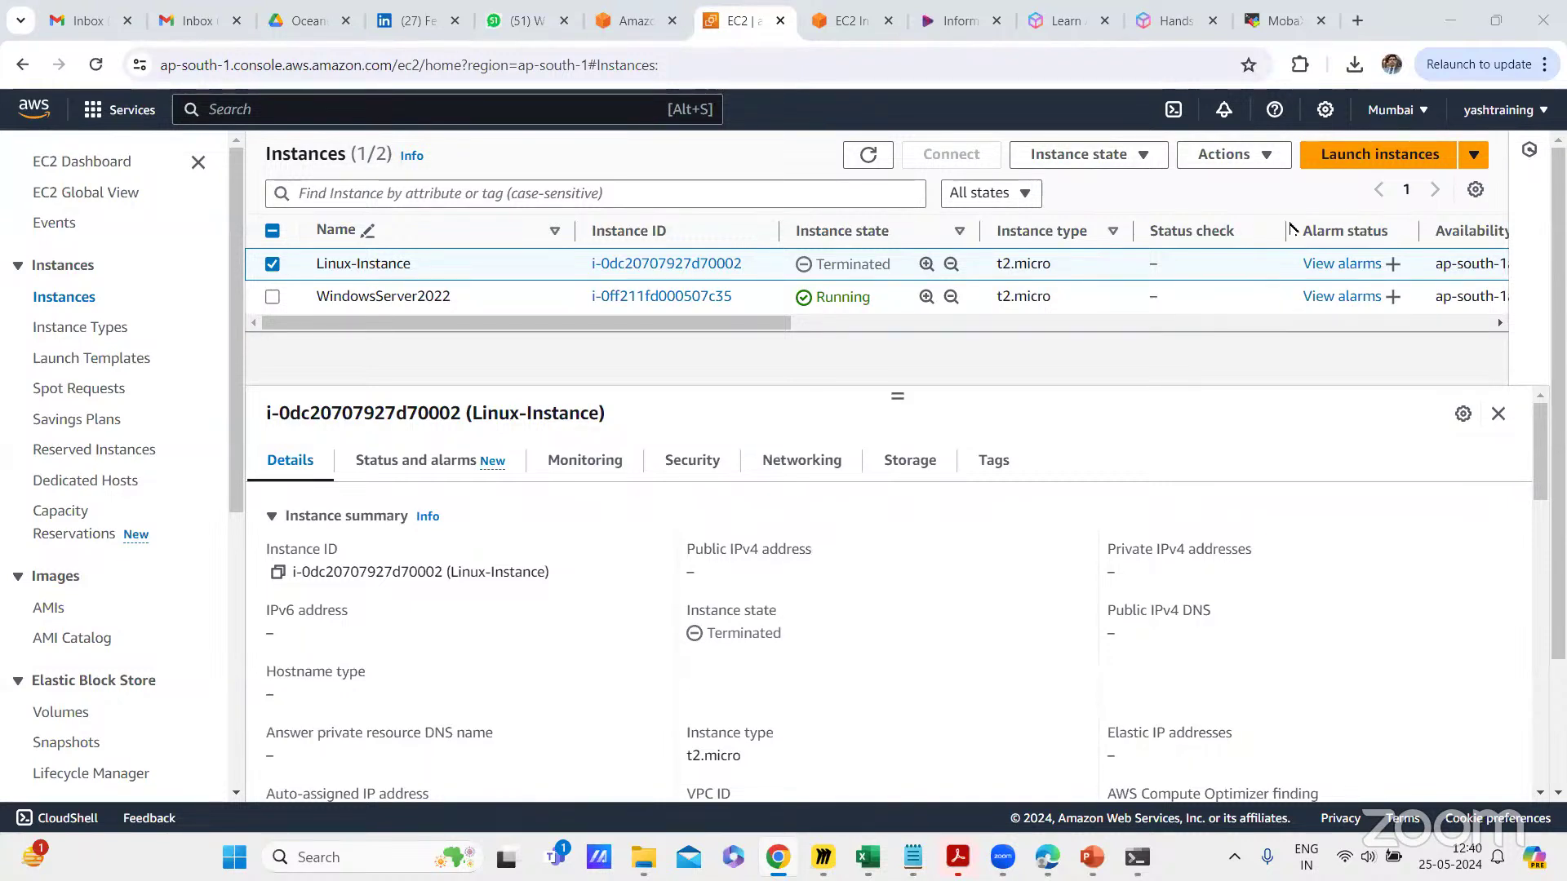
pyautogui.click(272, 264)
pyautogui.click(273, 297)
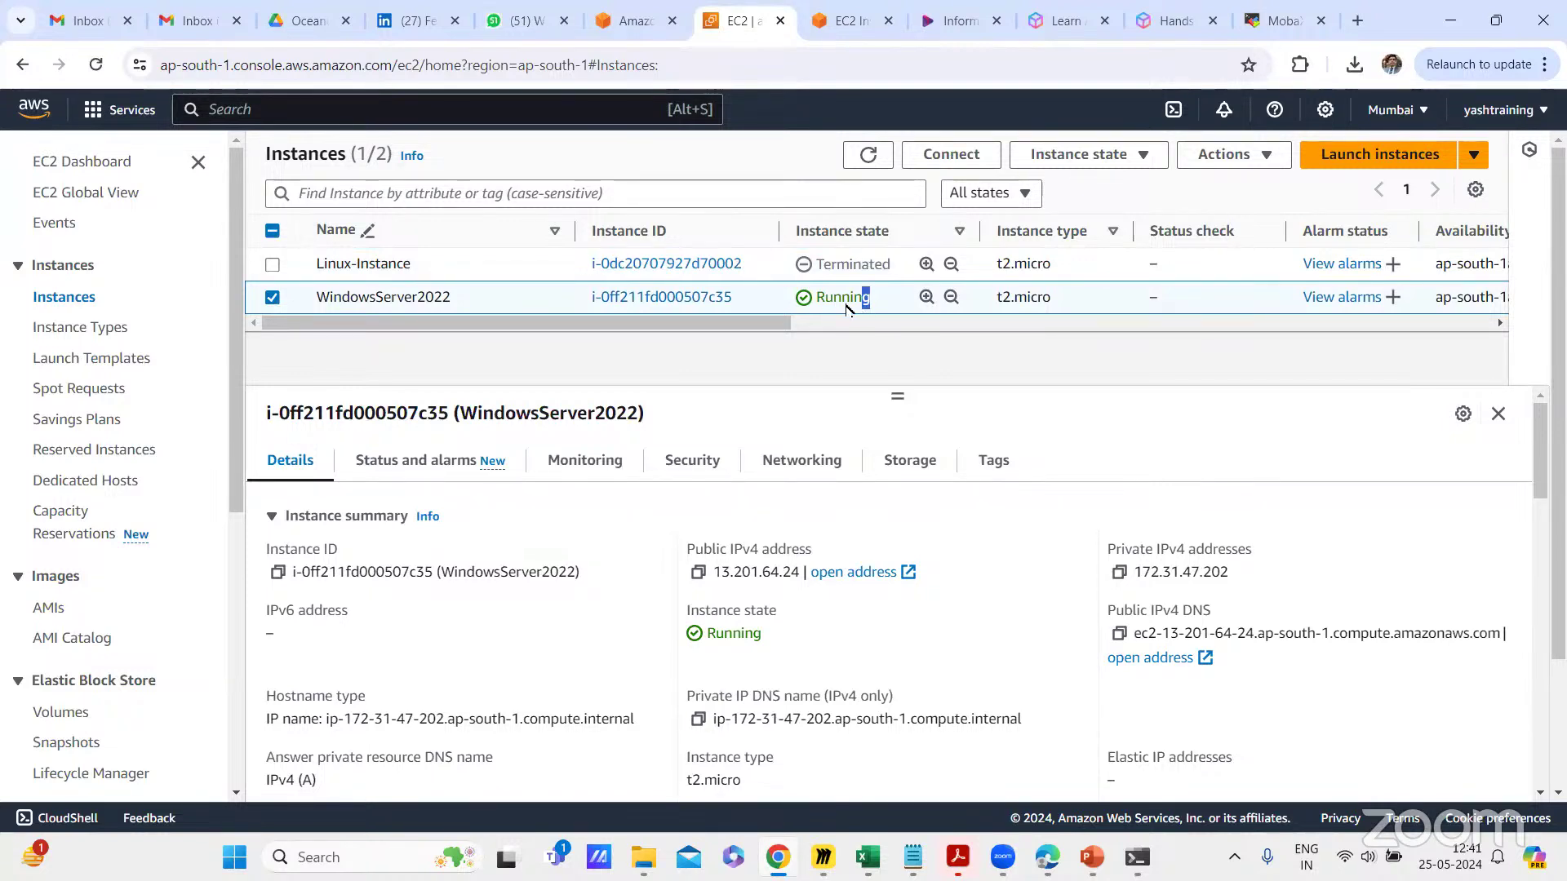
pyautogui.doubleClick(816, 308)
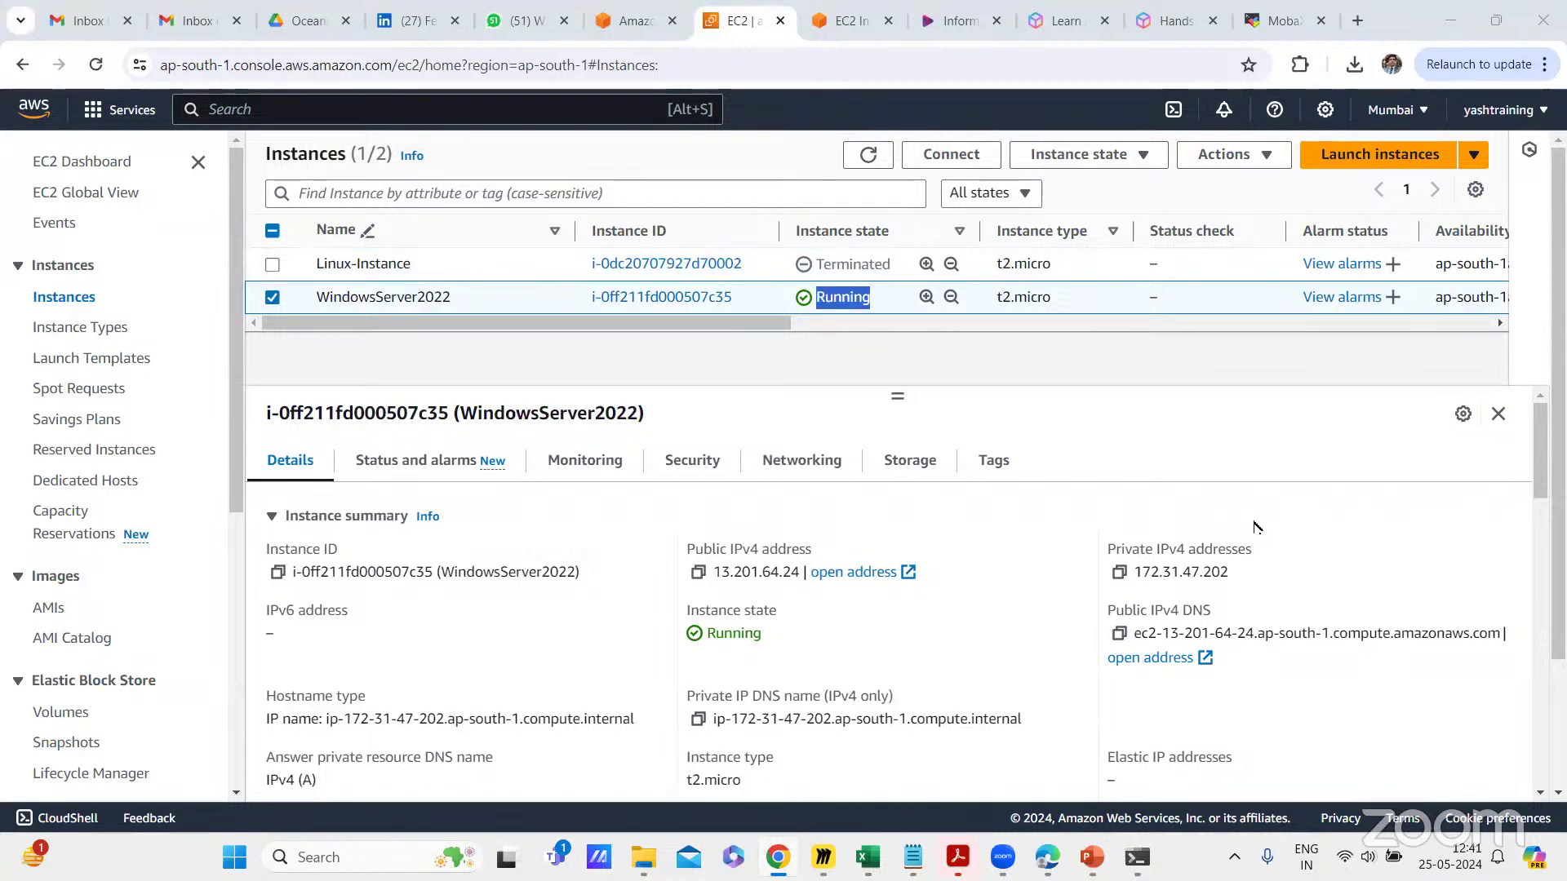
# Step: Open the RDP client connection options for WindowsServer2022 and request its Windows password
pyautogui.click(951, 154)
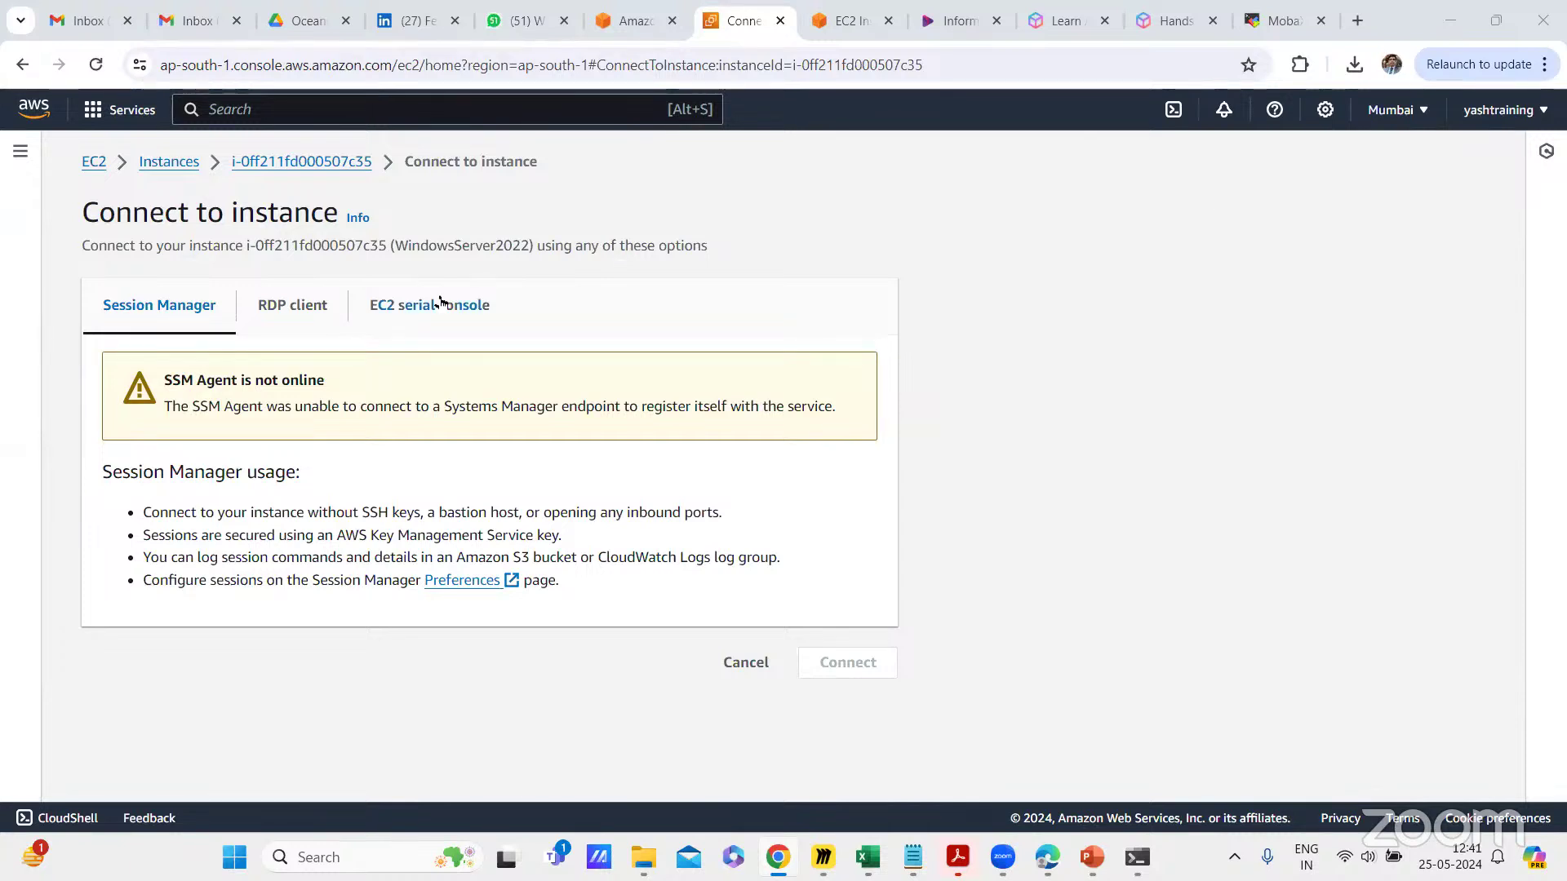
pyautogui.click(304, 323)
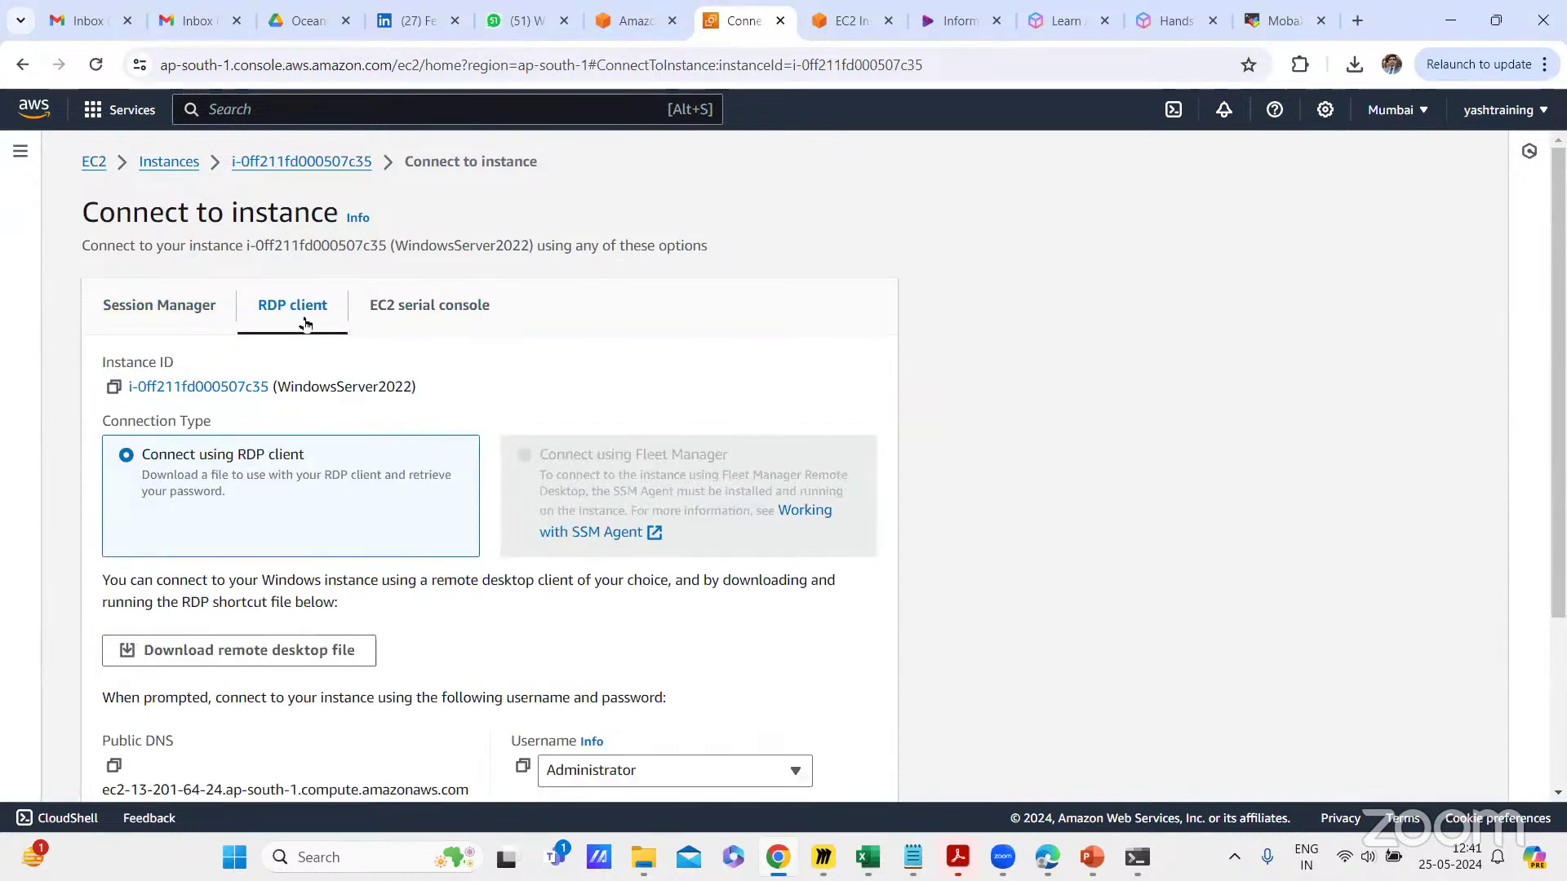
pyautogui.scroll(-3, 302, 320)
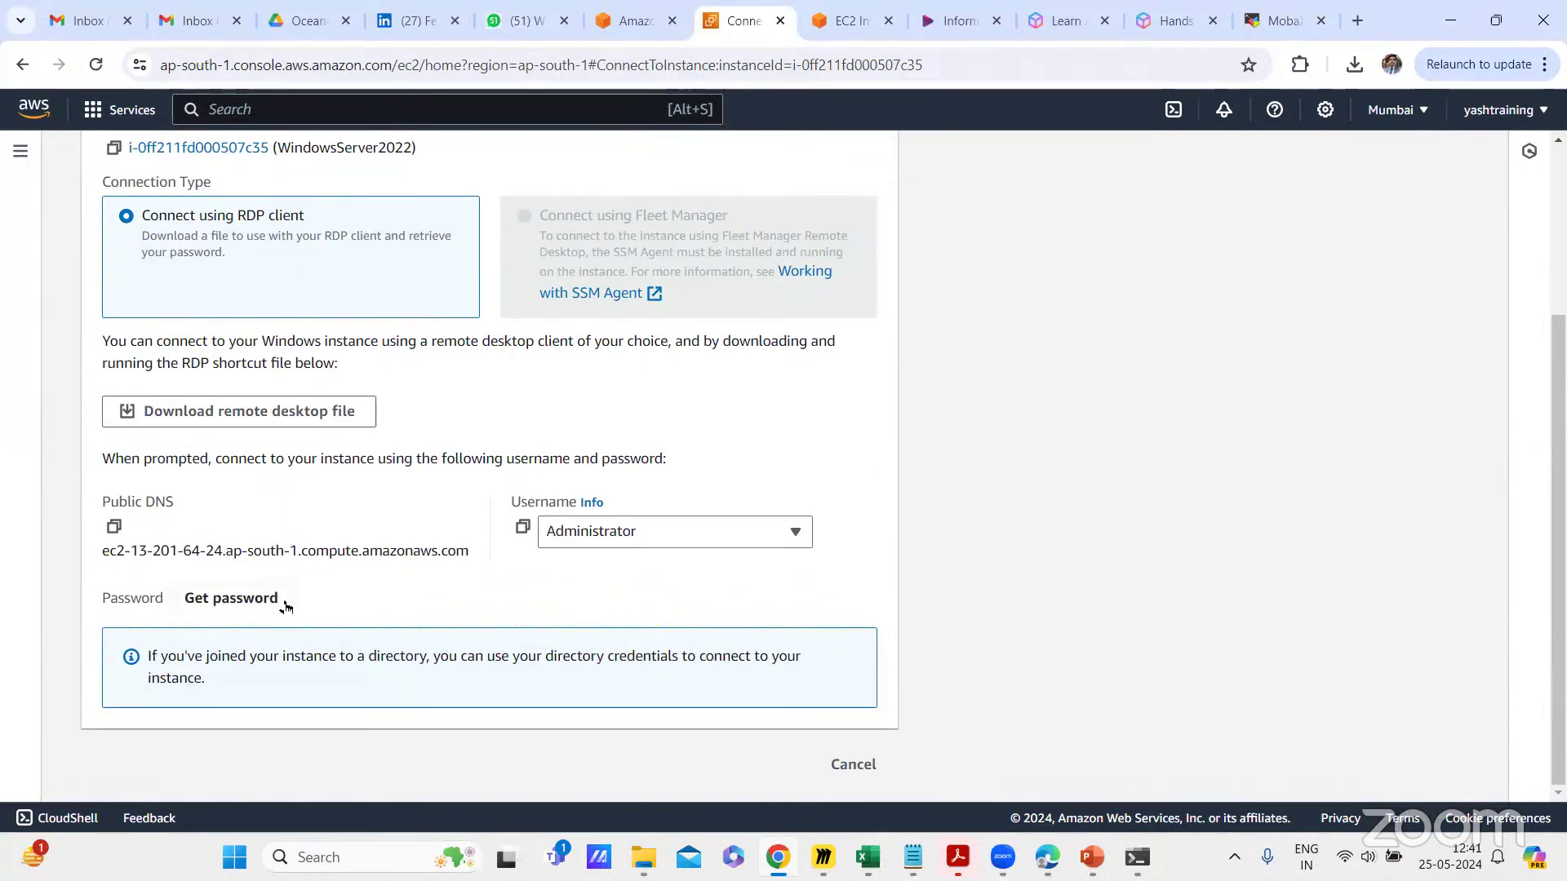
pyautogui.click(227, 600)
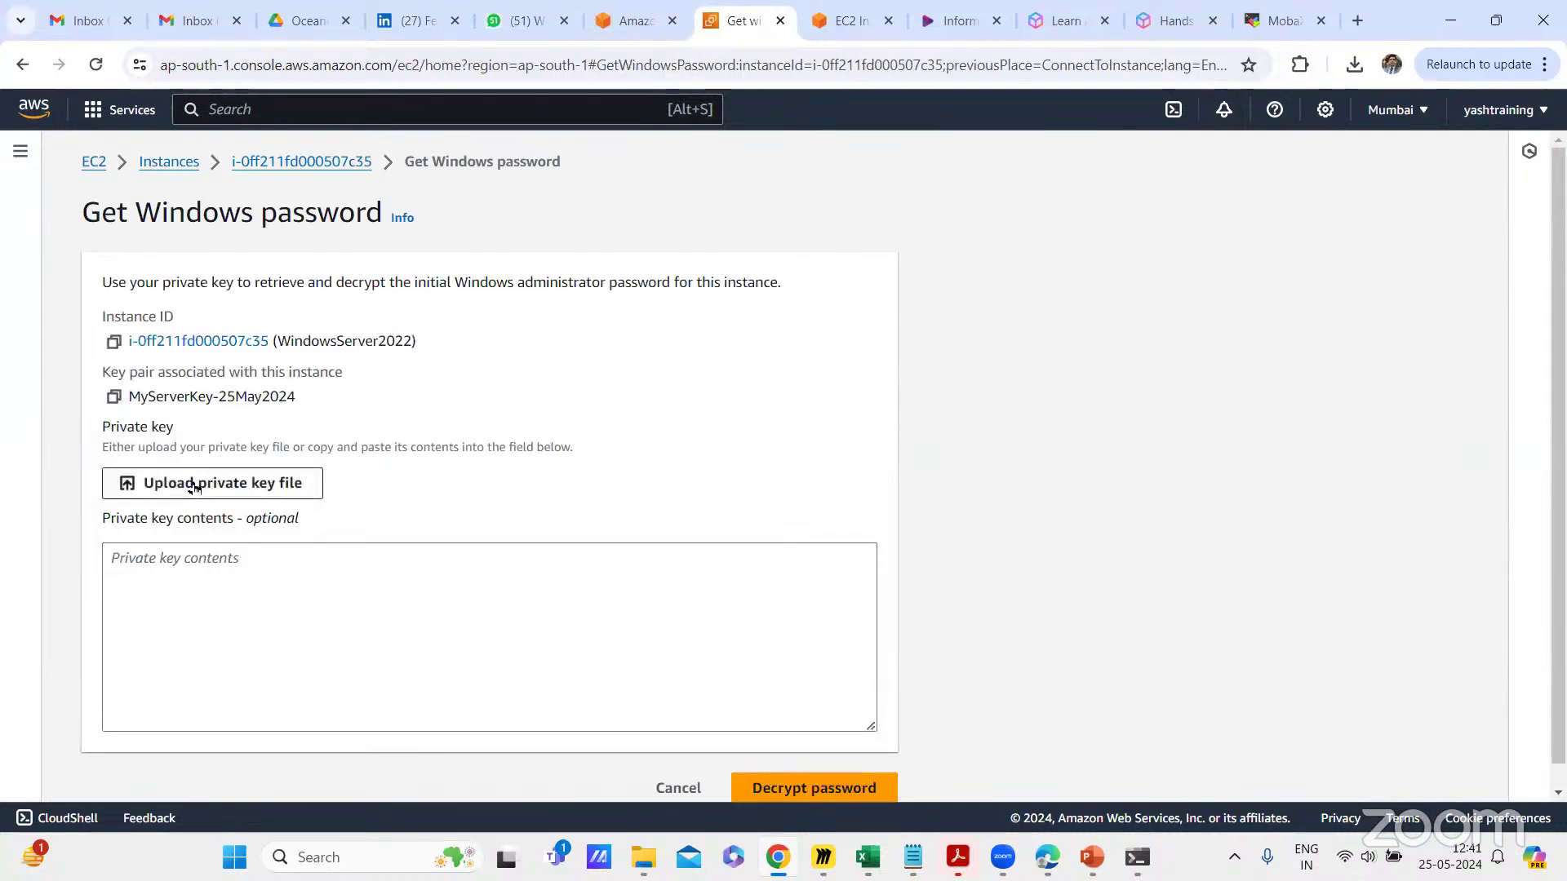
# Step: Upload MyServerKey-25May2024.pem as the private key and decrypt the Windows administrator password
pyautogui.moveTo(134, 397); pyautogui.dragTo(316, 404)
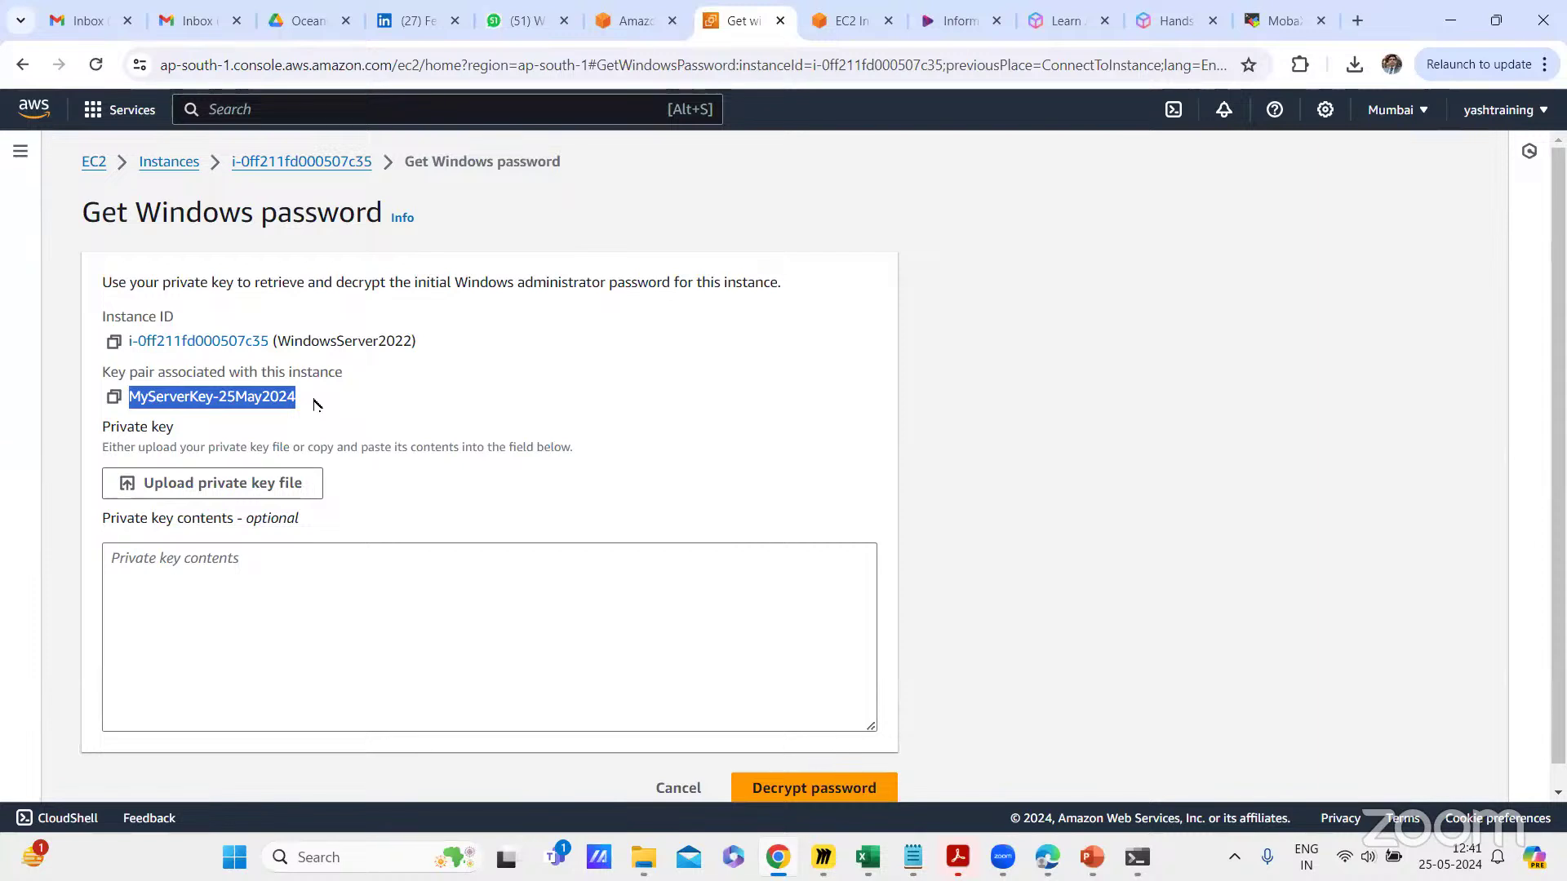
pyautogui.click(202, 493)
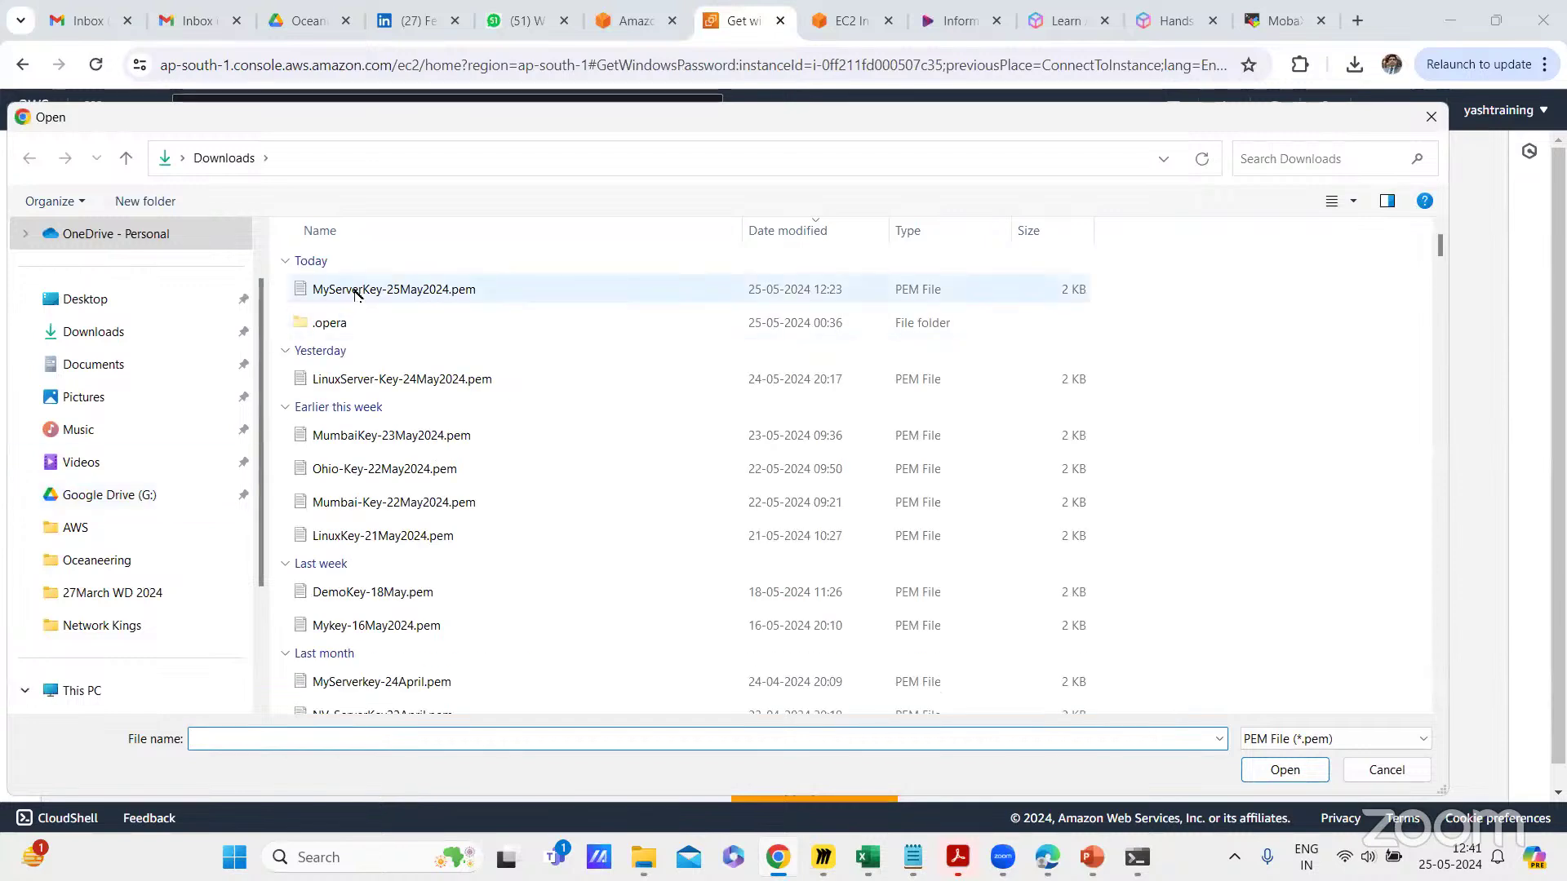
pyautogui.click(356, 292)
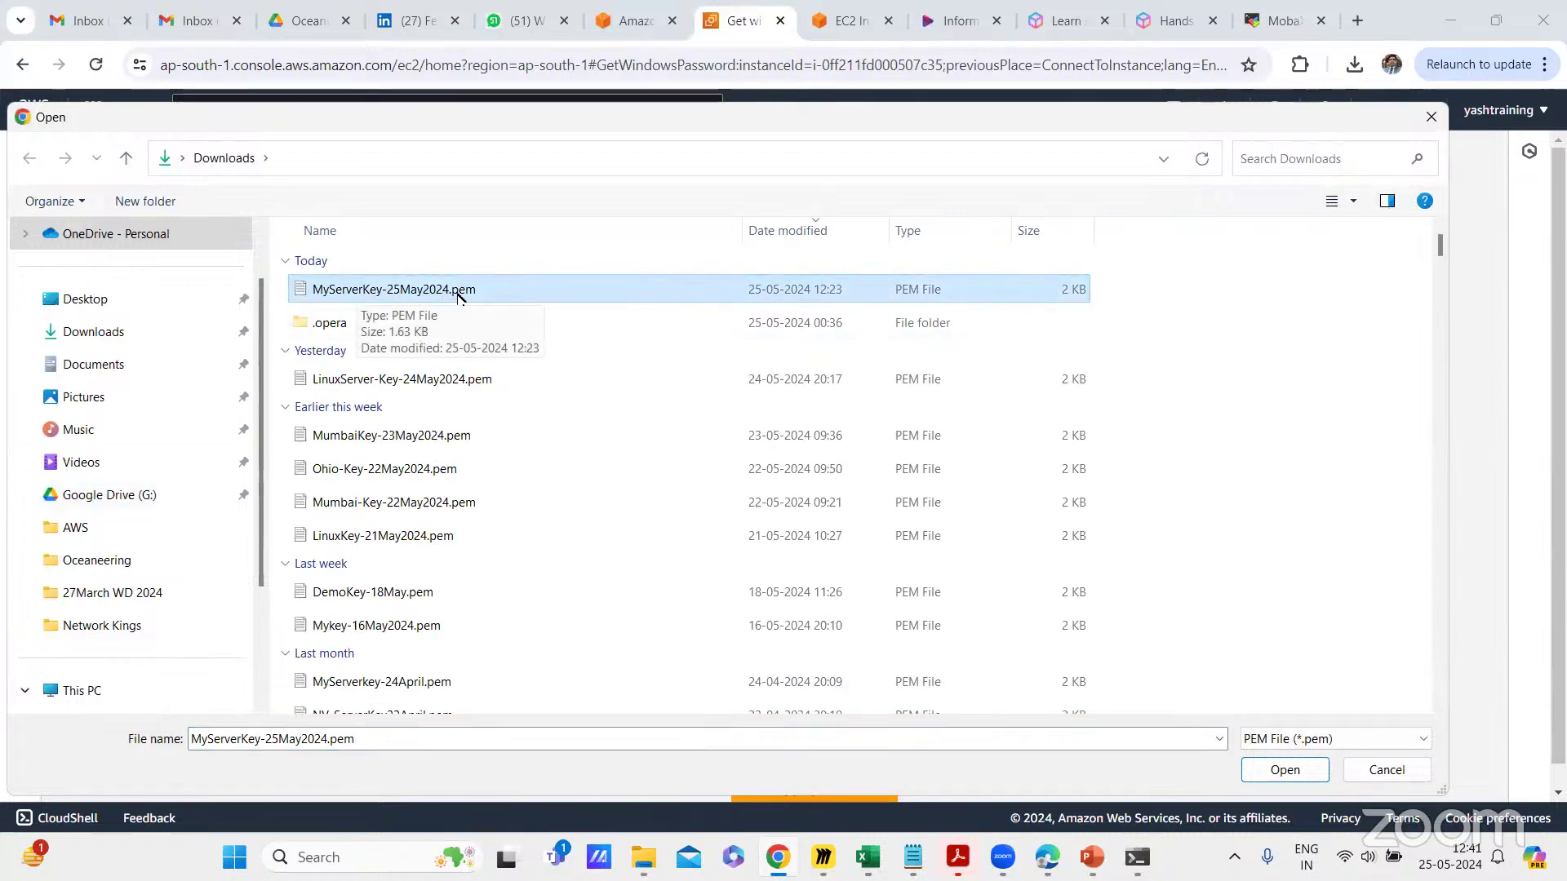
pyautogui.click(1285, 770)
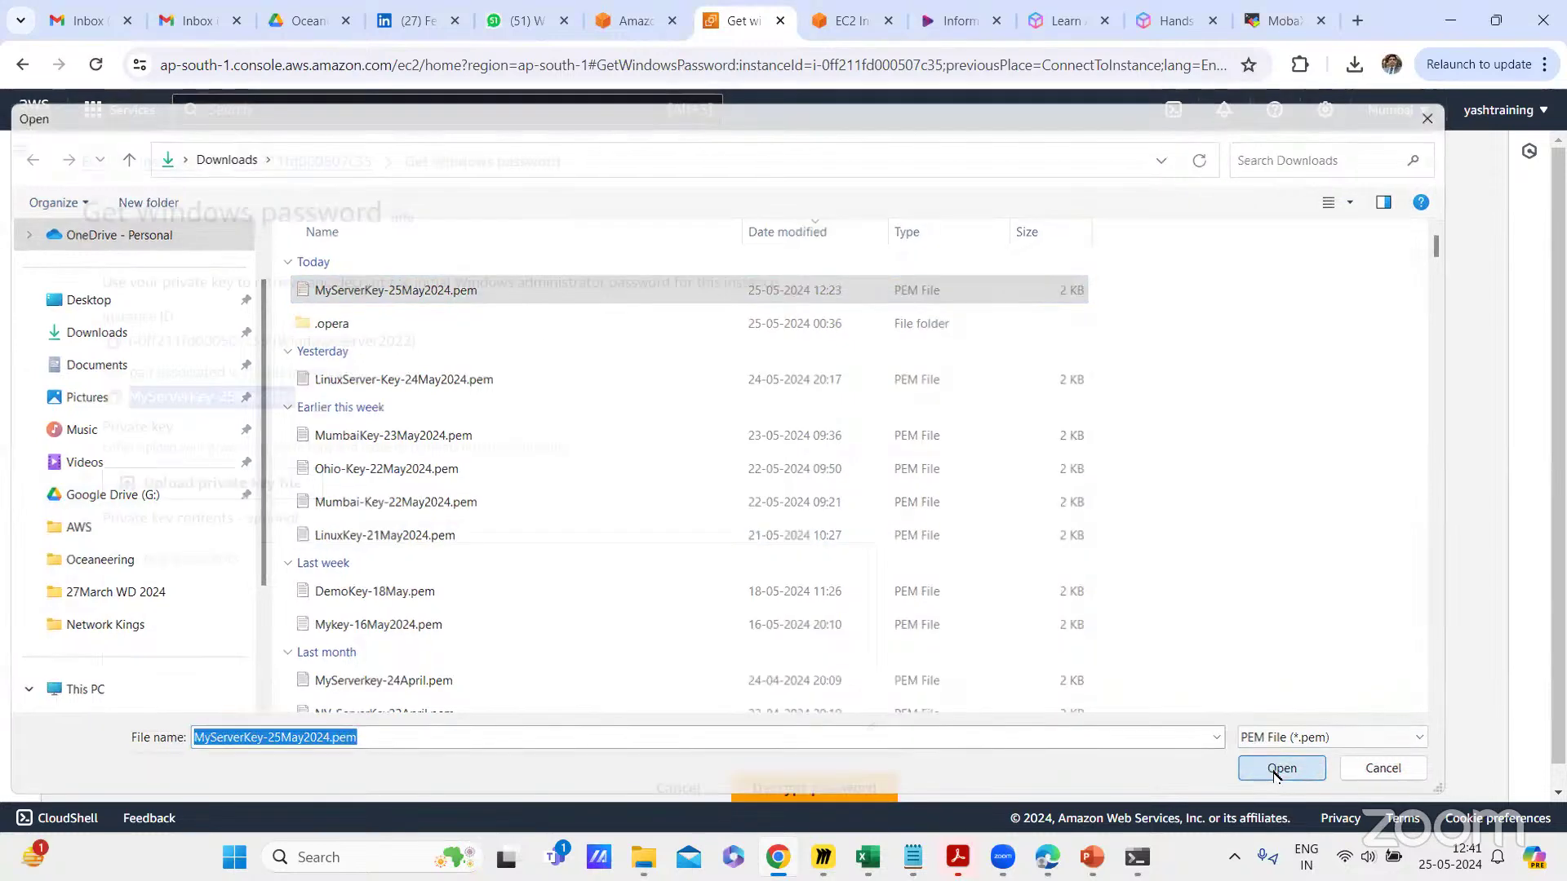
pyautogui.scroll(-1, 1090, 612)
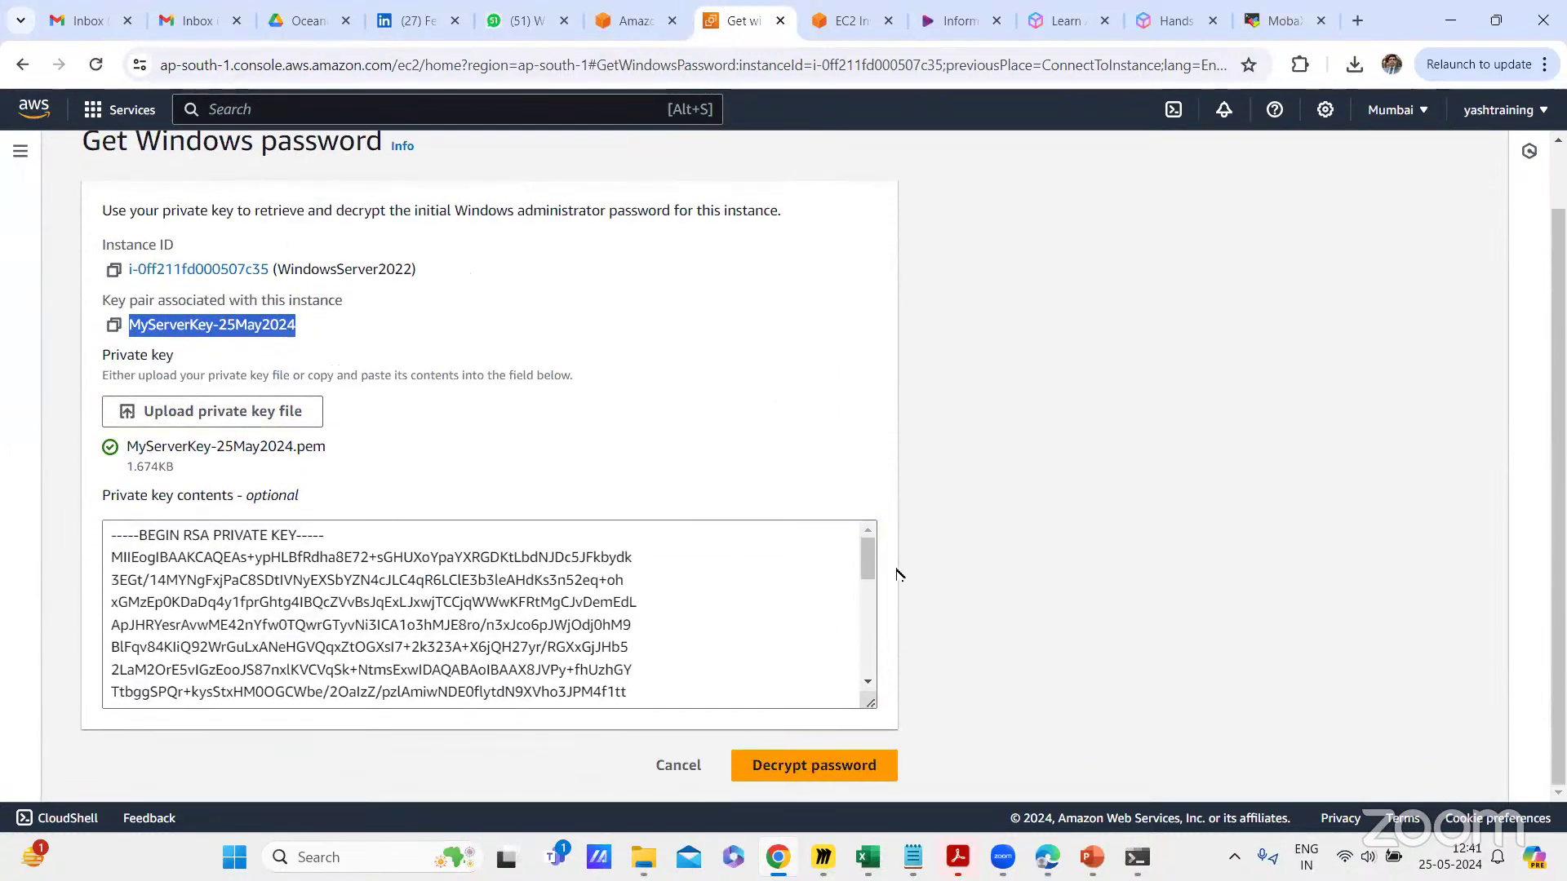
pyautogui.moveTo(870, 565); pyautogui.dragTo(883, 730)
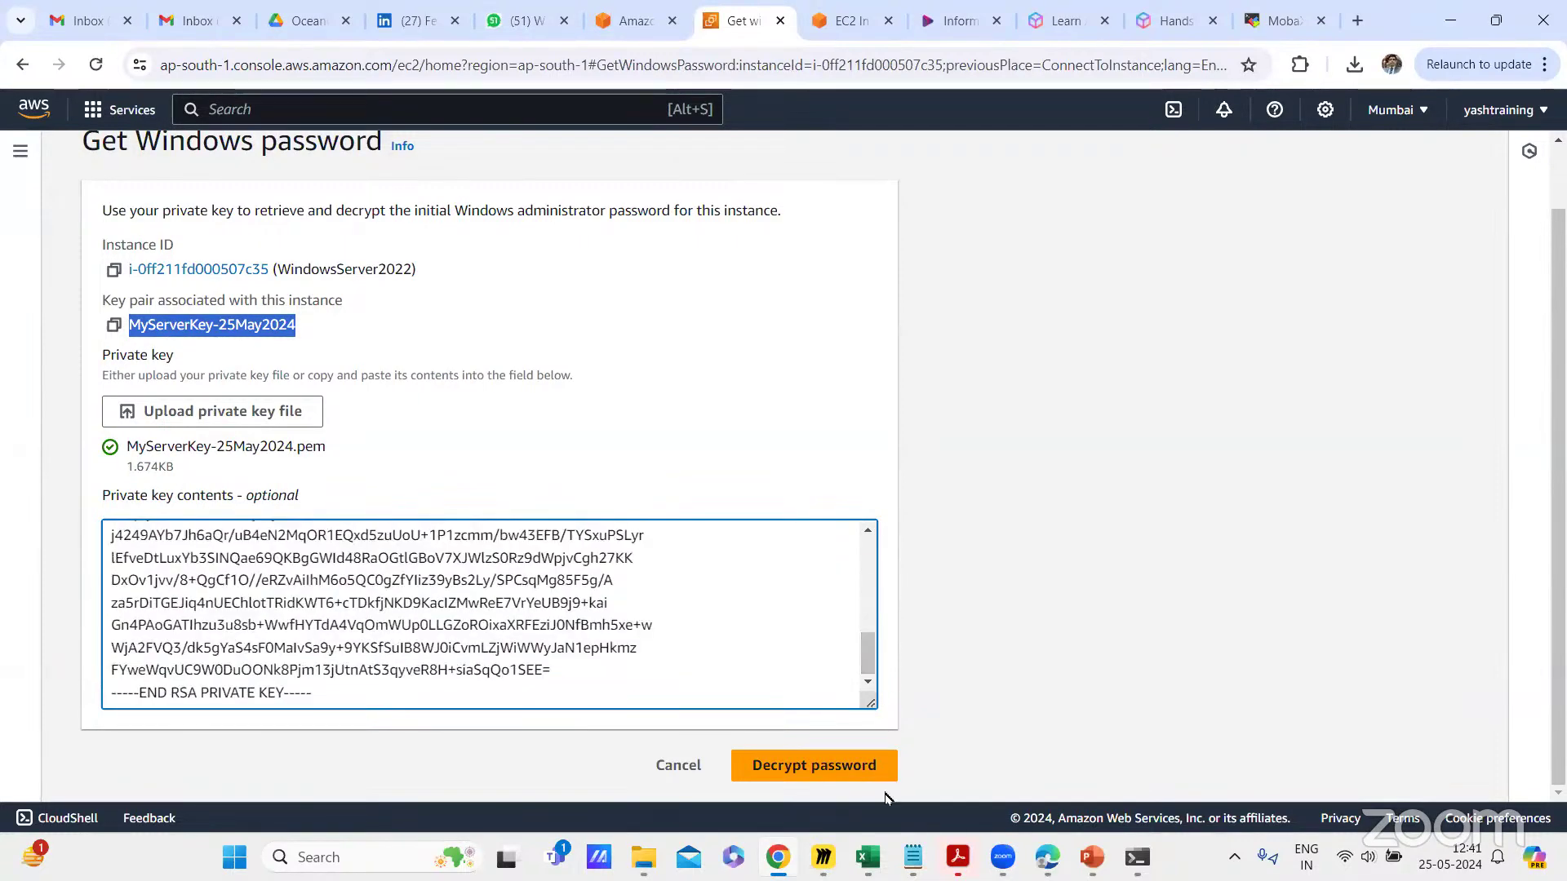
pyautogui.click(840, 771)
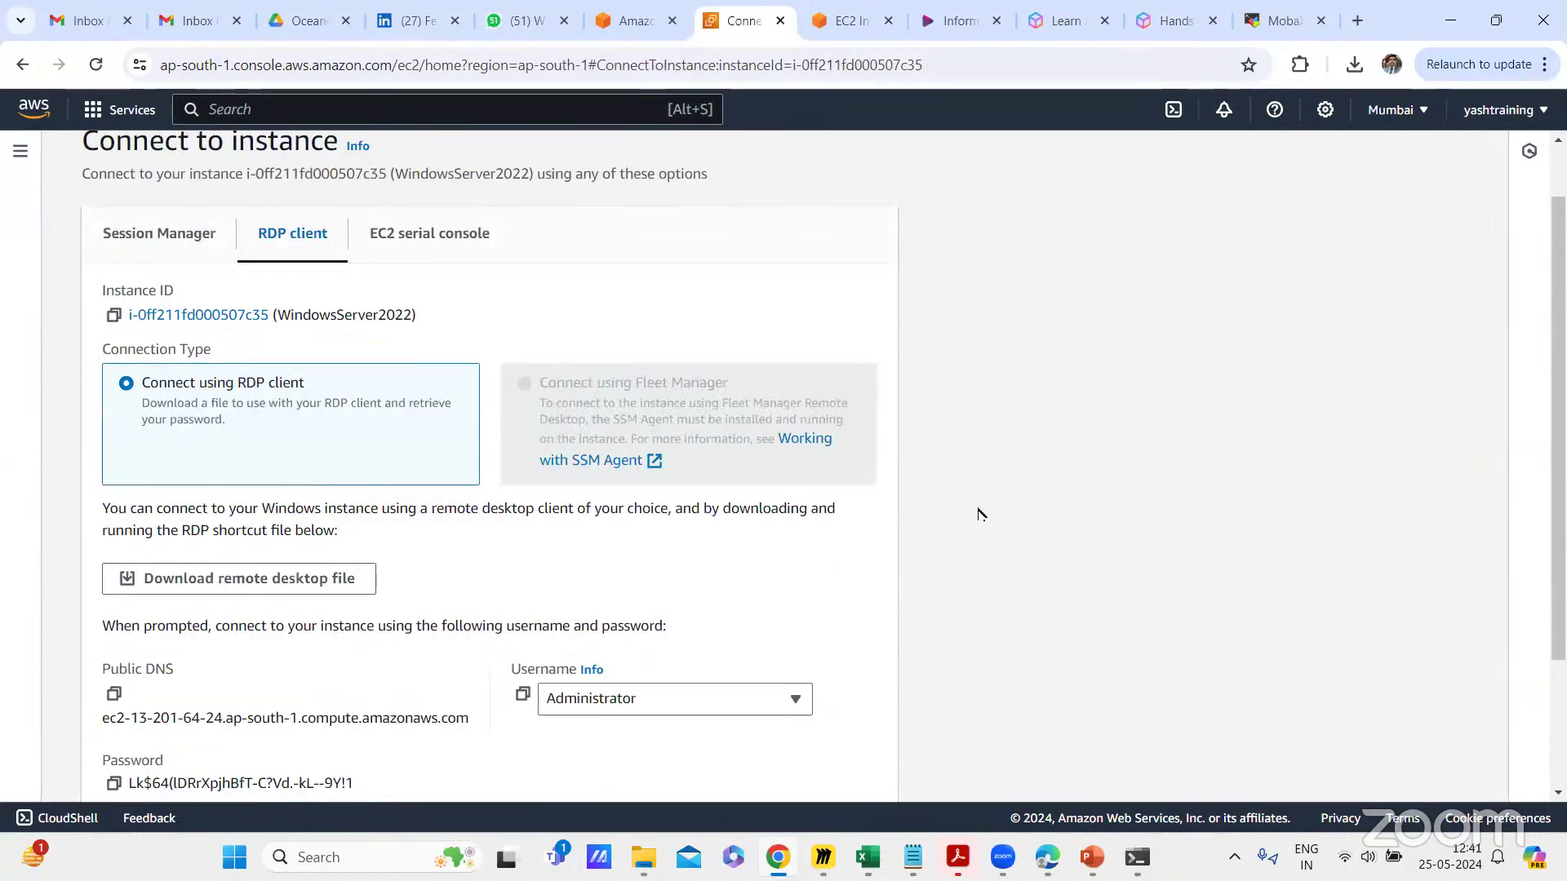
# Step: Copy the decrypted Windows administrator password from the RDP client connection details
pyautogui.scroll(-3, 979, 515)
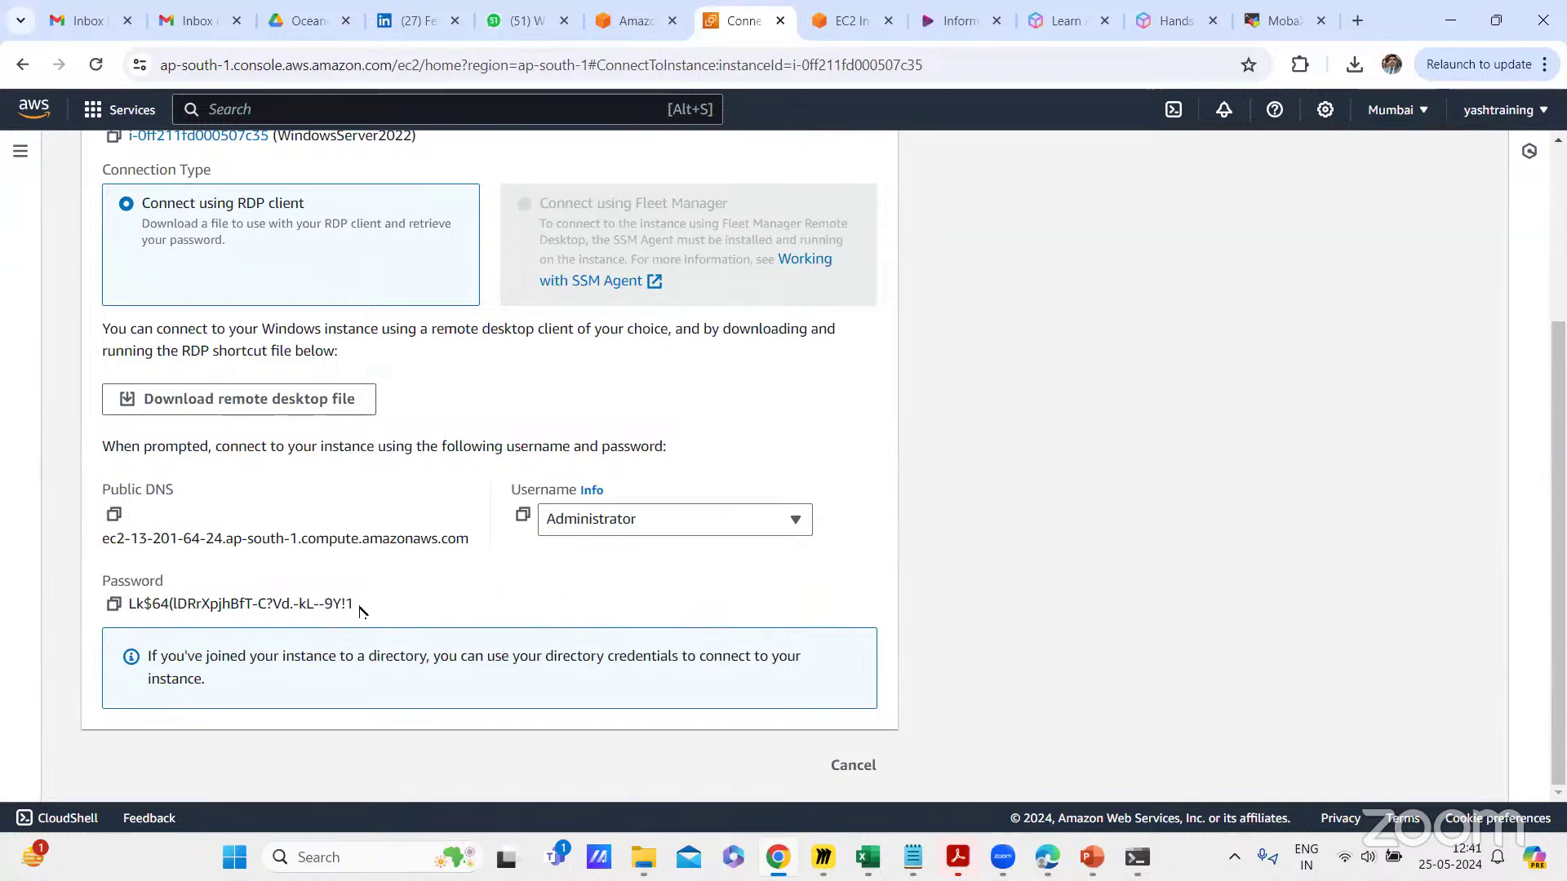
pyautogui.moveTo(357, 605); pyautogui.dragTo(129, 610)
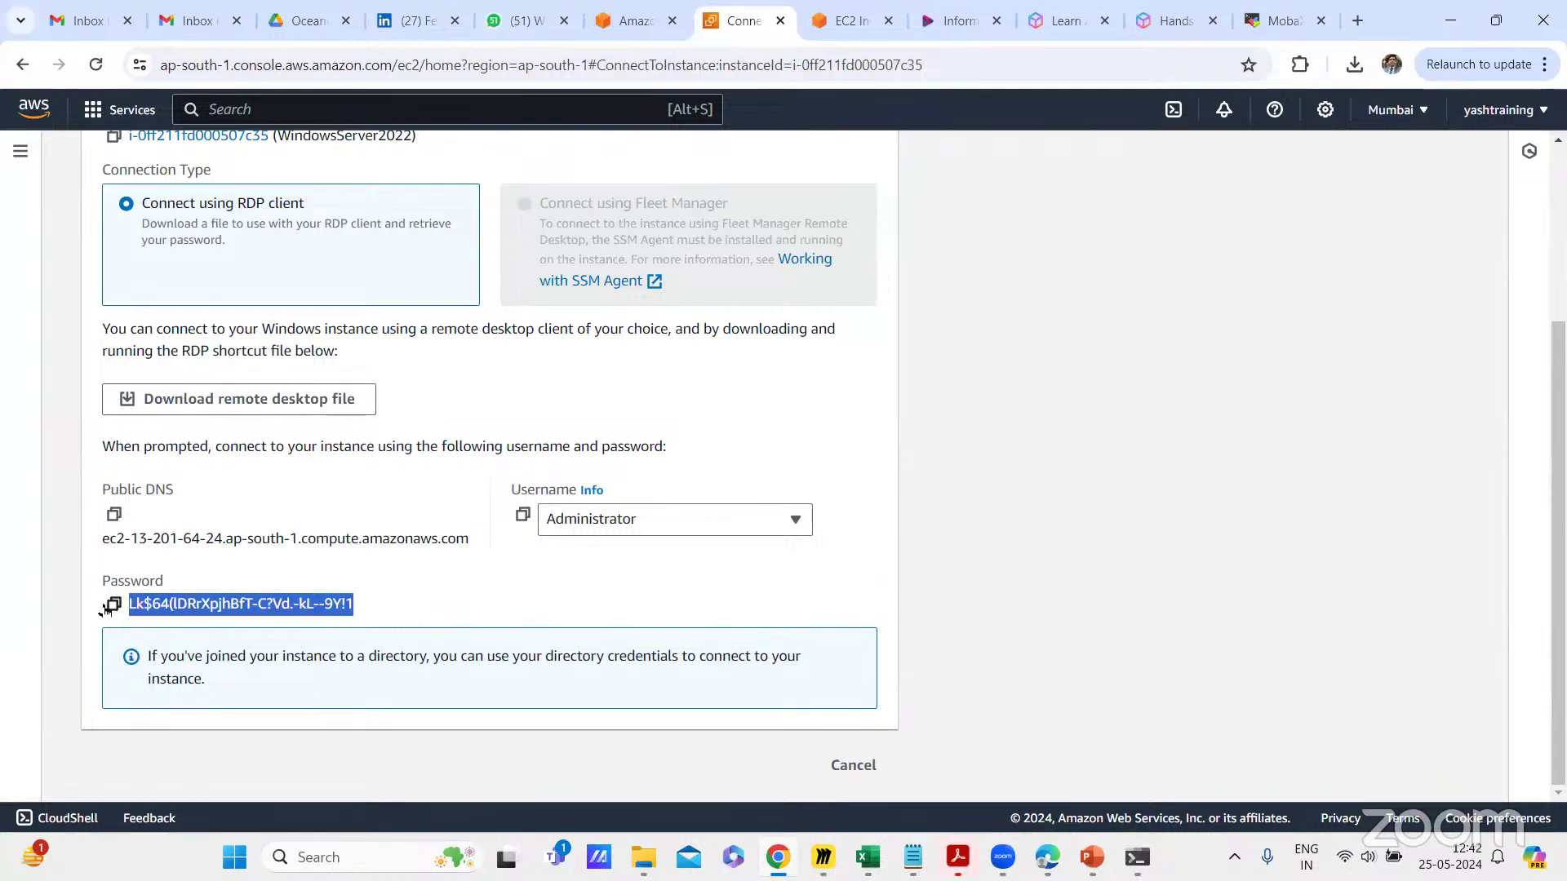
pyautogui.click(114, 605)
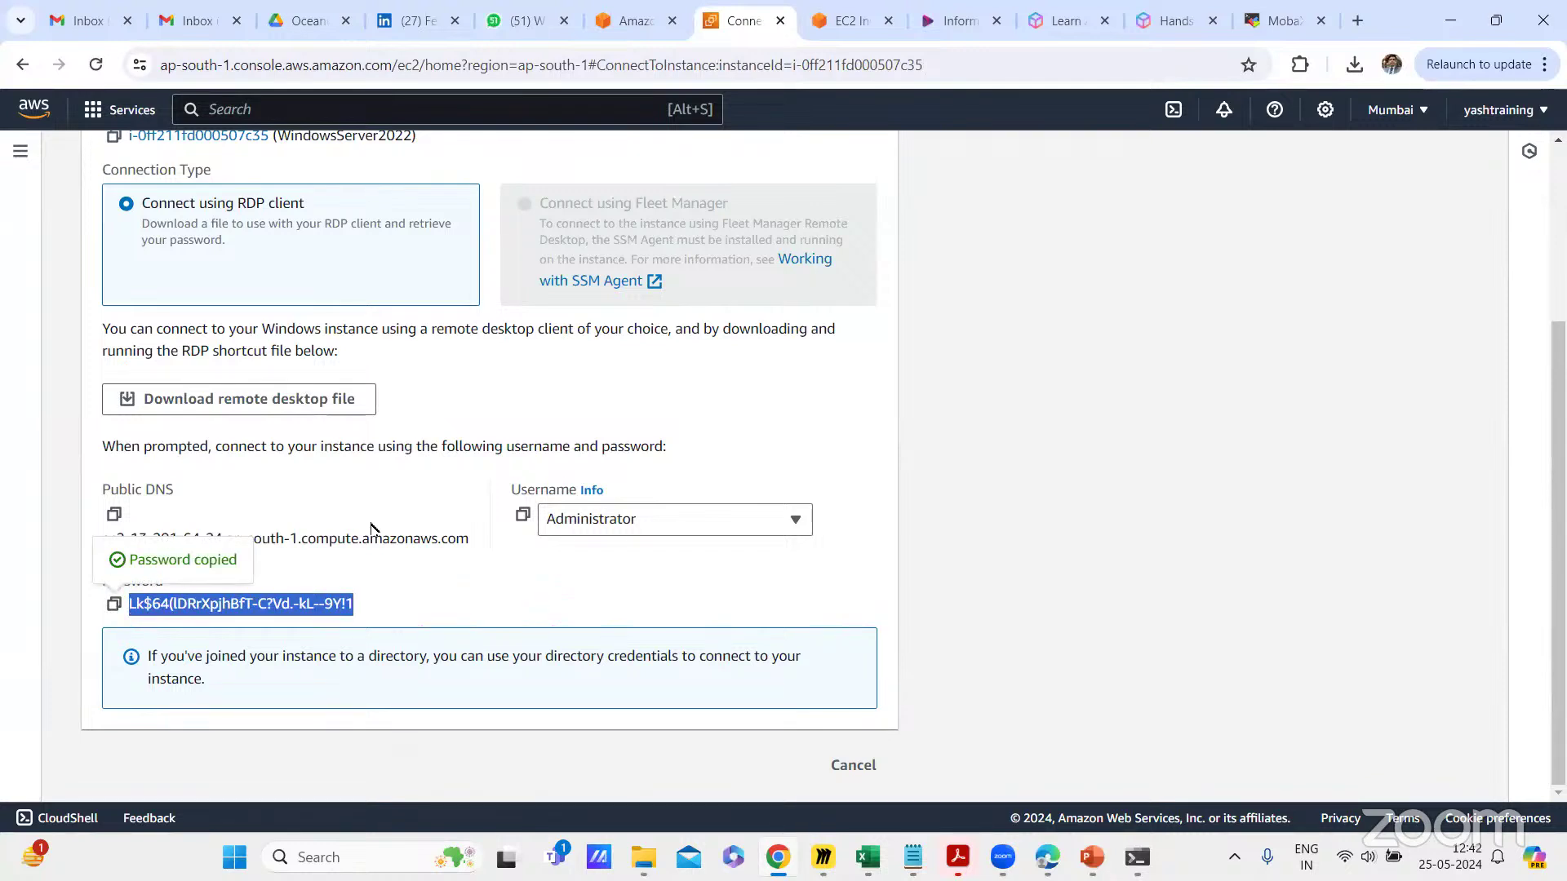
pyautogui.click(1006, 399)
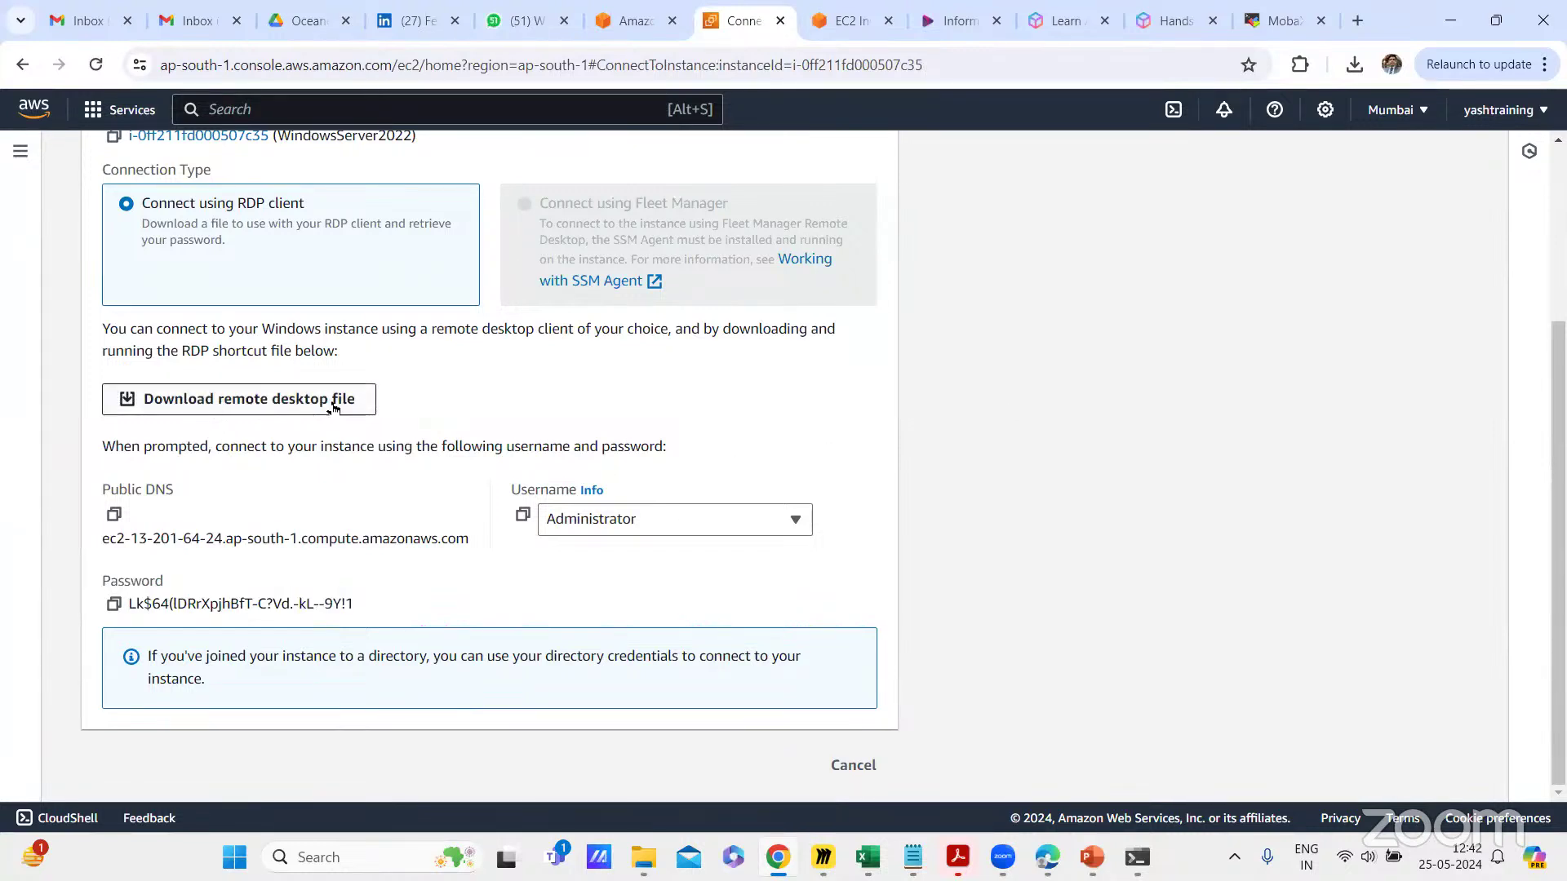
# Step: Download the remote desktop file as WindowsServer2022 (7).rdp to the Downloads folder and open it
pyautogui.click(256, 400)
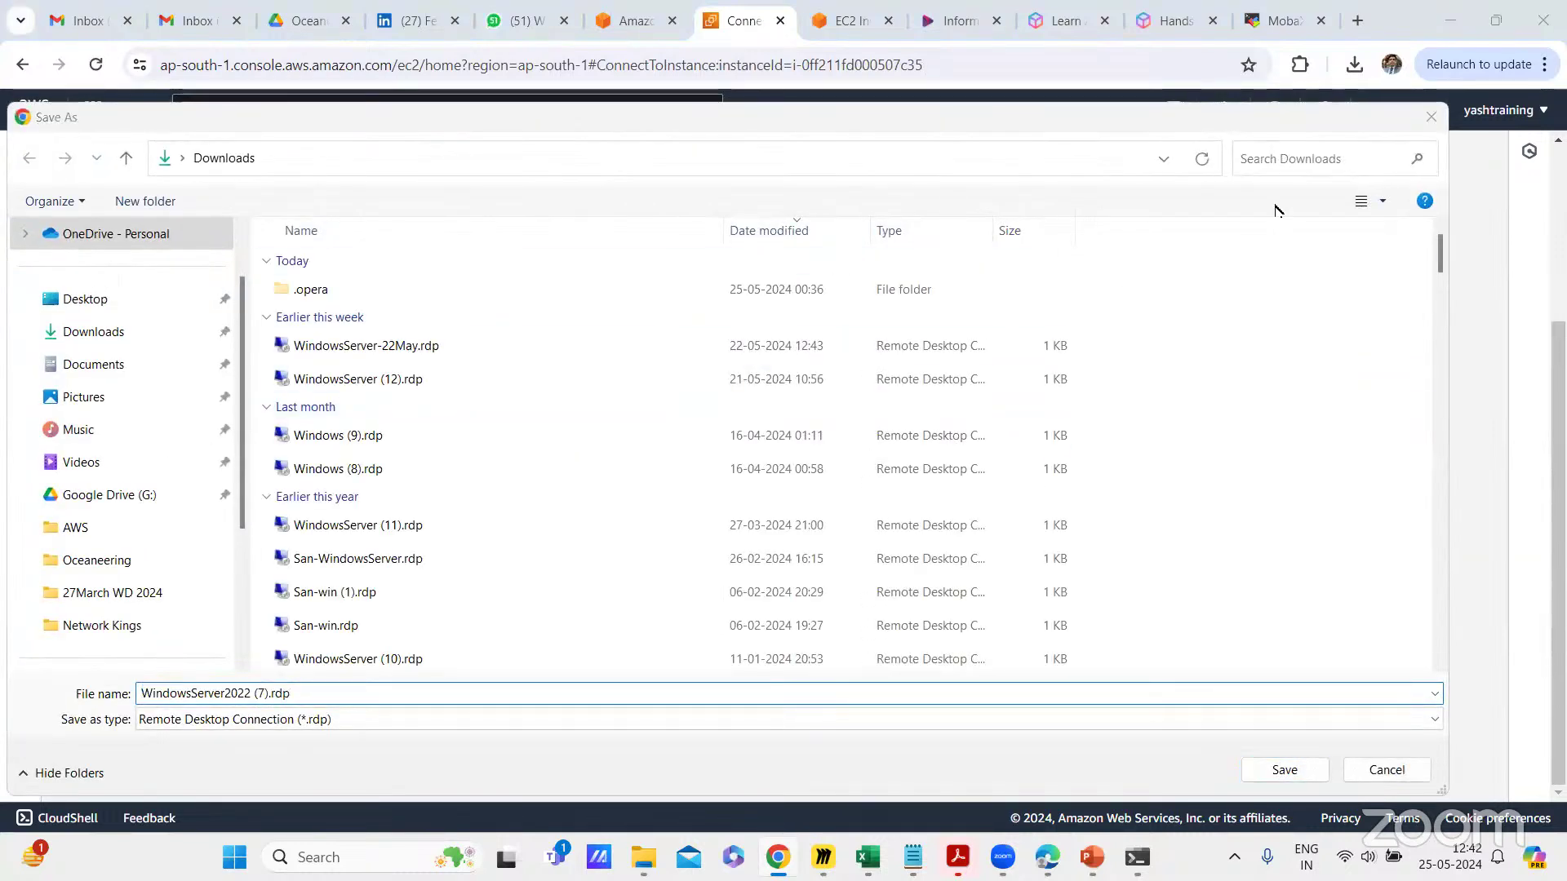
pyautogui.click(1286, 770)
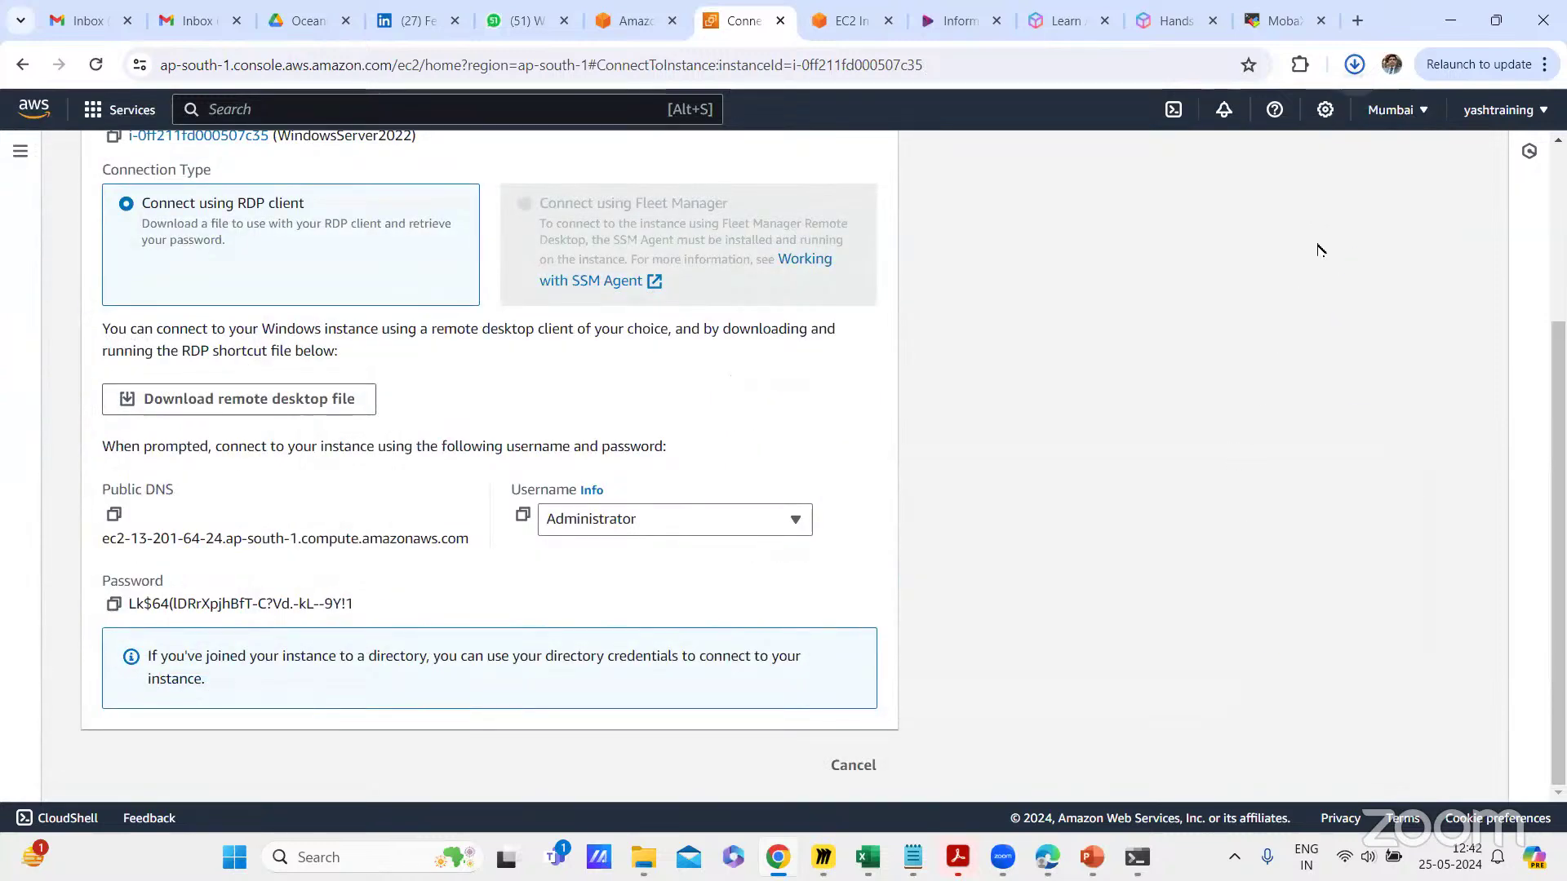
pyautogui.click(1163, 112)
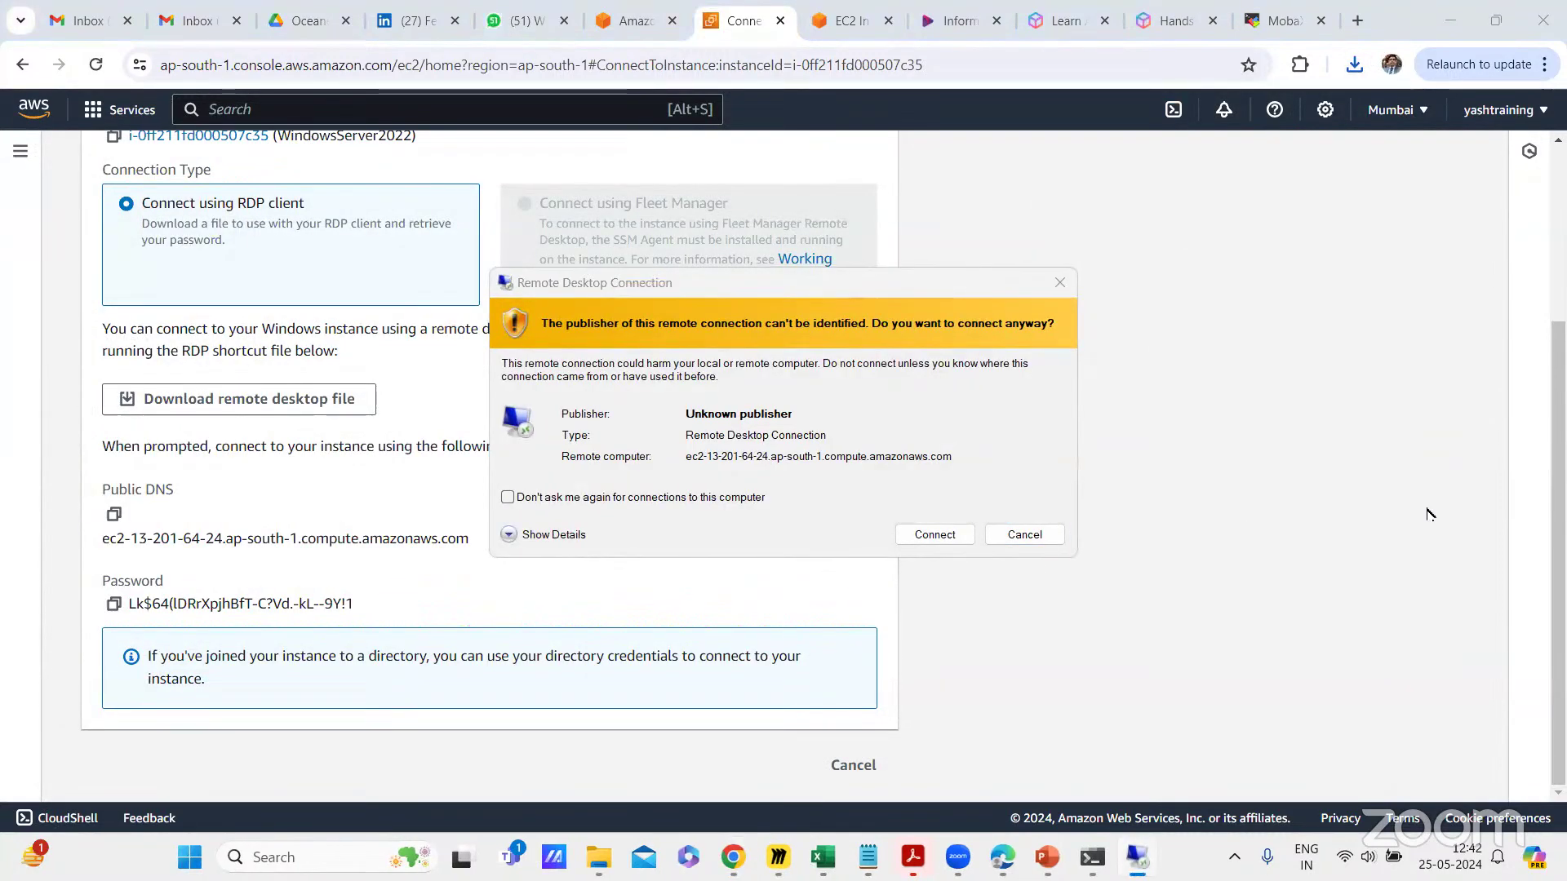
# Step: Connect to WindowsServer2022 with the copied Administrator password, accept the untrusted certificate and allow the server to be discoverable on the network
pyautogui.click(934, 535)
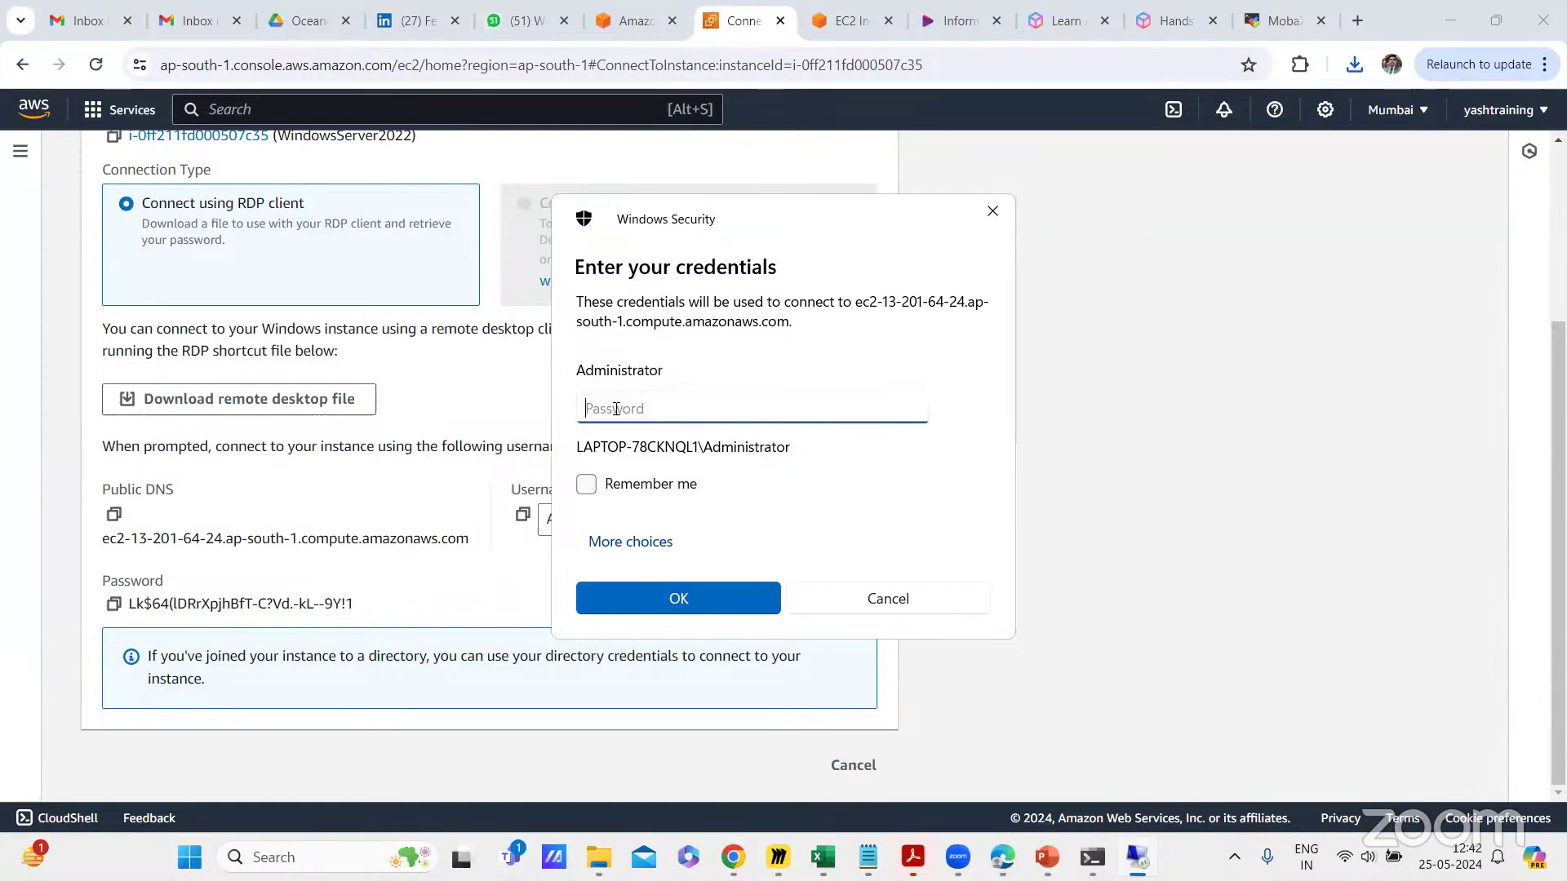
pyautogui.hotkey('ctrl', 'v')
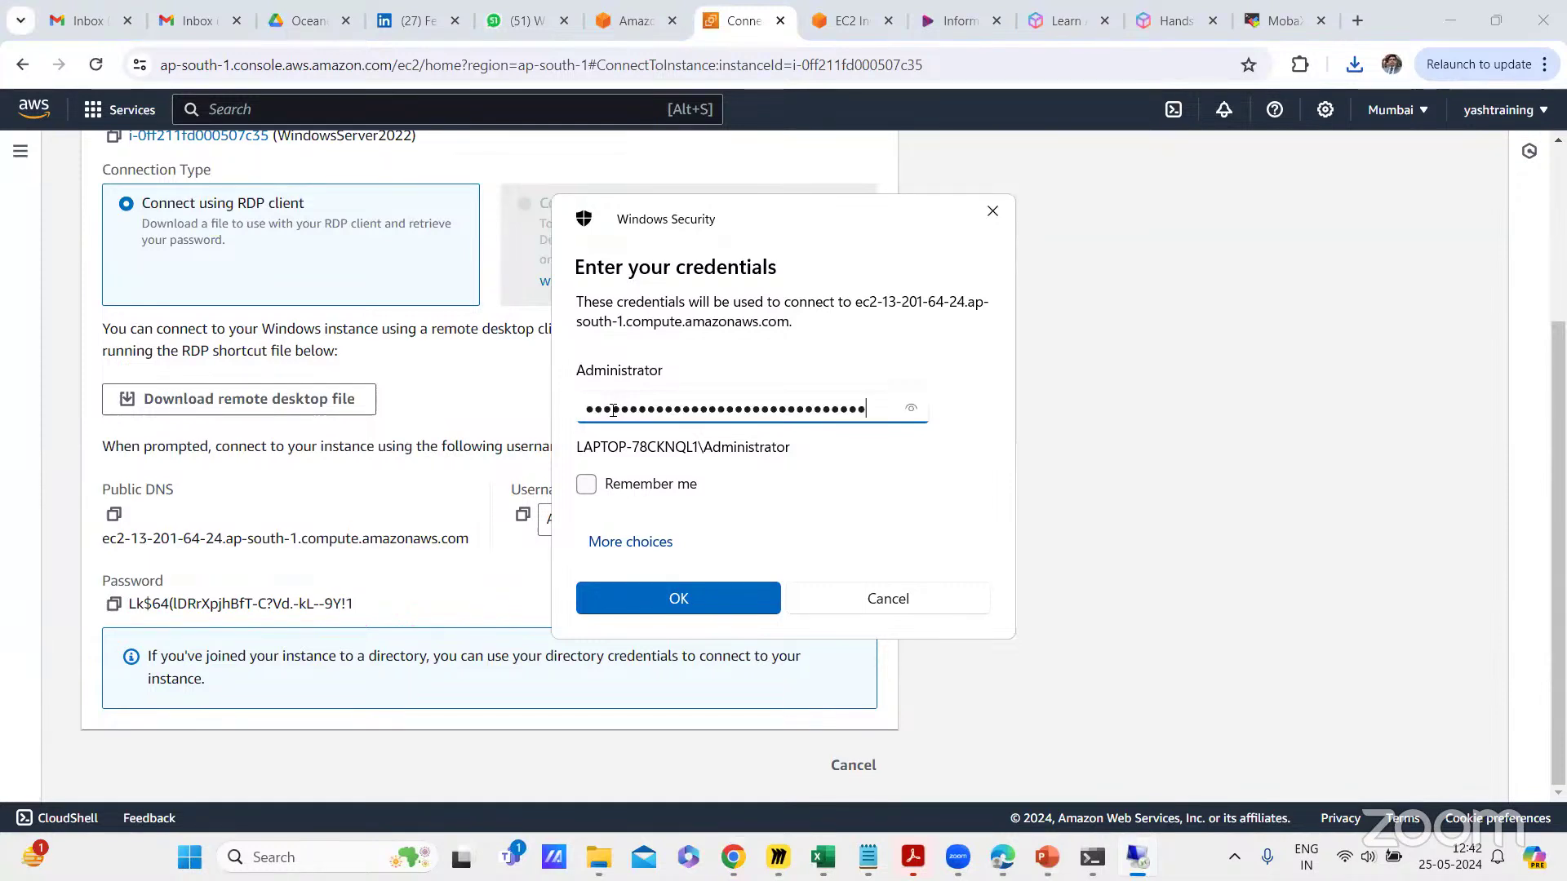
pyautogui.click(680, 602)
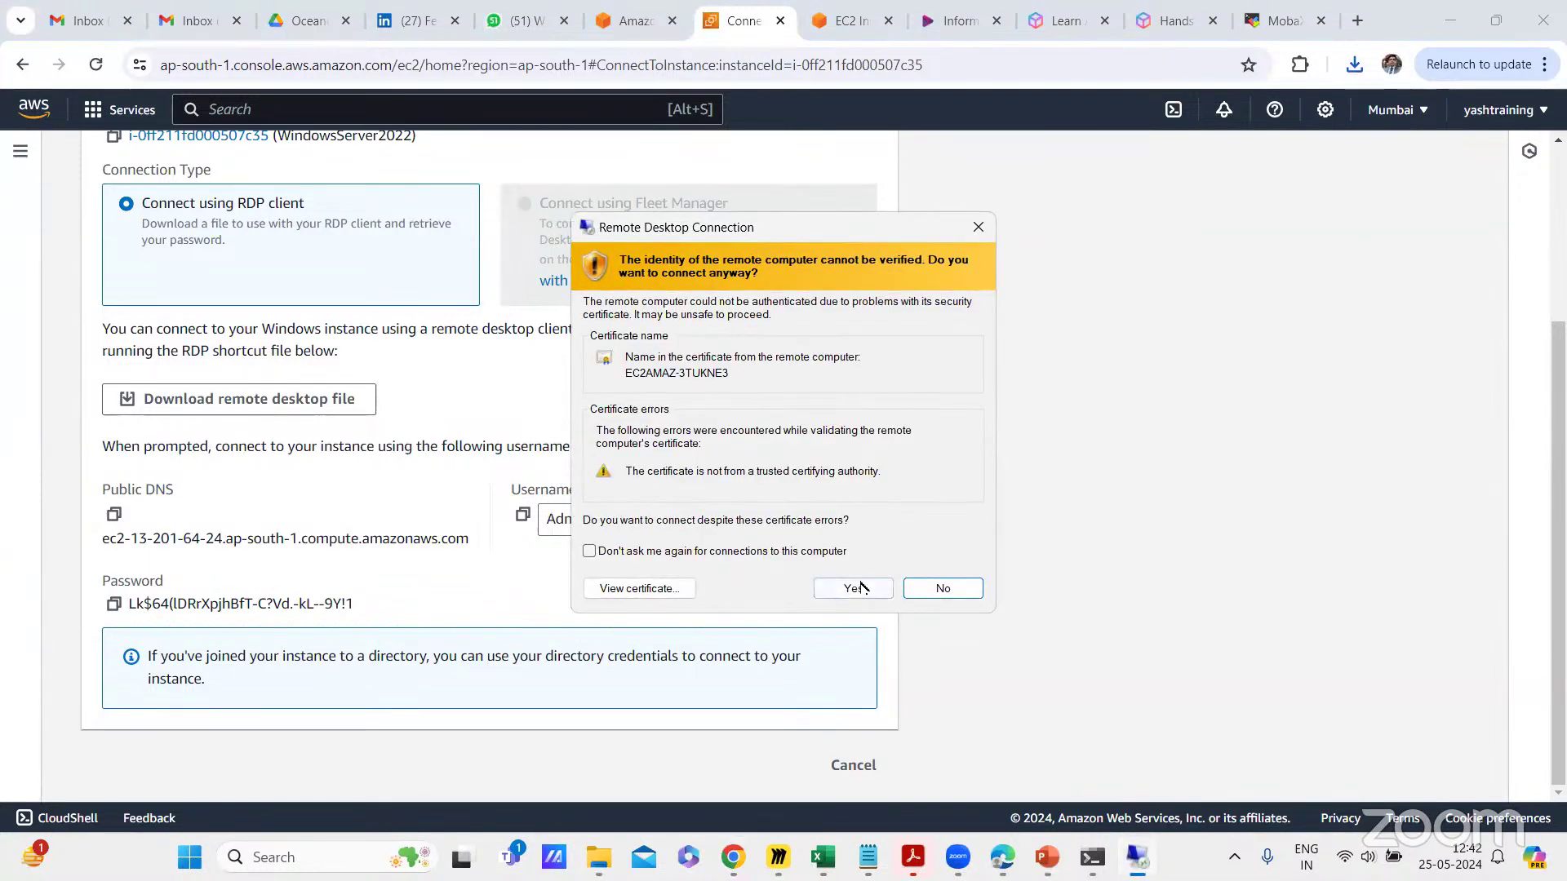
pyautogui.click(853, 589)
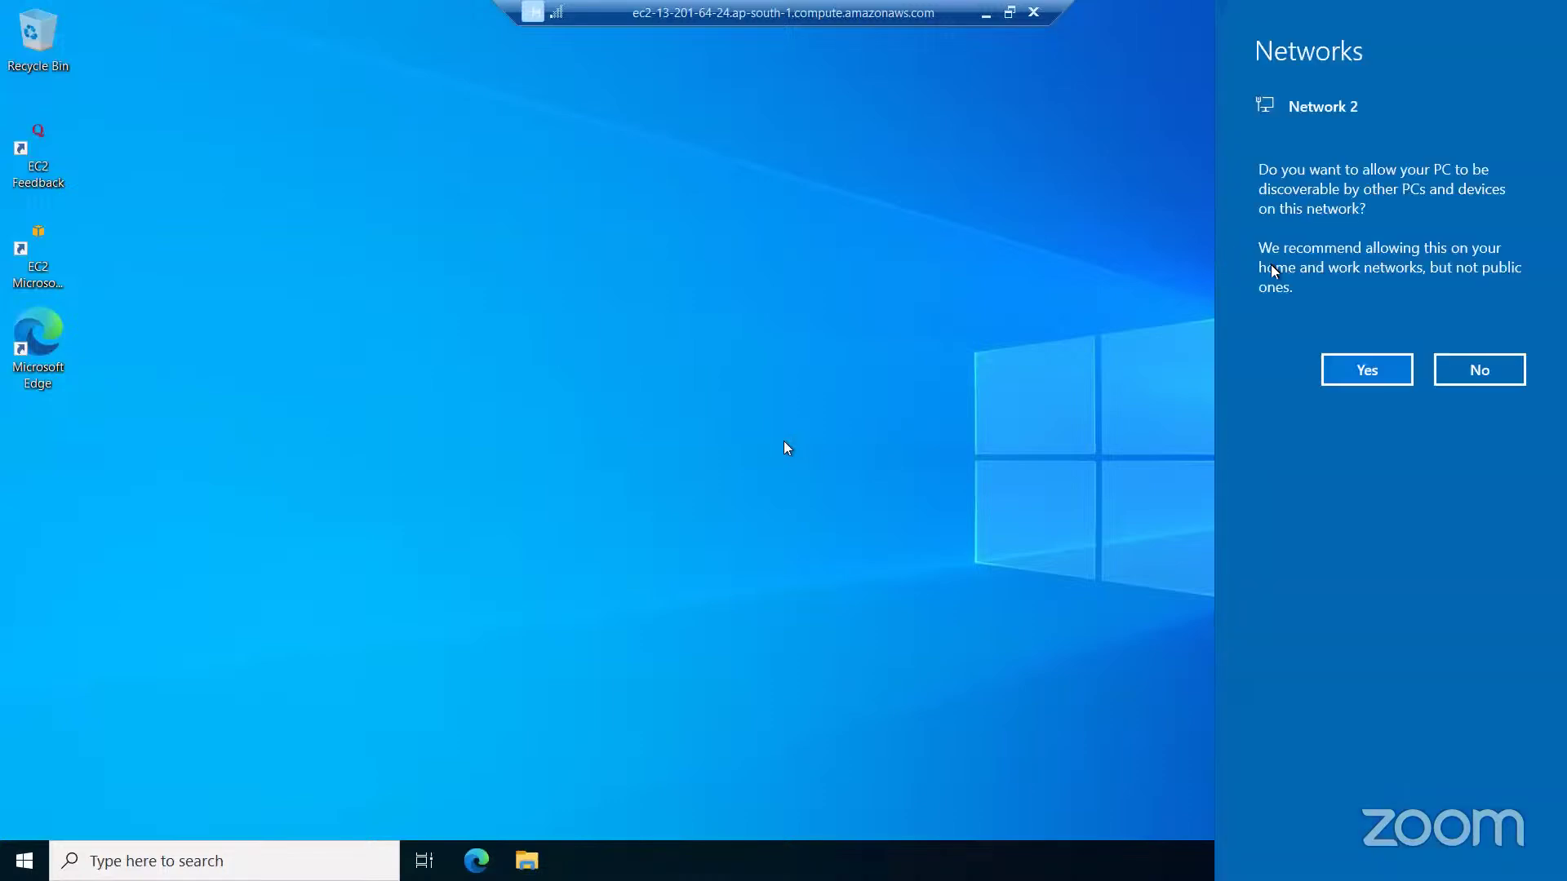
pyautogui.click(1363, 376)
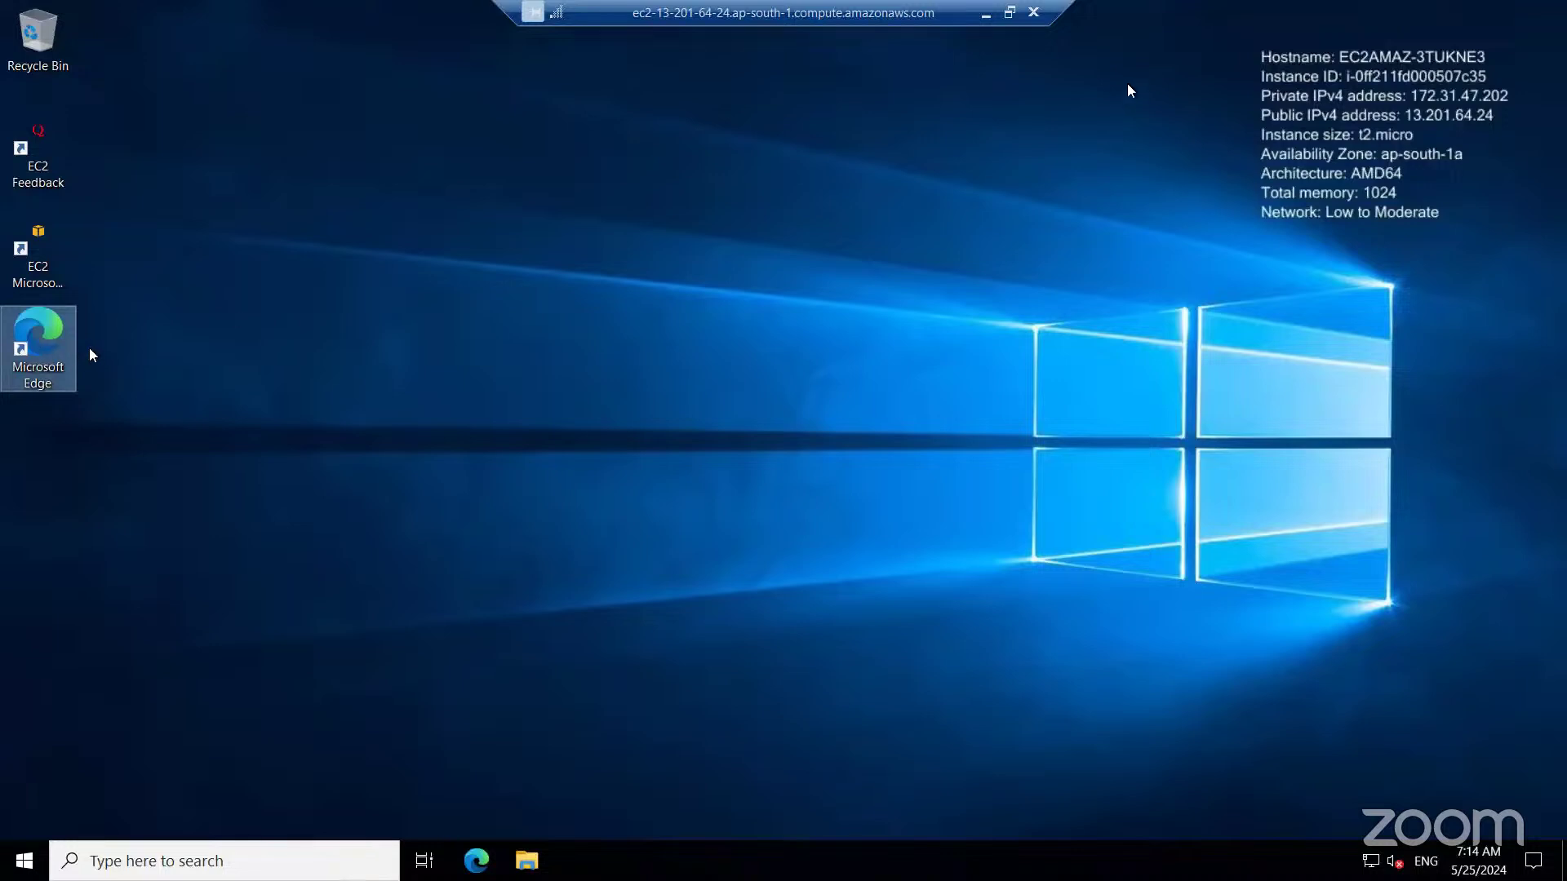
# Step: Disconnect the remote desktop session and leave the connection page for the instances list
pyautogui.click(1033, 13)
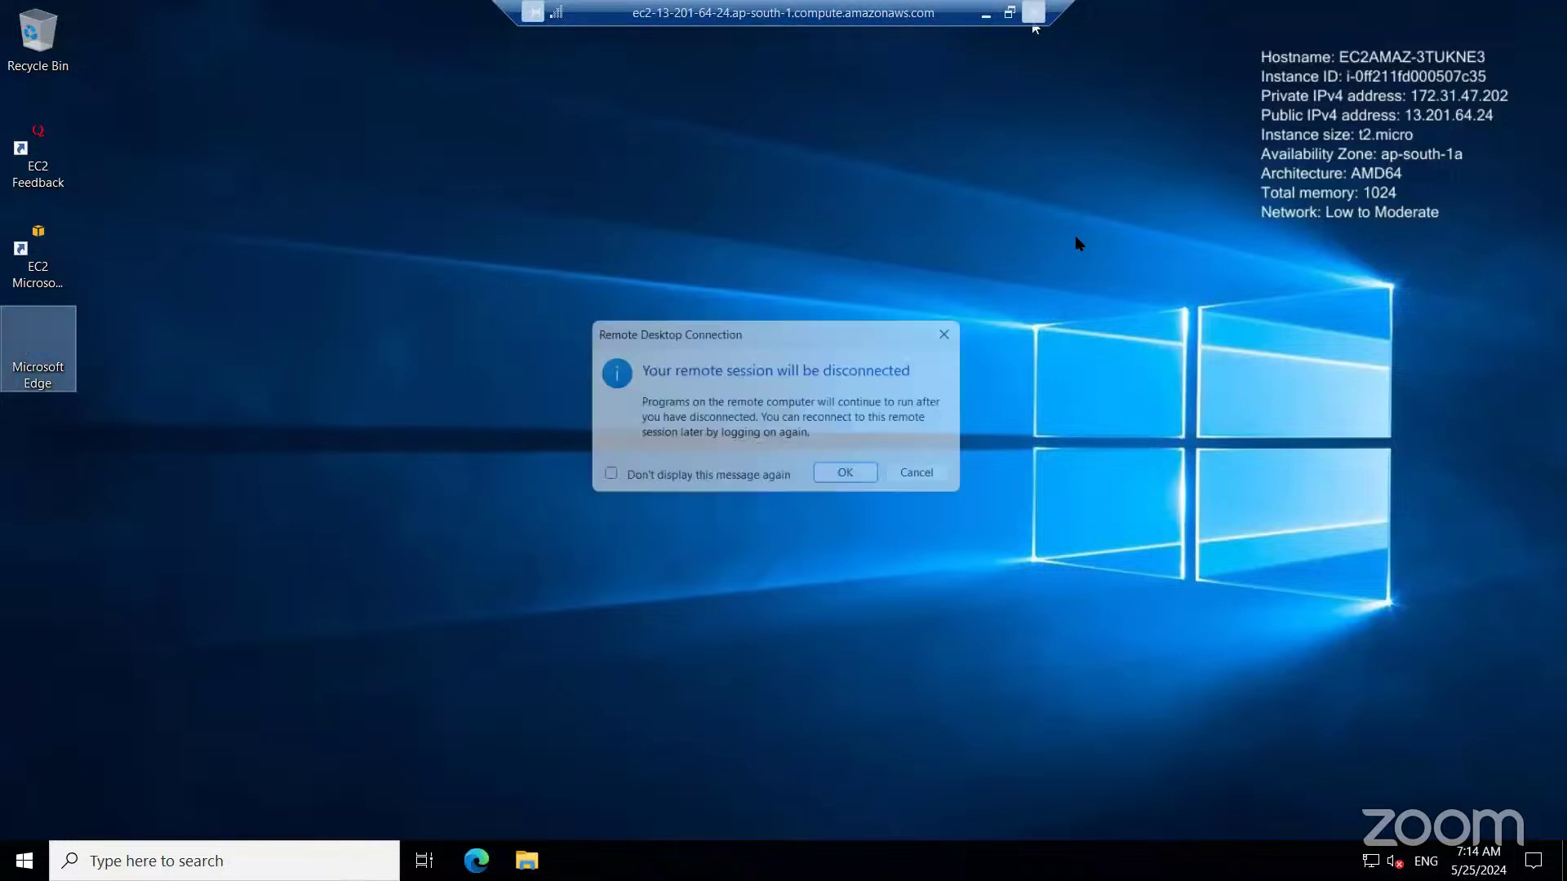
pyautogui.click(849, 478)
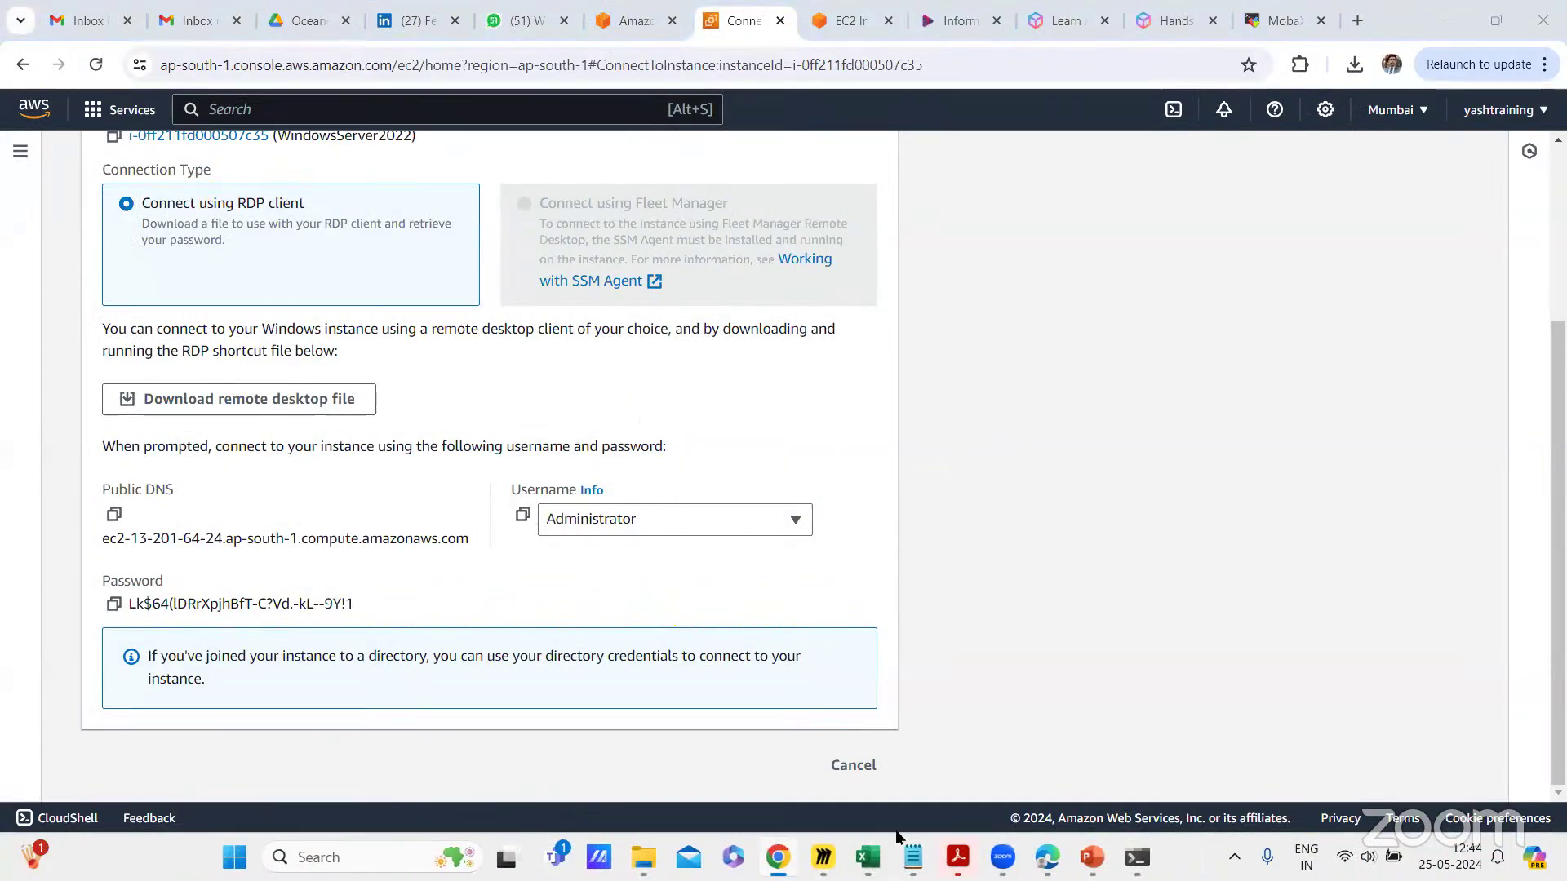
pyautogui.click(854, 766)
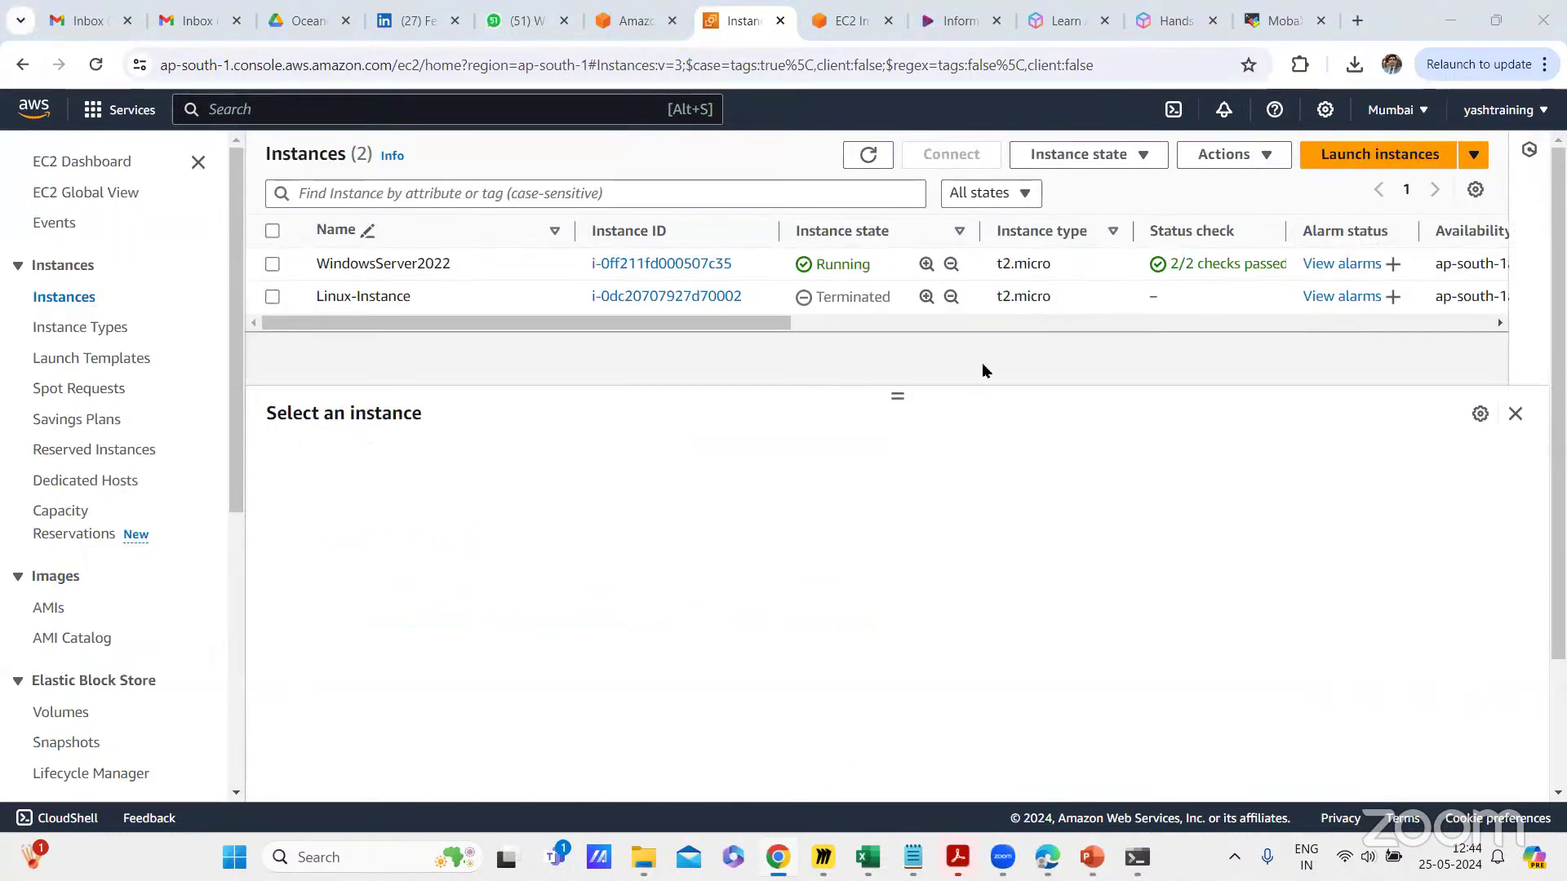
# Step: Examine the instance types of Linux-Instance and WindowsServer2022 in the instances list
pyautogui.moveTo(1052, 302); pyautogui.dragTo(997, 302)
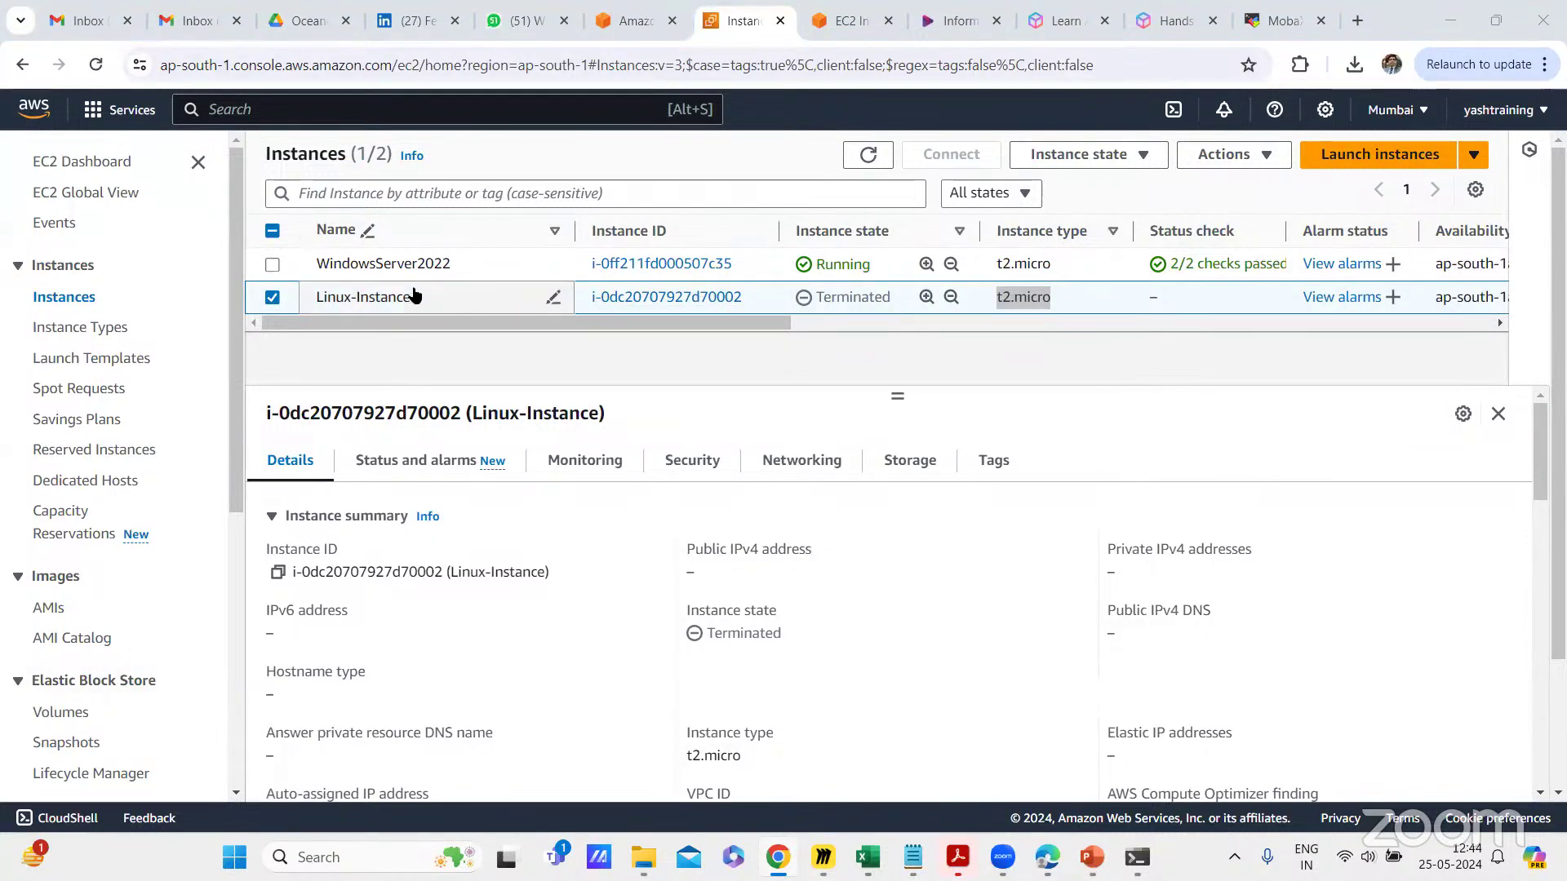
pyautogui.click(268, 303)
pyautogui.click(270, 302)
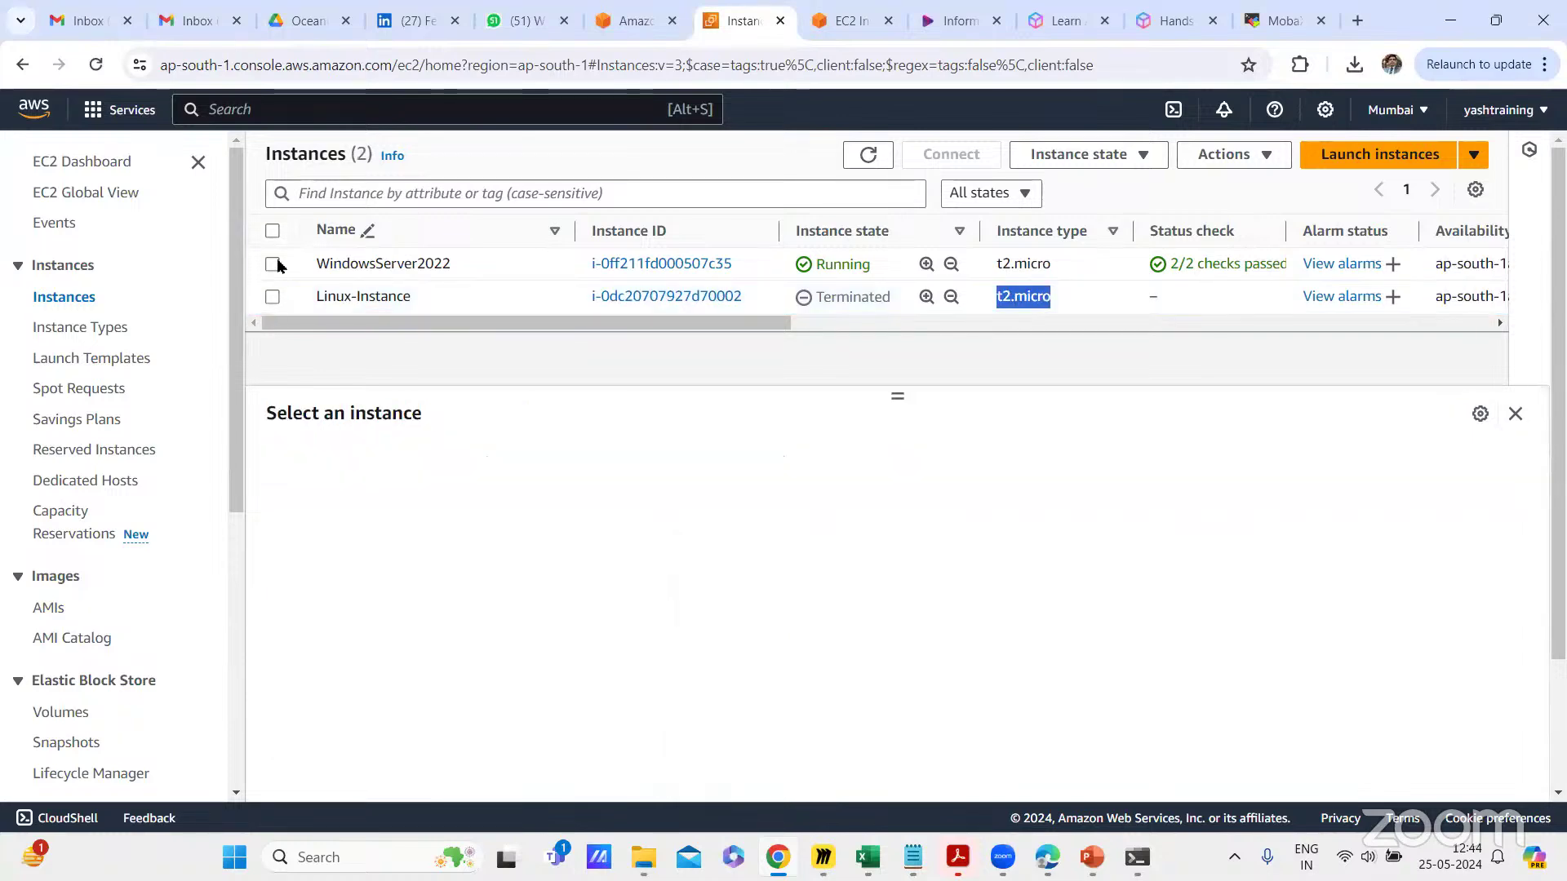
pyautogui.click(272, 265)
pyautogui.moveTo(1065, 262); pyautogui.dragTo(990, 261)
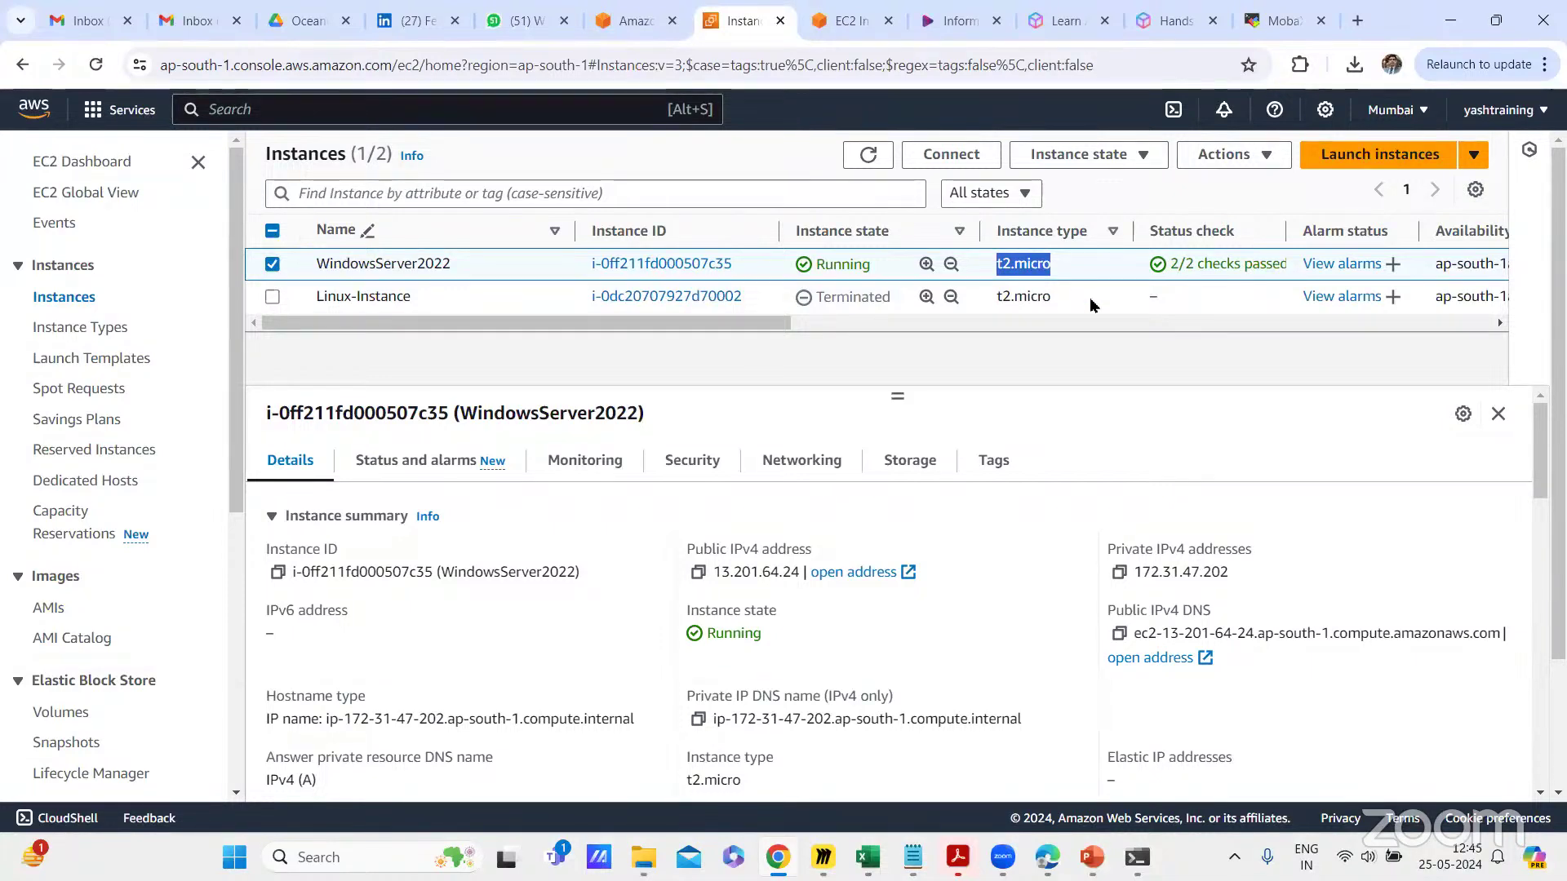
pyautogui.hotkey('alt', 'Tab')
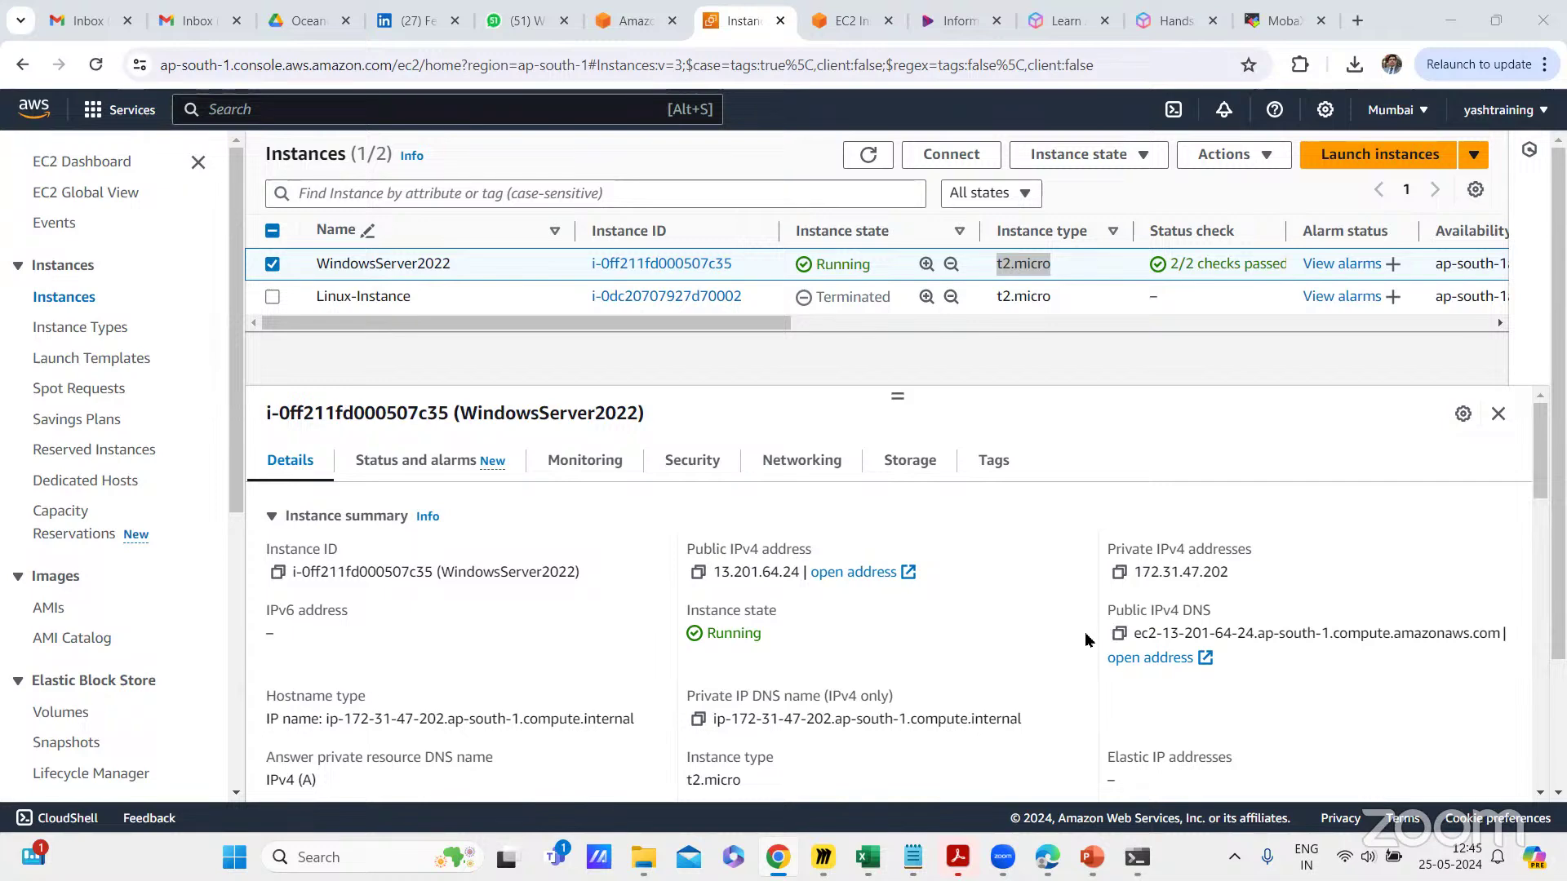
# Step: Terminate the WindowsServer2022 instance and dismiss the success notification
pyautogui.click(273, 264)
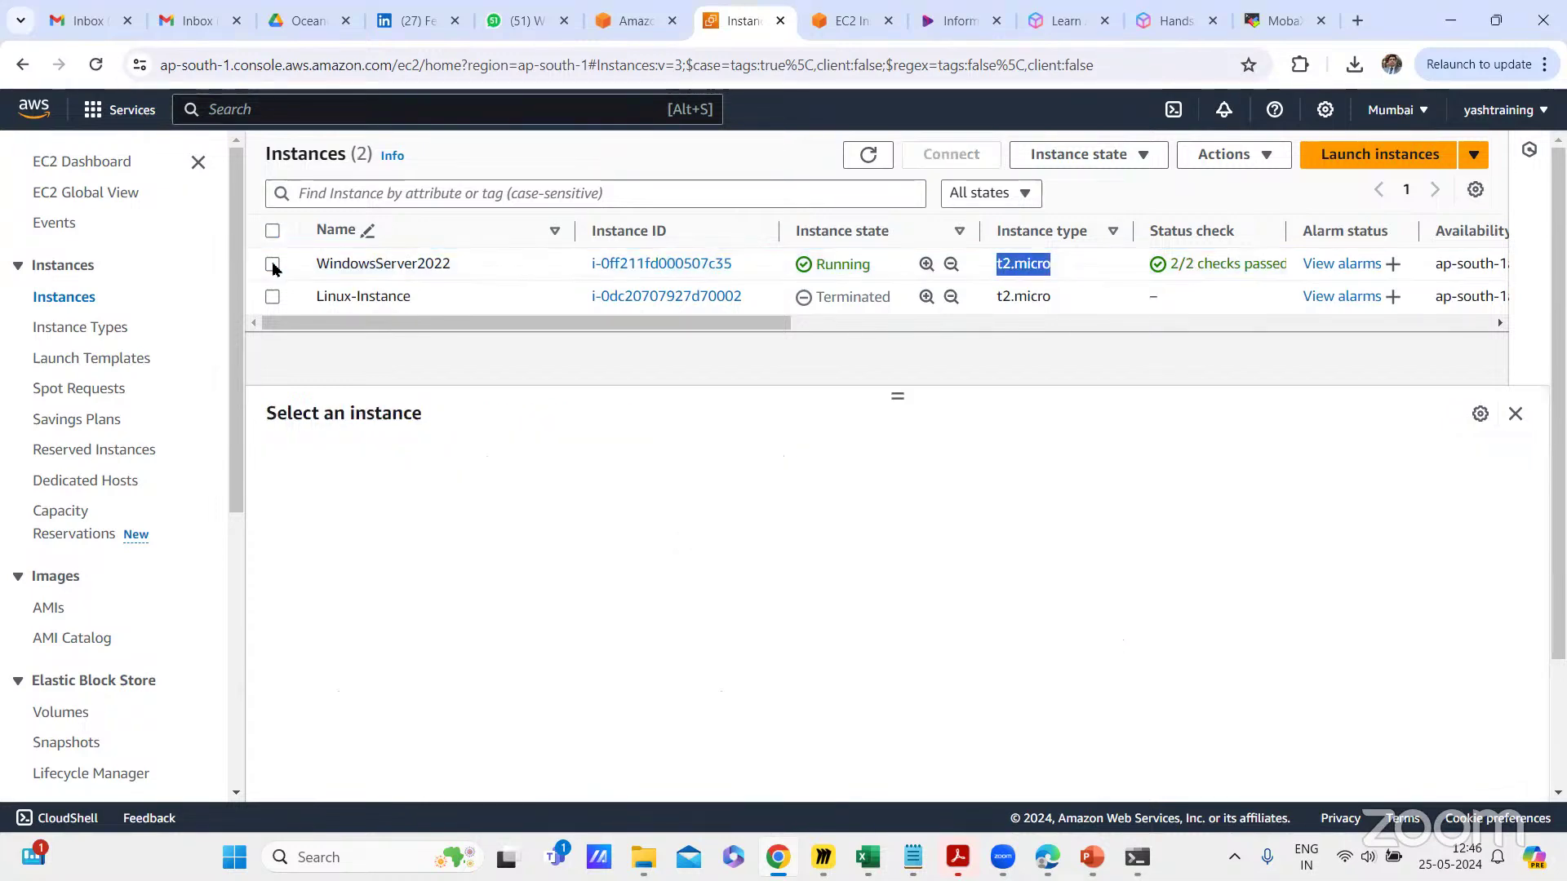
pyautogui.click(273, 265)
pyautogui.click(1114, 156)
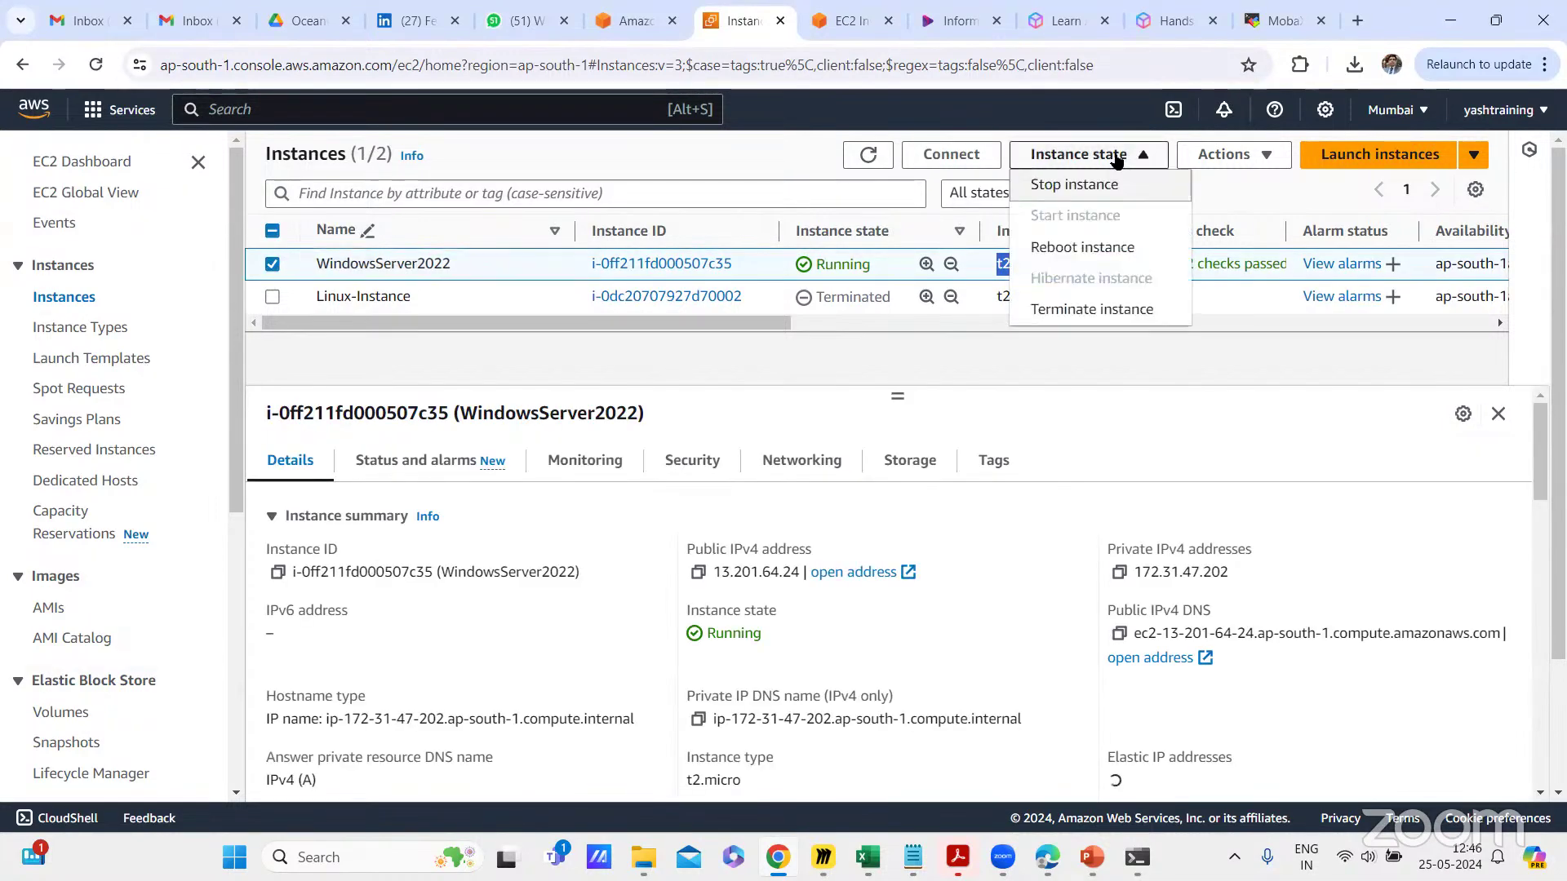
pyautogui.click(1086, 311)
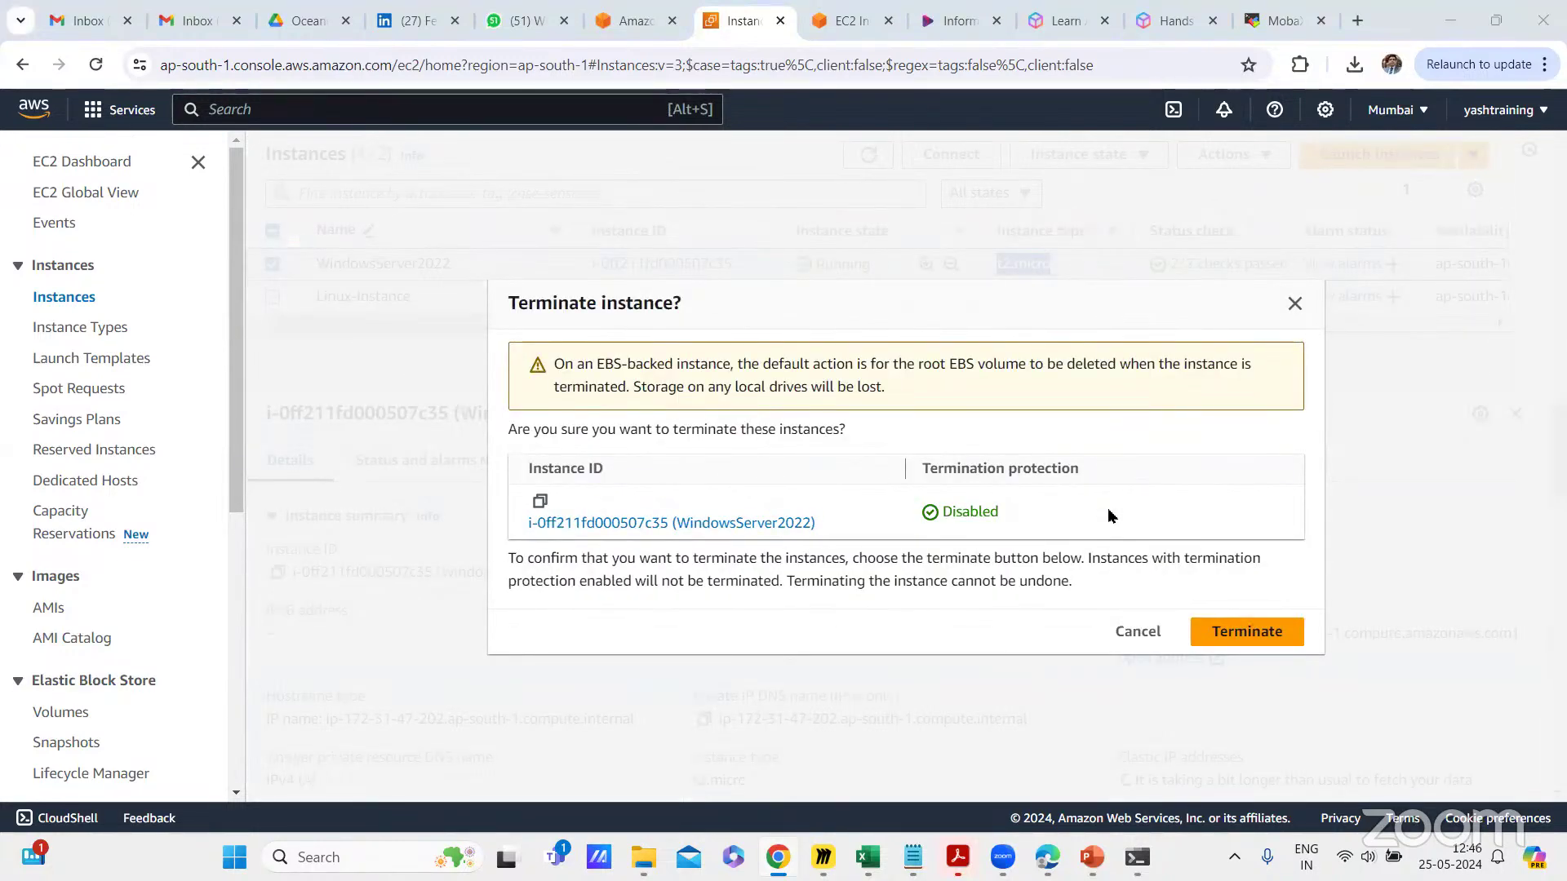
pyautogui.click(1257, 629)
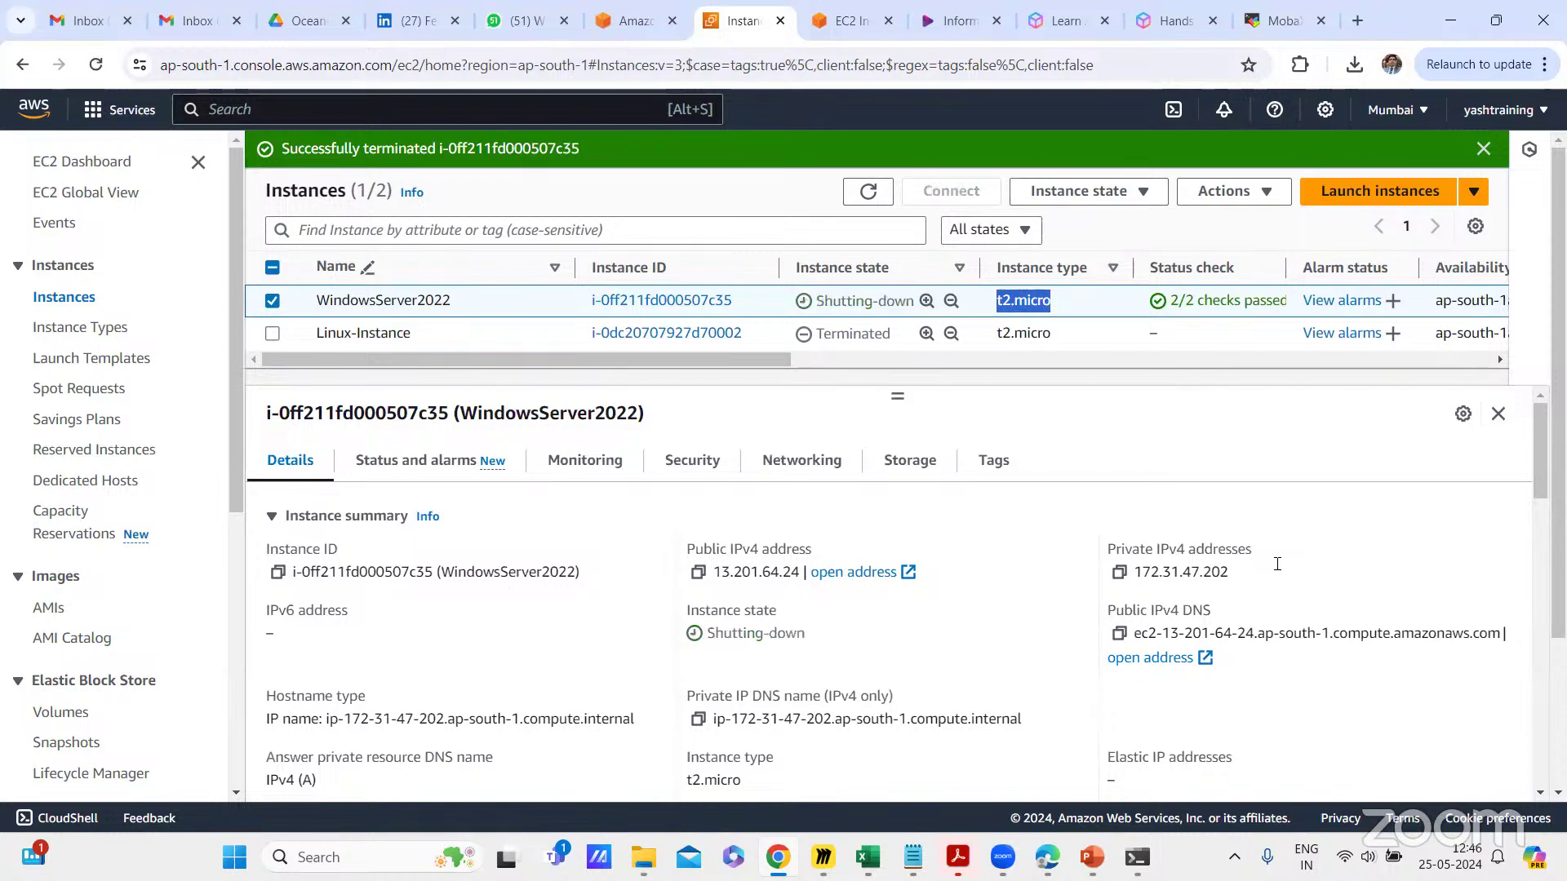
pyautogui.click(1482, 148)
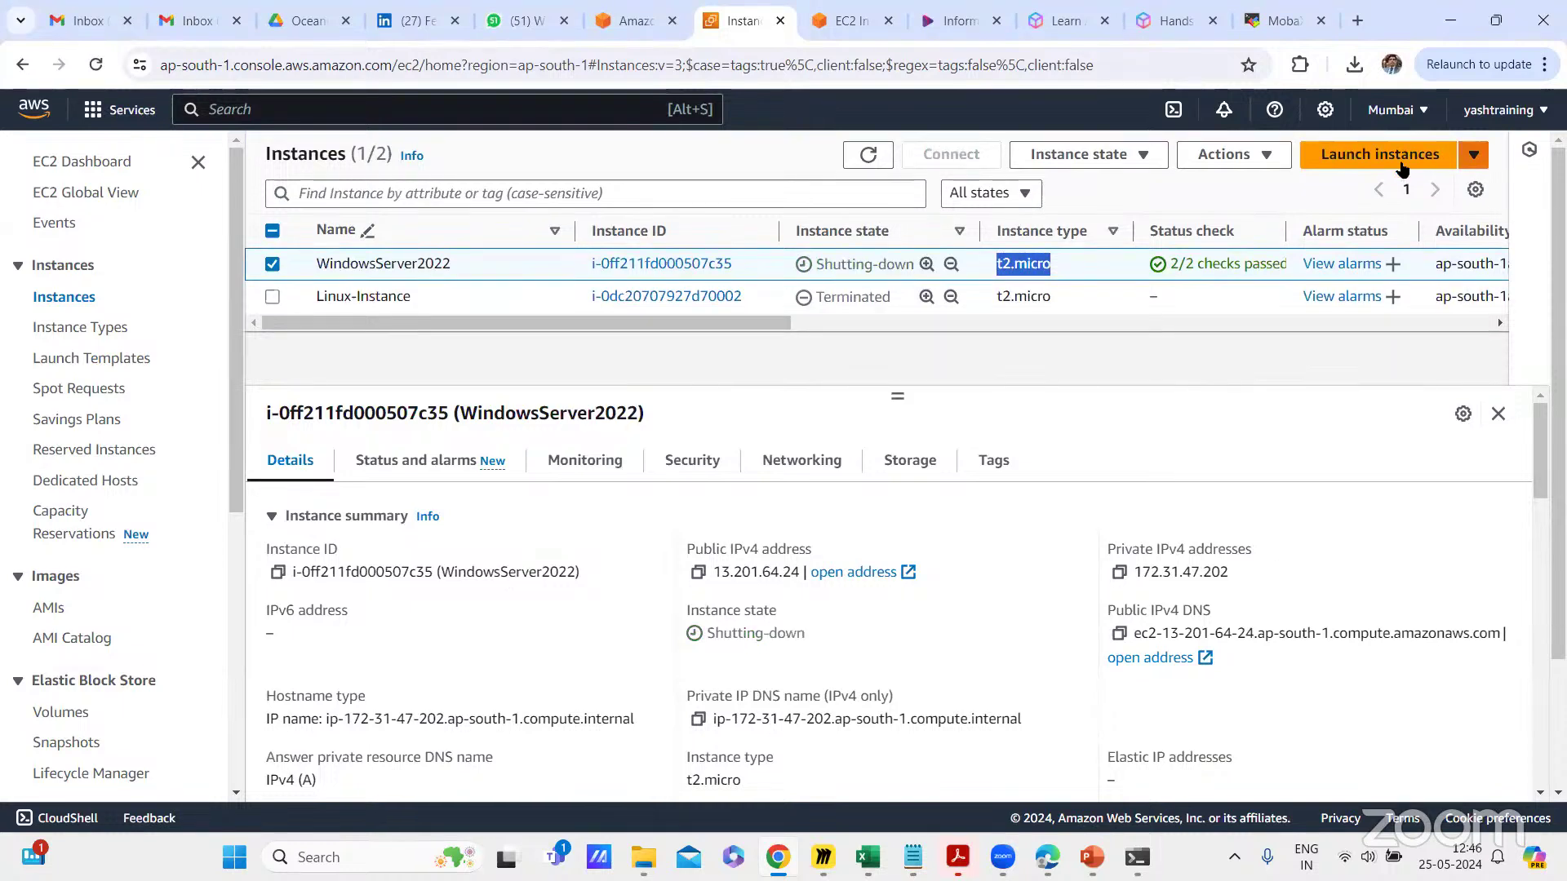
# Step: Start a new instance launch, try the Windows and Ubuntu images, and choose Red Hat Enterprise Linux 9, accepting the overridden settings
pyautogui.click(1399, 156)
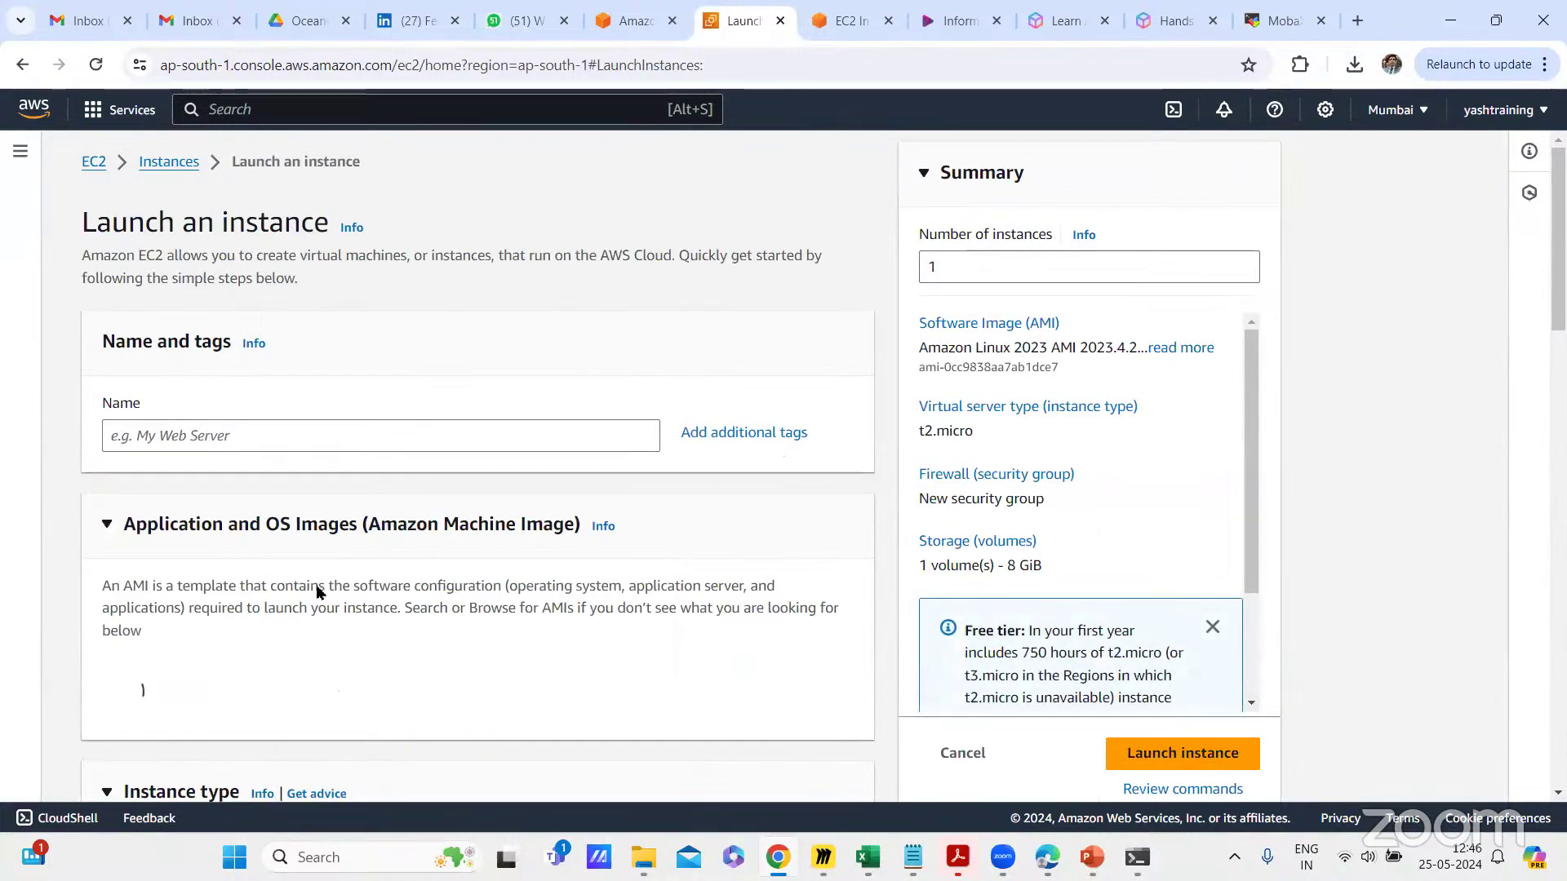
pyautogui.scroll(-6, 318, 588)
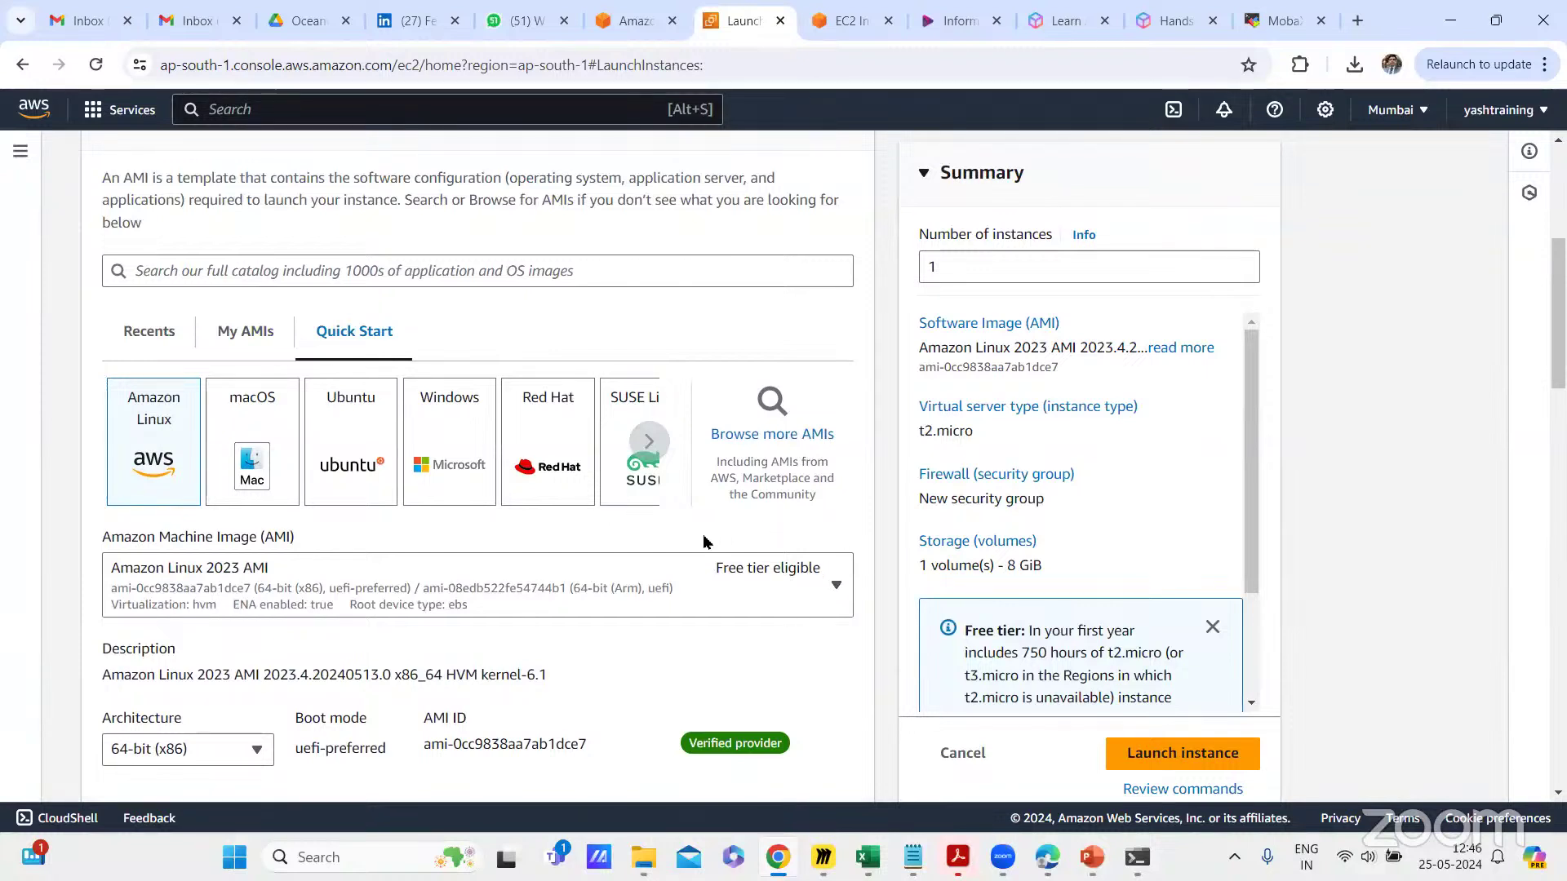
pyautogui.click(442, 441)
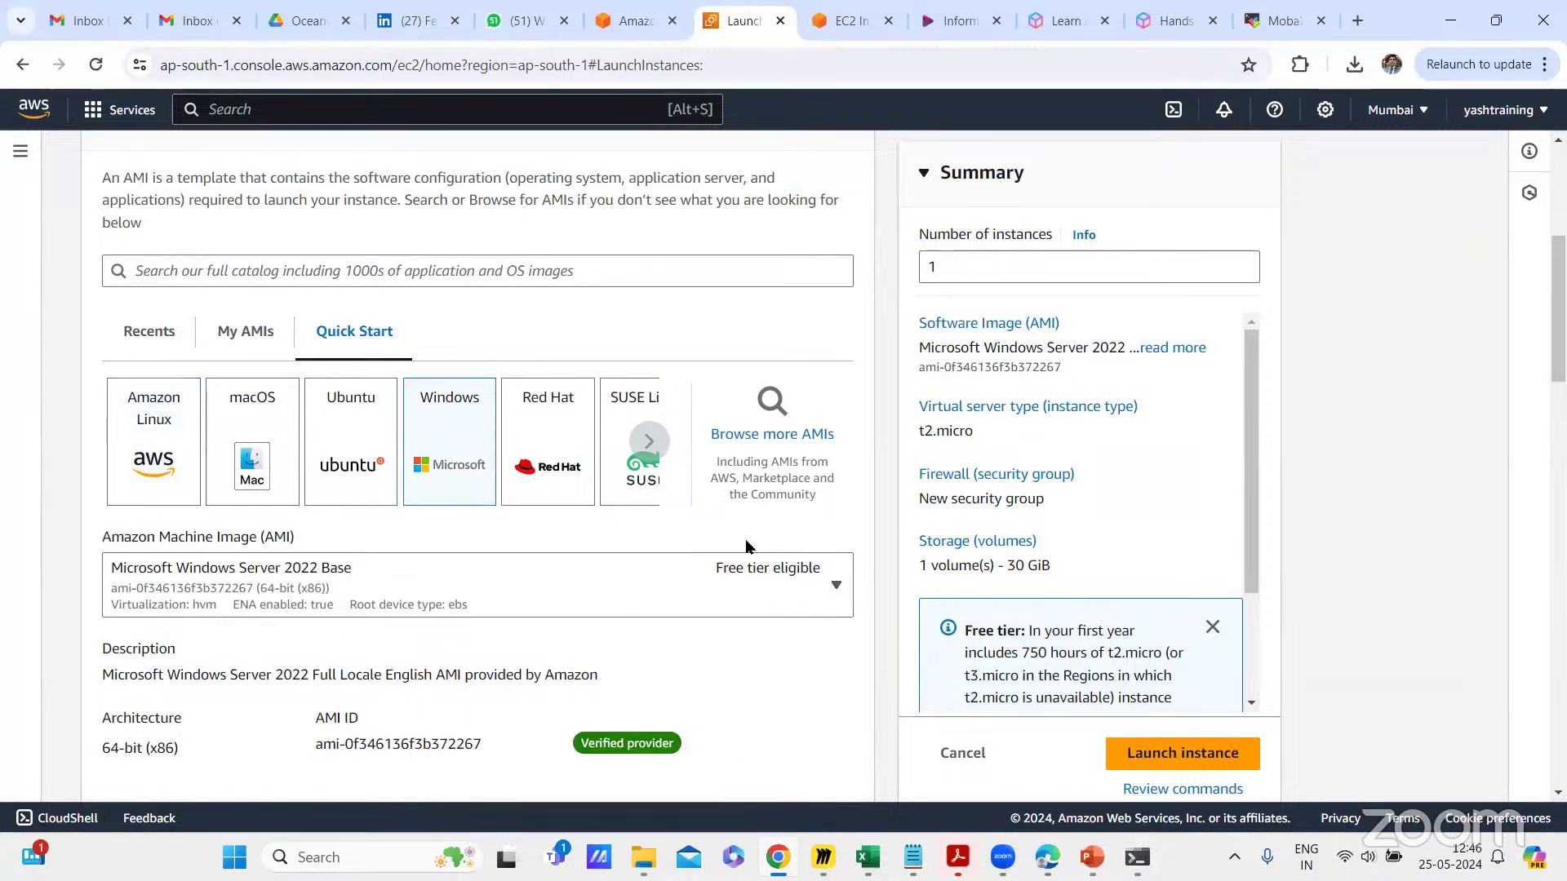
pyautogui.click(343, 445)
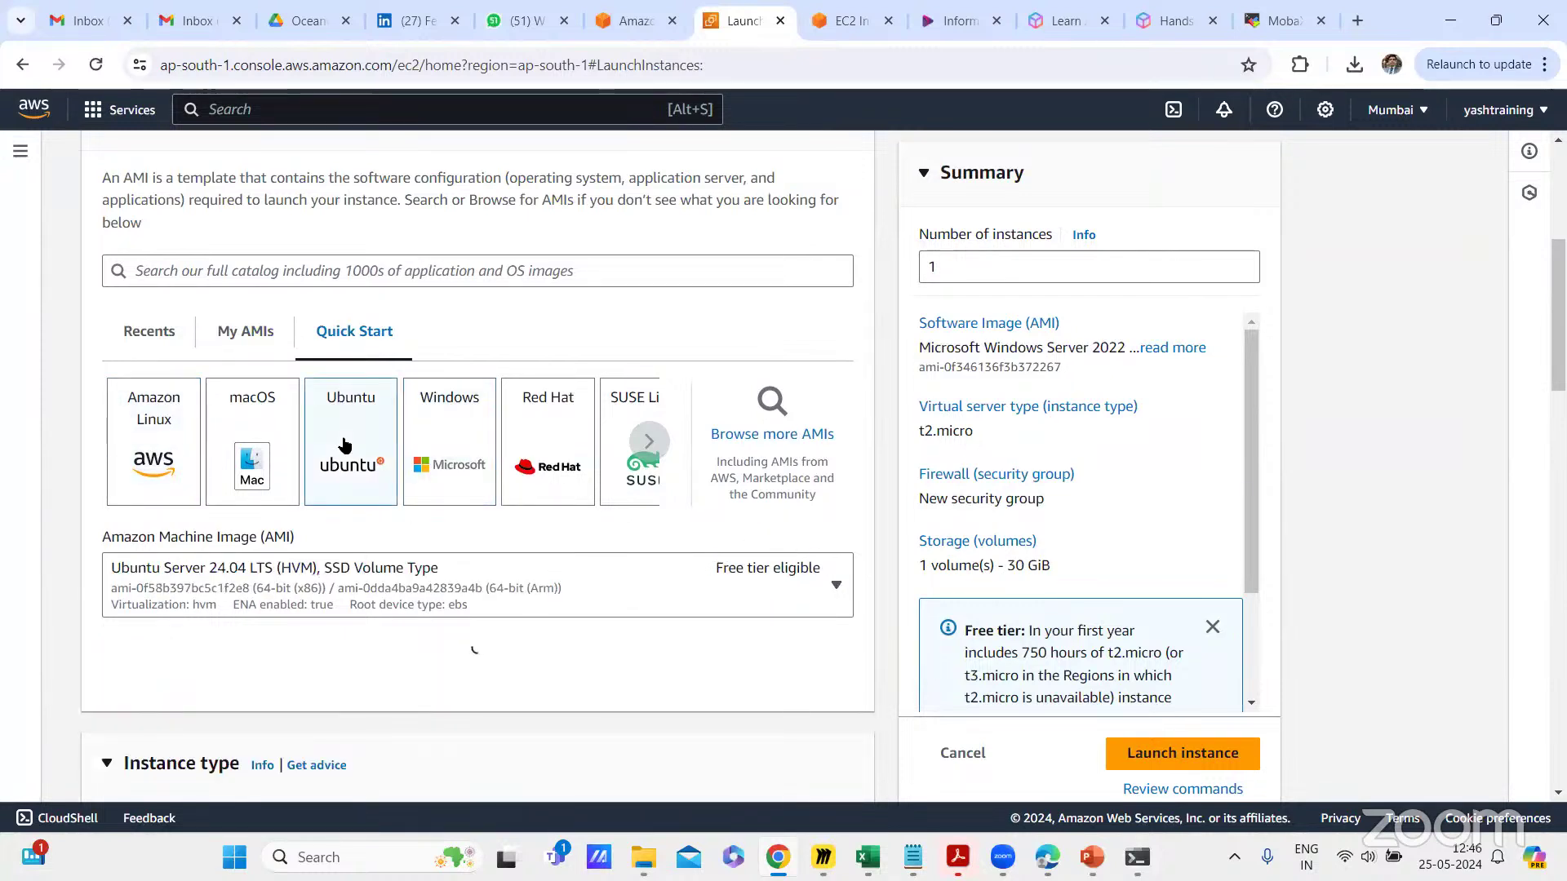
pyautogui.click(543, 443)
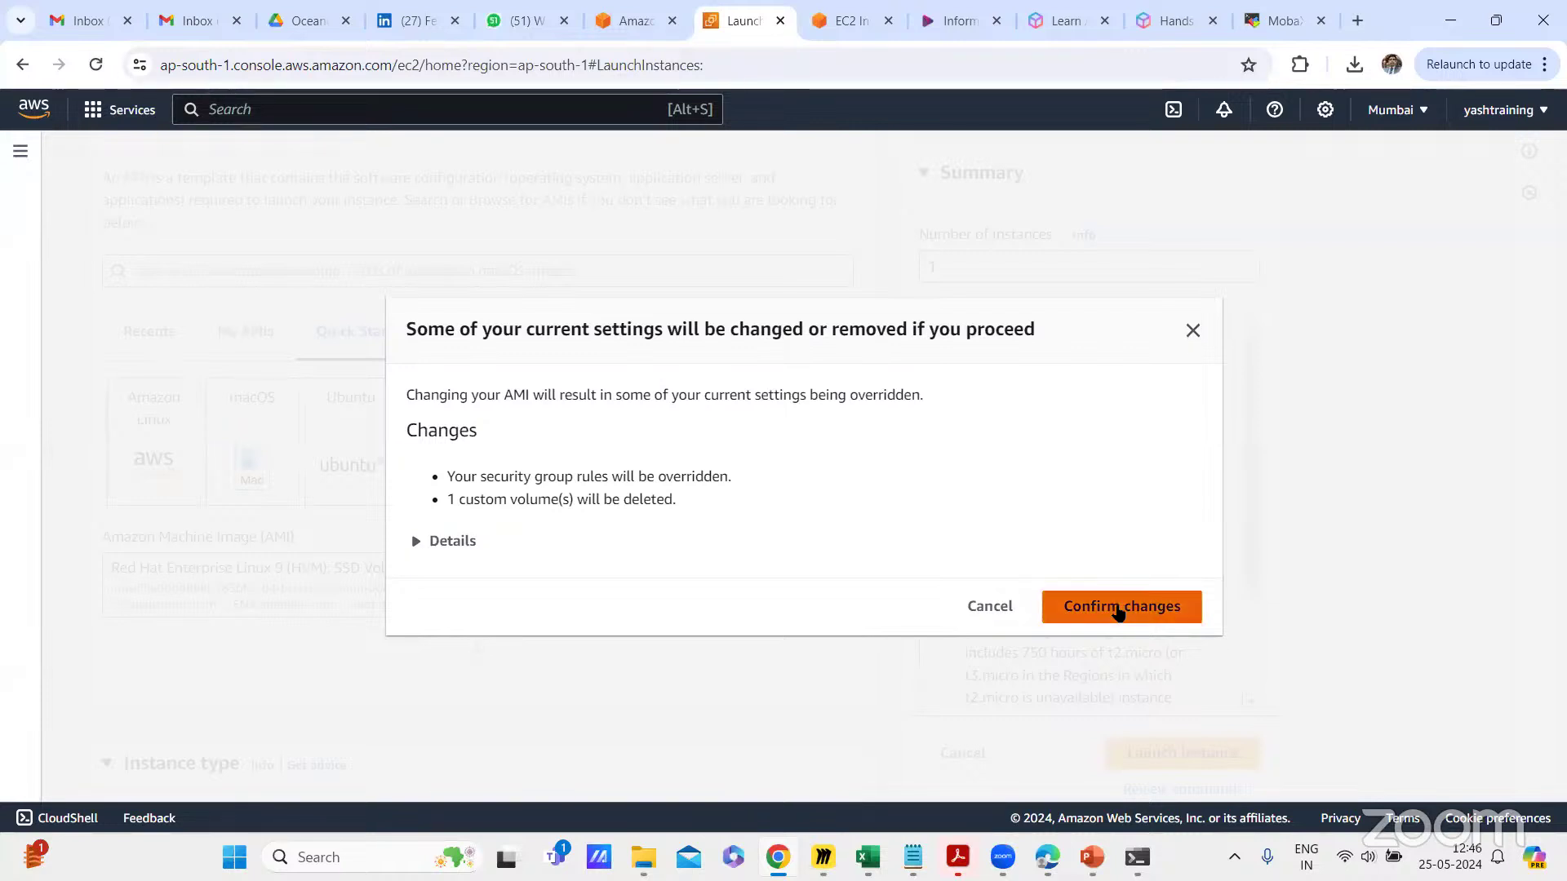
pyautogui.click(1118, 609)
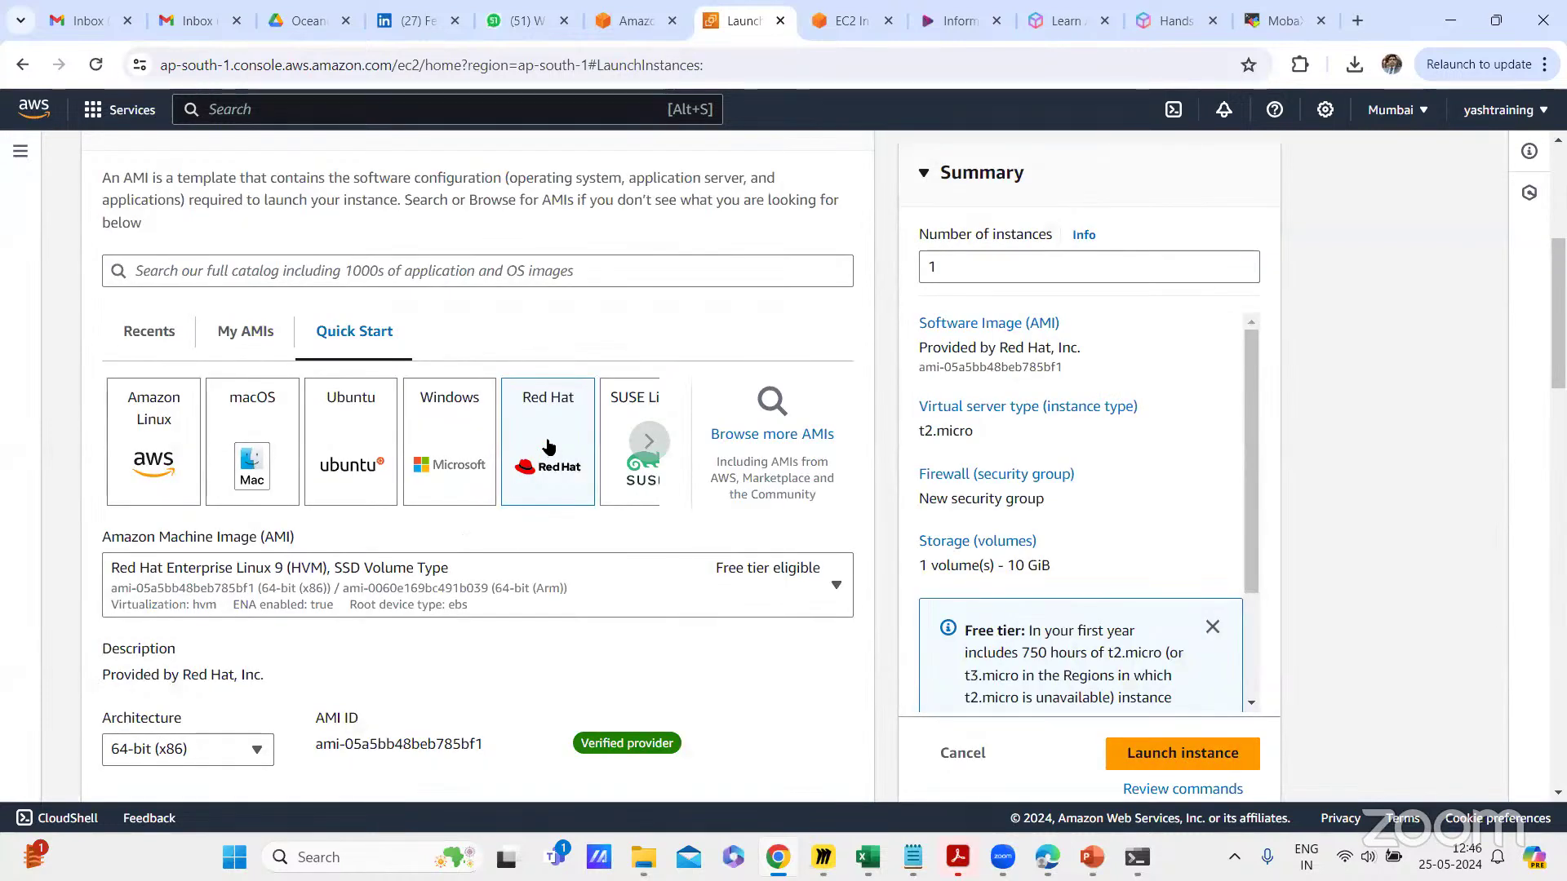
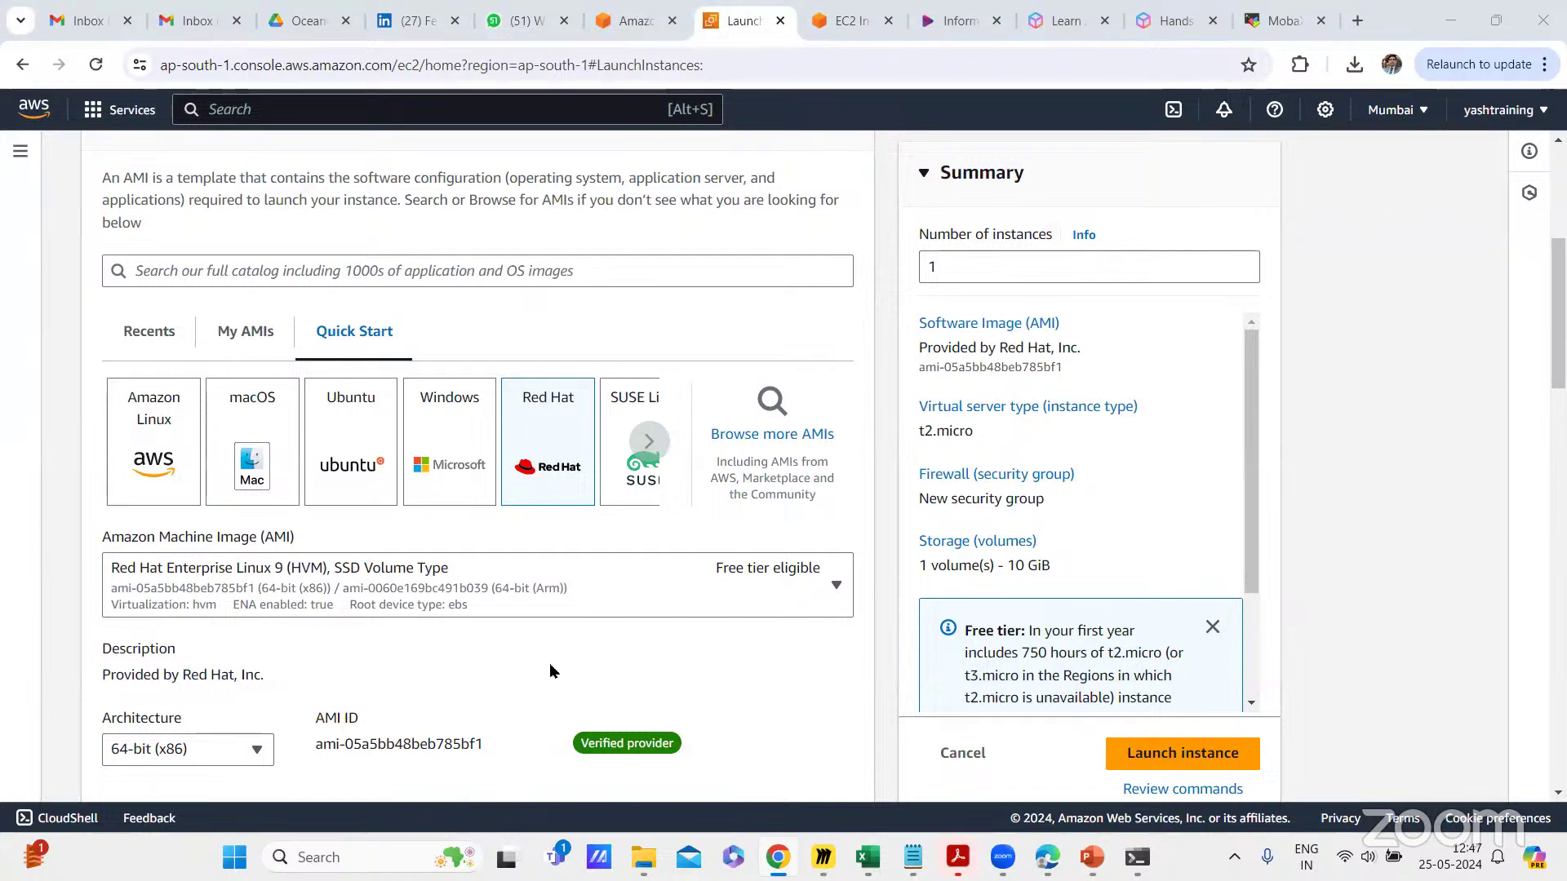
pyautogui.scroll(-6, 612, 597)
pyautogui.scroll(3, 612, 604)
pyautogui.scroll(8, 615, 616)
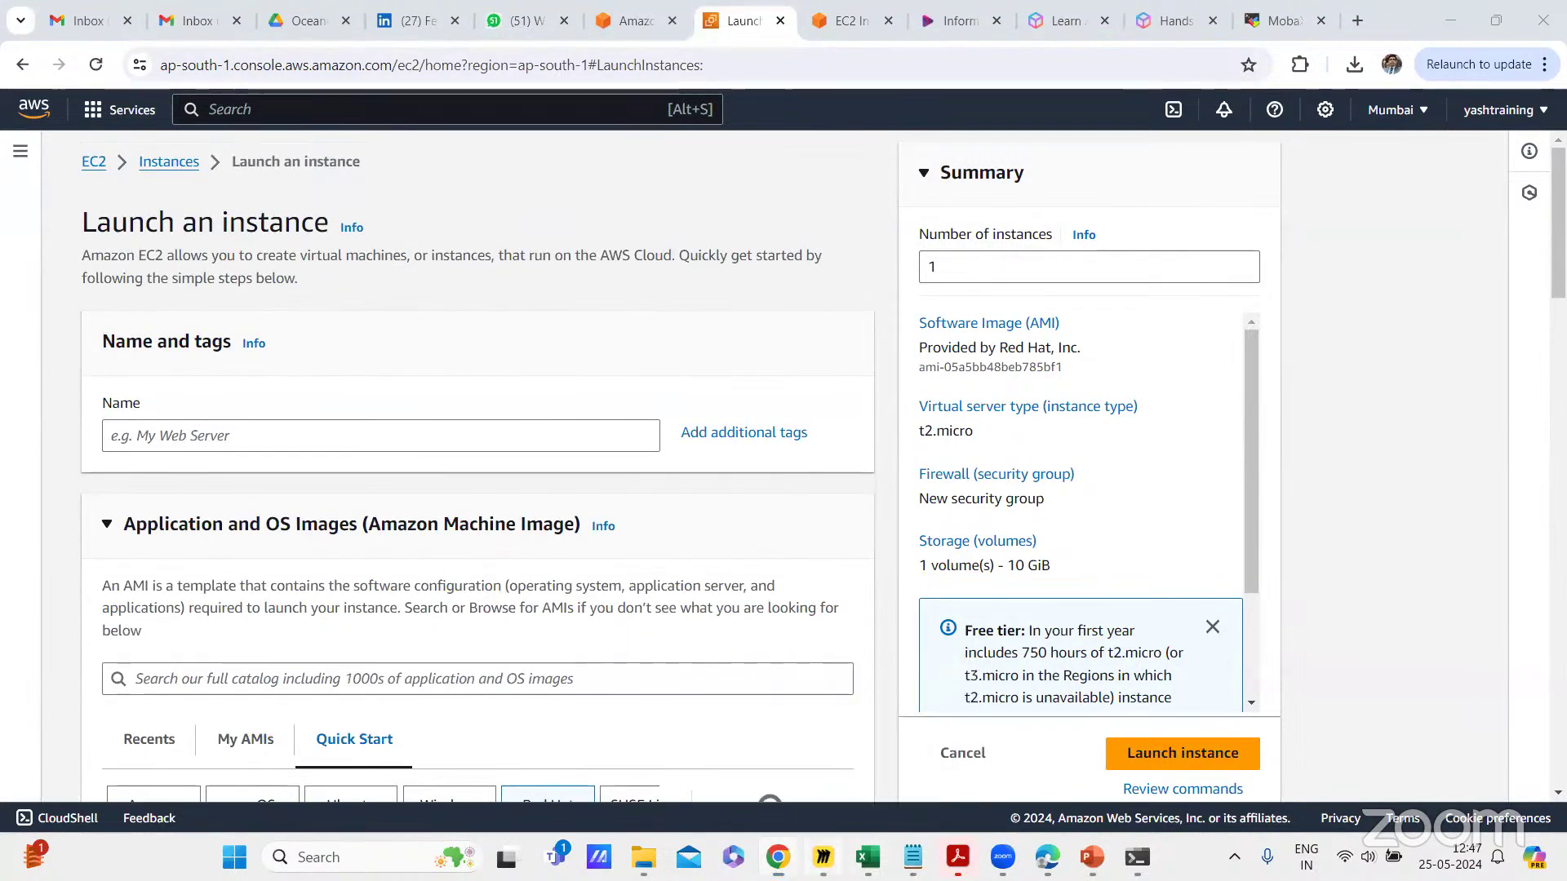
# Step: Switch to Miro and open the Oceaneering board
pyautogui.click(823, 857)
pyautogui.scroll(-6, 849, 377)
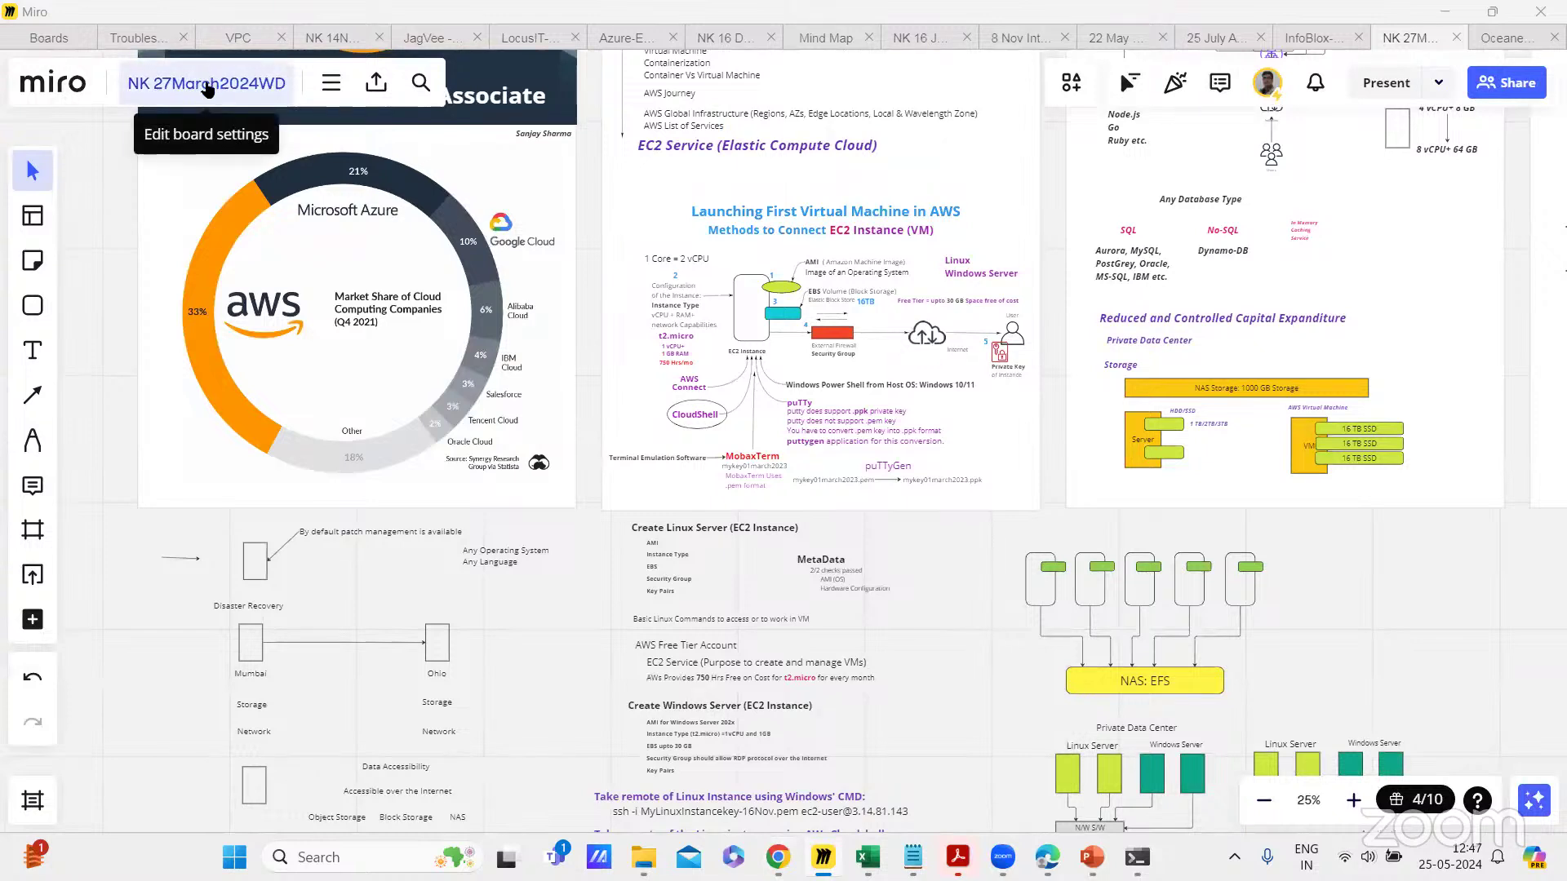
pyautogui.click(1502, 36)
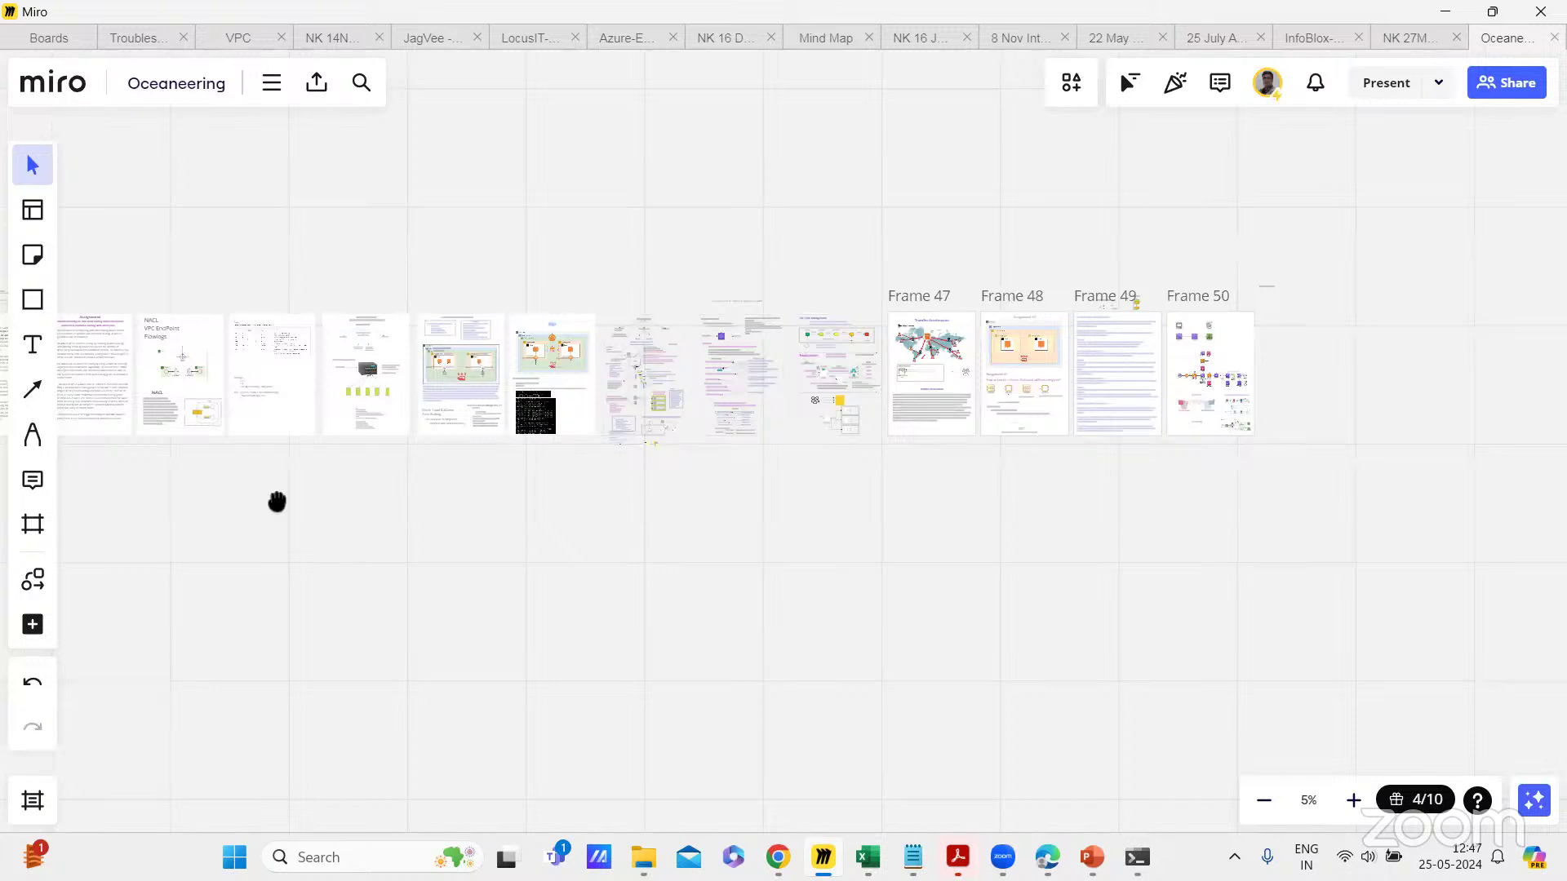
# Step: Copy all frames before Frame 15 on the Oceaneering board, together with the notes beneath them
pyautogui.moveTo(277, 502); pyautogui.dragTo(1254, 514)
pyautogui.moveTo(149, 521); pyautogui.dragTo(1262, 528)
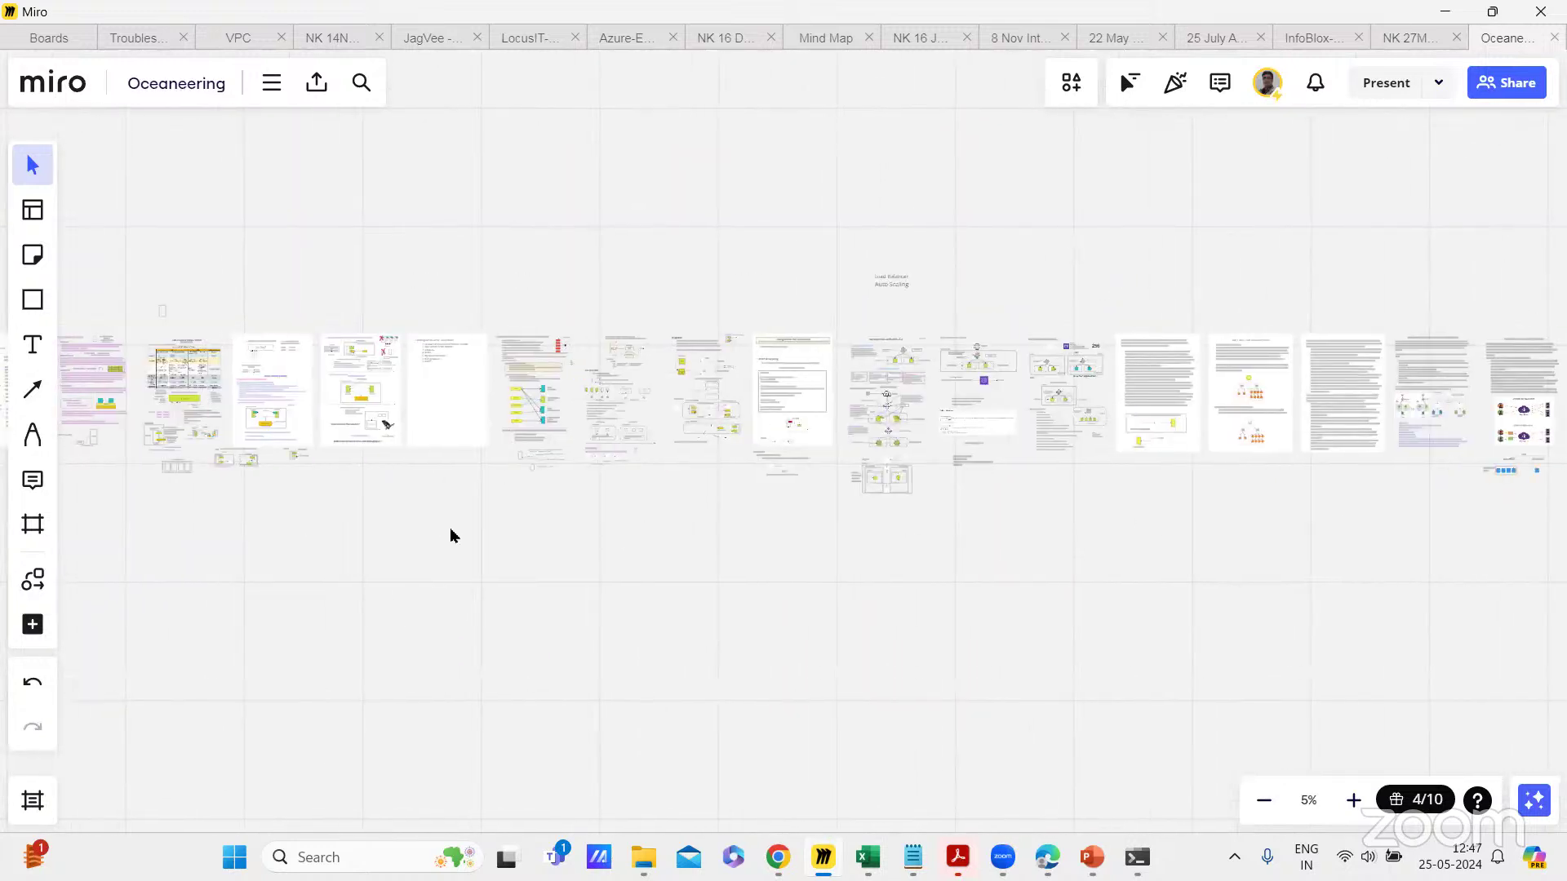
pyautogui.moveTo(231, 536); pyautogui.dragTo(1203, 518)
pyautogui.moveTo(357, 535); pyautogui.dragTo(481, 547)
pyautogui.moveTo(606, 546); pyautogui.dragTo(920, 542)
pyautogui.moveTo(191, 571); pyautogui.dragTo(666, 570)
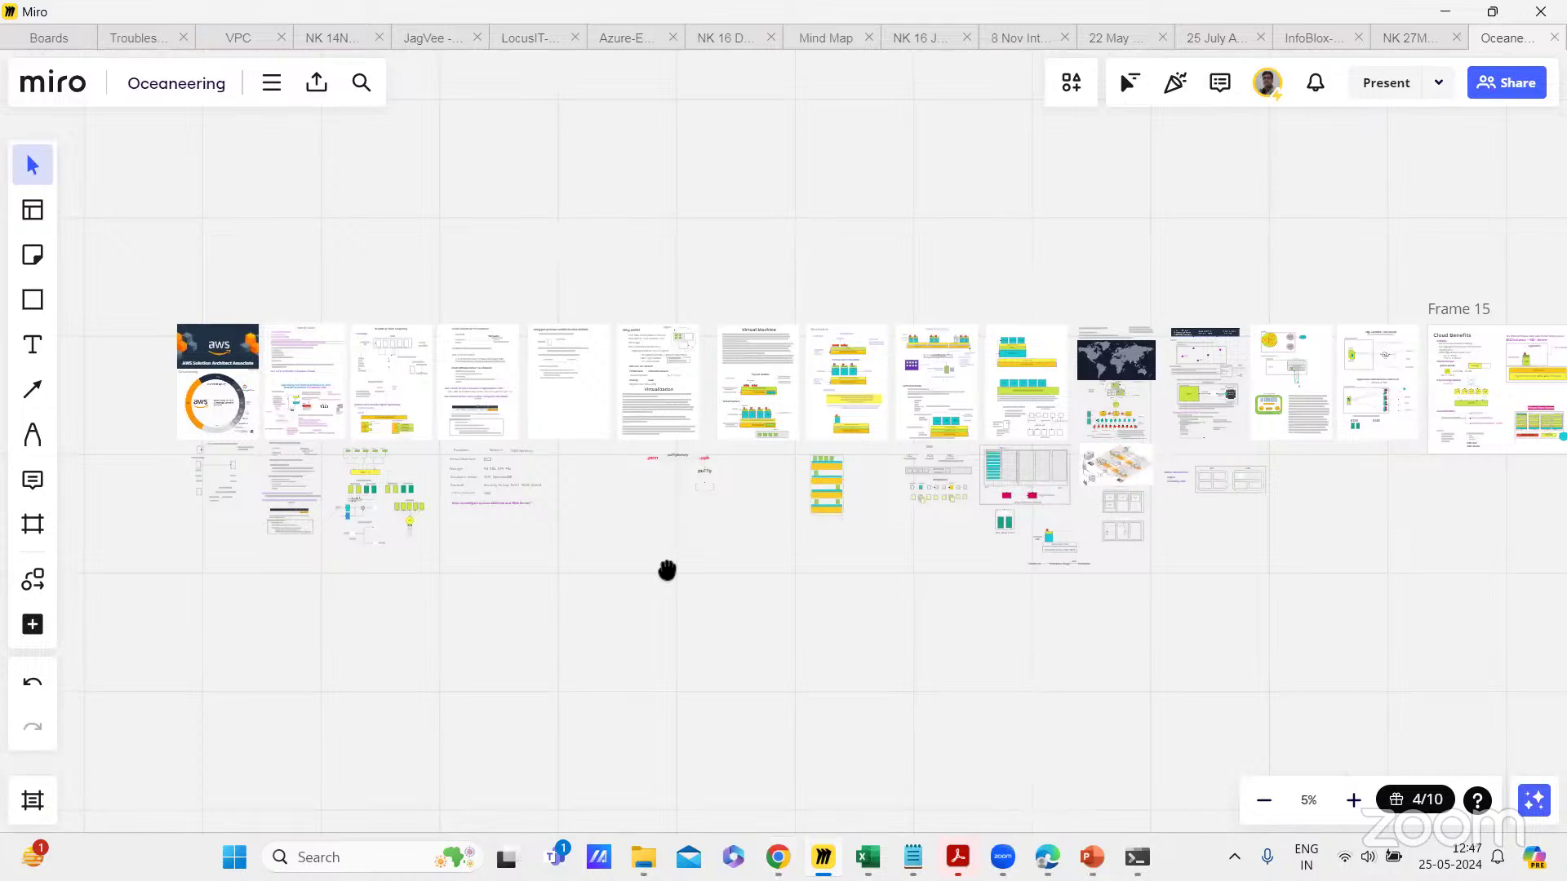
pyautogui.moveTo(151, 286); pyautogui.dragTo(310, 432)
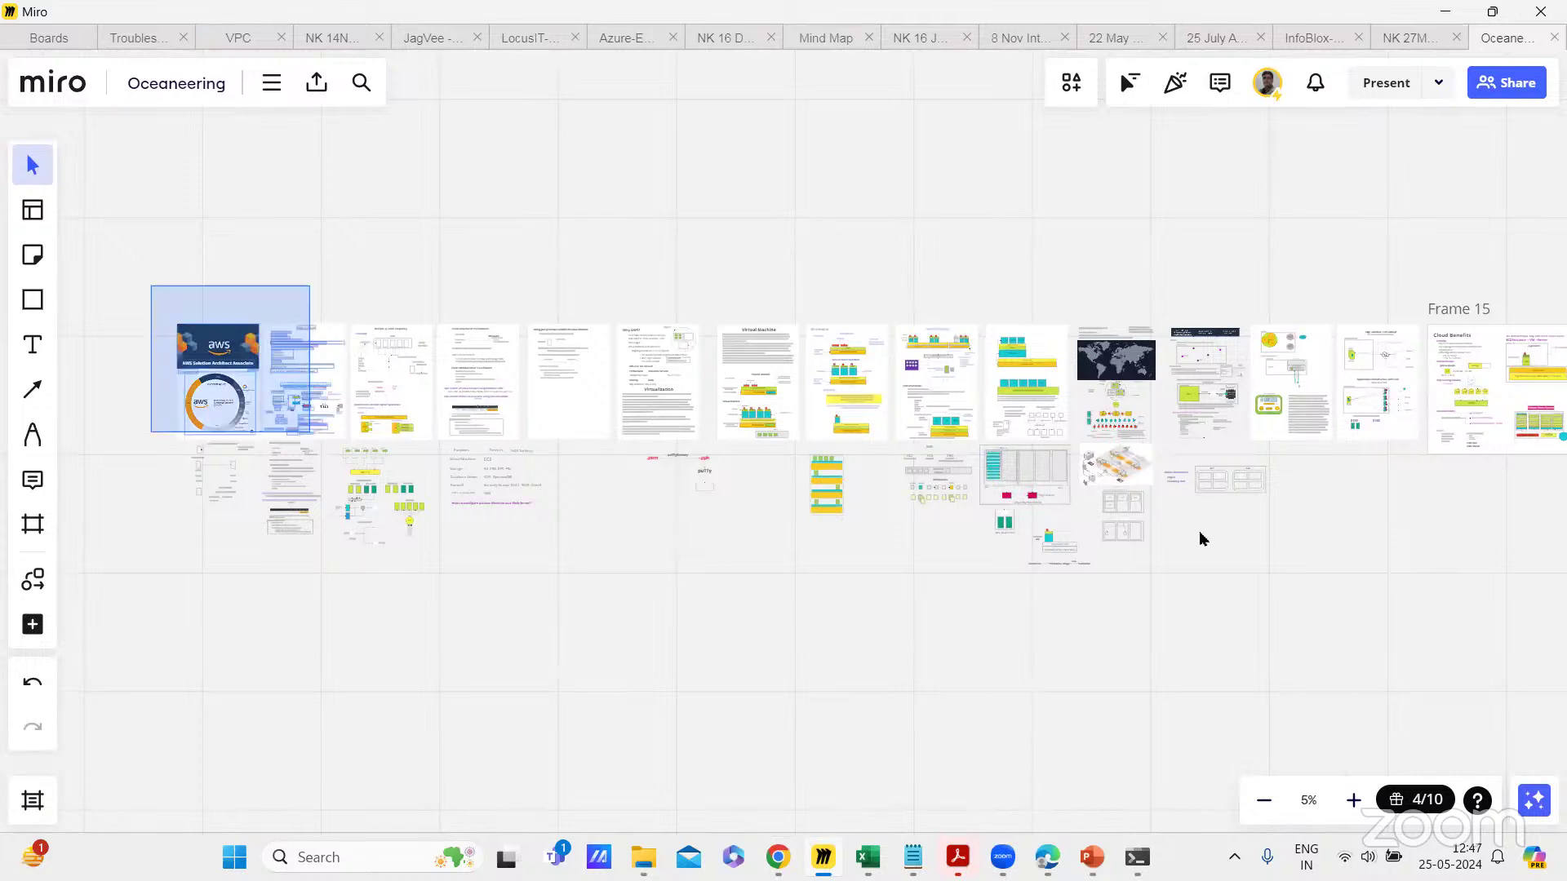
pyautogui.moveTo(1202, 539); pyautogui.dragTo(1424, 556)
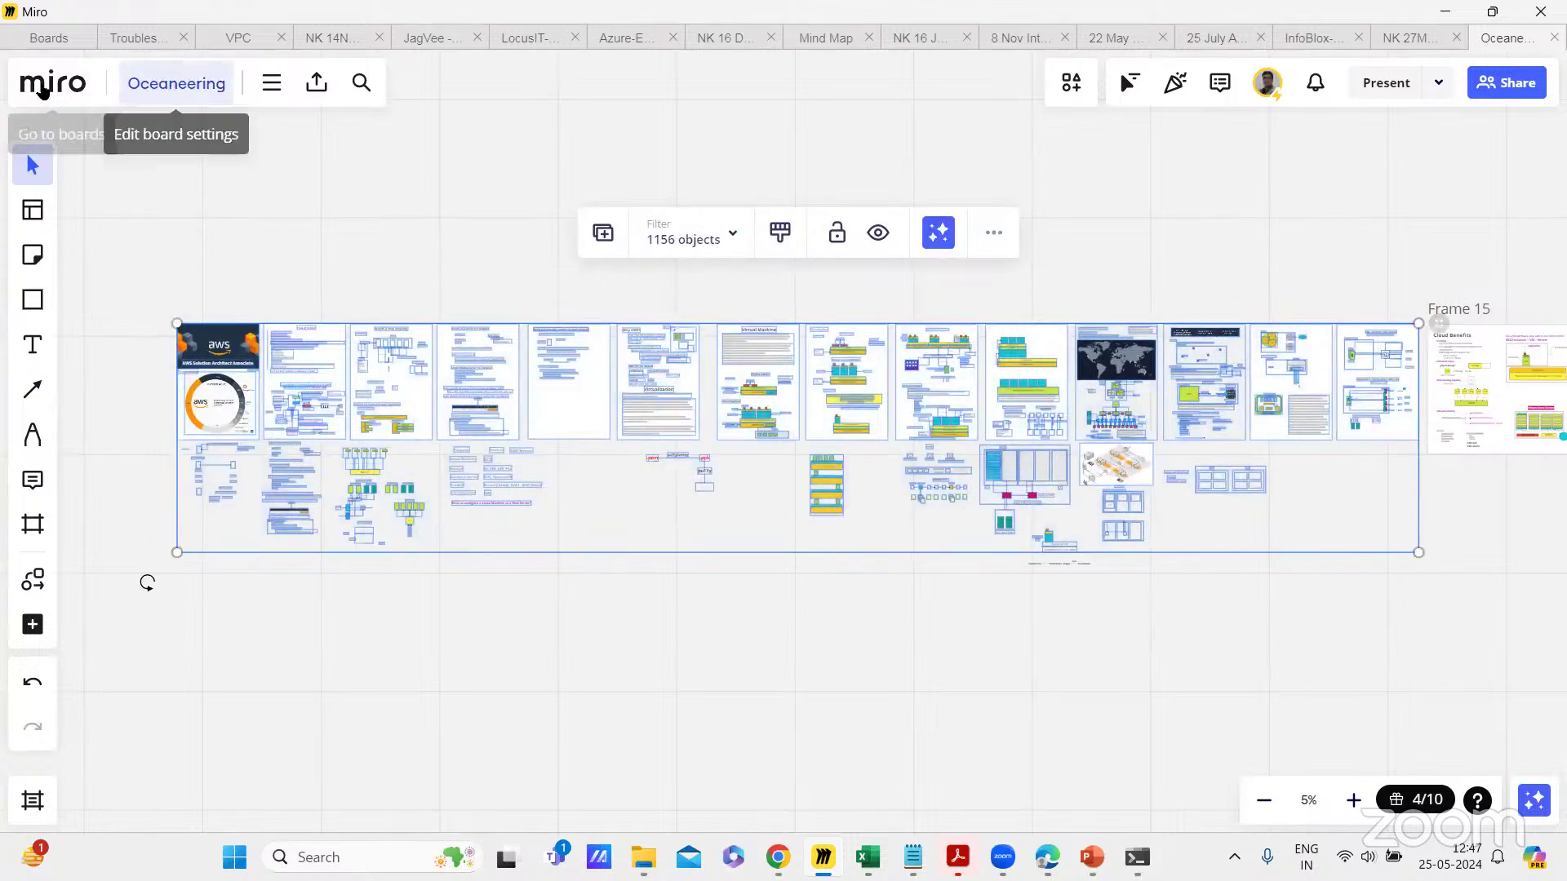
# Step: Create a new blank board and dismiss the template chooser
pyautogui.click(42, 90)
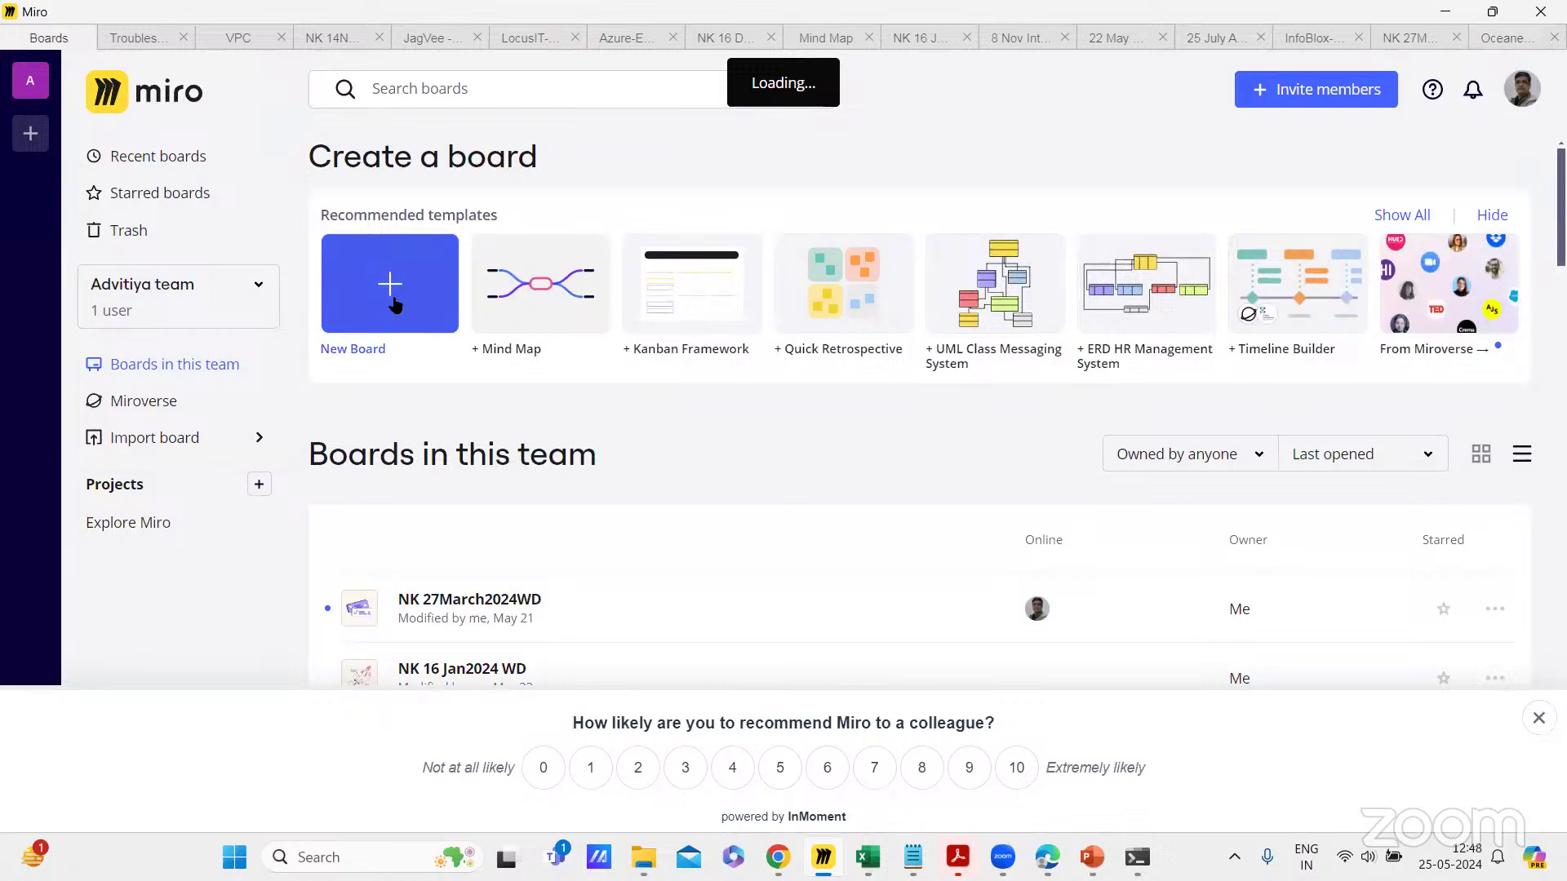
pyautogui.click(393, 298)
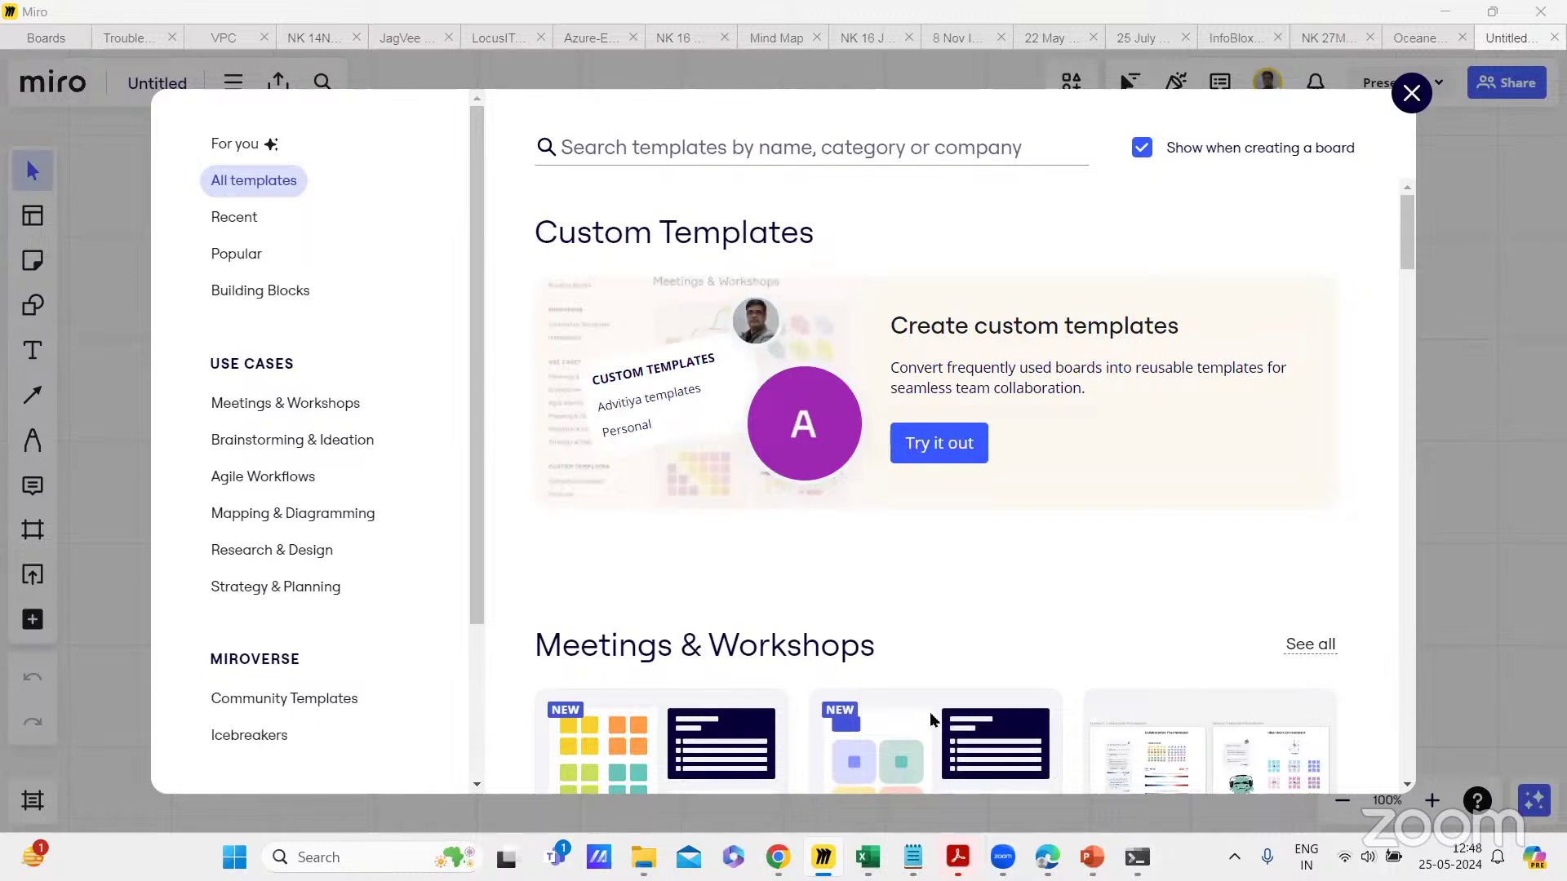
pyautogui.click(1411, 92)
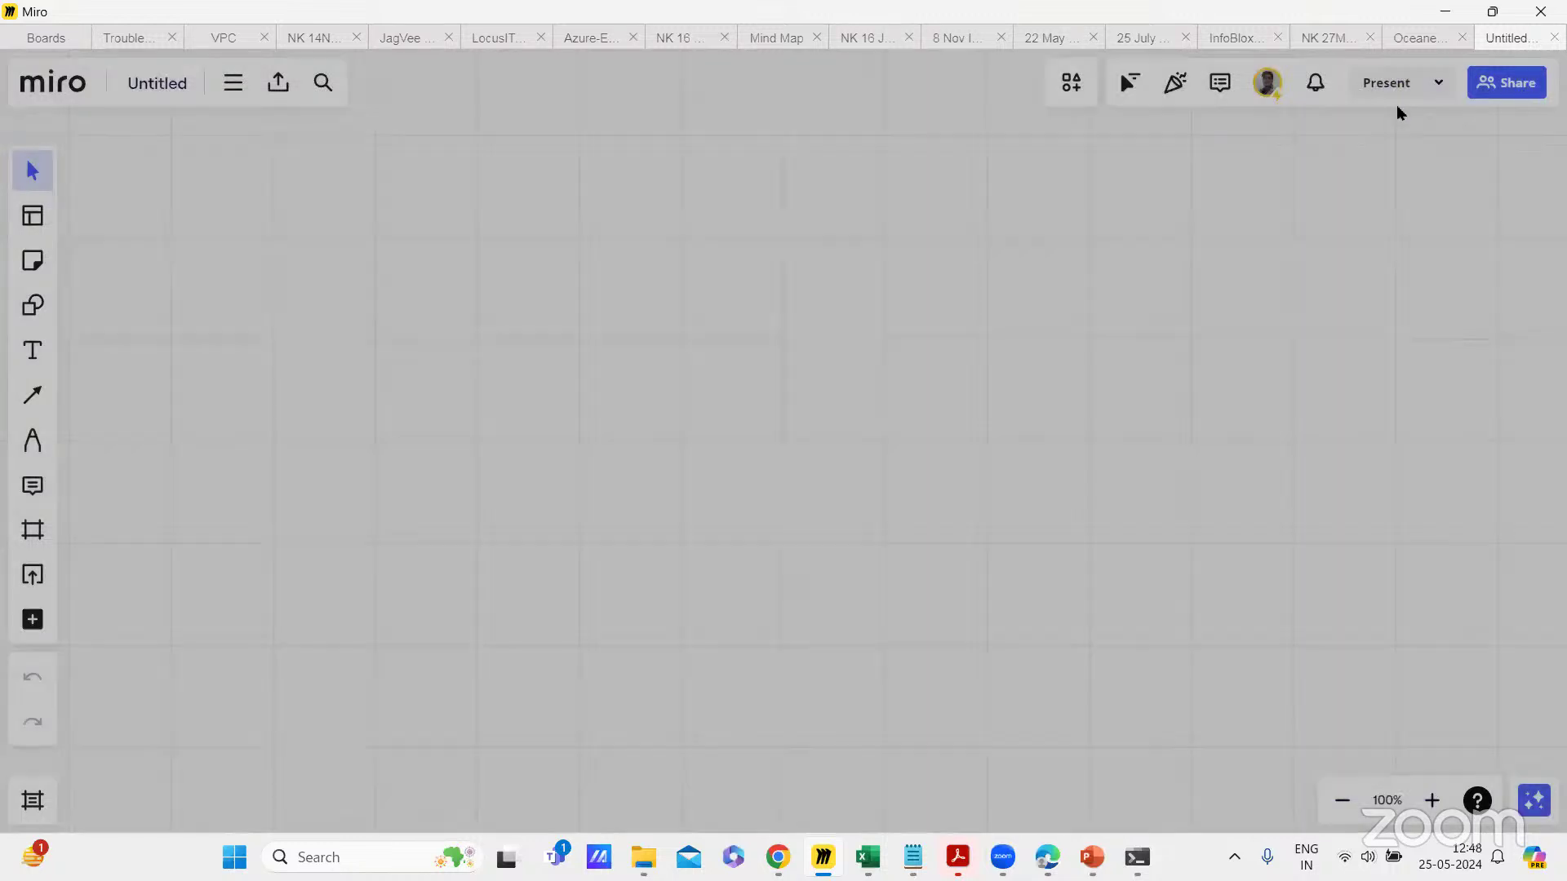
# Step: Paste the copied Oceaneering frames and notes into the new board and select all of its objects
pyautogui.scroll(-4, 714, 377)
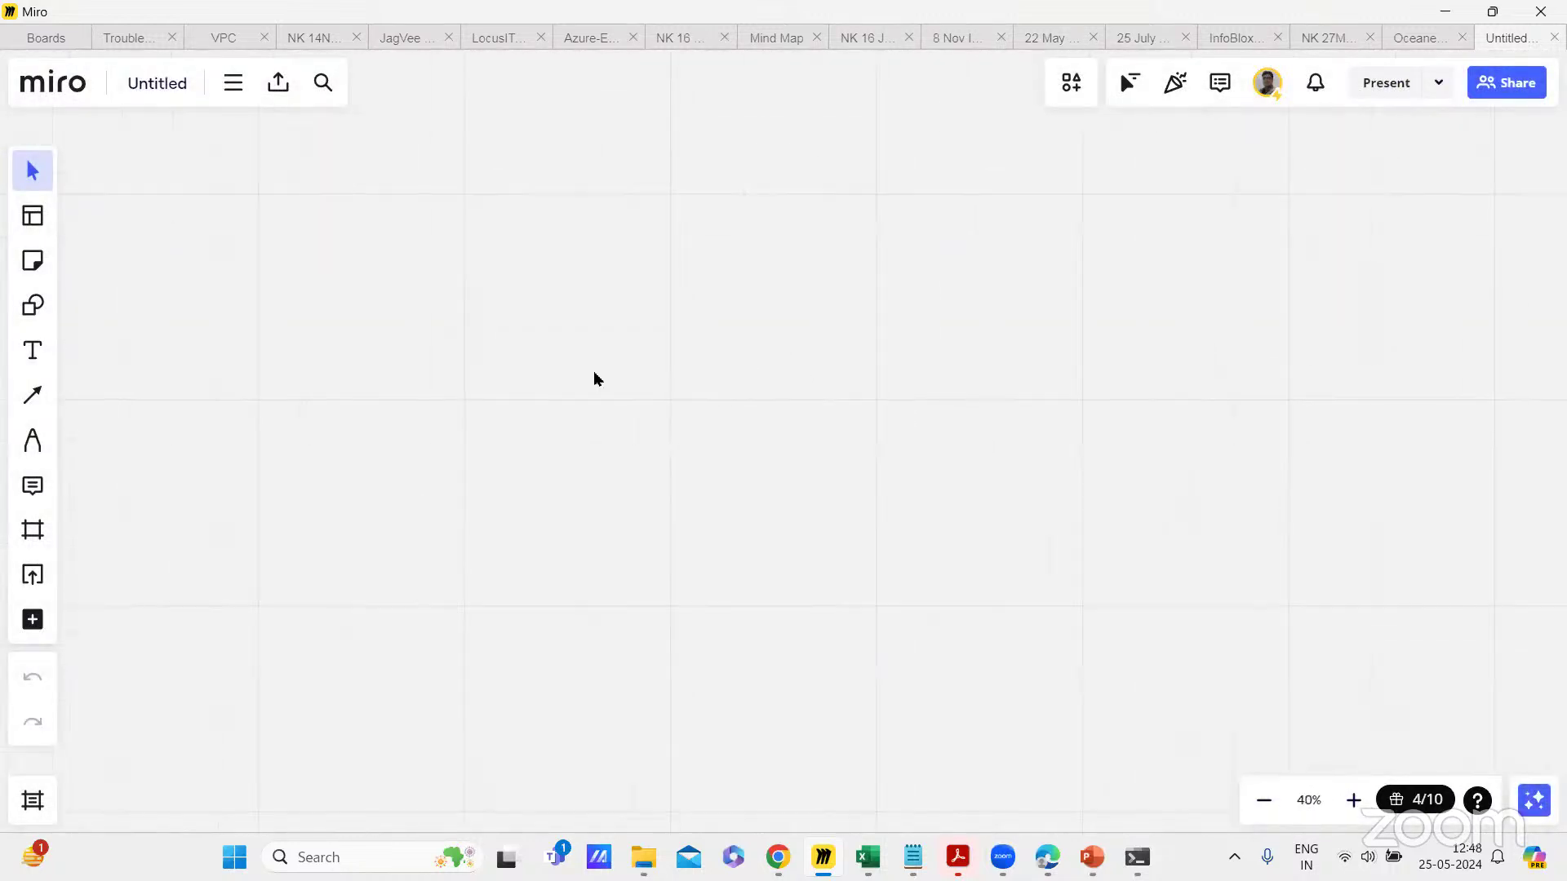
pyautogui.rightClick(570, 364)
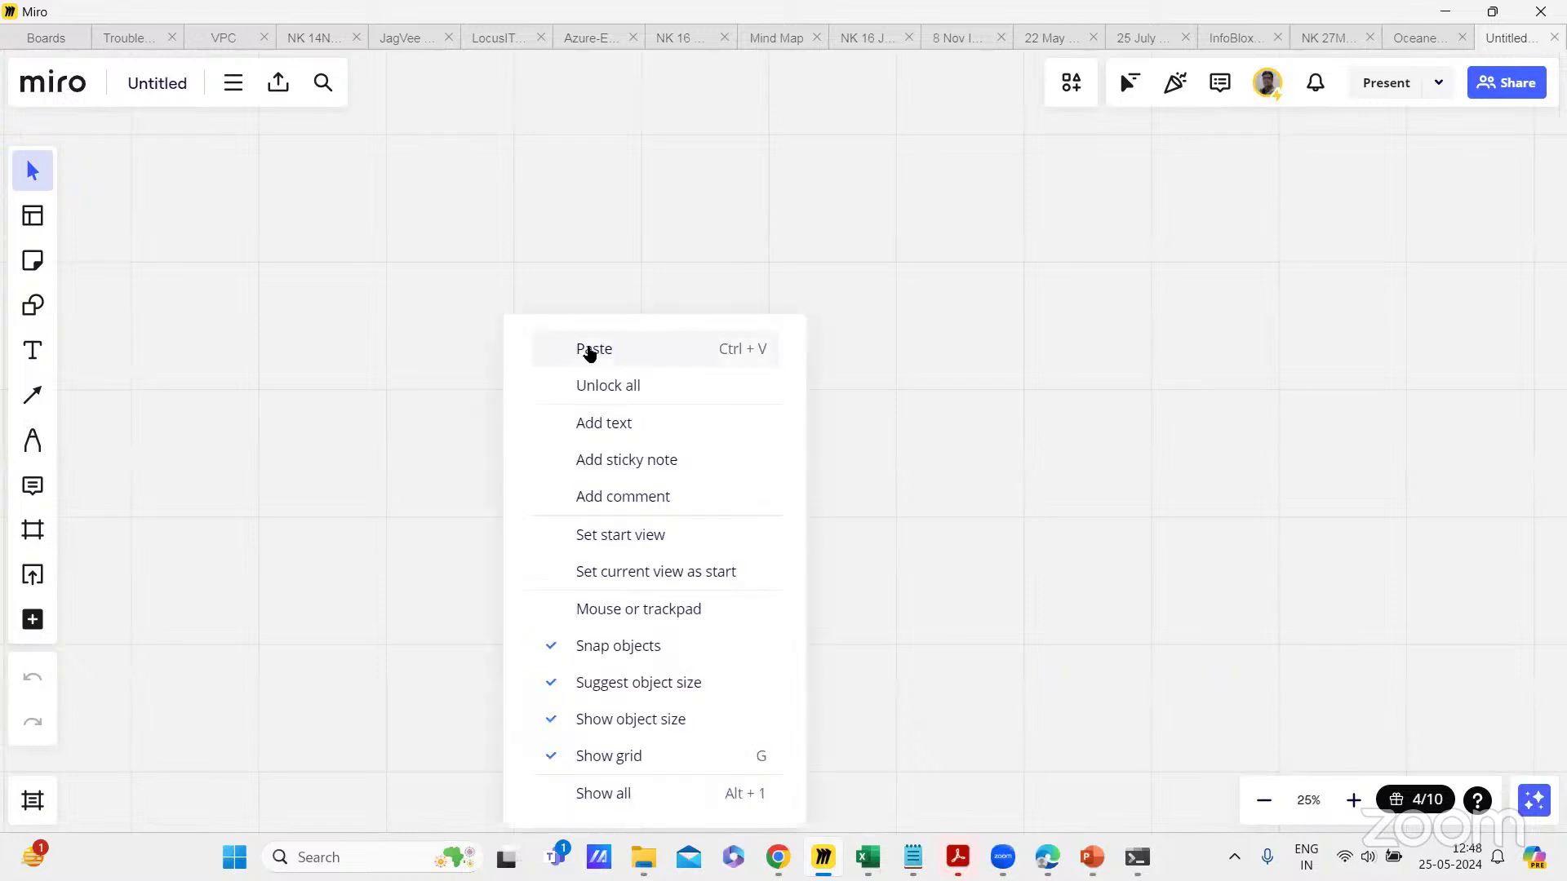
pyautogui.click(587, 353)
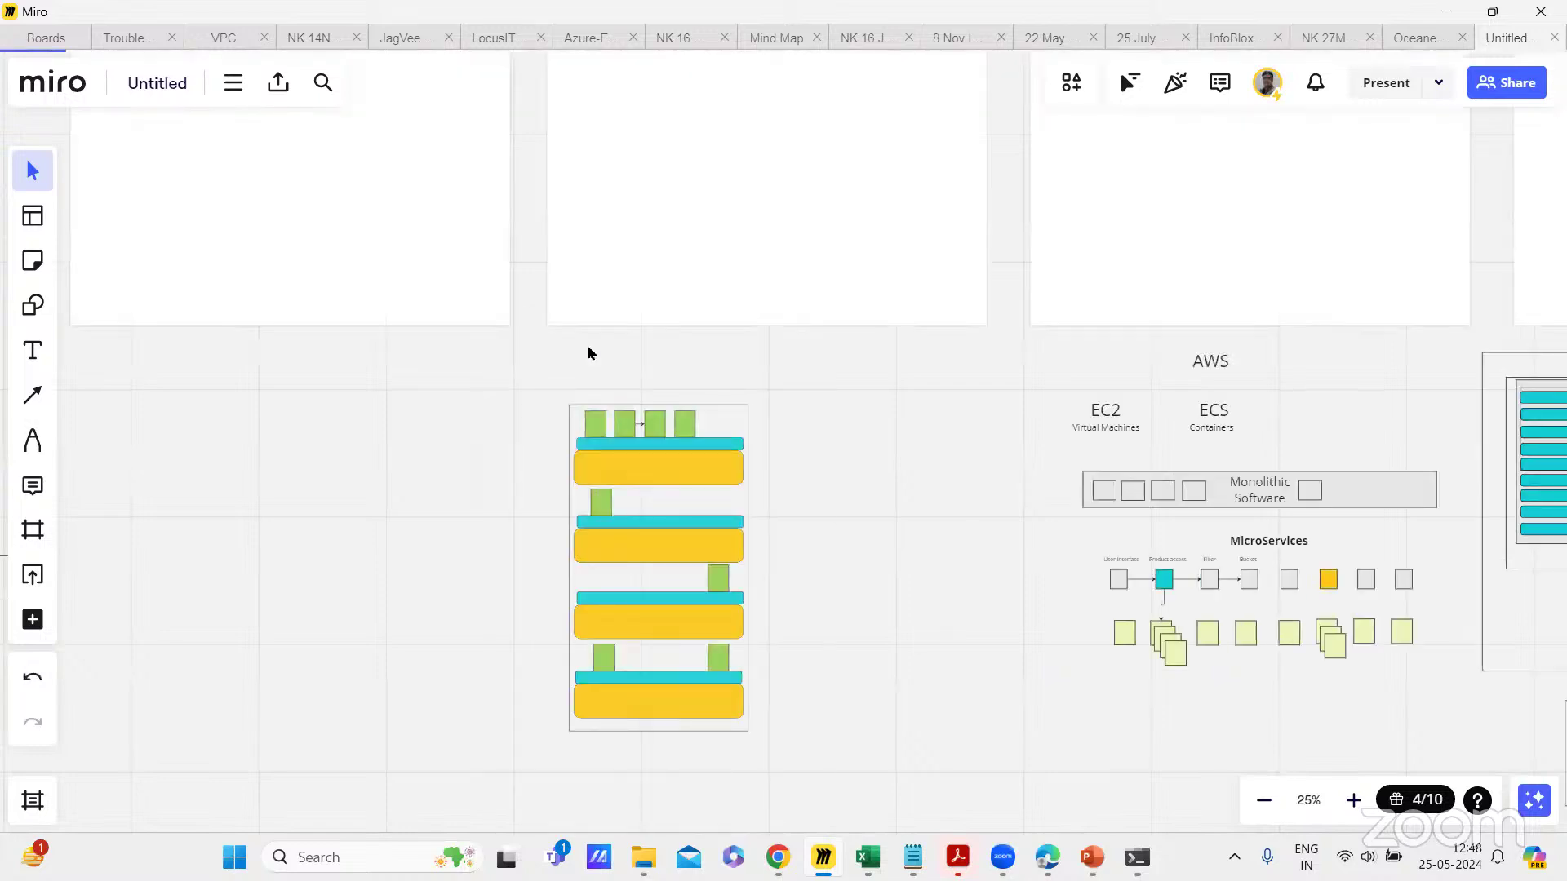
pyautogui.scroll(-4, 488, 421)
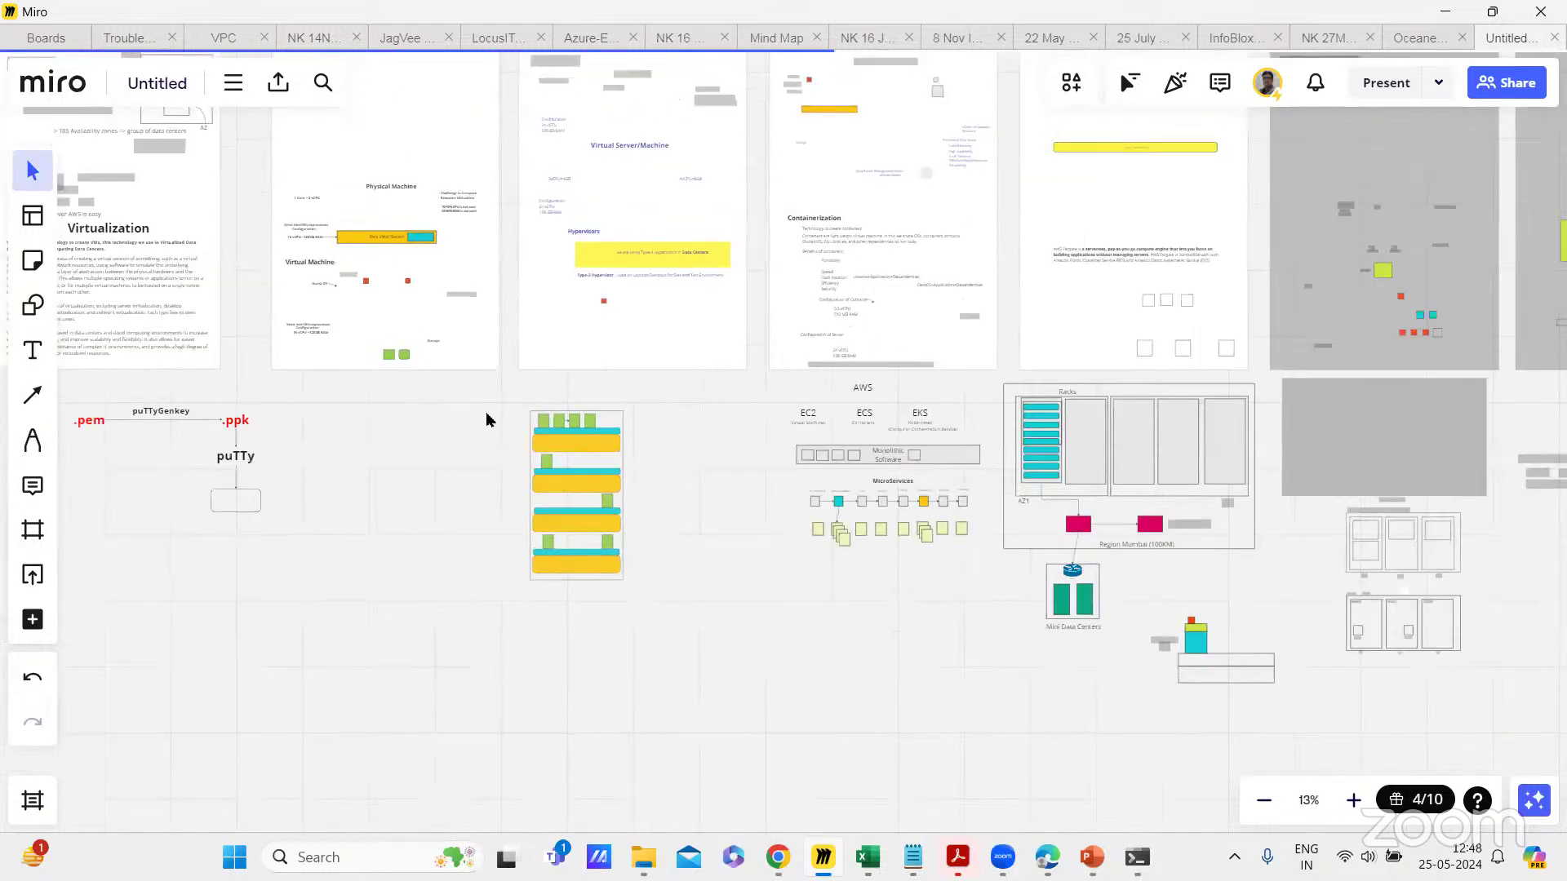
pyautogui.scroll(-2, 435, 426)
pyautogui.moveTo(560, 591); pyautogui.dragTo(1086, 547)
pyautogui.hotkey('ctrl', 'a')
pyautogui.hotkey('shift', '1')
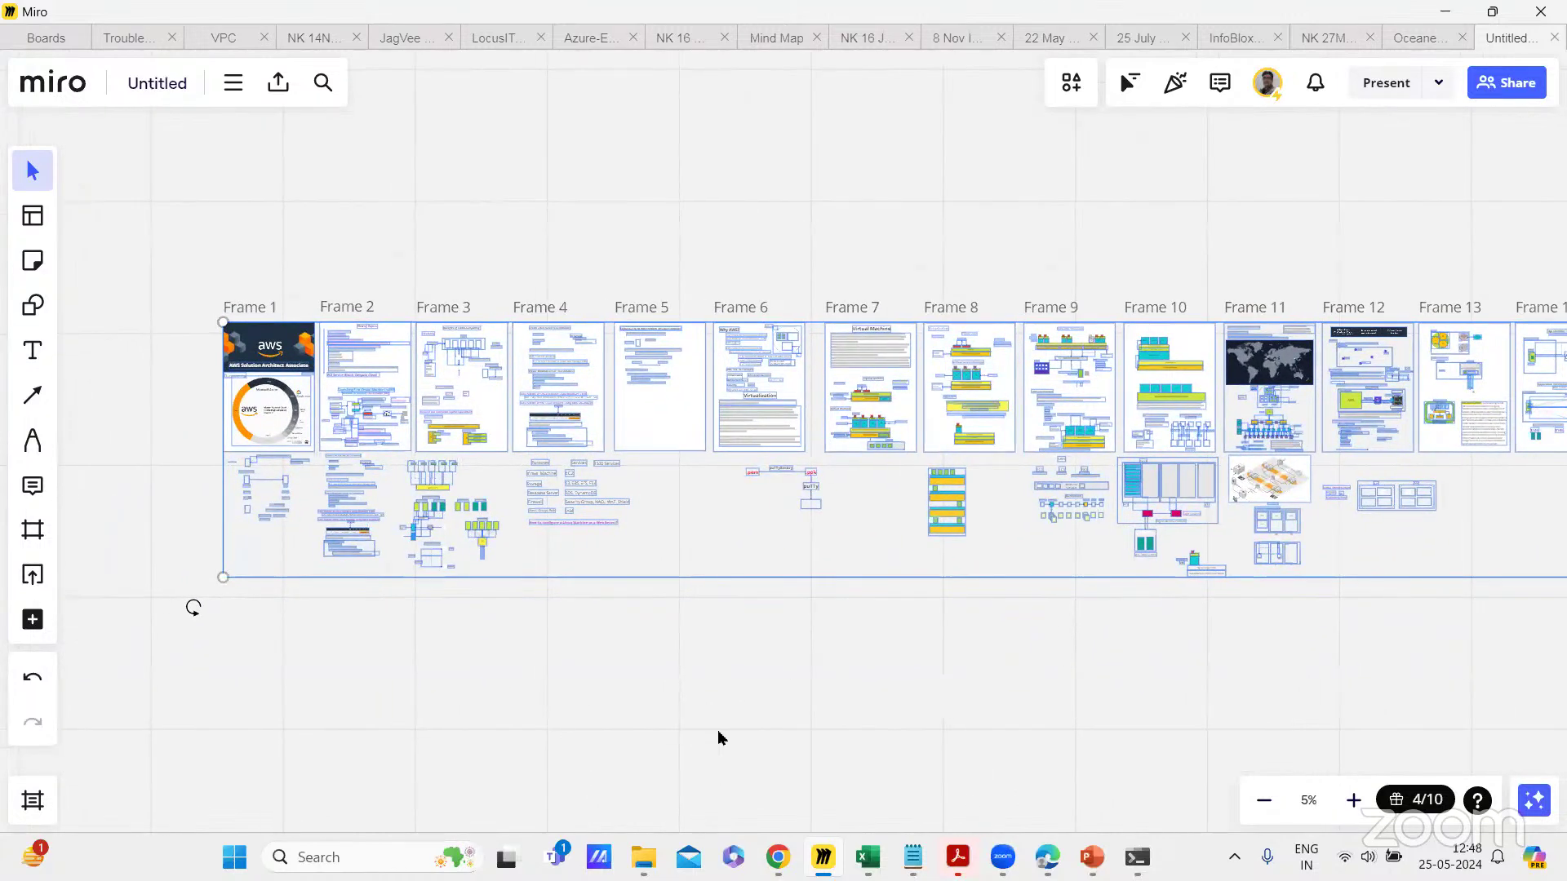
# Step: Switch to Google Drive in Chrome and leave the Oceaneering folder for the Drive home page
pyautogui.click(779, 859)
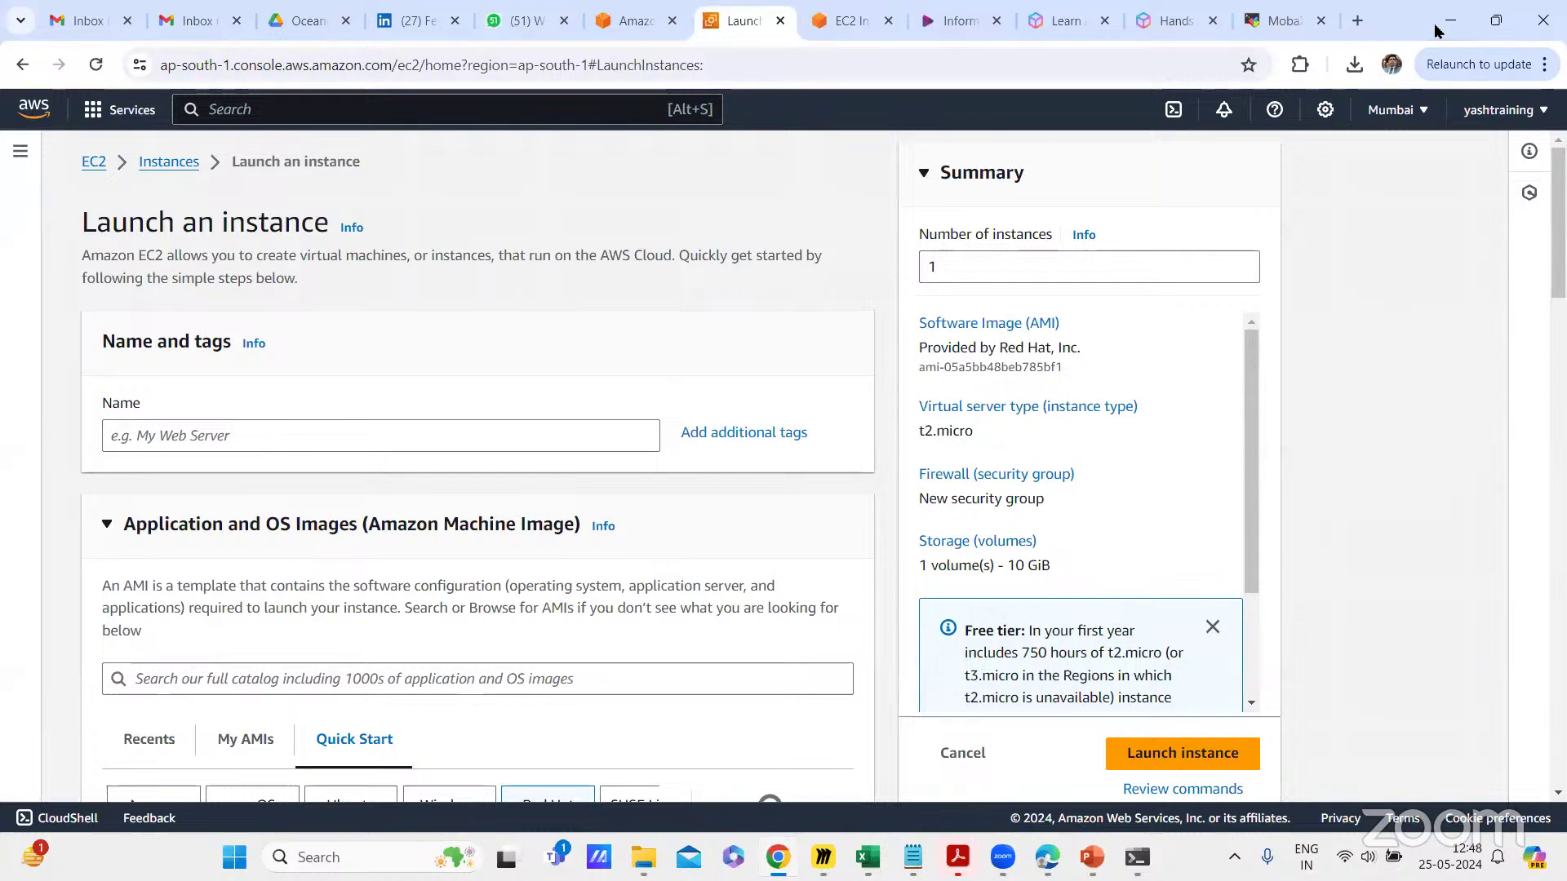
pyautogui.click(304, 21)
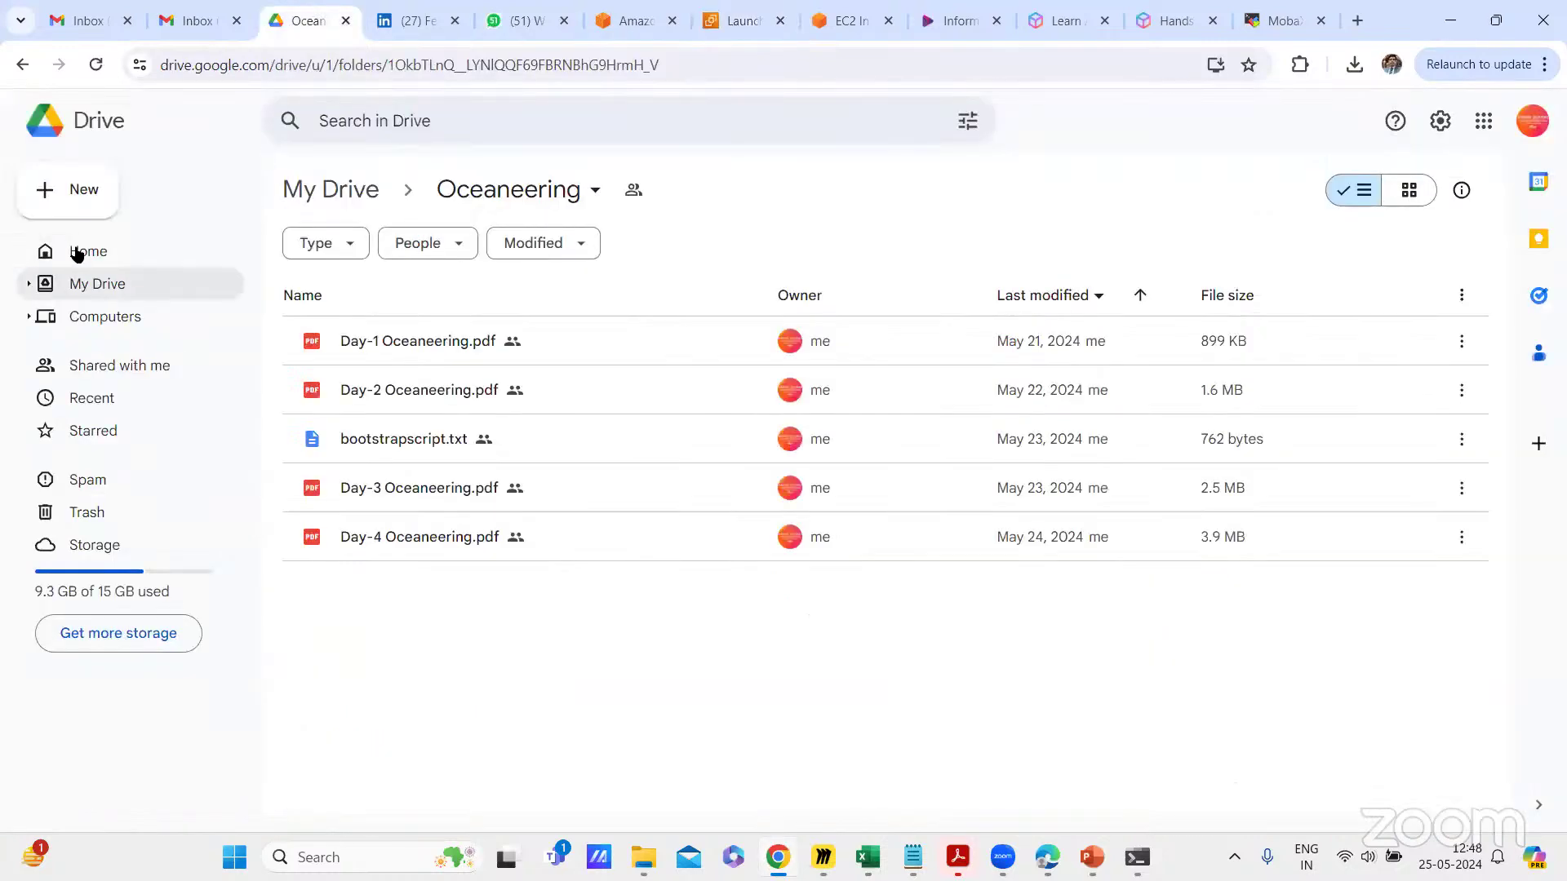
pyautogui.click(75, 192)
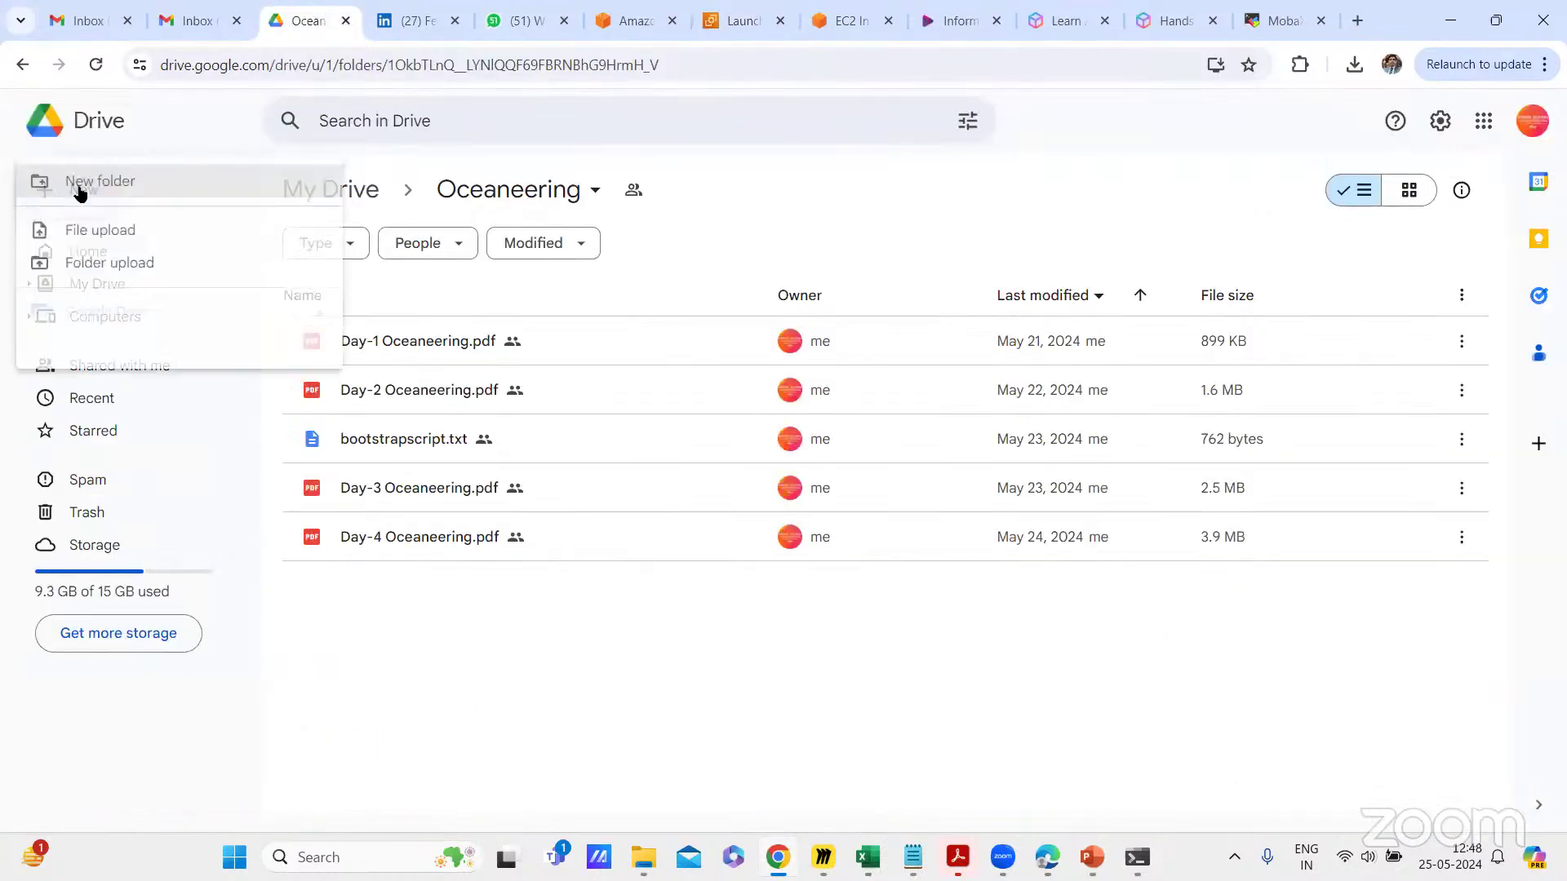
pyautogui.click(338, 620)
pyautogui.click(81, 250)
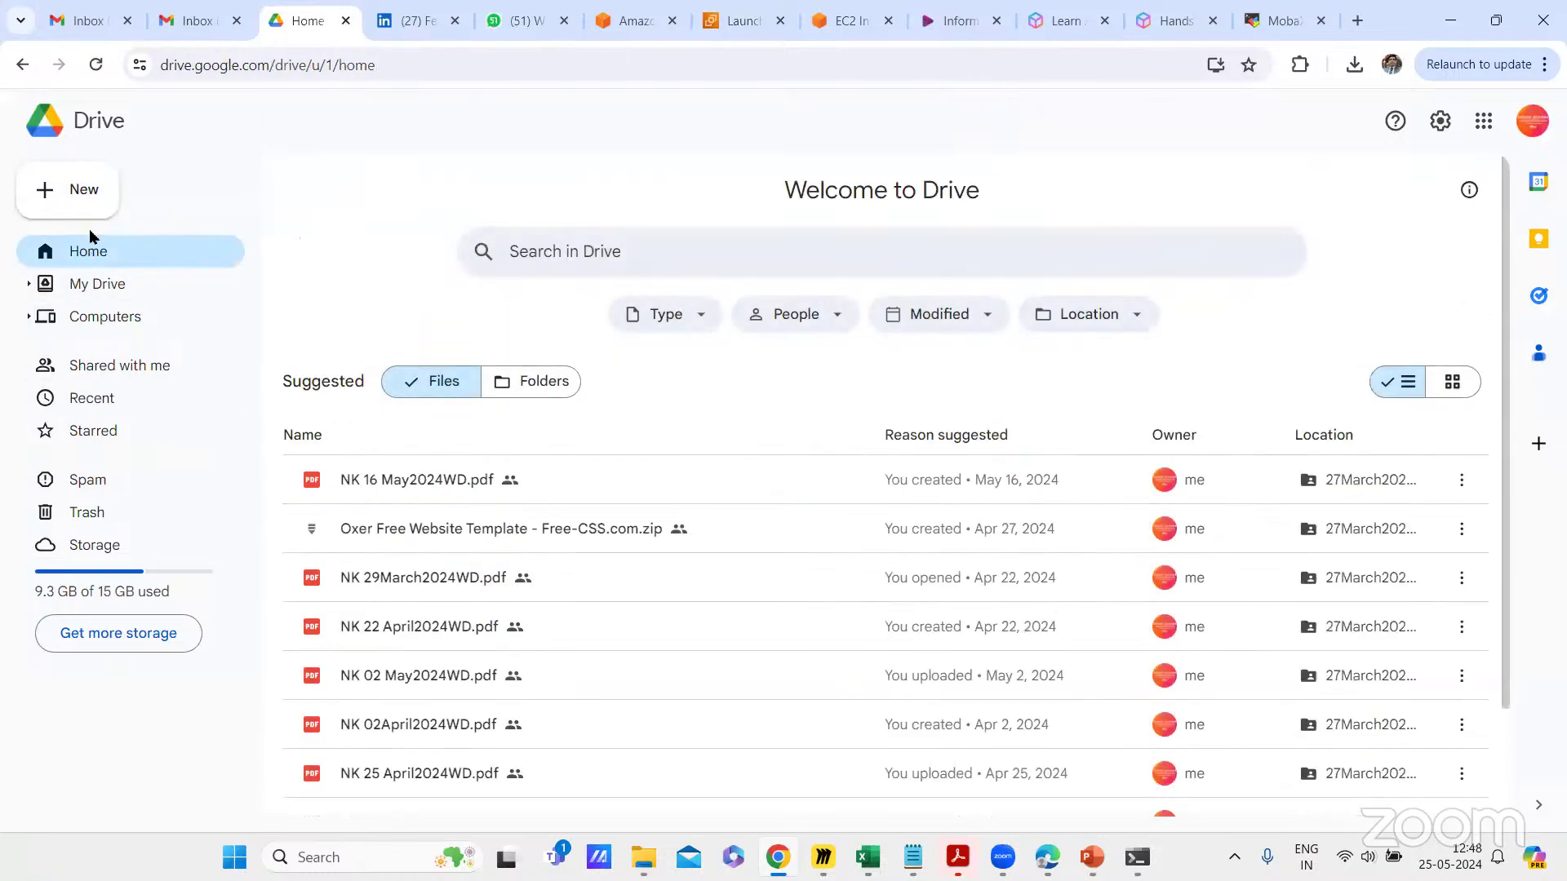
# Step: Create a Drive folder named "NK WeekEnd 25 May 2024 BB" and open it
pyautogui.click(76, 195)
pyautogui.click(85, 187)
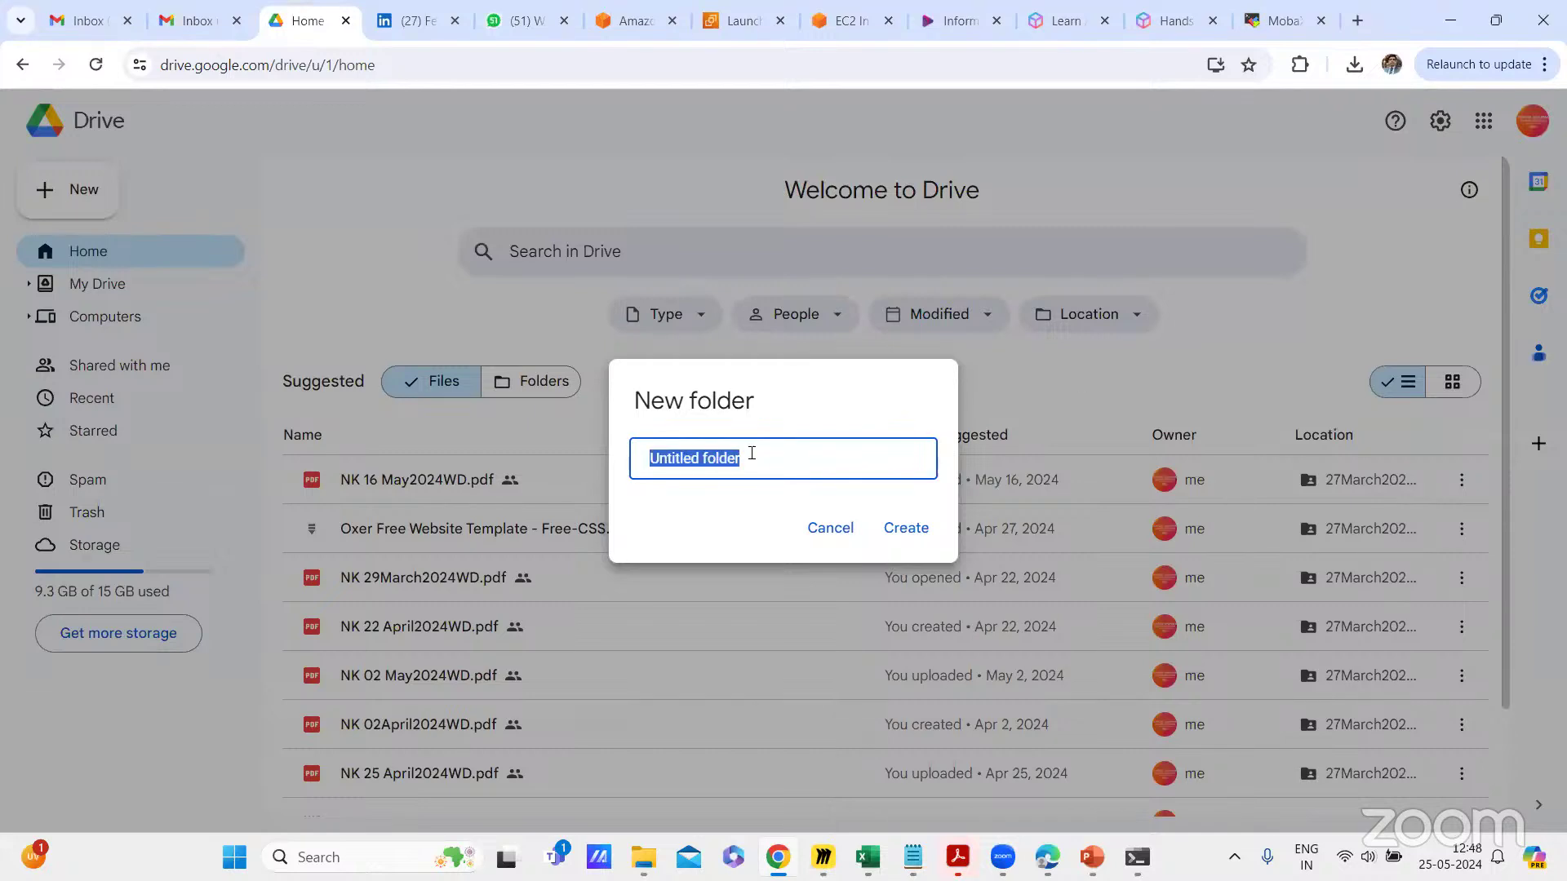
pyautogui.moveTo(751, 451); pyautogui.dragTo(573, 461)
pyautogui.write('NK')
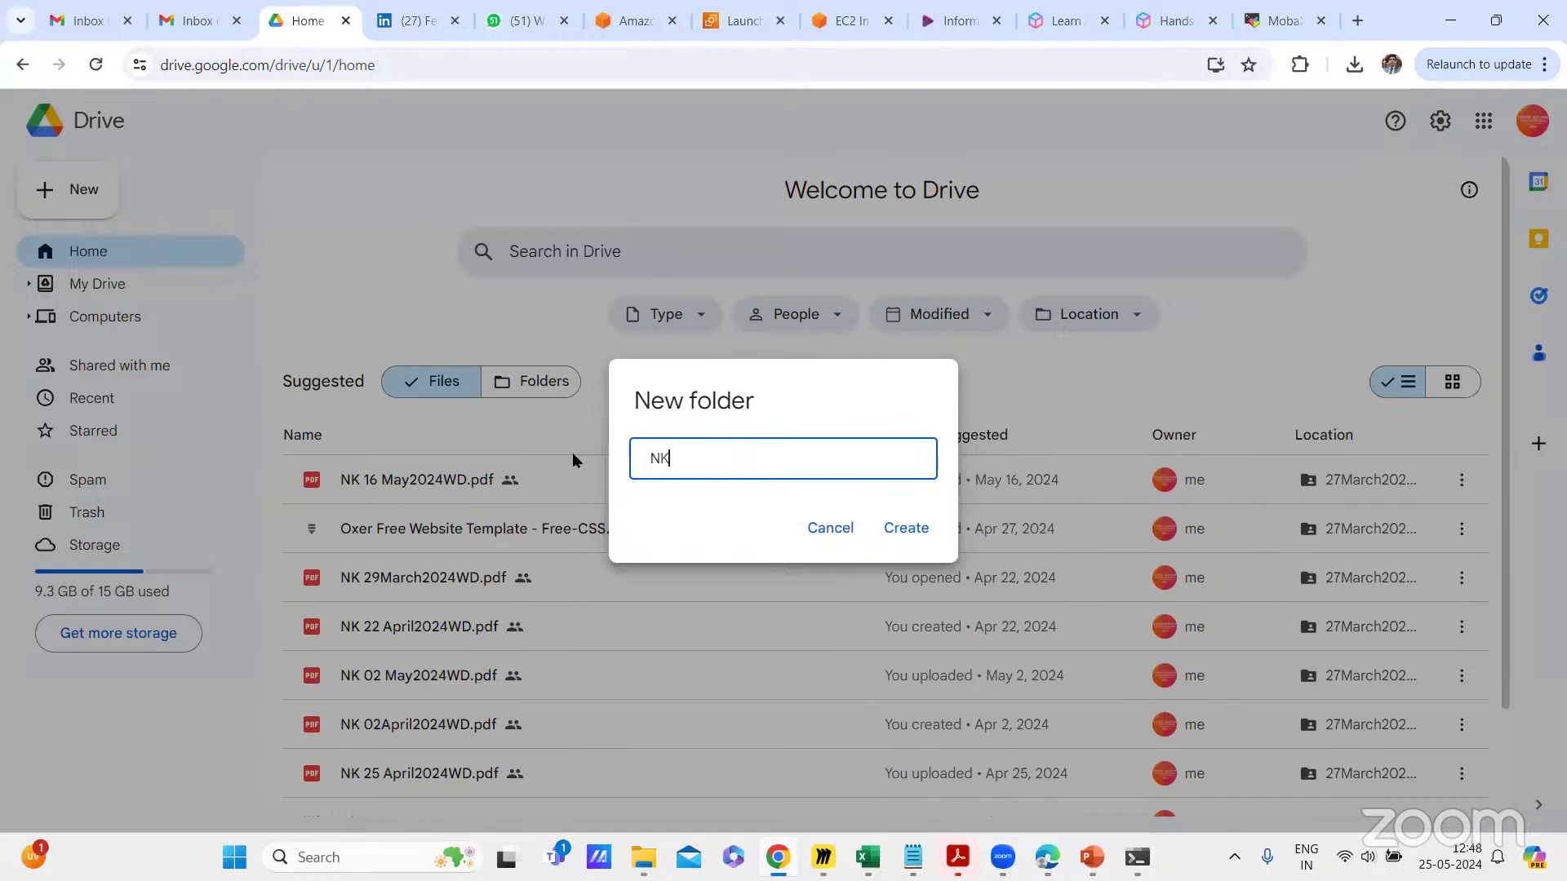
pyautogui.write(' 25 May 2024')
pyautogui.press('Left')
pyautogui.press('Left')
pyautogui.press('Left')
pyautogui.press('Left')
pyautogui.write('WeekEnd')
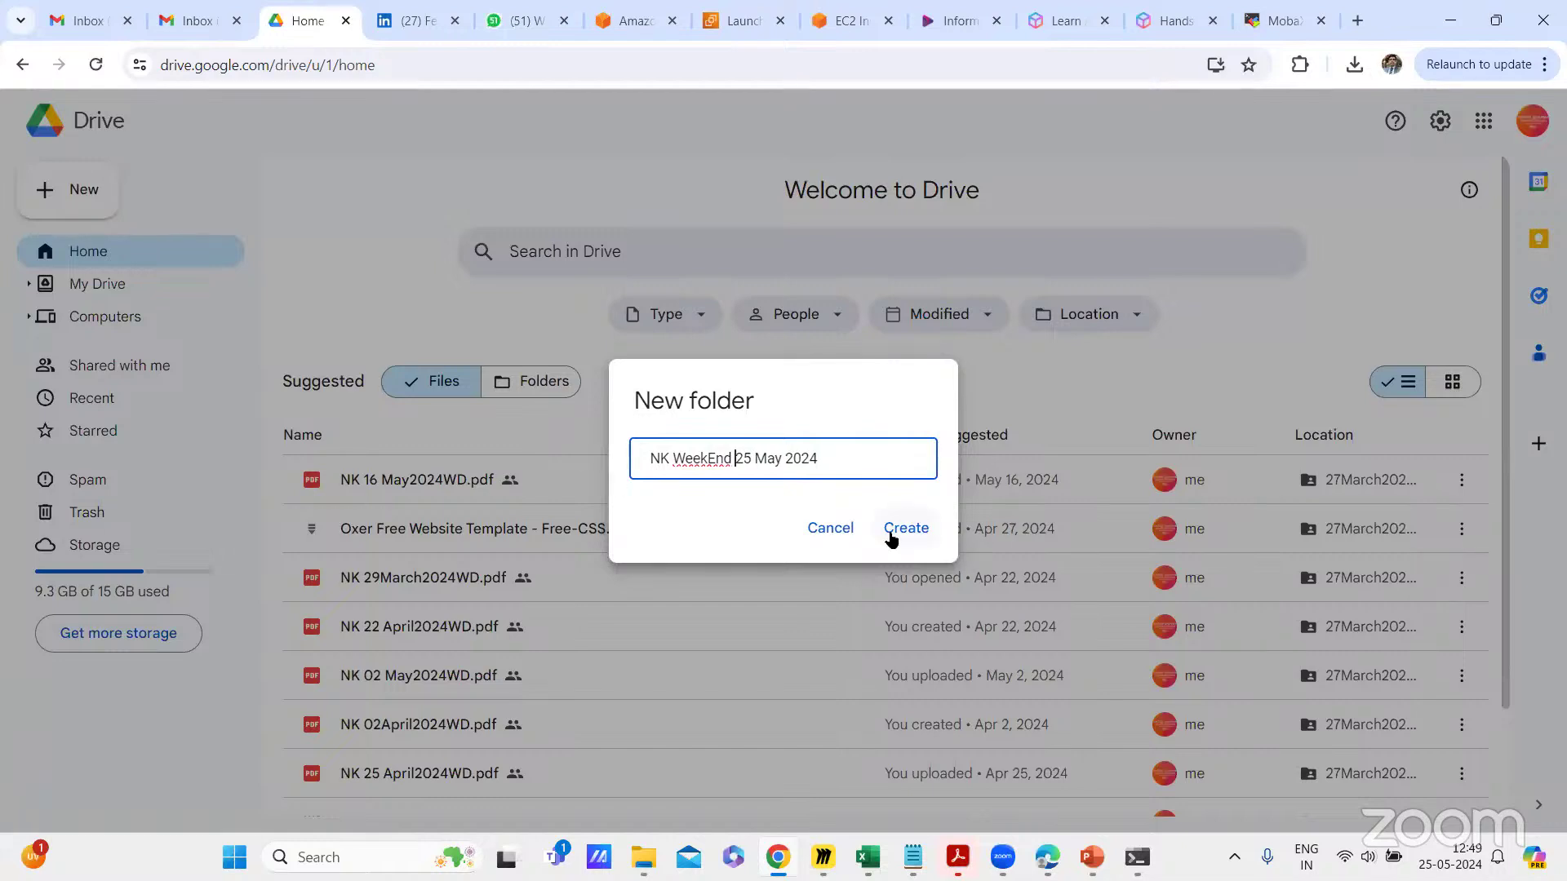
pyautogui.click(820, 461)
pyautogui.write('B0')
pyautogui.click(903, 529)
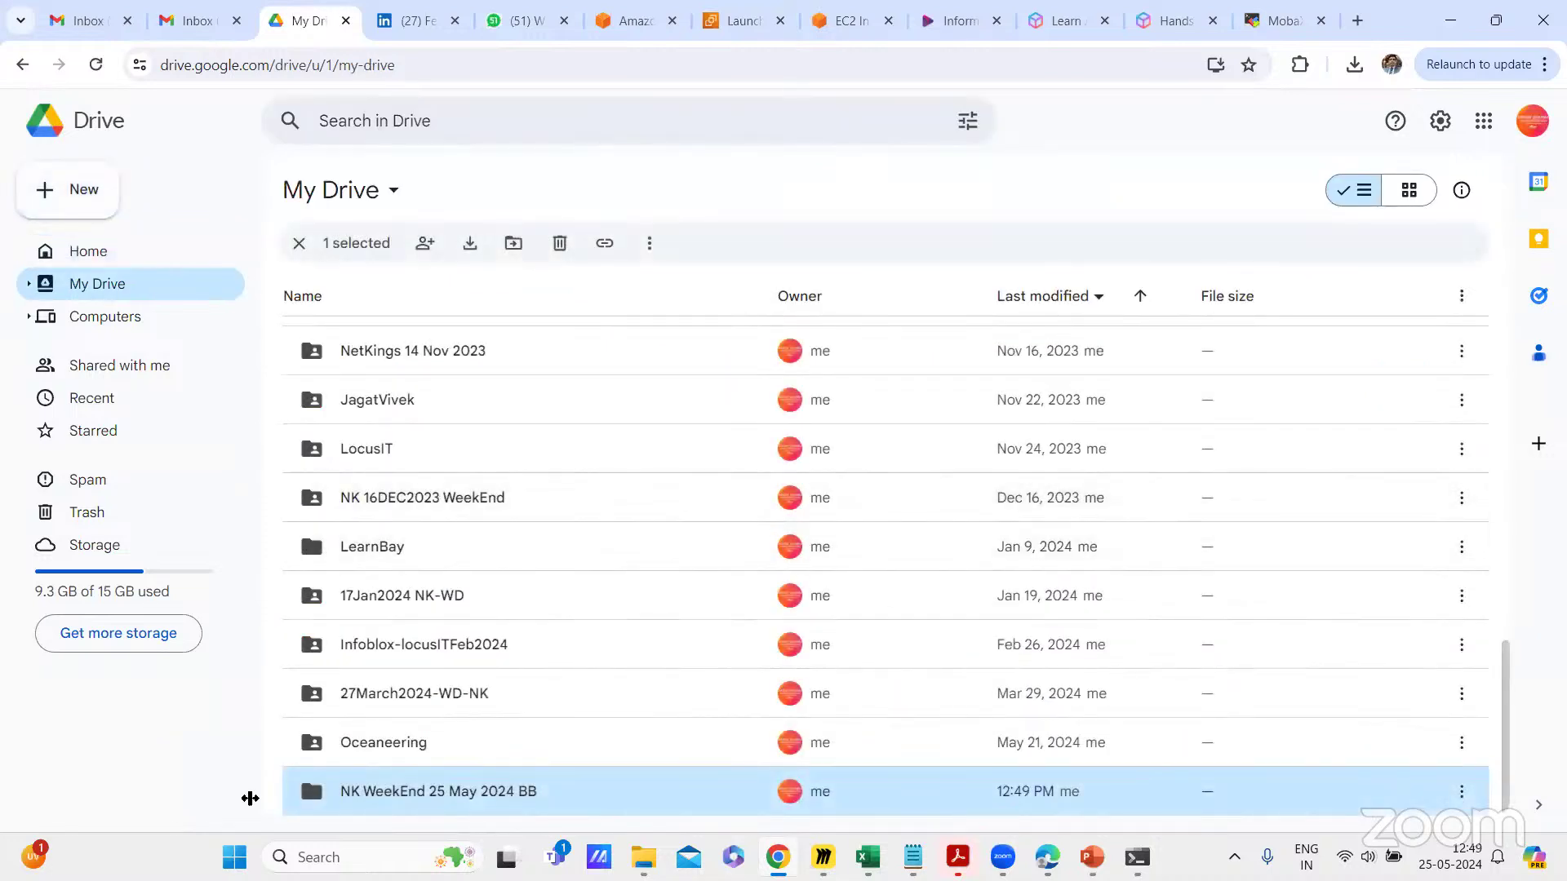
pyautogui.doubleClick(400, 790)
# Step: Switch to Miro and export the new untitled board as a PDF in best quality
pyautogui.moveTo(644, 858)
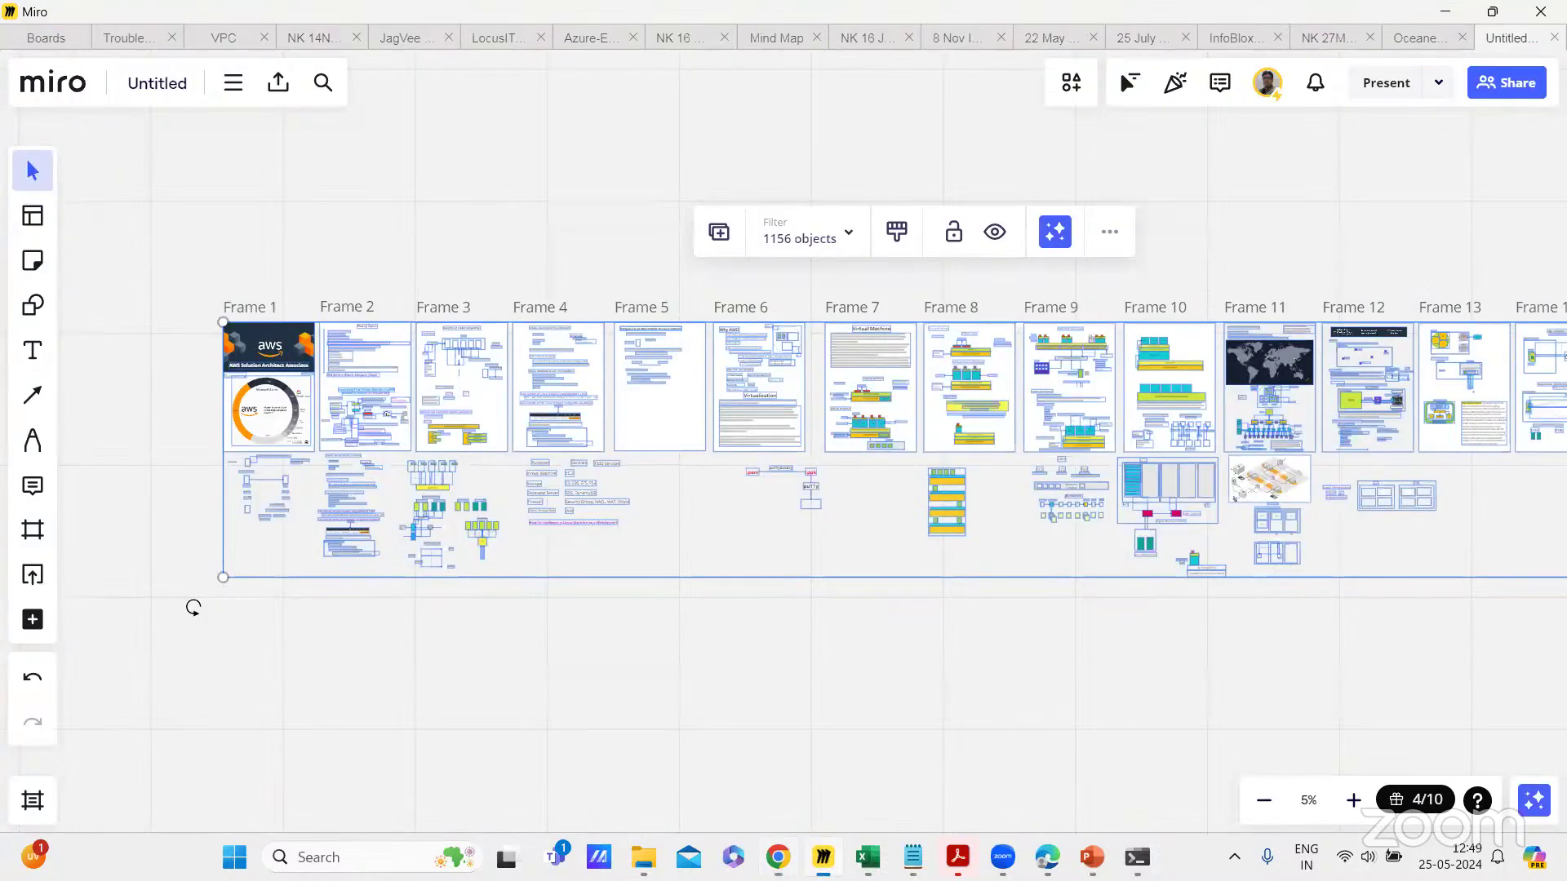
pyautogui.click(823, 857)
pyautogui.click(277, 88)
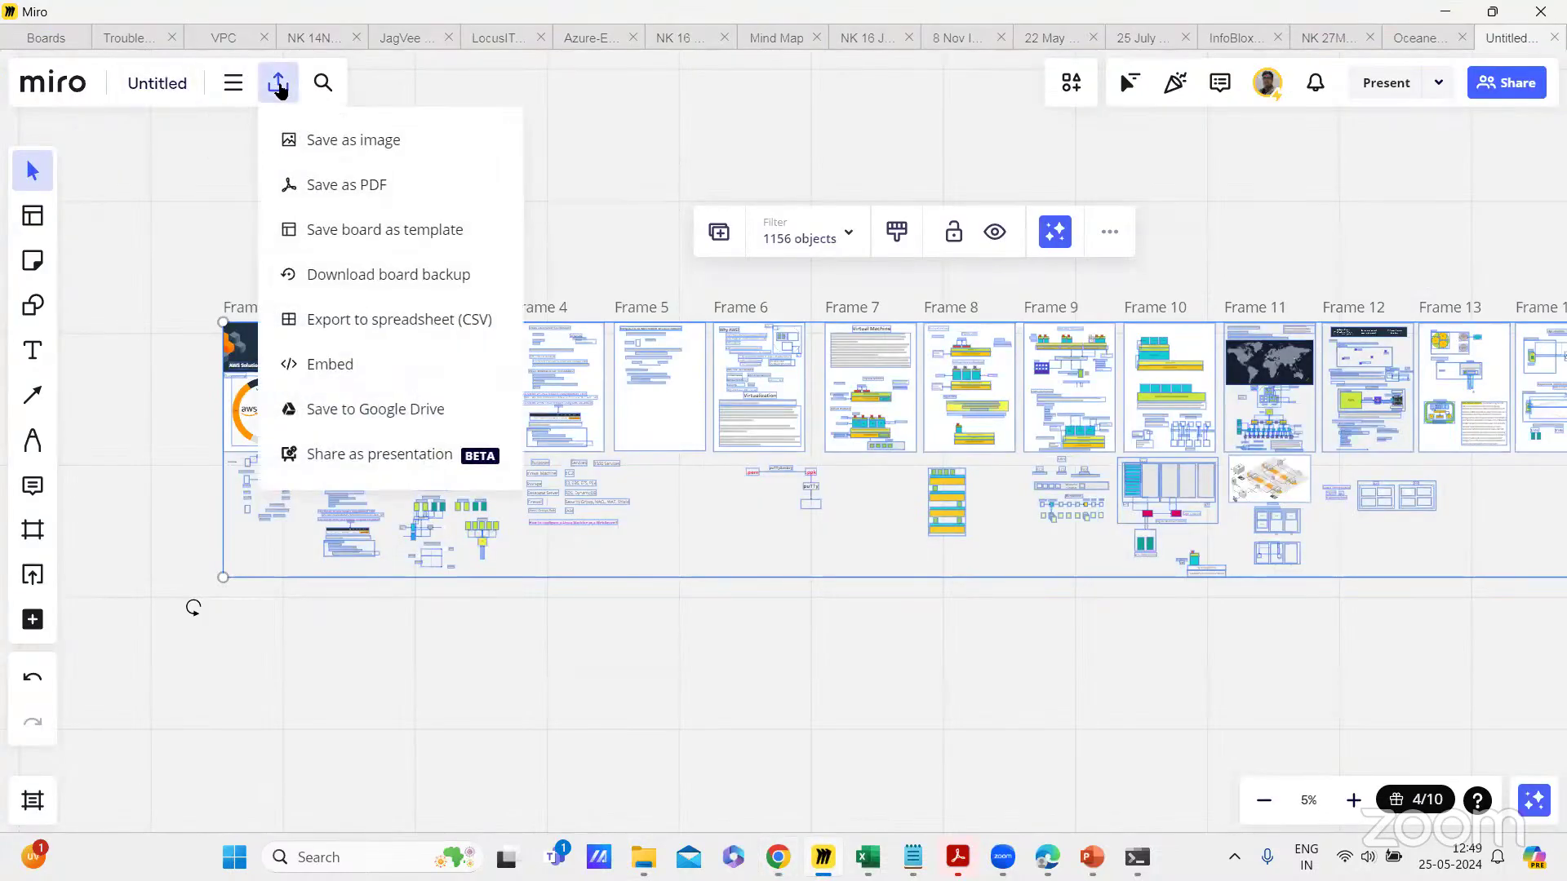
pyautogui.click(359, 183)
pyautogui.click(119, 180)
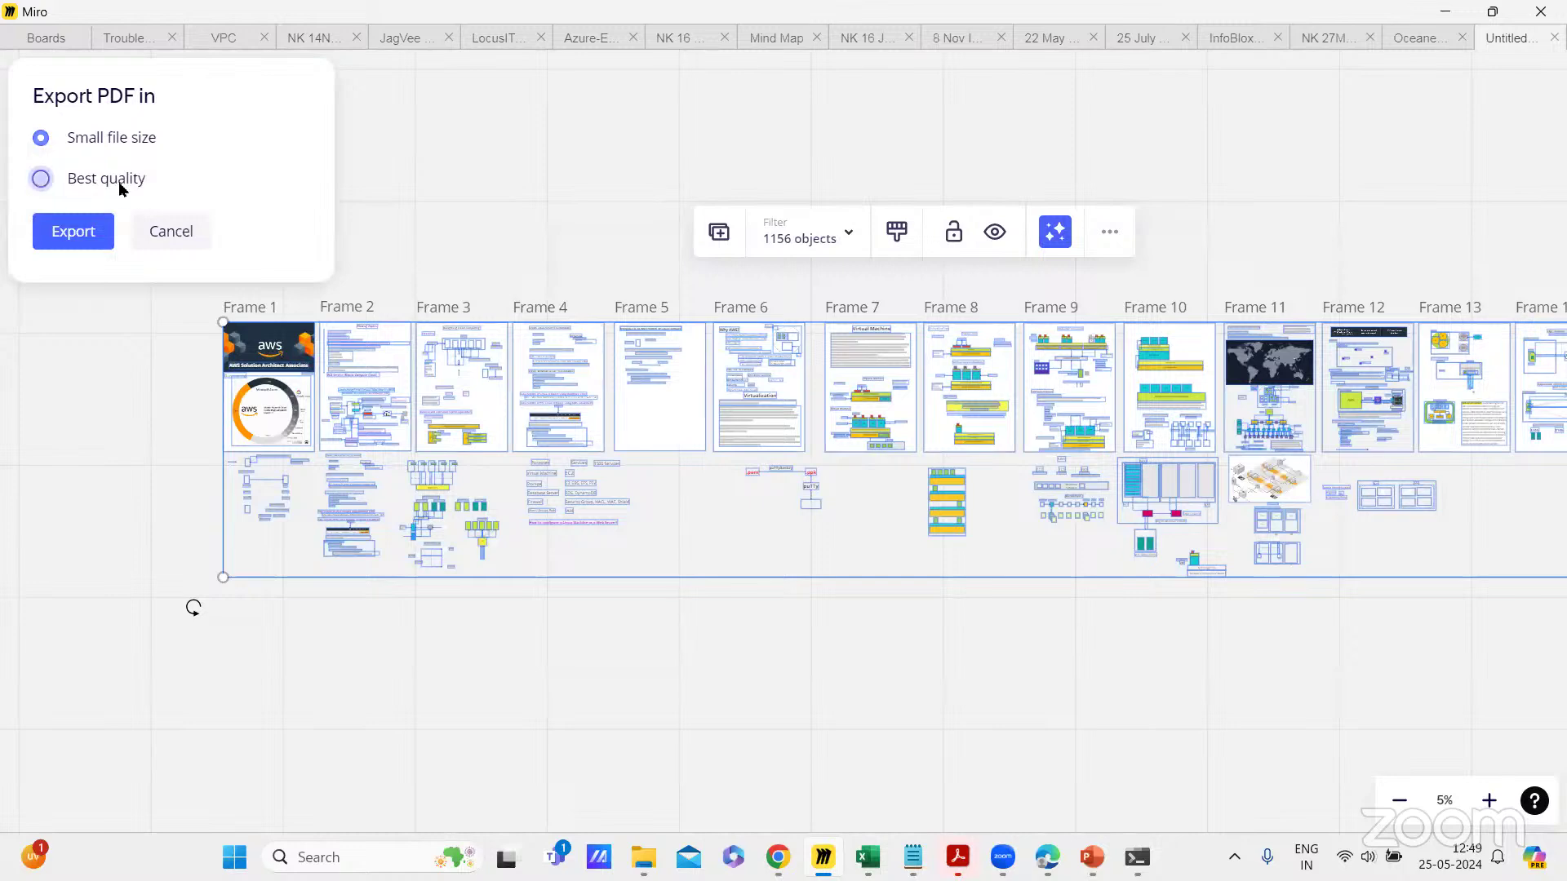
pyautogui.click(89, 235)
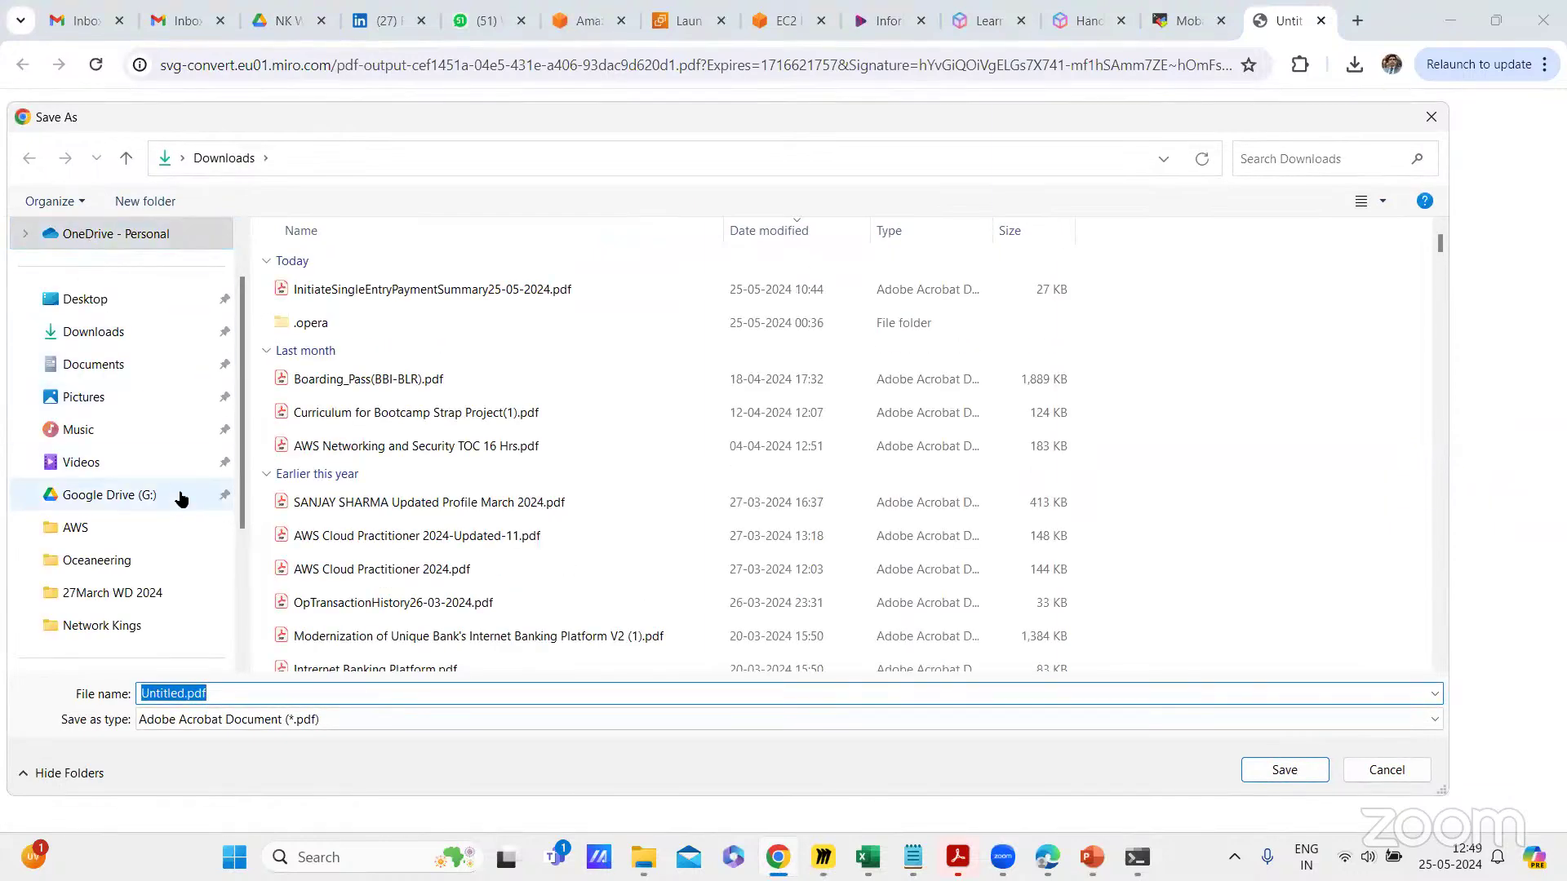
# Step: Choose the Network Kings folder inside AWS as the save location for the exported PDF
pyautogui.click(75, 528)
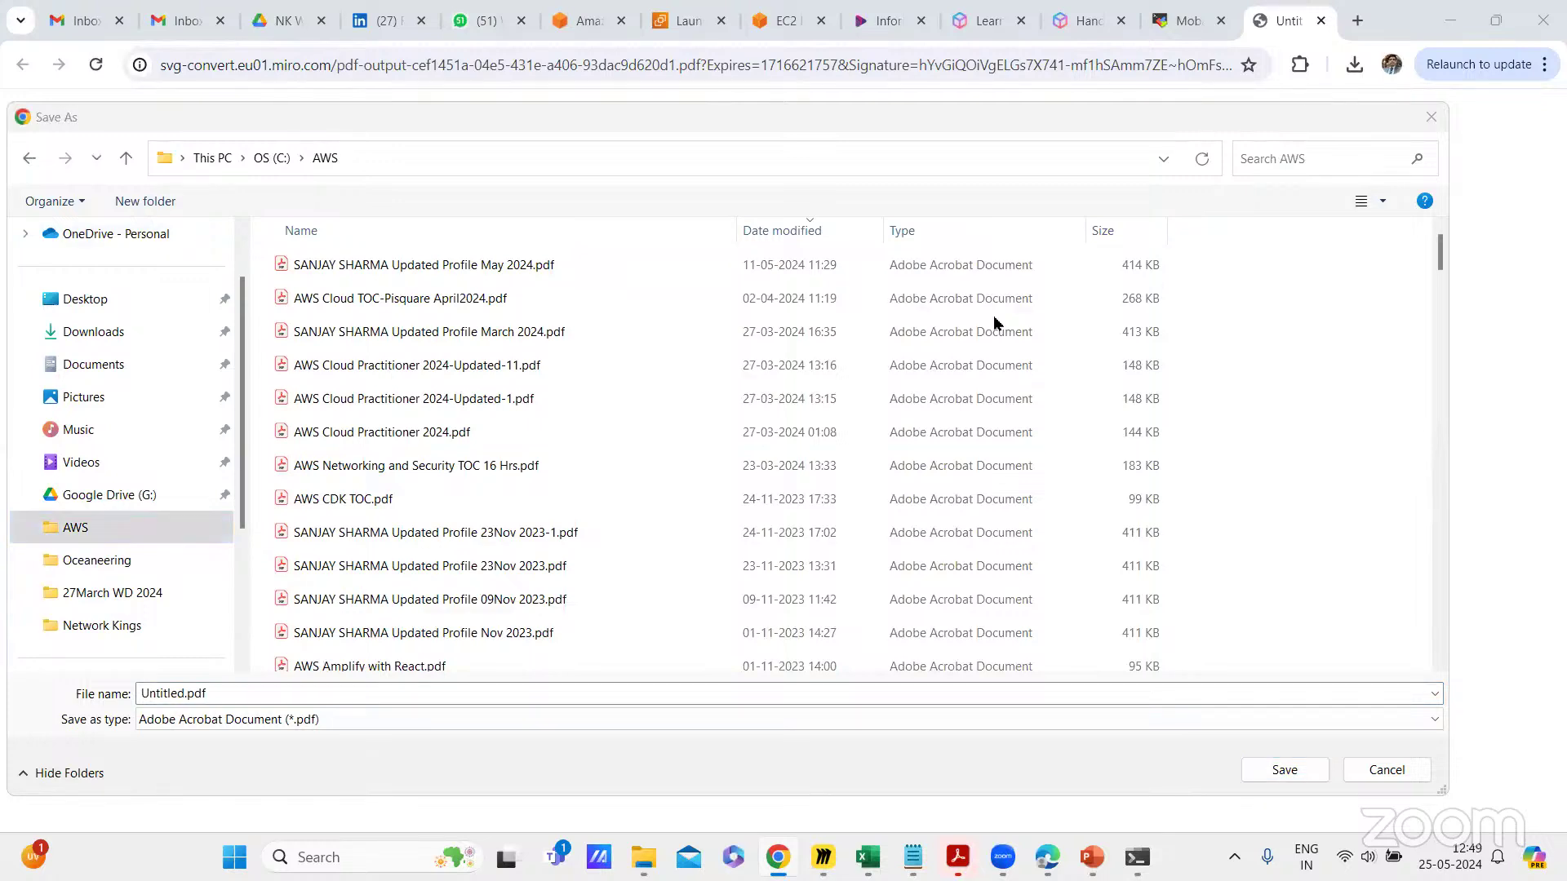
pyautogui.click(458, 409)
pyautogui.press('n')
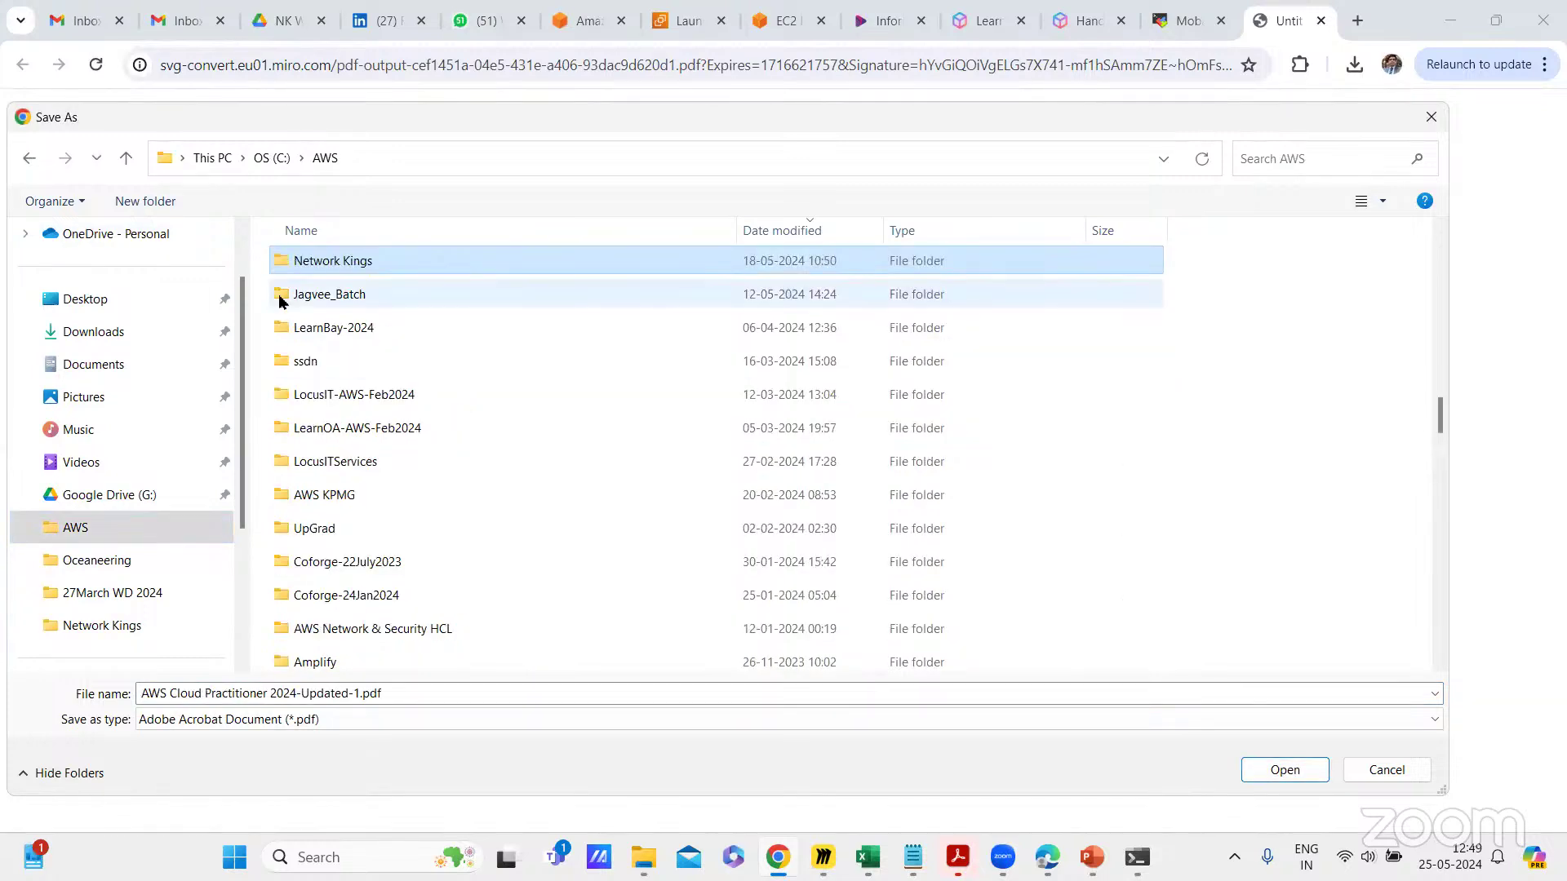
pyautogui.doubleClick(337, 261)
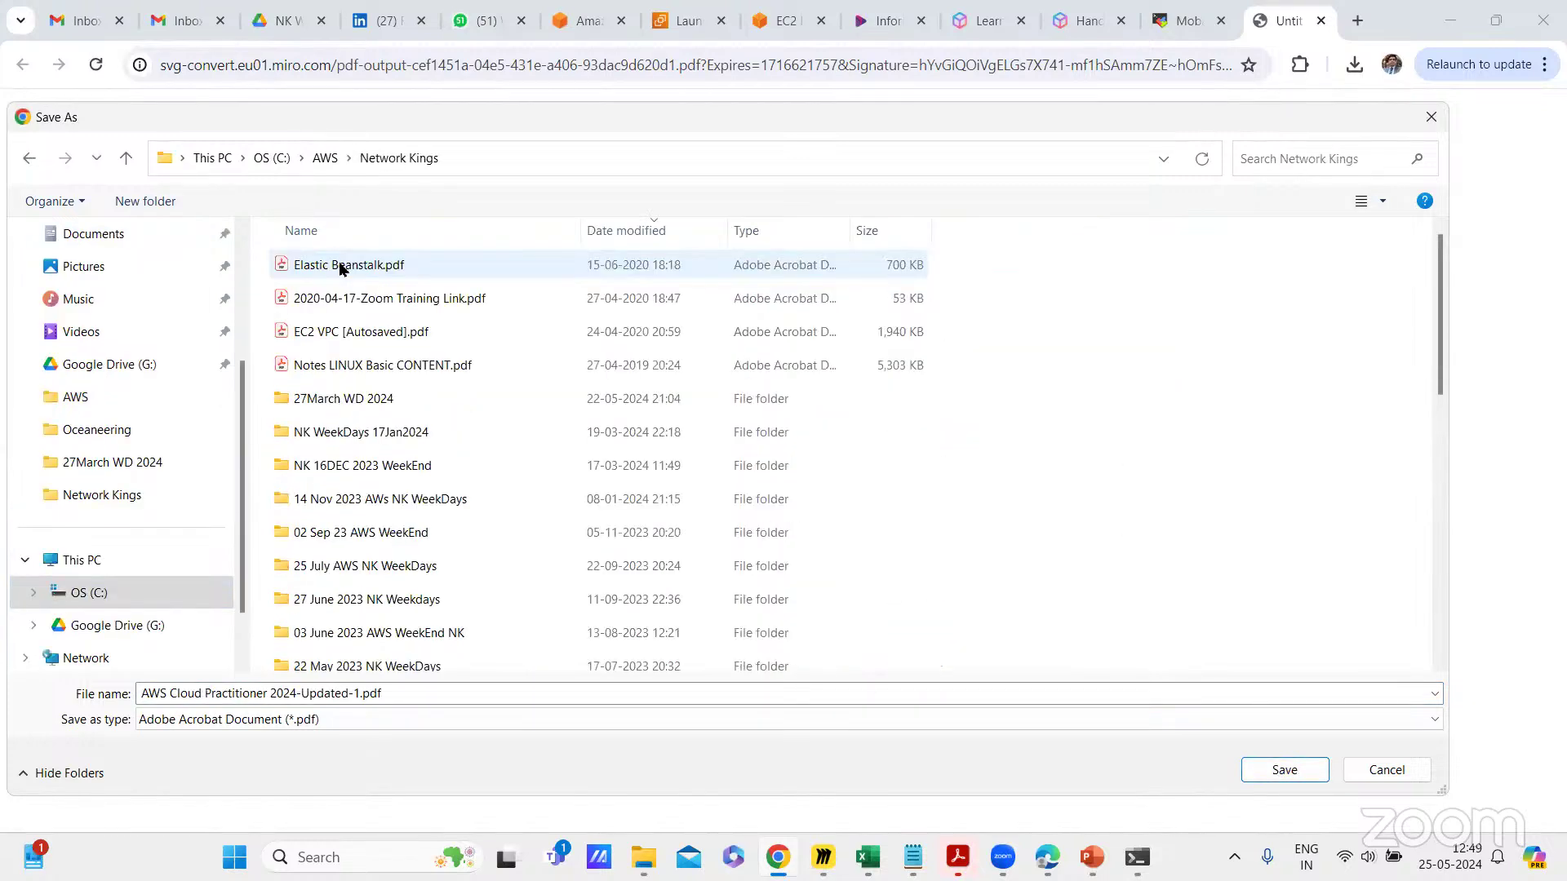
# Step: Create a folder named "25 May 2024 WE BBBB" inside Network Kings
pyautogui.rightClick(1257, 416)
pyautogui.moveTo(1333, 654)
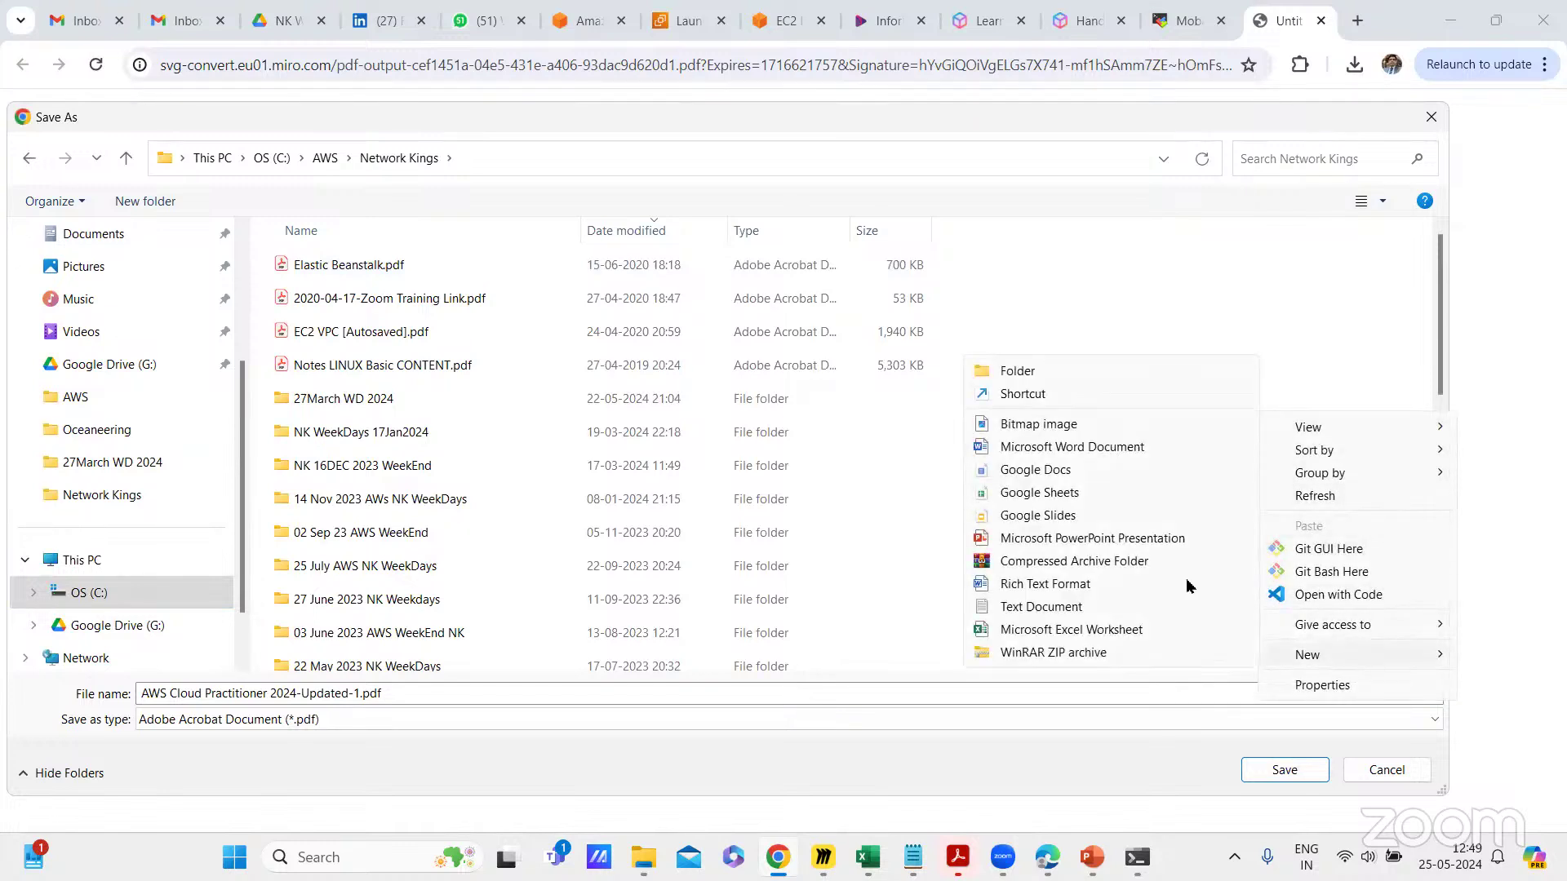
pyautogui.click(1059, 374)
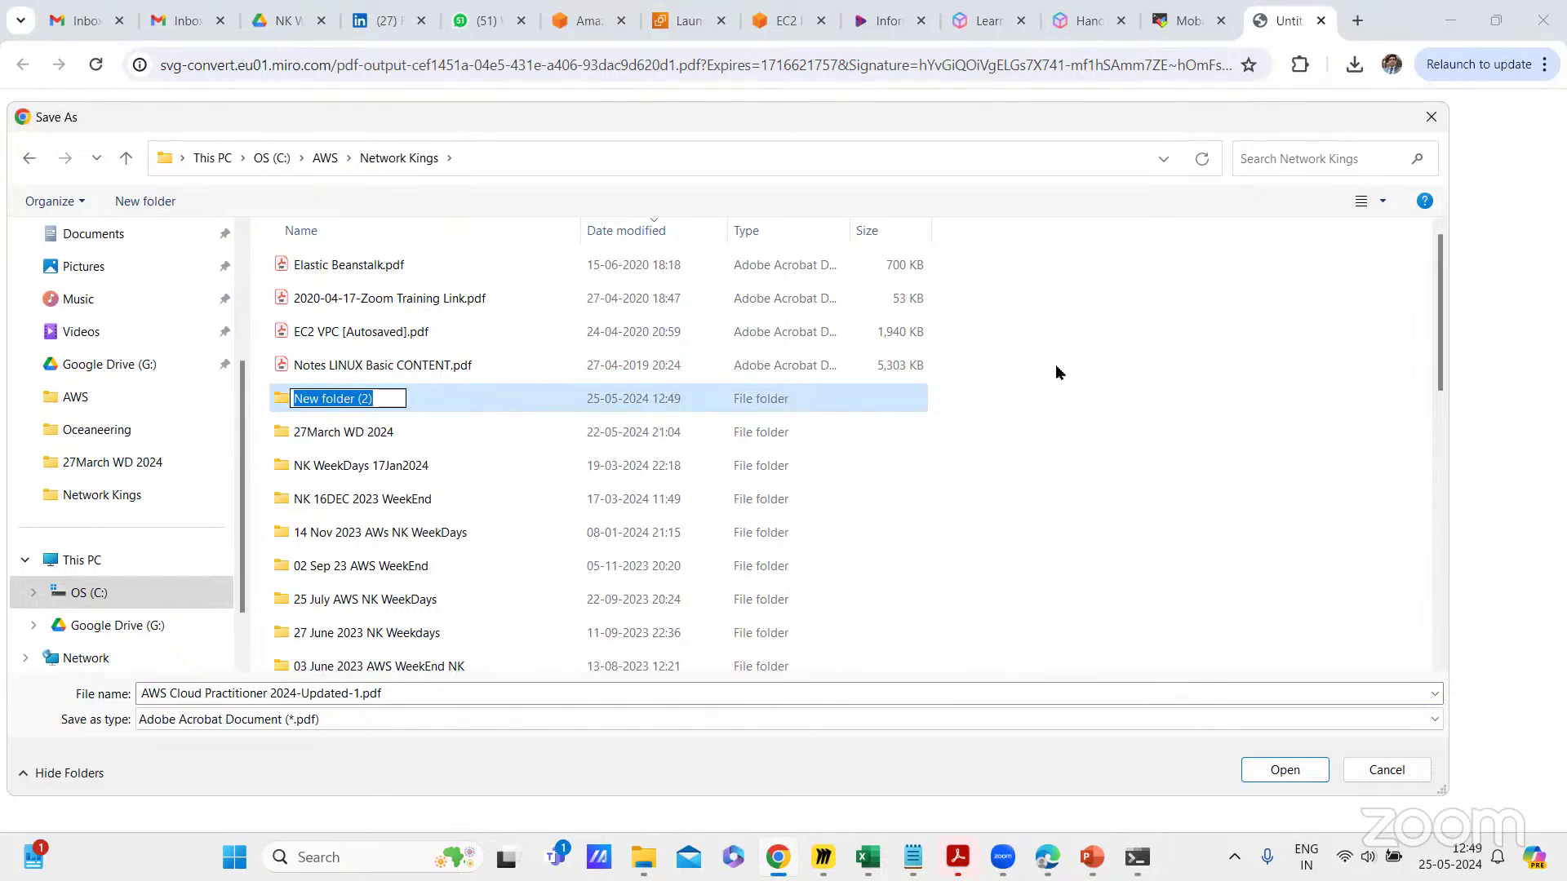
pyautogui.write('25')
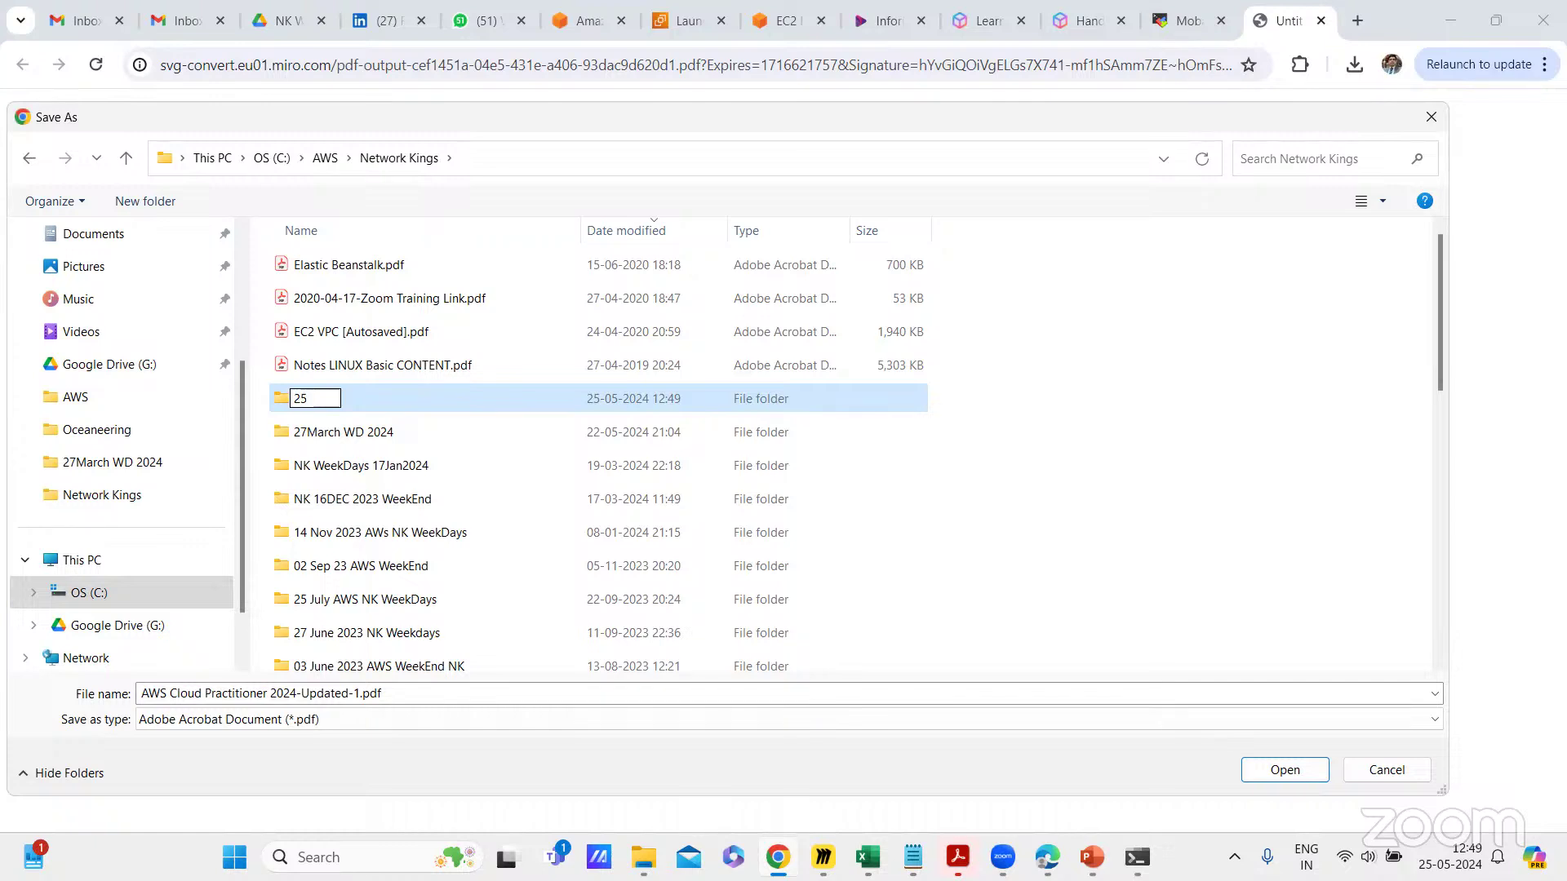
pyautogui.write(' May 2024 ')
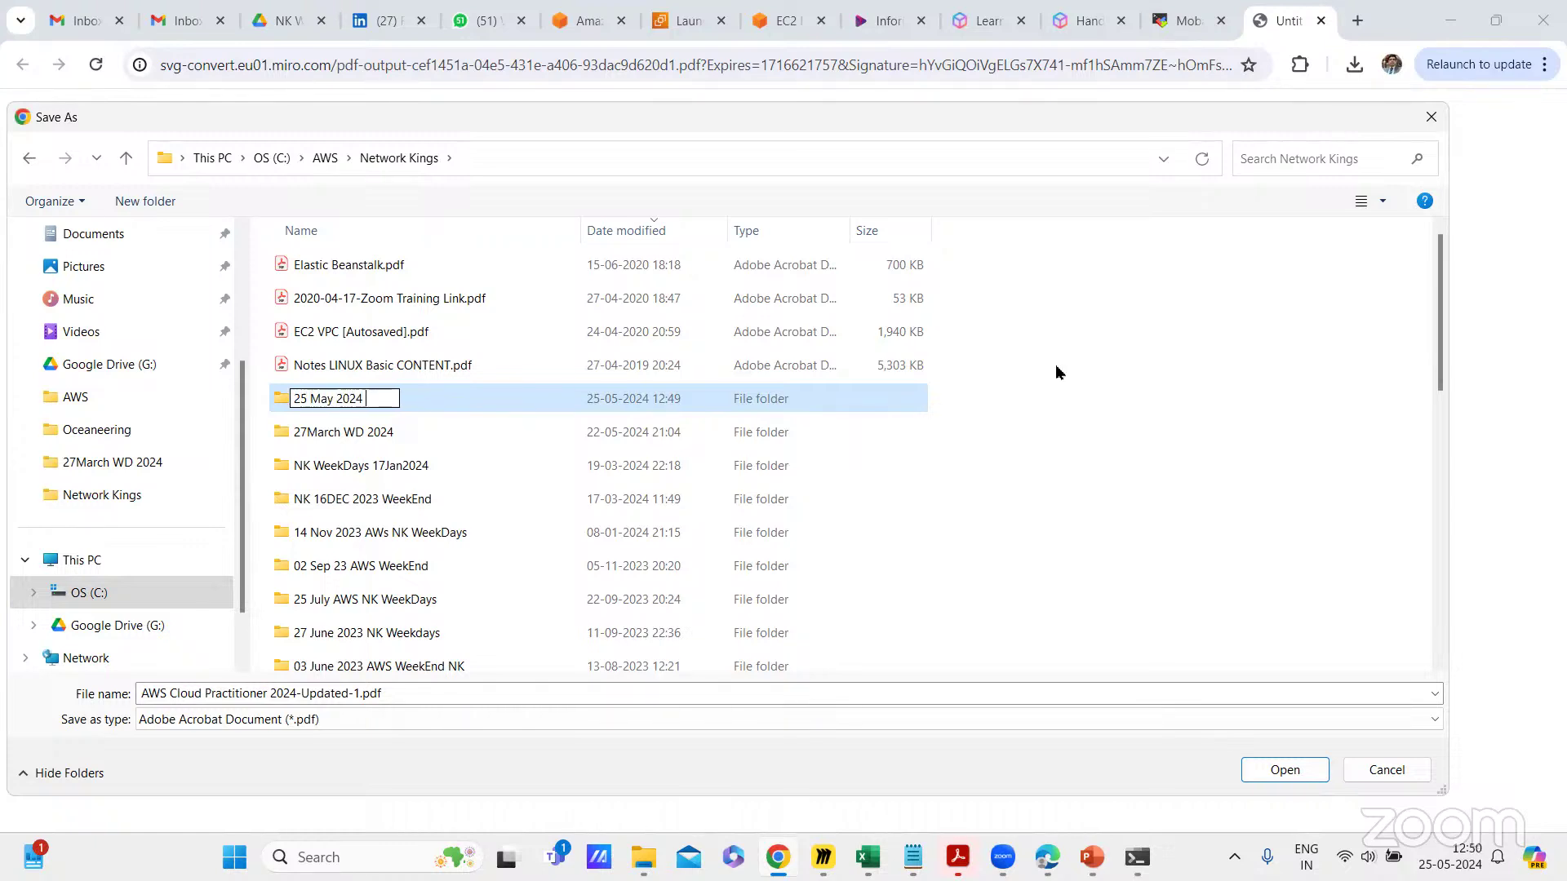
pyautogui.write('WE BBBB')
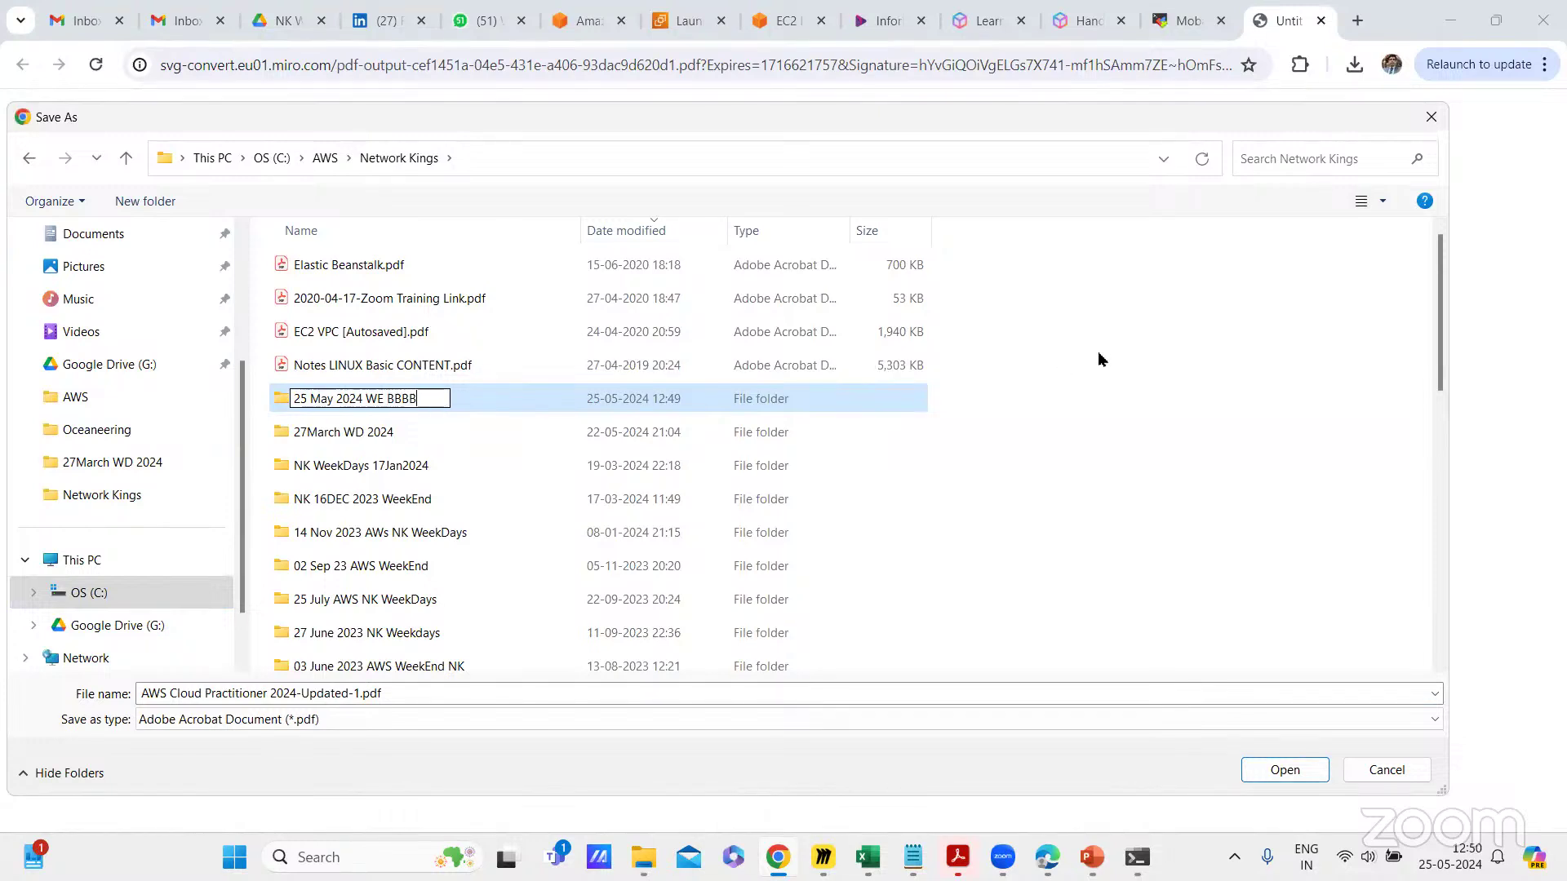
pyautogui.click(1039, 439)
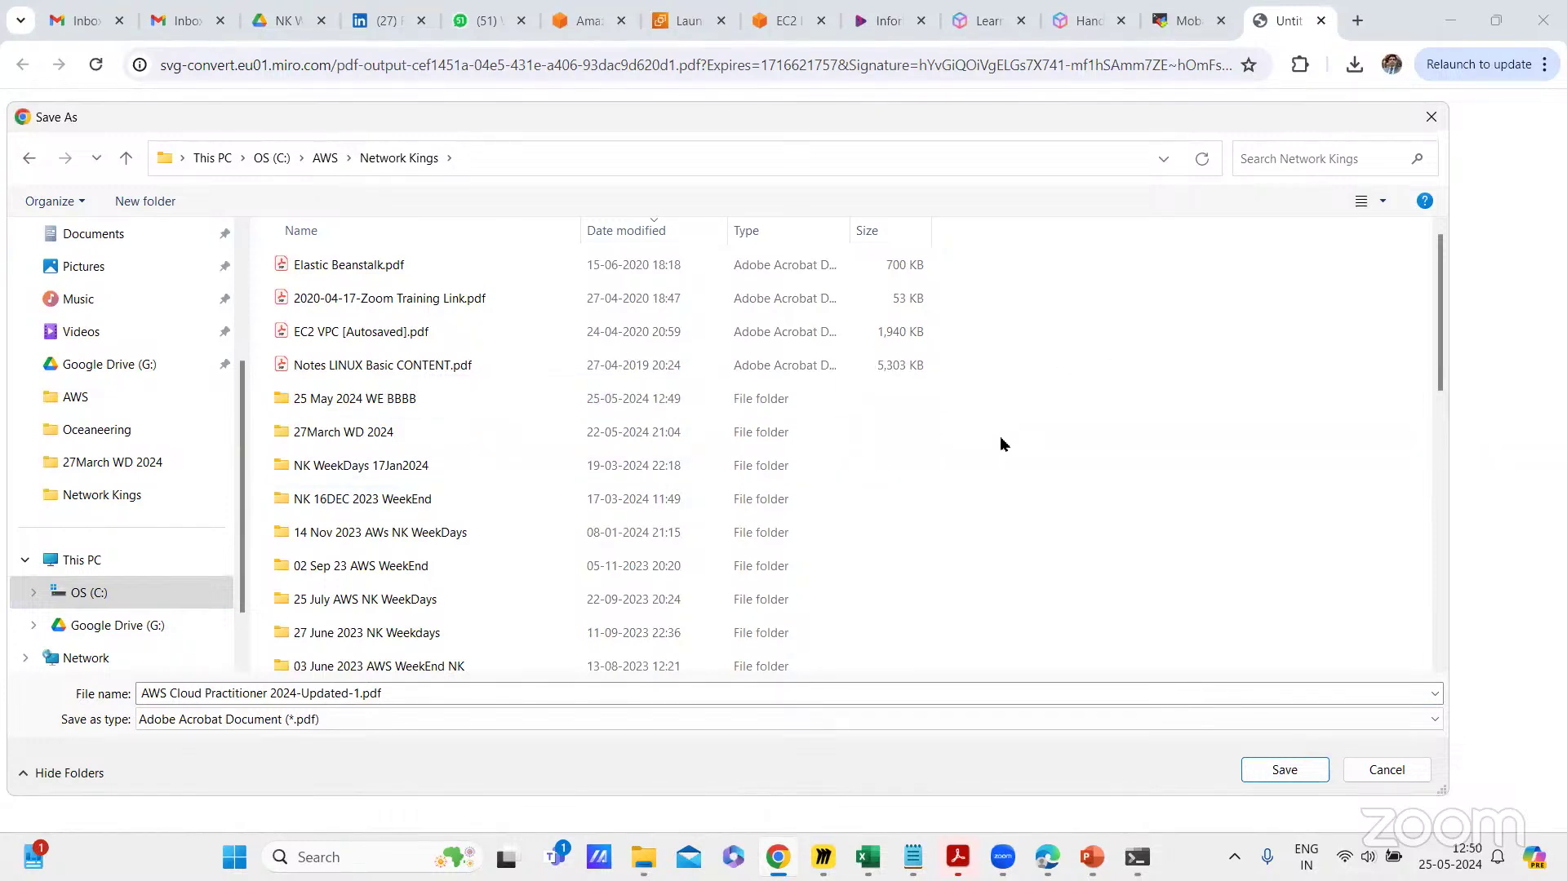
# Step: Save the exported PDF in the "25 May 2024 WE BBBB" folder as "Class 1 - 25 May Notes"
pyautogui.click(373, 408)
pyautogui.doubleClick(373, 406)
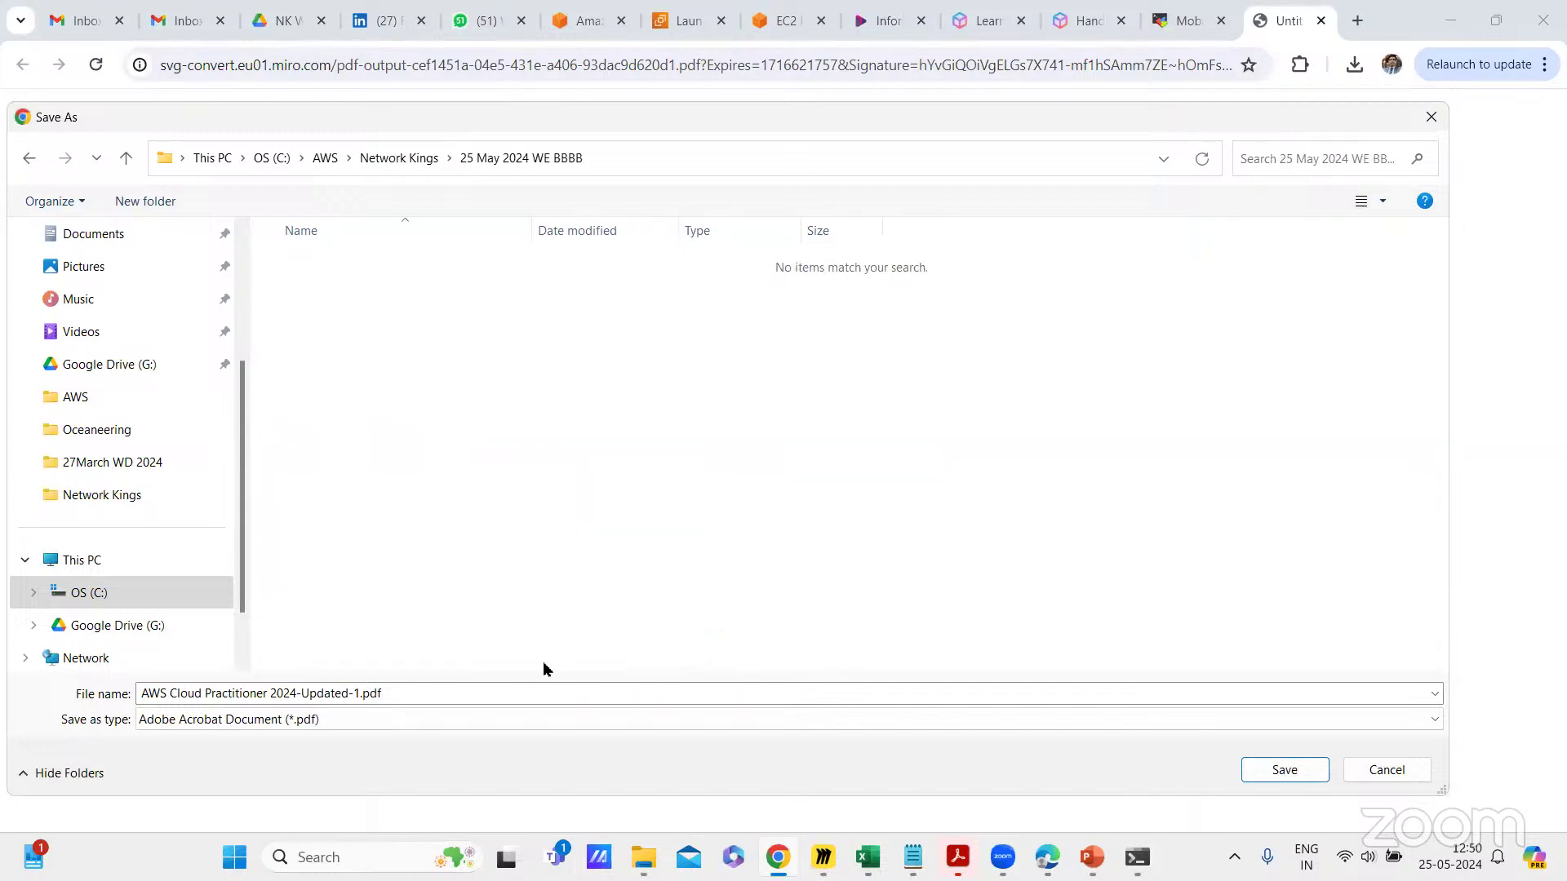
pyautogui.click(453, 691)
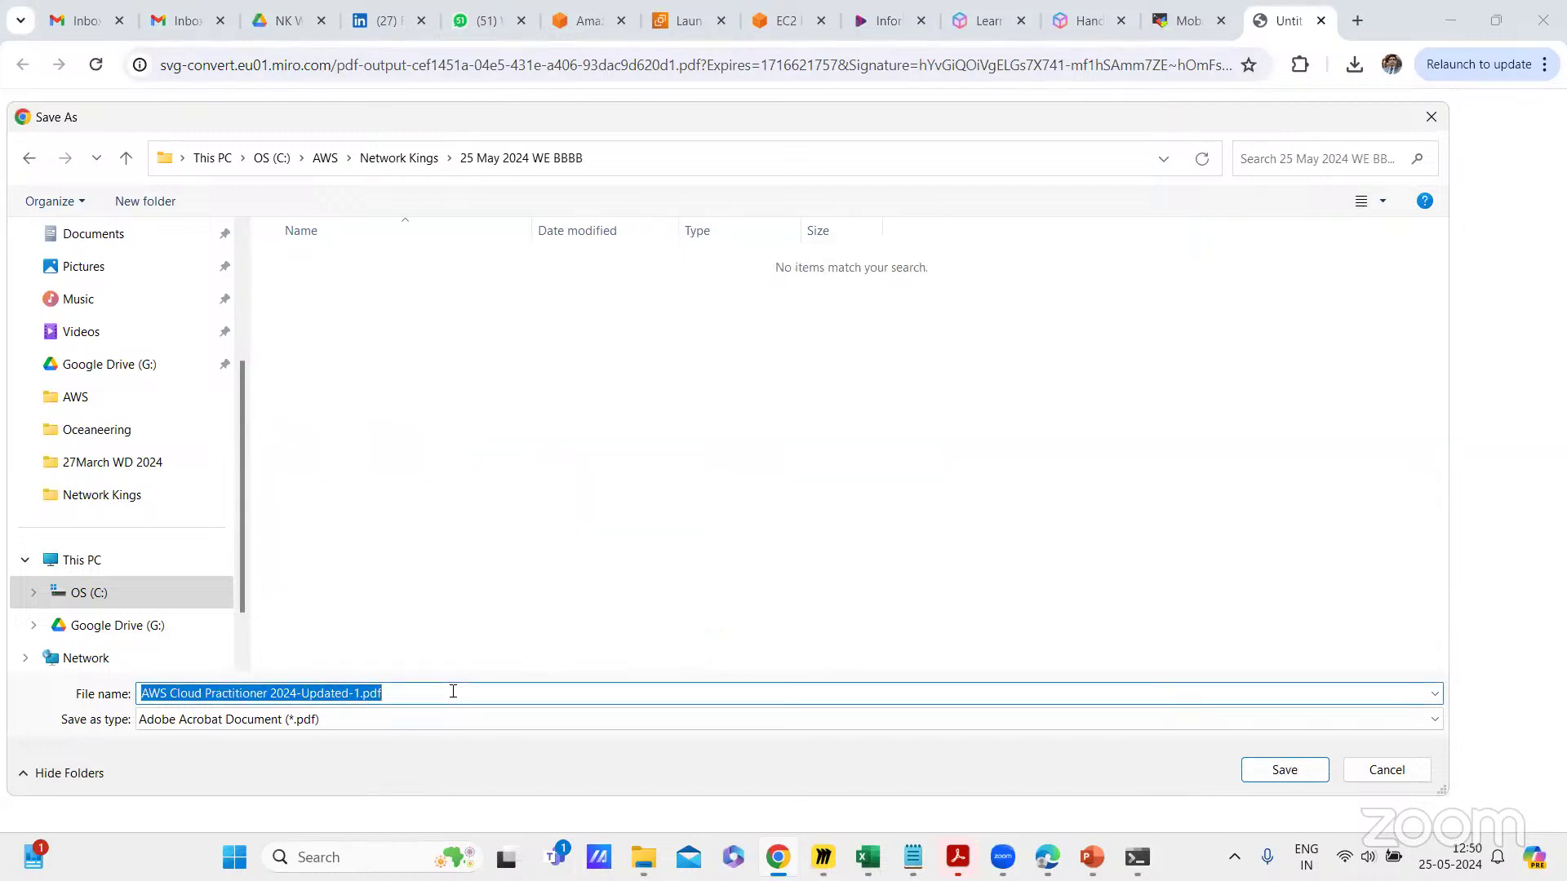
pyautogui.write('Class 1')
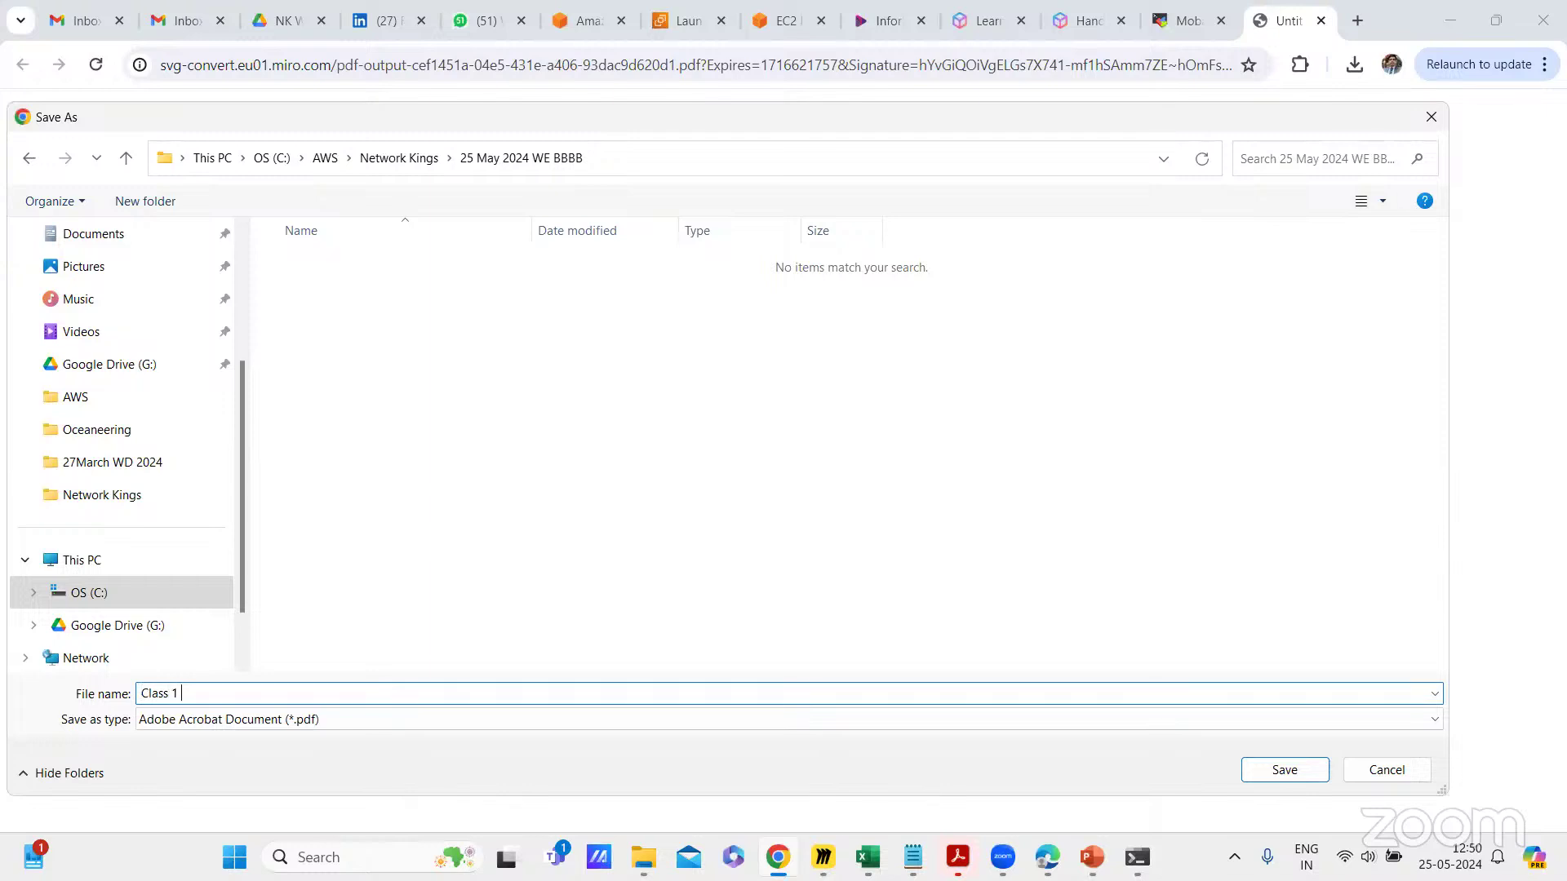
pyautogui.write('- 25 May Notes')
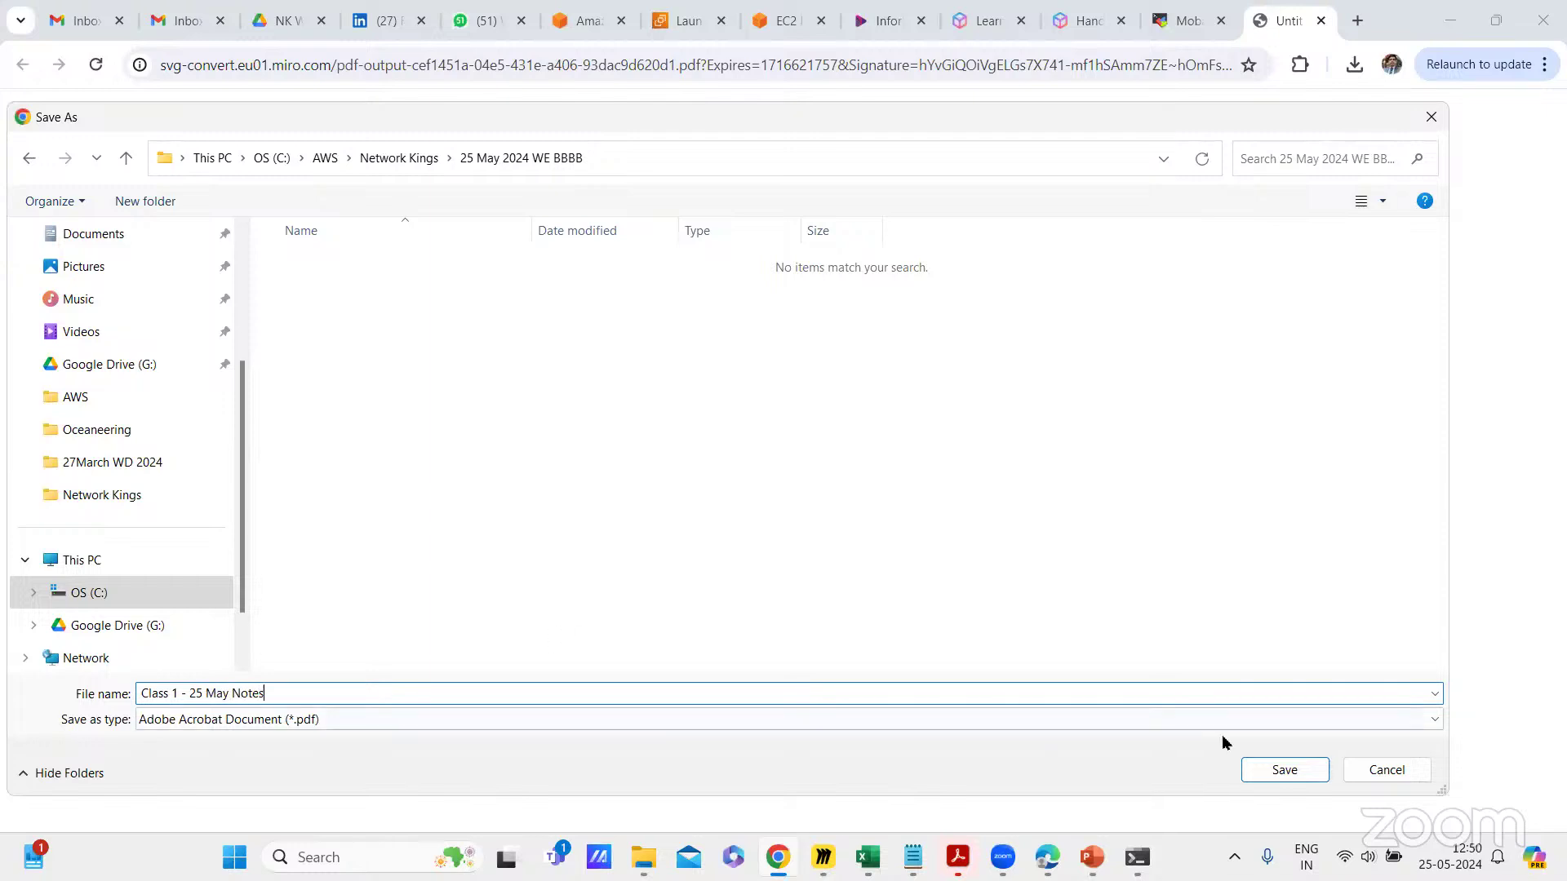
pyautogui.press('Return')
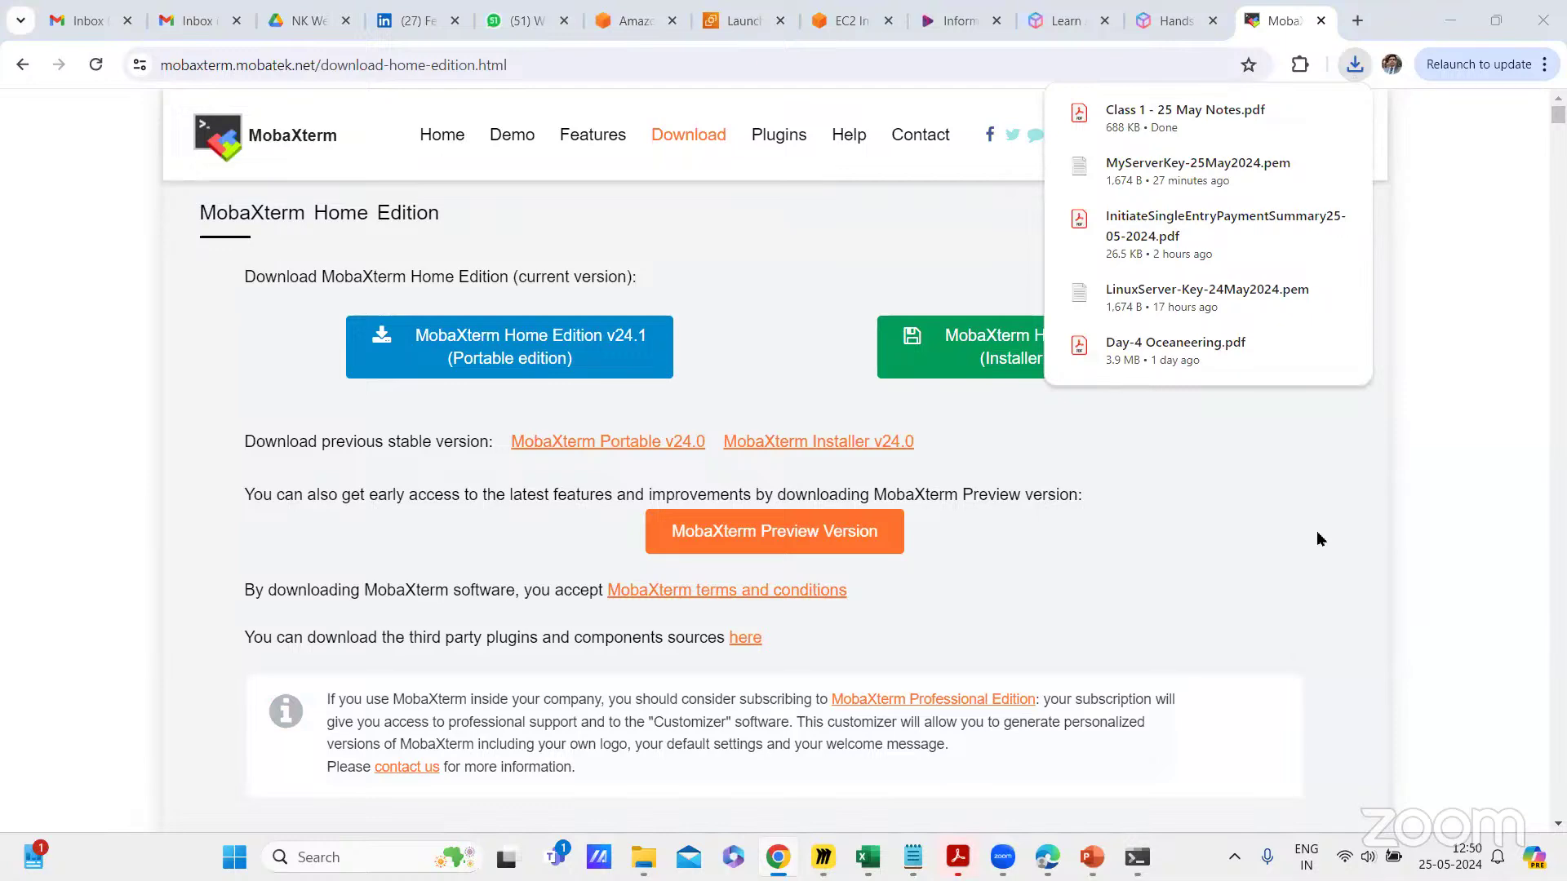
# Step: Switch back to Miro and export the untitled board as a PDF again in best quality
pyautogui.click(822, 857)
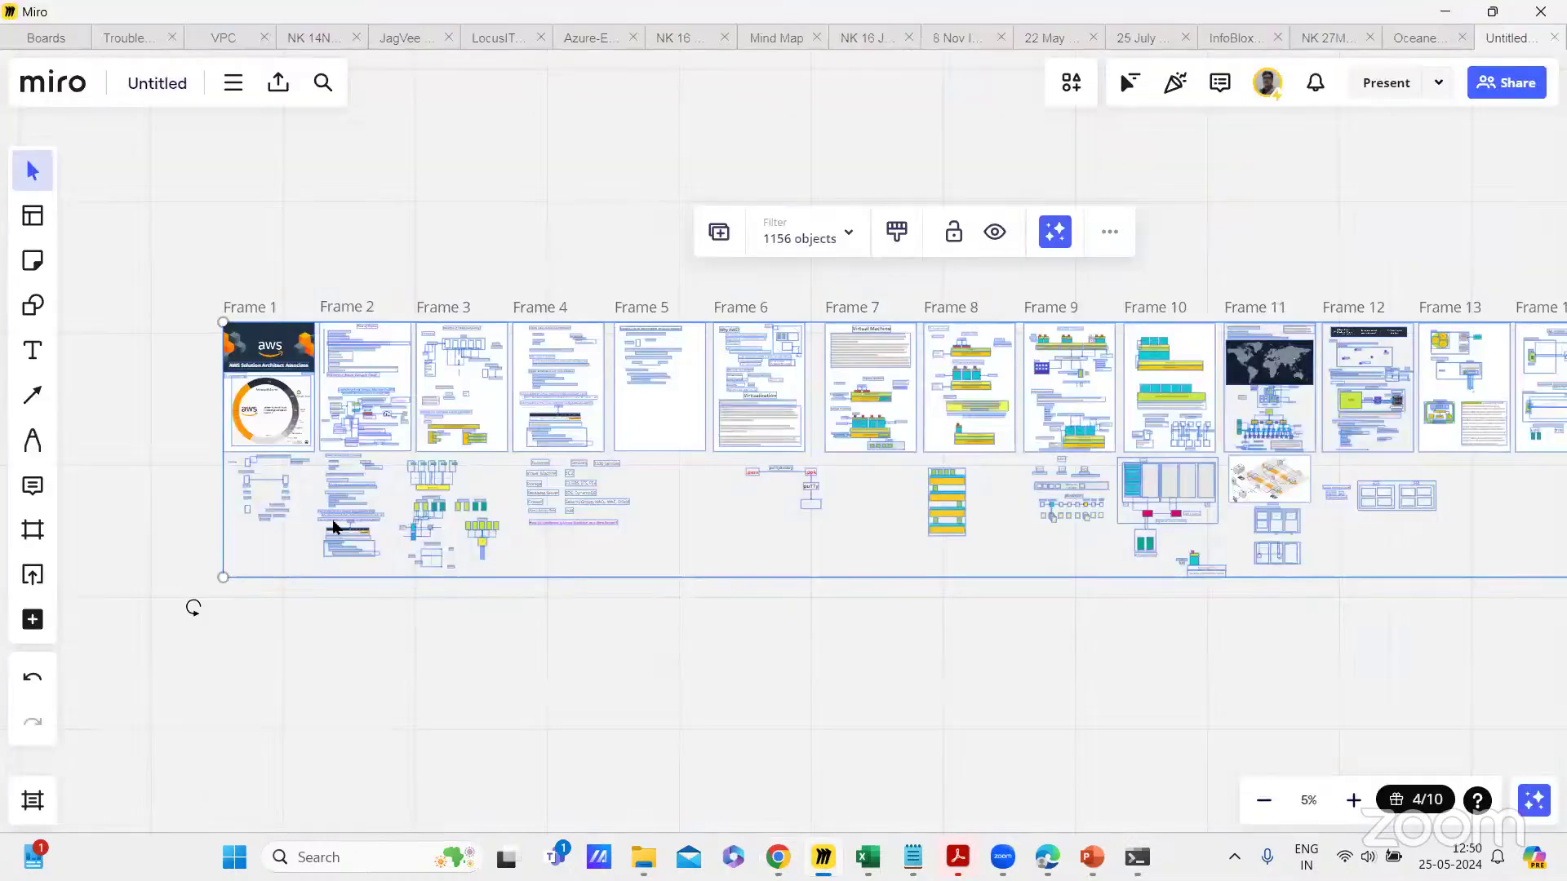
pyautogui.click(277, 83)
pyautogui.click(318, 184)
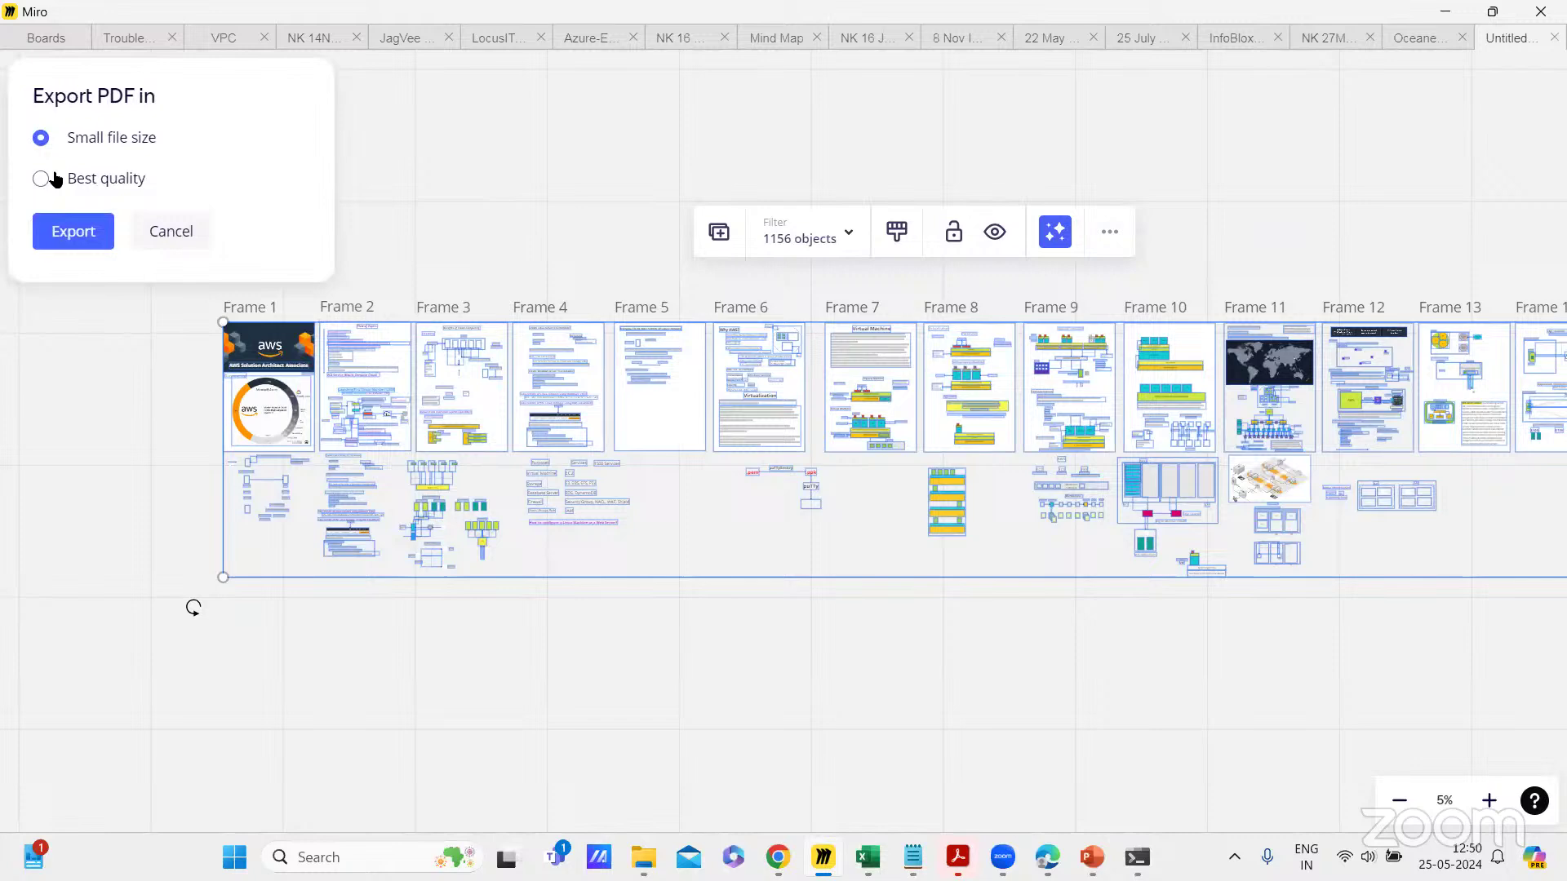
pyautogui.click(53, 179)
pyautogui.click(65, 231)
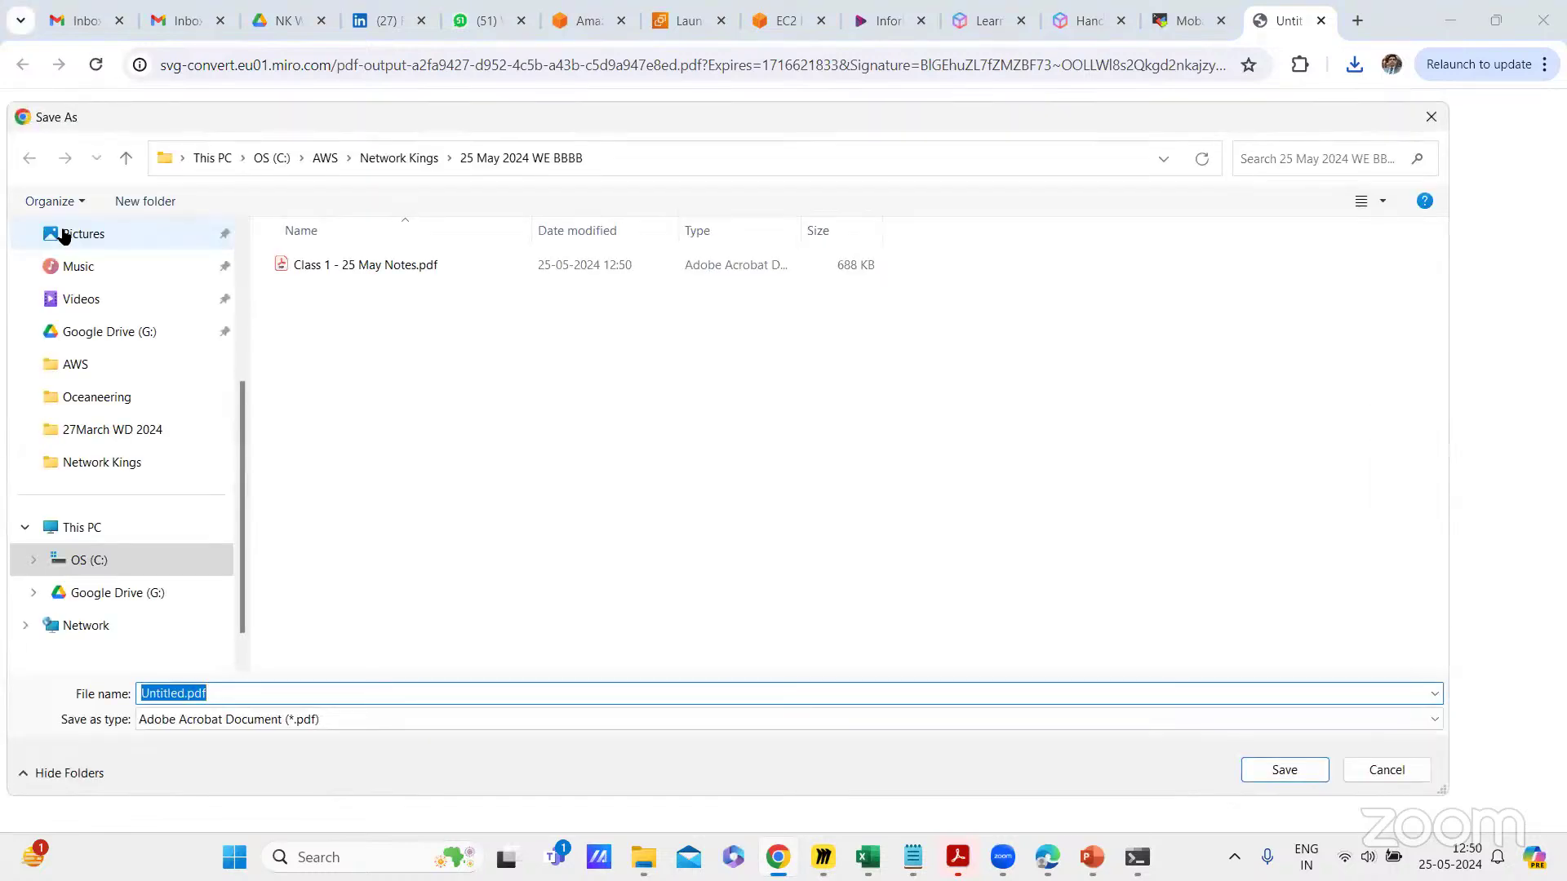
# Step: Save the new export over the existing "Class 1 - 25 May Notes.pdf", replacing that file
pyautogui.click(433, 264)
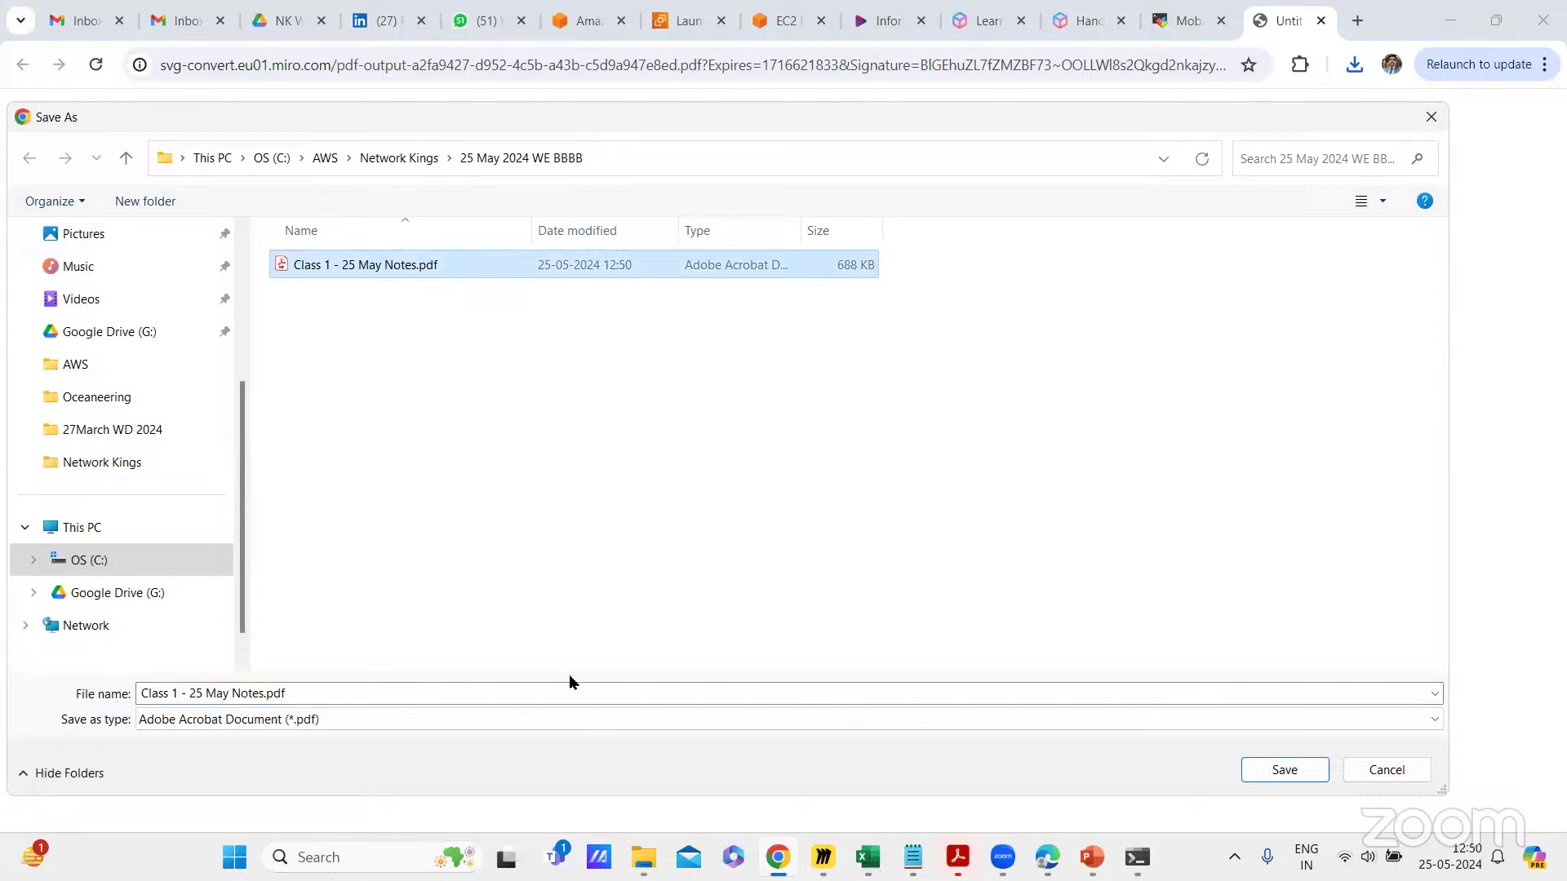
pyautogui.click(1286, 771)
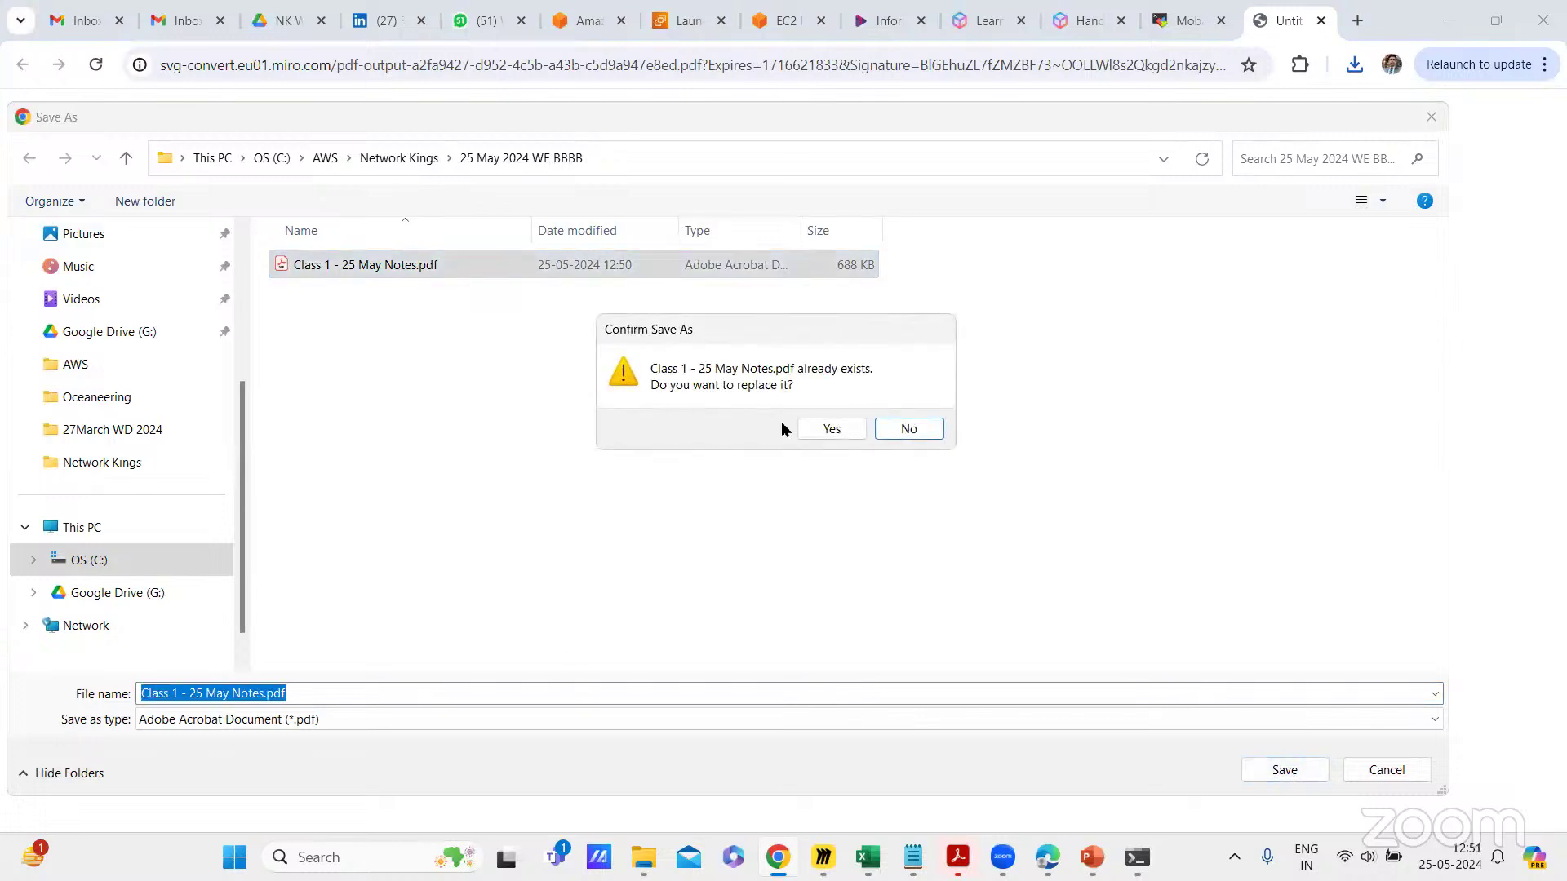
pyautogui.click(832, 429)
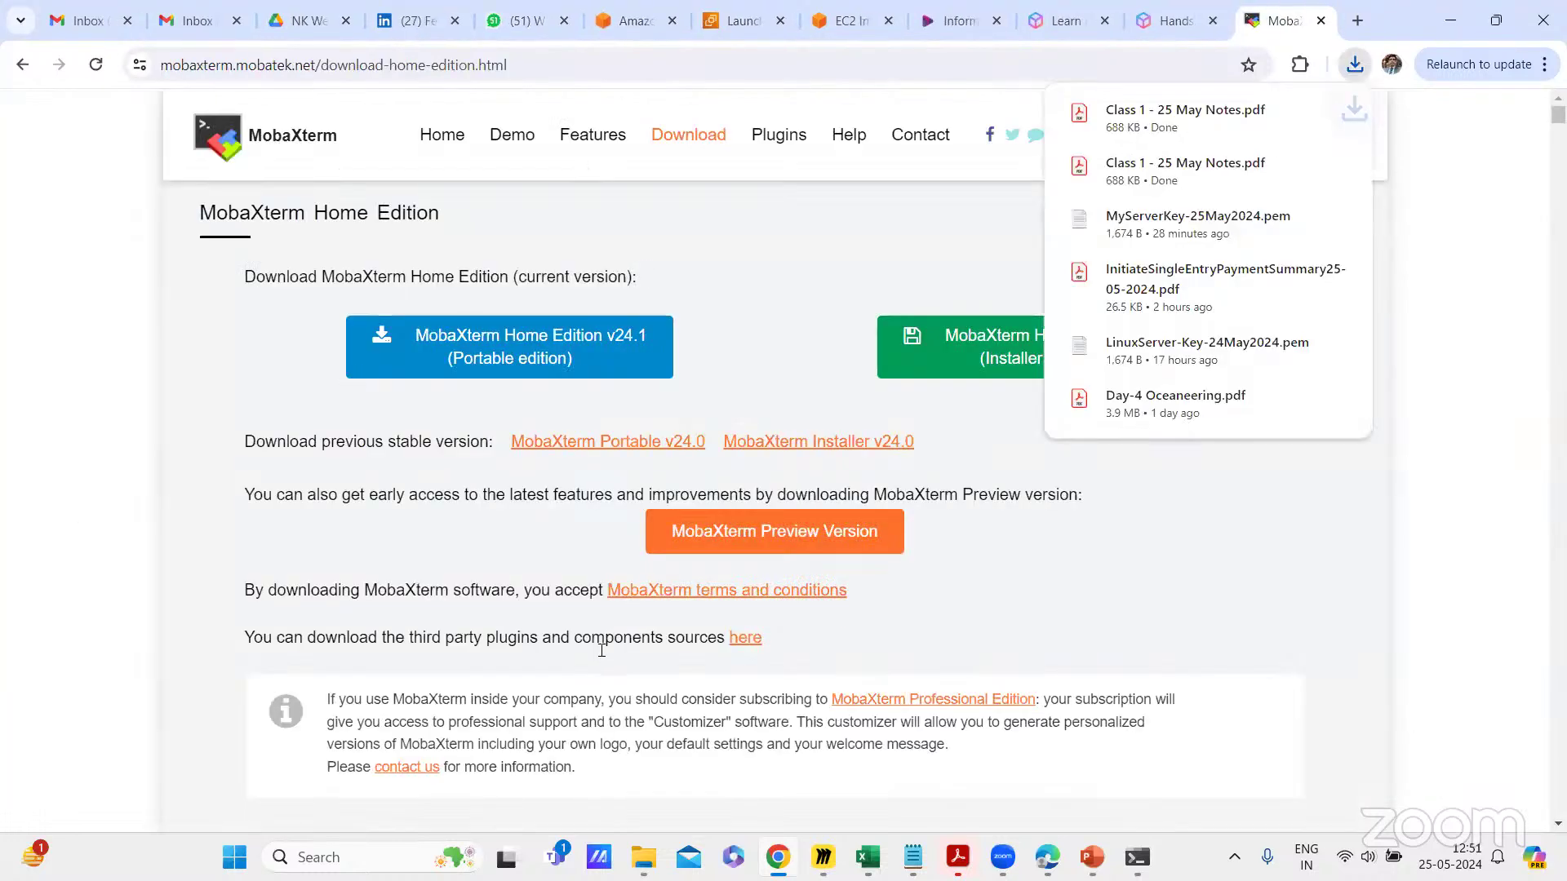
# Step: Upload "Class 1 - 25 May Notes.pdf" from File Explorer's recent files into the open "NK WeekEnd 25 May 2024 BB" Drive folder
pyautogui.click(317, 25)
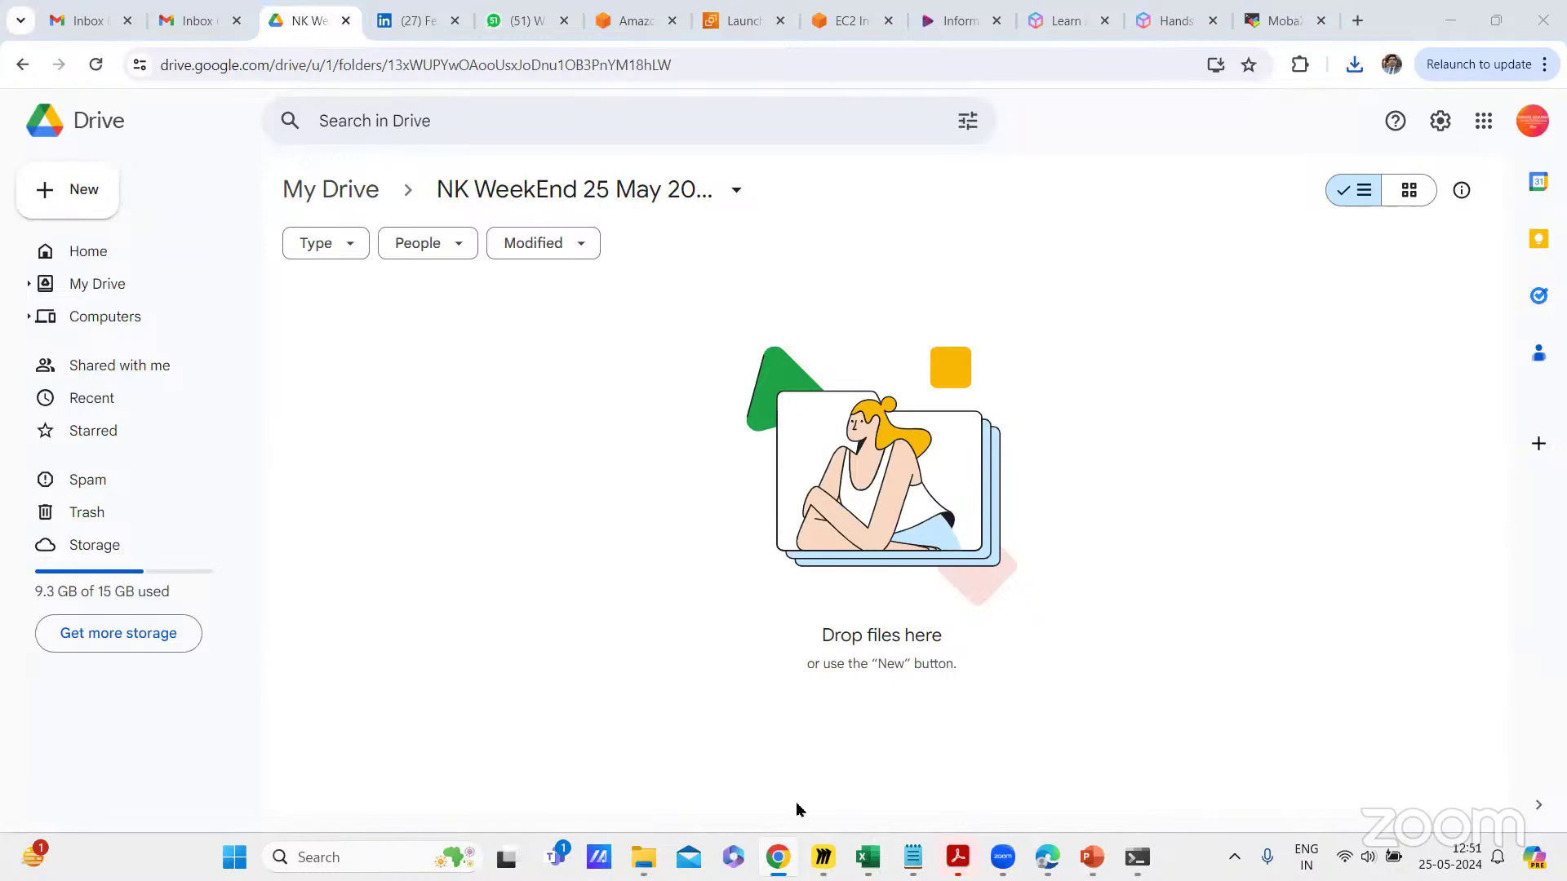
pyautogui.click(644, 857)
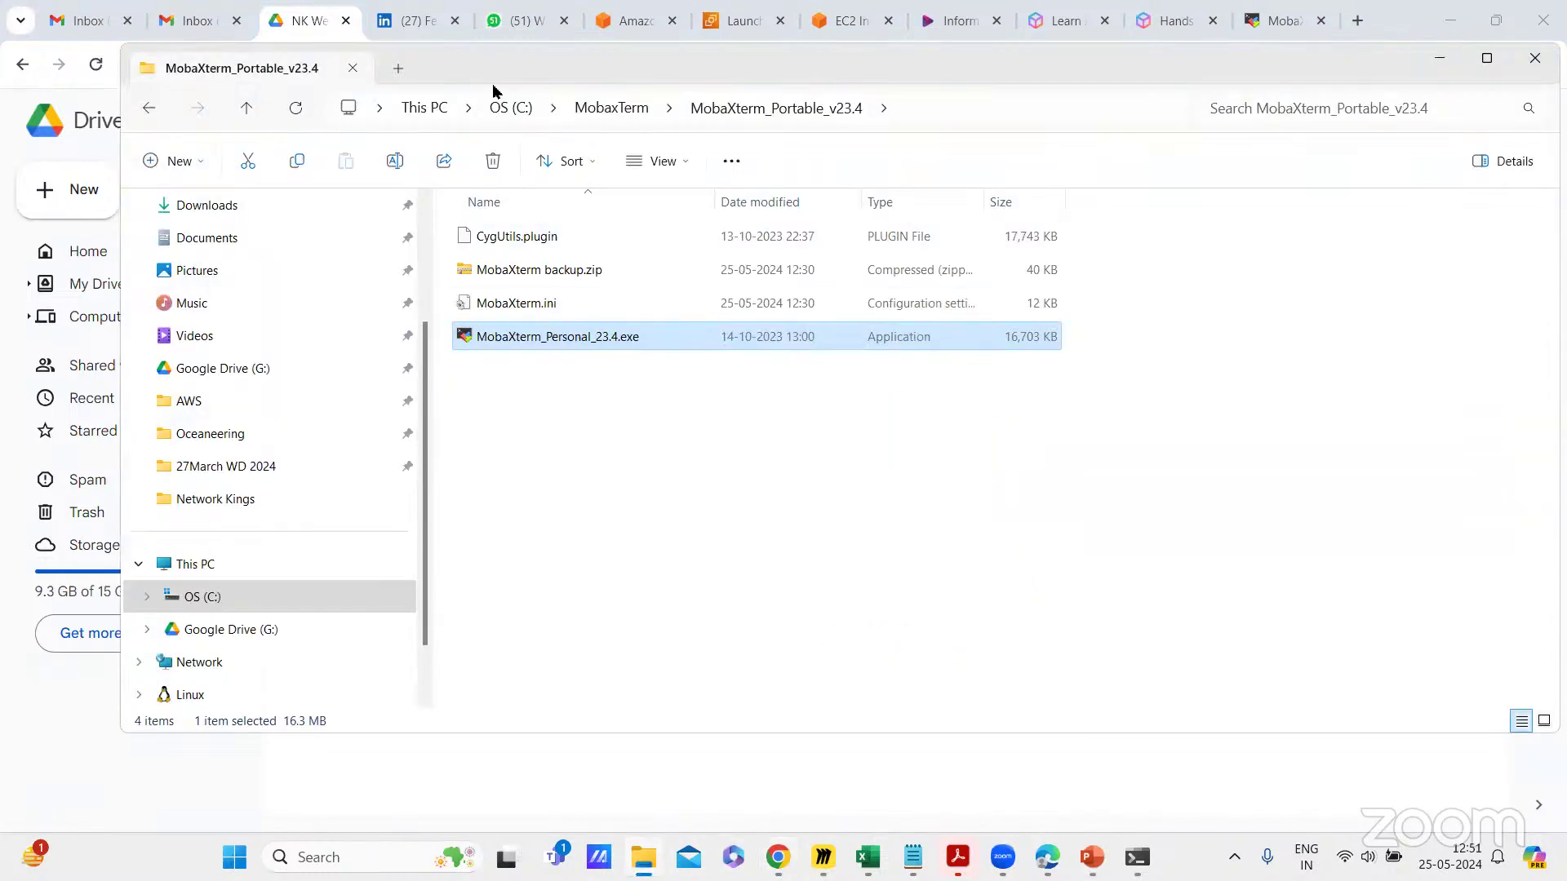
pyautogui.moveTo(493, 90); pyautogui.dragTo(1024, 128)
pyautogui.scroll(2, 777, 563)
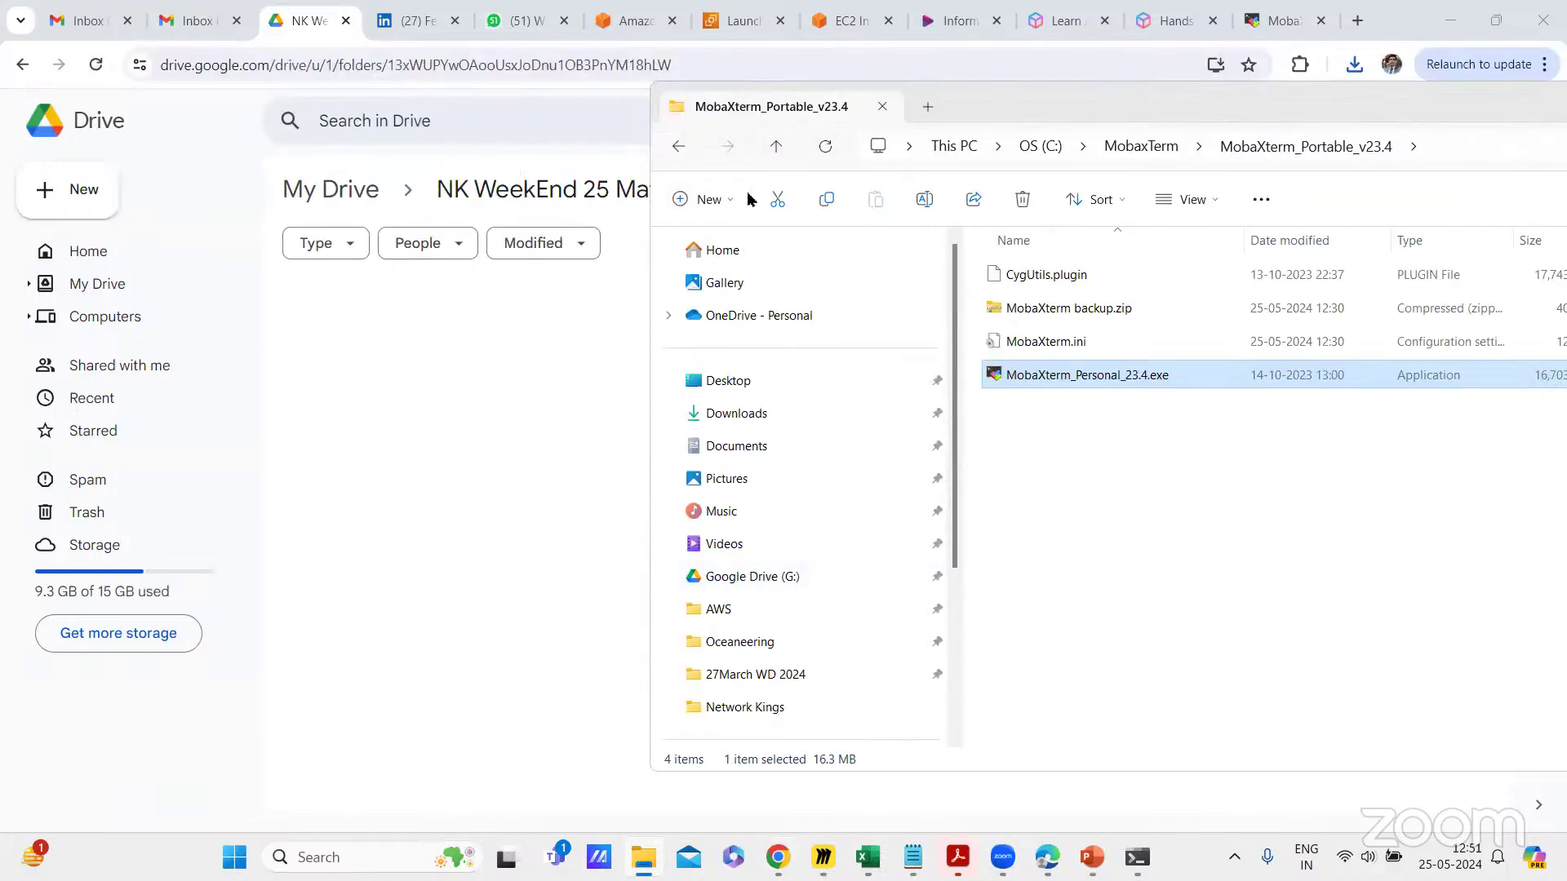
pyautogui.click(743, 249)
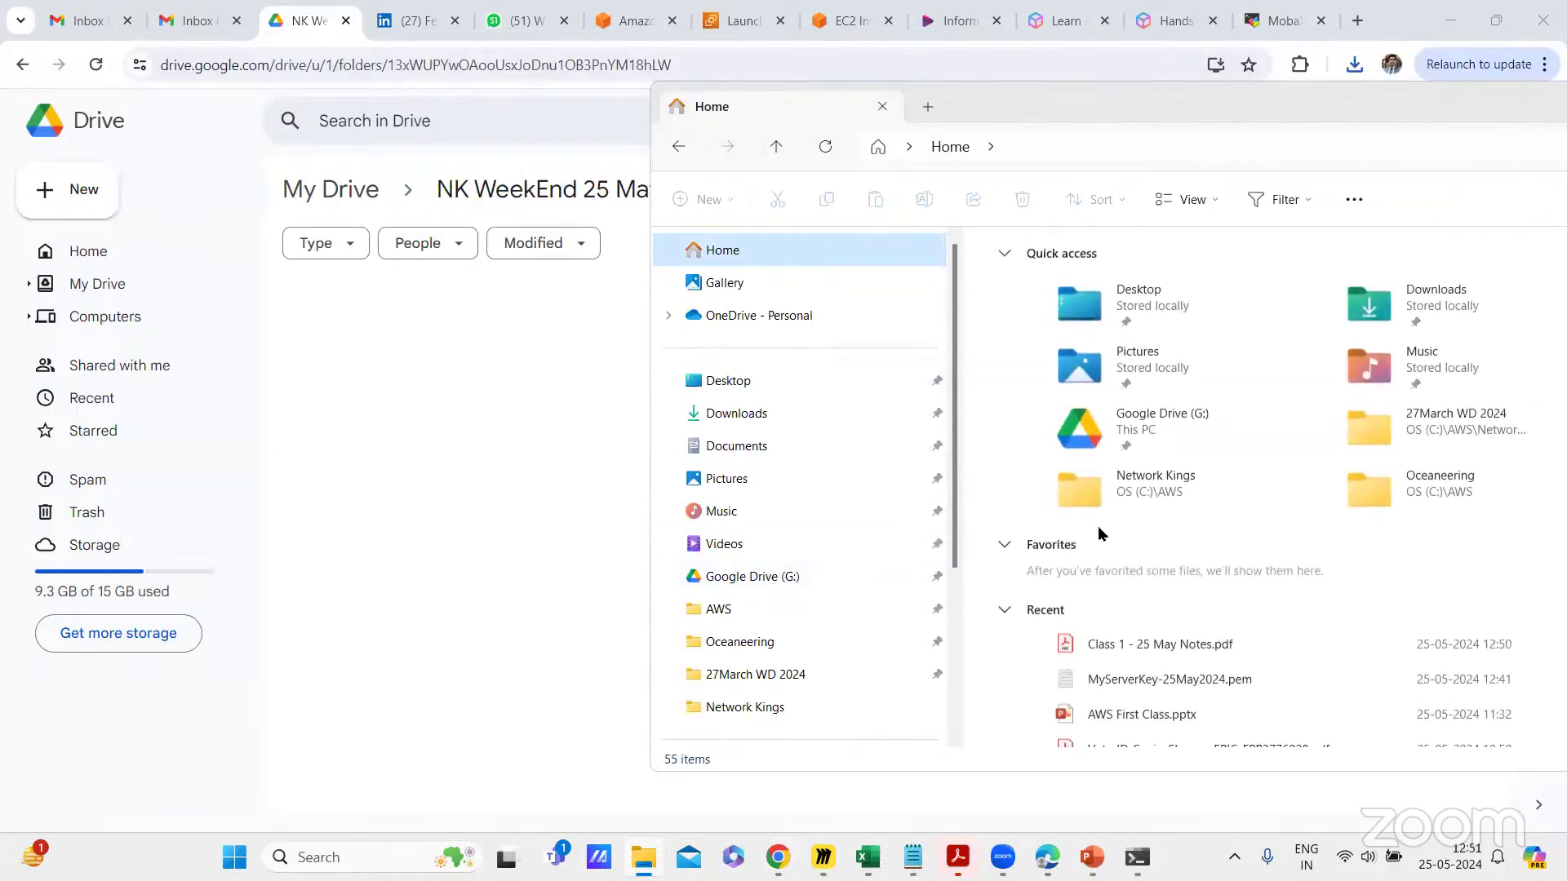
pyautogui.moveTo(1151, 643); pyautogui.dragTo(390, 379)
# Step: Share the "NK WeekEnd 25 May 2024 BB" folder with anyone with the link and copy its link
pyautogui.click(733, 191)
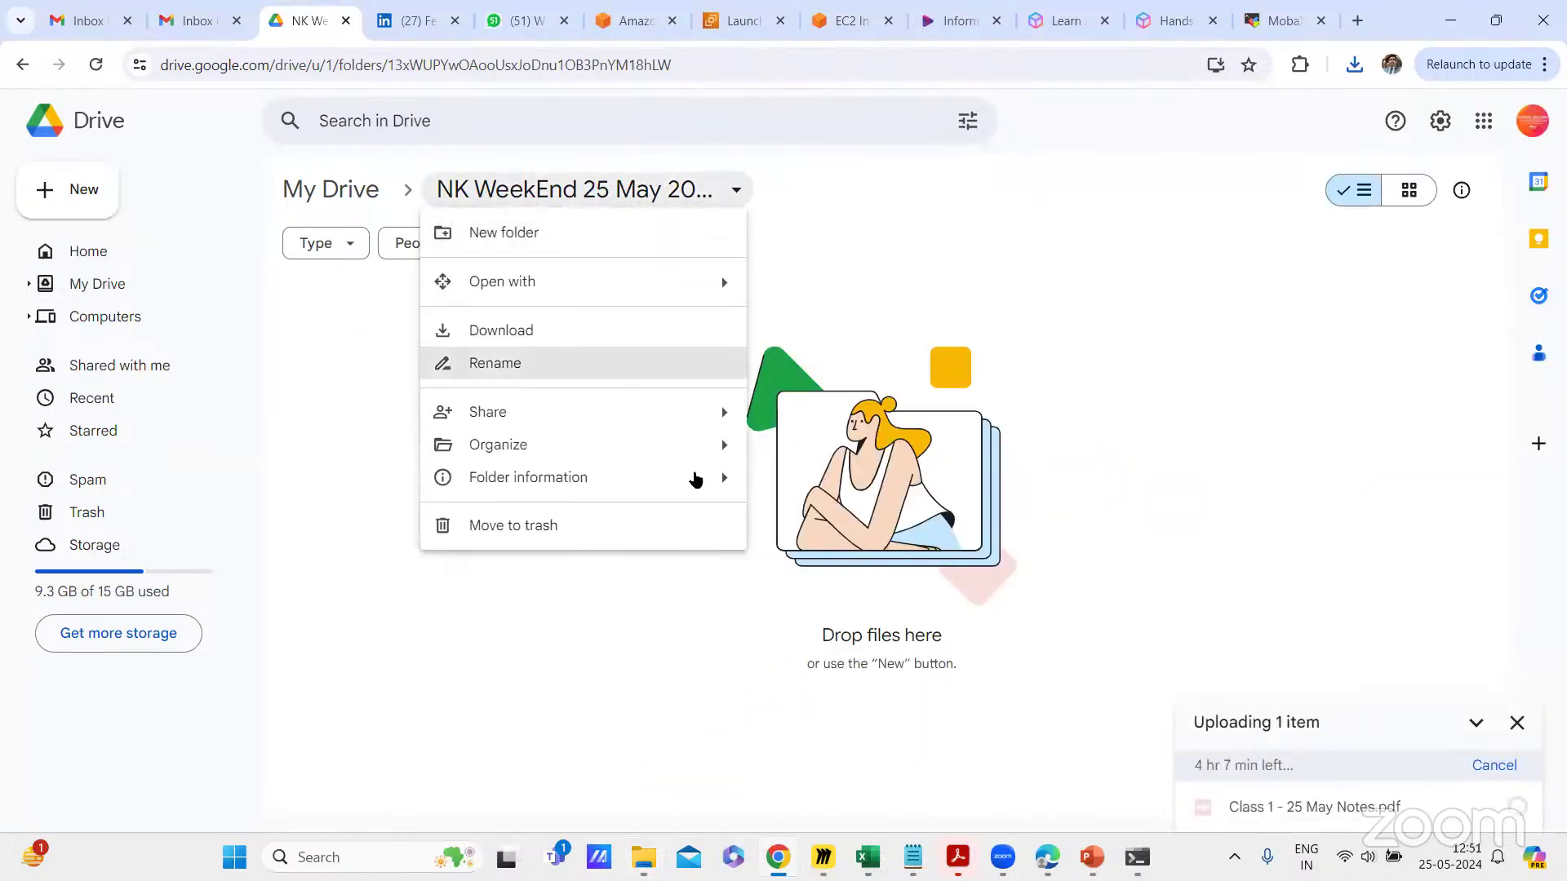
pyautogui.moveTo(700, 420)
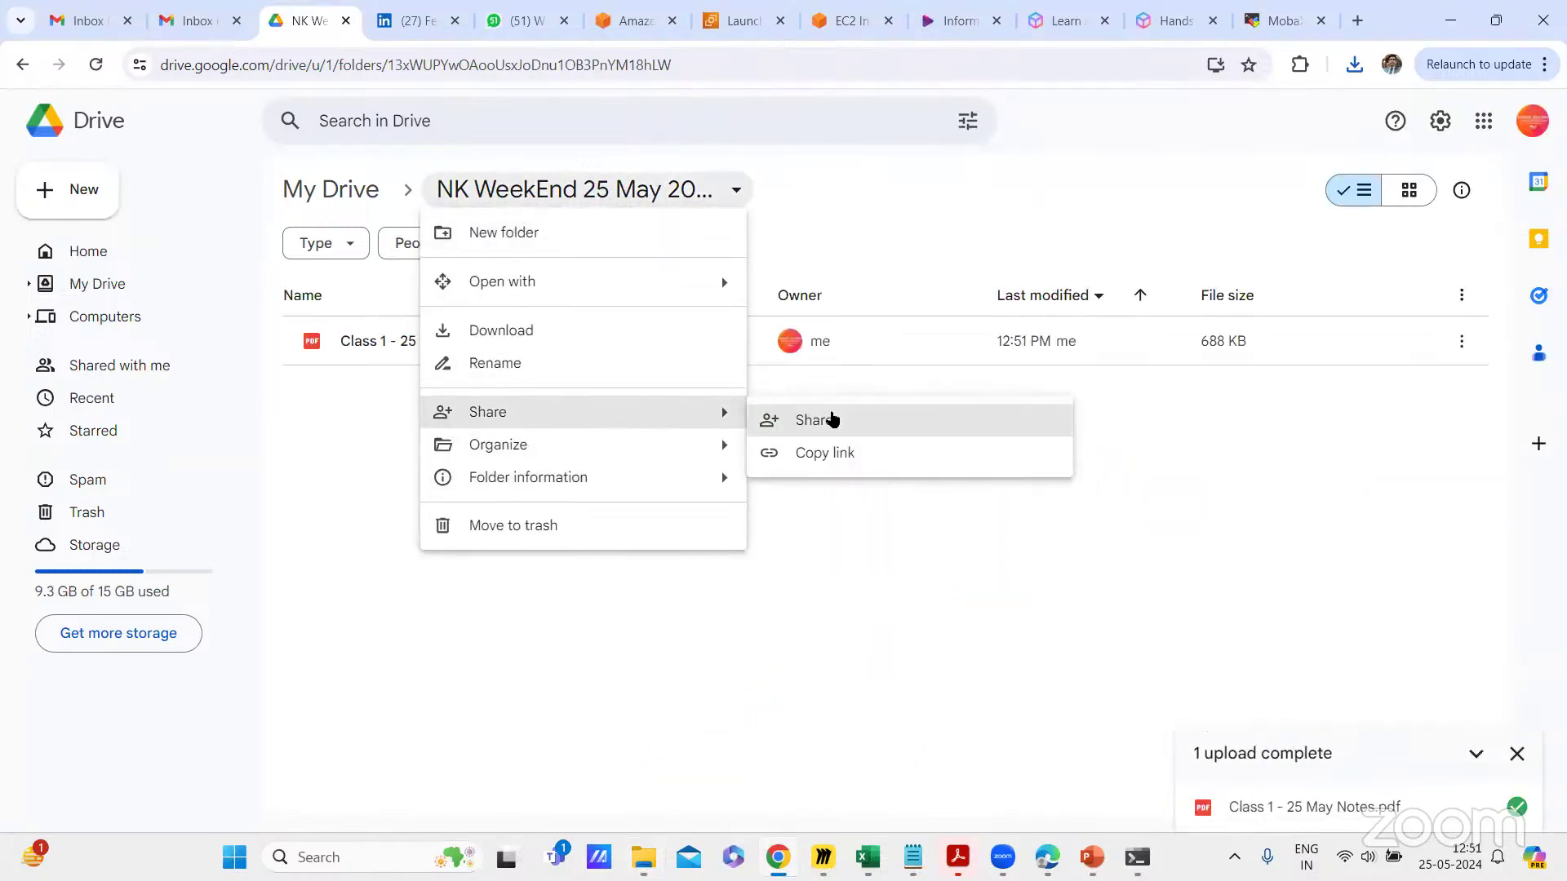
pyautogui.click(829, 418)
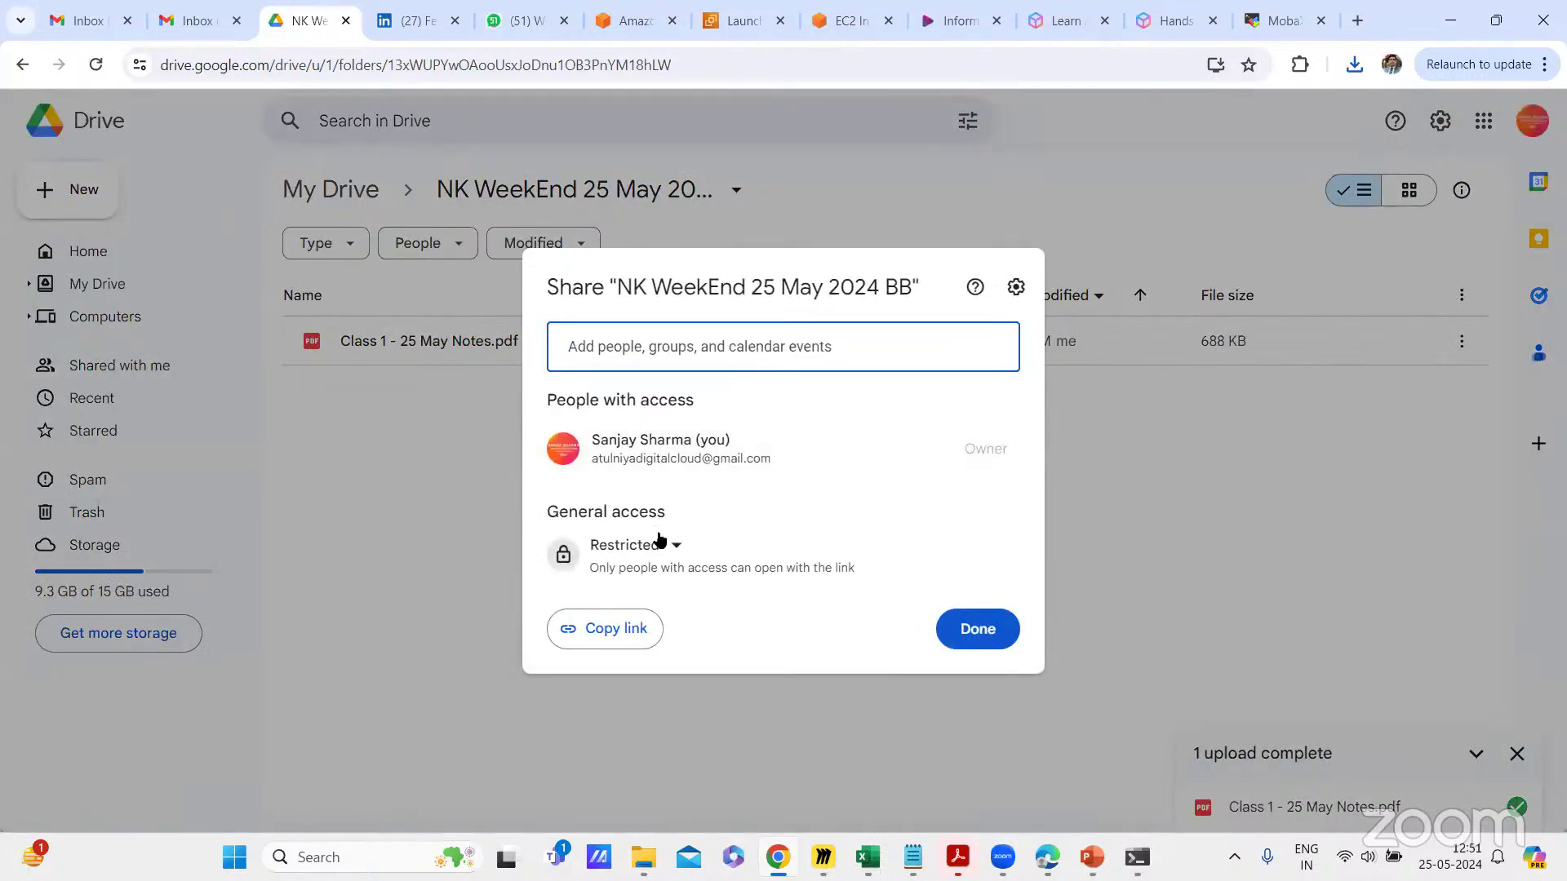
pyautogui.click(656, 545)
pyautogui.click(644, 639)
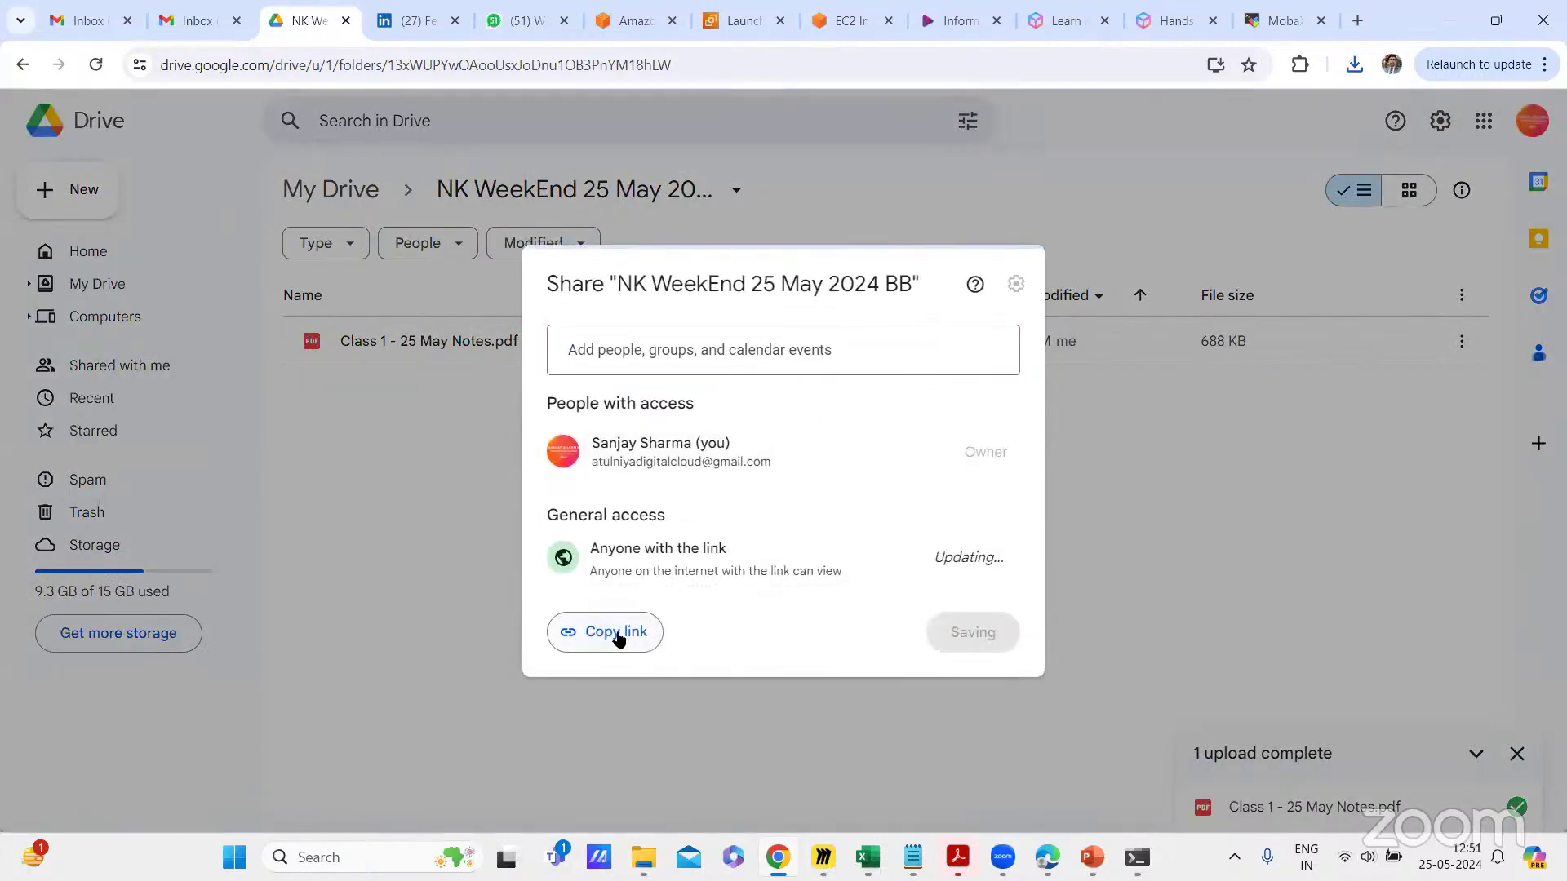
pyautogui.click(623, 633)
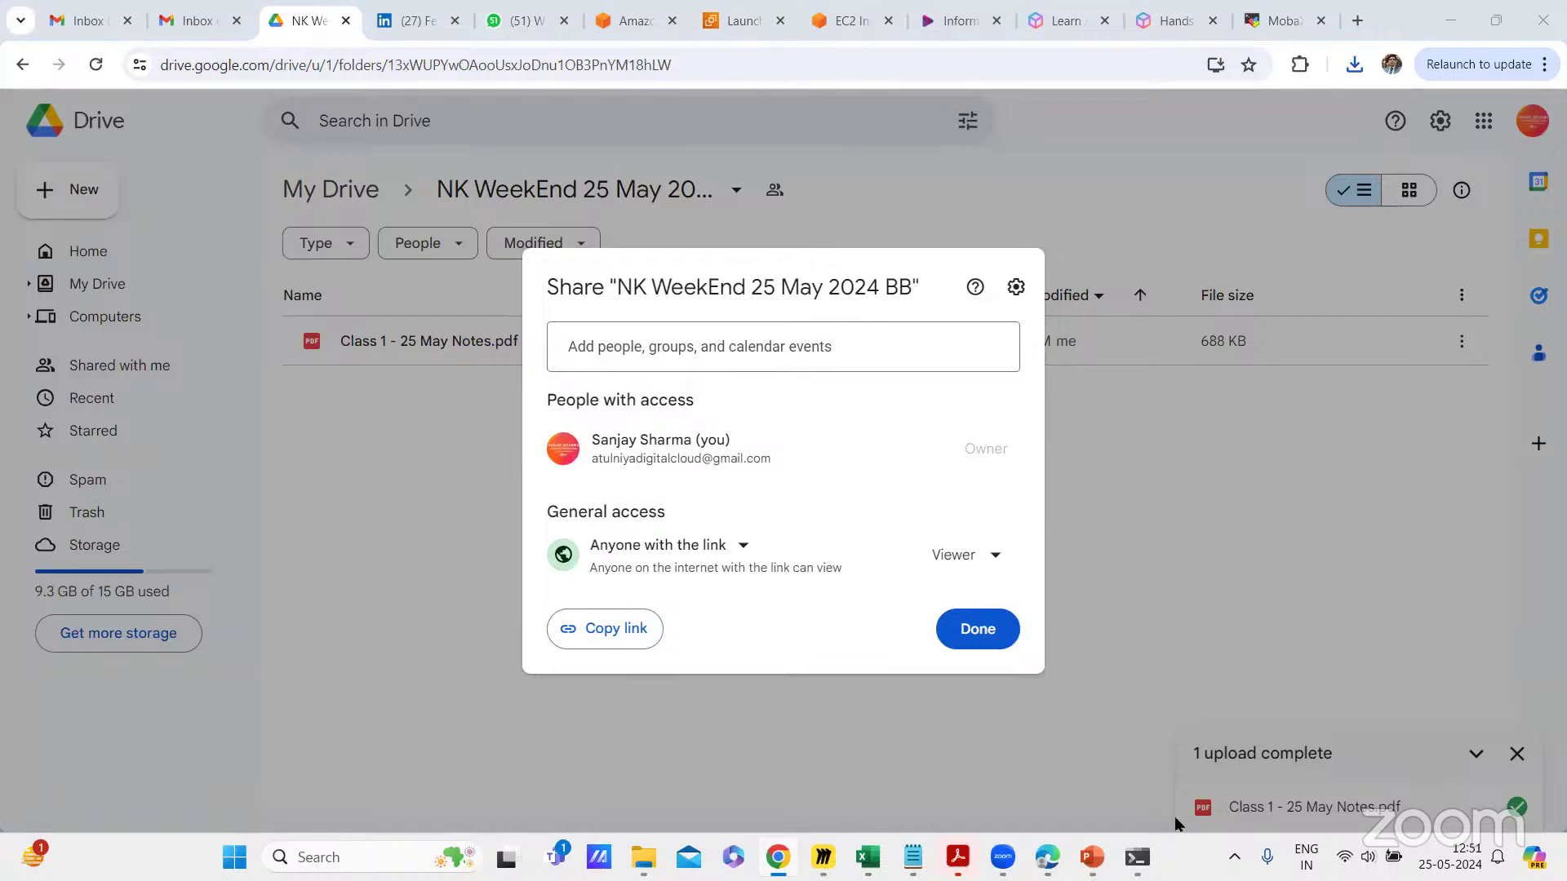
pyautogui.click(454, 471)
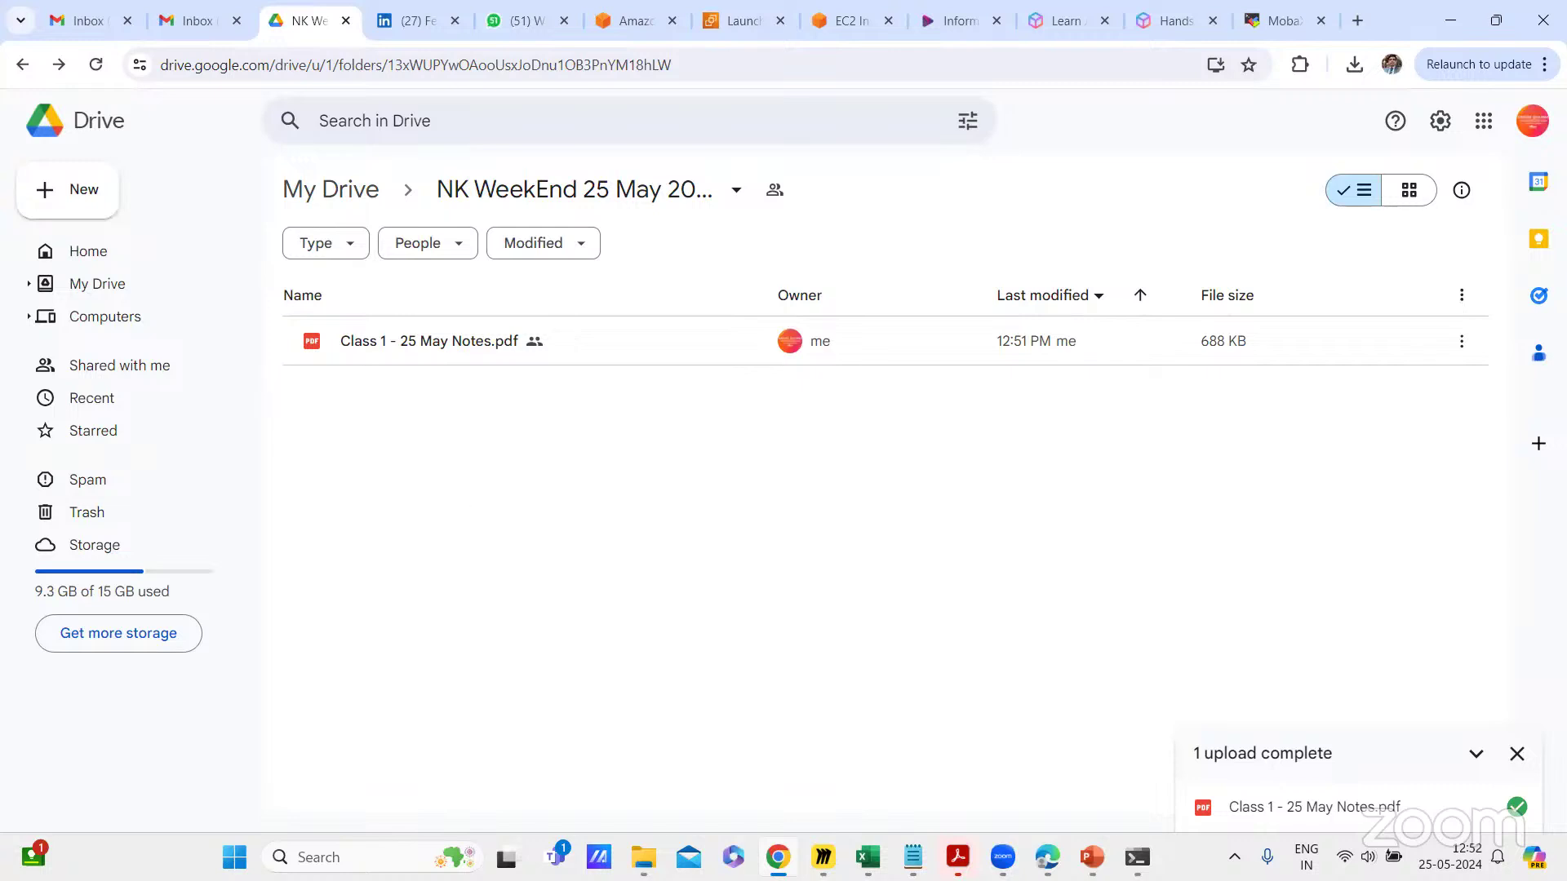
# Step: Switch to the Miro board, clear the selection and look over the notes around Frames 6 to 13
pyautogui.click(730, 727)
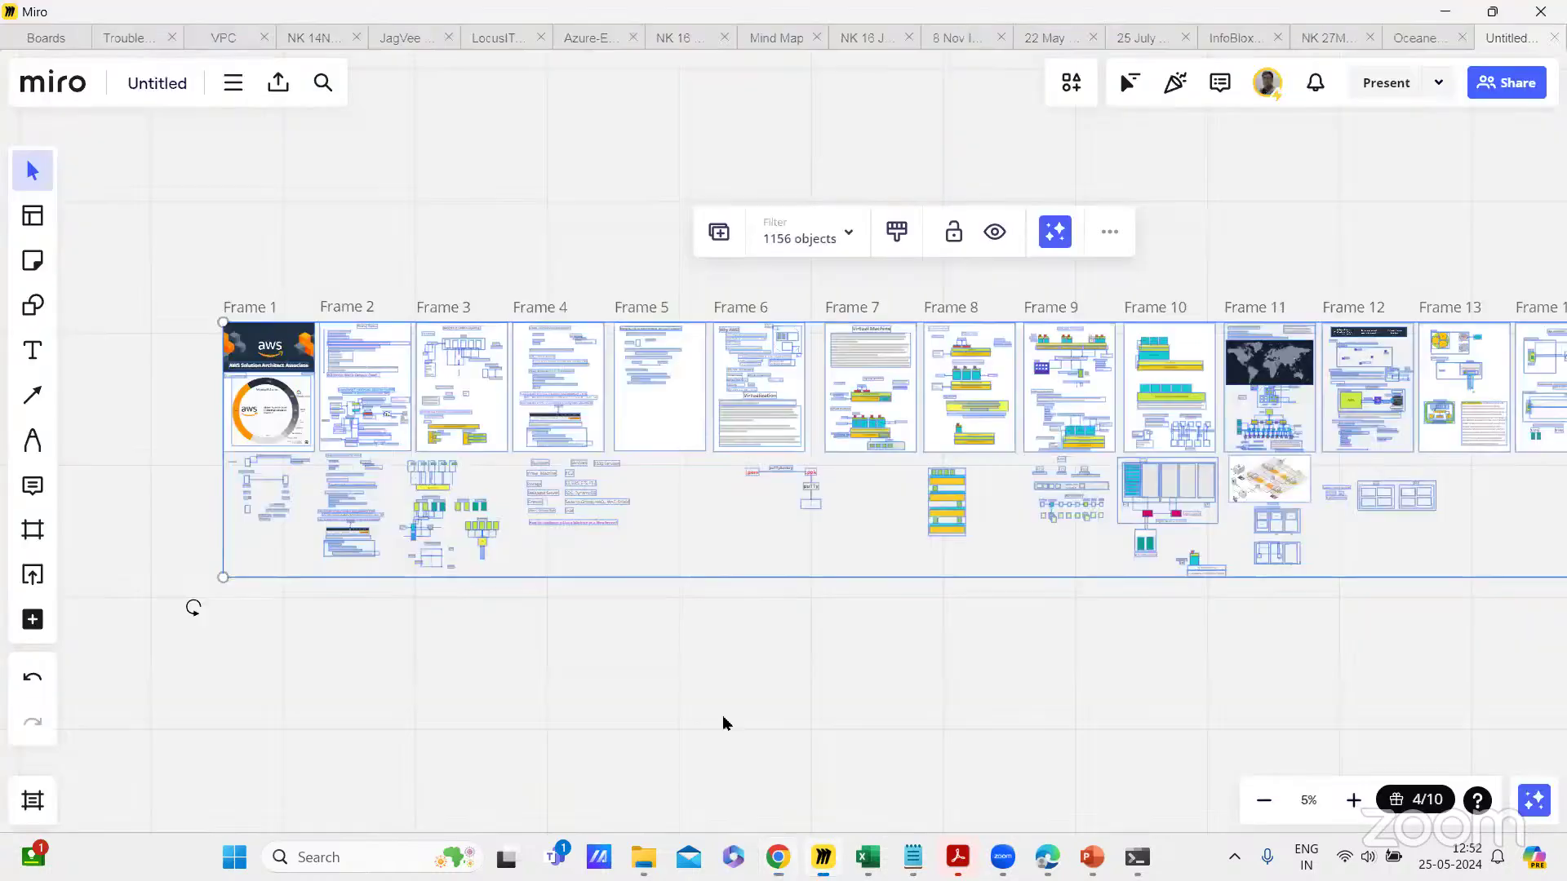
pyautogui.scroll(3, 766, 603)
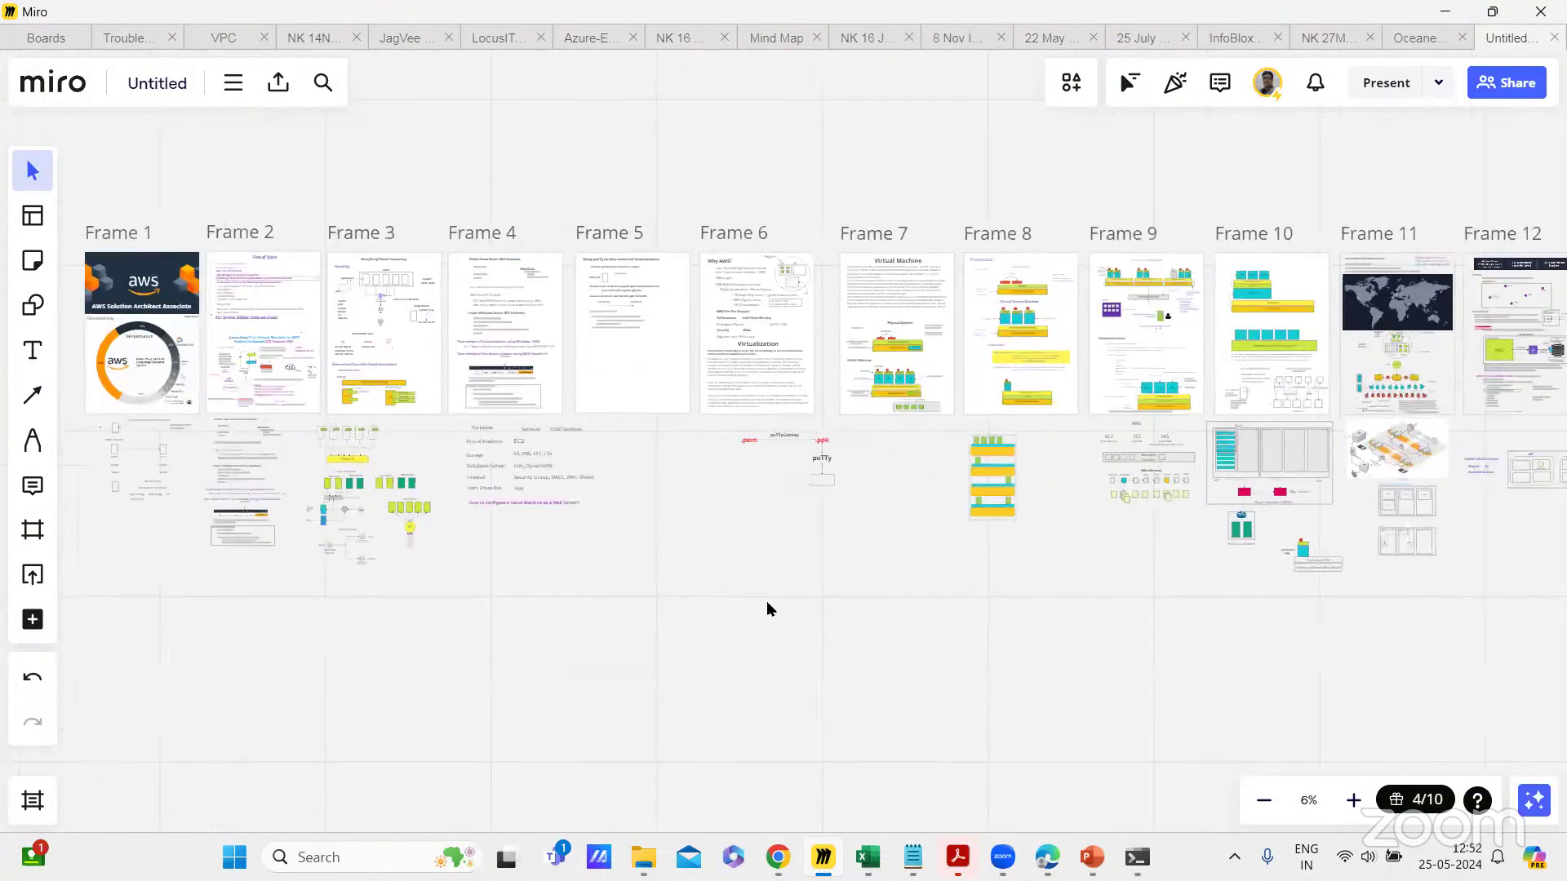
pyautogui.moveTo(766, 603); pyautogui.dragTo(256, 647)
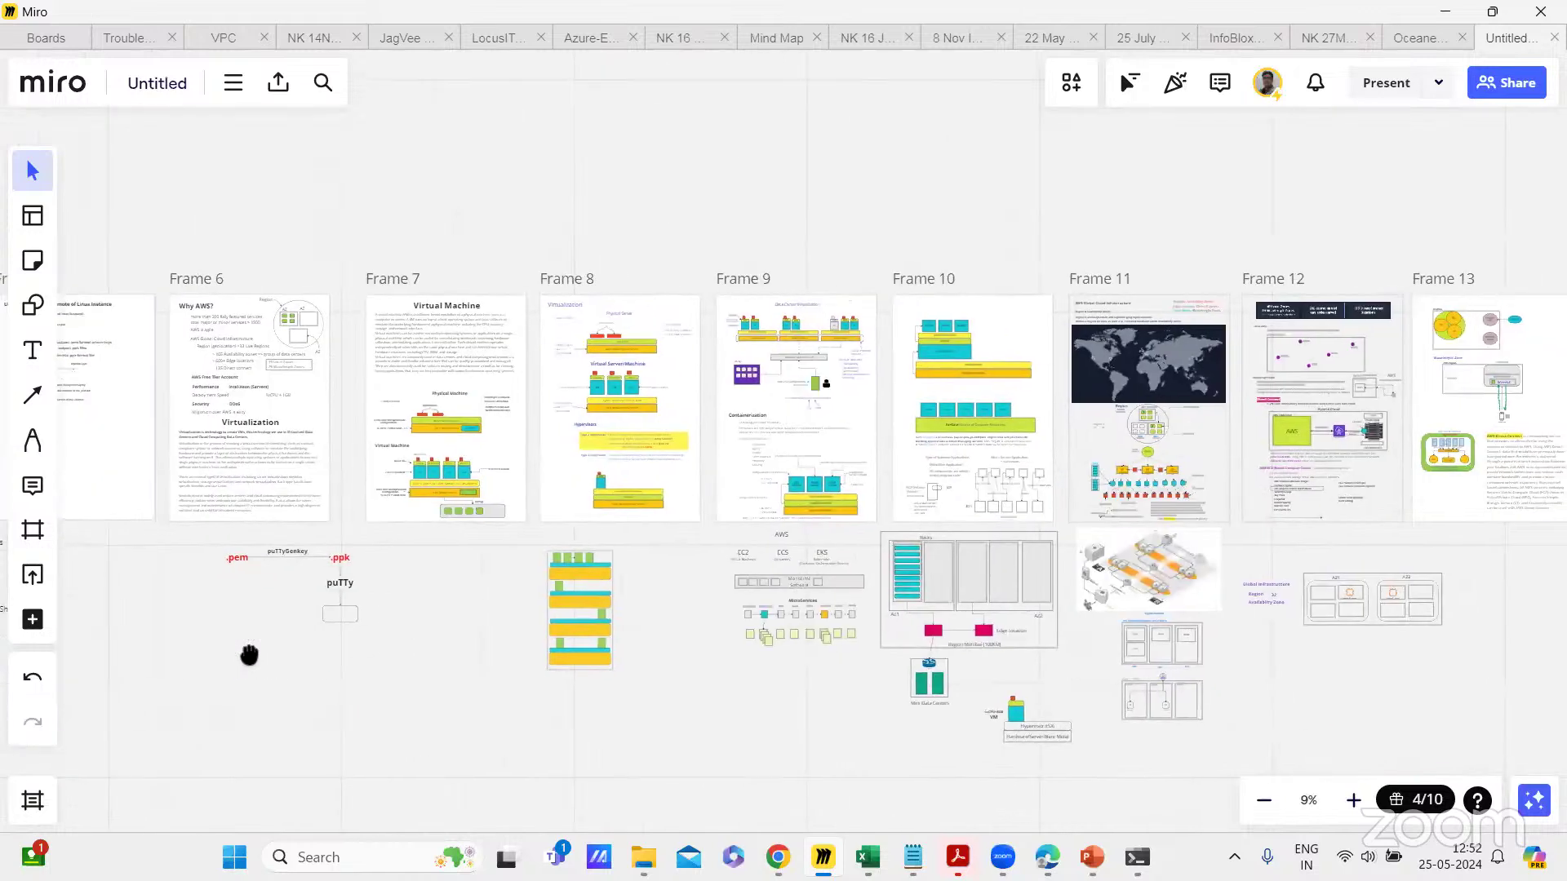